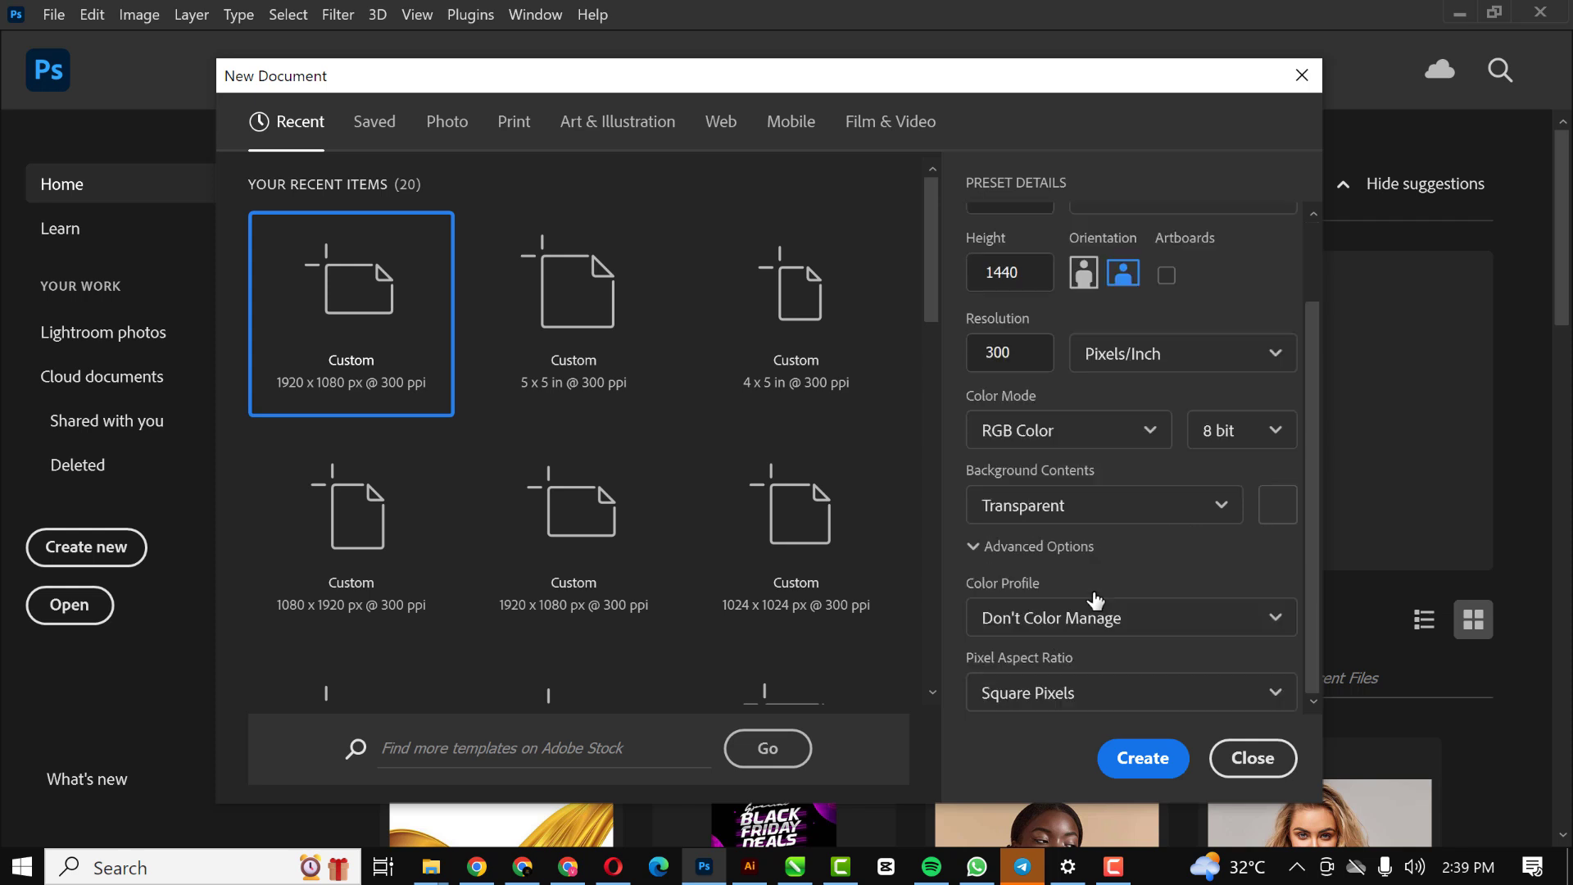
Create the BANNER document at 2560 by 1440 pixels, 300 pixels/inch, RGB Color, with transparent background contents
scroll(1040, 291, "up", 2)
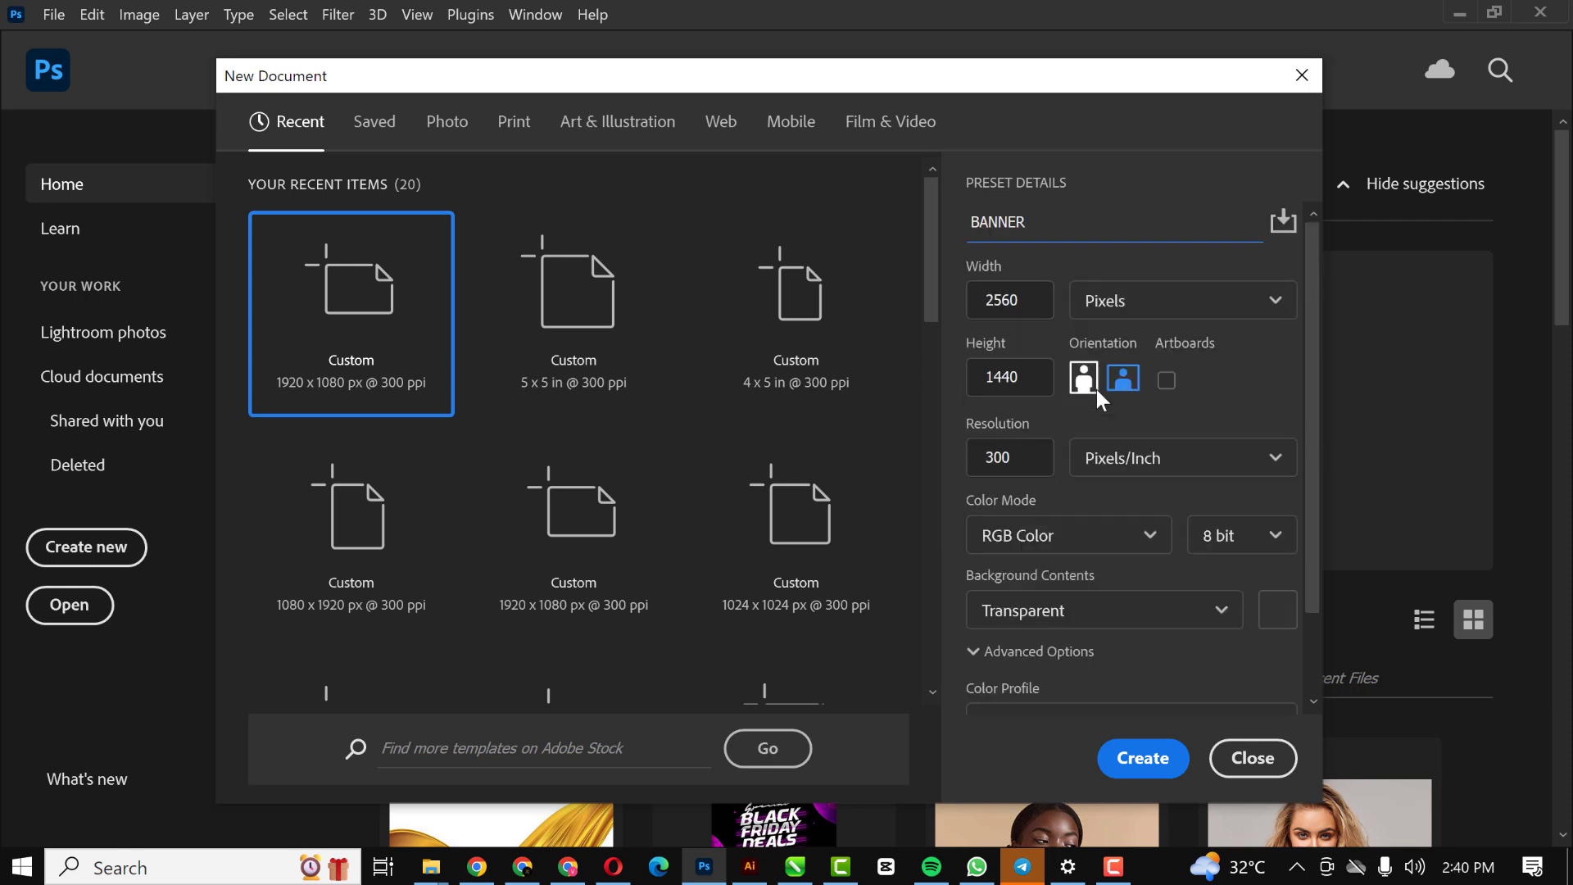
left_click(1014, 457)
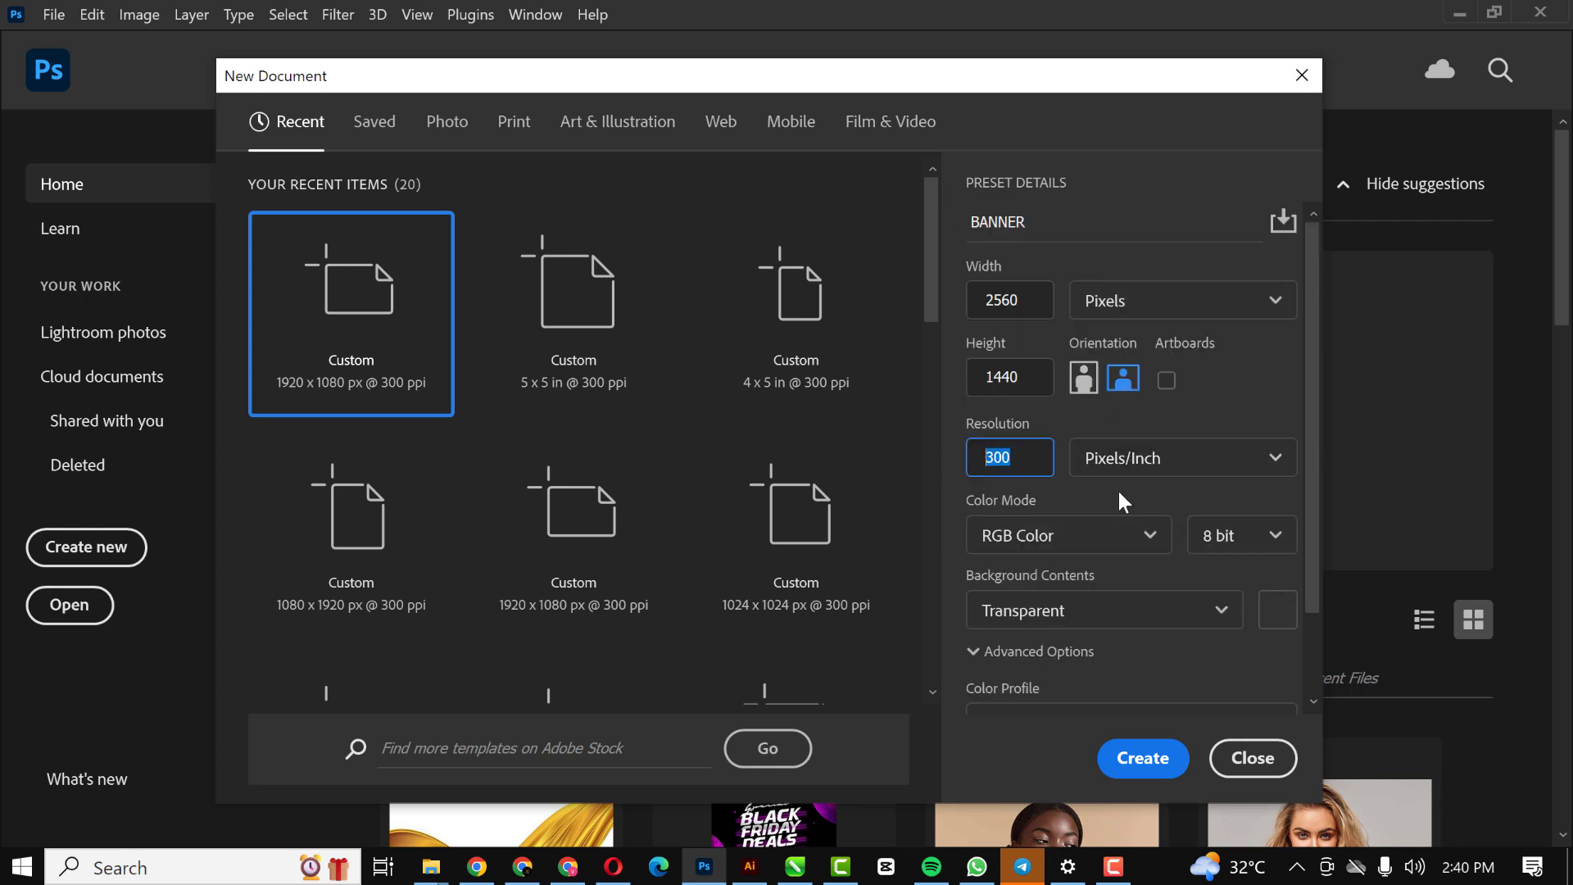
left_click(1142, 770)
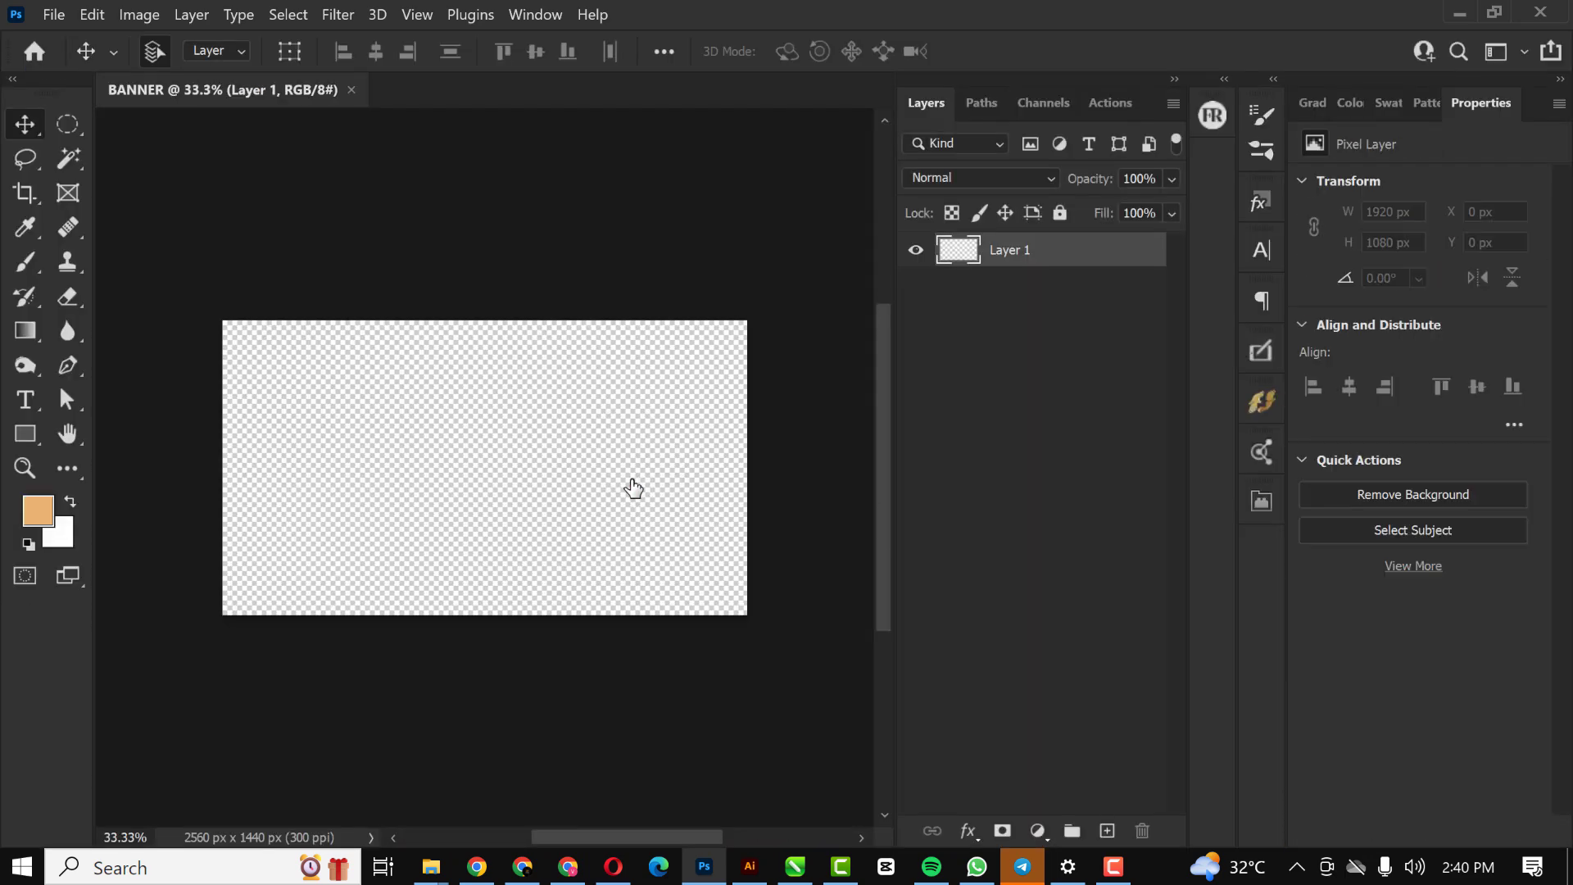
scroll(633, 489, "up", 2)
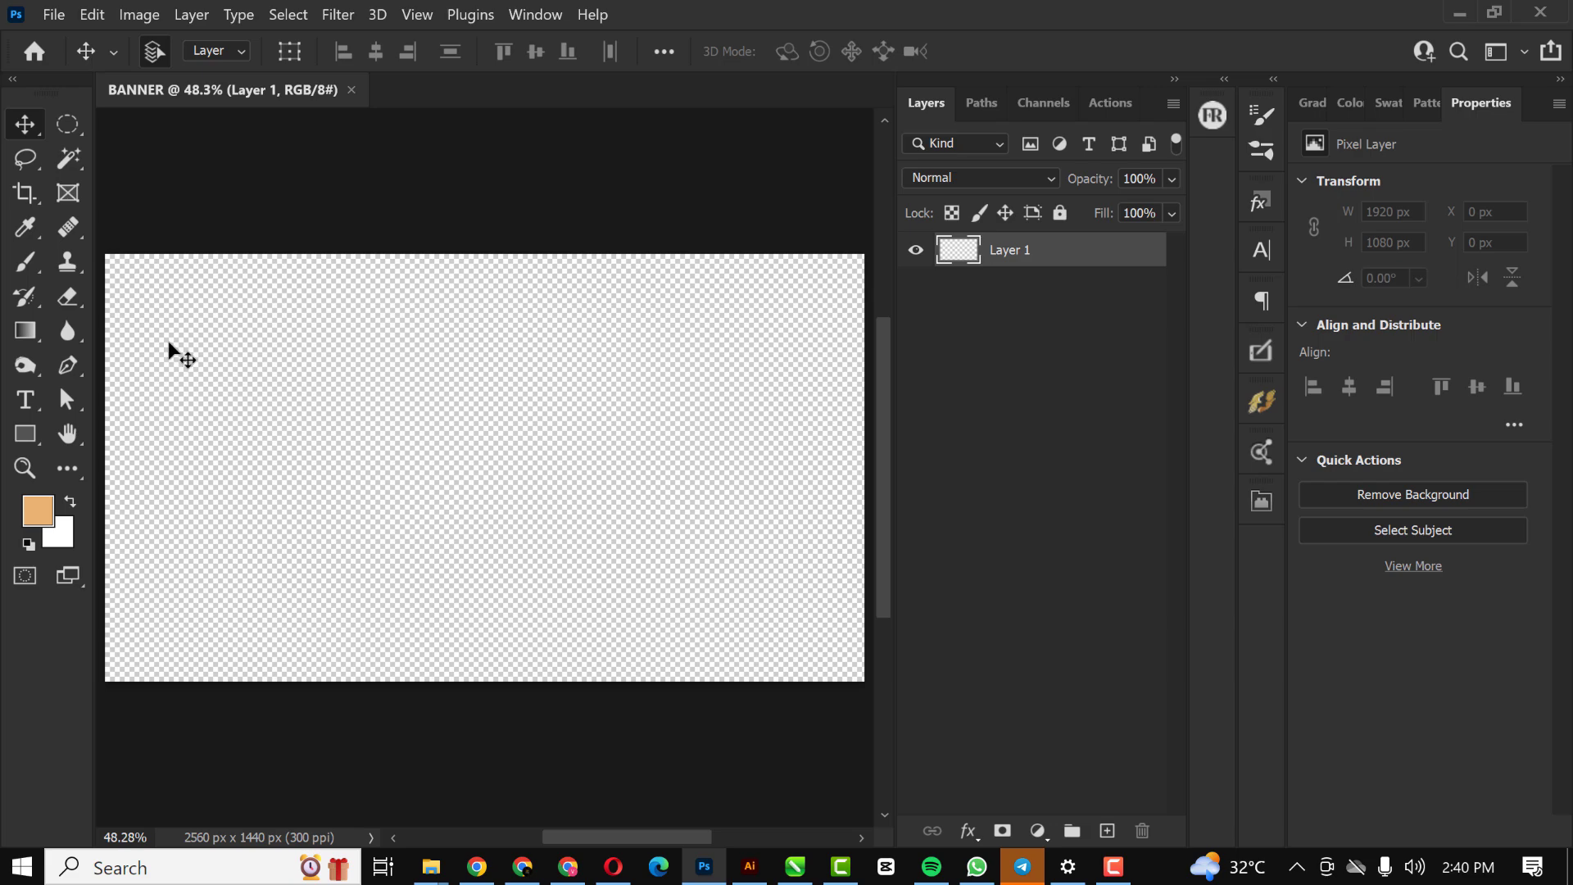
Close the IPHONE 15 PRO folder window and look over the images in the IPHONE BANNER RESOURCE FILES folder
mouse_move(431, 867)
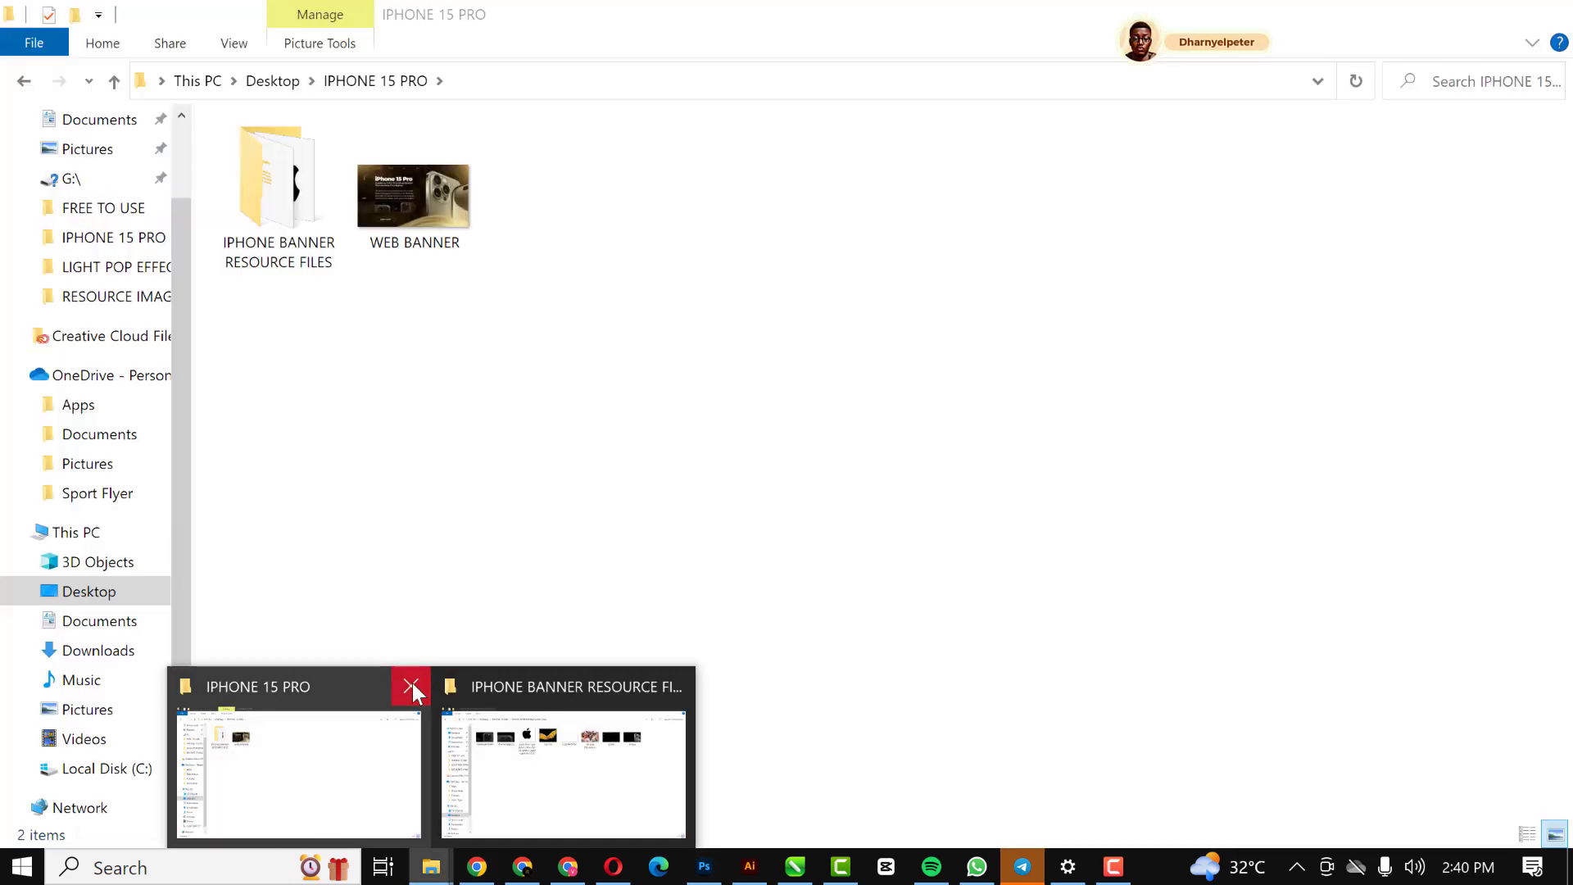
left_click(412, 686)
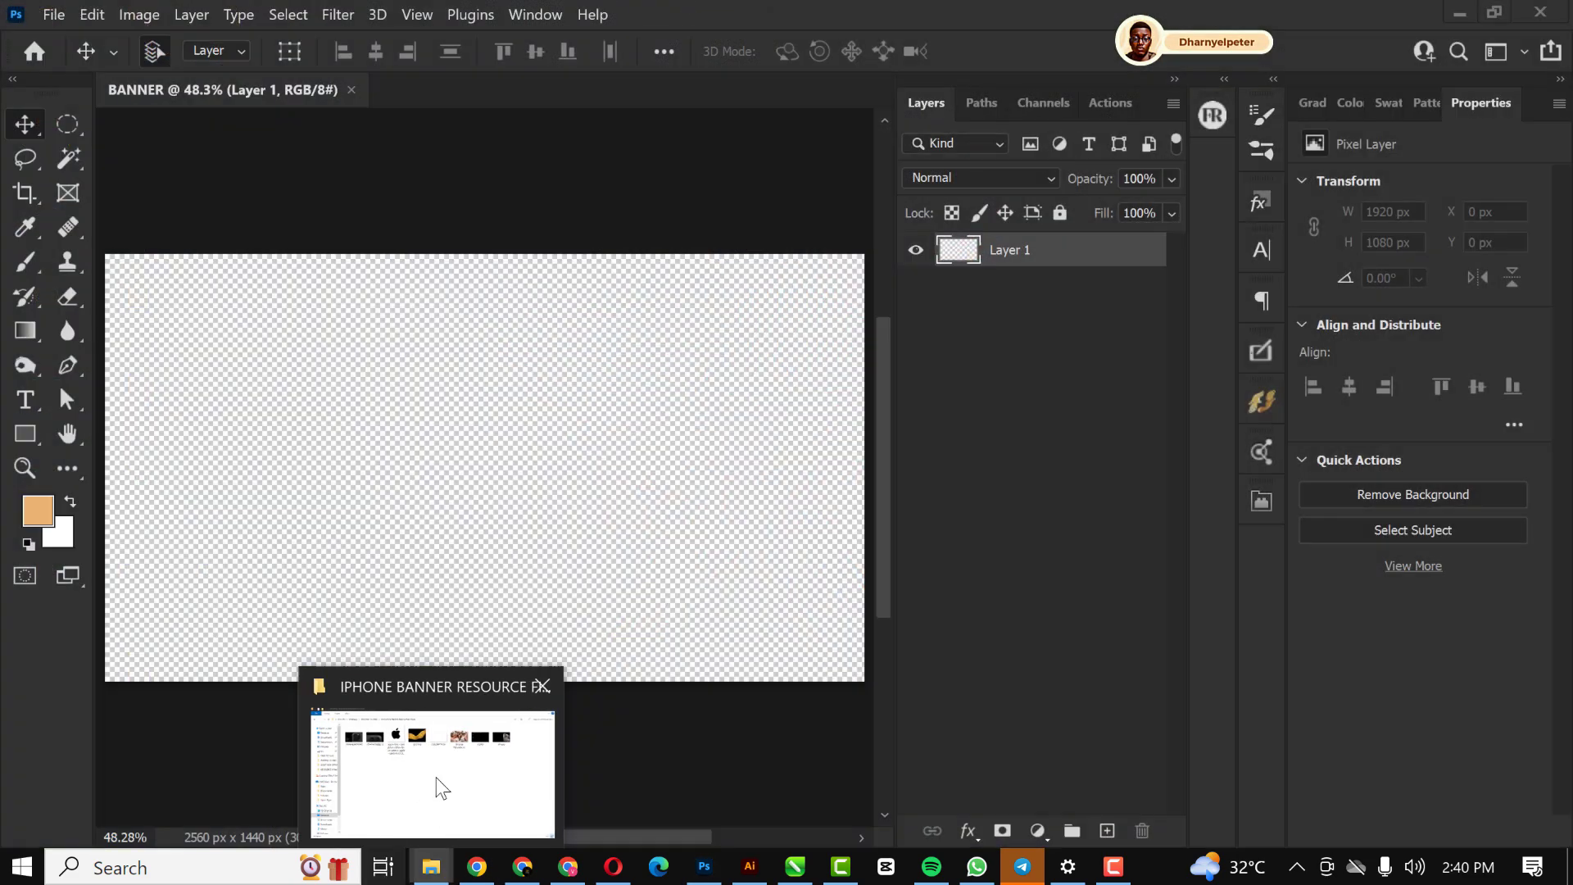
left_click(436, 764)
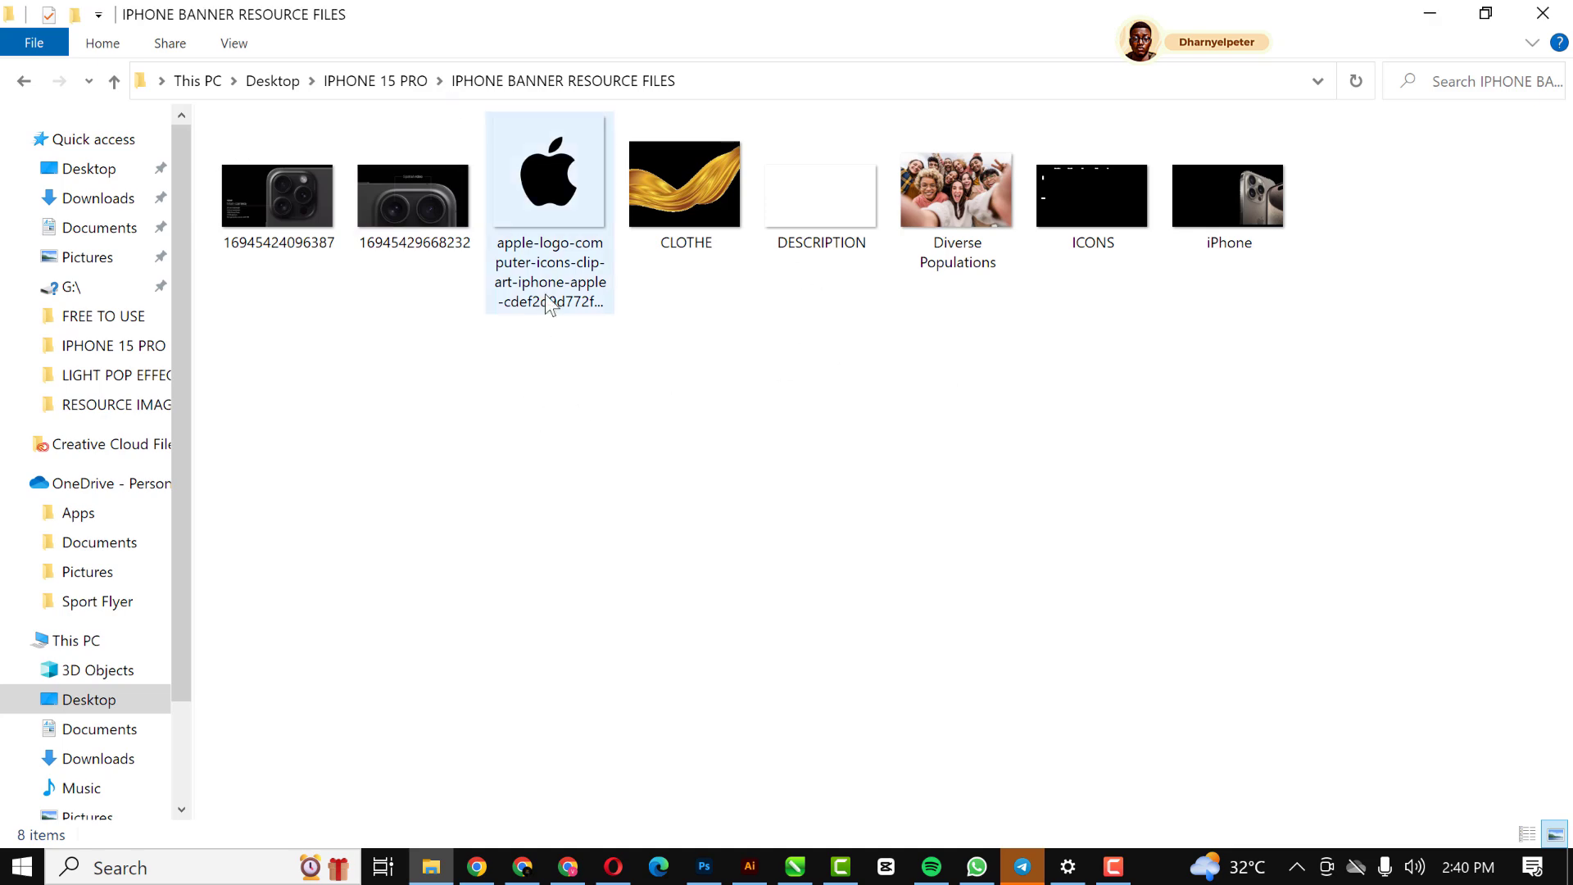
left_click(1430, 13)
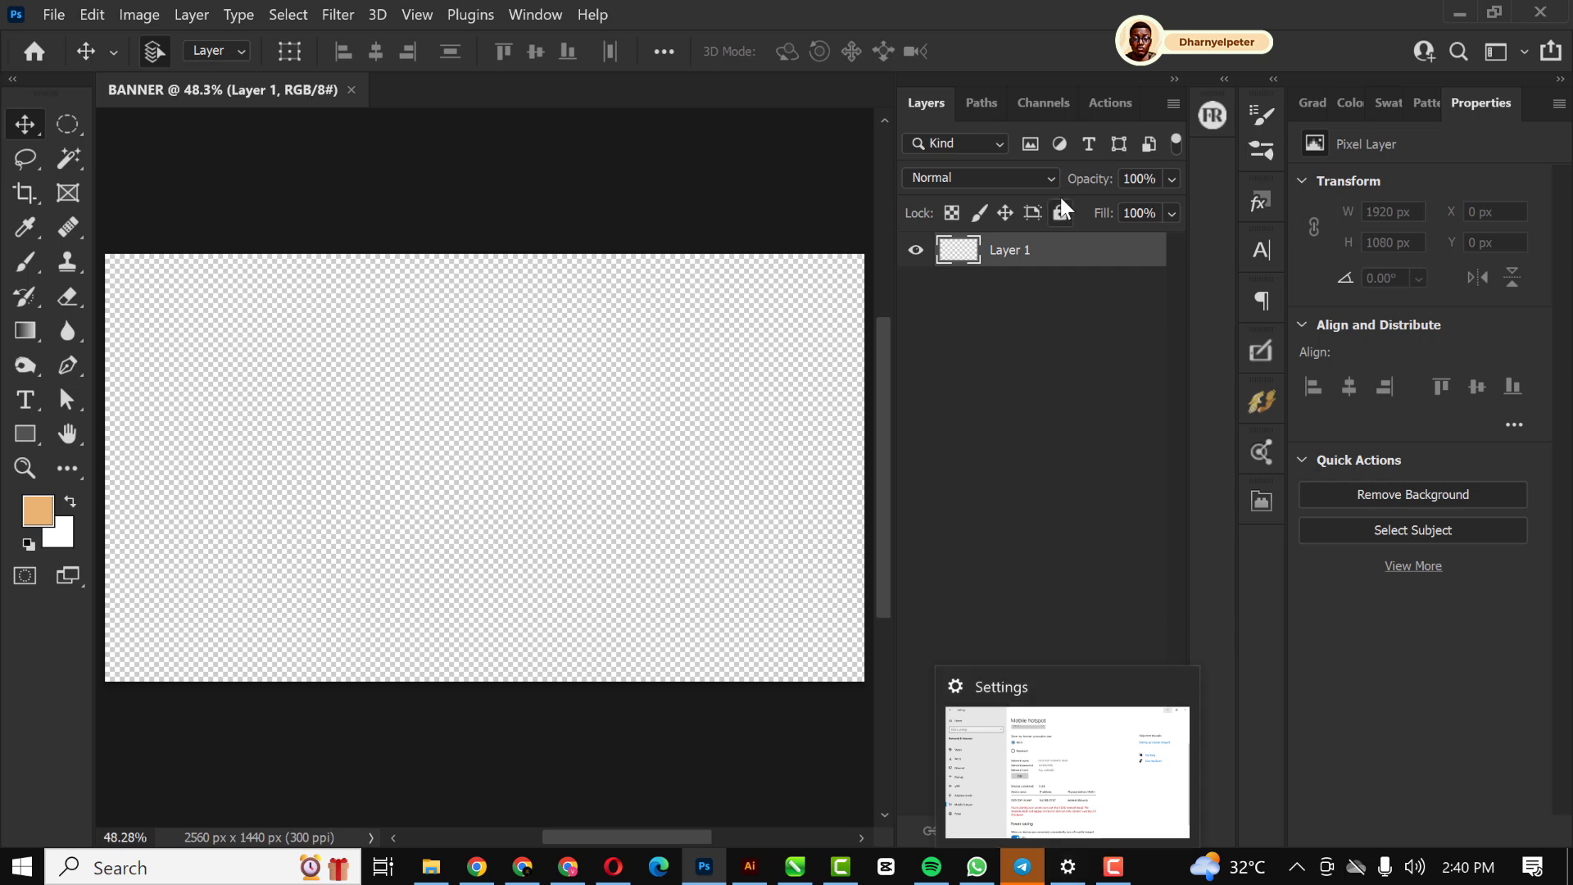
left_click(1045, 405)
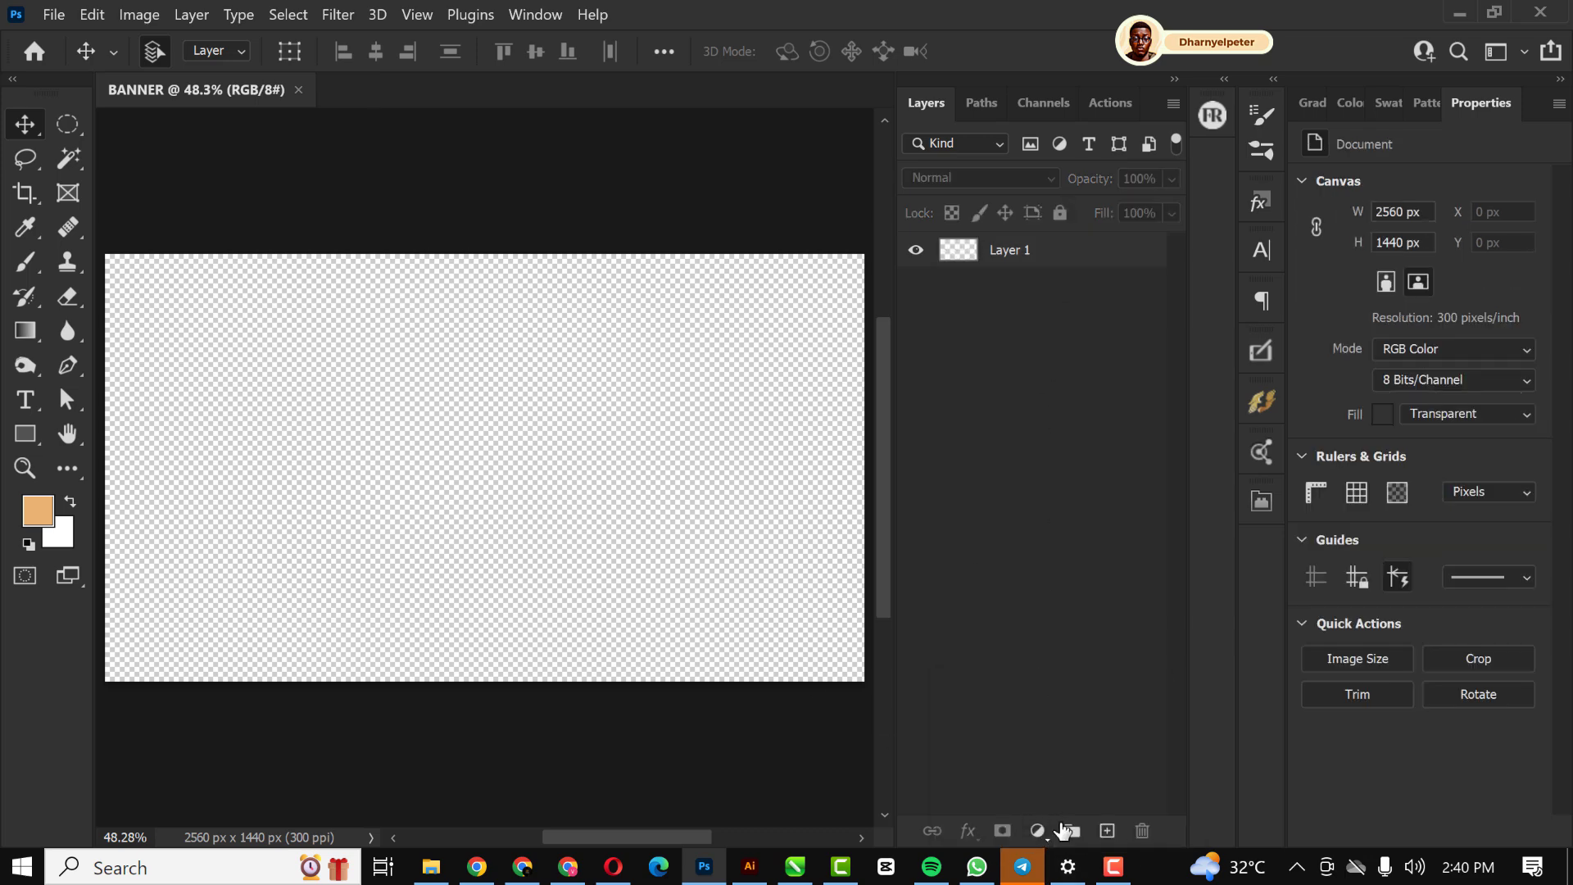
left_click(1052, 841)
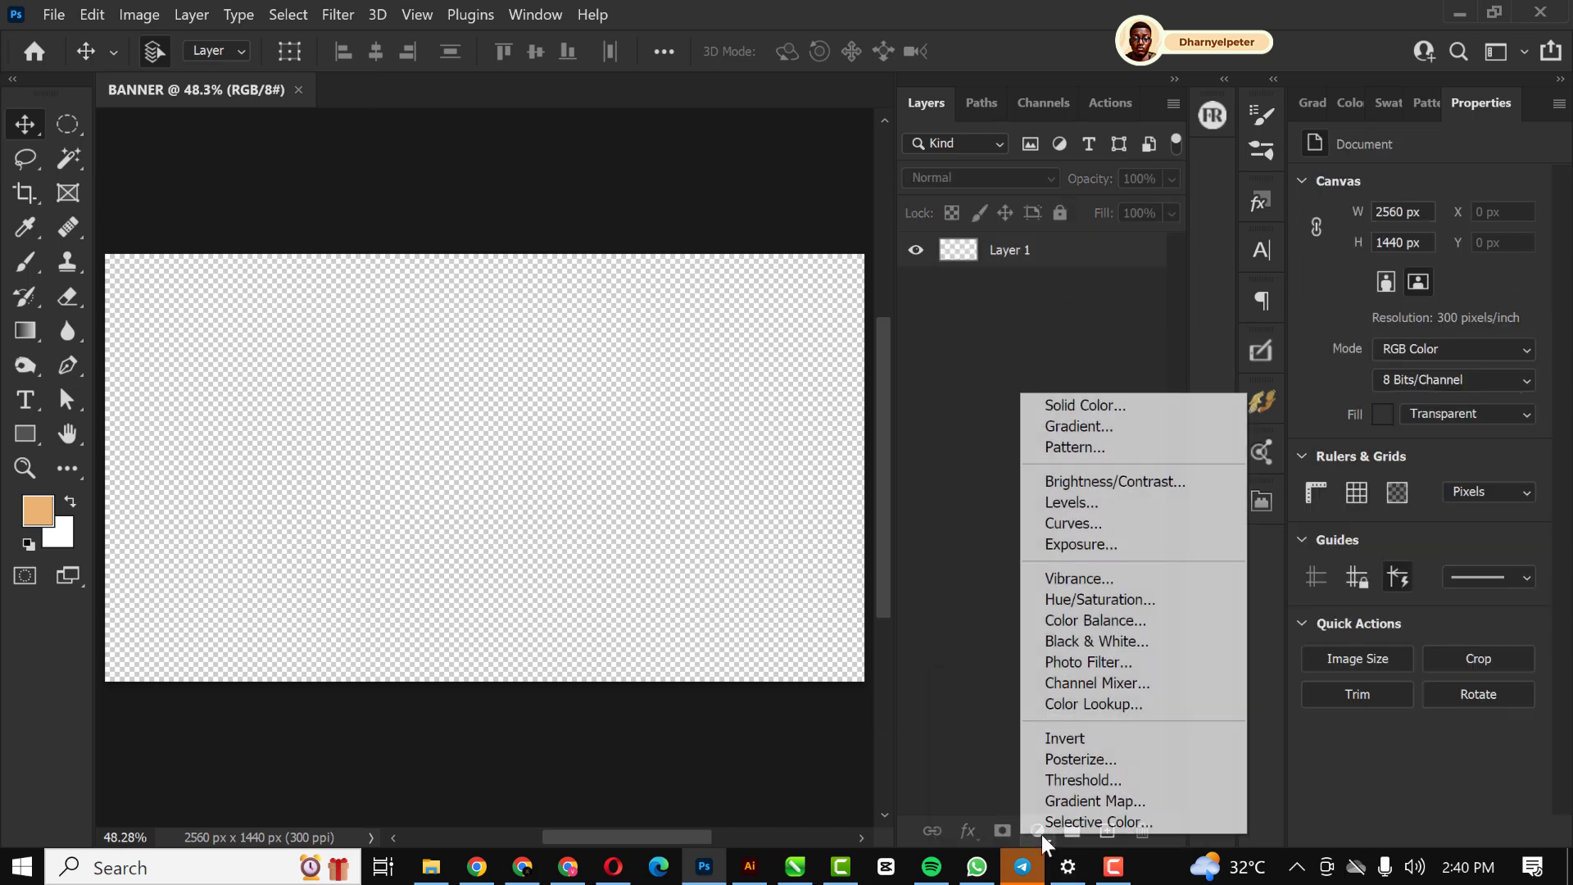
left_click(1093, 399)
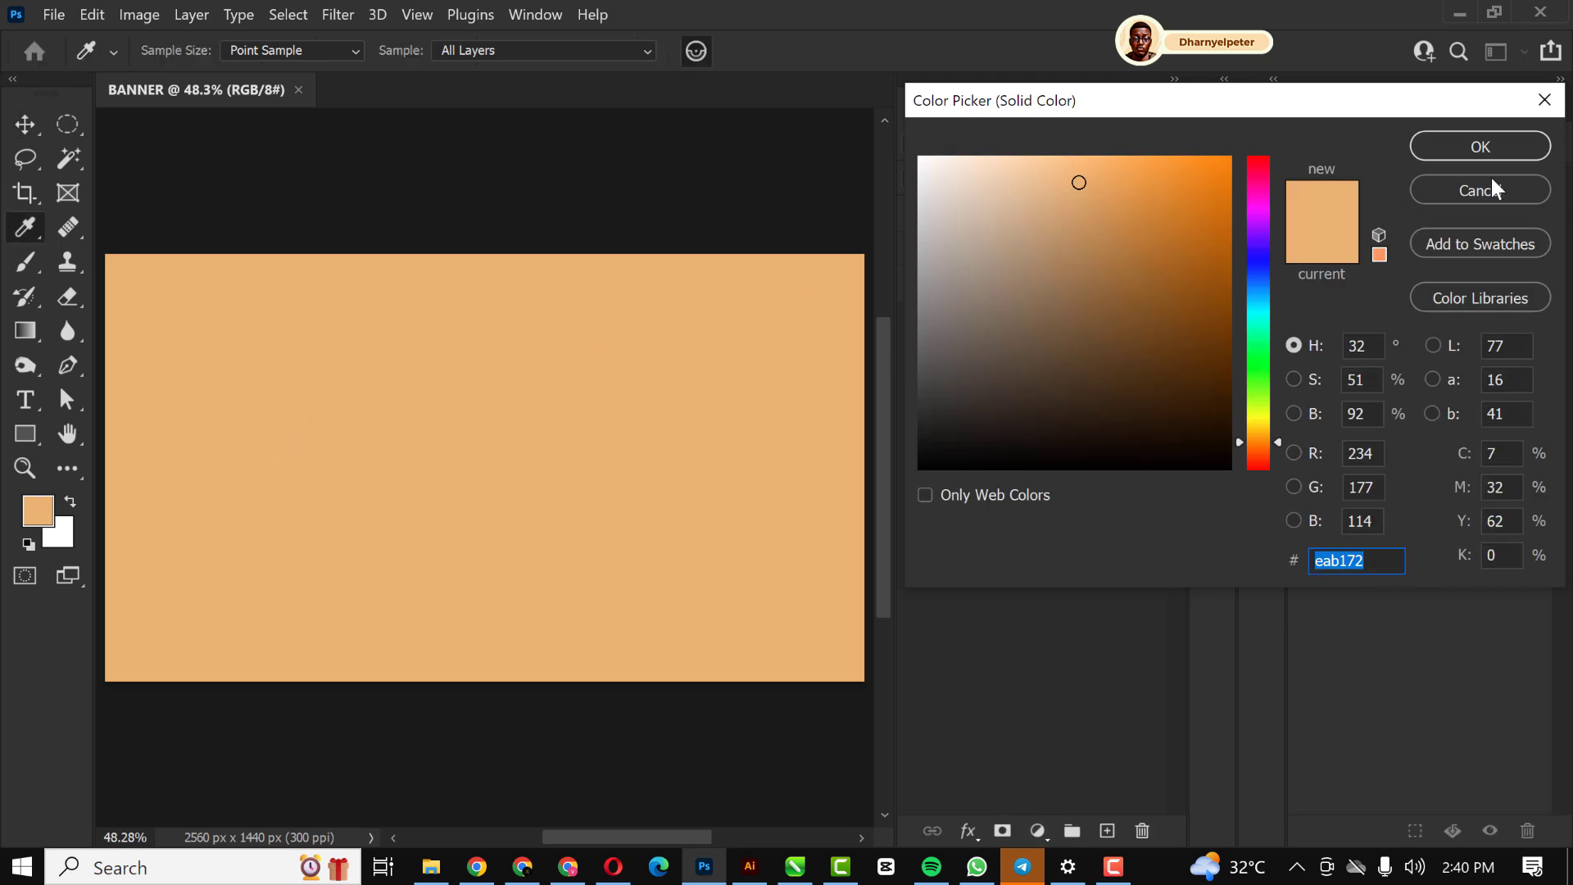
key("Escape")
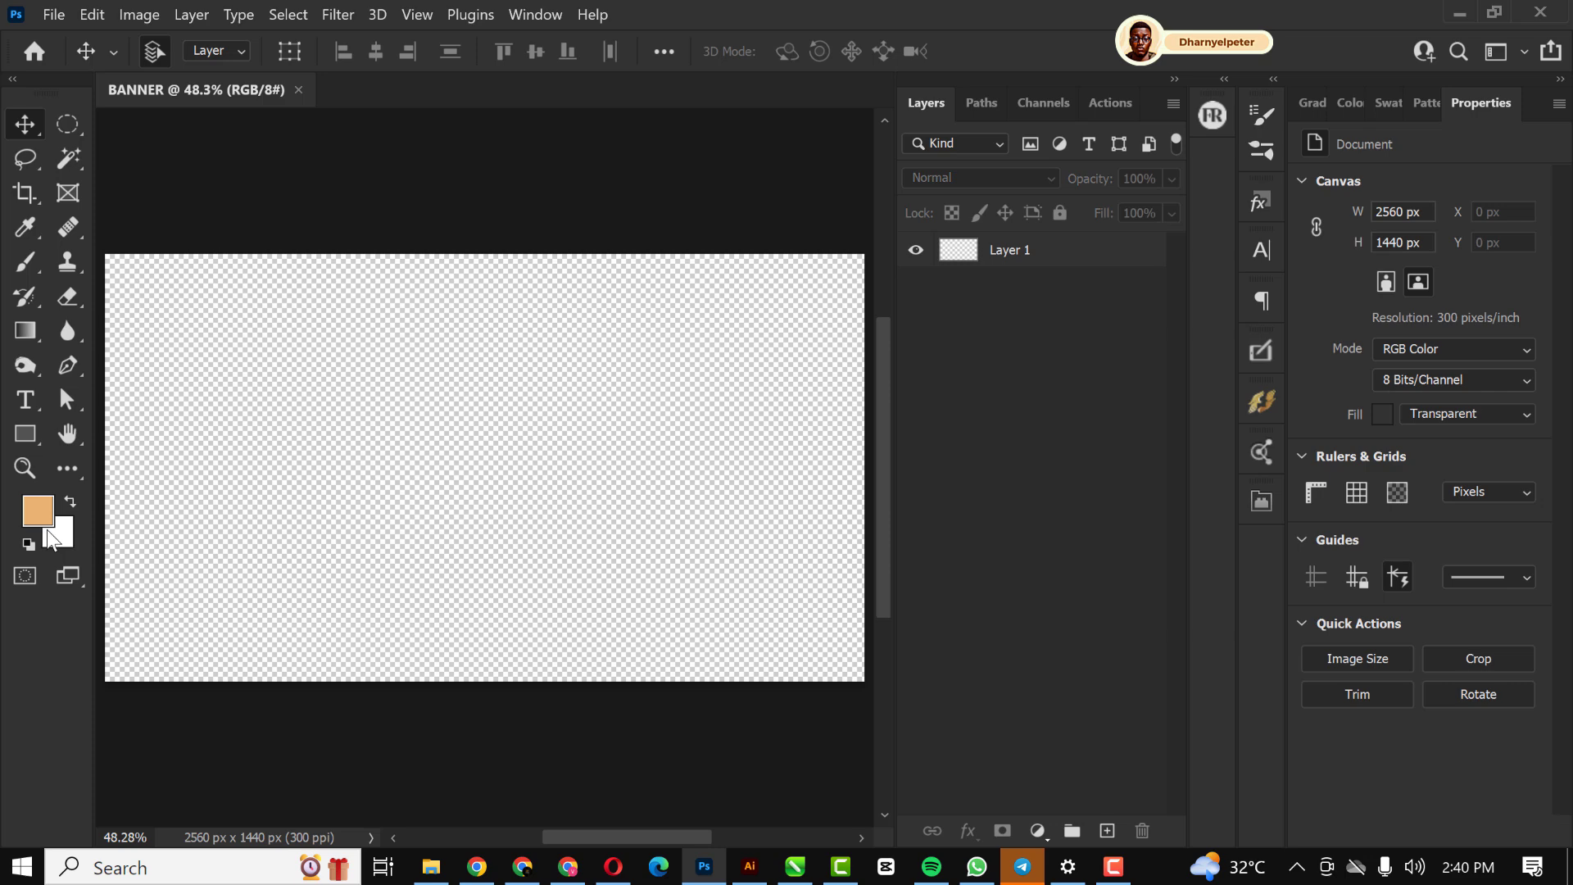
left_click(38, 511)
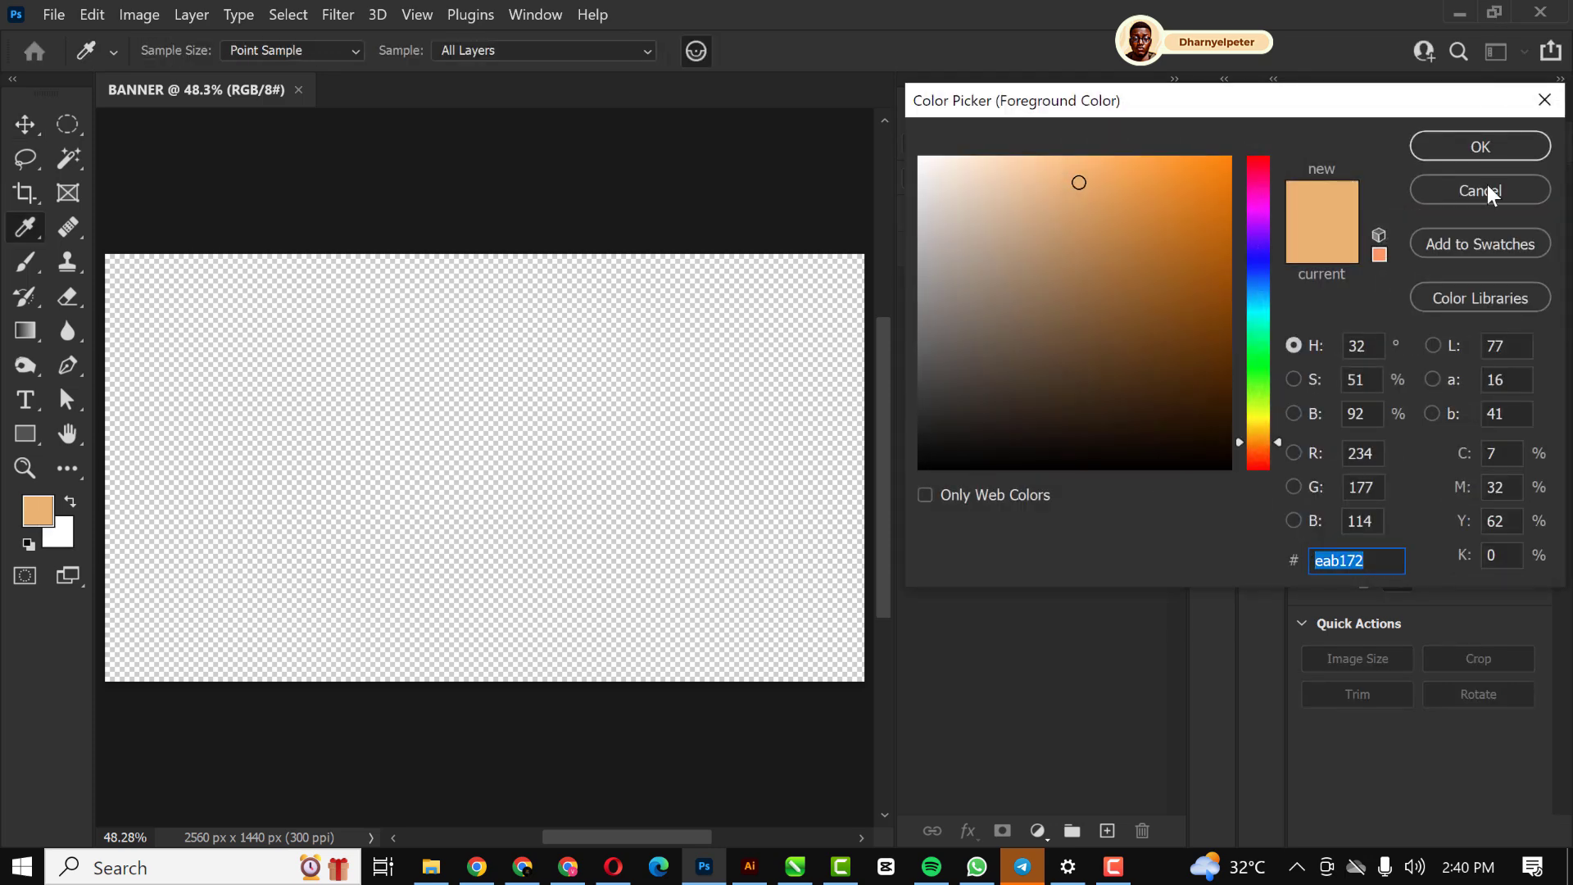
key("Escape")
Set the background color to the very dark brown 0f0b05
left_click(69, 544)
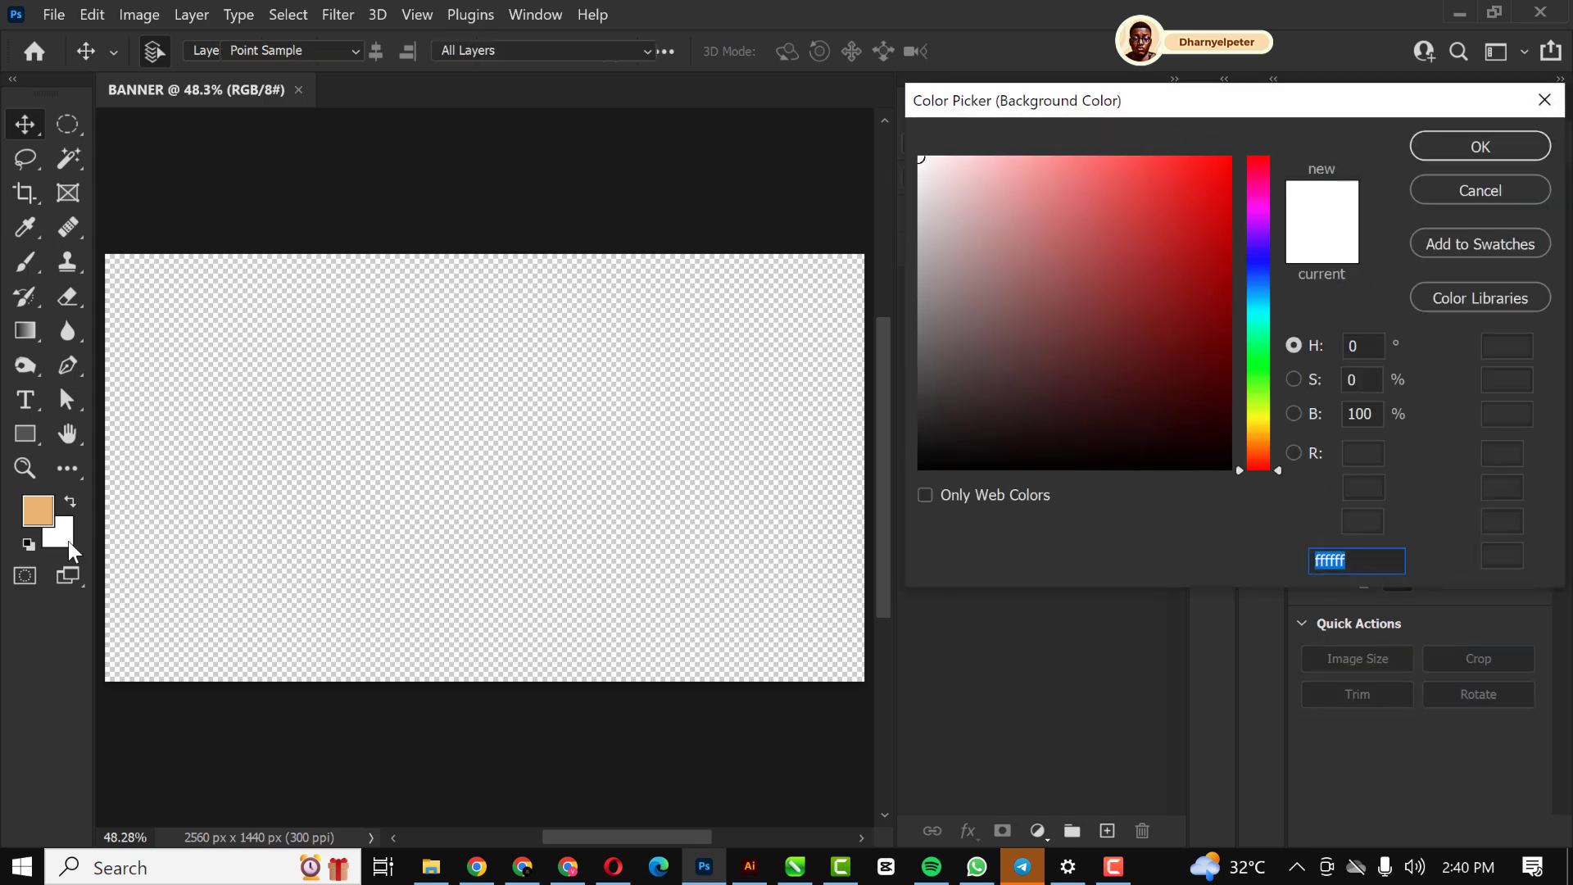
mouse_move(1097, 289)
left_mouse_down()
mouse_move(1166, 446)
mouse_move(1131, 452)
left_mouse_up()
left_click_drag(1275, 466, 1272, 441)
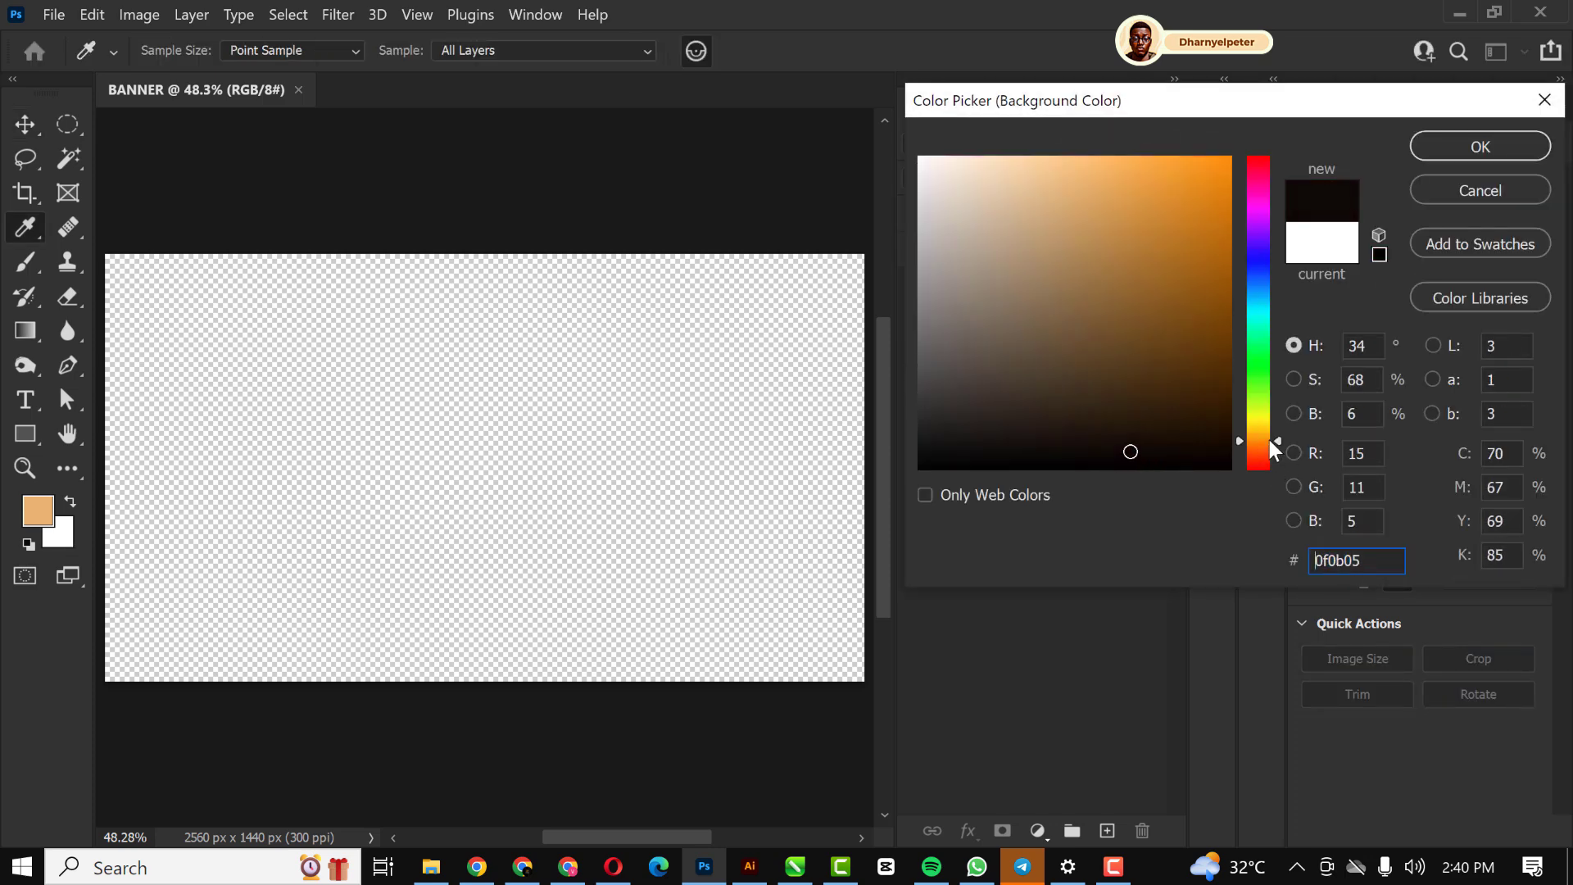
left_click(1483, 148)
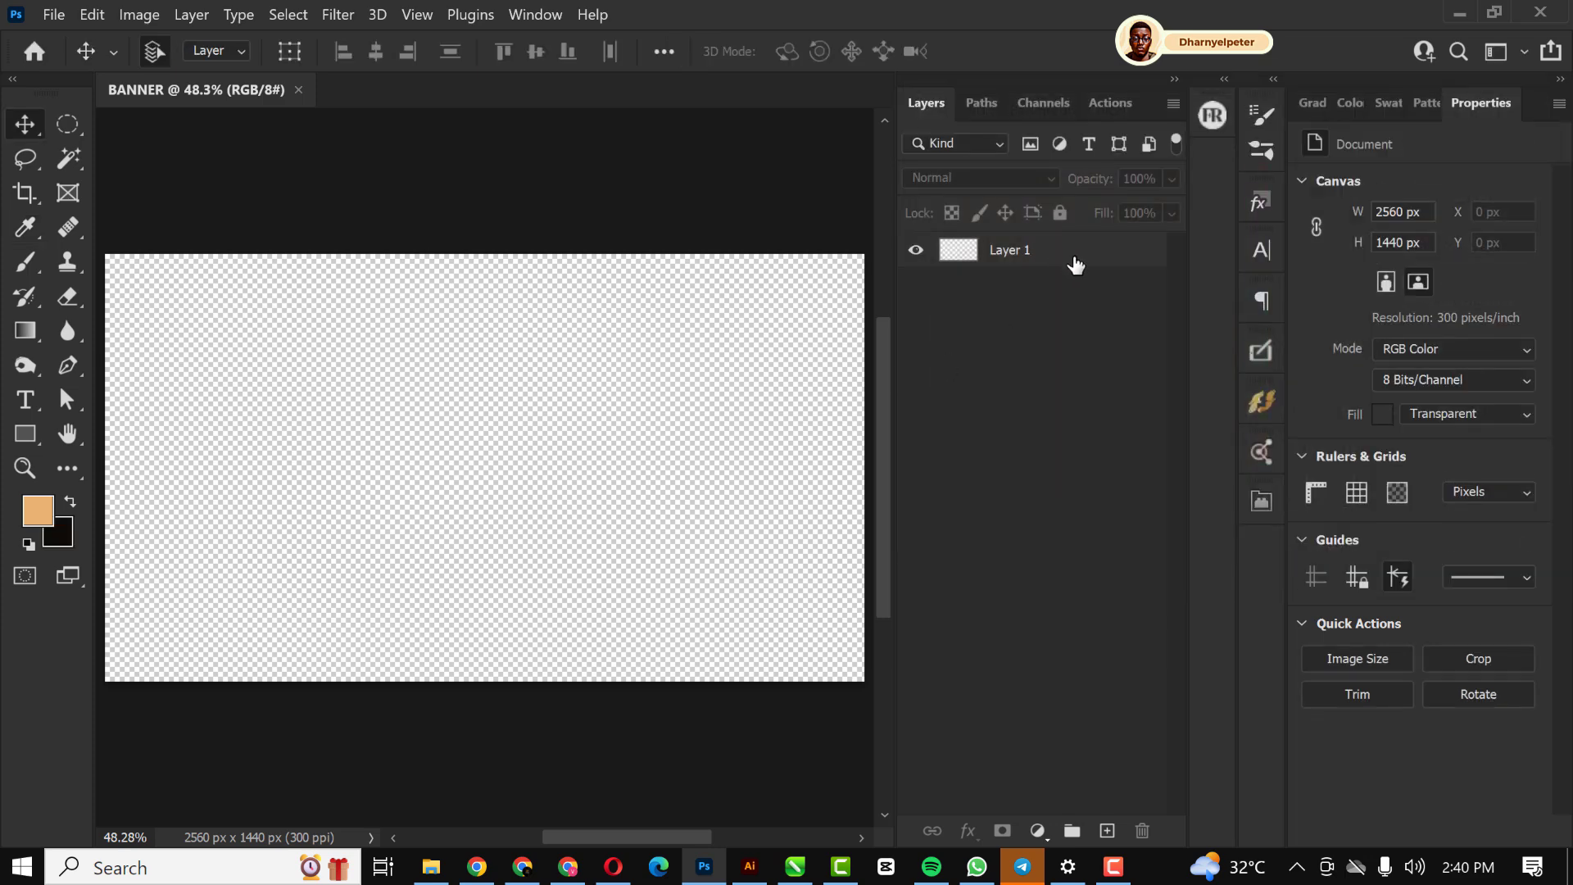
Add a Solid Color fill layer from Layer 1, sampling the dark background color and adjusting it to 171006
left_click(1076, 266)
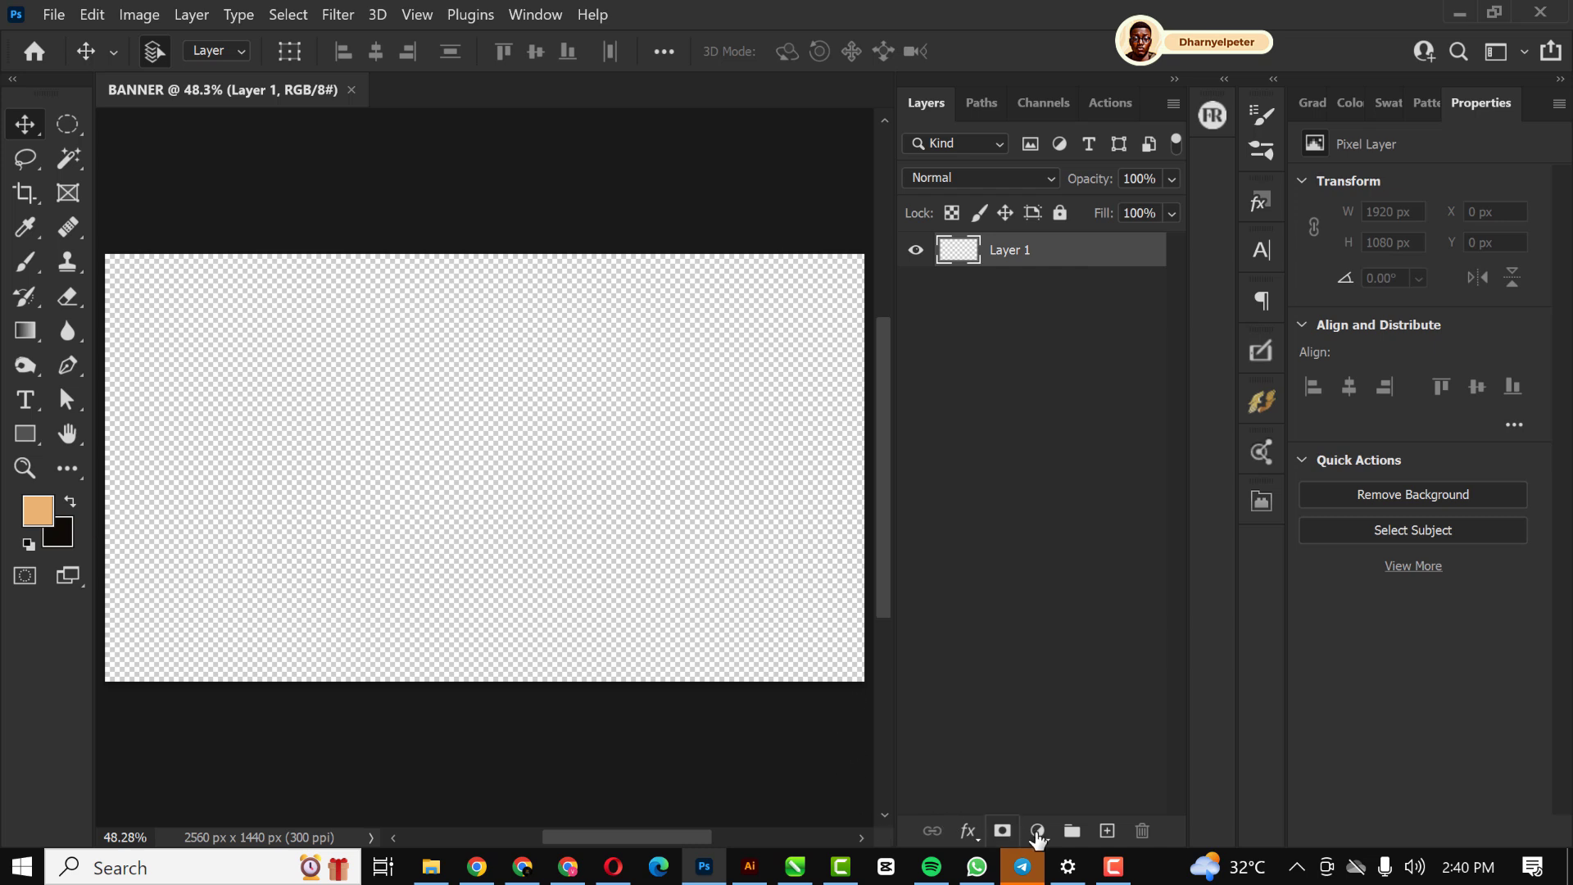
left_click(1037, 830)
left_click(1093, 398)
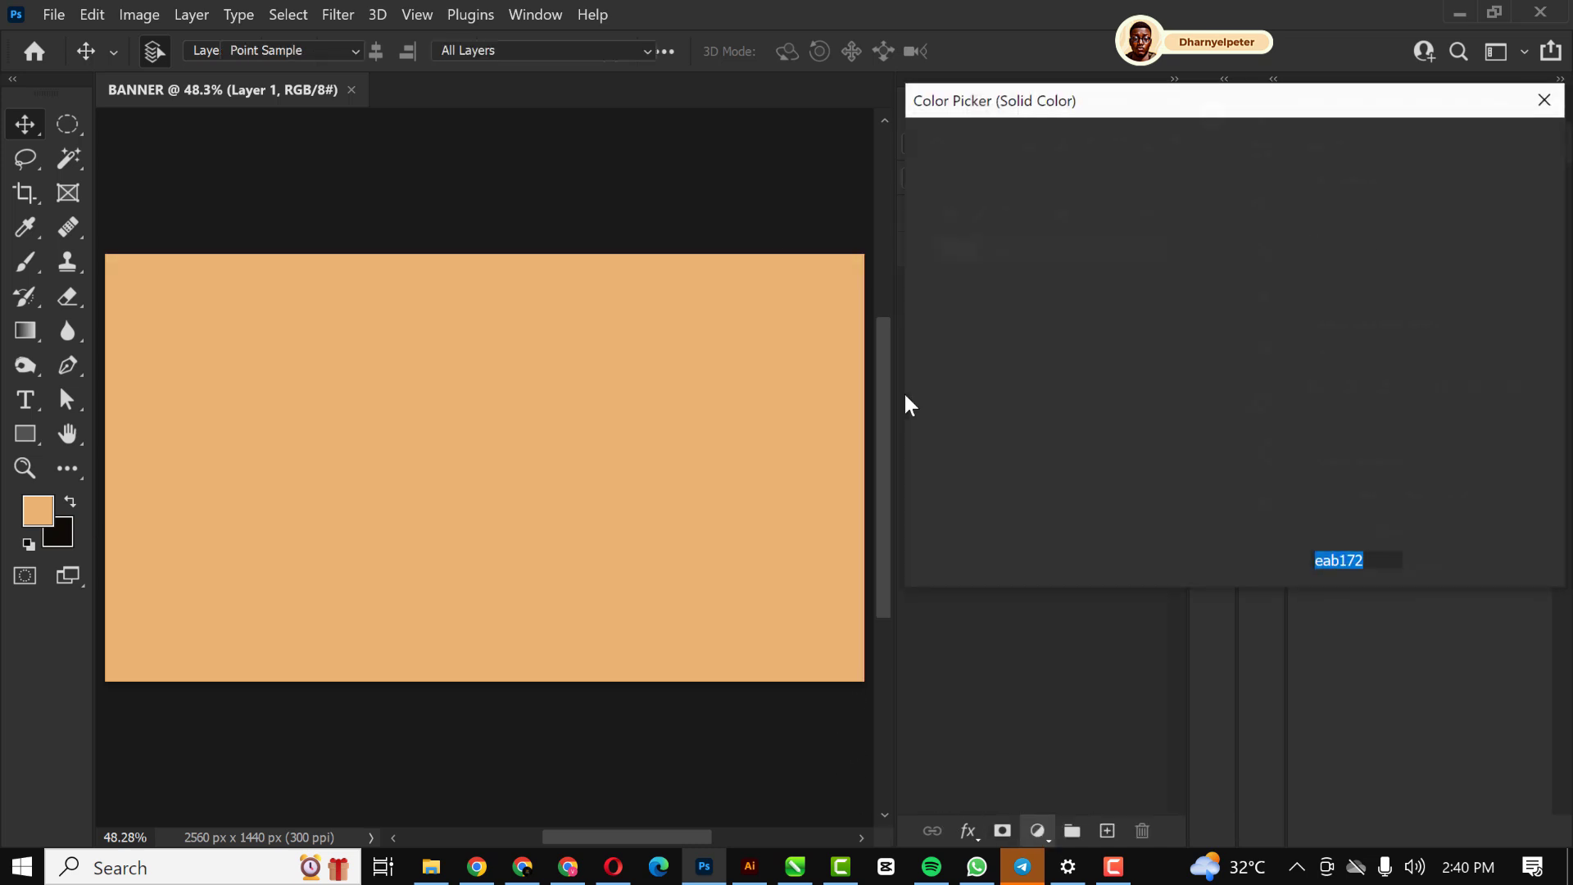
left_click(63, 540)
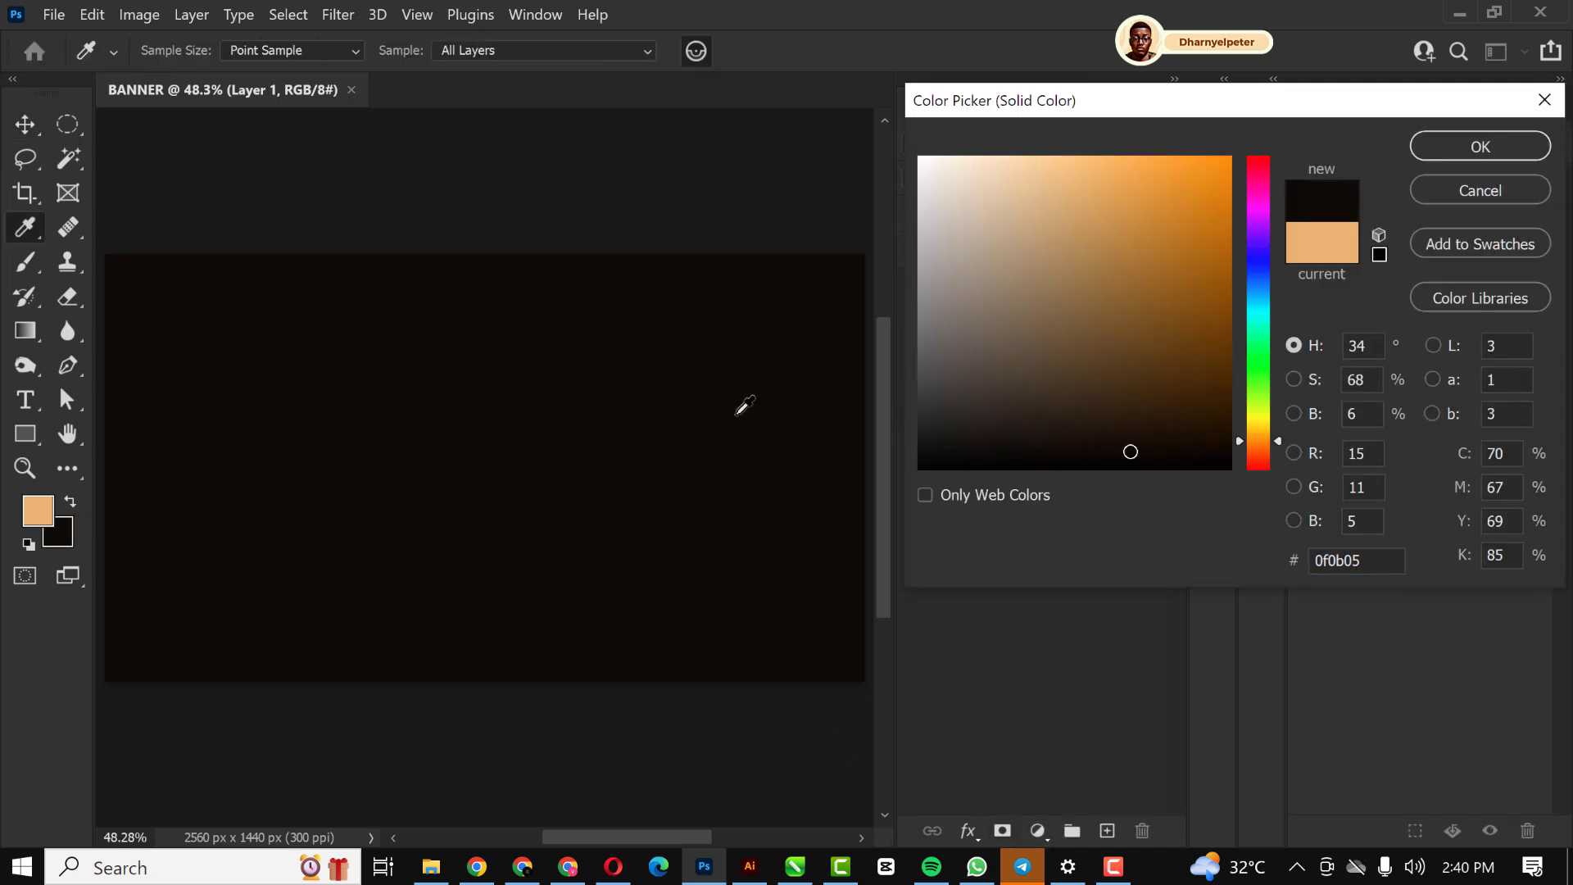
mouse_move(1120, 446)
left_mouse_down()
mouse_move(1148, 446)
mouse_move(1113, 437)
mouse_move(1107, 376)
mouse_move(1148, 442)
left_mouse_up()
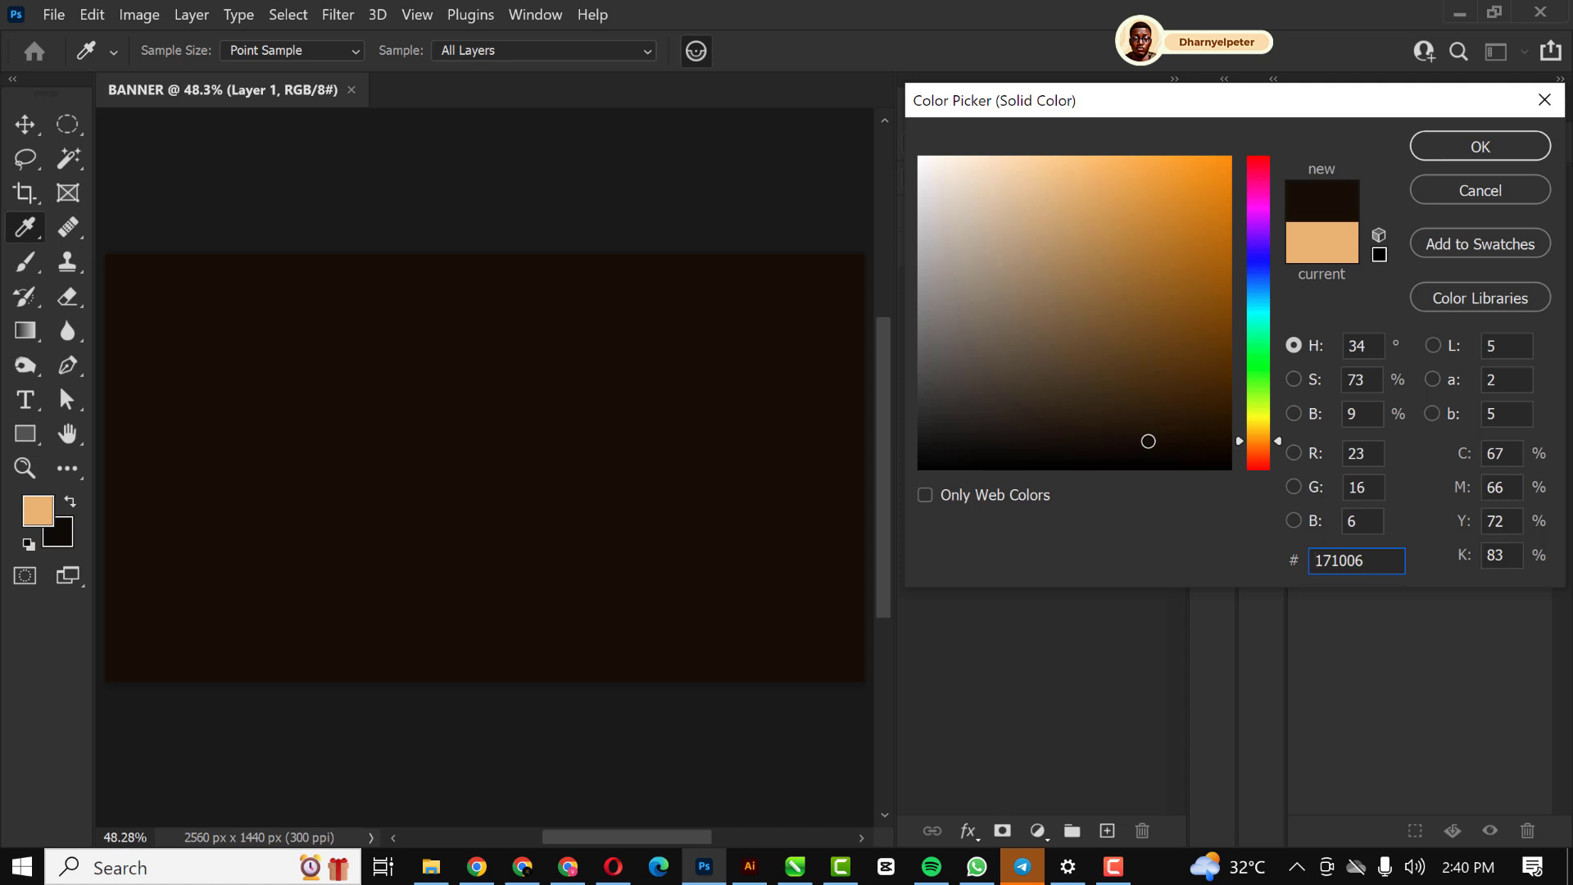
left_click(1472, 148)
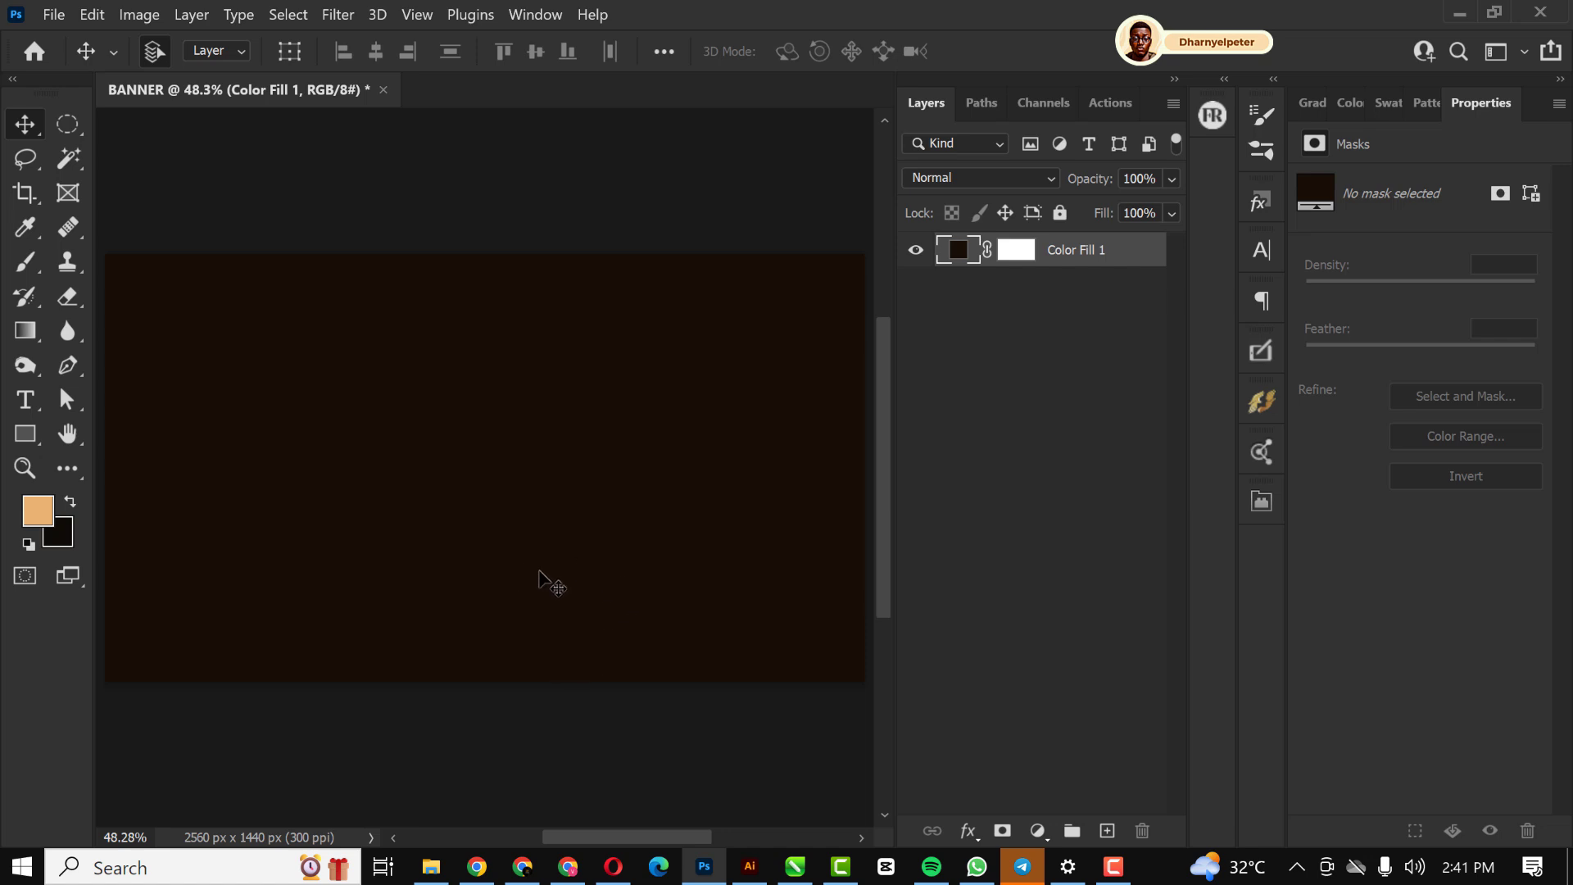
Place the Diverse Populations image from the resource folder into the banner and scale it to about 49.5% so it covers the canvas
left_click(428, 869)
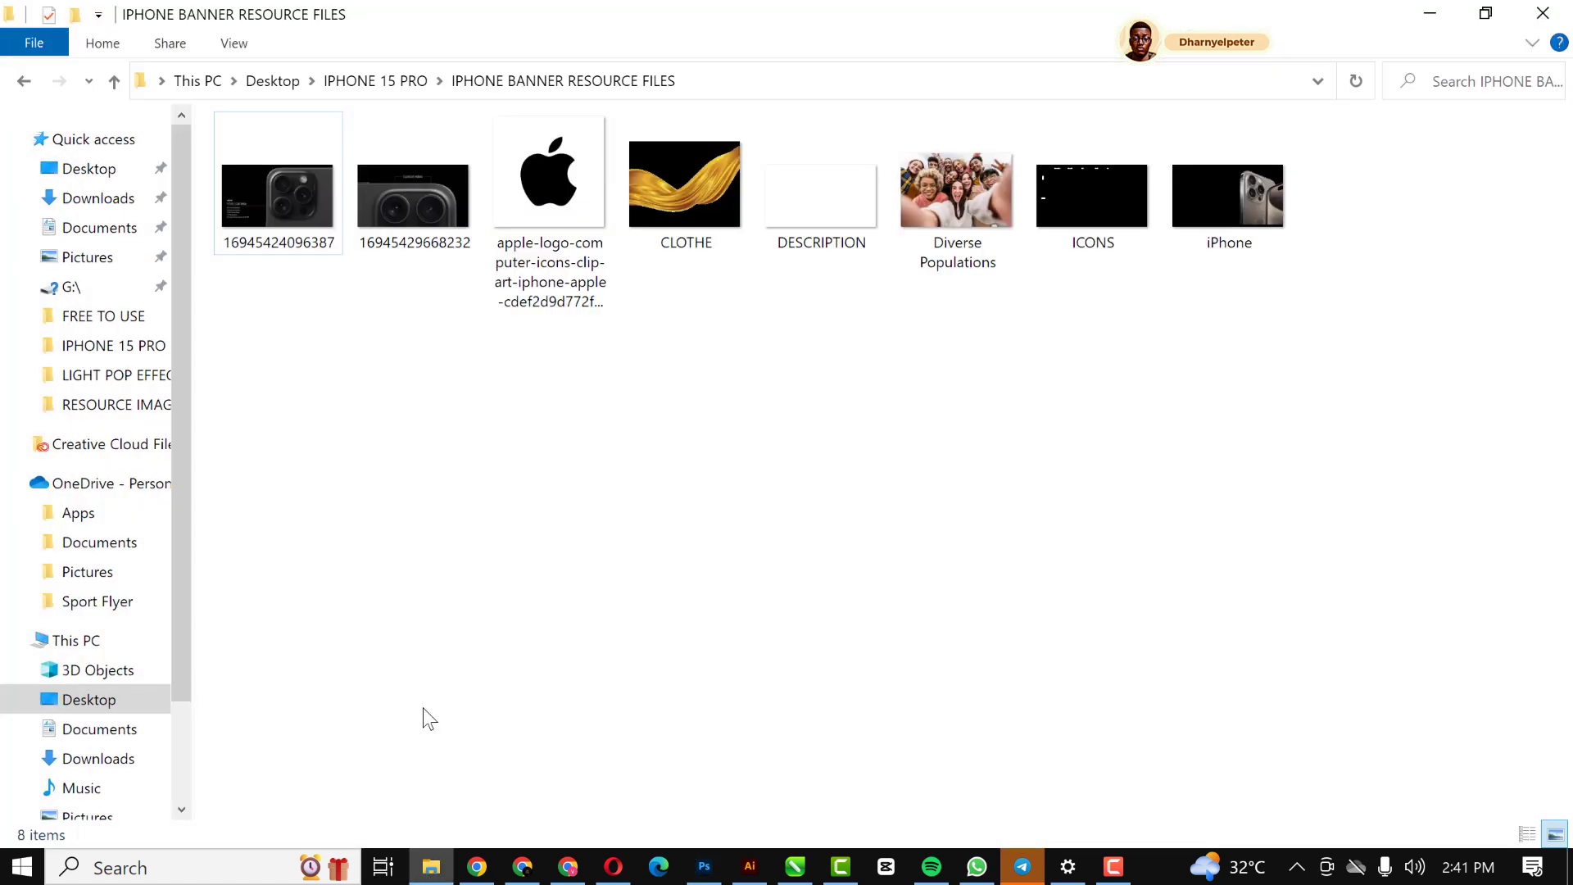
left_click(950, 209)
left_click_drag(957, 196, 541, 502)
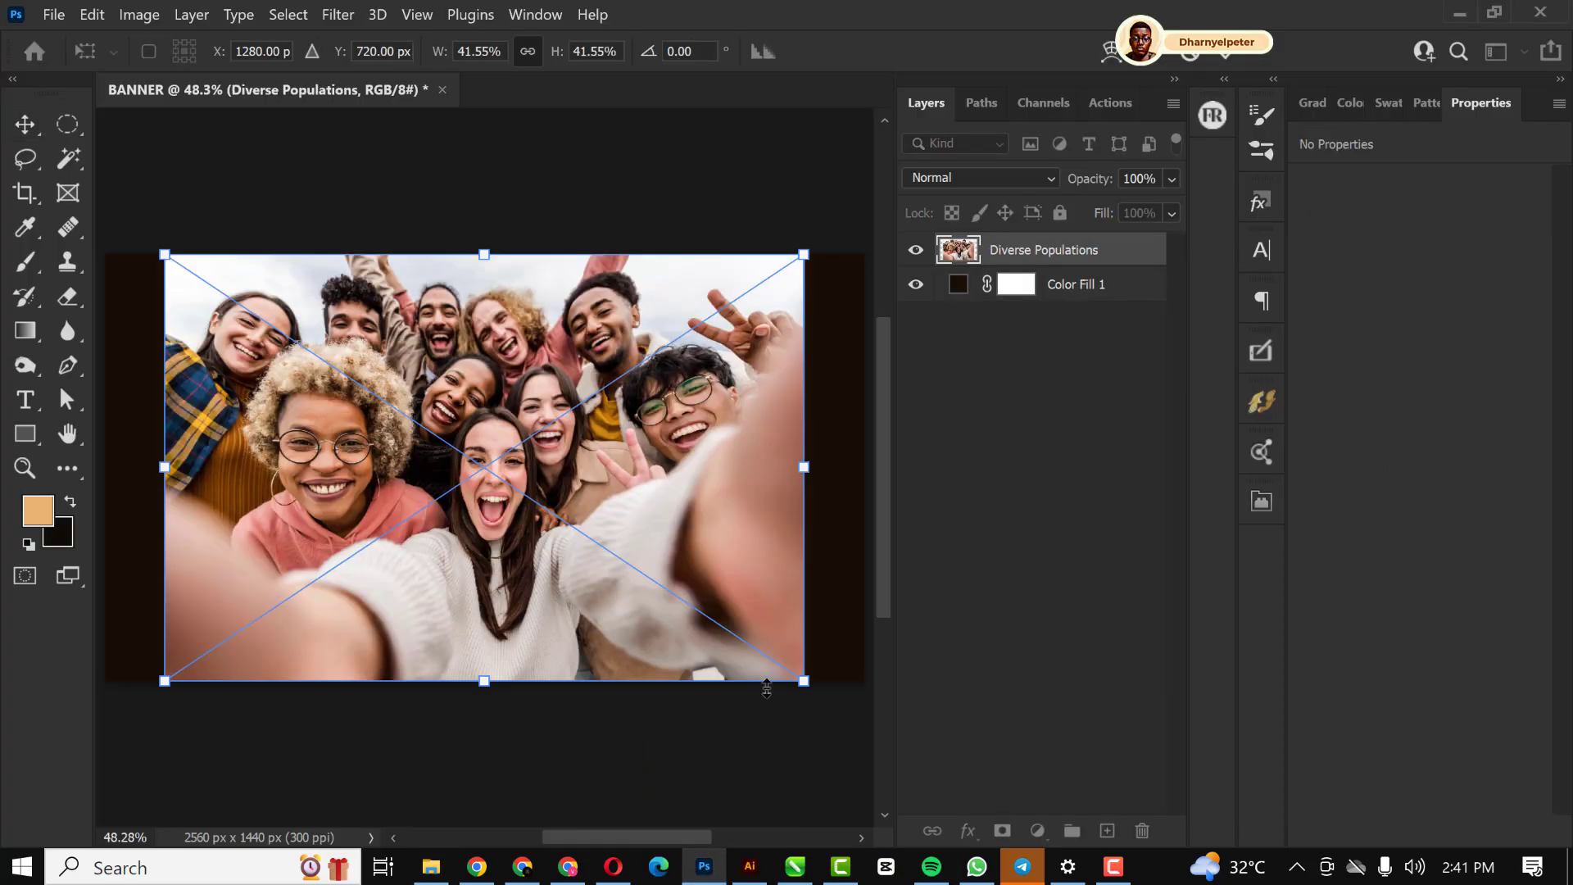
left_click_drag(799, 686, 870, 718)
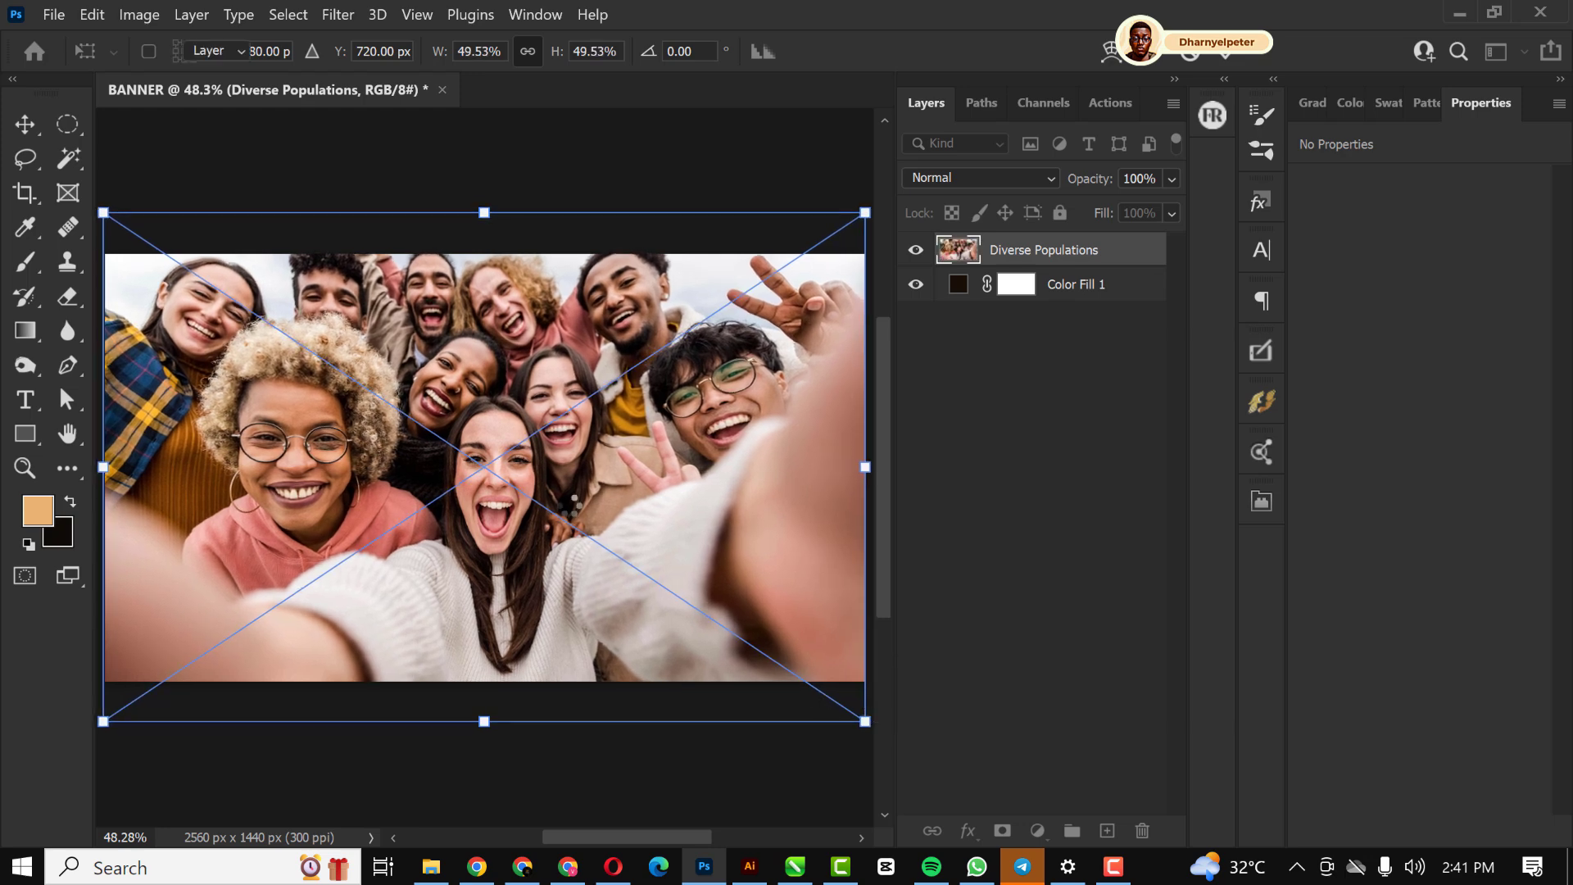
key("Return")
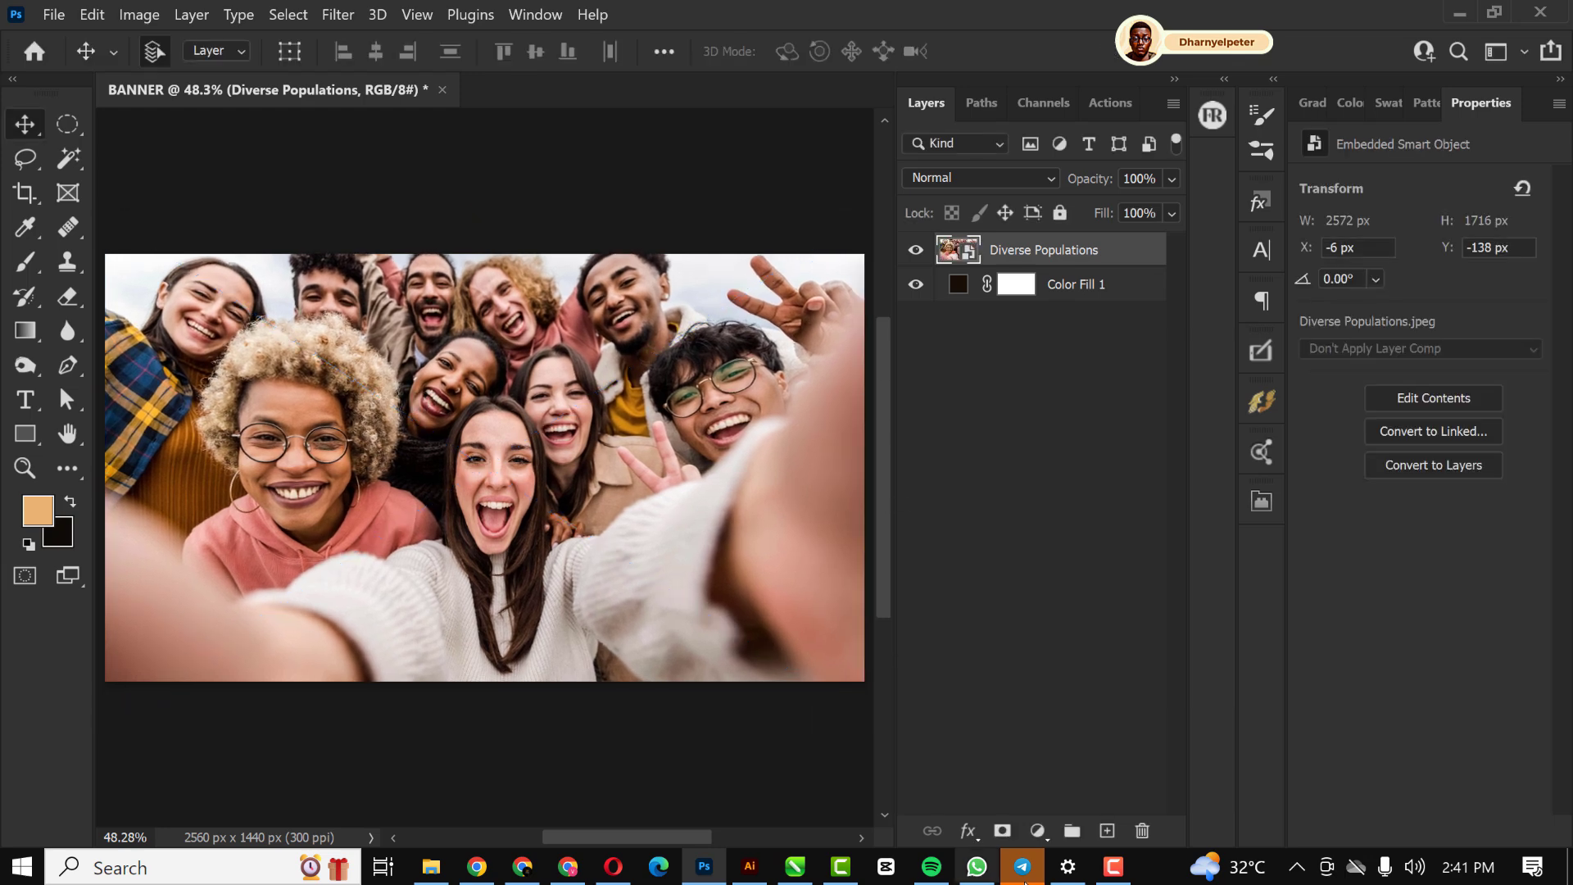
Add a Hue/Saturation adjustment clipped to the Diverse Populations photo and set its Saturation to -100
left_click(1036, 830)
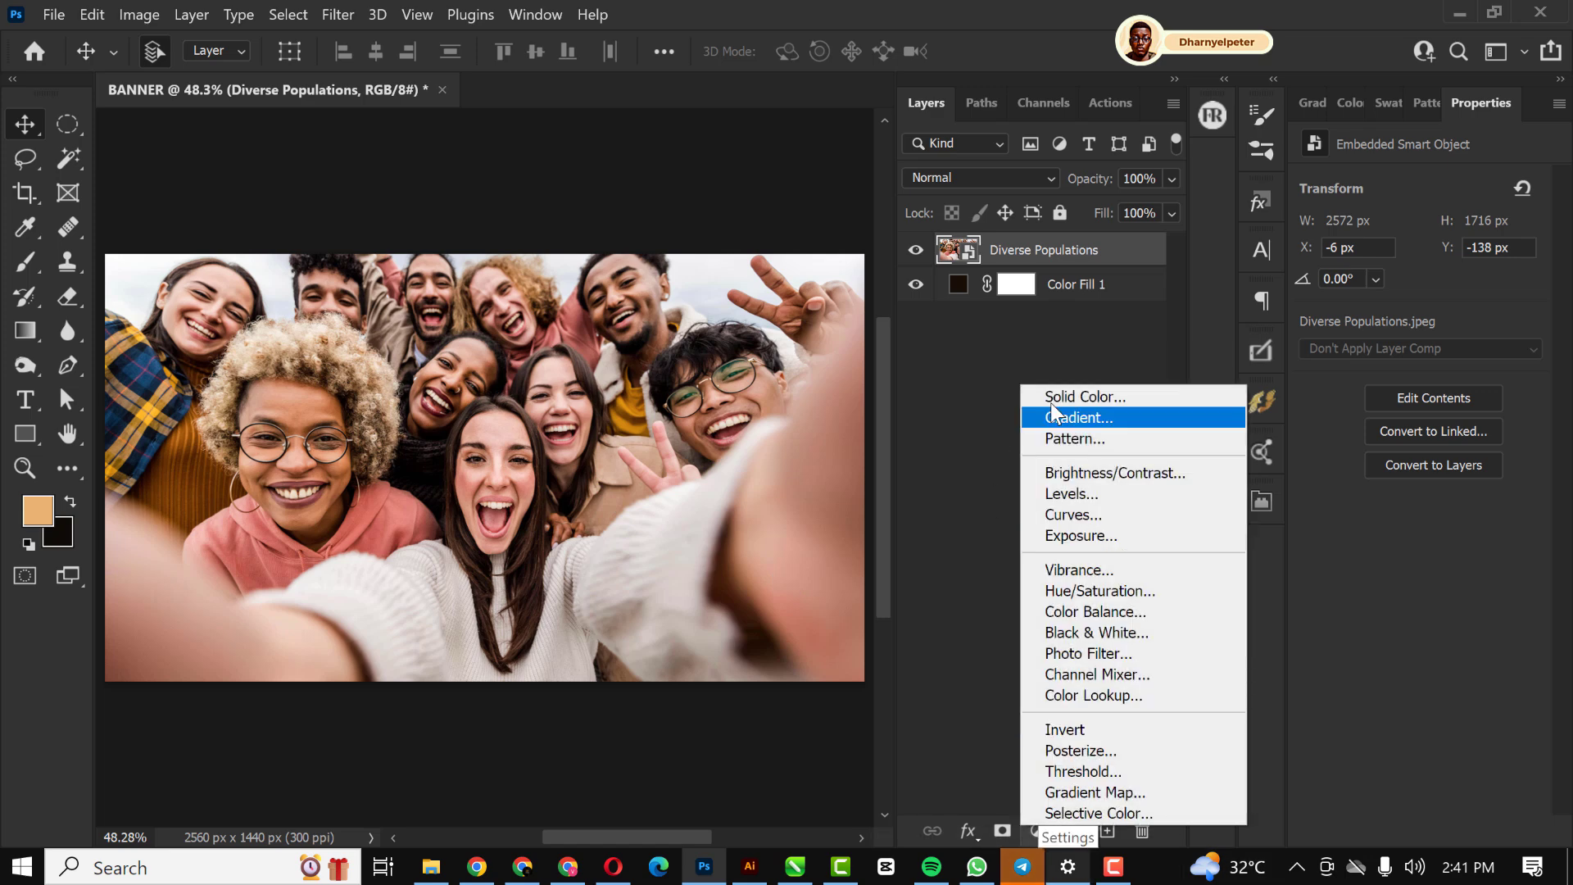
left_click(1154, 590)
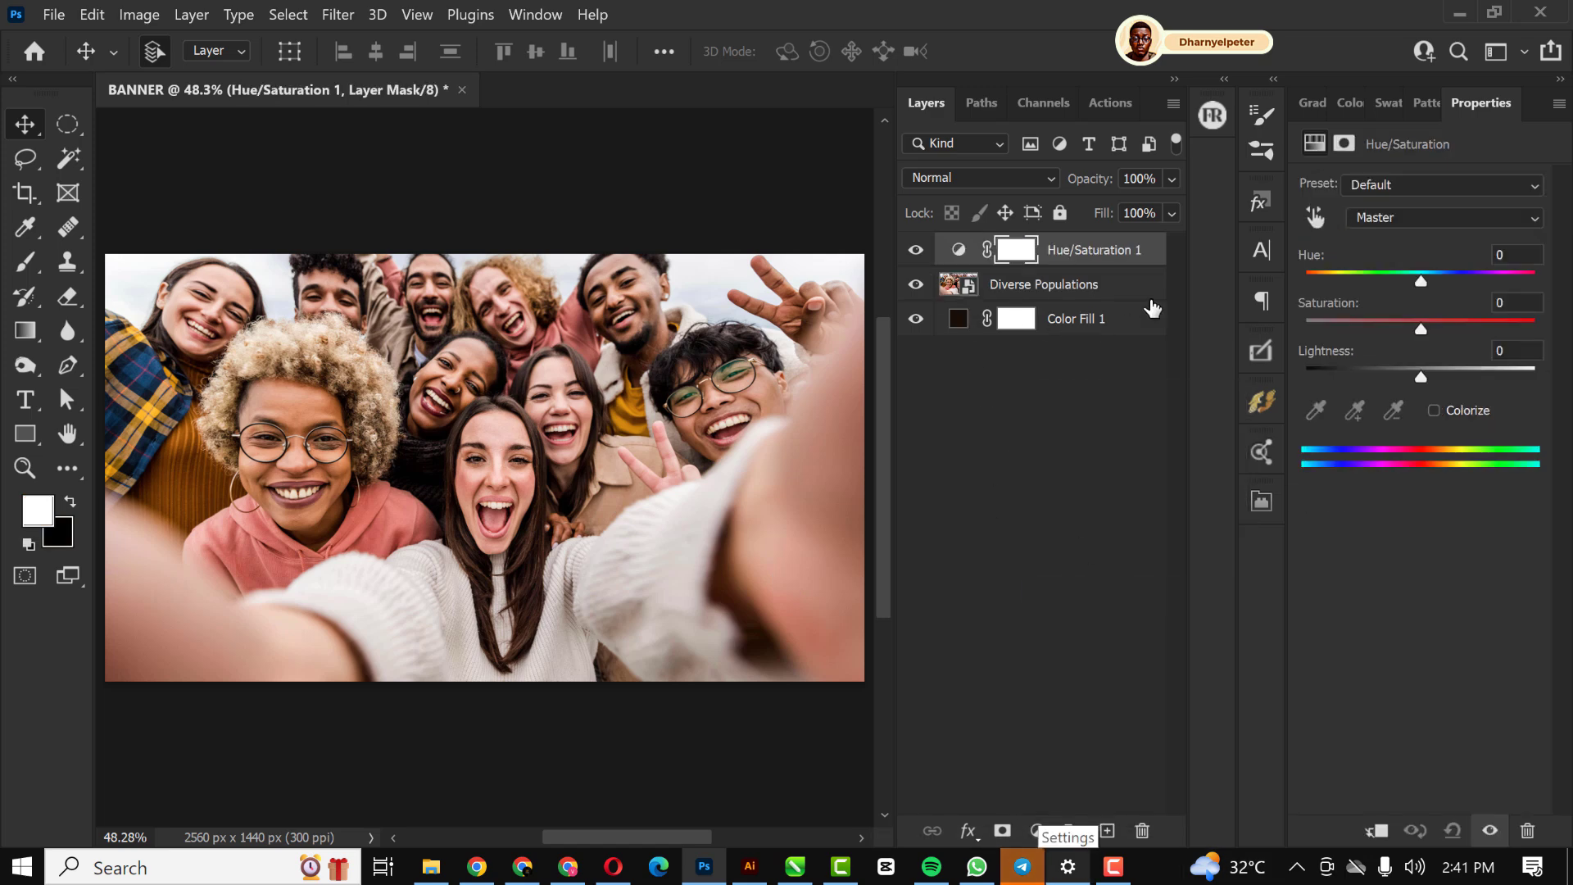
right_click(1152, 259)
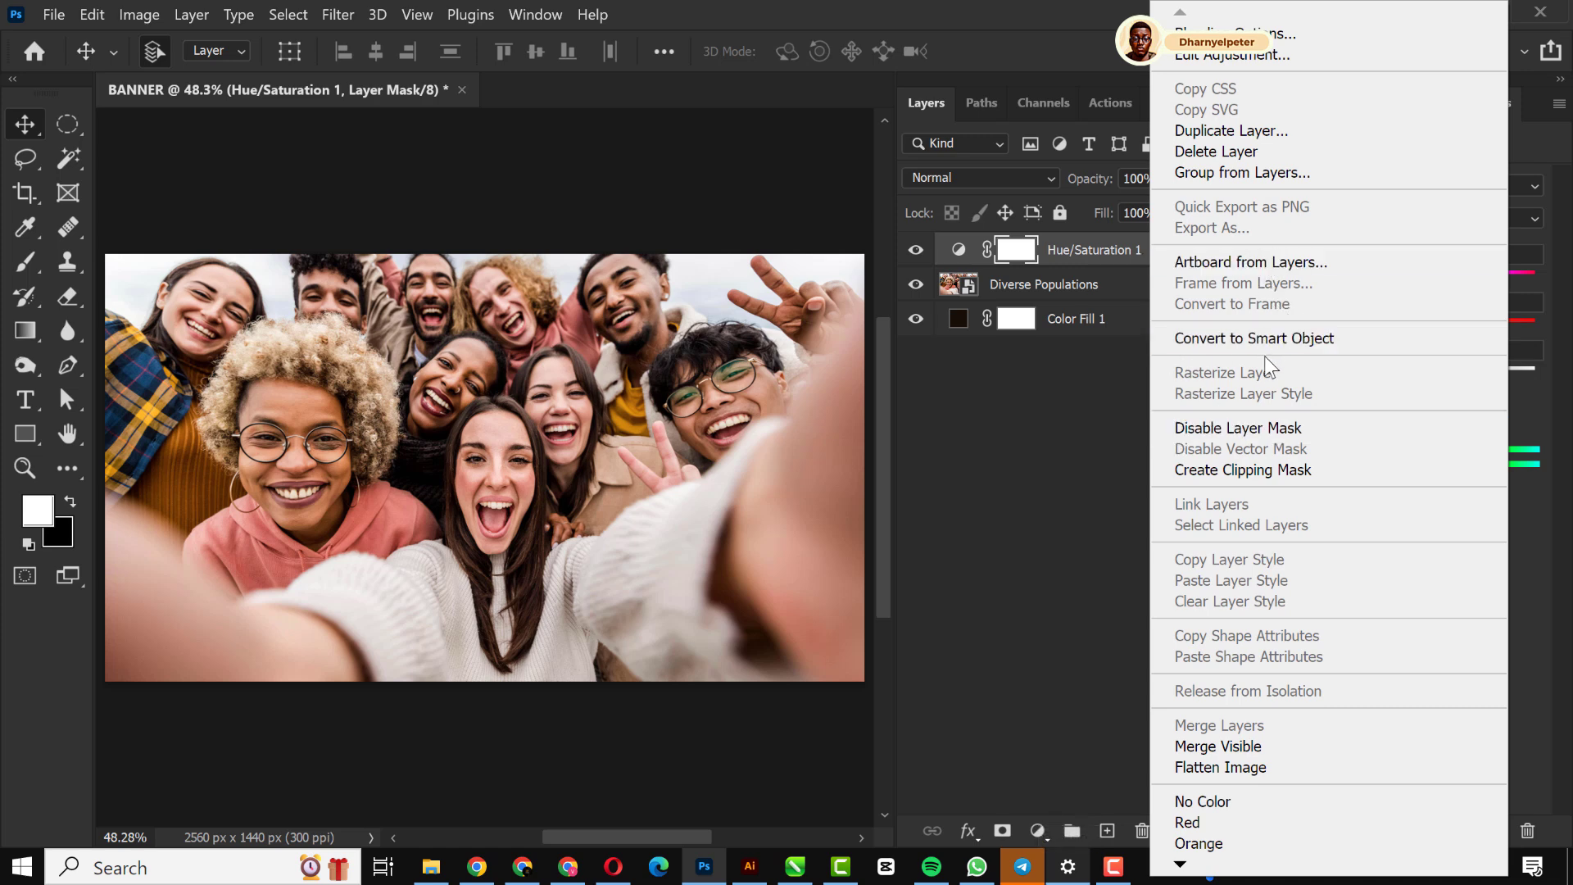
left_click(1253, 469)
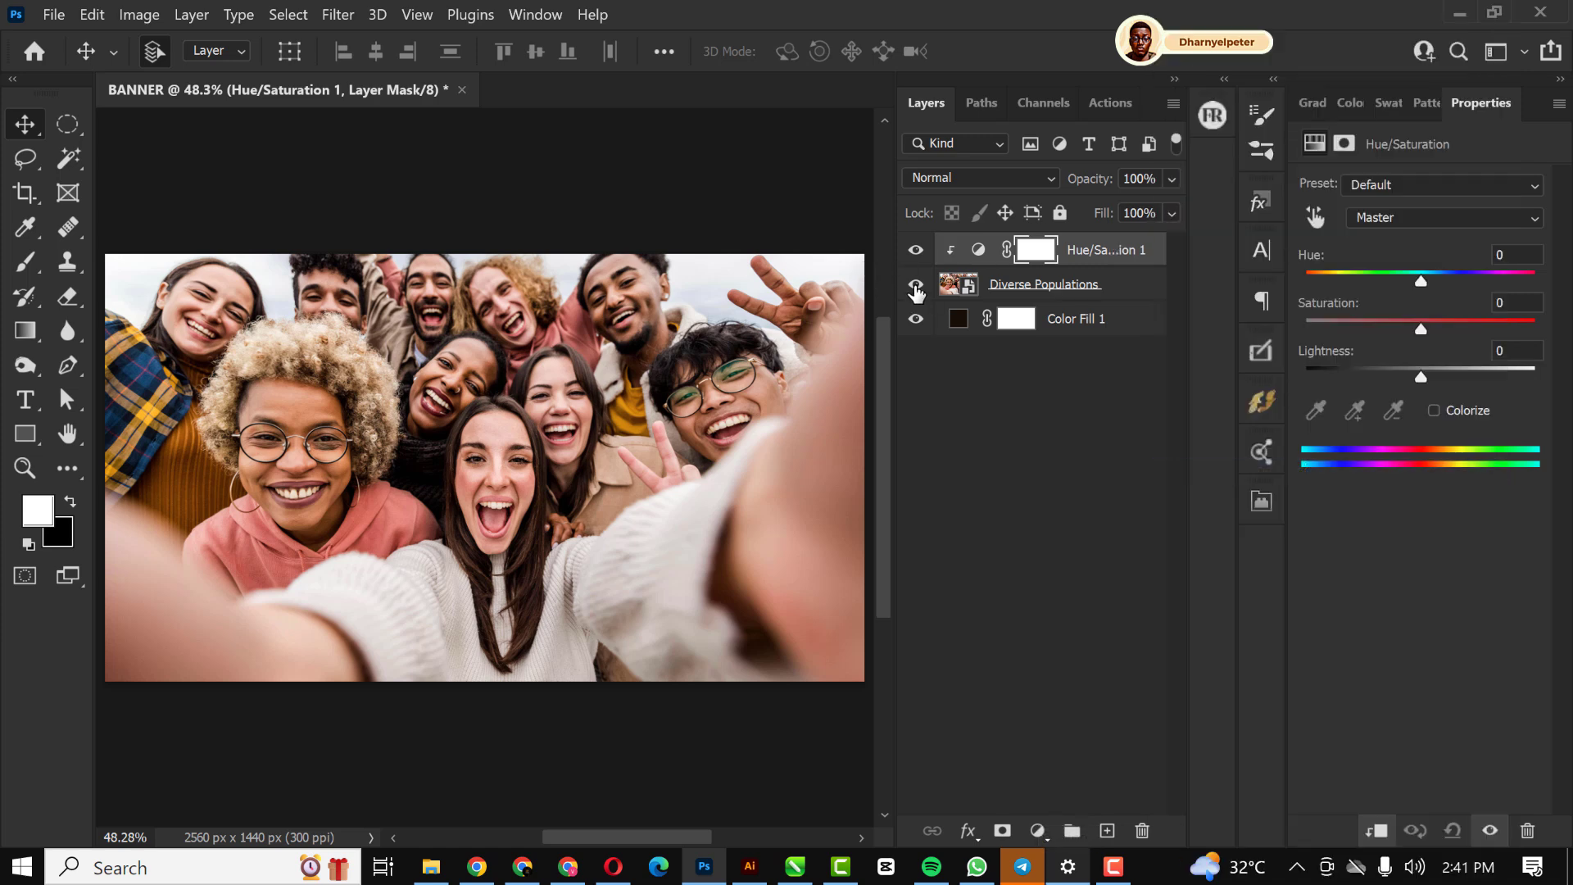
left_click(916, 287)
left_click(917, 287)
left_click_drag(1423, 326, 1231, 318)
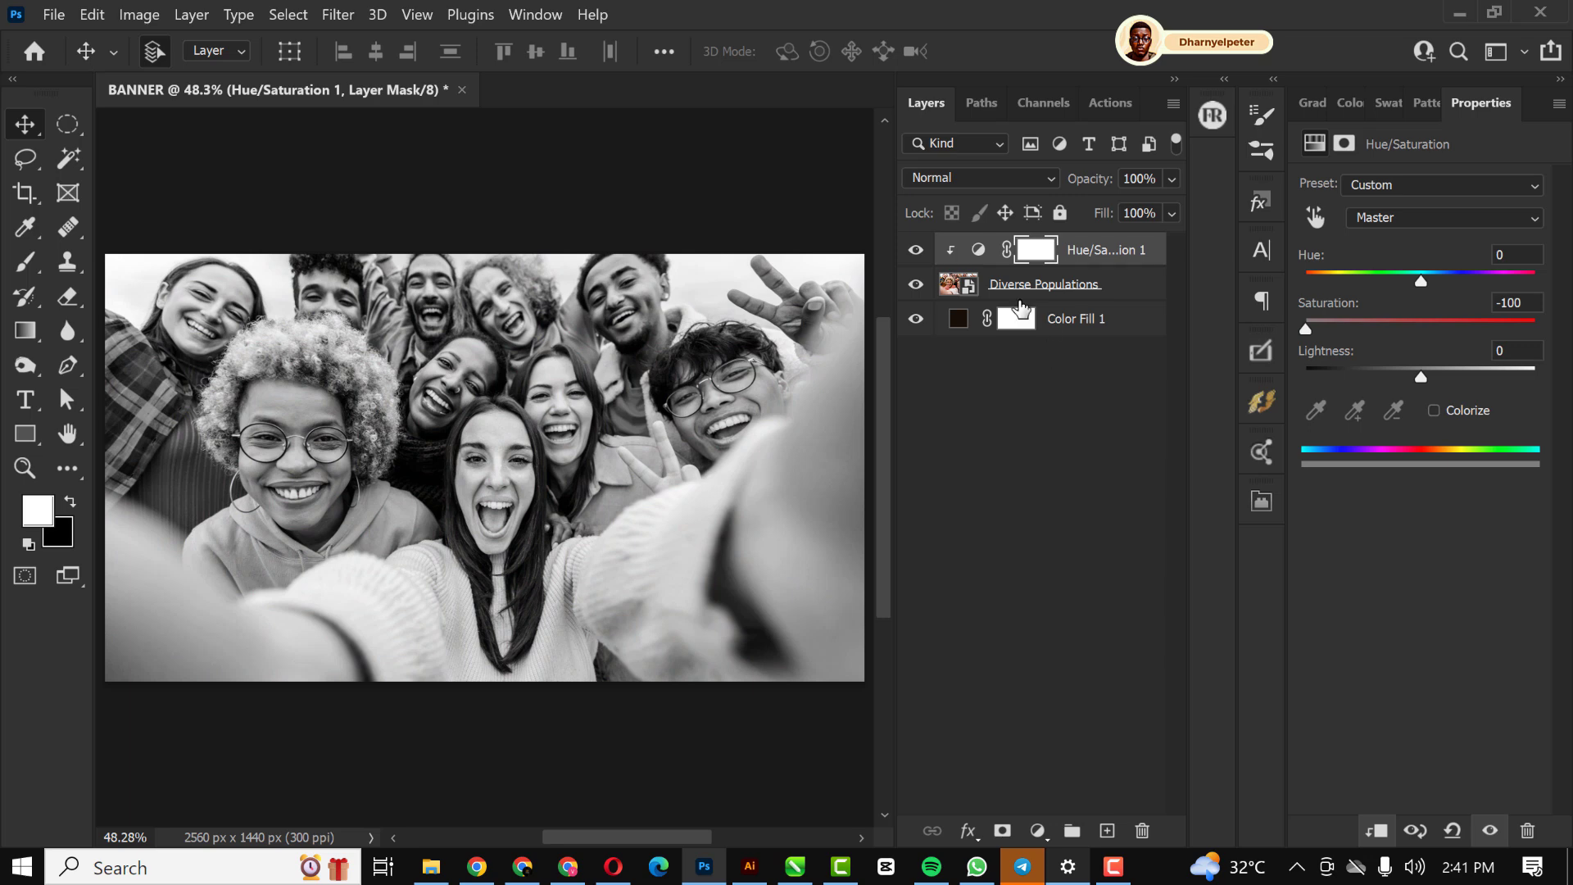
Group the Diverse Populations layer with its Hue/Saturation adjustment and name the group PEOPLE IMAGE
left_click(1103, 294)
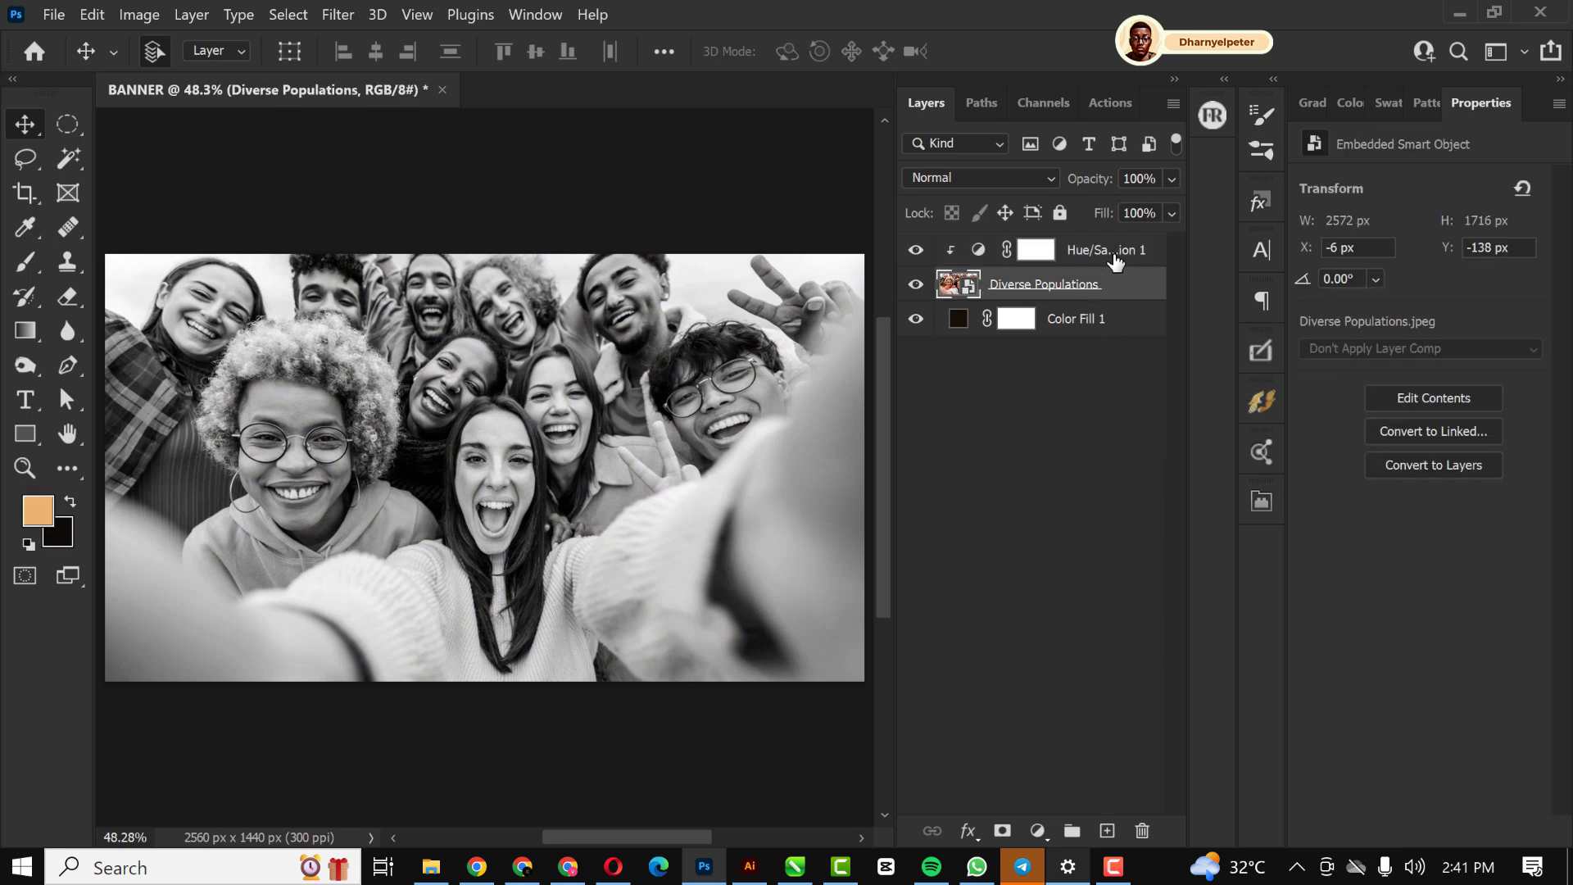
left_click(1117, 257, "shift")
right_click(1116, 257)
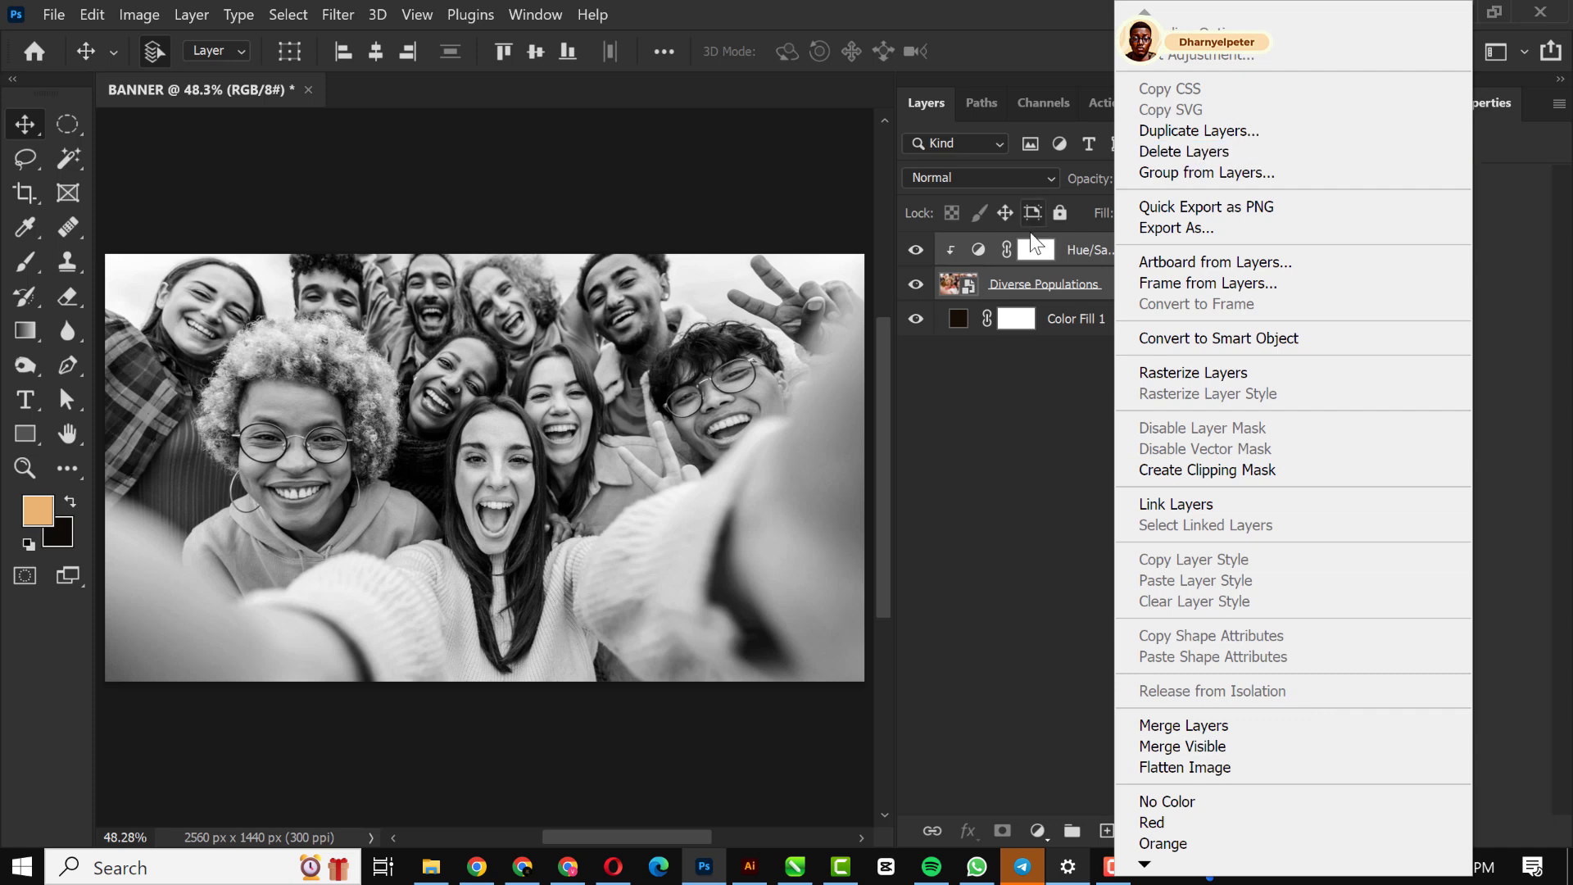
left_click(1026, 795)
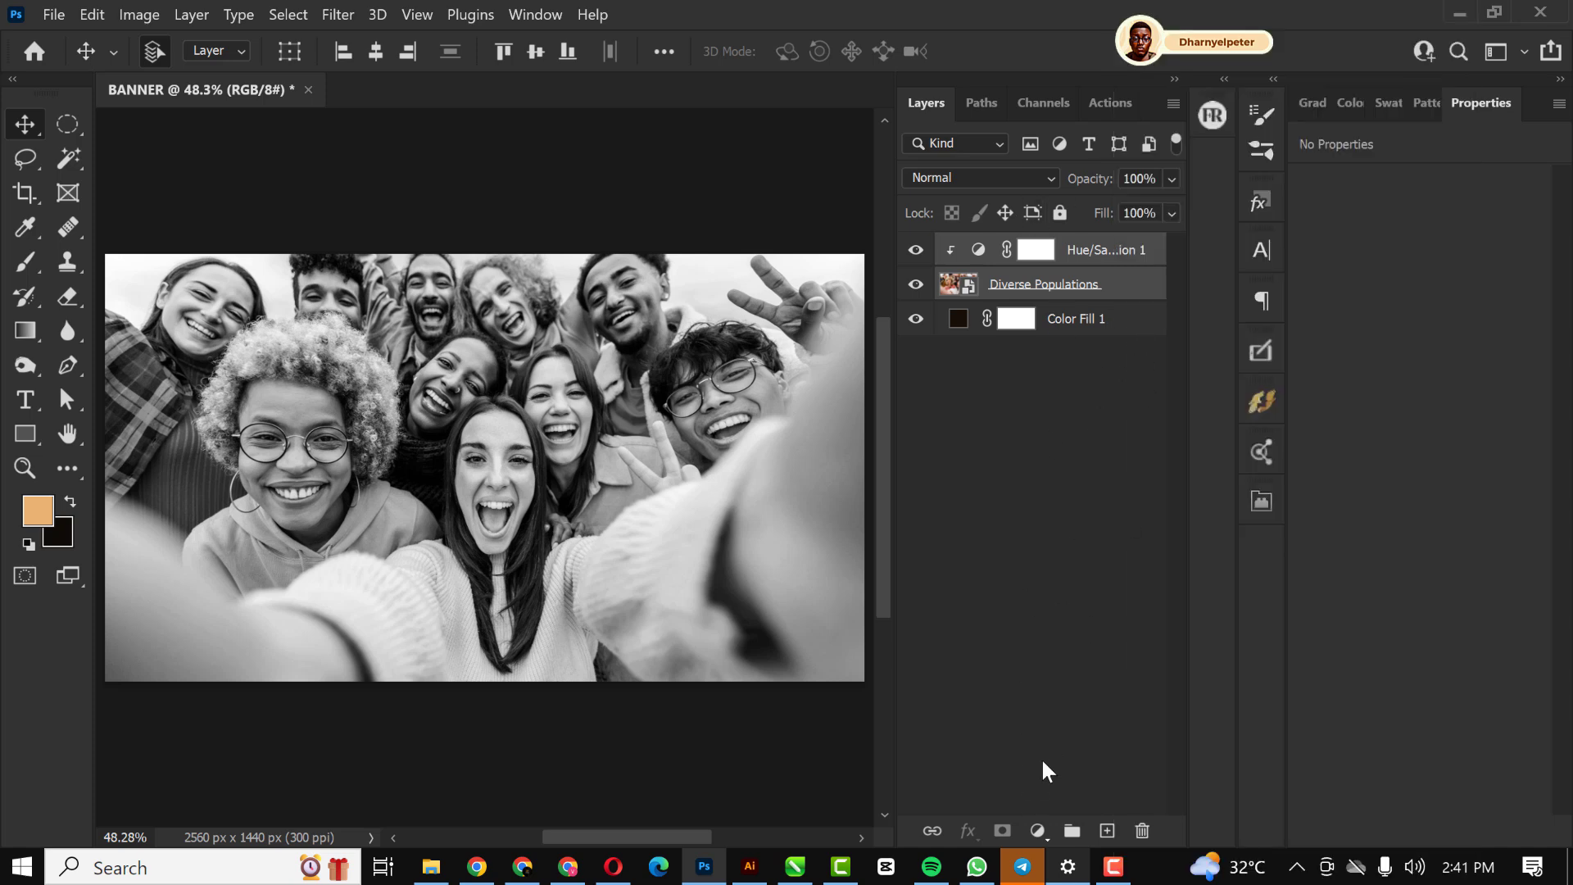
left_click(1072, 831)
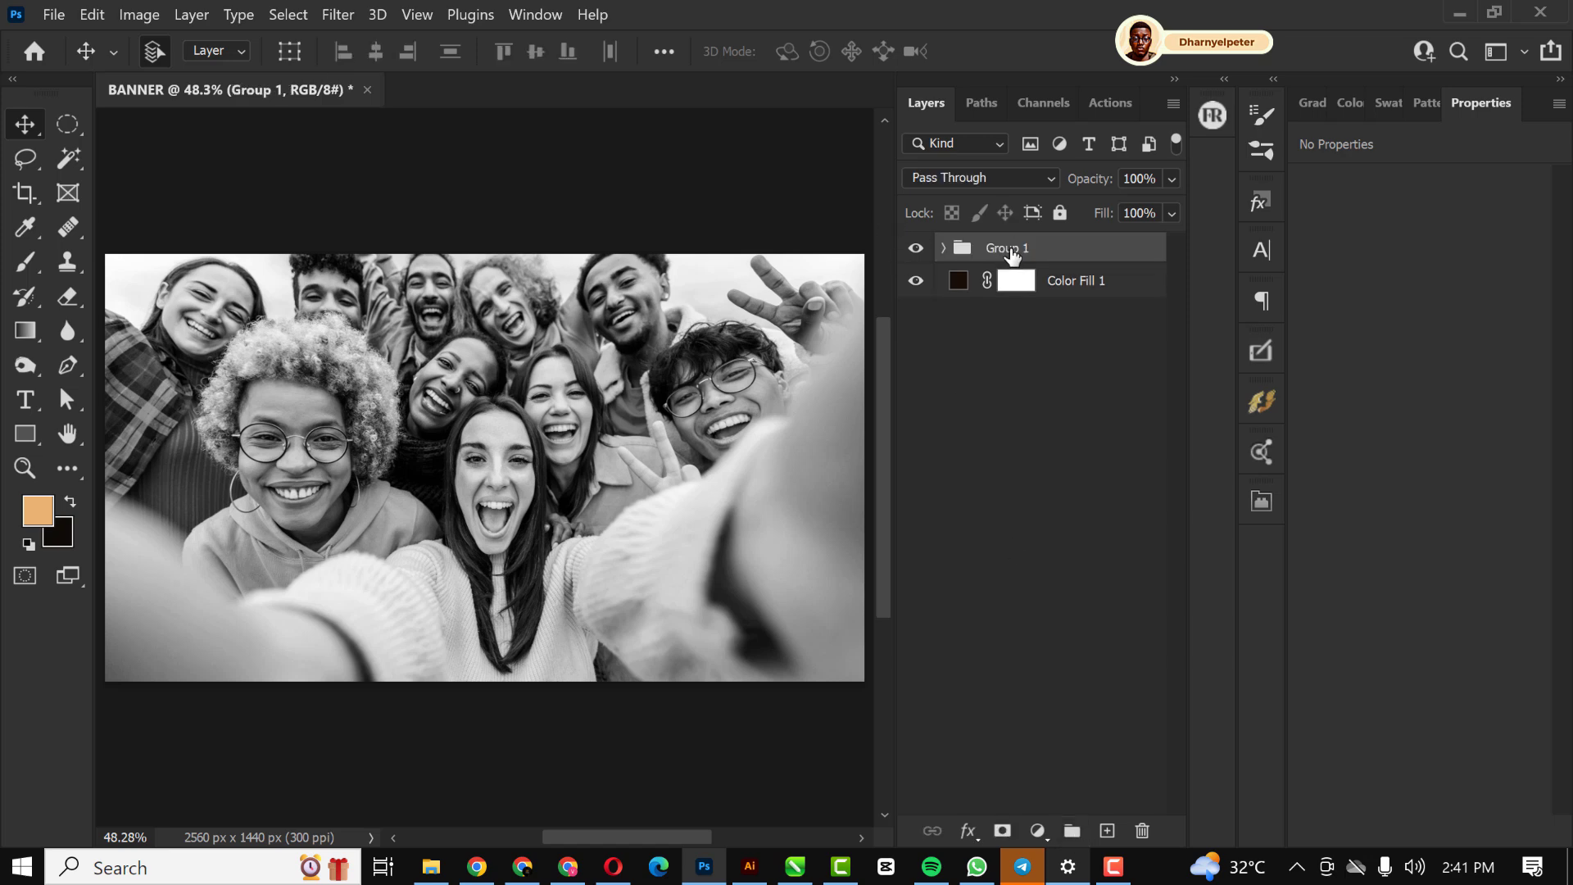
double_click(1012, 247)
type("IMA")
type("IMAGE")
key("Return")
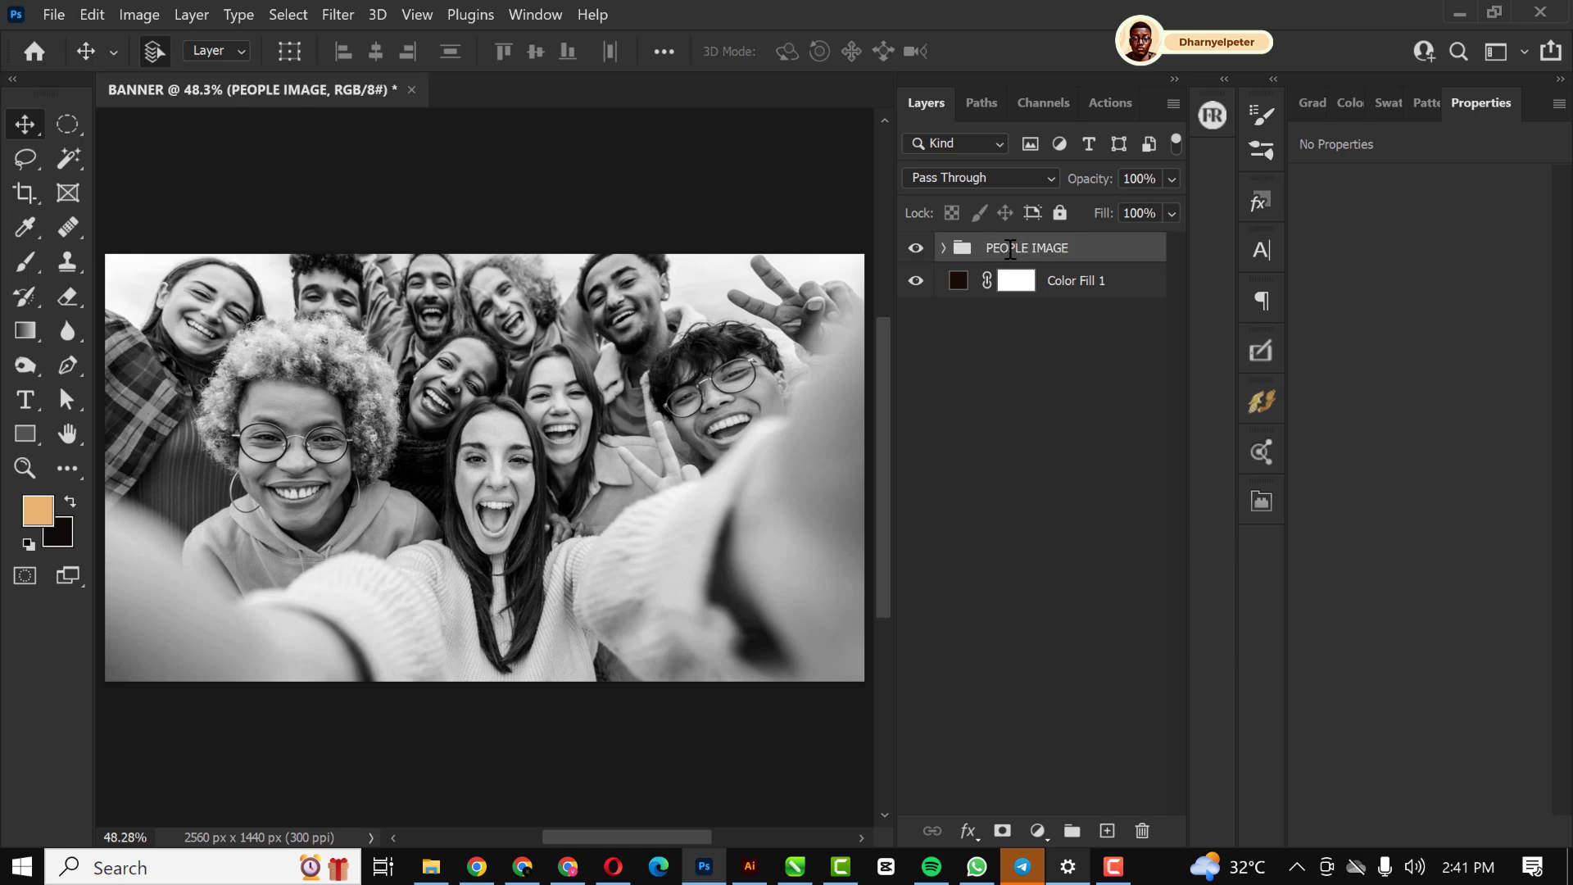
Set the PEOPLE IMAGE group to Soft Light at 28% opacity and hide the group
left_click(1029, 175)
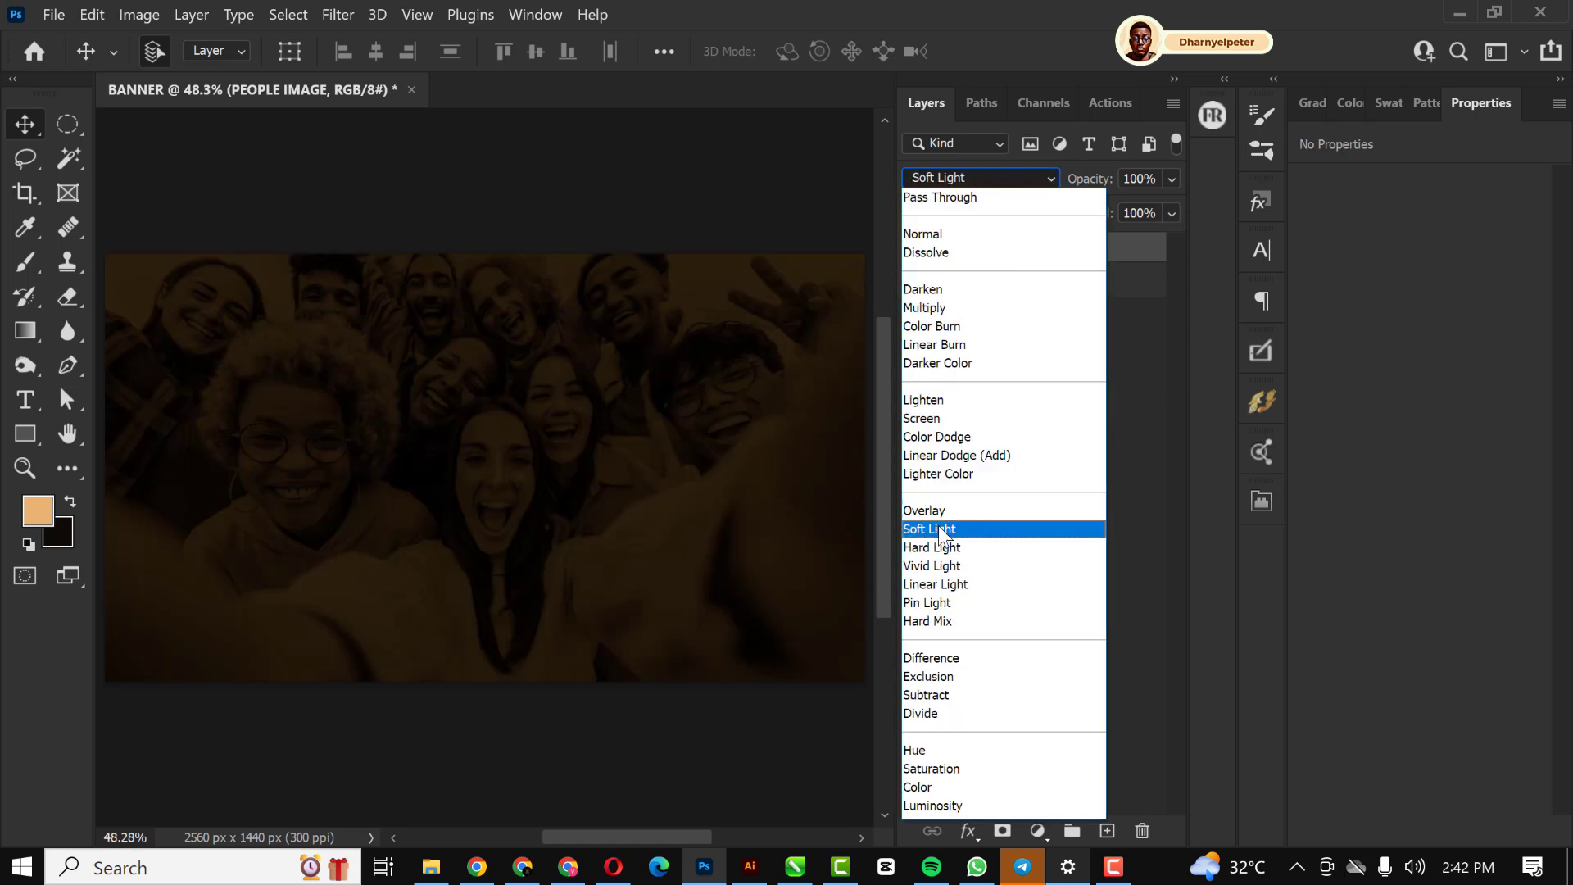
left_click(938, 529)
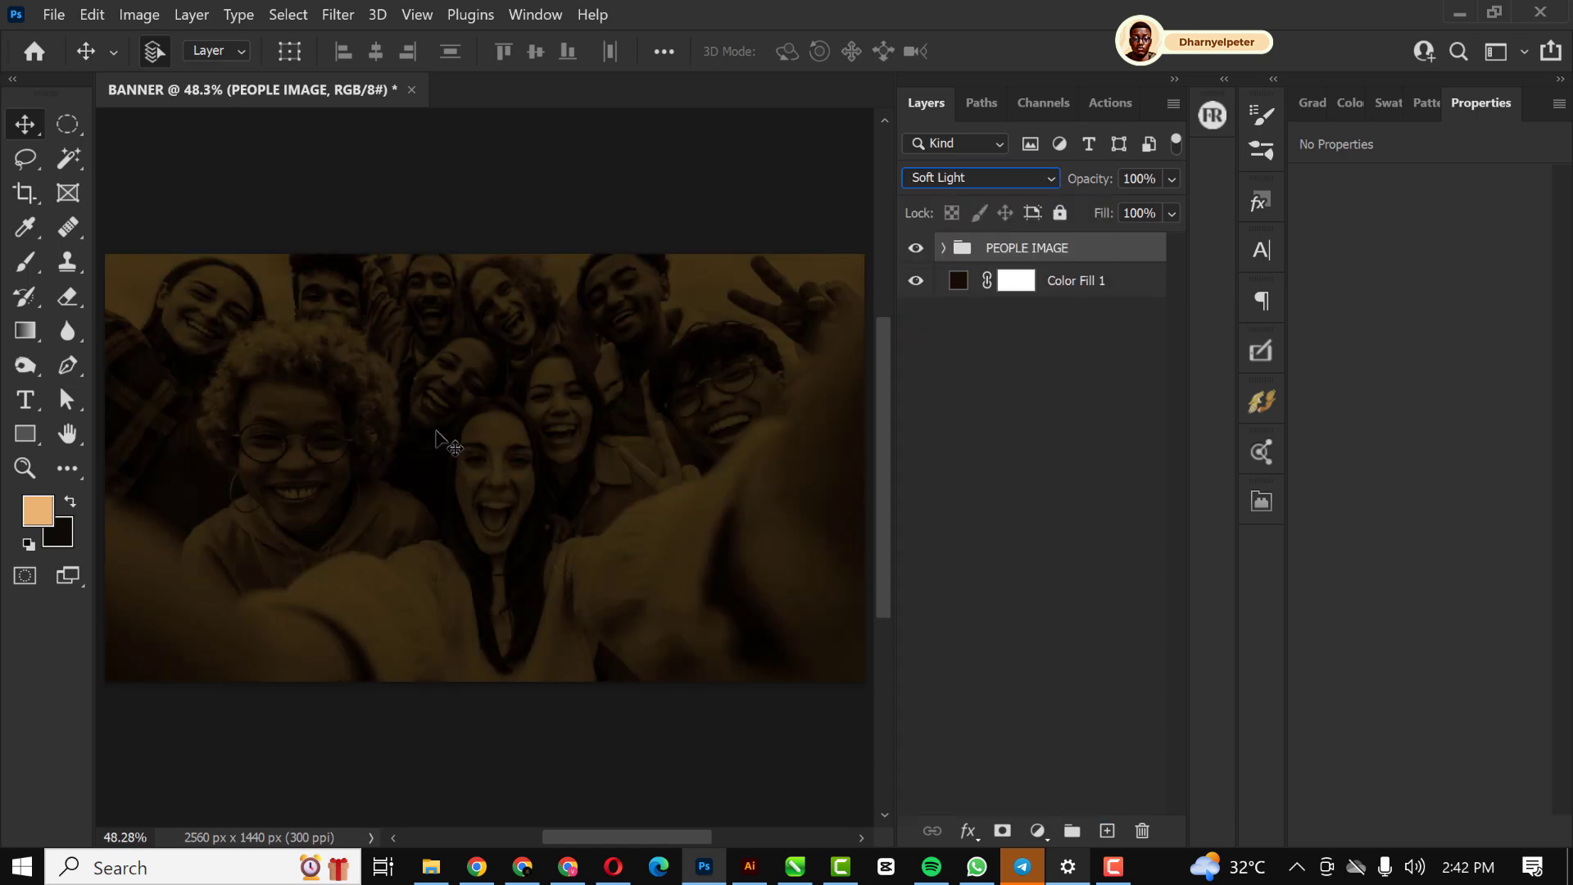
left_click(1173, 179)
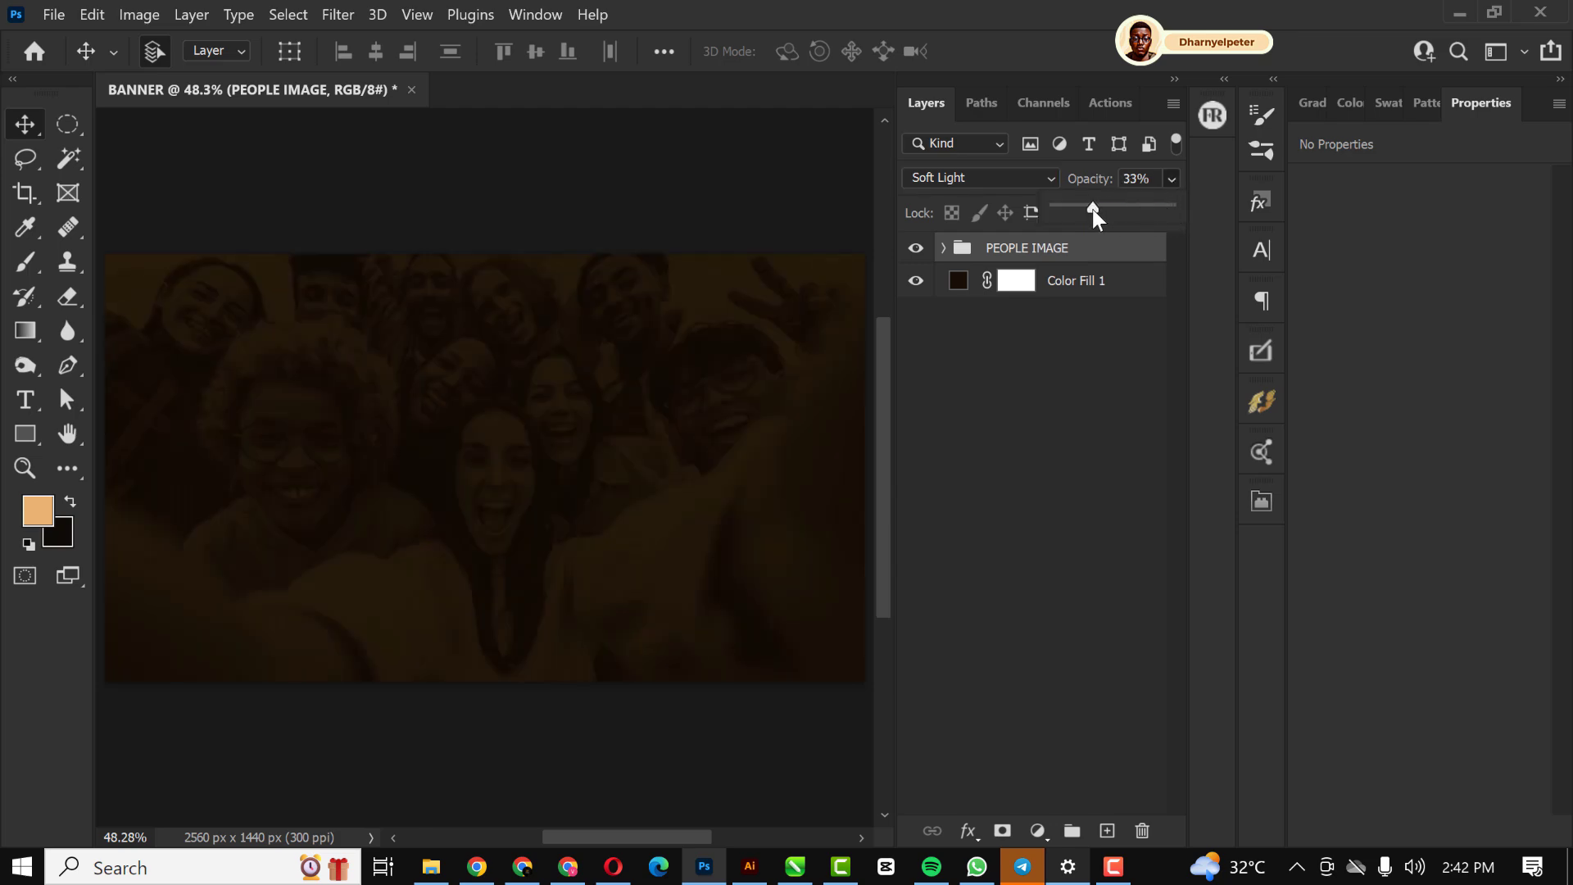
left_click_drag(1090, 210, 1088, 210)
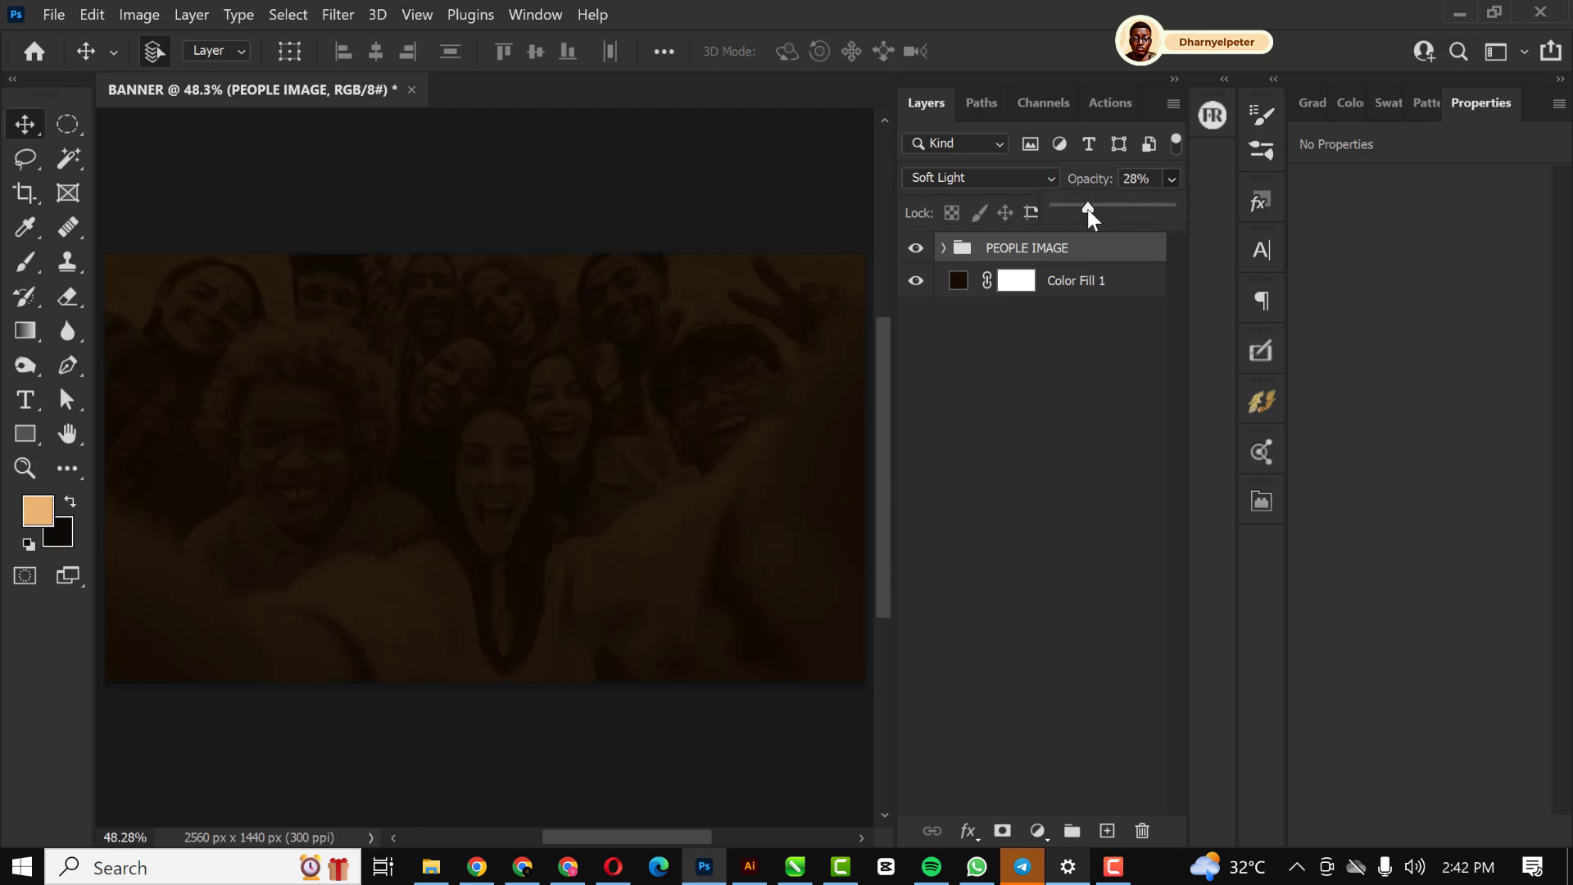
left_click(915, 248)
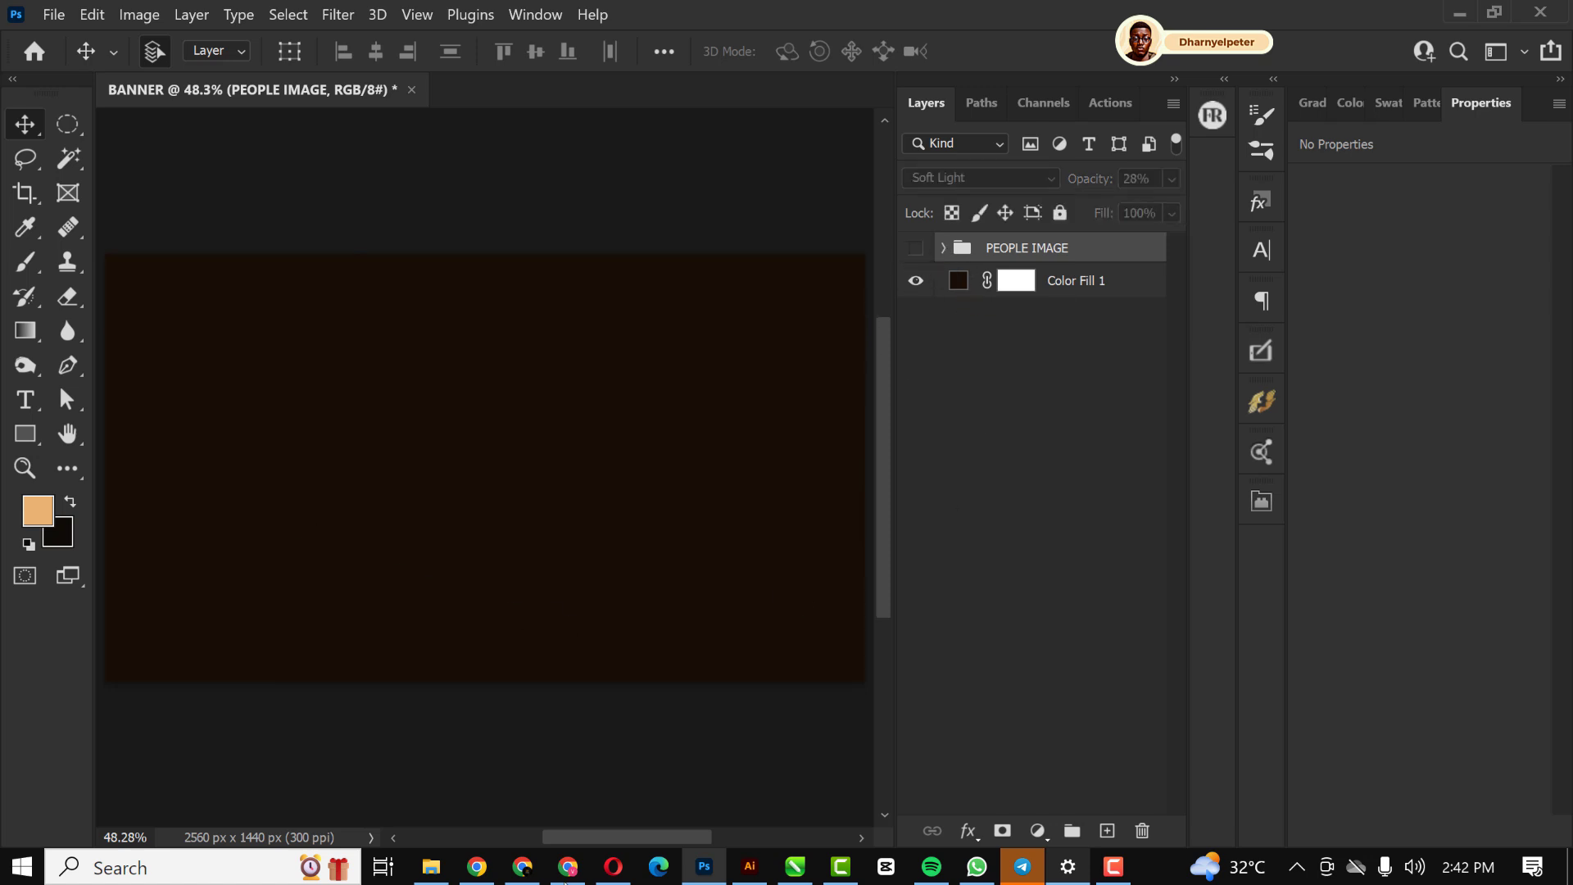
Place the iPhone image from the resource folder, scaled to about 123.7%, with the phones against the banner's right edge
left_click(432, 869)
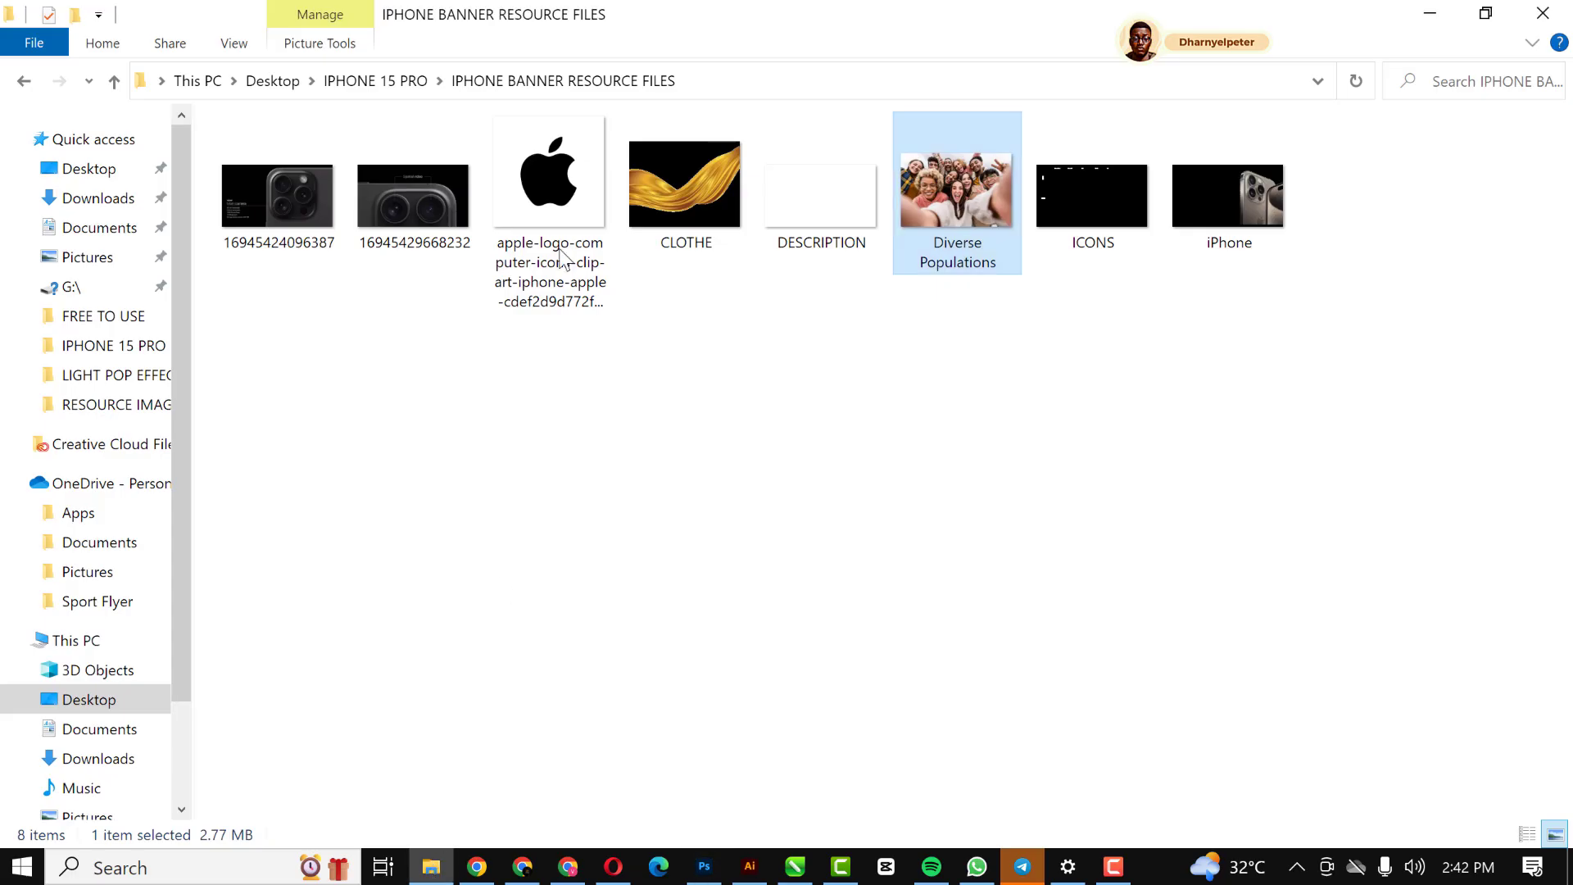
left_click_drag(1234, 195, 630, 508)
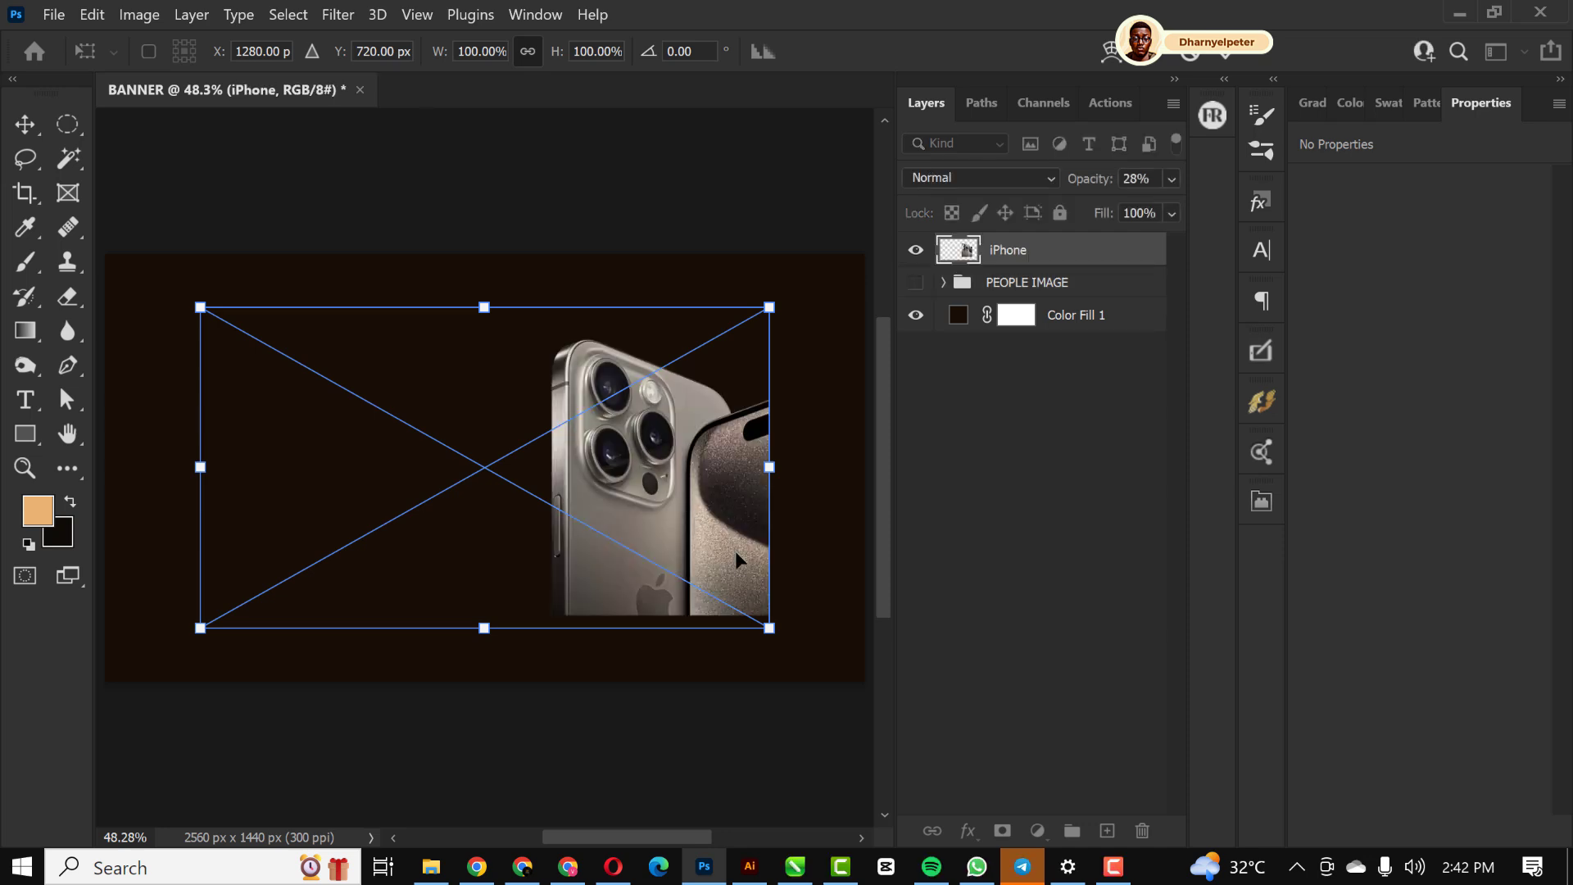
scroll(695, 566, "down", 2)
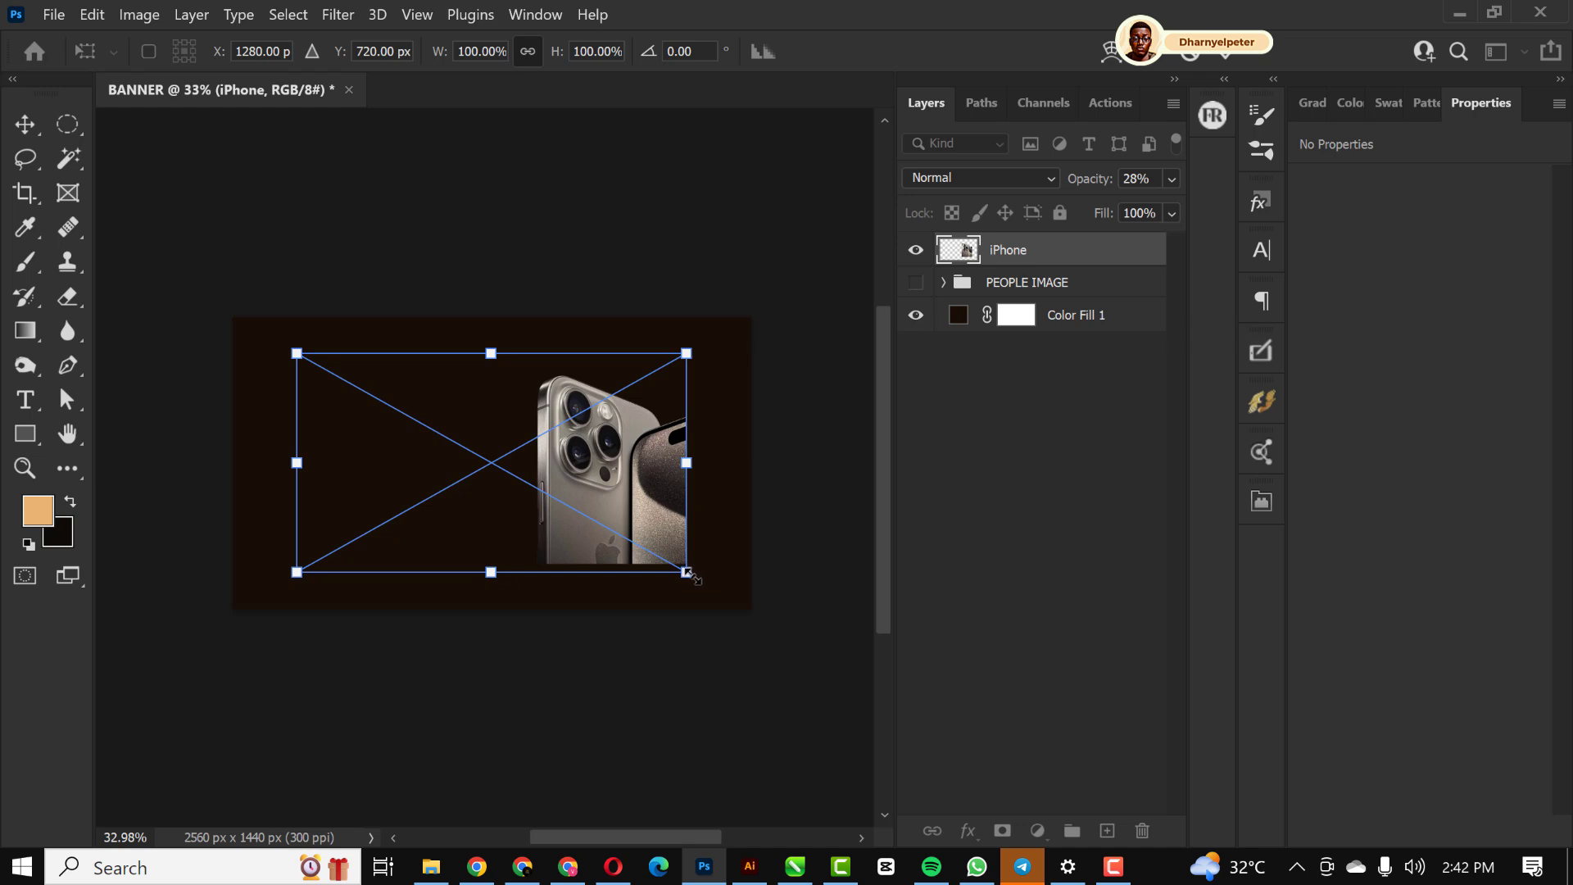
left_click_drag(706, 586, 735, 609)
left_click_drag(656, 494, 692, 495)
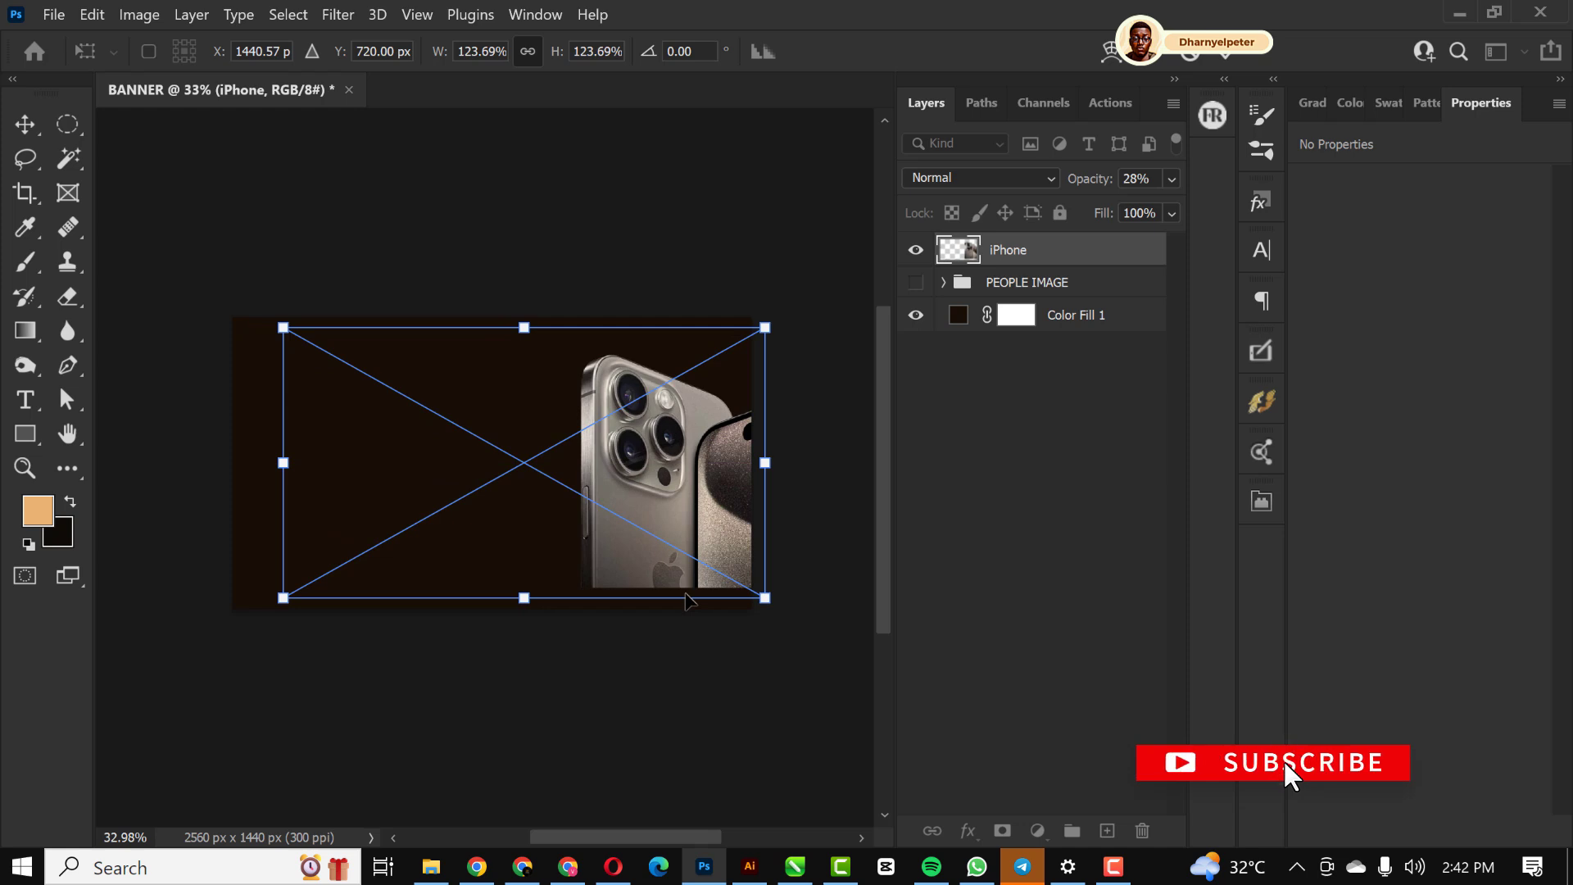
key("Return")
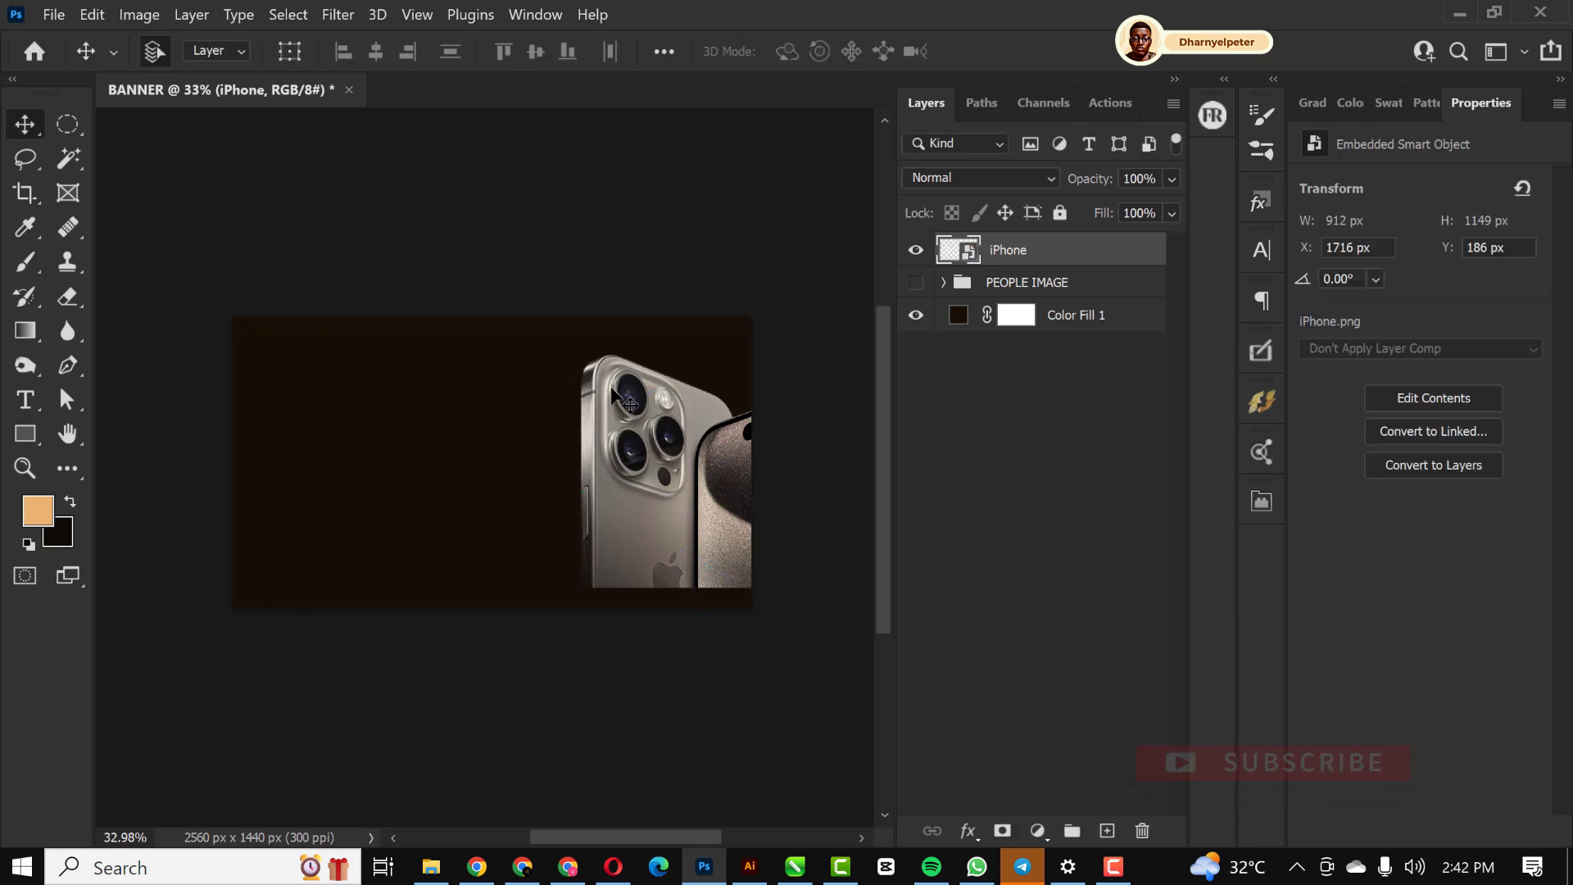
Place the CLOTHE image from the resource folder over the phones and flip it vertically
scroll(623, 400, "up", 1)
scroll(616, 417, "up", 3)
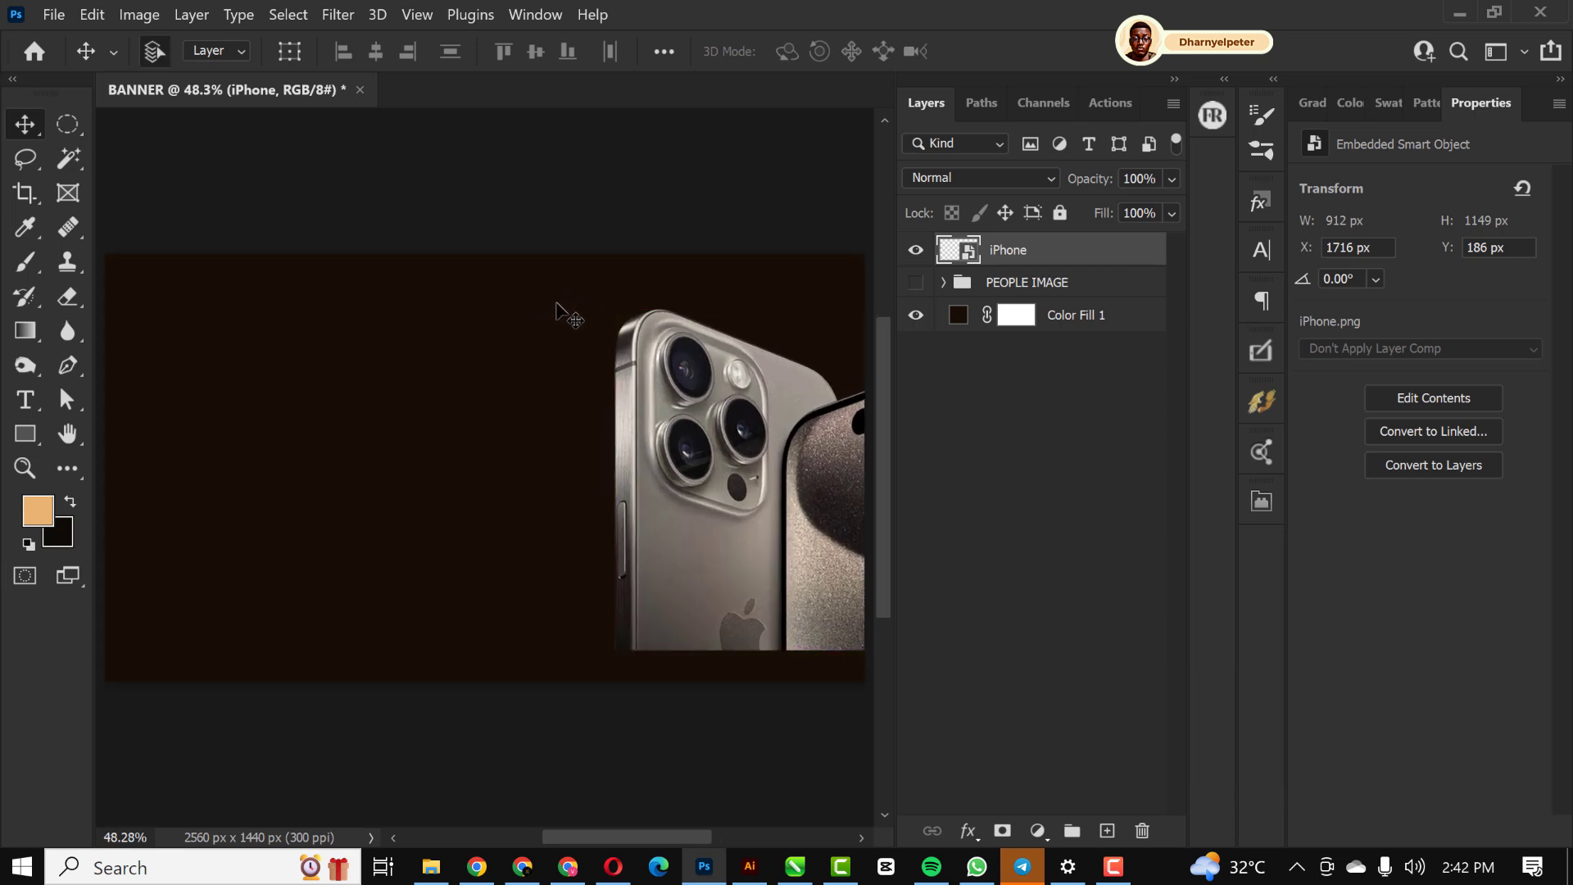
scroll(552, 385, "down", 1)
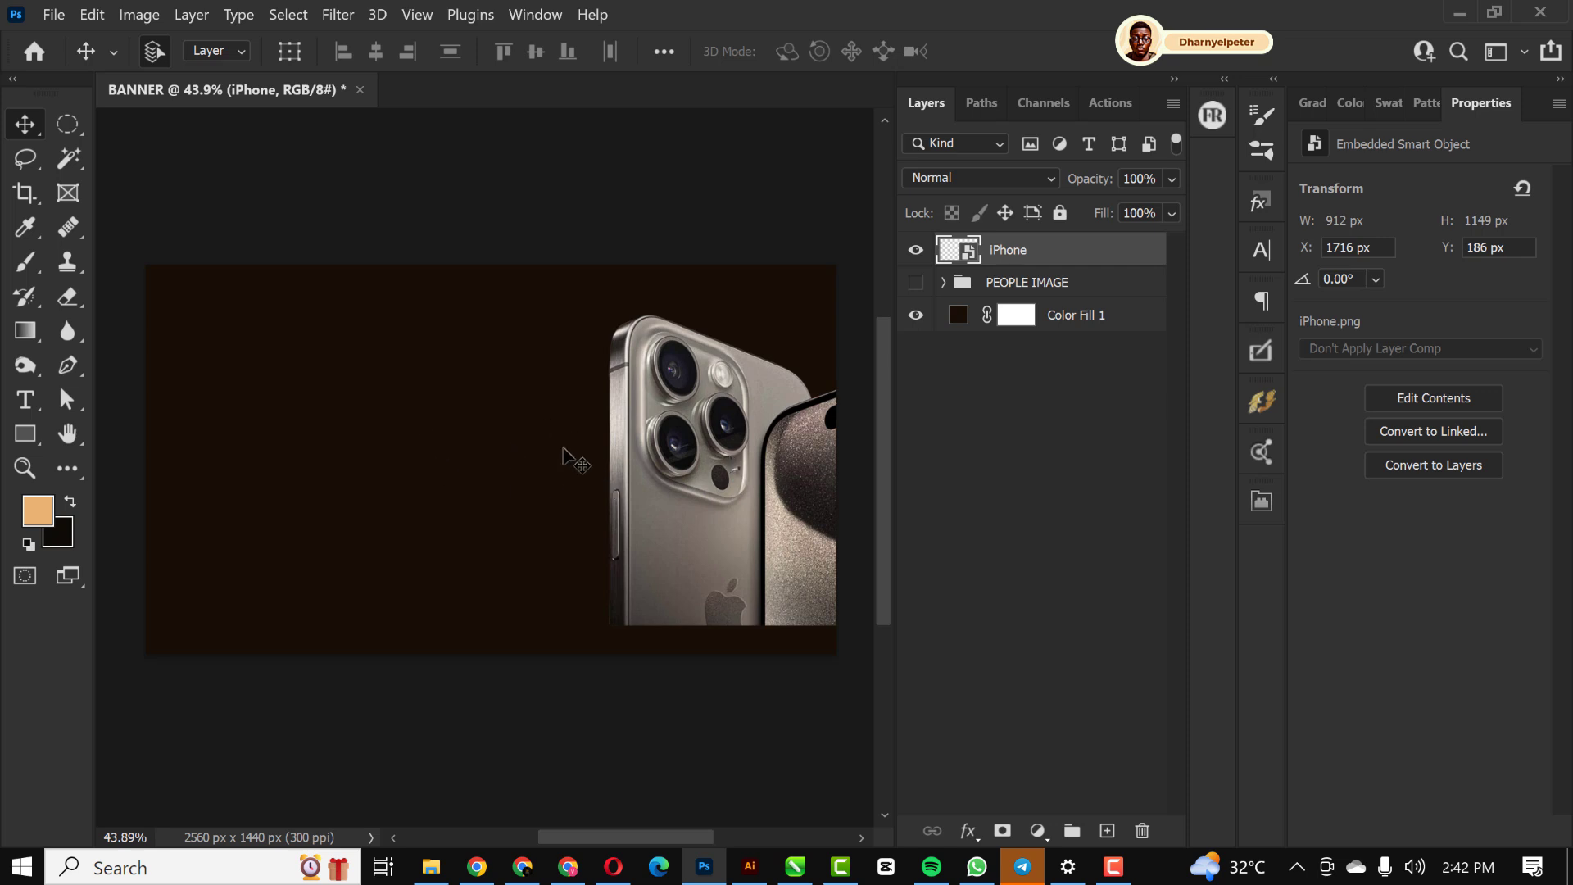
left_click(432, 869)
left_click(706, 174)
left_click_drag(706, 174, 661, 578)
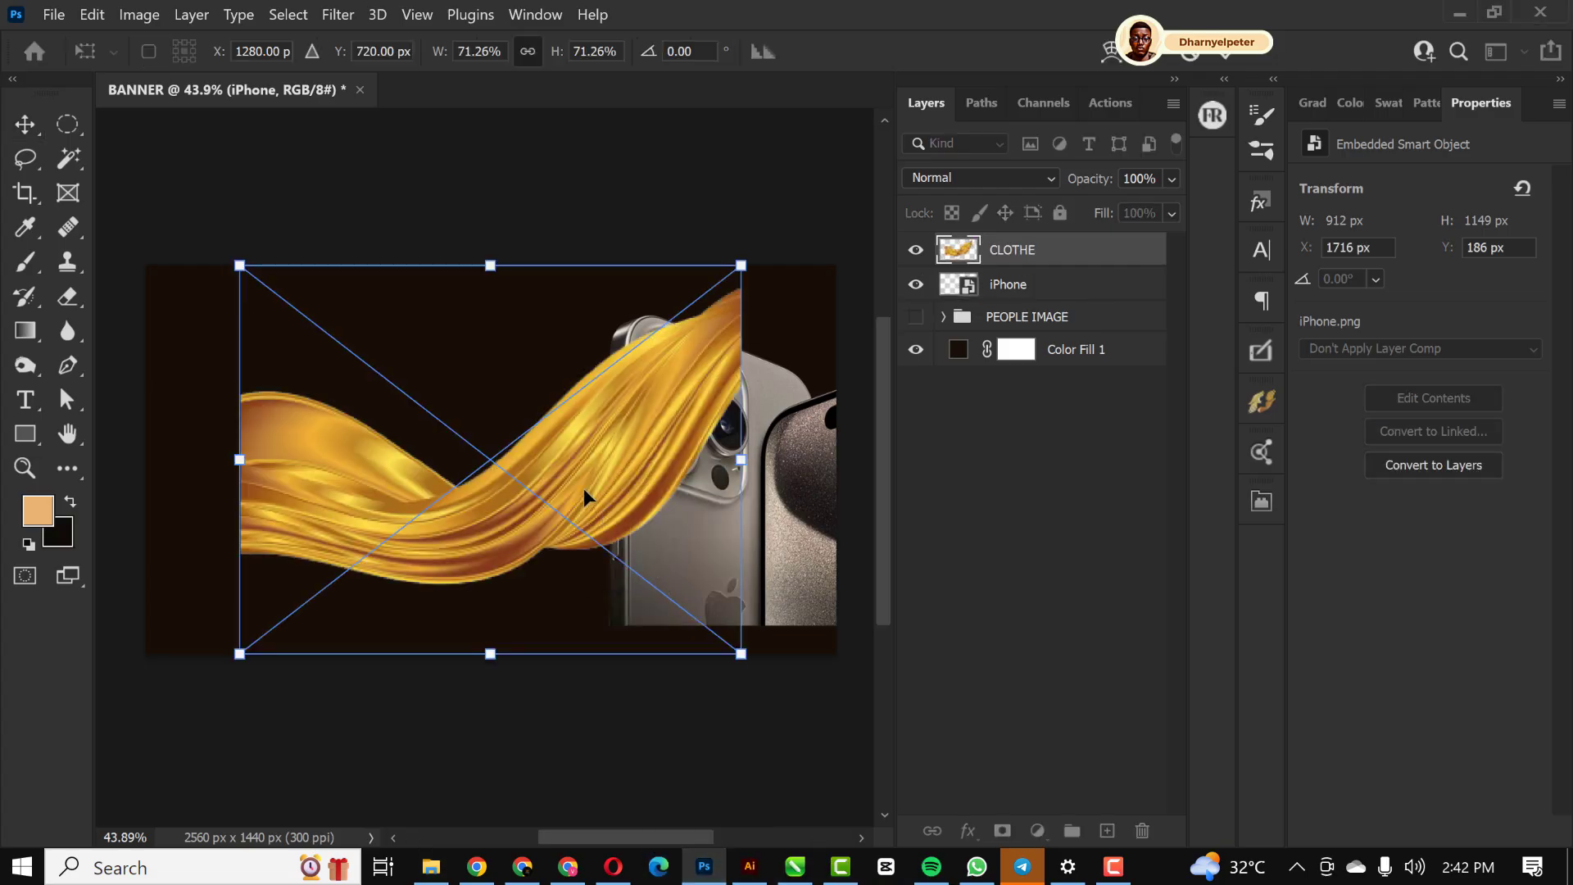
scroll(515, 453, "down", 3, "alt")
left_click_drag(515, 452, 605, 480)
right_click(666, 485)
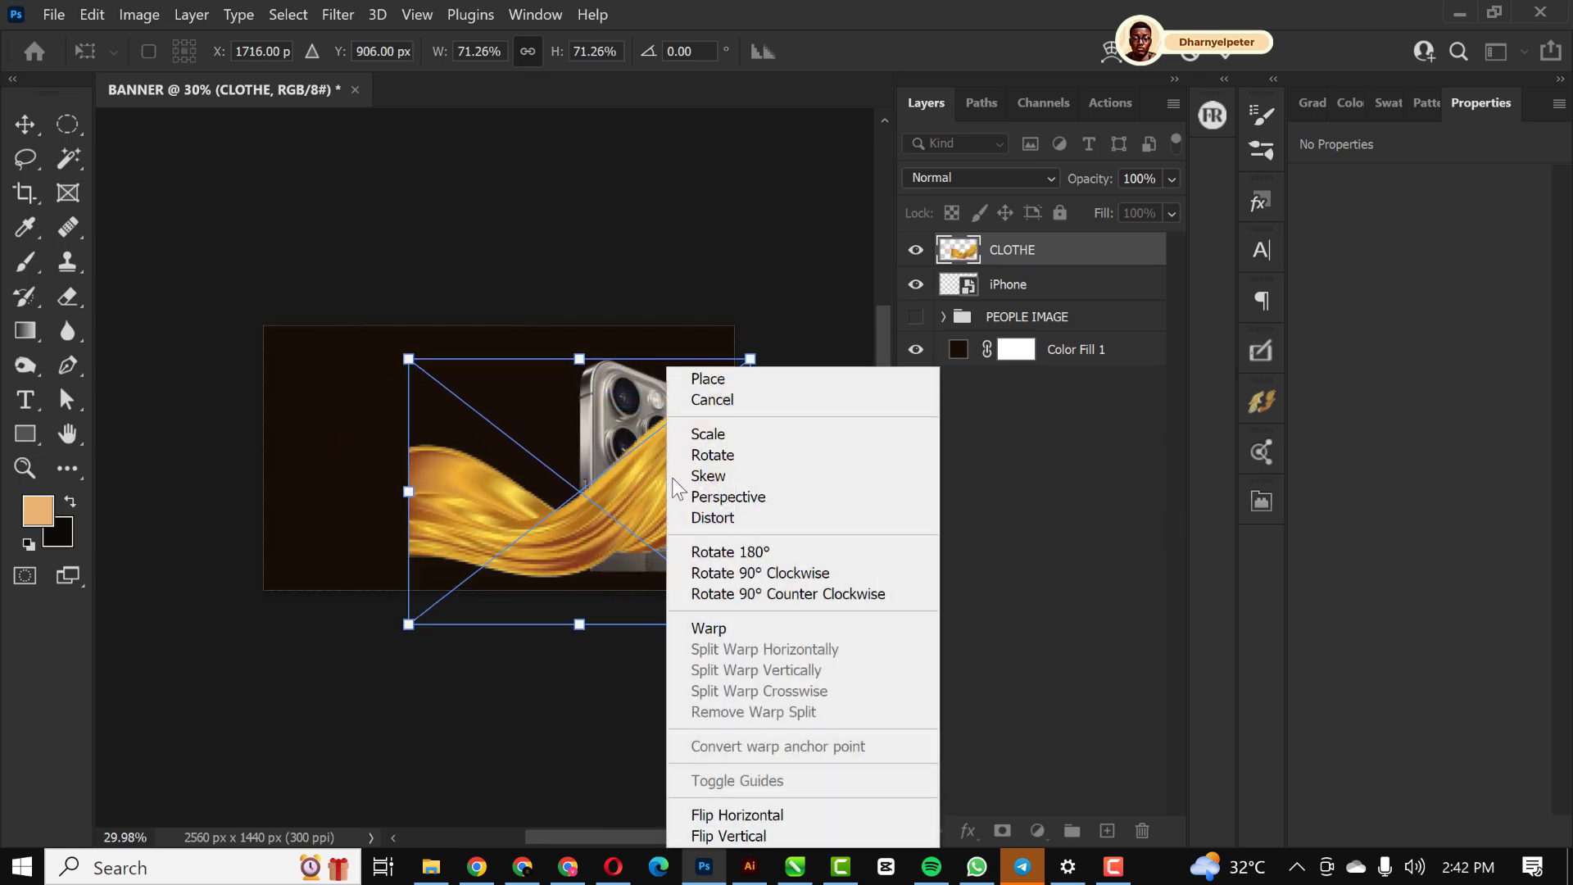
left_click(757, 835)
Rotate the cloth to about -17.2°, scale it to about 94.3% and position it across the lower end of the phones
left_click_drag(629, 521, 697, 601)
left_click_drag(851, 543, 826, 484)
left_click_drag(775, 433, 796, 401)
left_click_drag(719, 561, 702, 570)
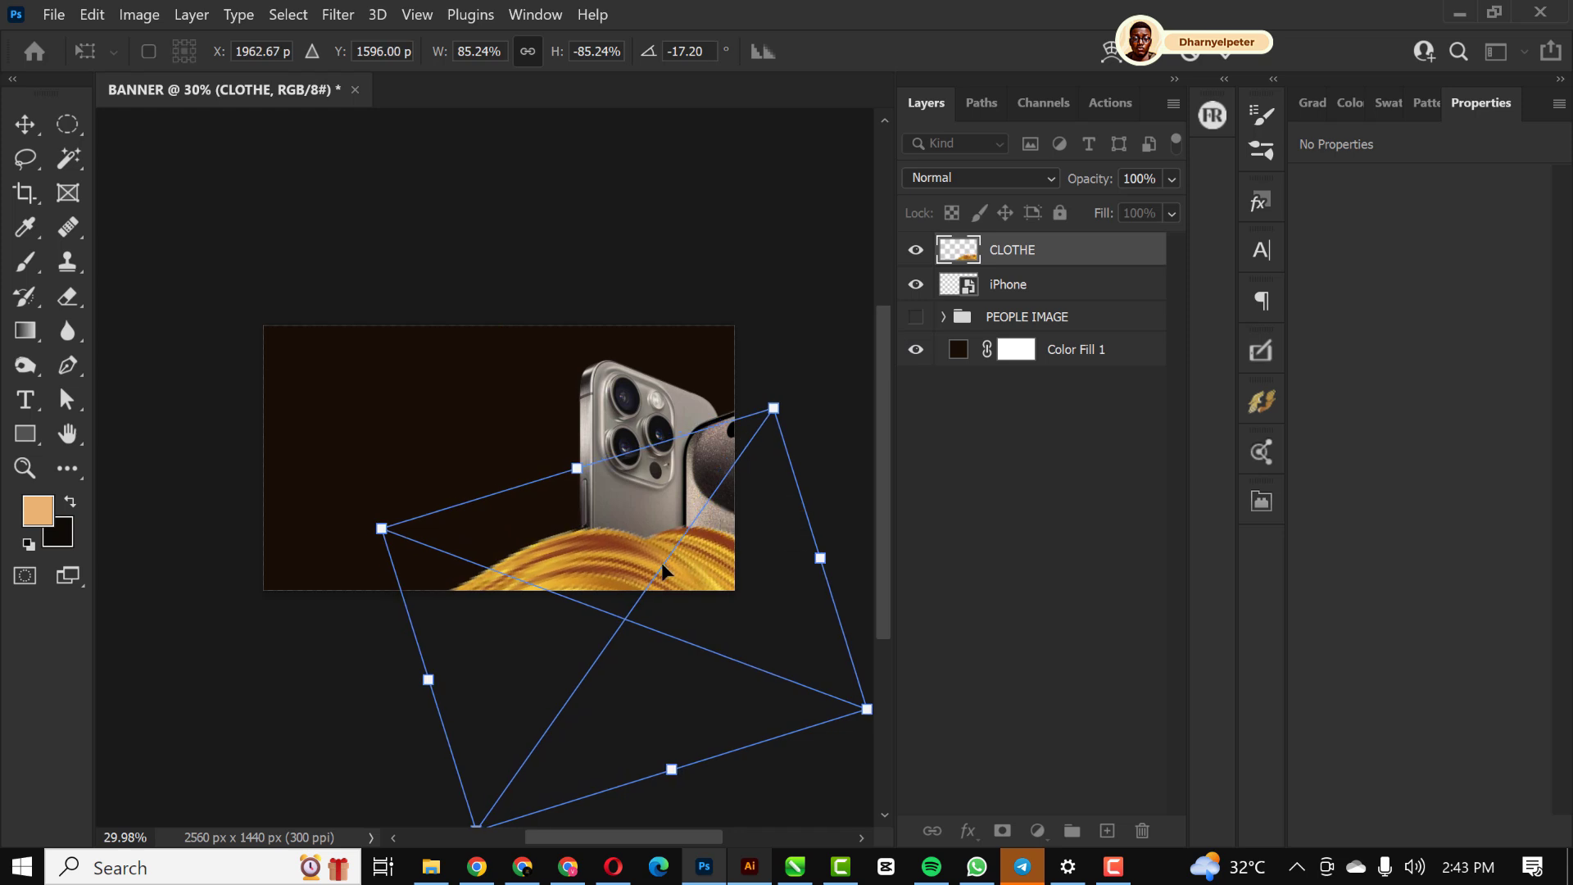
left_click_drag(381, 529, 325, 514)
left_click_drag(566, 573, 562, 601)
left_click_drag(562, 601, 562, 601)
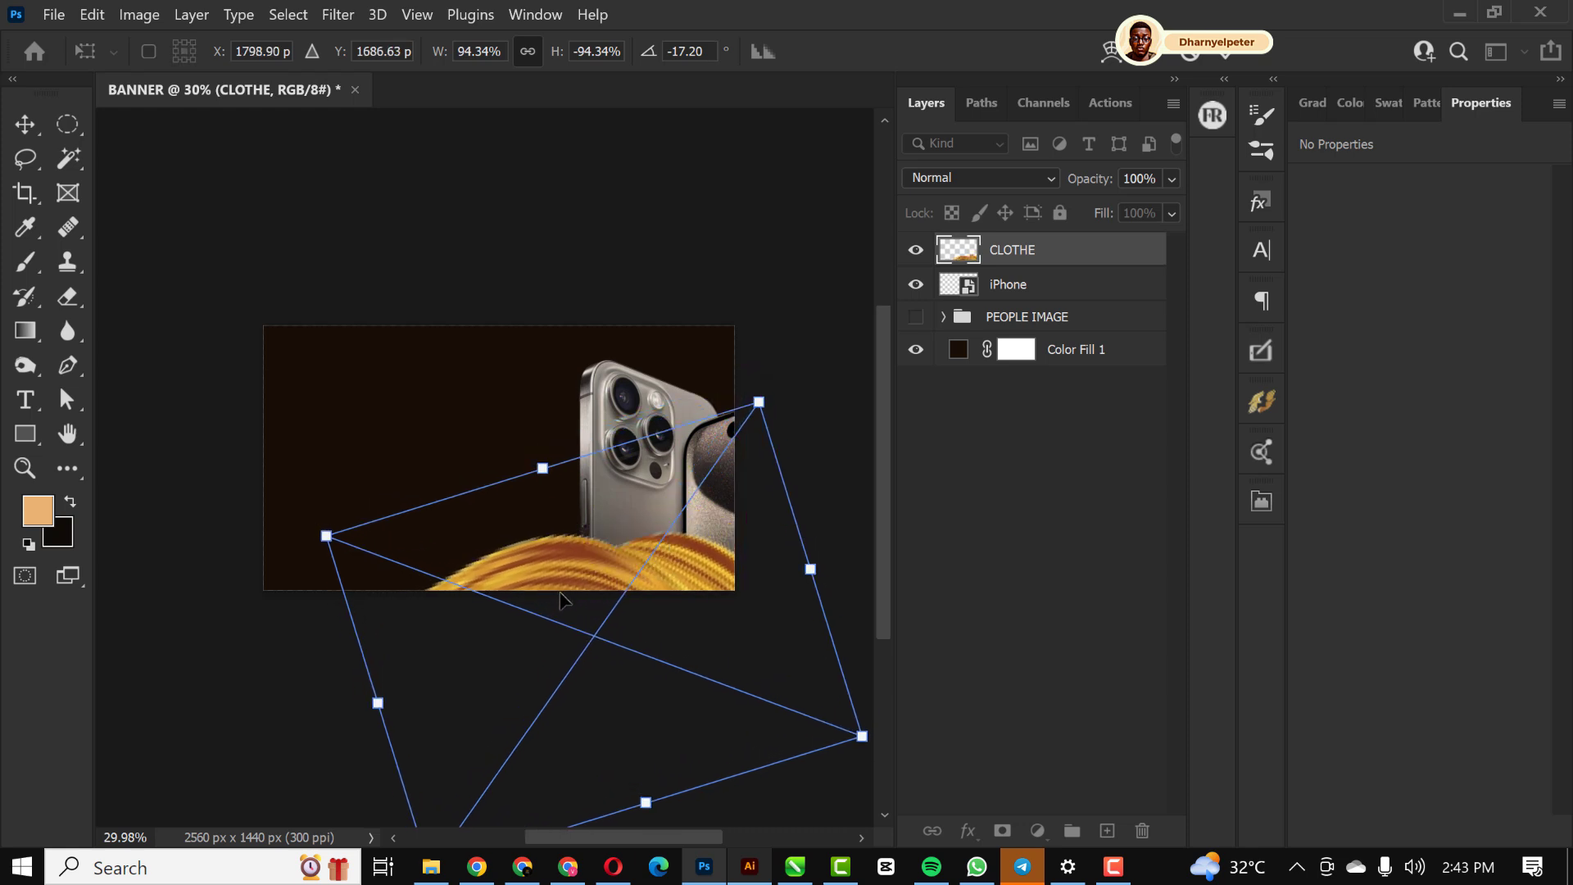
key("Return")
Add a Hue/Saturation adjustment clipped to the CLOTHE layer, with Colorize enabled and its saturation raised
scroll(562, 600, "up", 2)
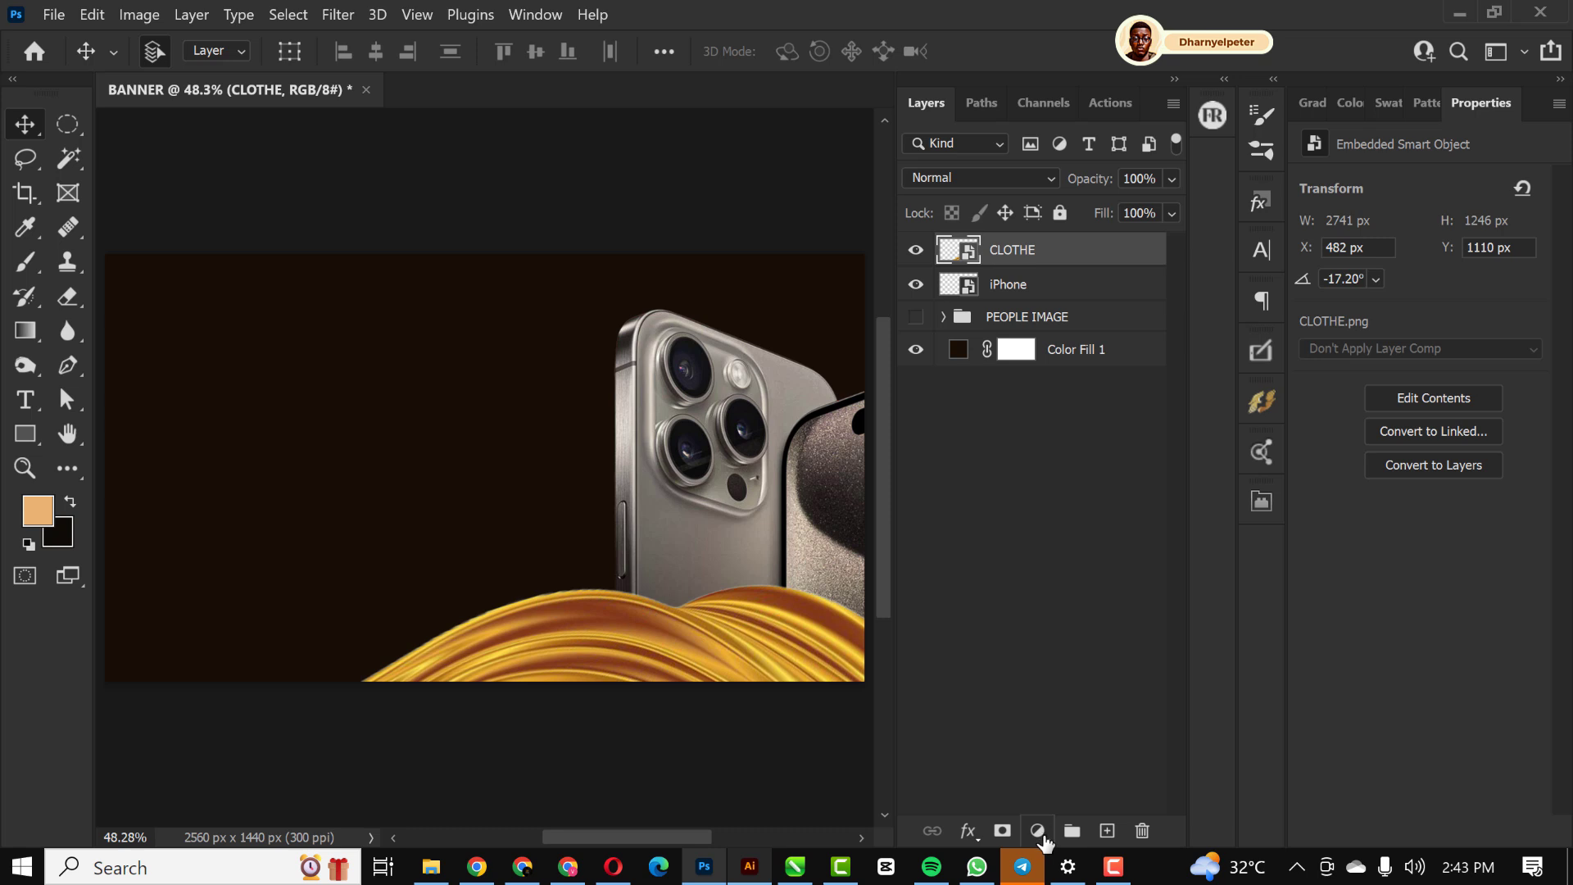
left_click(1038, 831)
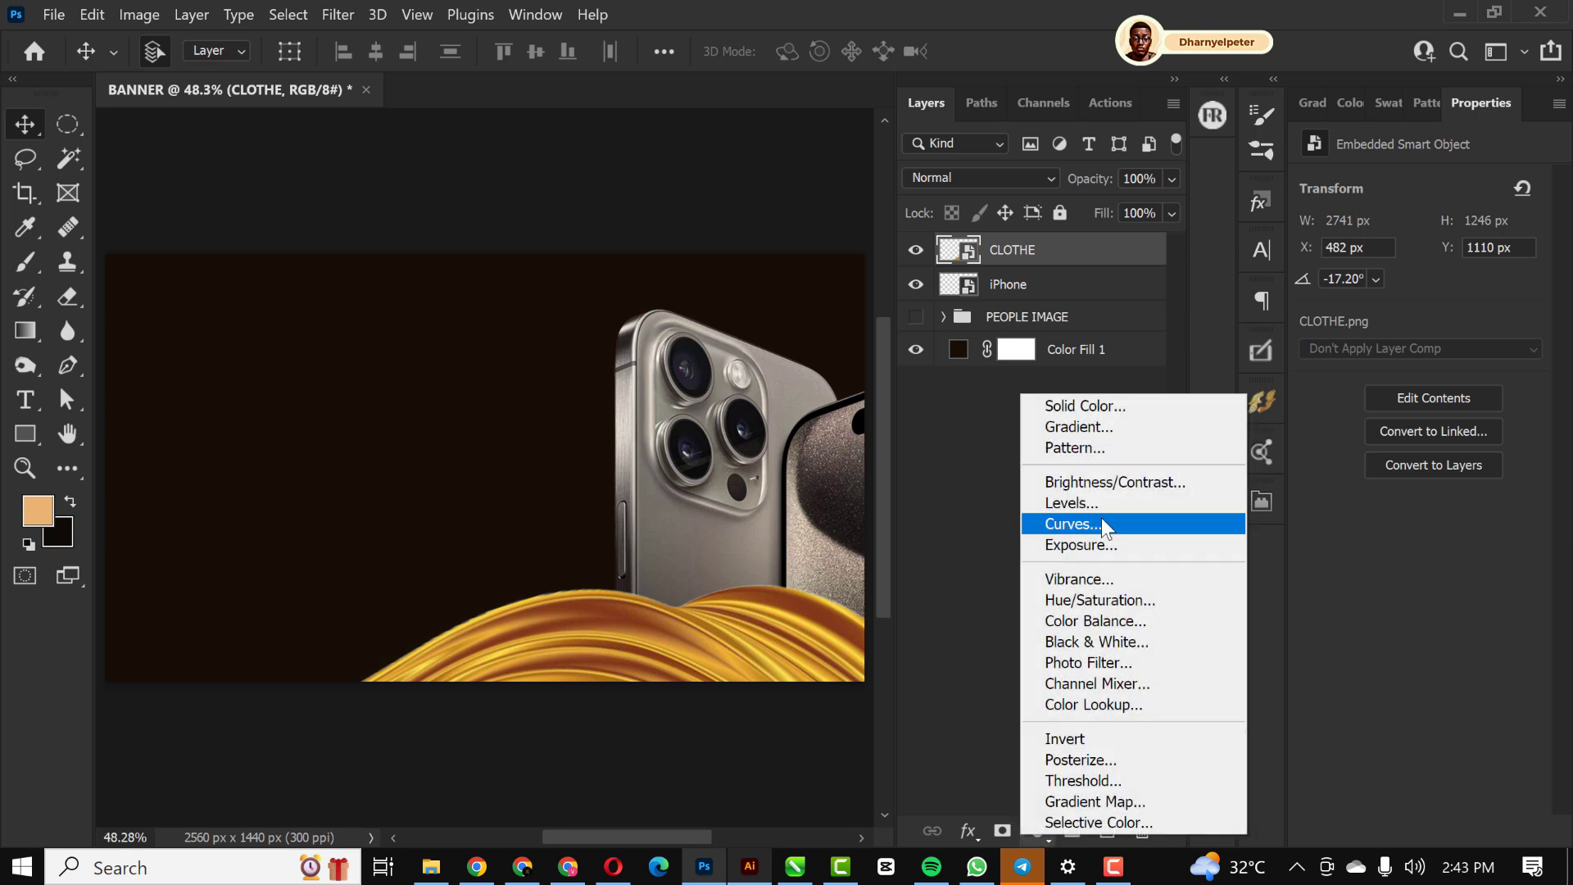
left_click(1115, 601)
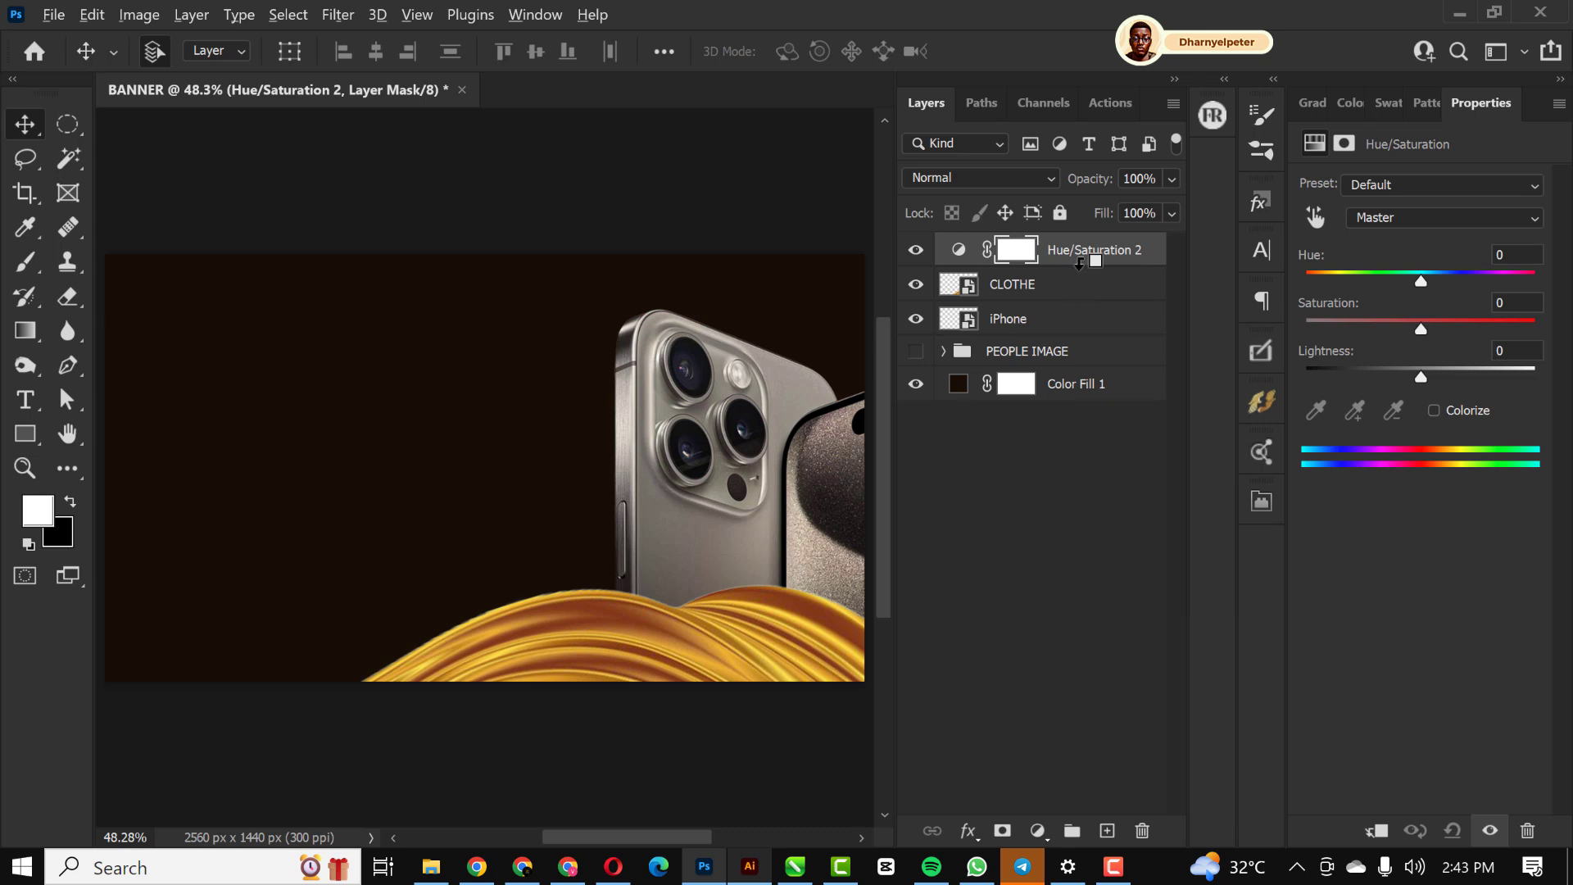
left_click(1080, 262, "alt")
left_click(1434, 410)
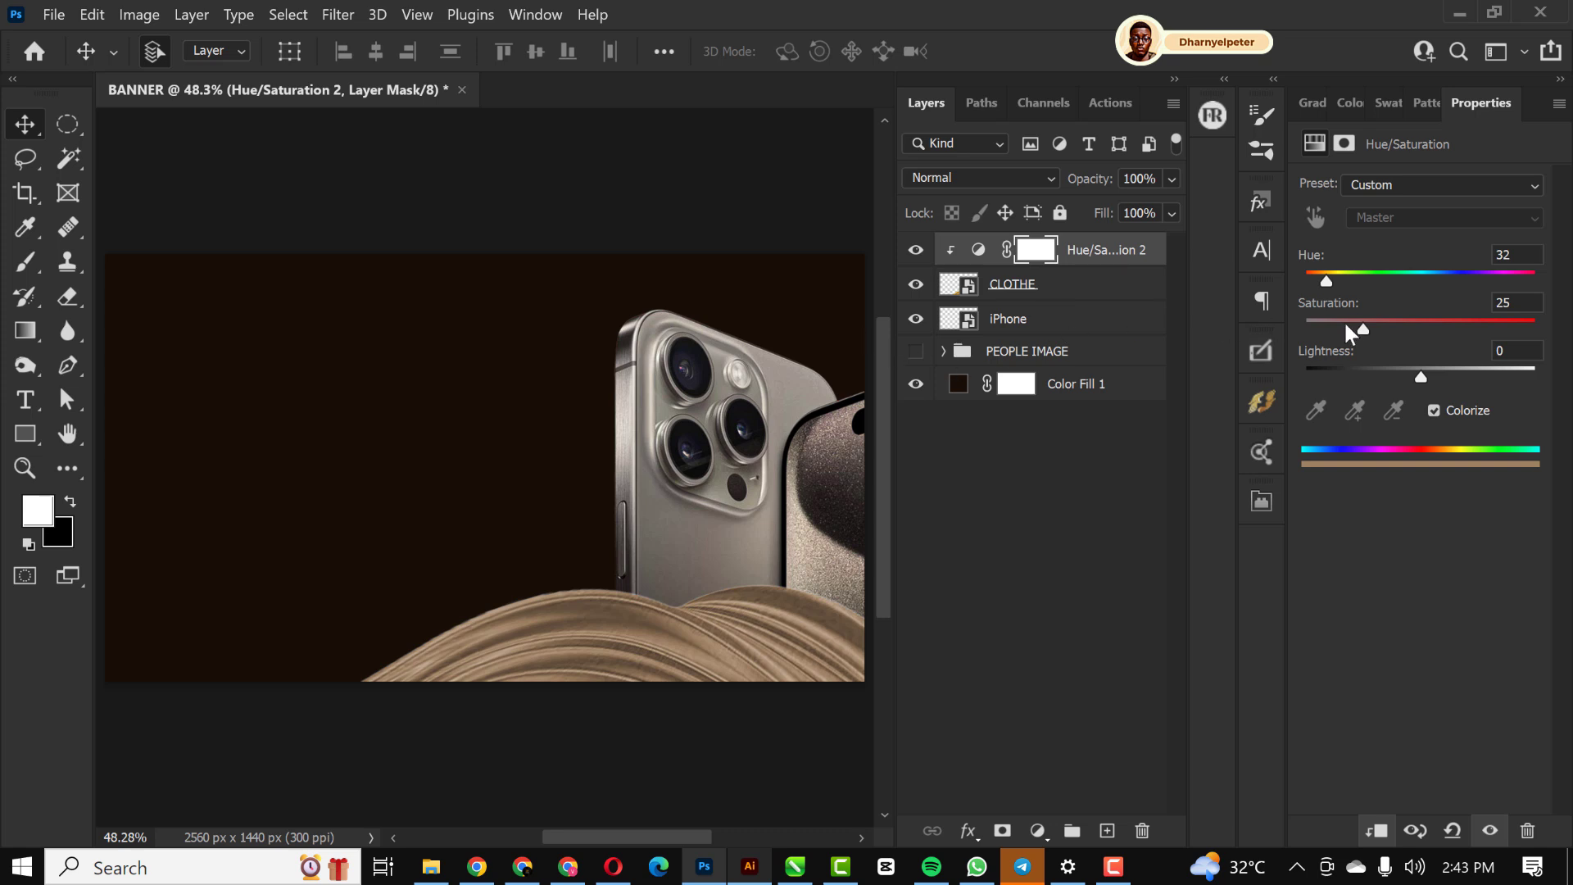
left_click_drag(1369, 326, 1392, 323)
Apply a Gaussian Blur with a 10-pixel radius to the CLOTHE layer
left_click(1065, 289)
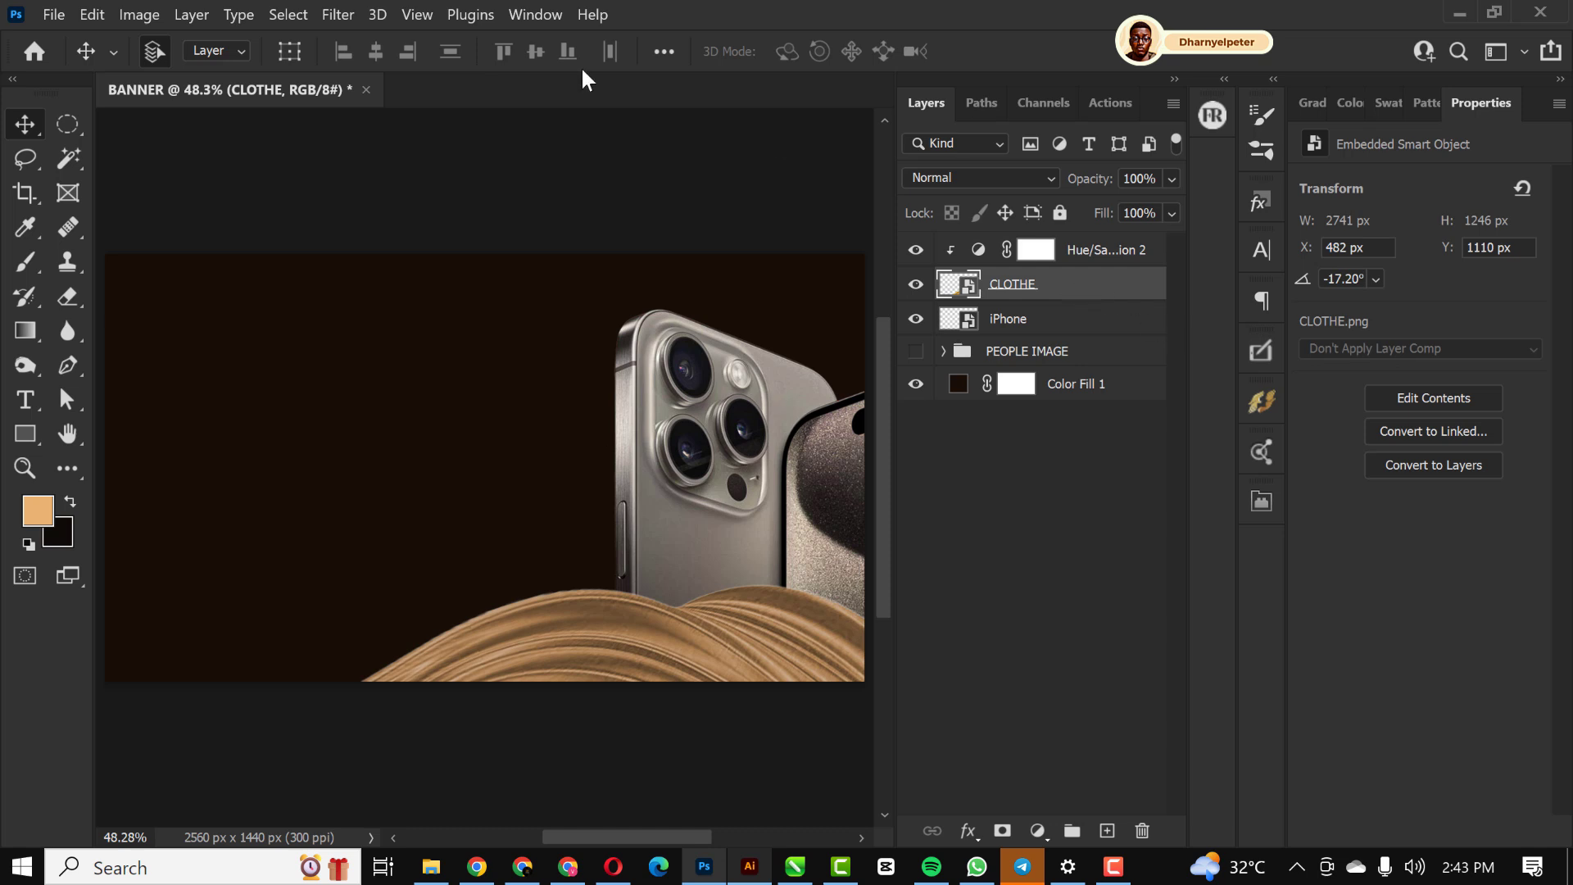
left_click(338, 14)
mouse_move(410, 307)
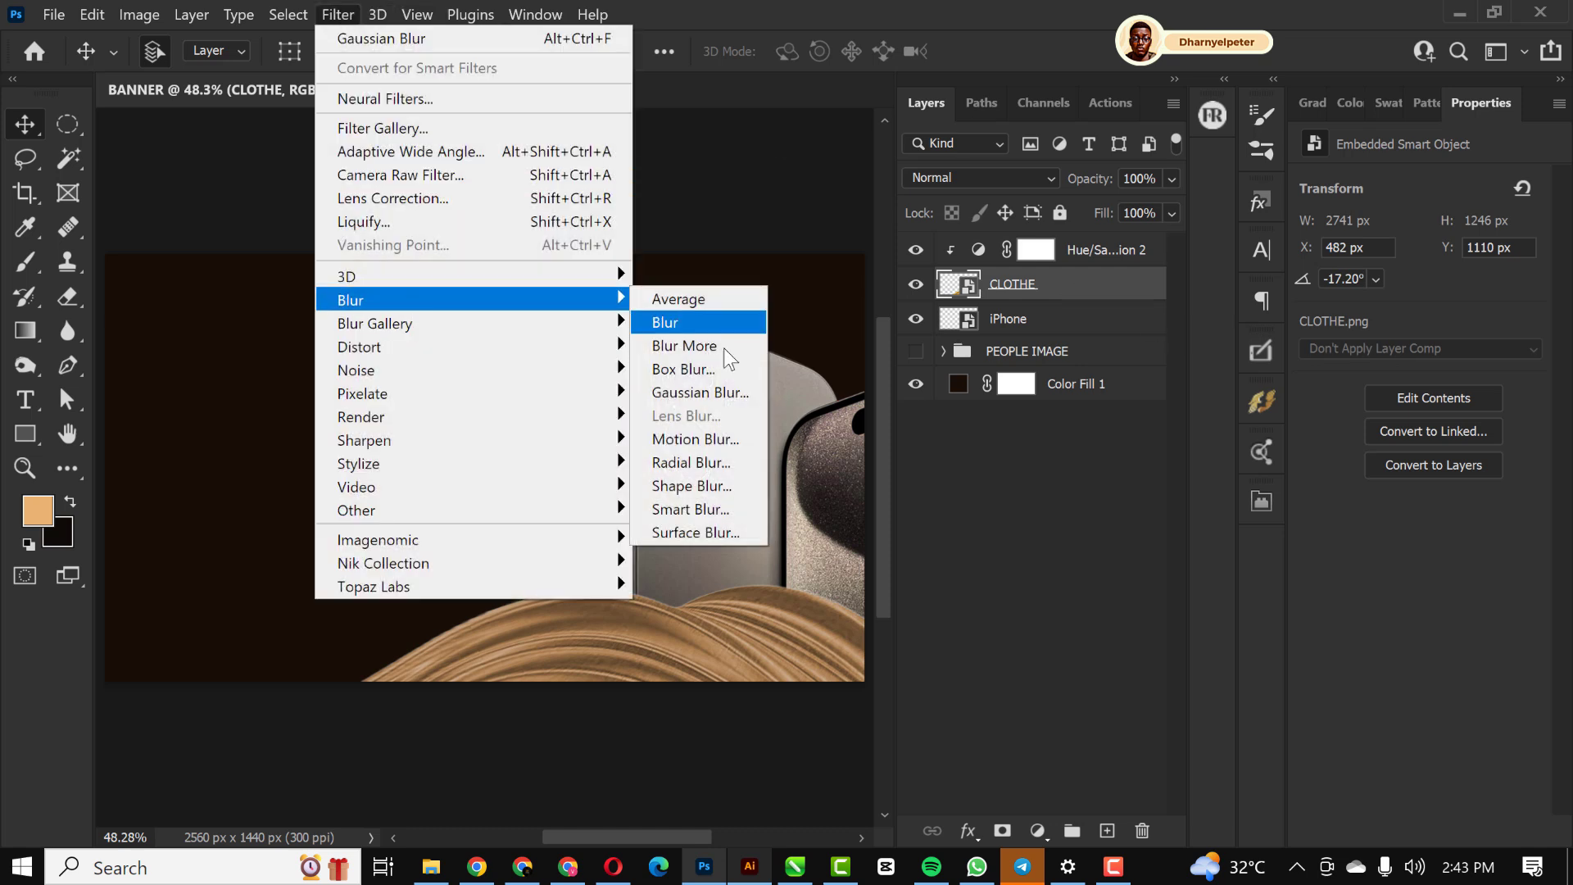
left_click(725, 395)
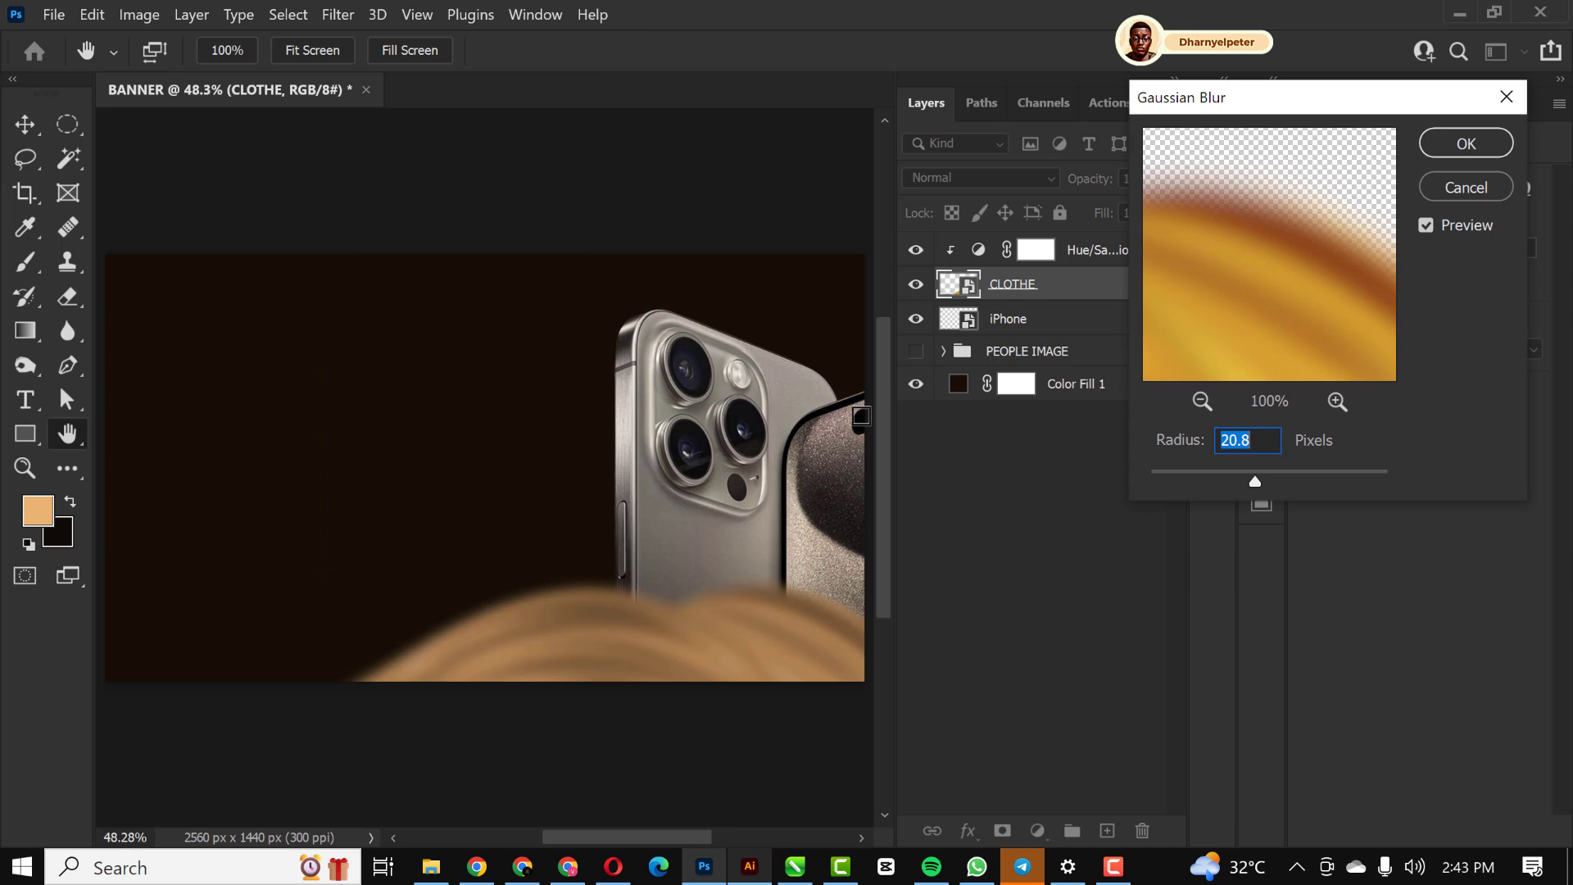
left_click(1236, 474)
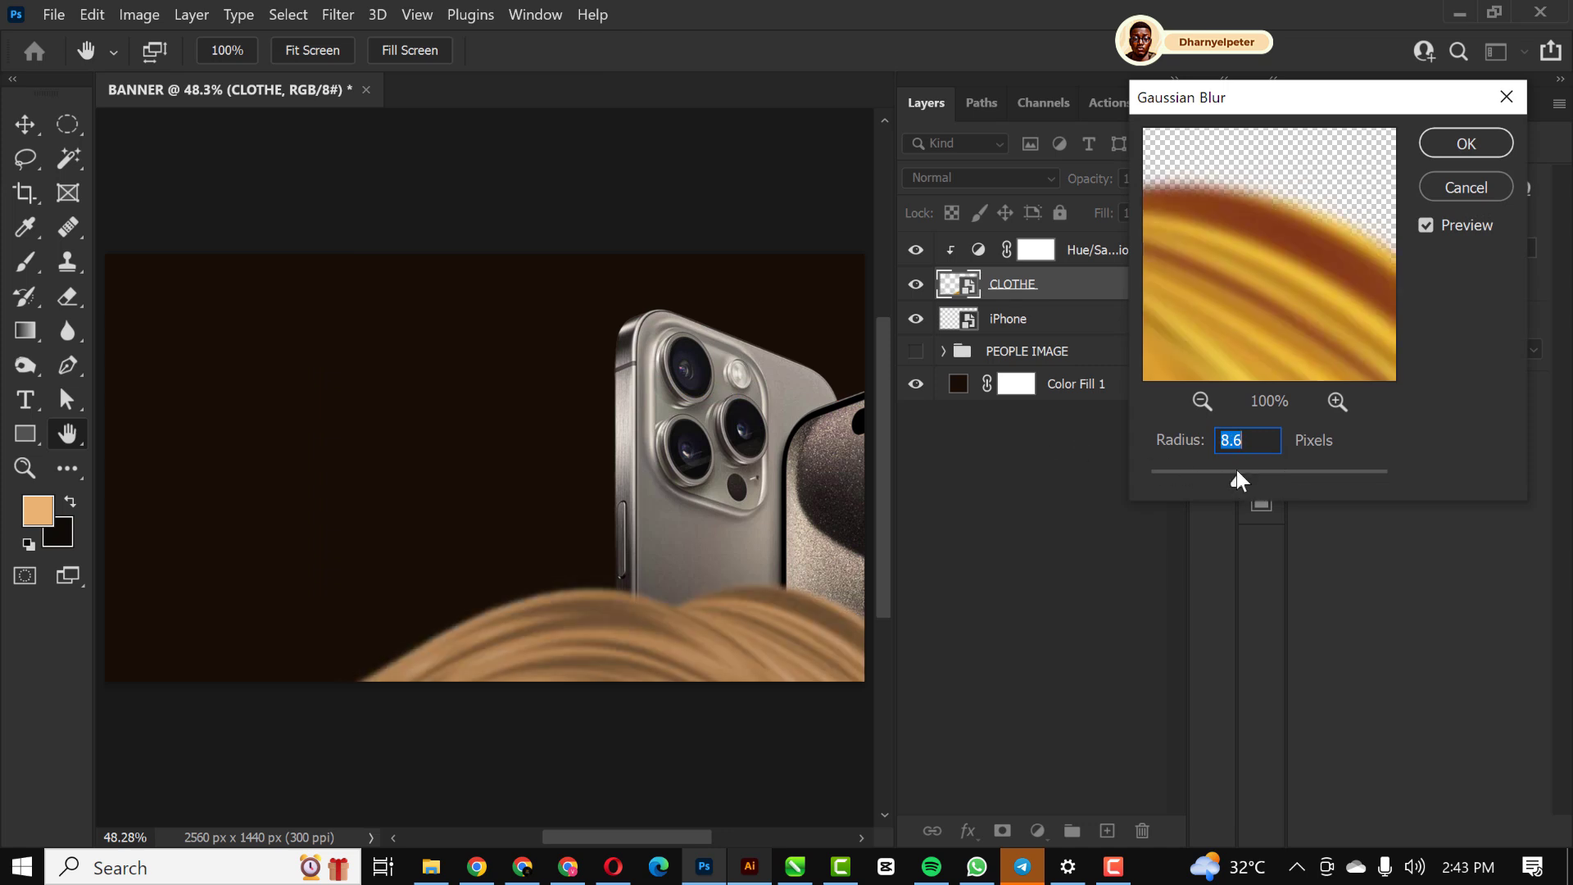
mouse_move(1241, 472)
left_mouse_down()
mouse_move(1221, 472)
mouse_move(1260, 477)
mouse_move(1244, 472)
left_mouse_up()
left_click(1487, 146)
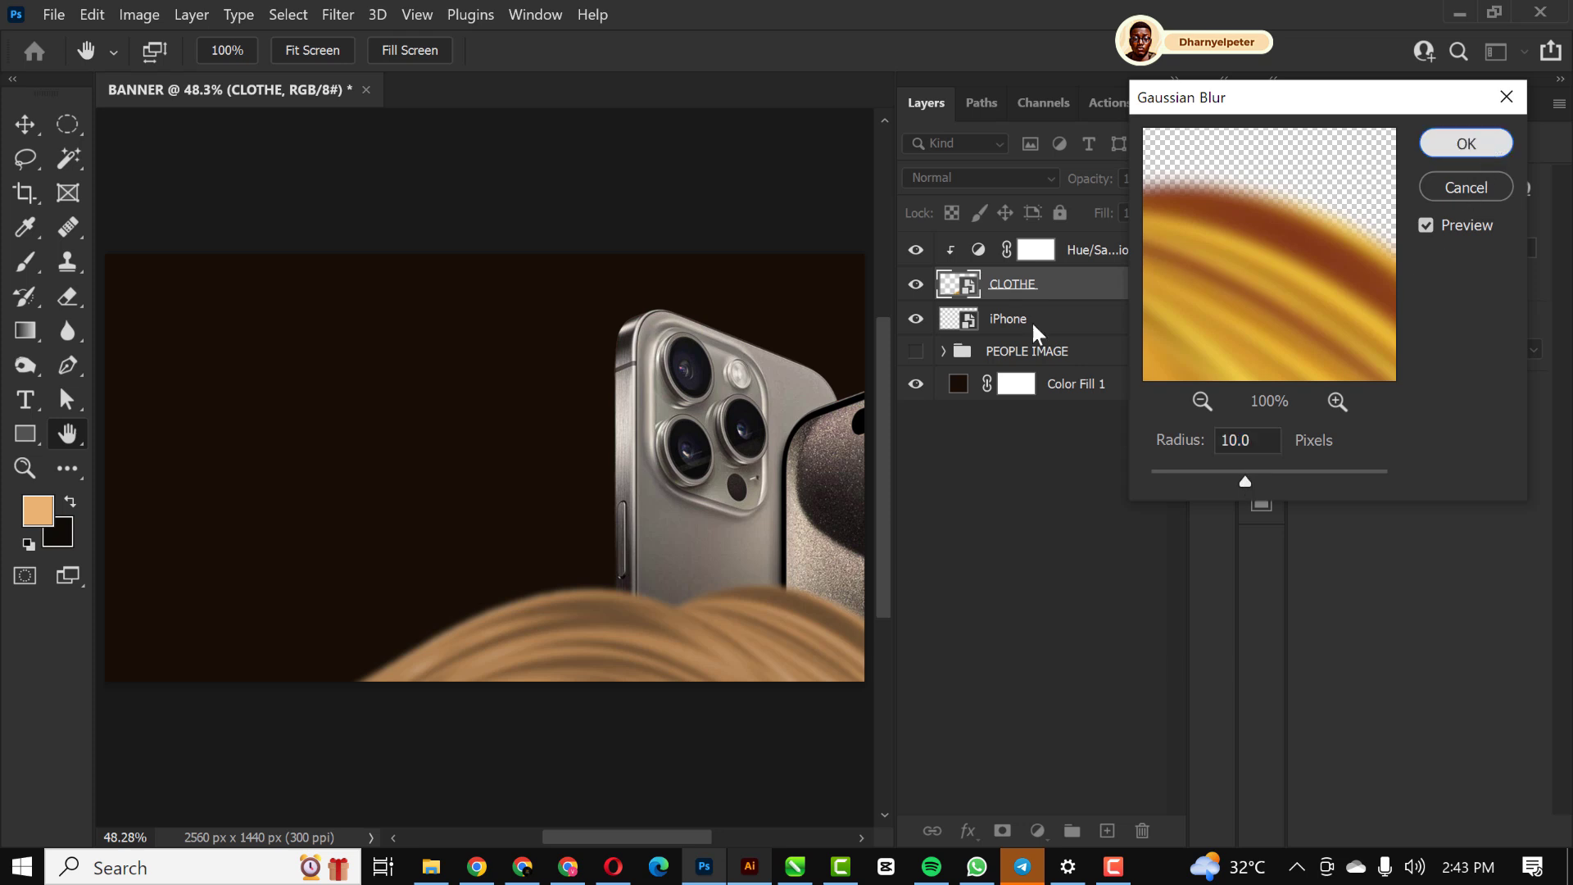
Adjust the cloth's Hue/Saturation to Saturation 29 and Lightness +5
left_click(985, 256)
left_click_drag(1423, 378, 1373, 328)
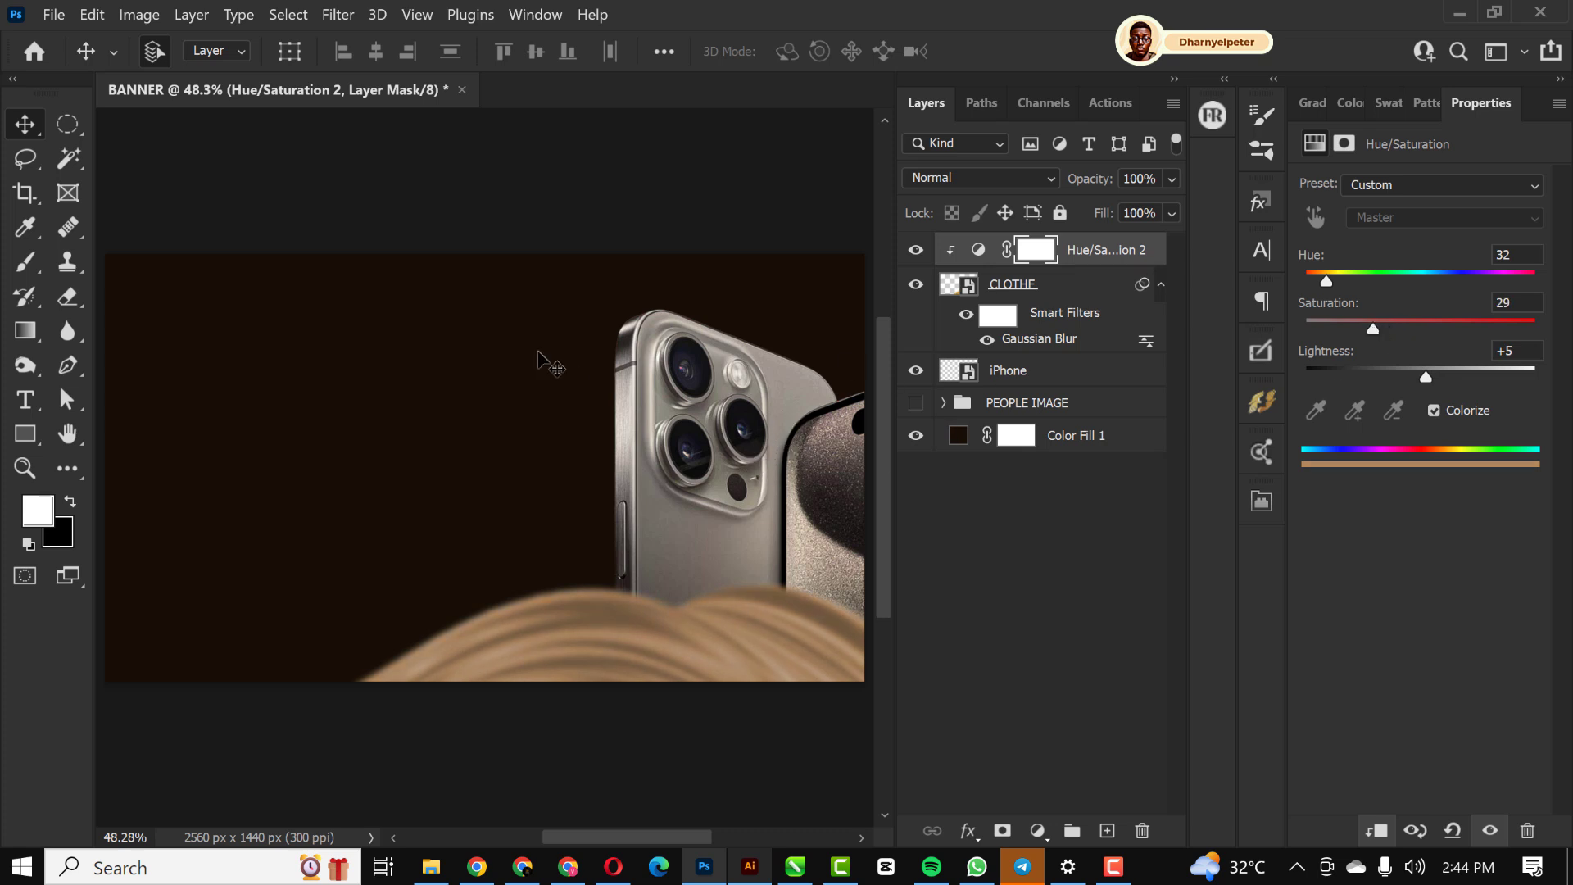
scroll(544, 351, "down", 1)
scroll(552, 410, "up", 1)
scroll(552, 410, "up", 1)
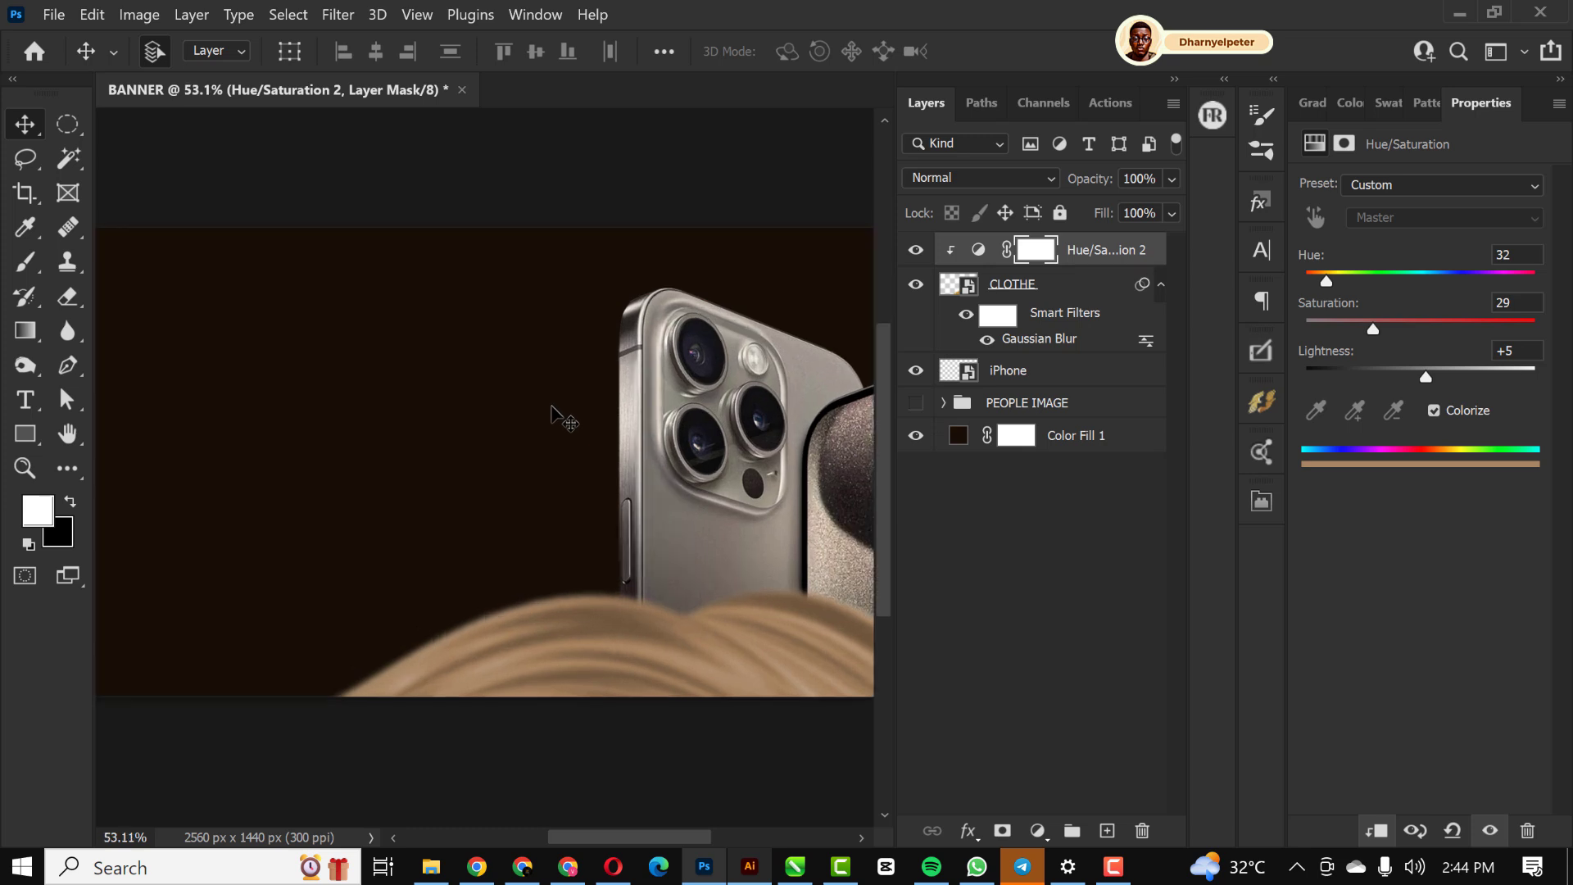
scroll(628, 431, "down", 1)
scroll(628, 430, "up", 1)
scroll(578, 446, "down", 1)
scroll(656, 490, "down", 1)
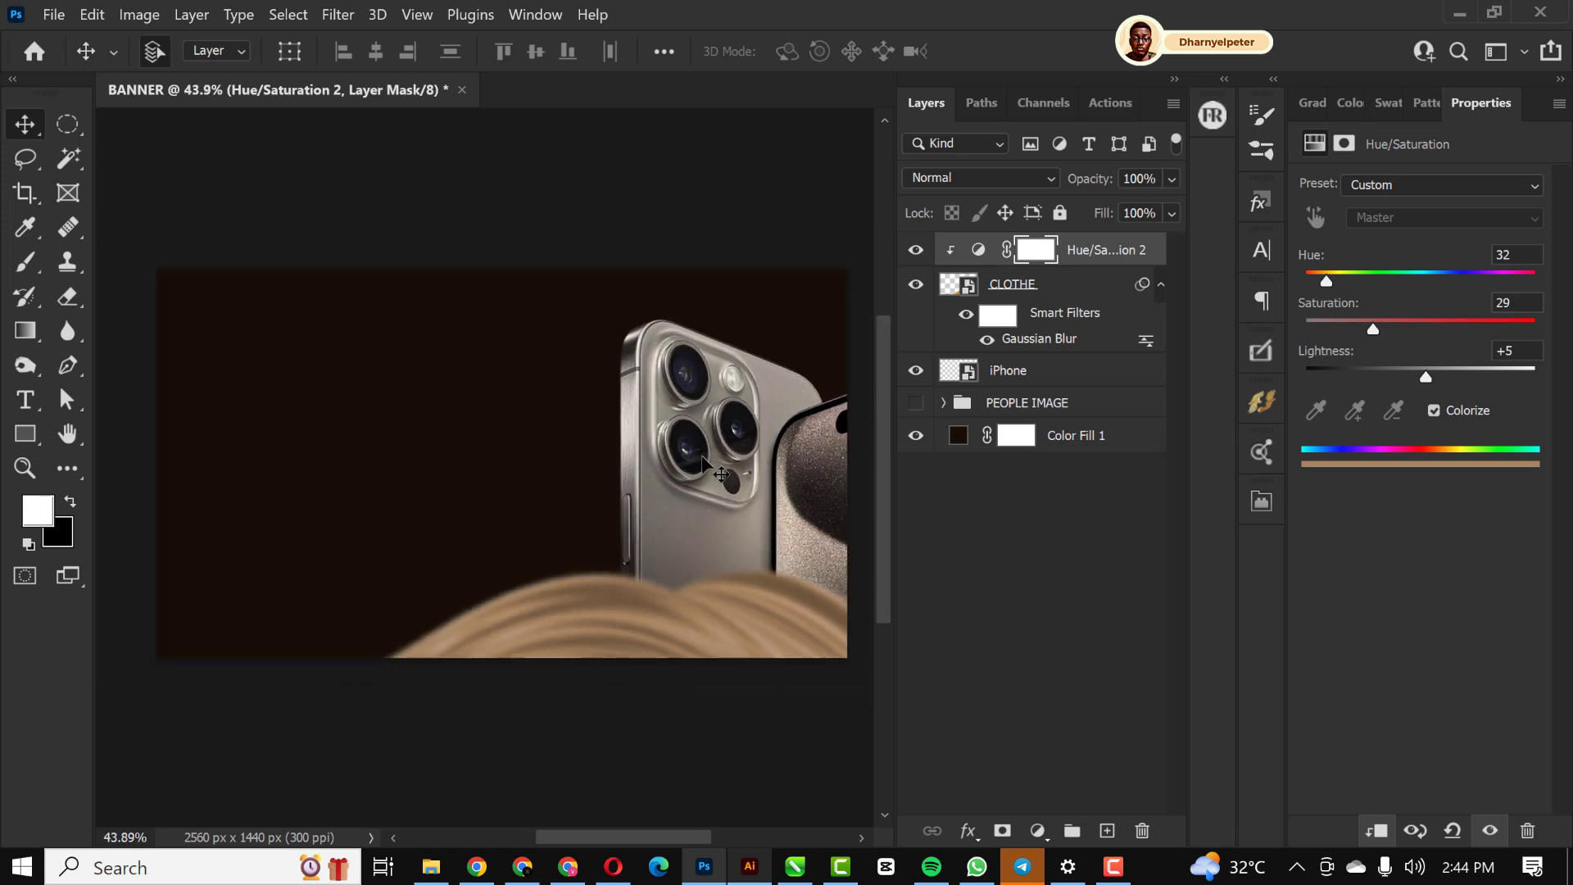
scroll(525, 447, "down", 1)
scroll(541, 450, "up", 1)
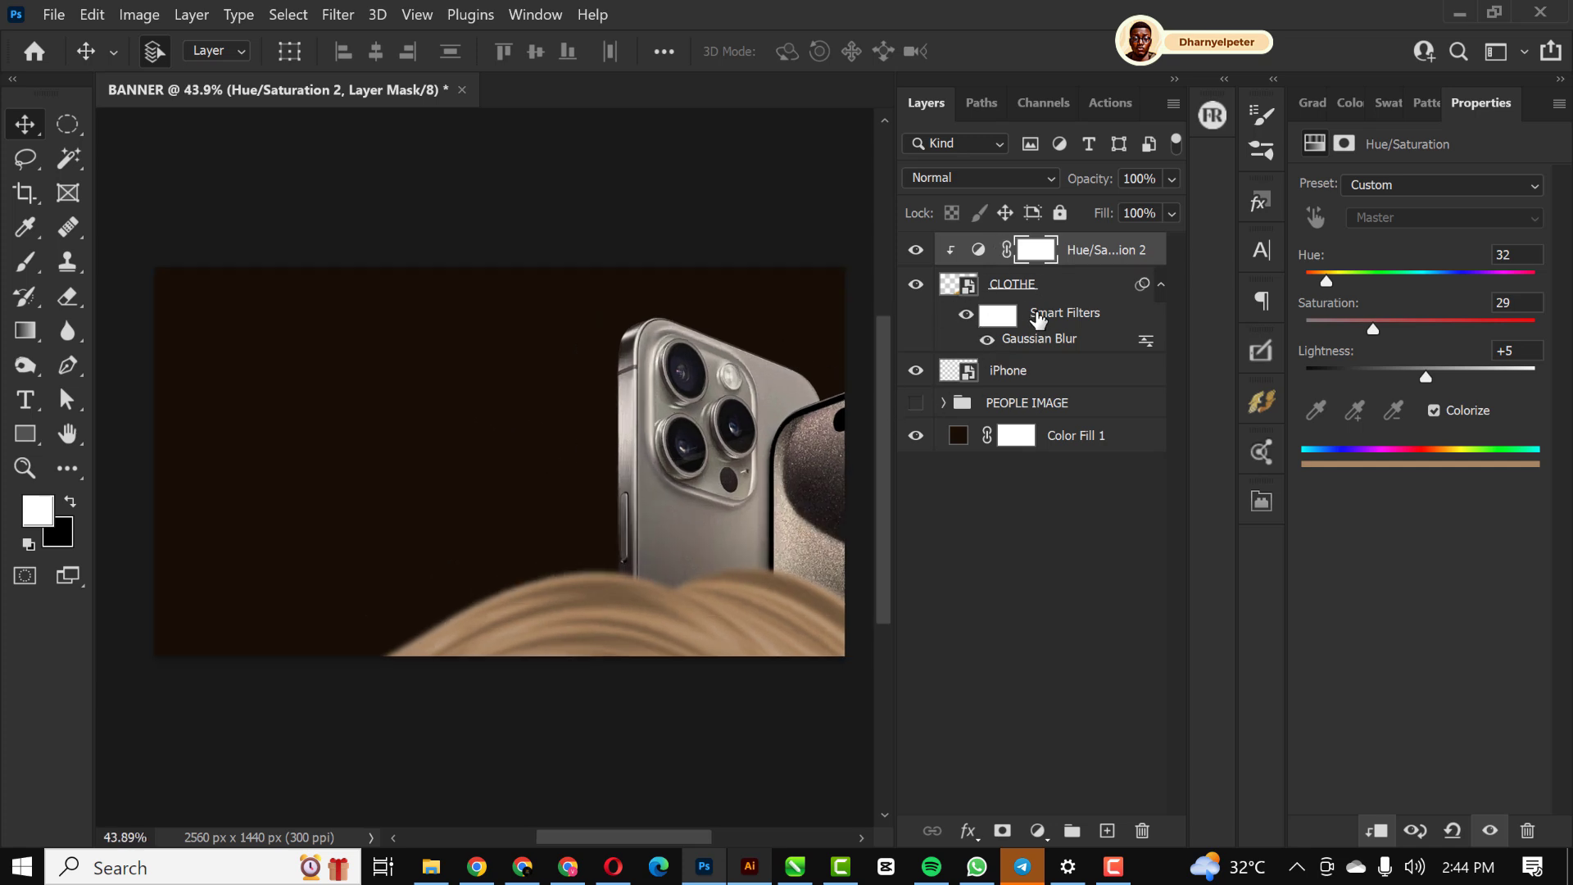
Group the CLOTHE layer with its Hue/Saturation adjustment and name the group CLOTHE
left_click(1056, 291)
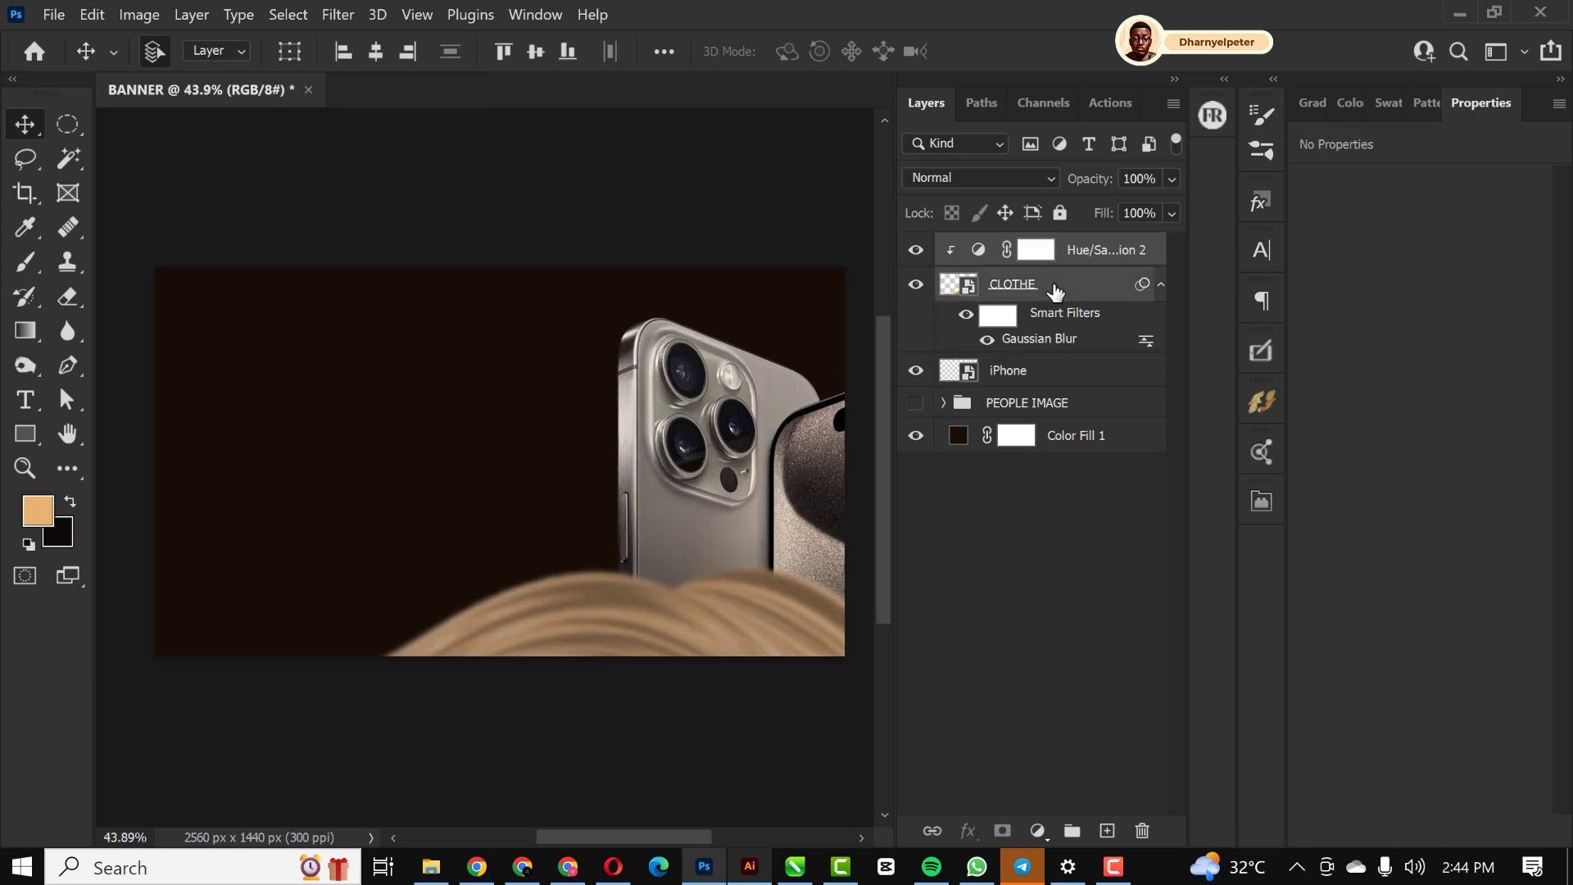
key("ctrl+g")
double_click(1003, 247)
type("CLOTHE")
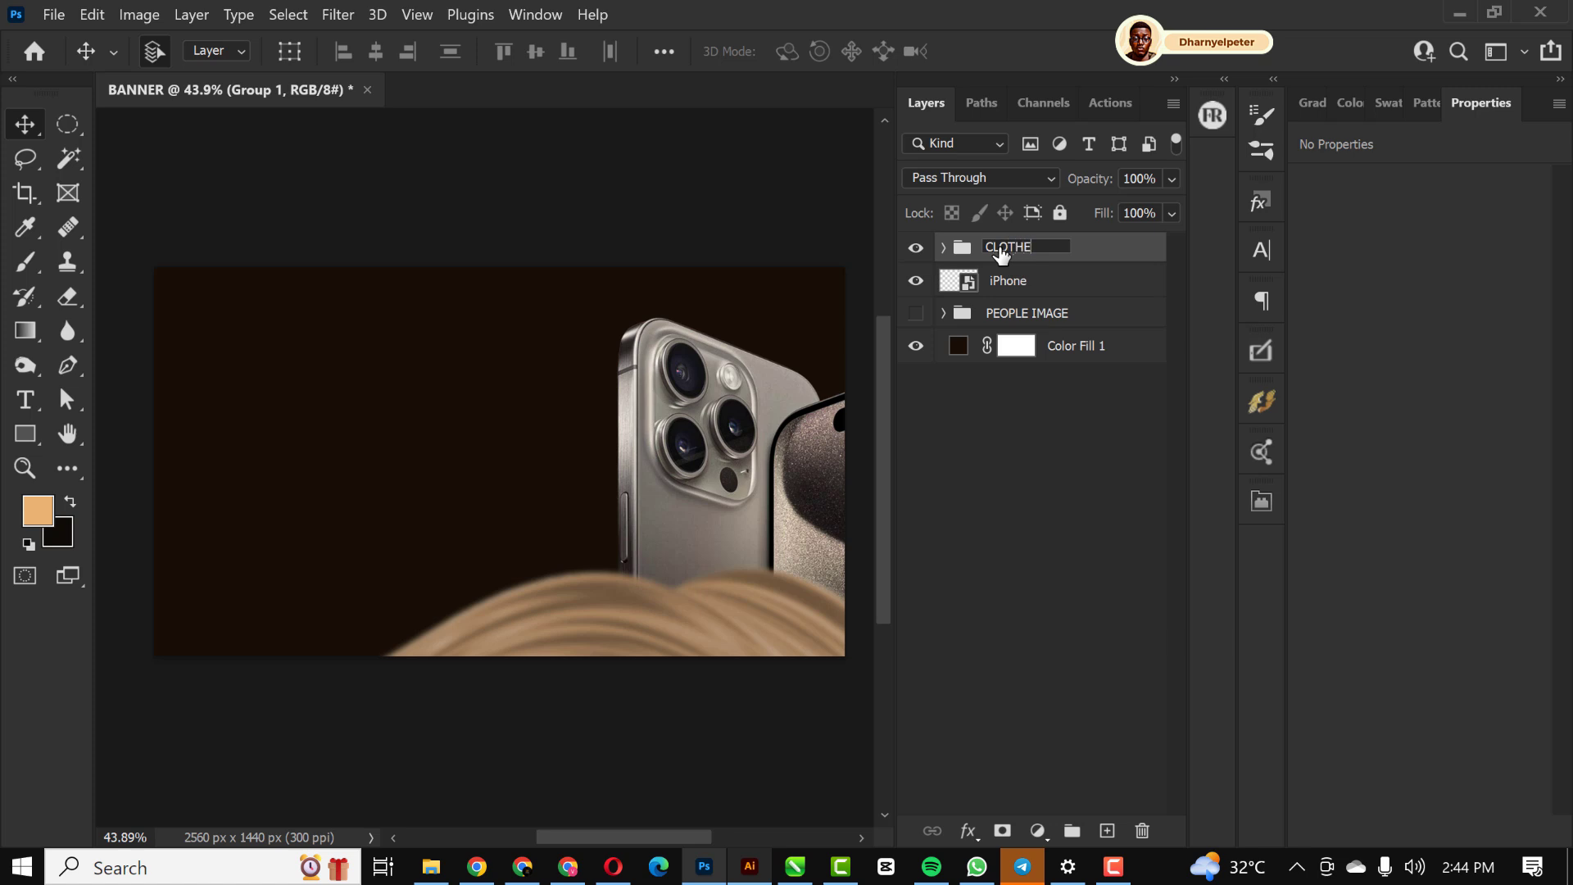
key("Return")
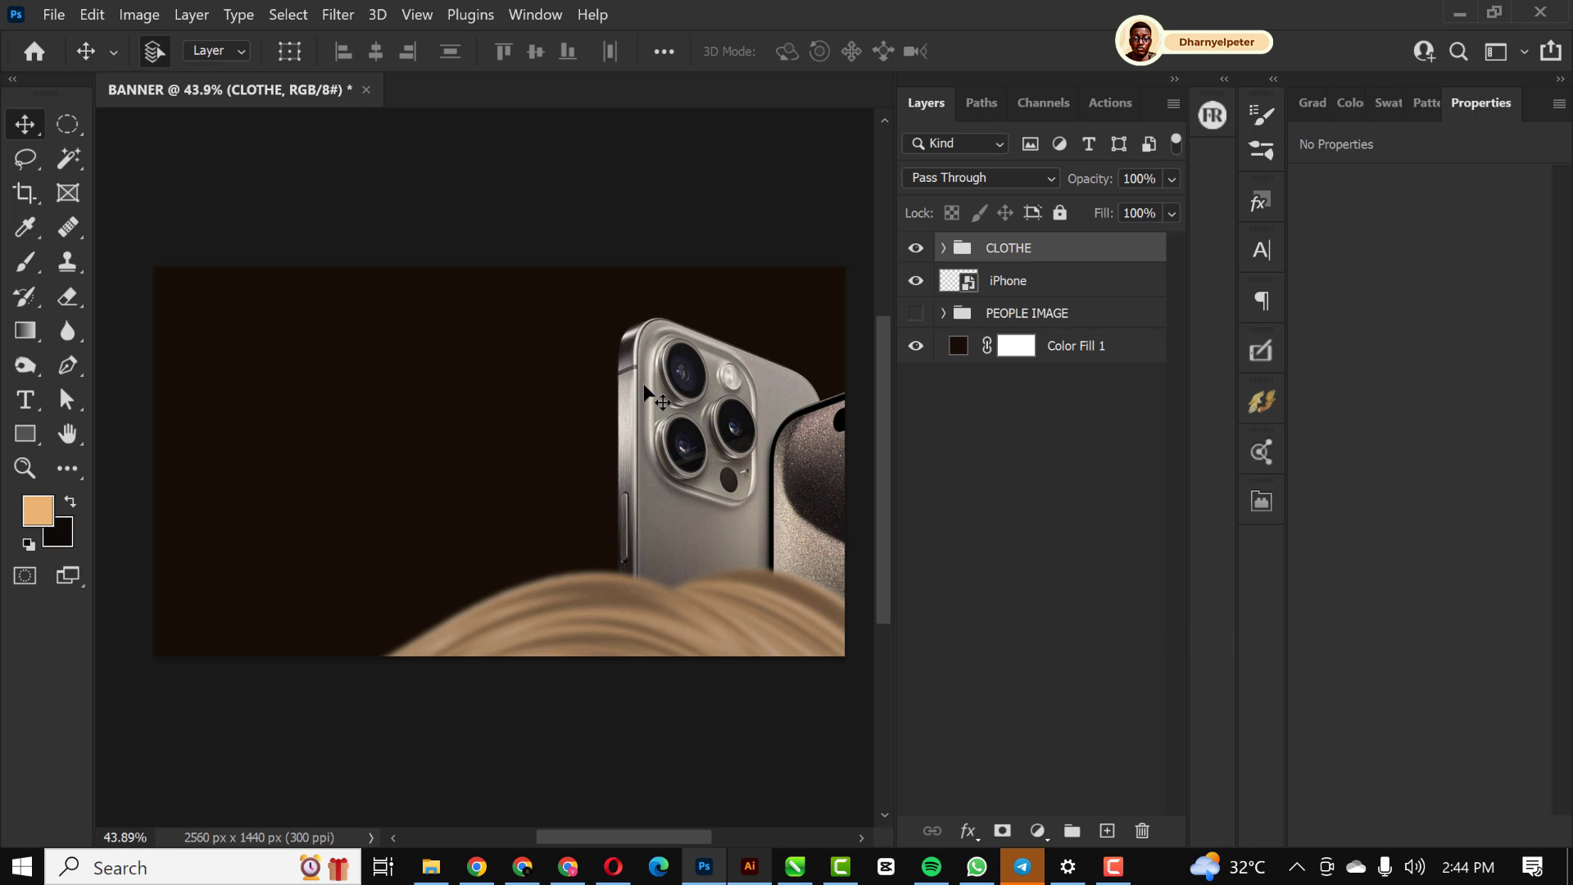
Add a text layer reading "iPhone 15 Pro" in the empty area beside the phone
left_click(25, 399)
left_click(309, 362)
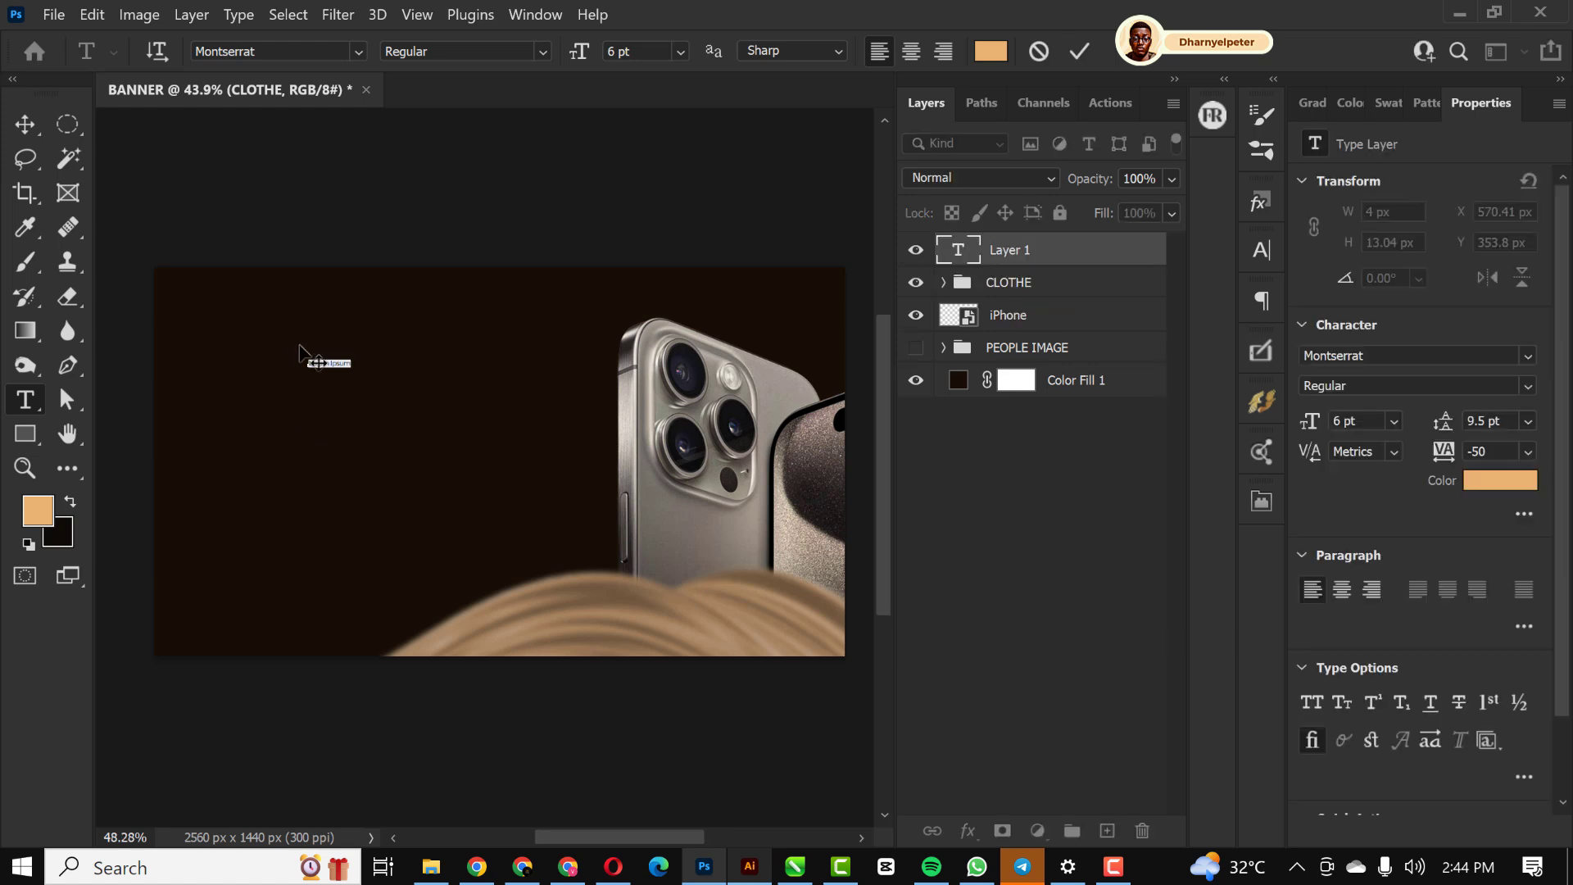
scroll(335, 373, "up", 5)
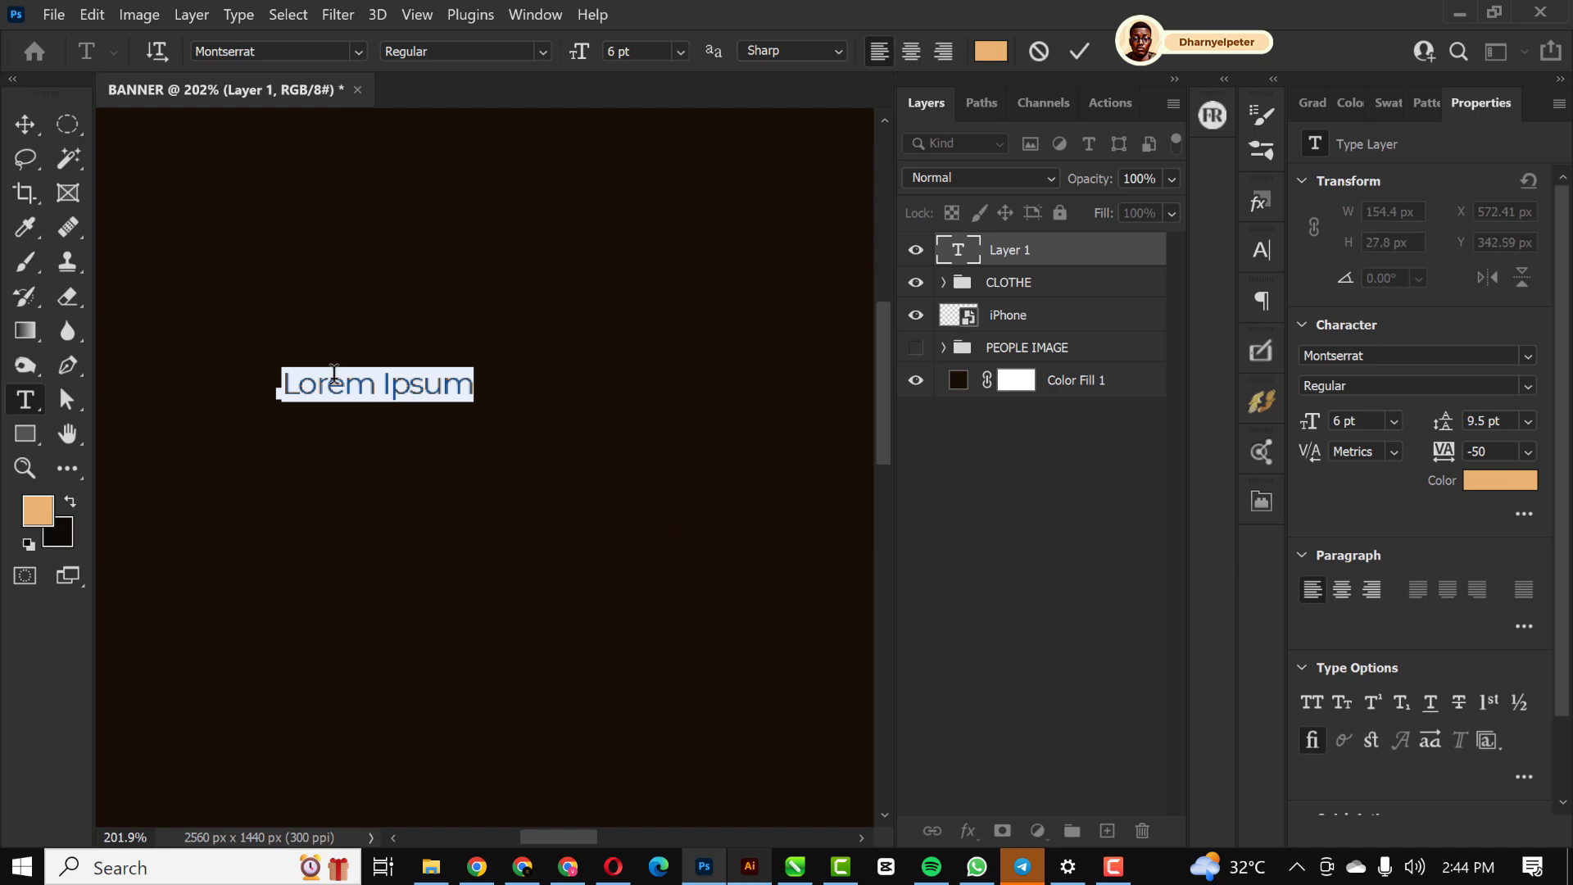
type("j")
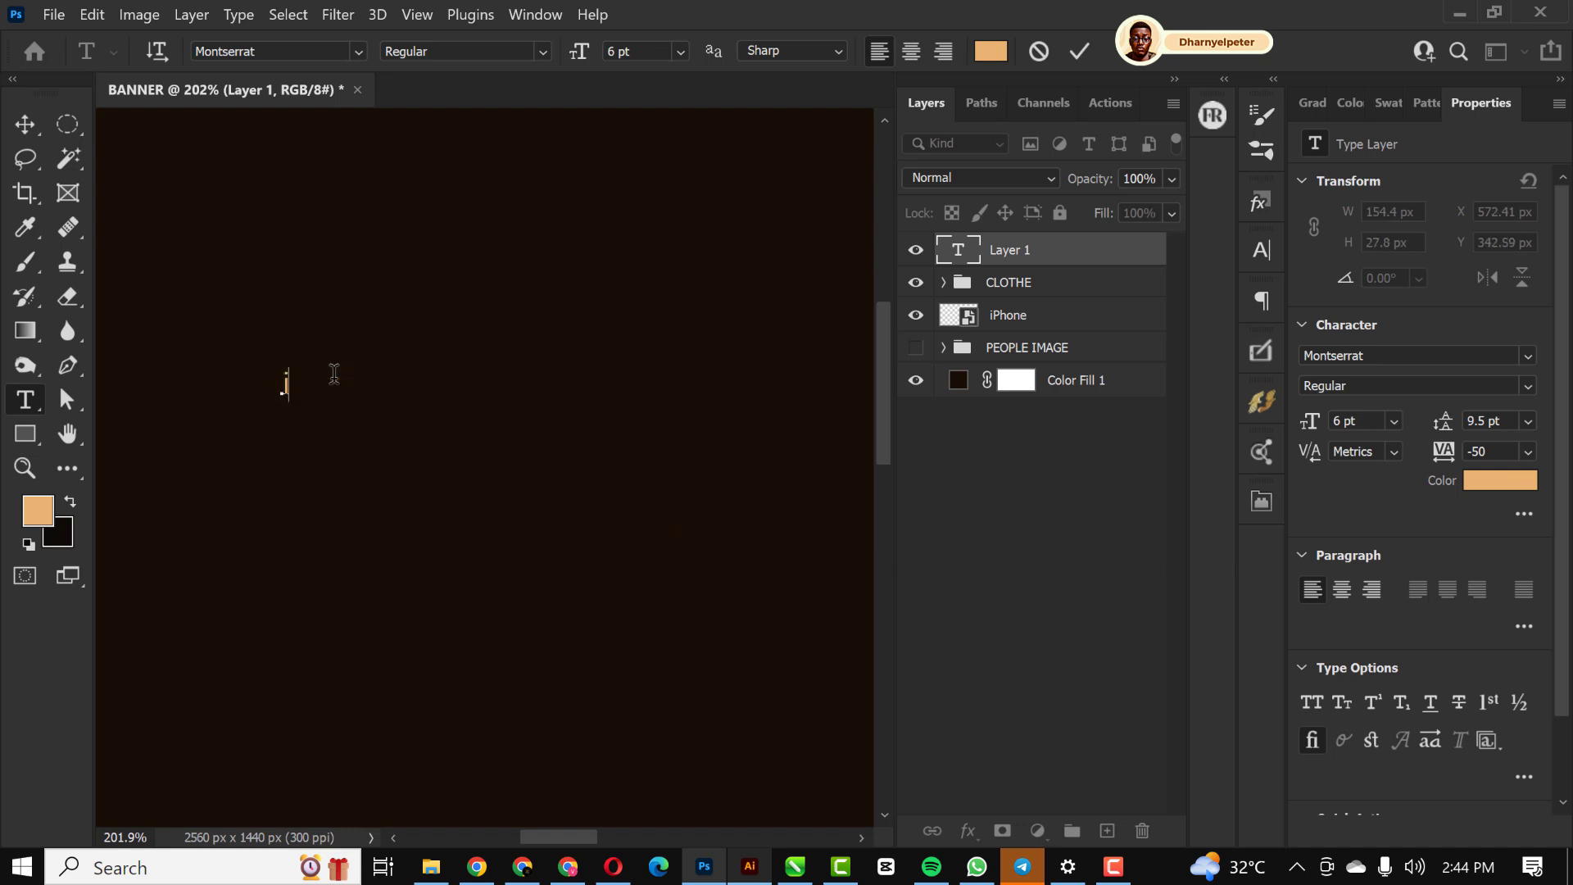
type("Phone")
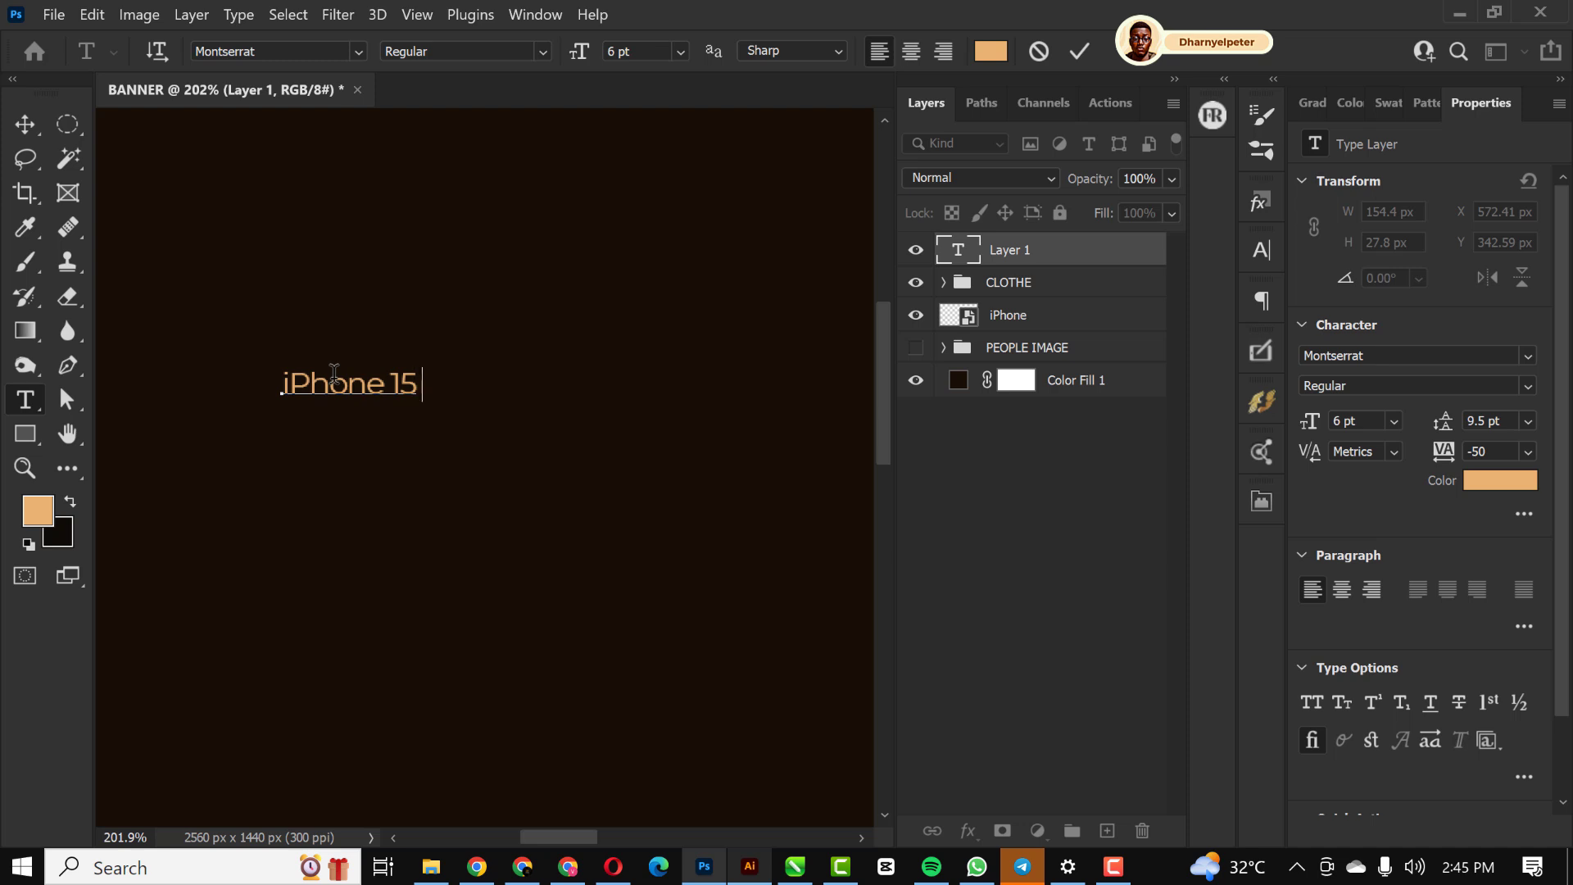
type("15 Pro")
left_click(22, 118)
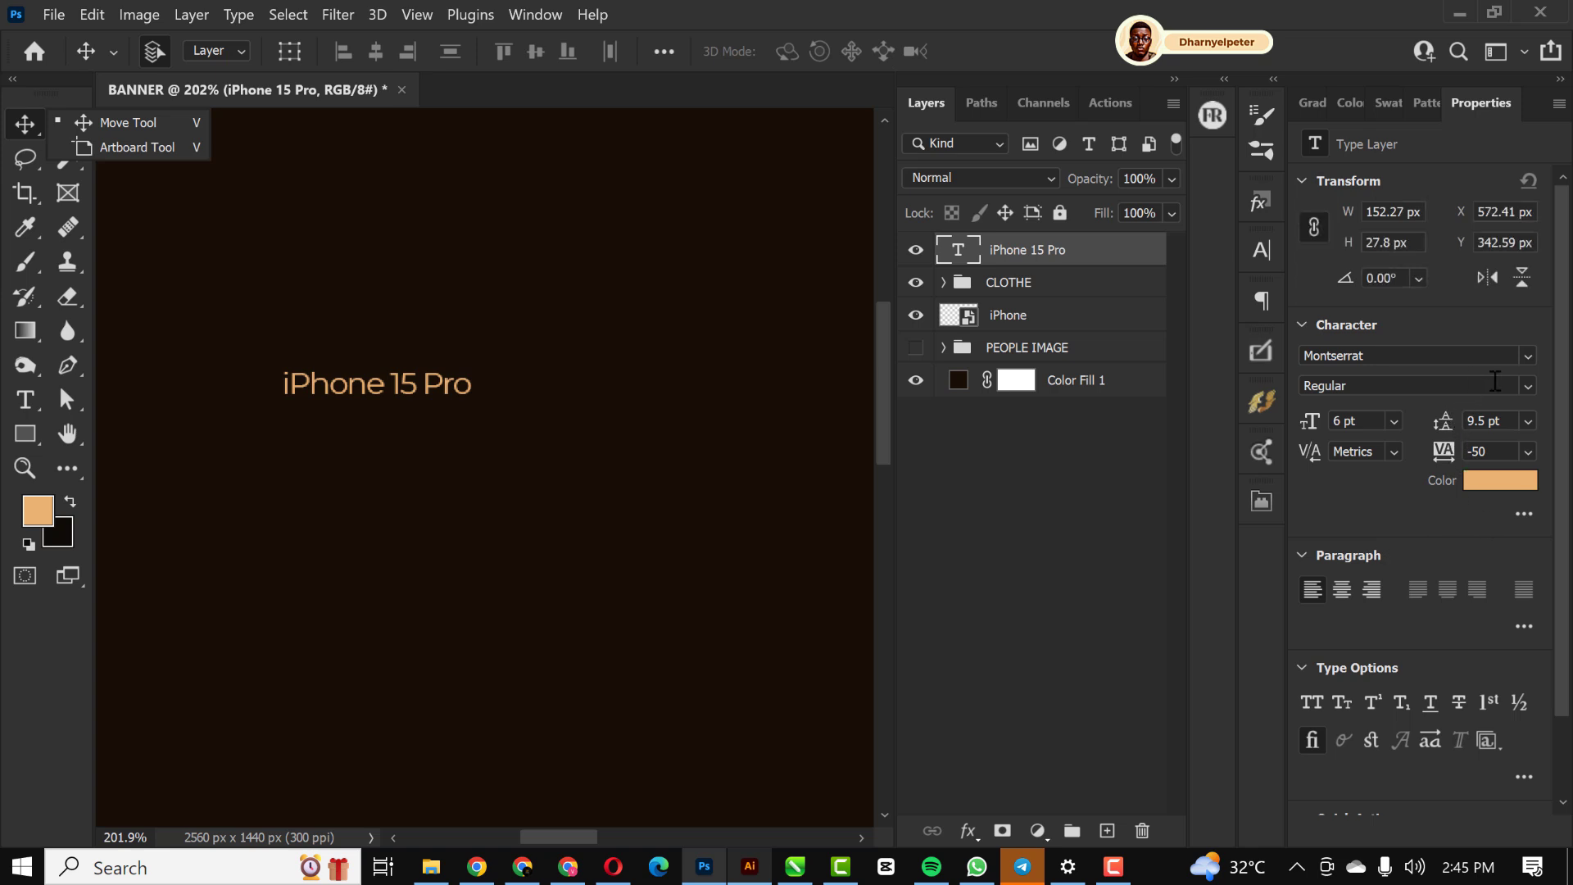
Set the title's Montserrat font style to Black
left_click(1530, 385)
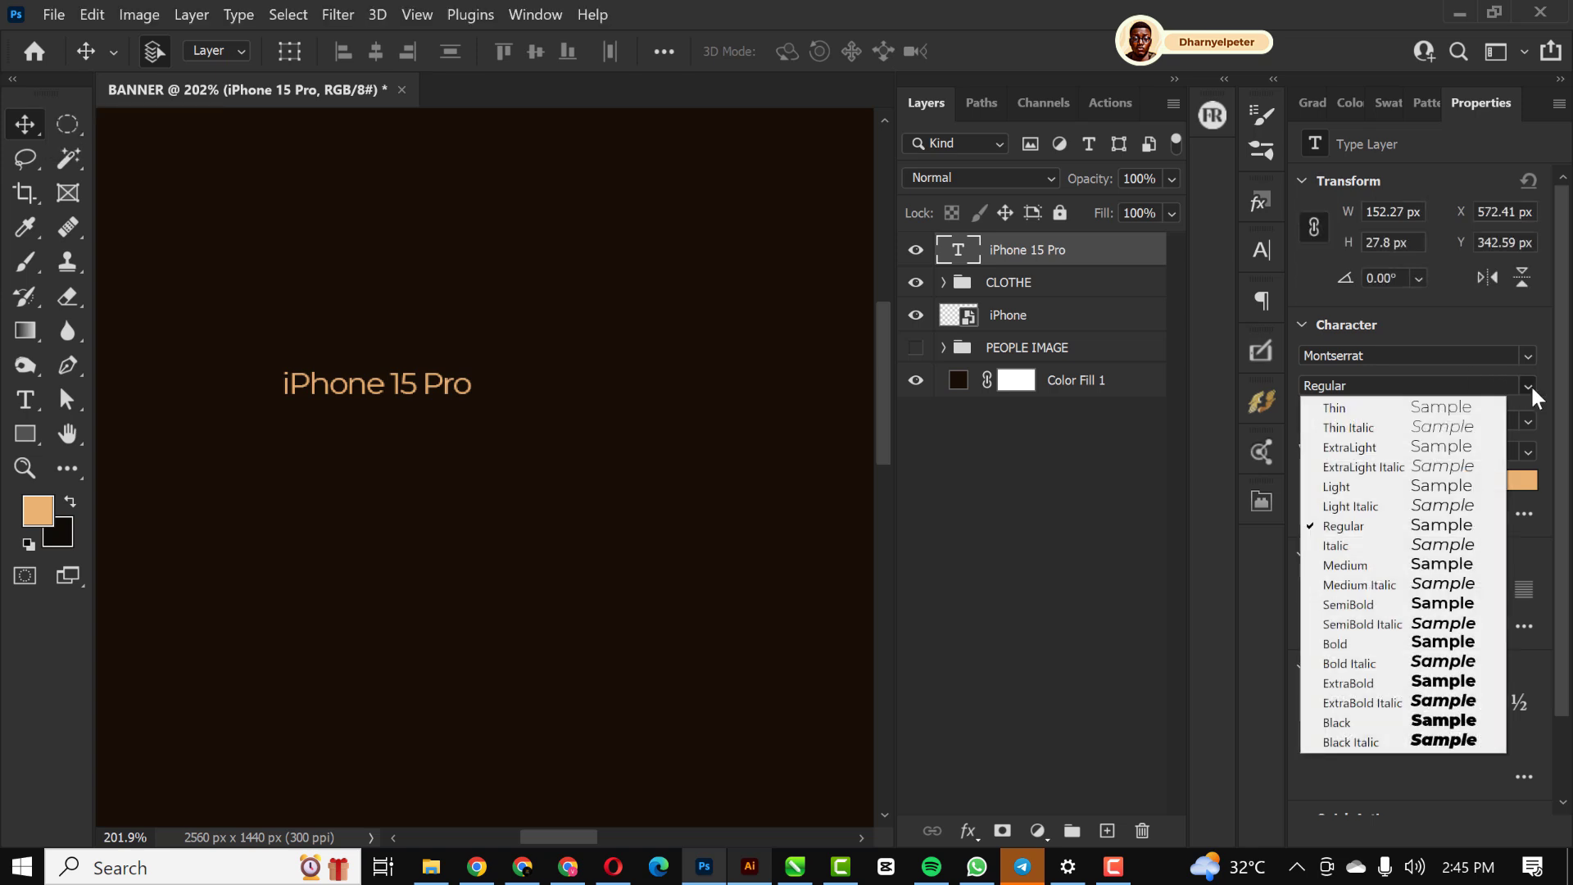
left_click(1456, 721)
left_click_drag(379, 352, 390, 367)
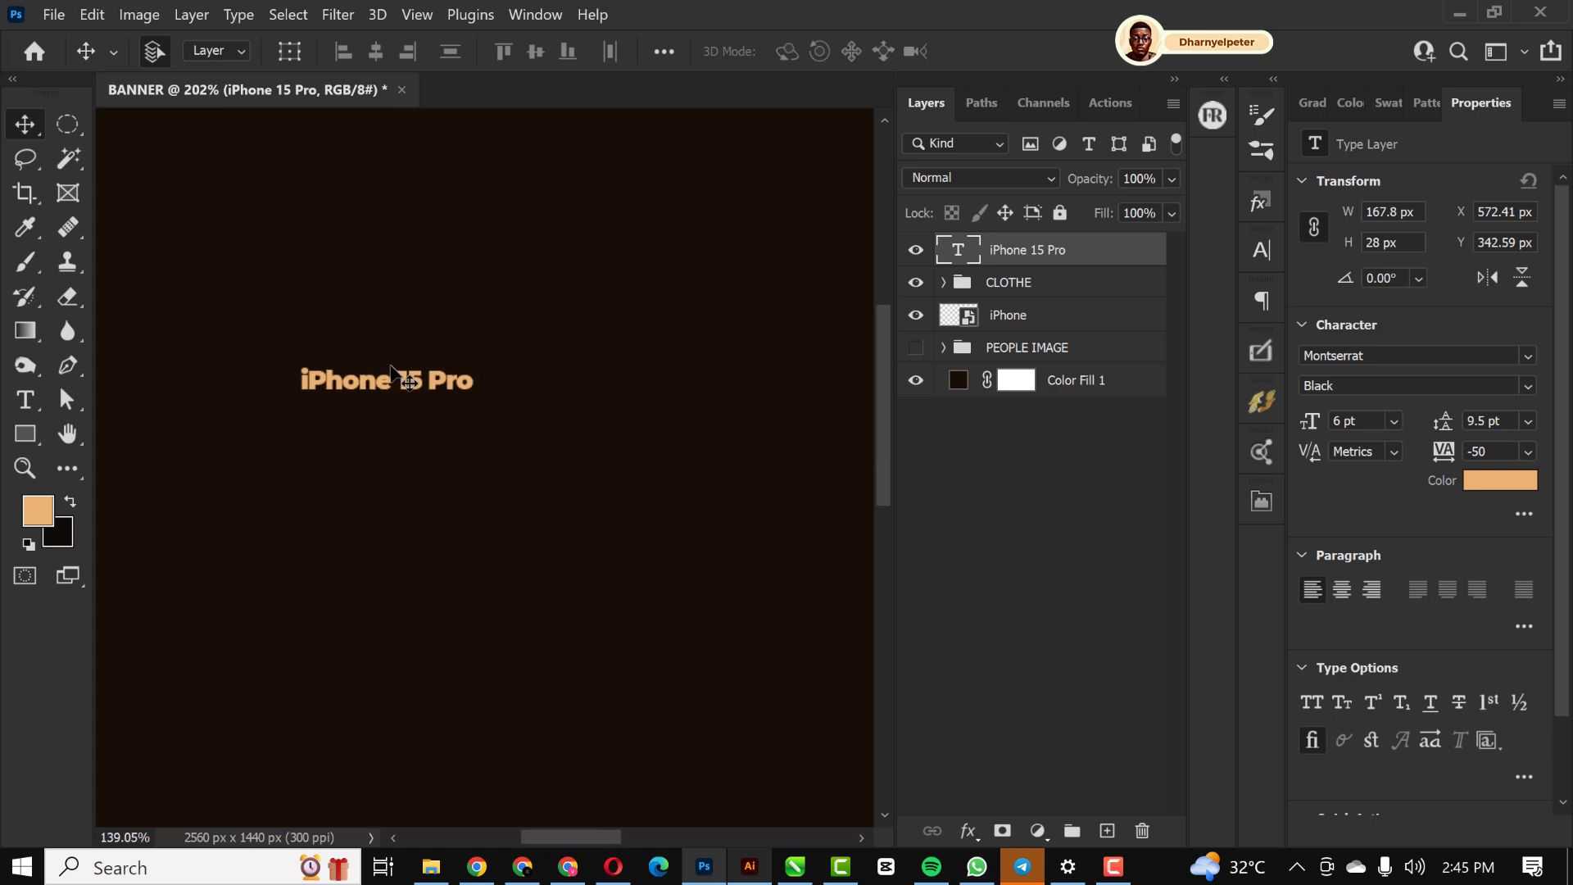
Scale the "iPhone 15 Pro" title up to about 608%, giving a font size of about 36.5 pt
scroll(393, 369, "down", 5)
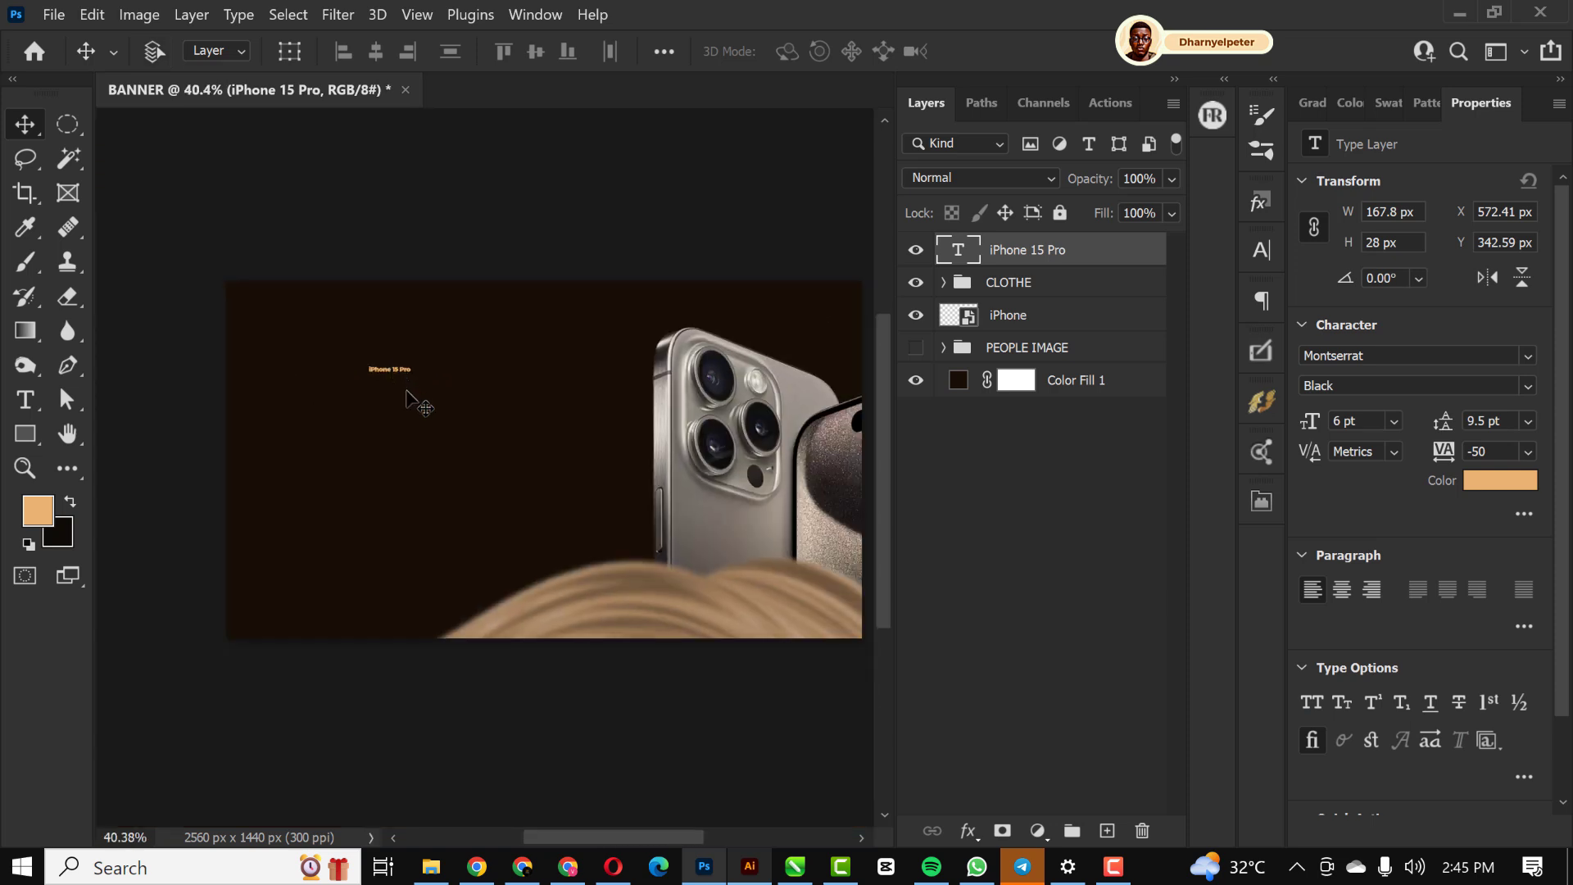
key("ctrl+t")
left_click_drag(415, 376, 581, 461)
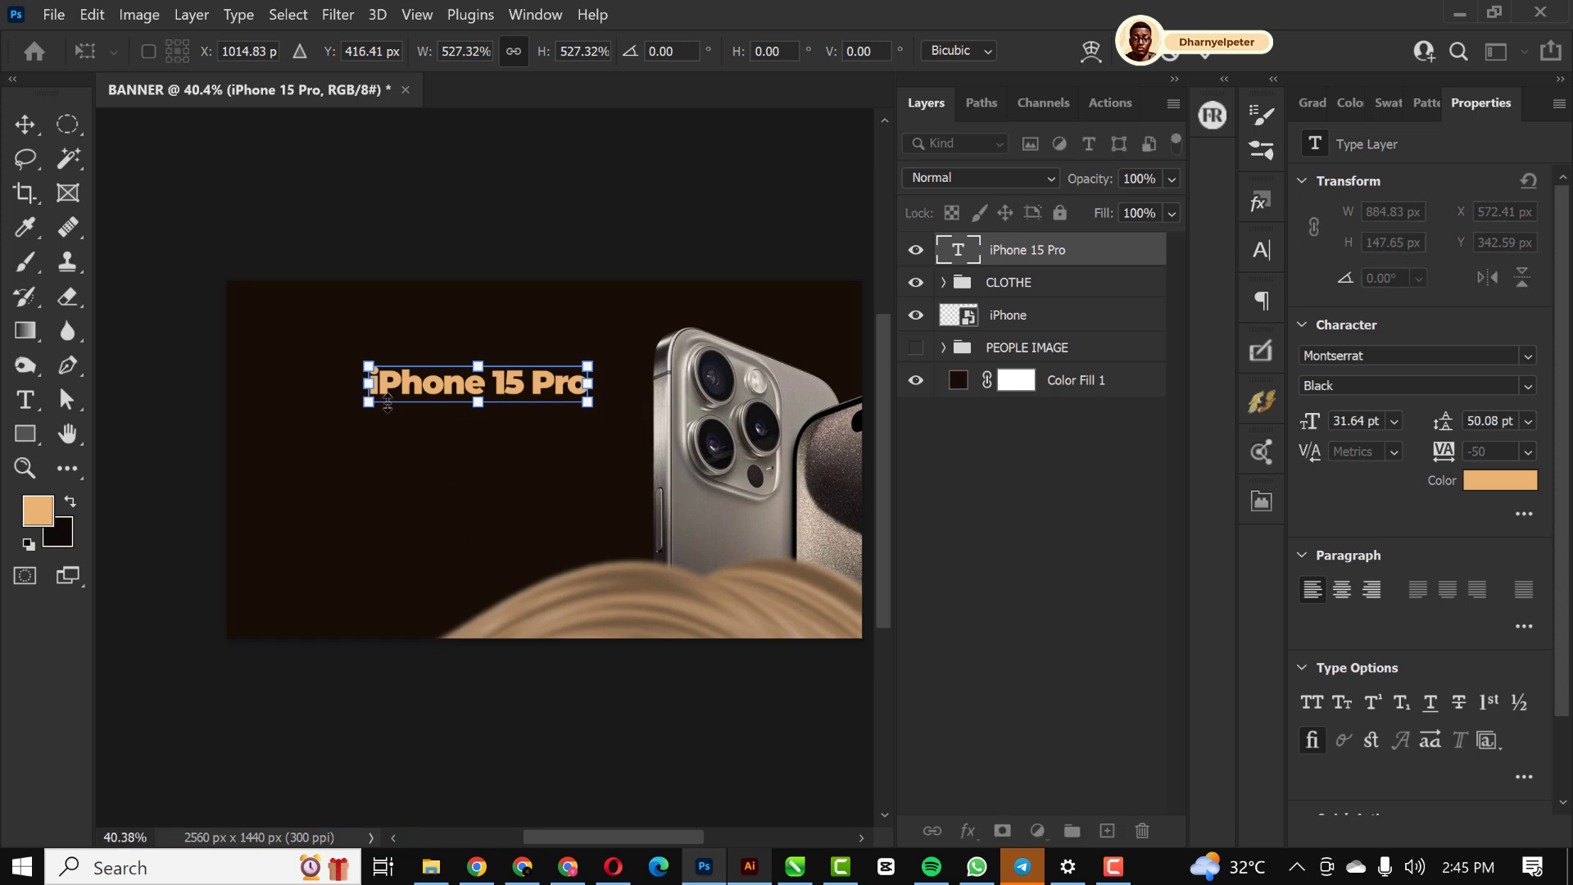
left_click_drag(369, 402, 335, 405)
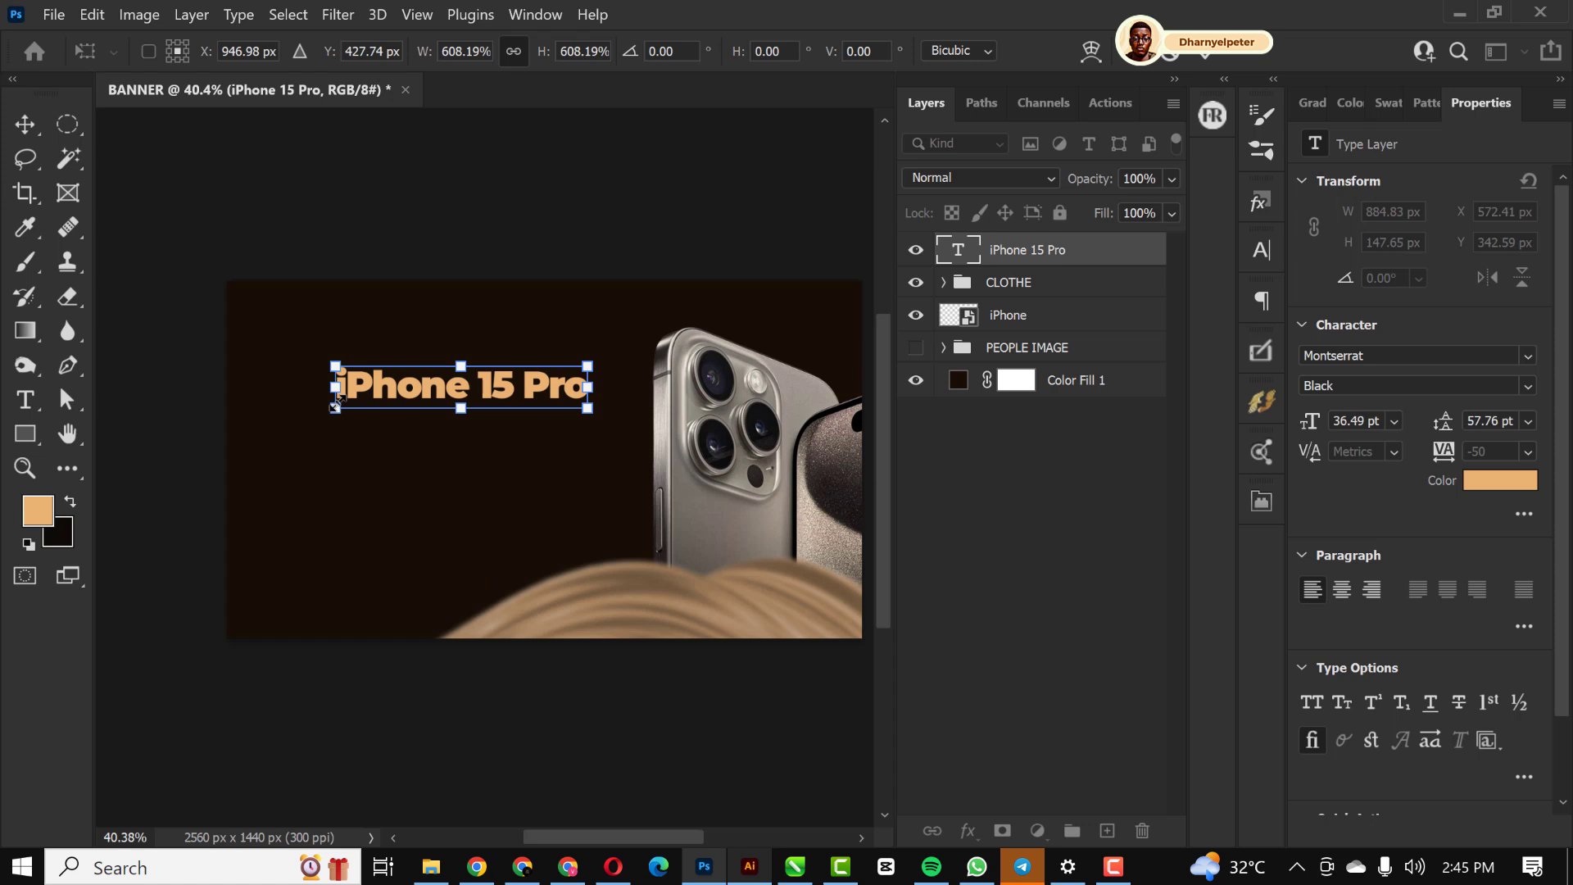
key("Return")
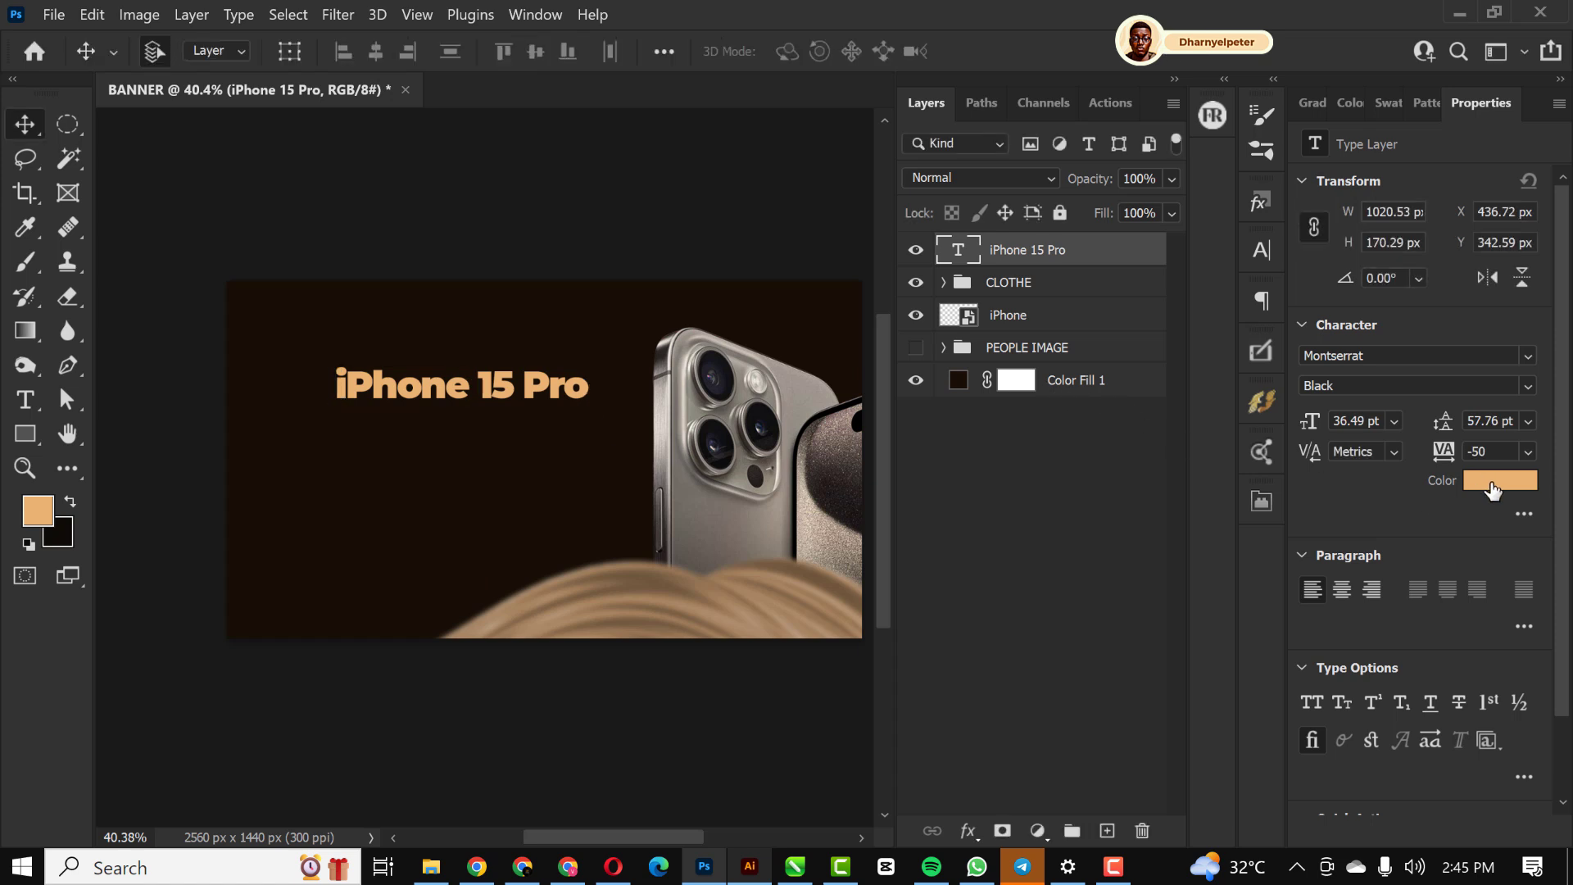
Set the title's text color to white (ffffff)
left_click(1485, 483)
left_click_drag(991, 237, 919, 157)
left_click(1481, 147)
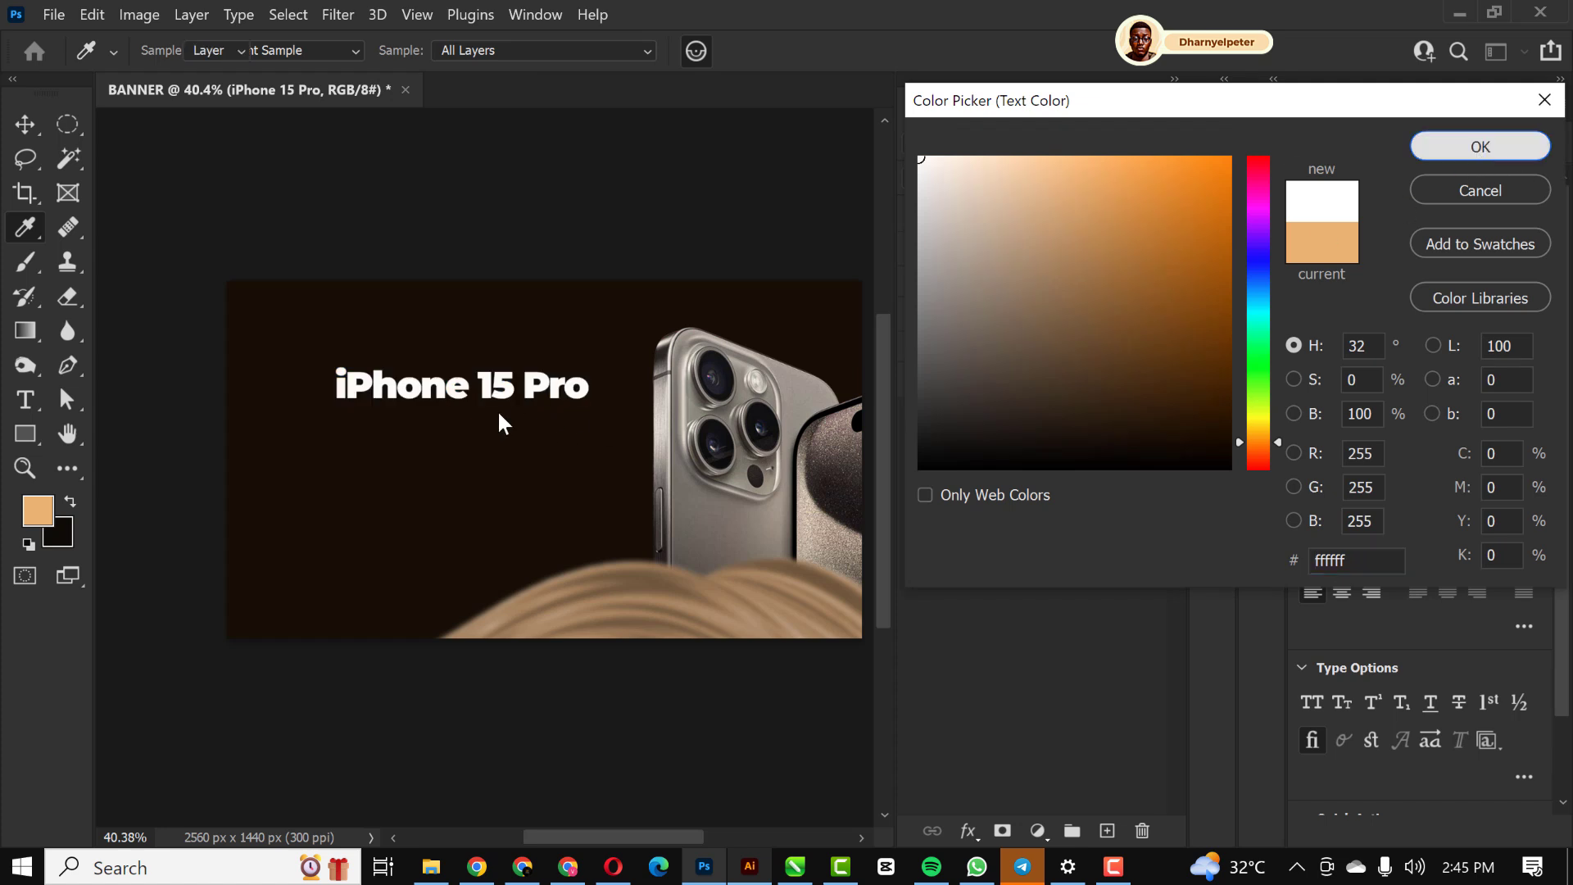
Scale the "iPhone 15 Pro" title down to about 93%, giving a font size of about 34 pt
scroll(521, 385, "up", 1)
scroll(521, 385, "up", 4)
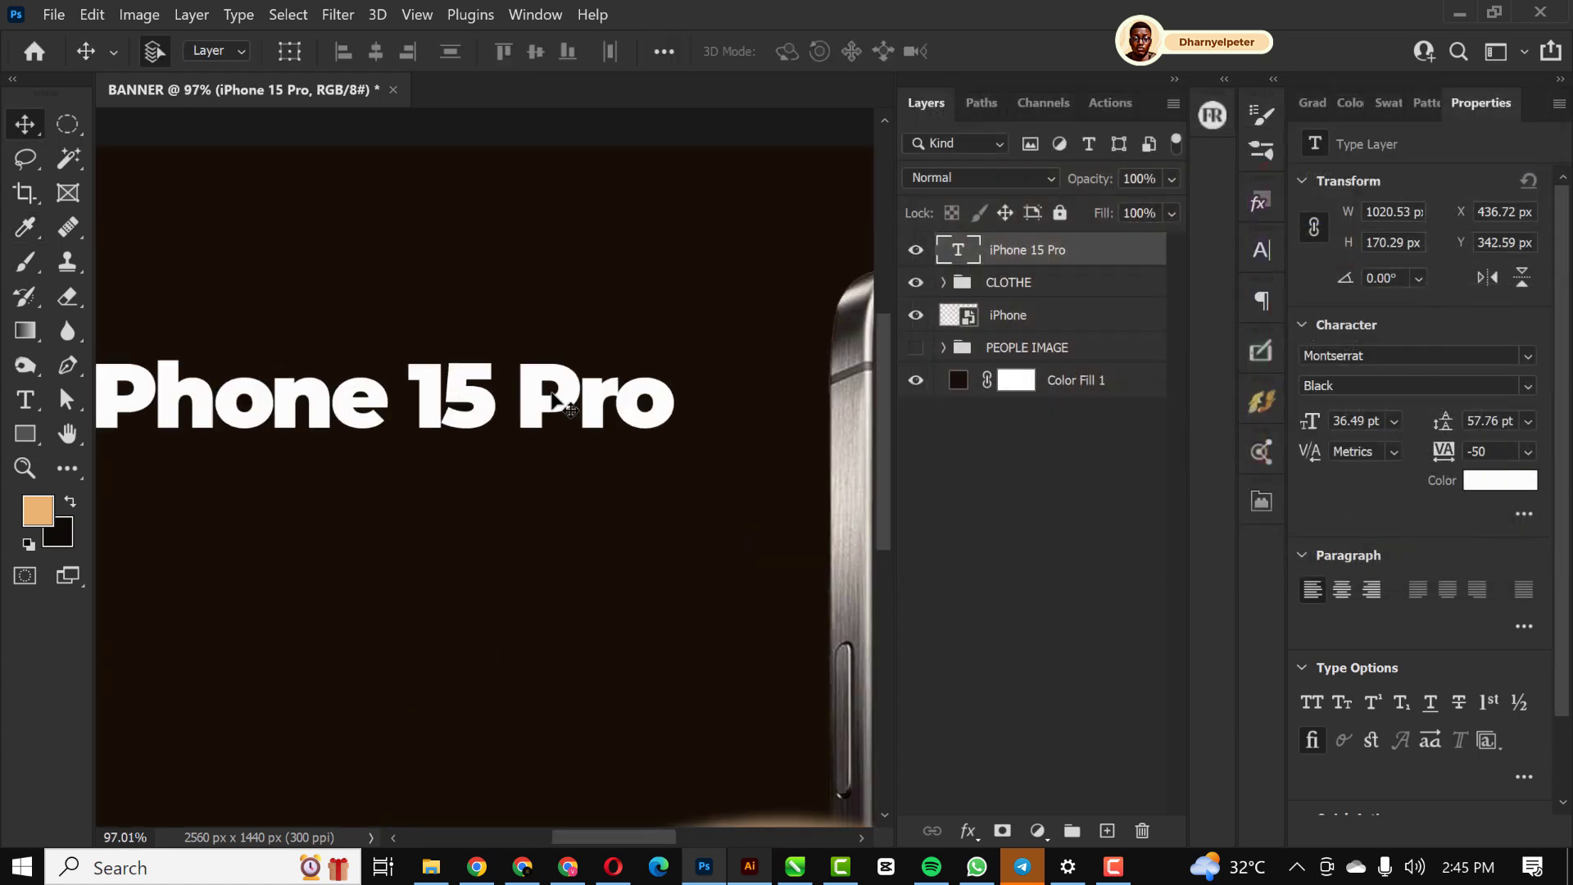
key("ctrl+t")
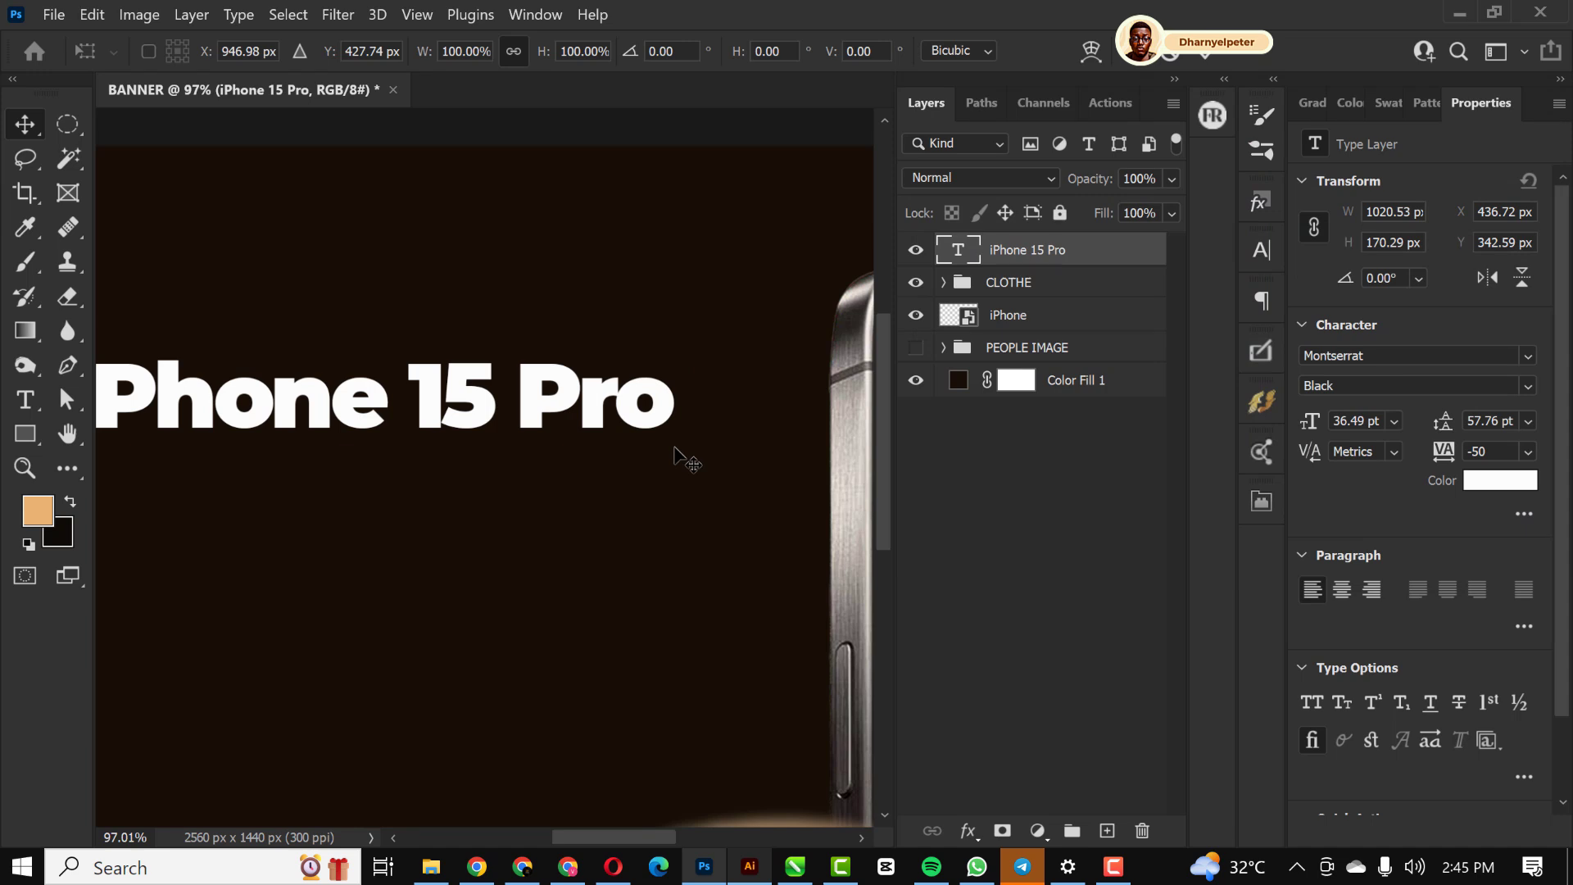
left_click_drag(665, 442, 633, 444)
key("Return")
scroll(702, 376, "down", 5)
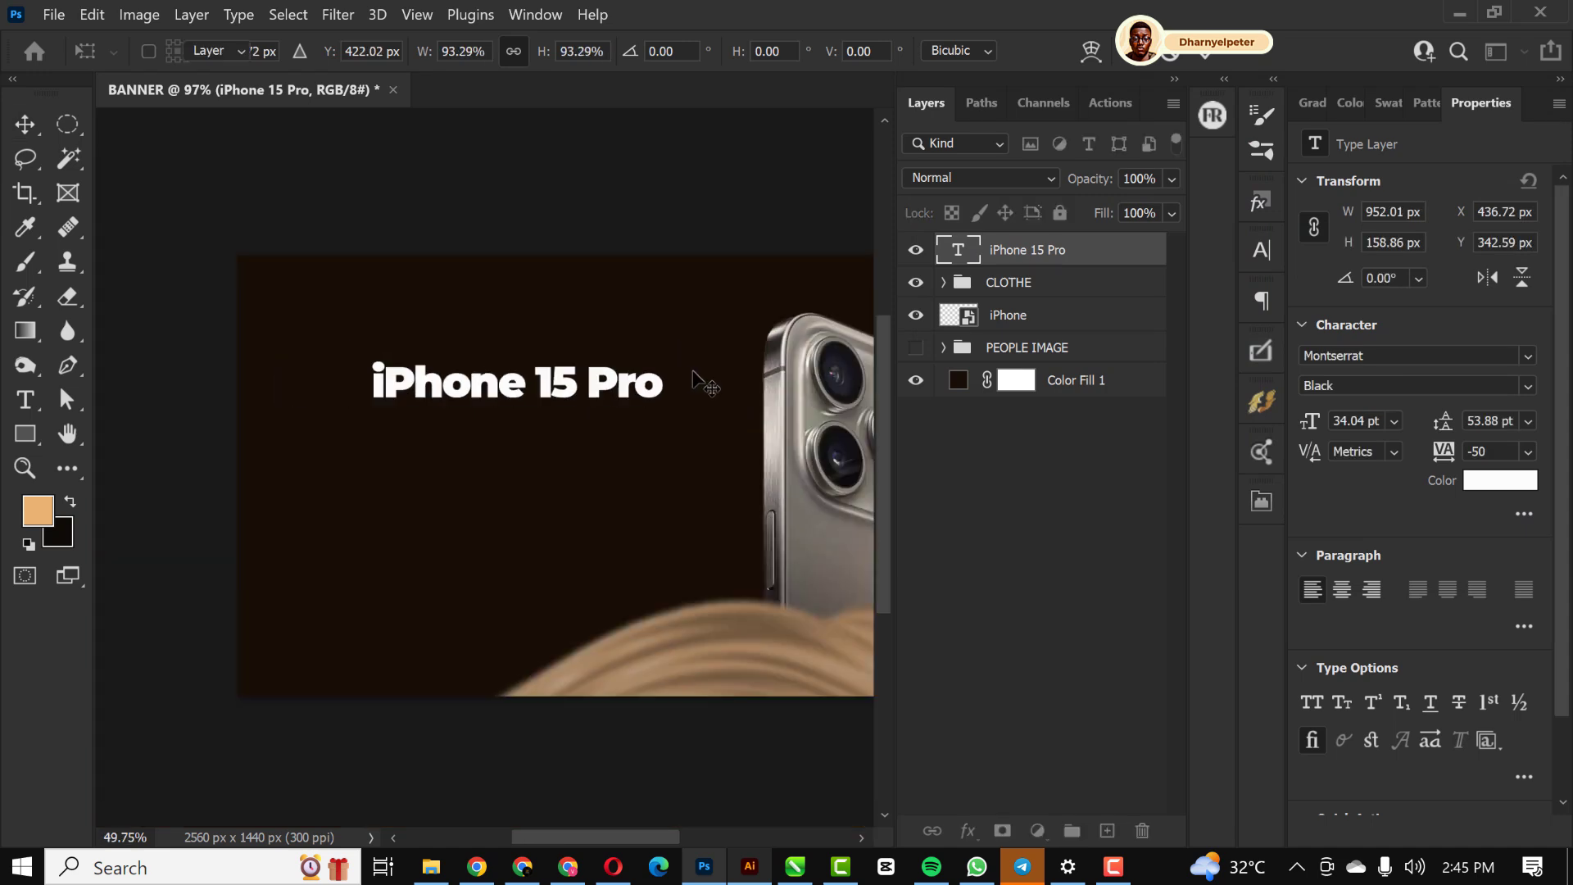
Nudge the title up and away from the phone to about X 377 px, Y 334 px
scroll(701, 378, "up", 1)
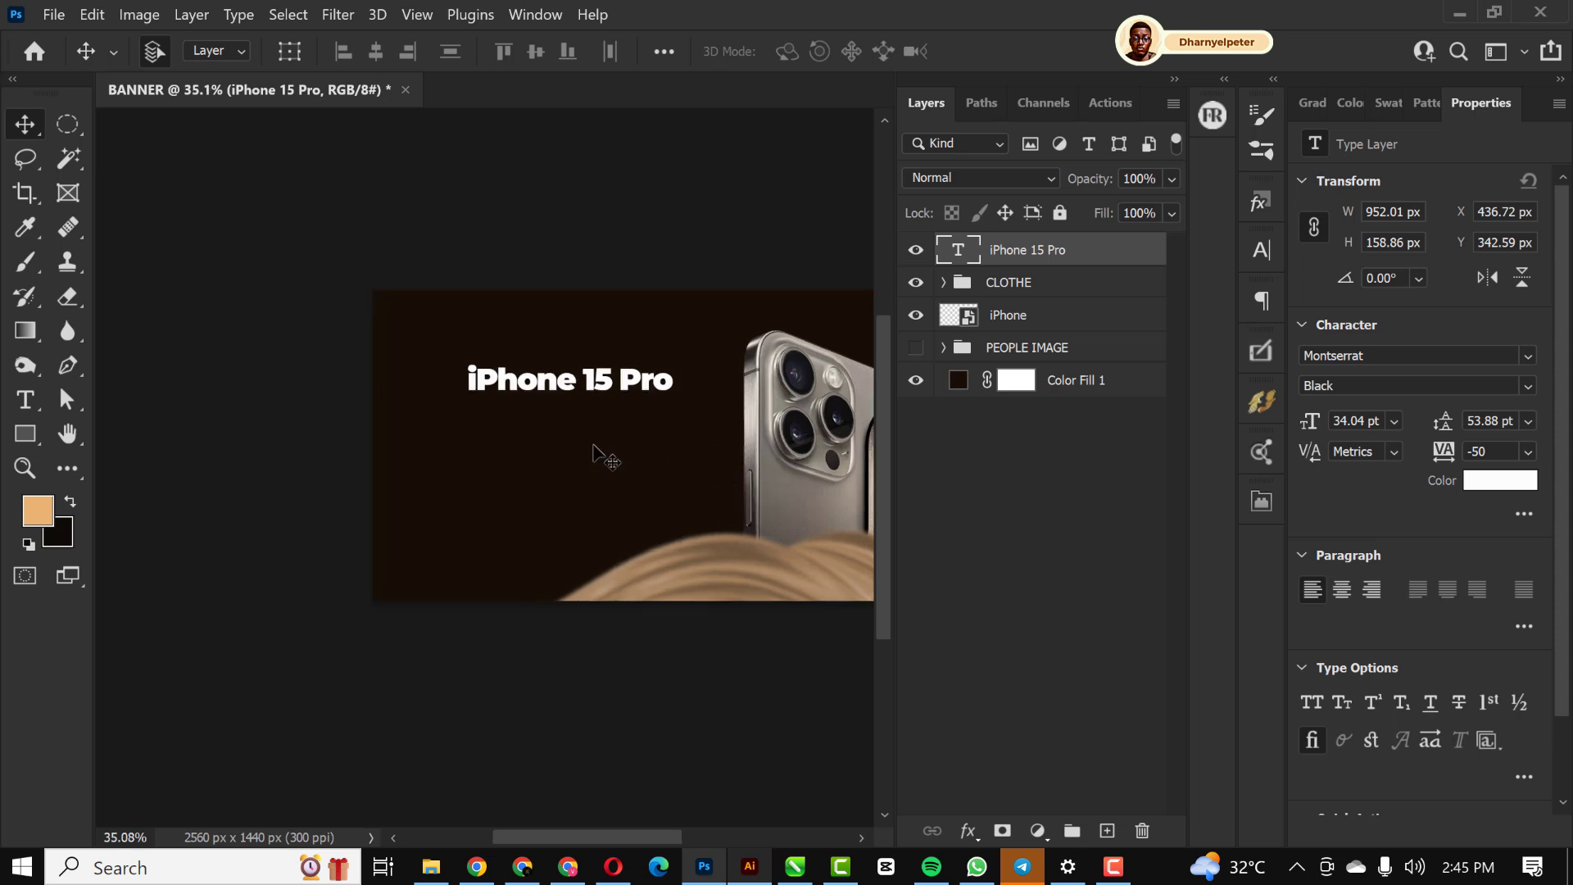
scroll(600, 455, "up", 3)
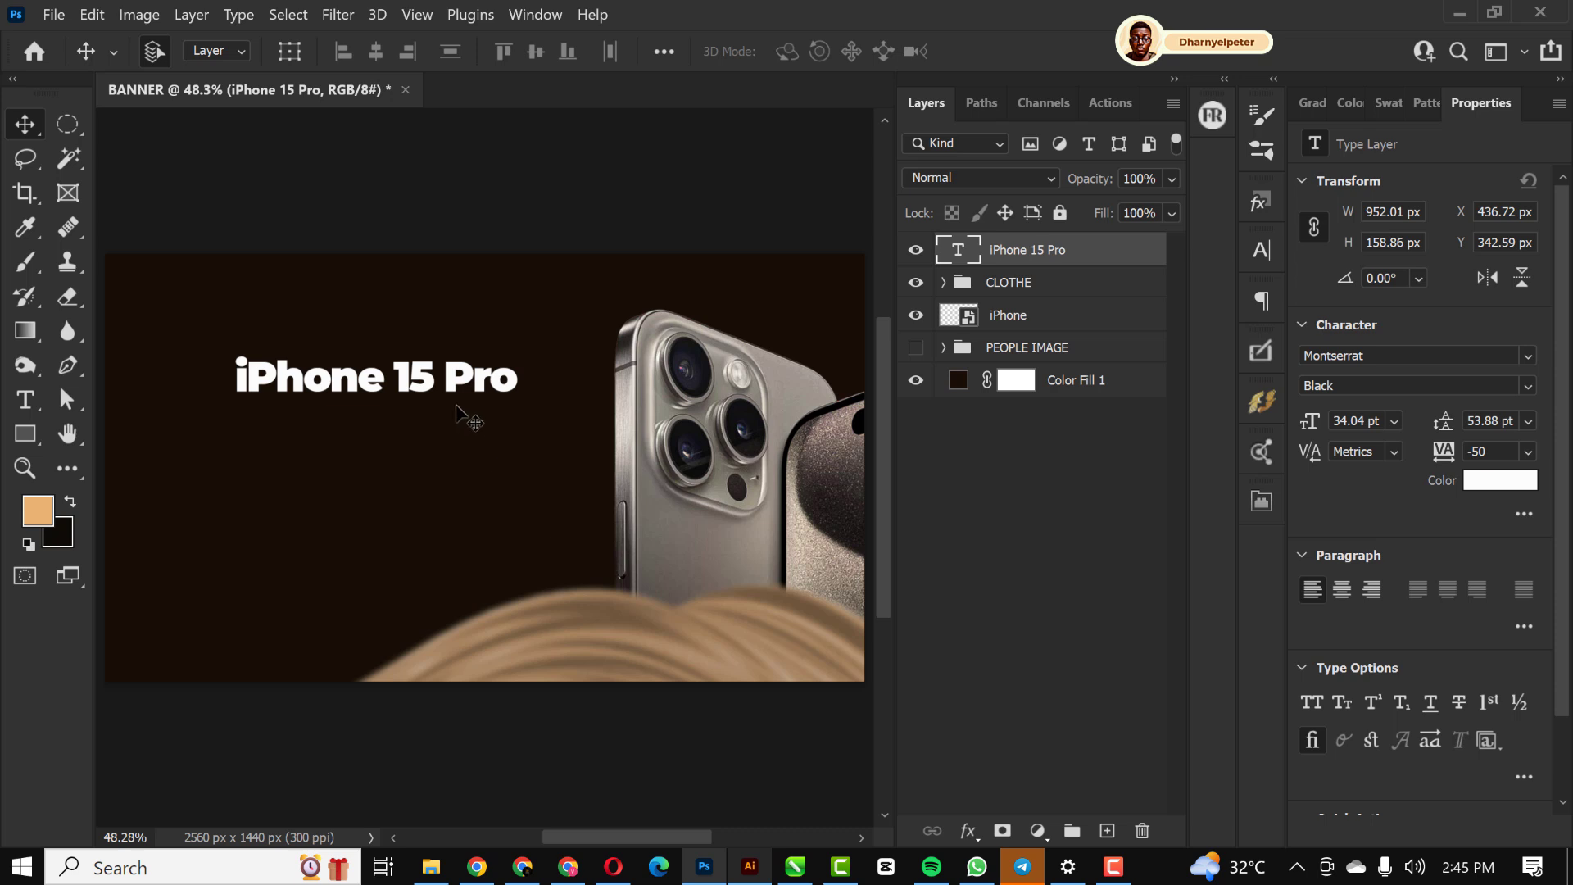
key("Up")
key("Up")
key("Up")
key("Up")
key("Up")
key("Up")
key("Up")
key("Up")
key("Up")
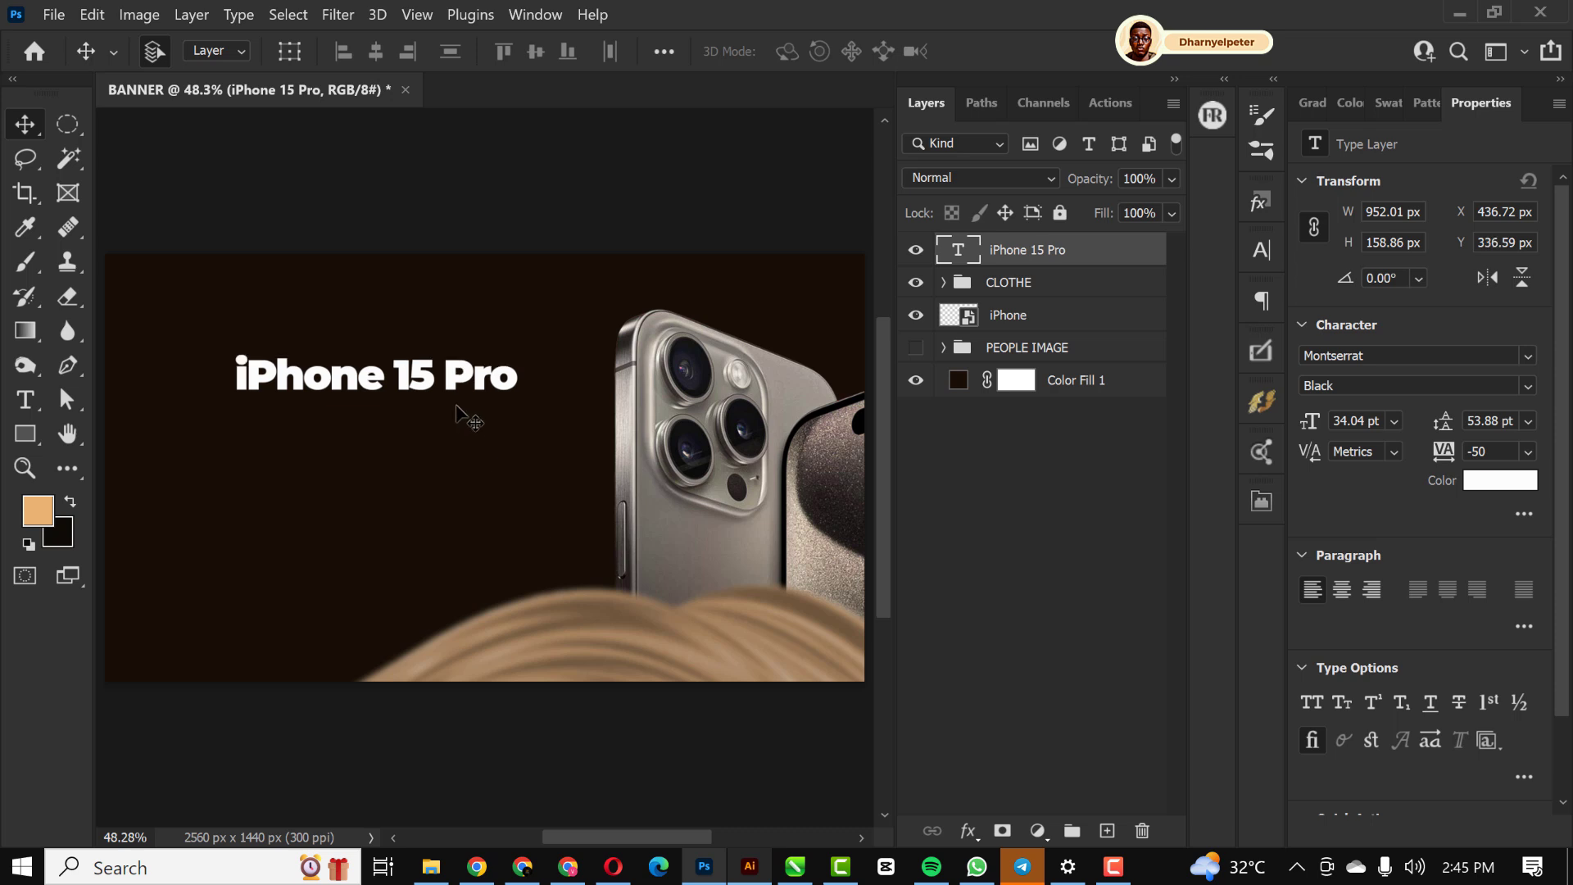
key("shift+Left")
key("shift+Left")
key("shift+Left")
key("shift+Left")
key("shift+Left")
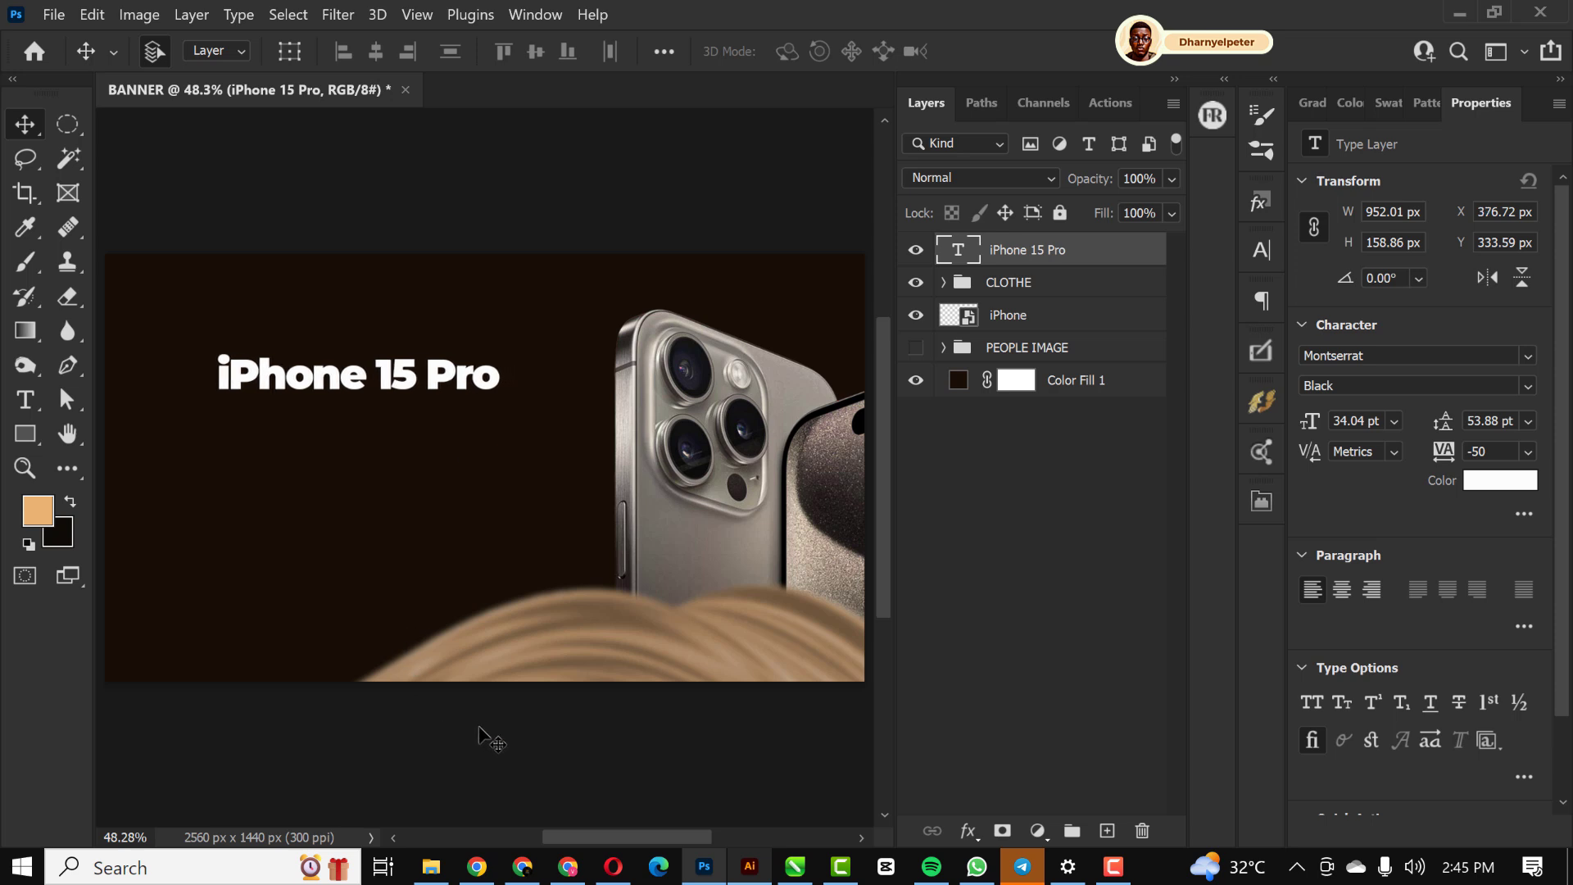
Place the DESCRIPTION image from the IPHONE BANNER RESOURCE FILES folder beneath the title and convert it to a smart object
left_click(432, 867)
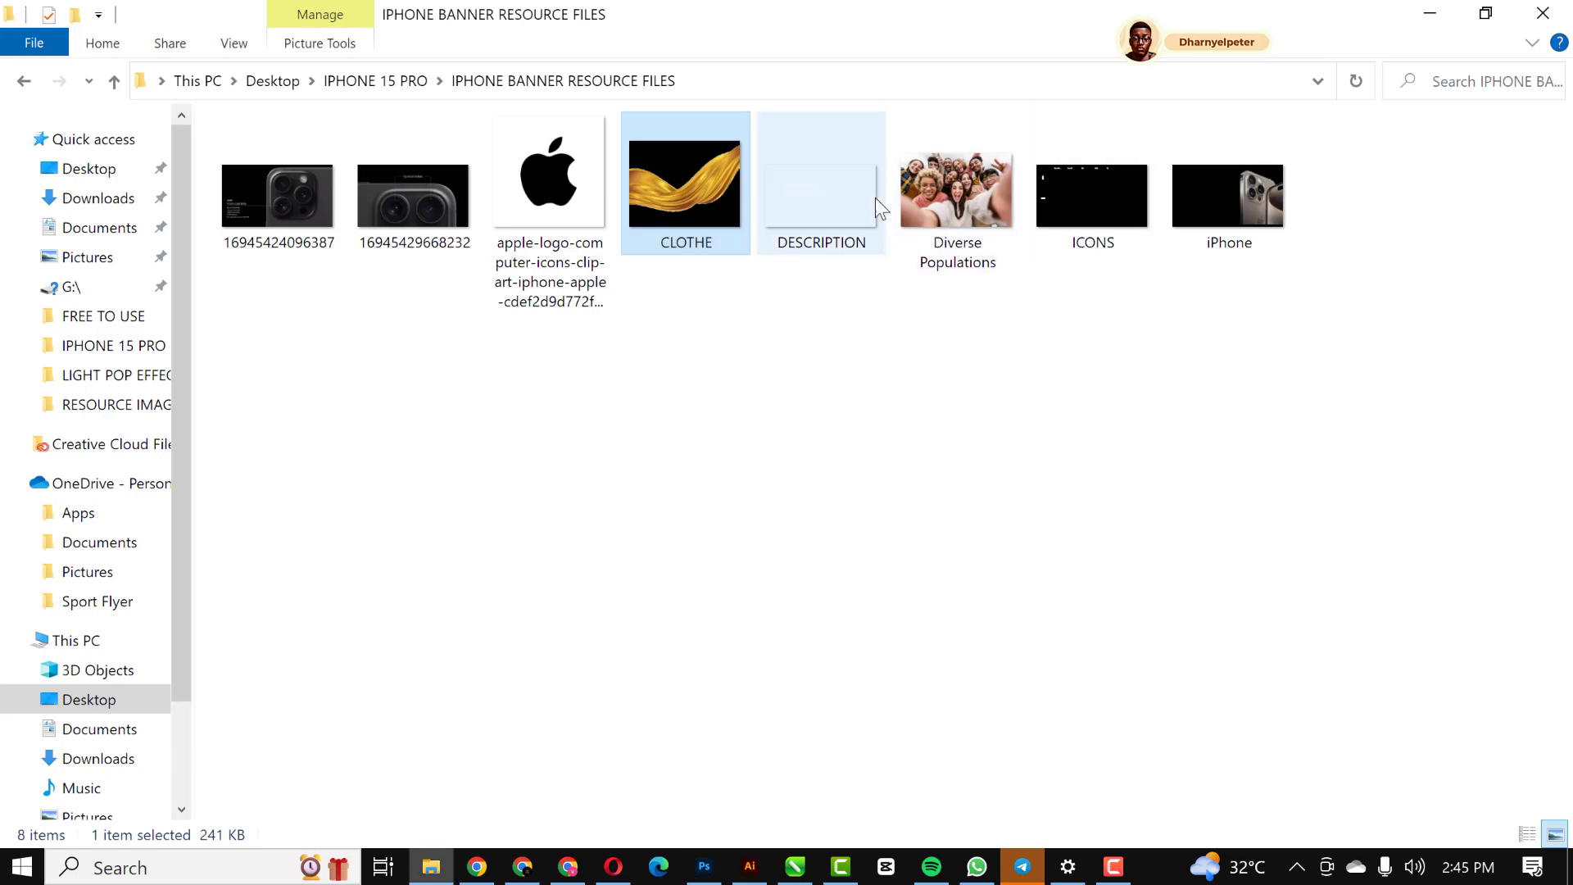
left_click(1076, 207)
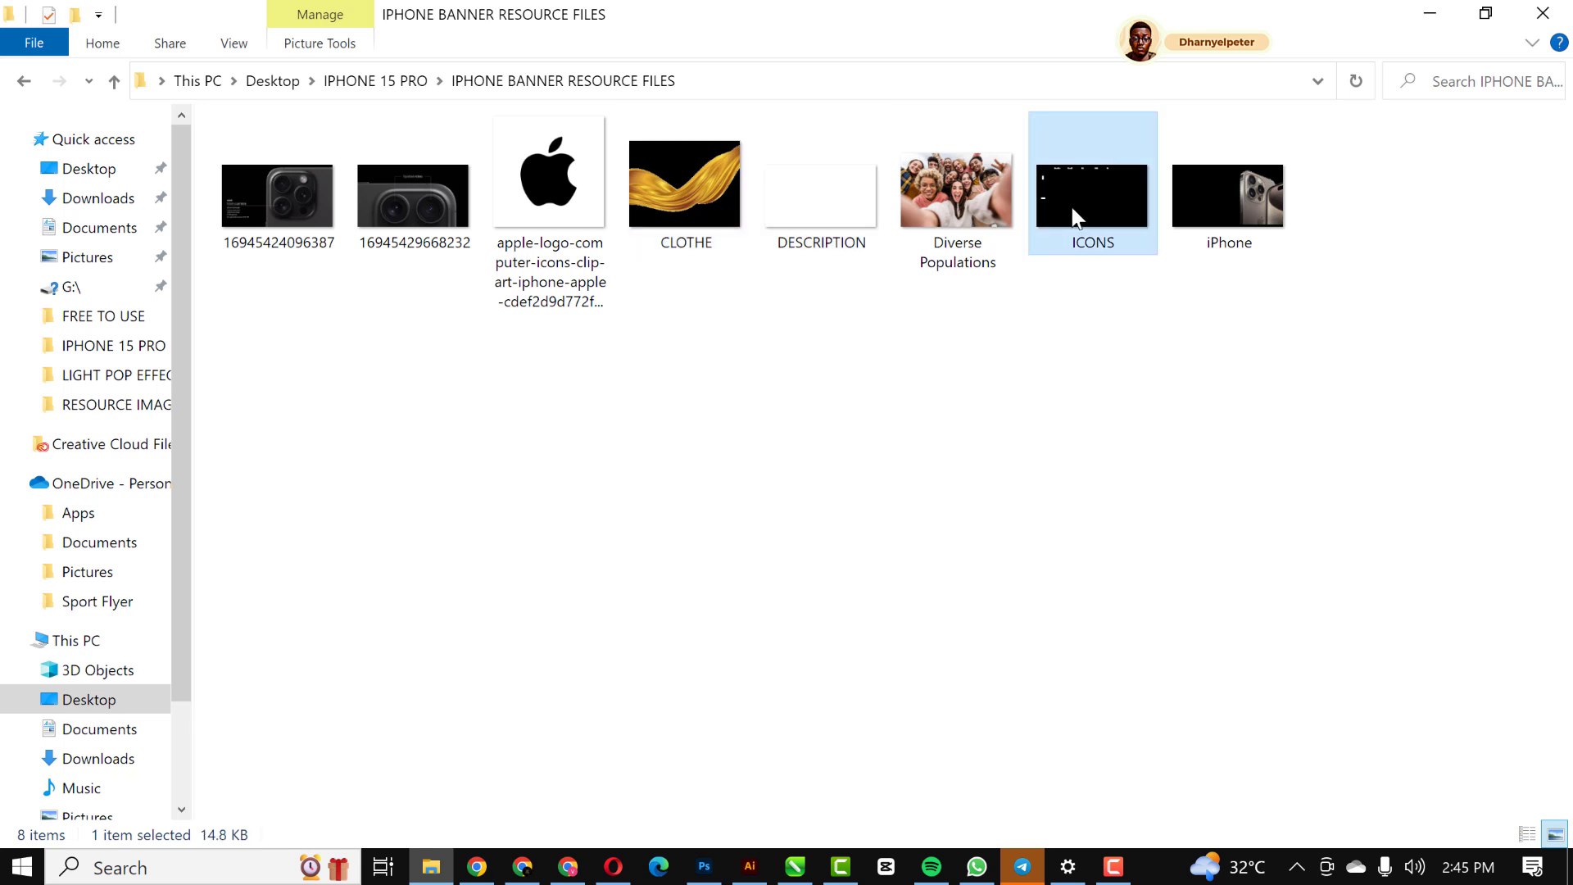
left_click(828, 210)
left_click_drag(827, 209, 319, 456)
key("Return")
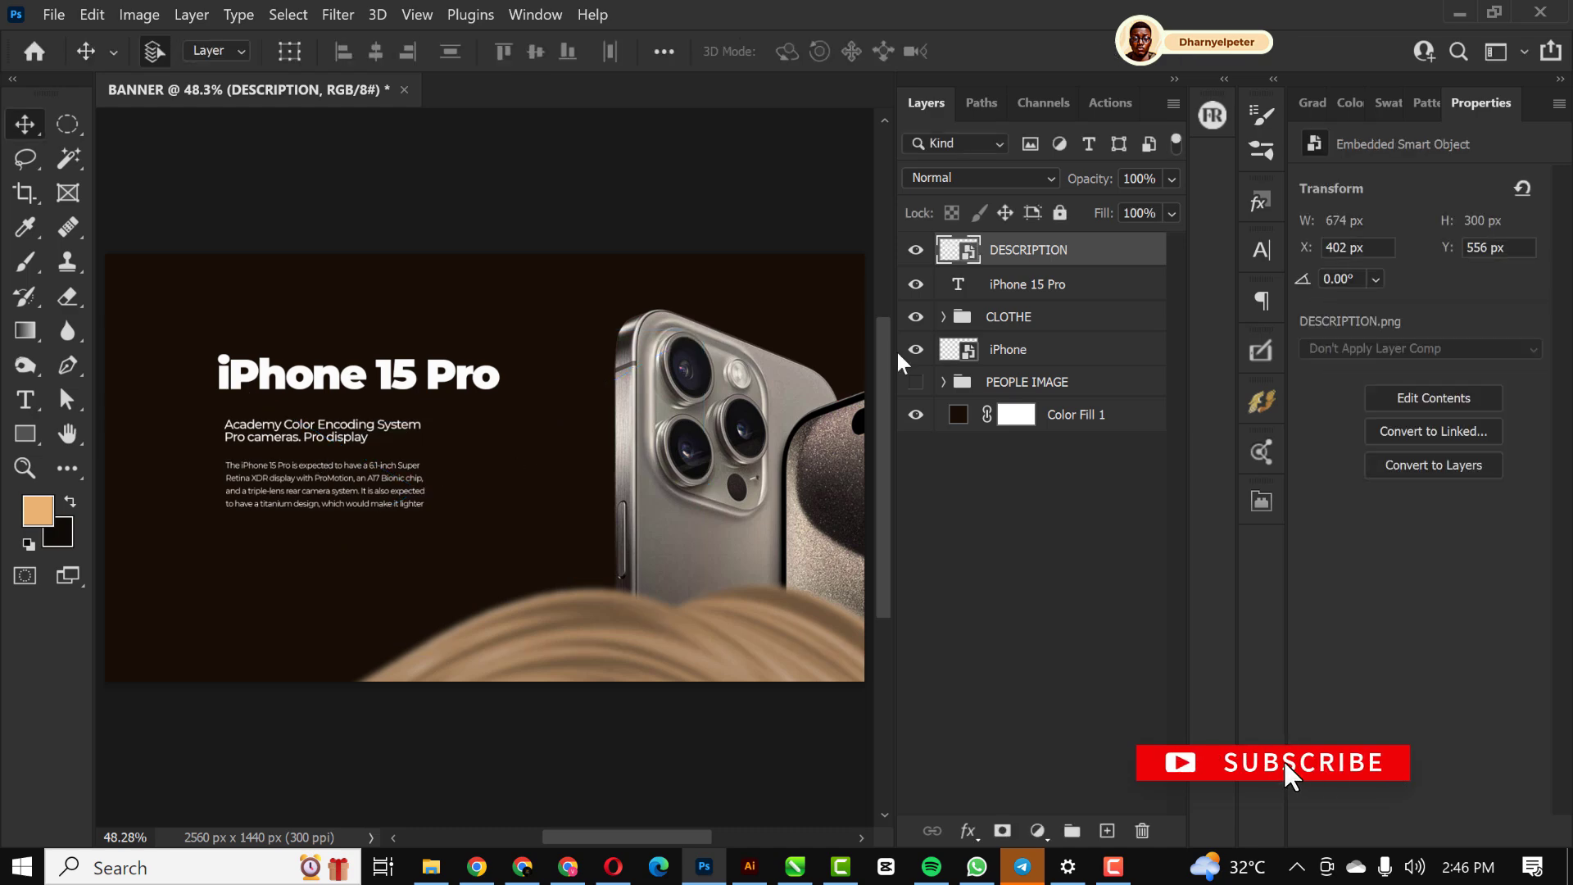
right_click(1099, 262)
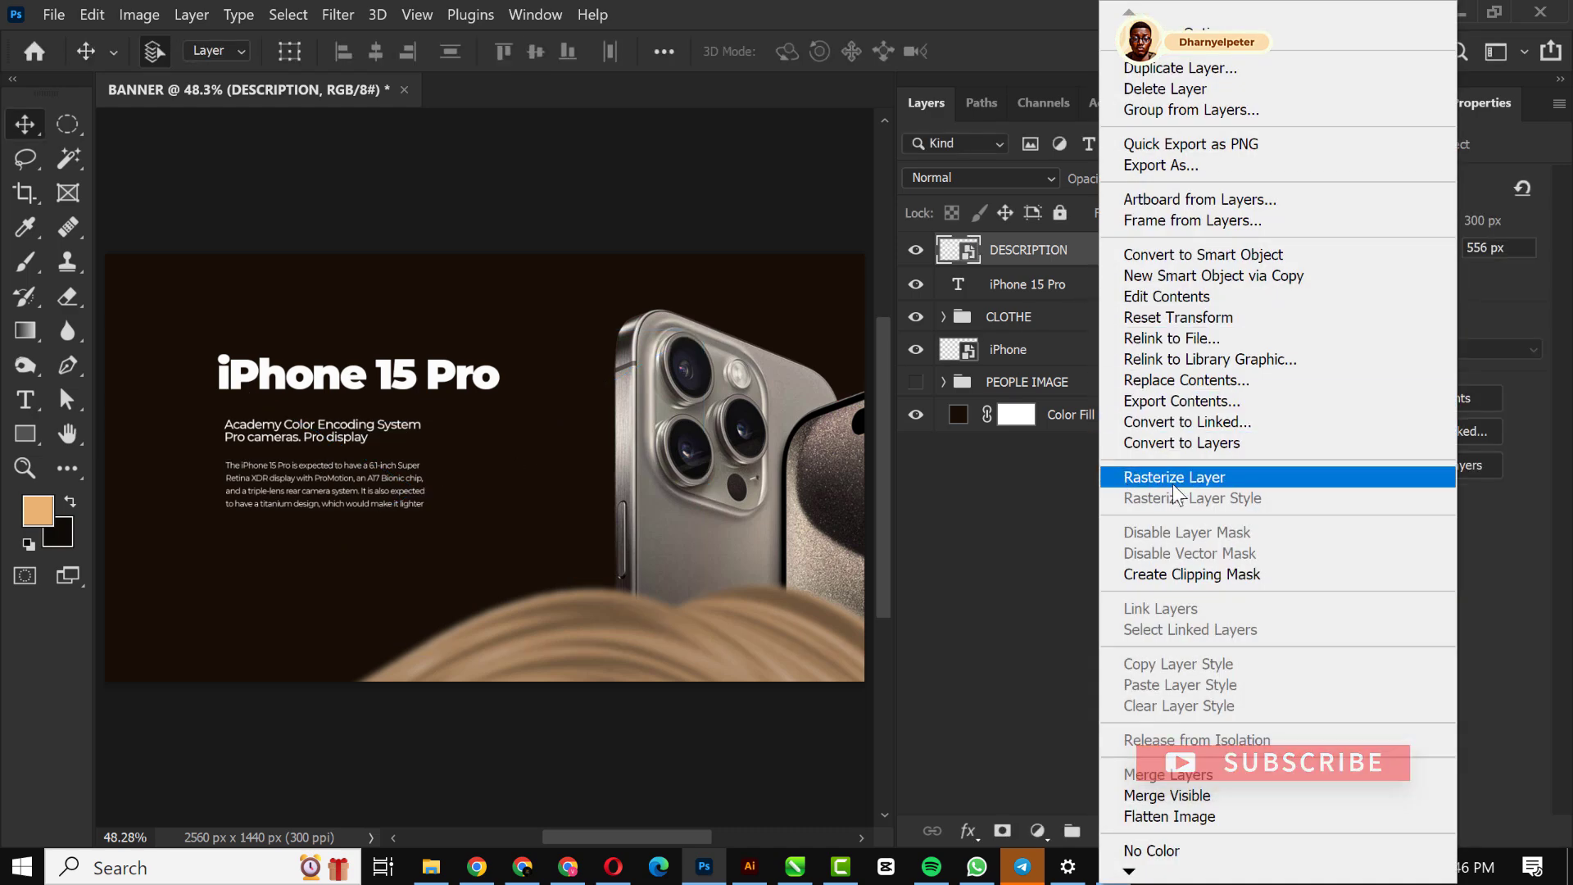
left_click(1229, 256)
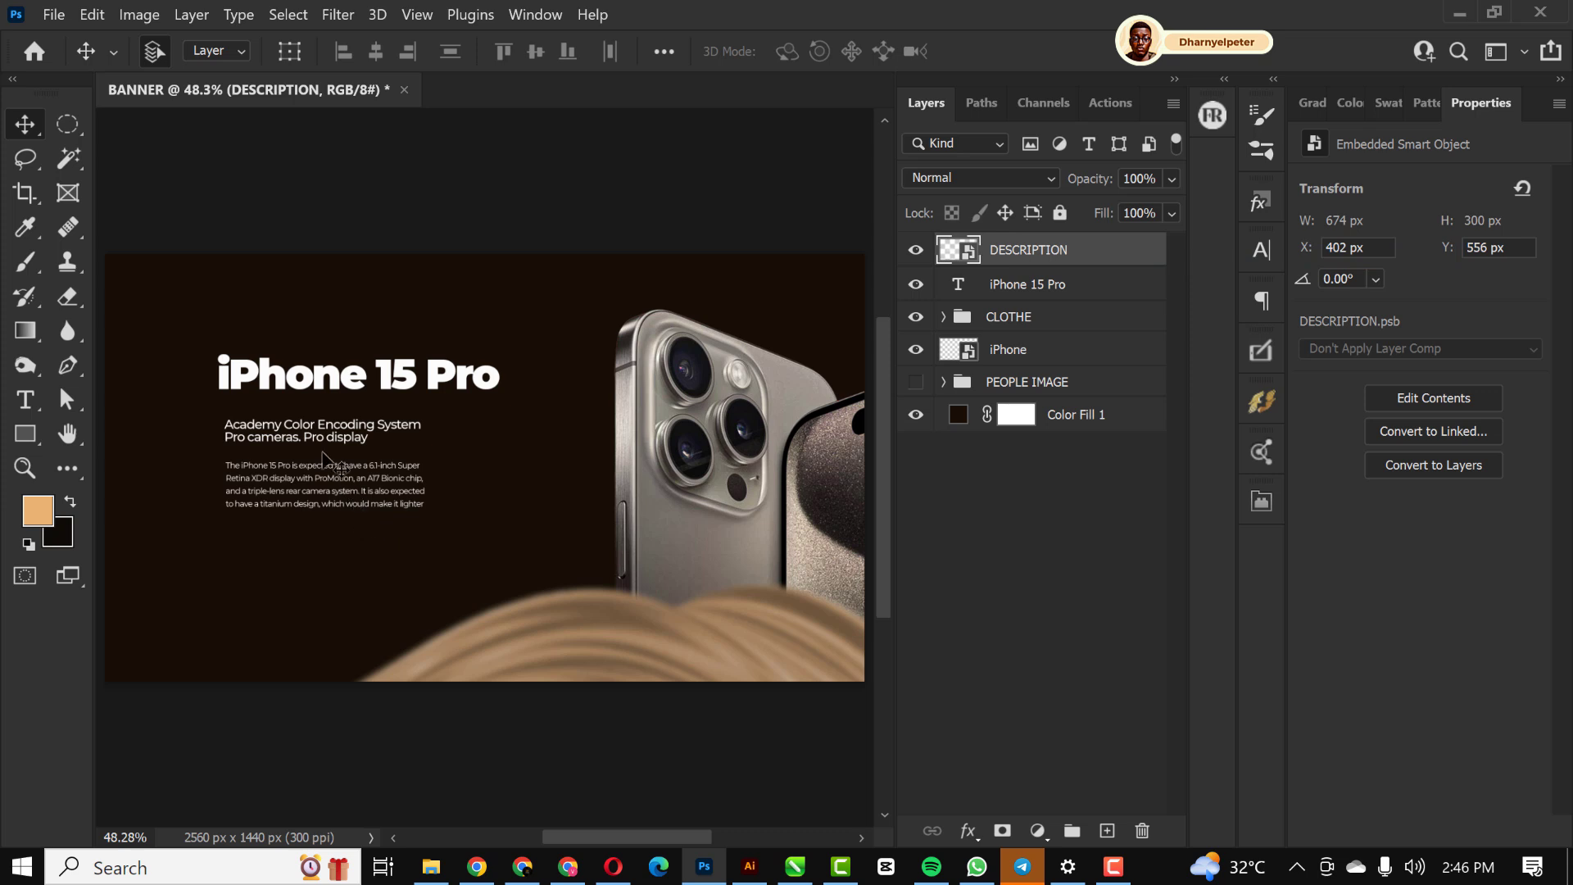
Align the DESCRIPTION layer with the title's left edge and scale it to about 141%, matching the title's width
scroll(312, 440, "up", 2)
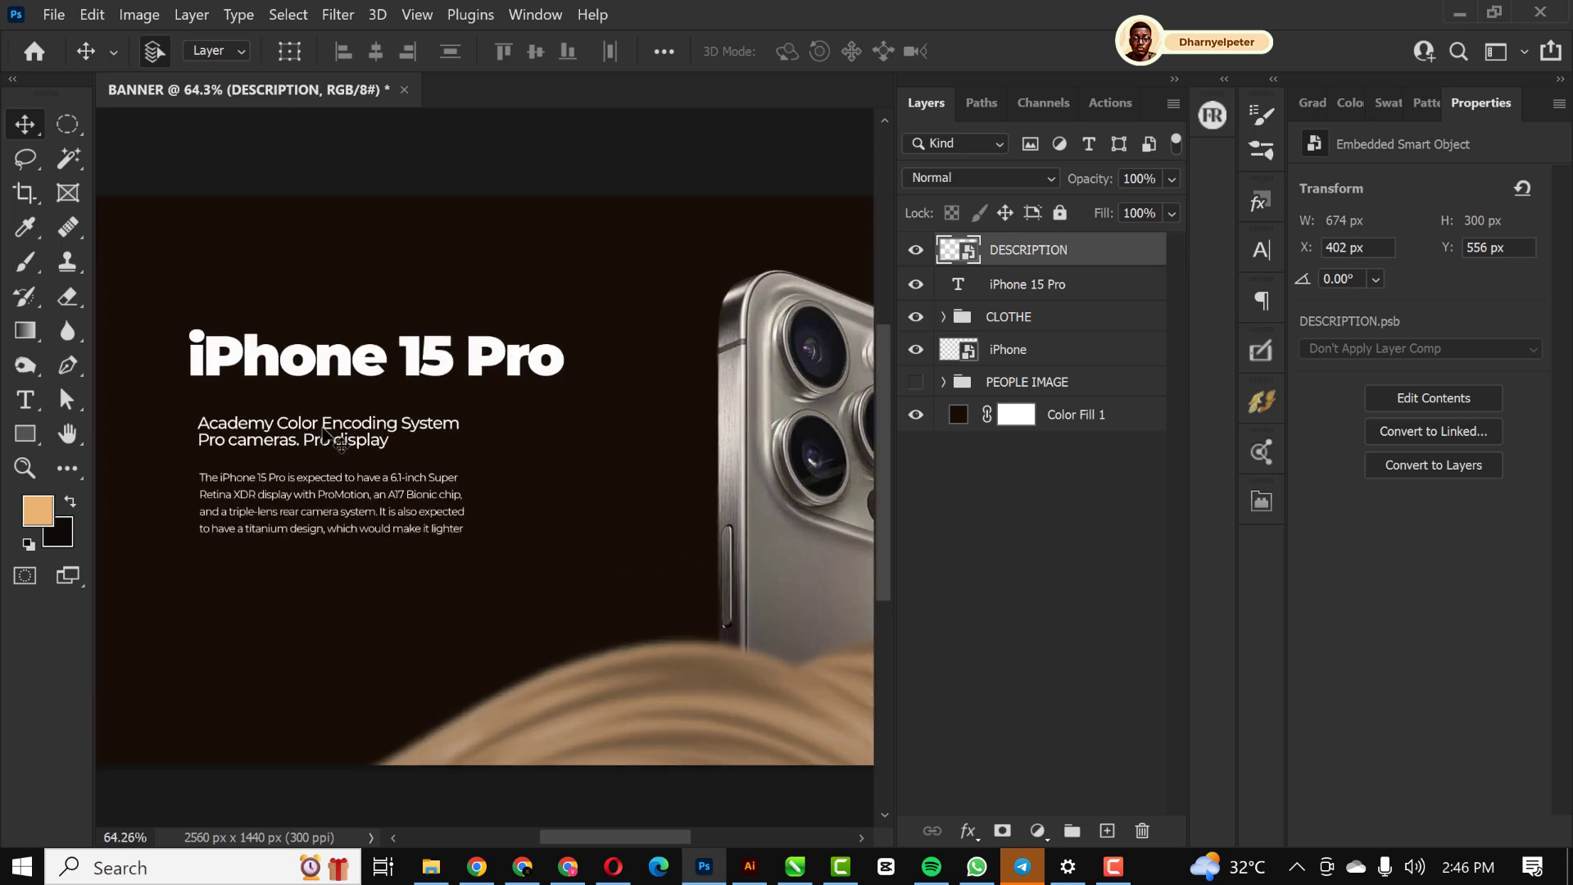
left_click(325, 432)
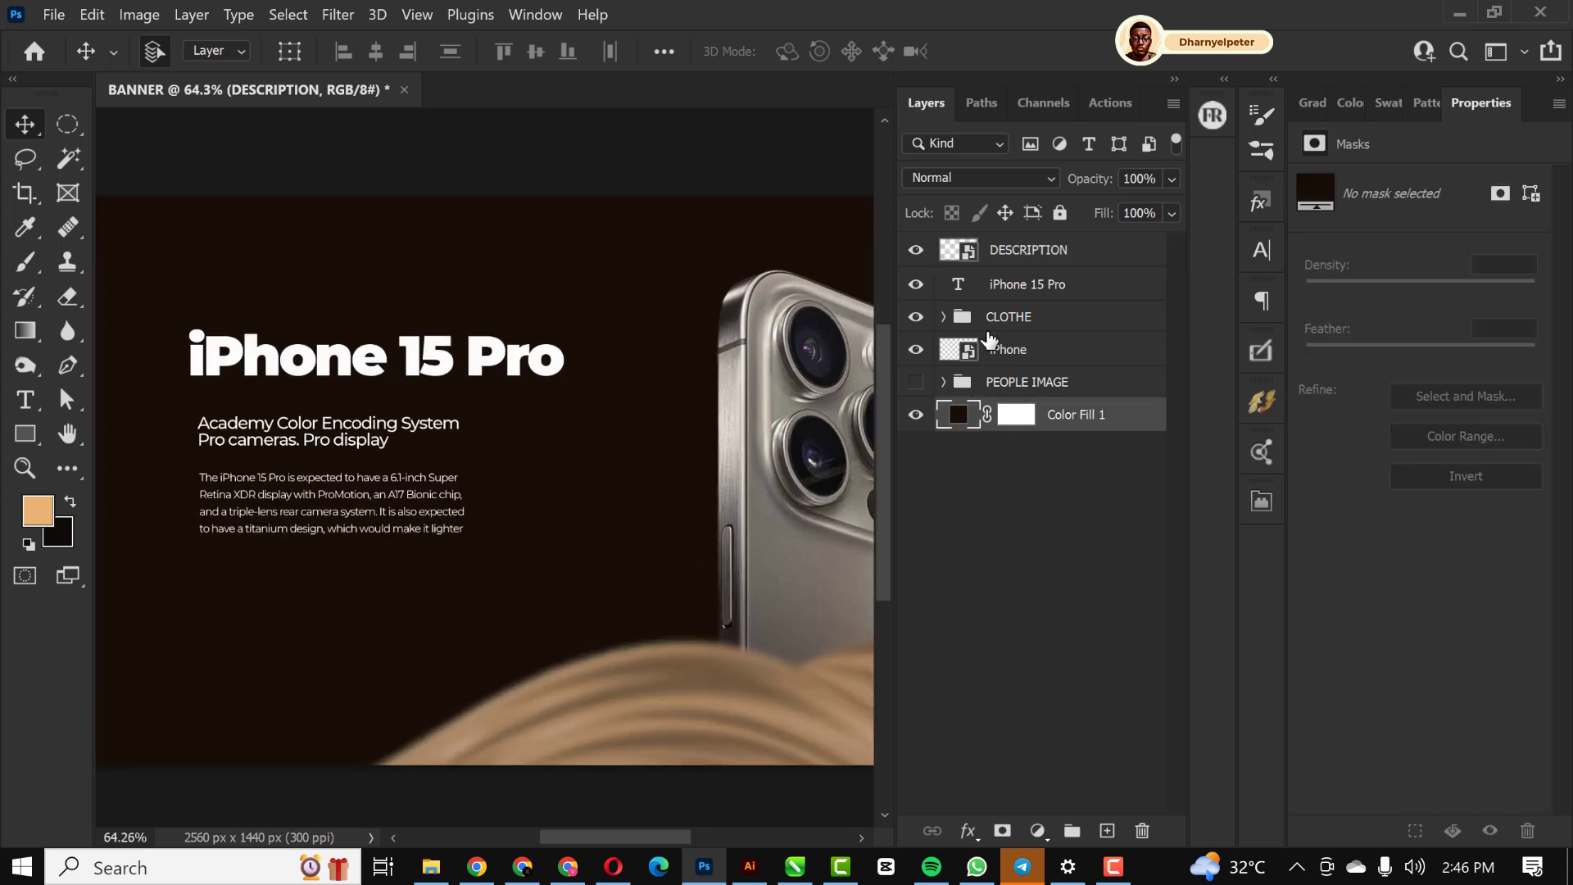
left_click(1073, 260)
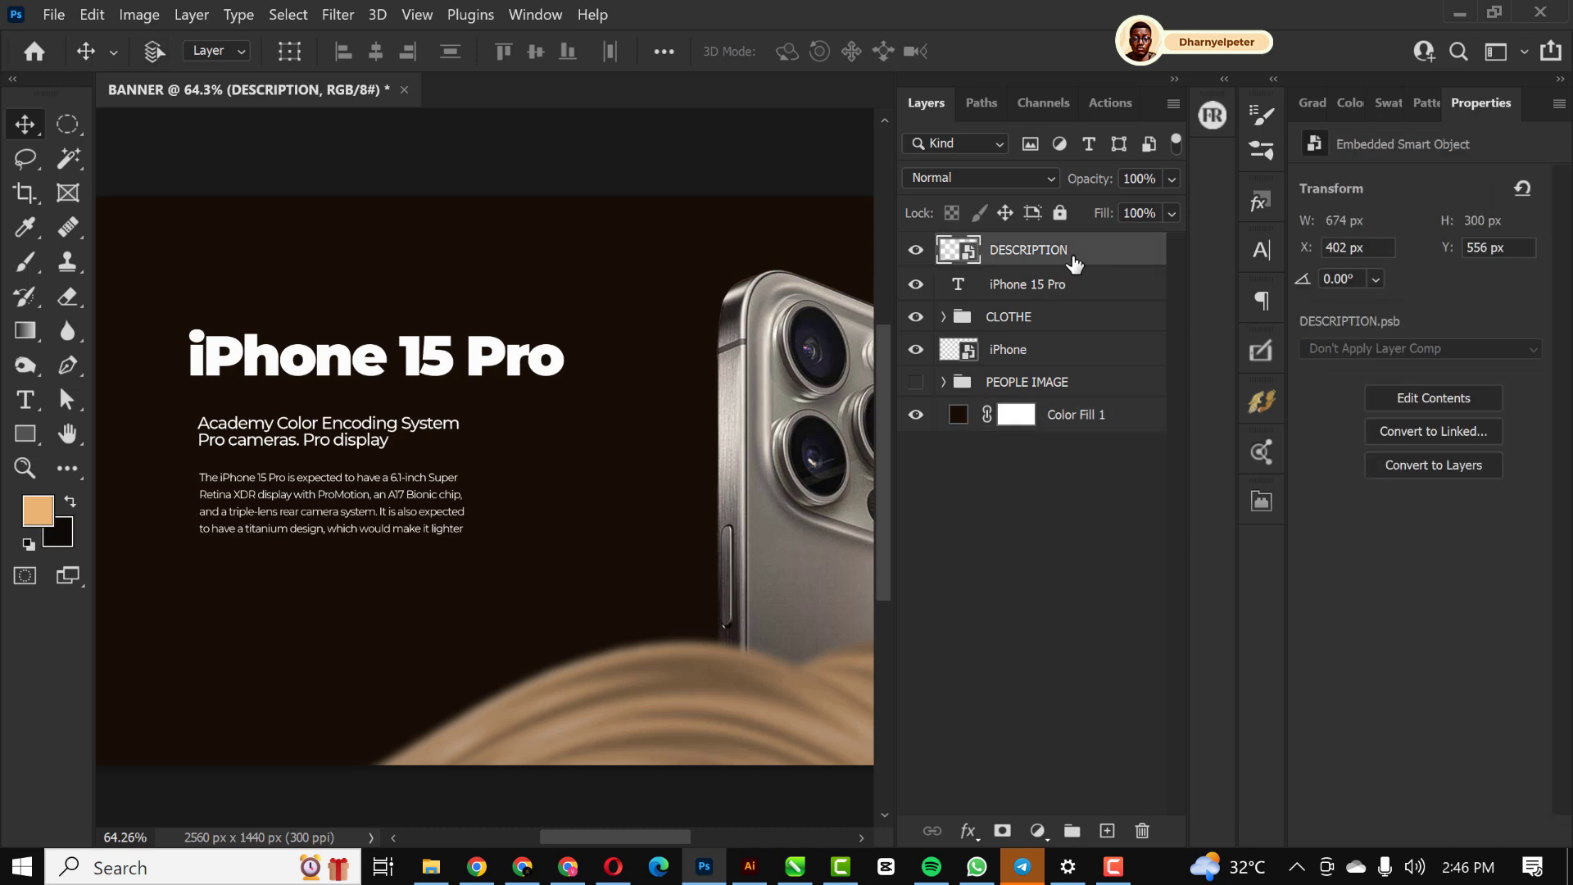
key("ctrl+t")
scroll(245, 443, "up", 3)
scroll(244, 443, "up", 4)
left_click_drag(307, 455, 288, 432)
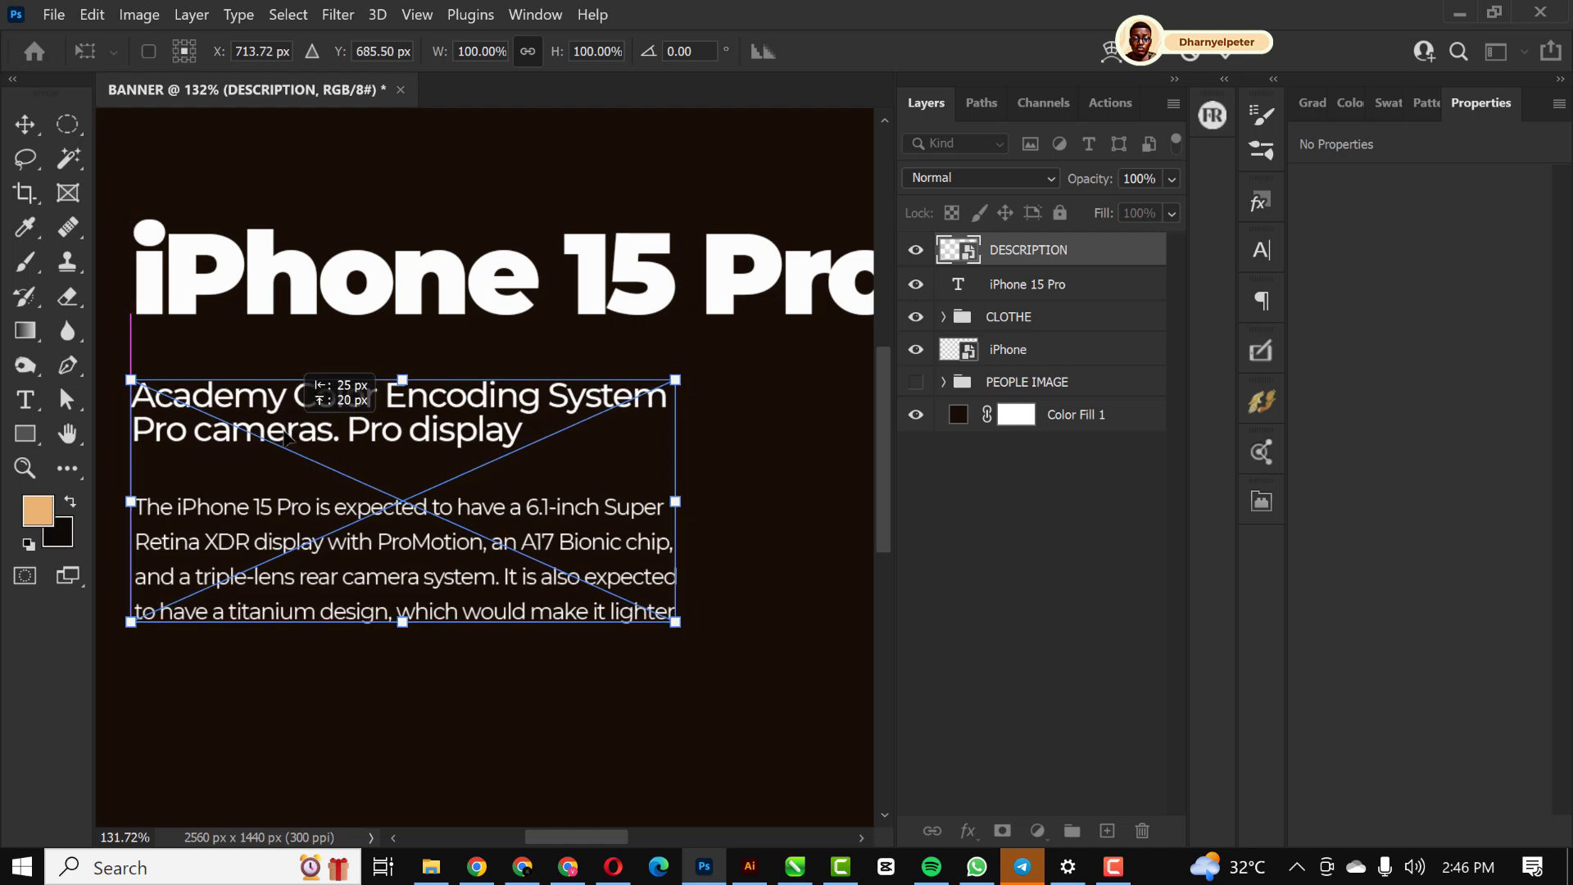
scroll(352, 419, "down", 4)
scroll(353, 420, "down", 1)
left_click_drag(542, 542, 651, 632)
key("Return")
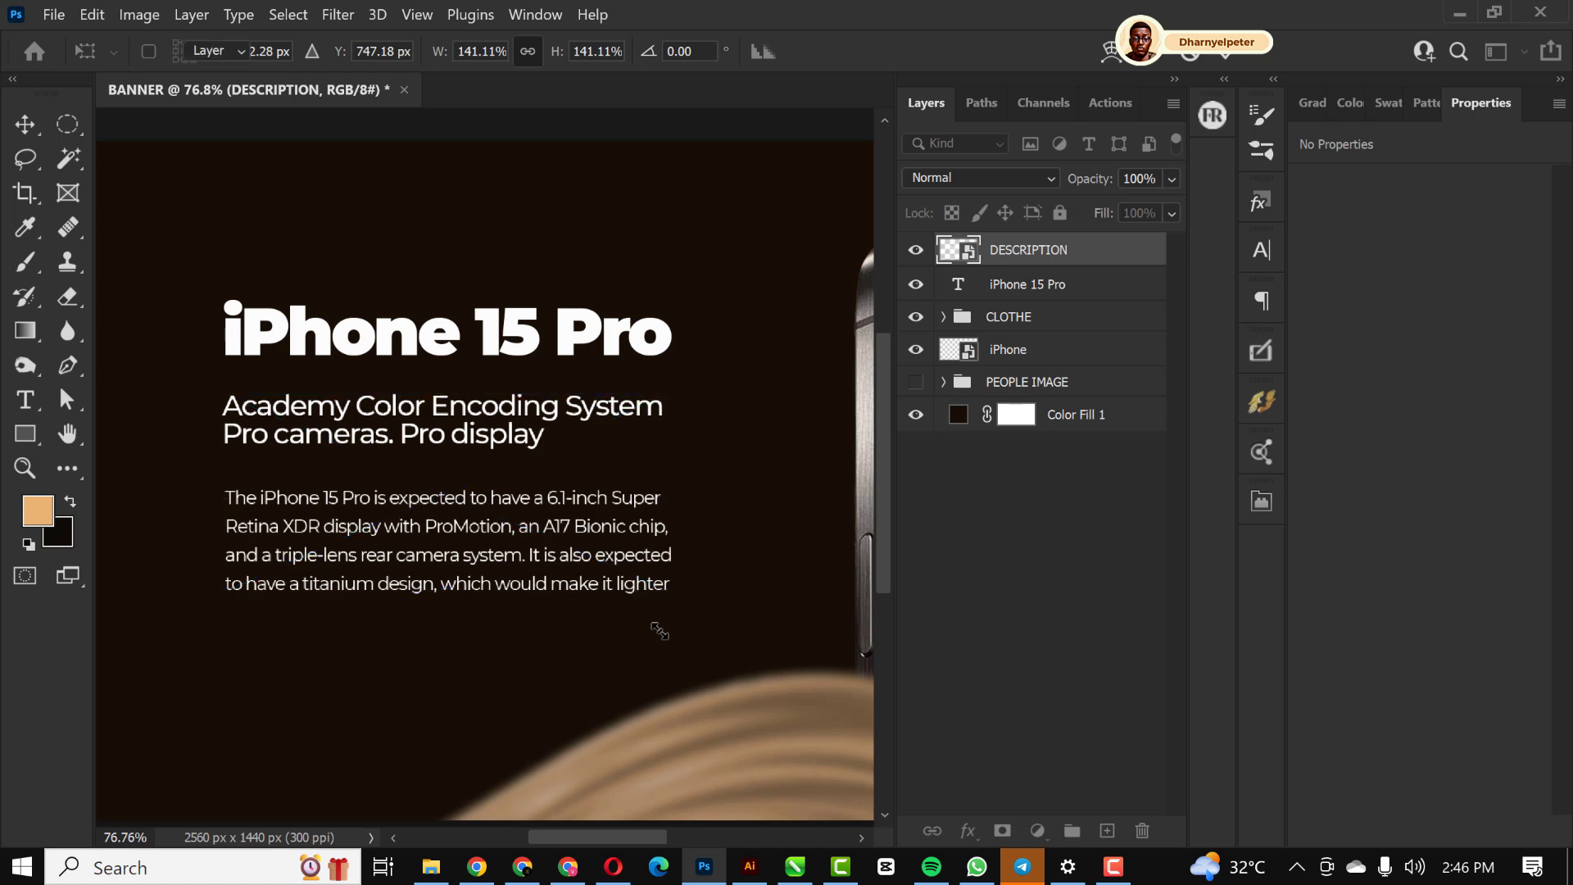
Nudge the DESCRIPTION layer up close beneath the title, to a Y position of 494 px
scroll(584, 456, "down", 5)
scroll(584, 457, "down", 2)
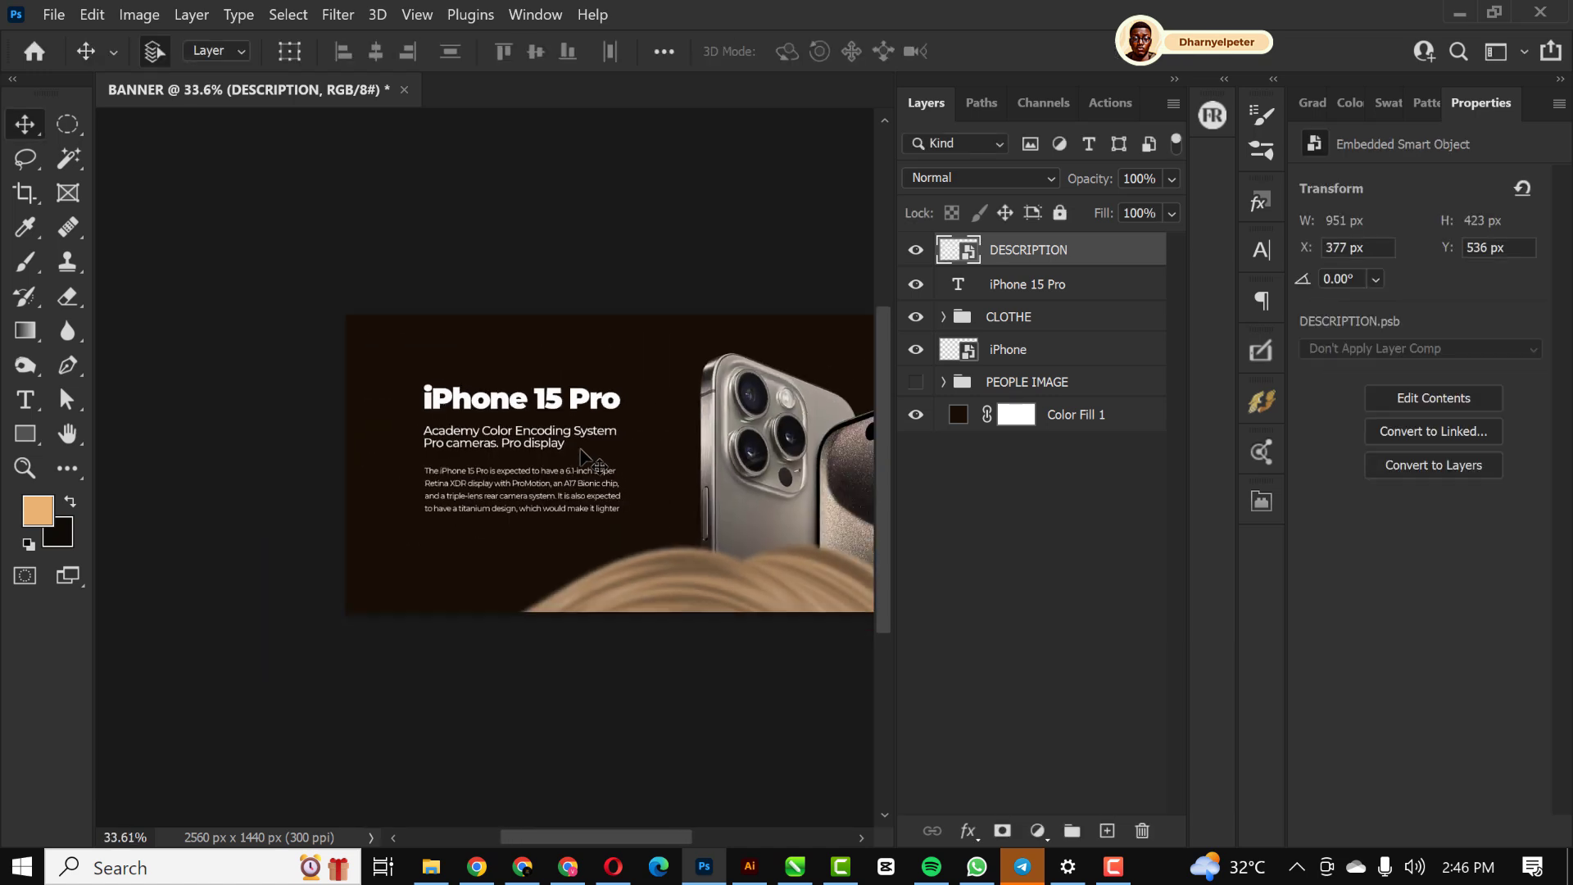
key("Up")
key("Up")
key("Up")
key("Up")
key("Up")
key("Up")
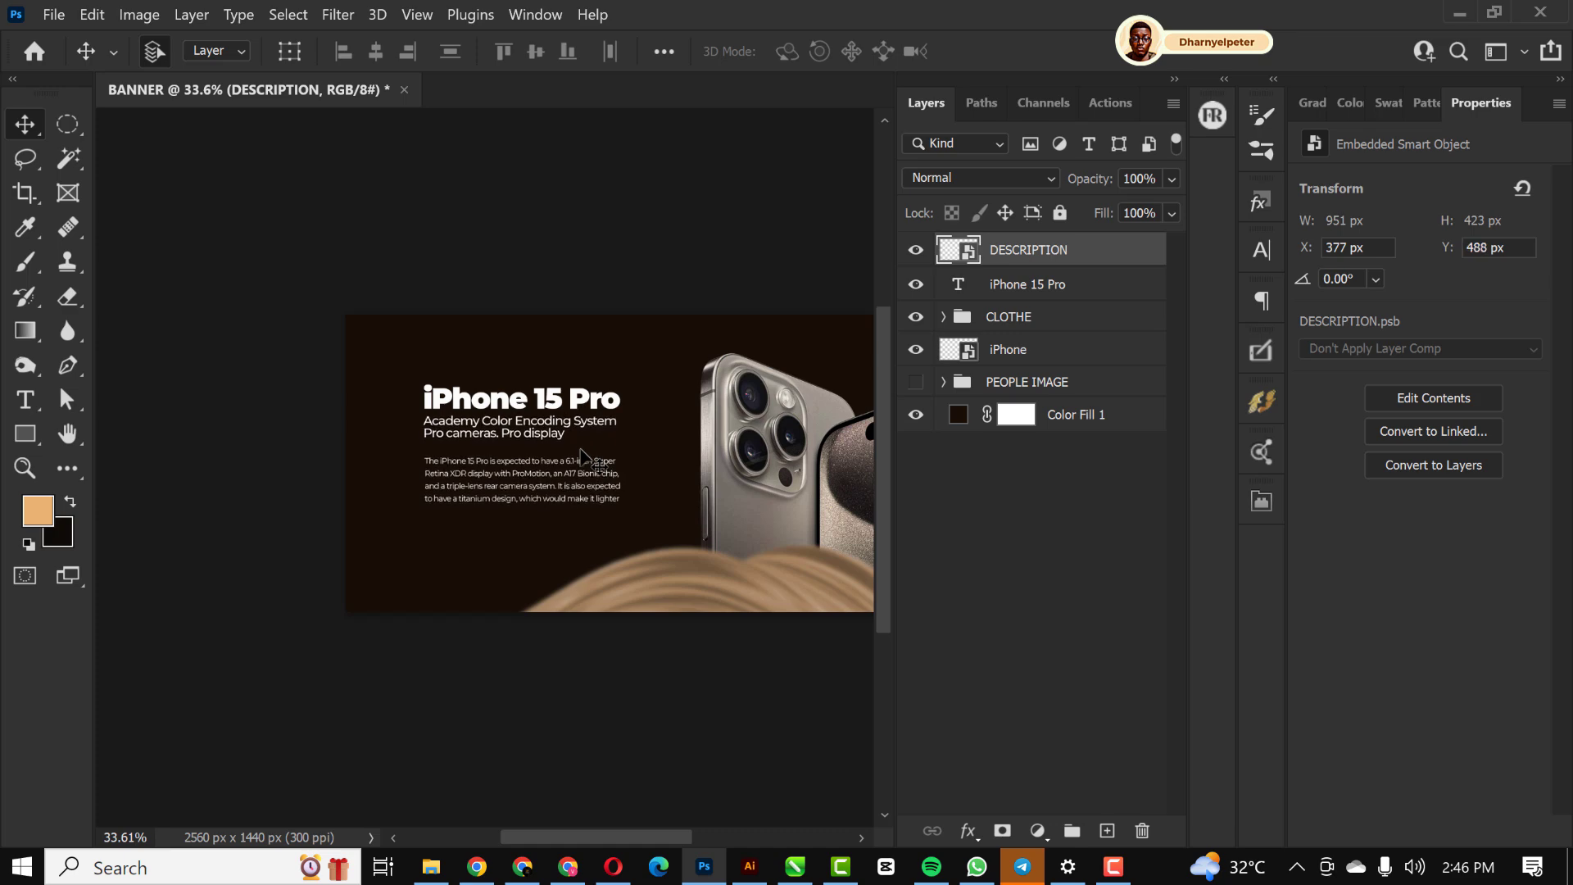
scroll(560, 434, "up", 3)
scroll(459, 420, "down", 3)
scroll(456, 414, "up", 3)
scroll(456, 414, "down", 4)
scroll(455, 413, "up", 4)
scroll(475, 459, "down", 2)
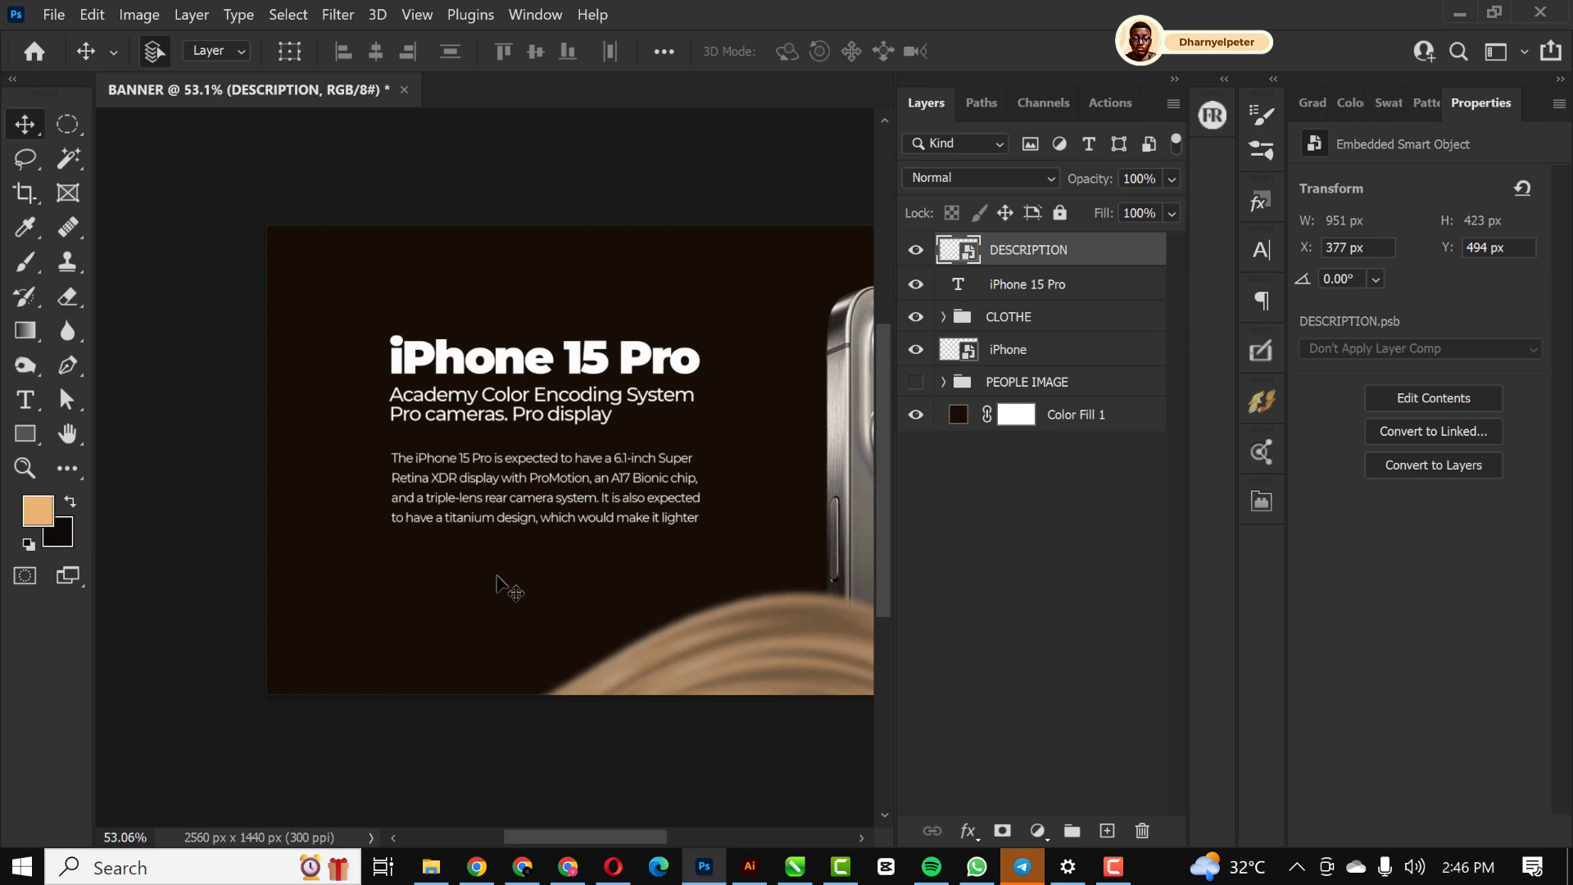
Show the rulers and place a vertical guide just left of the text block, at about 350 px
scroll(520, 334, "down", 1)
scroll(520, 334, "up", 2)
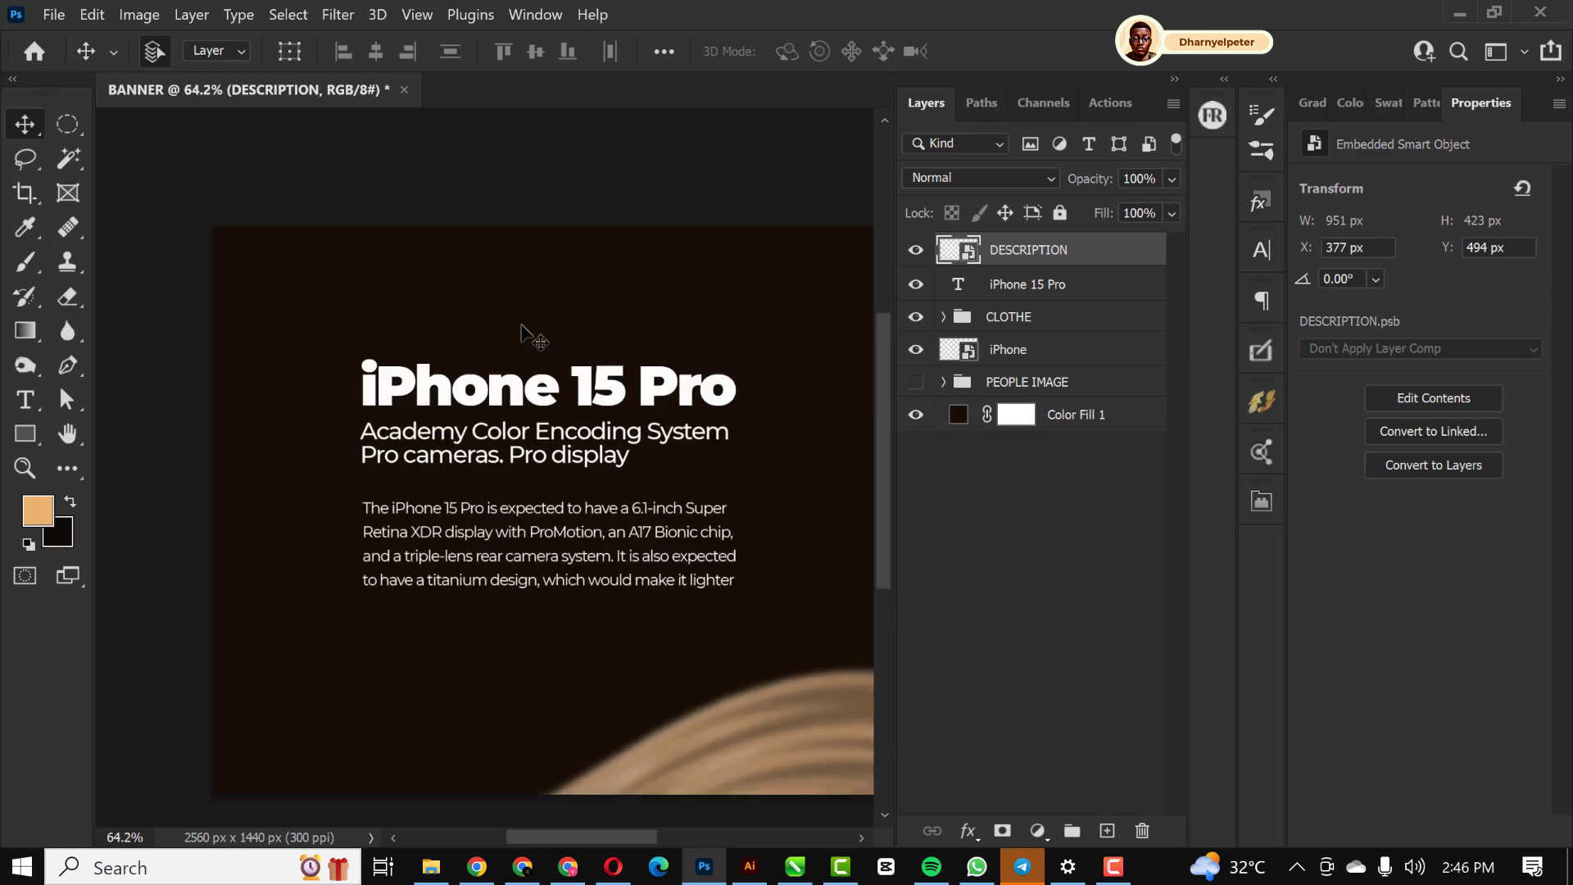
scroll(492, 336, "down", 4)
scroll(472, 336, "down", 1)
scroll(228, 399, "up", 5)
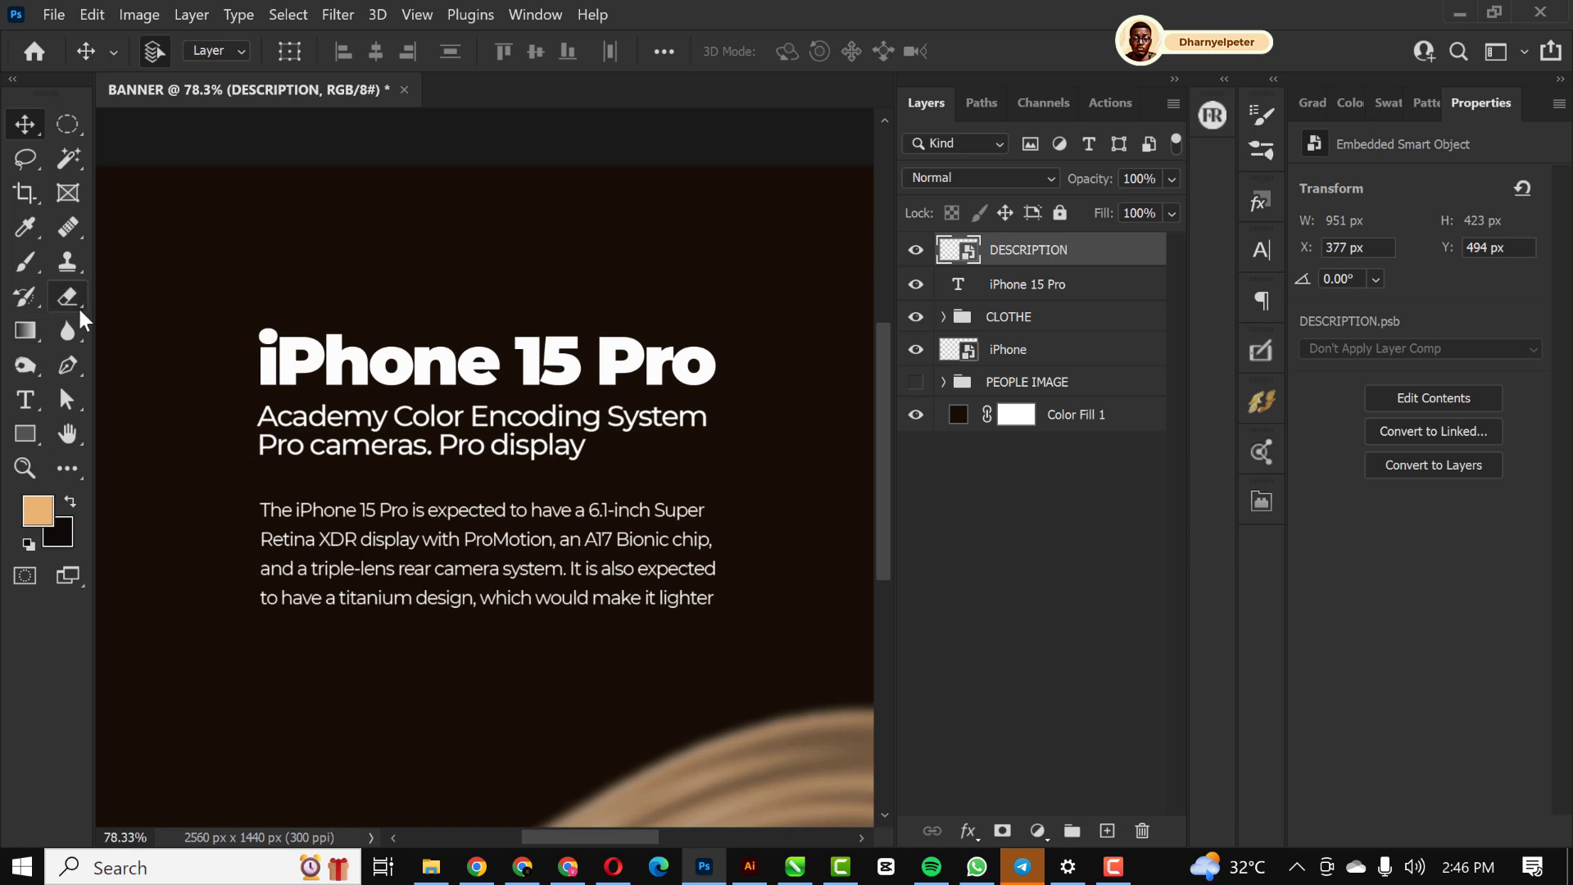
key("ctrl+r")
left_click_drag(111, 273, 263, 288)
scroll(496, 414, "down", 2)
scroll(496, 413, "up", 1)
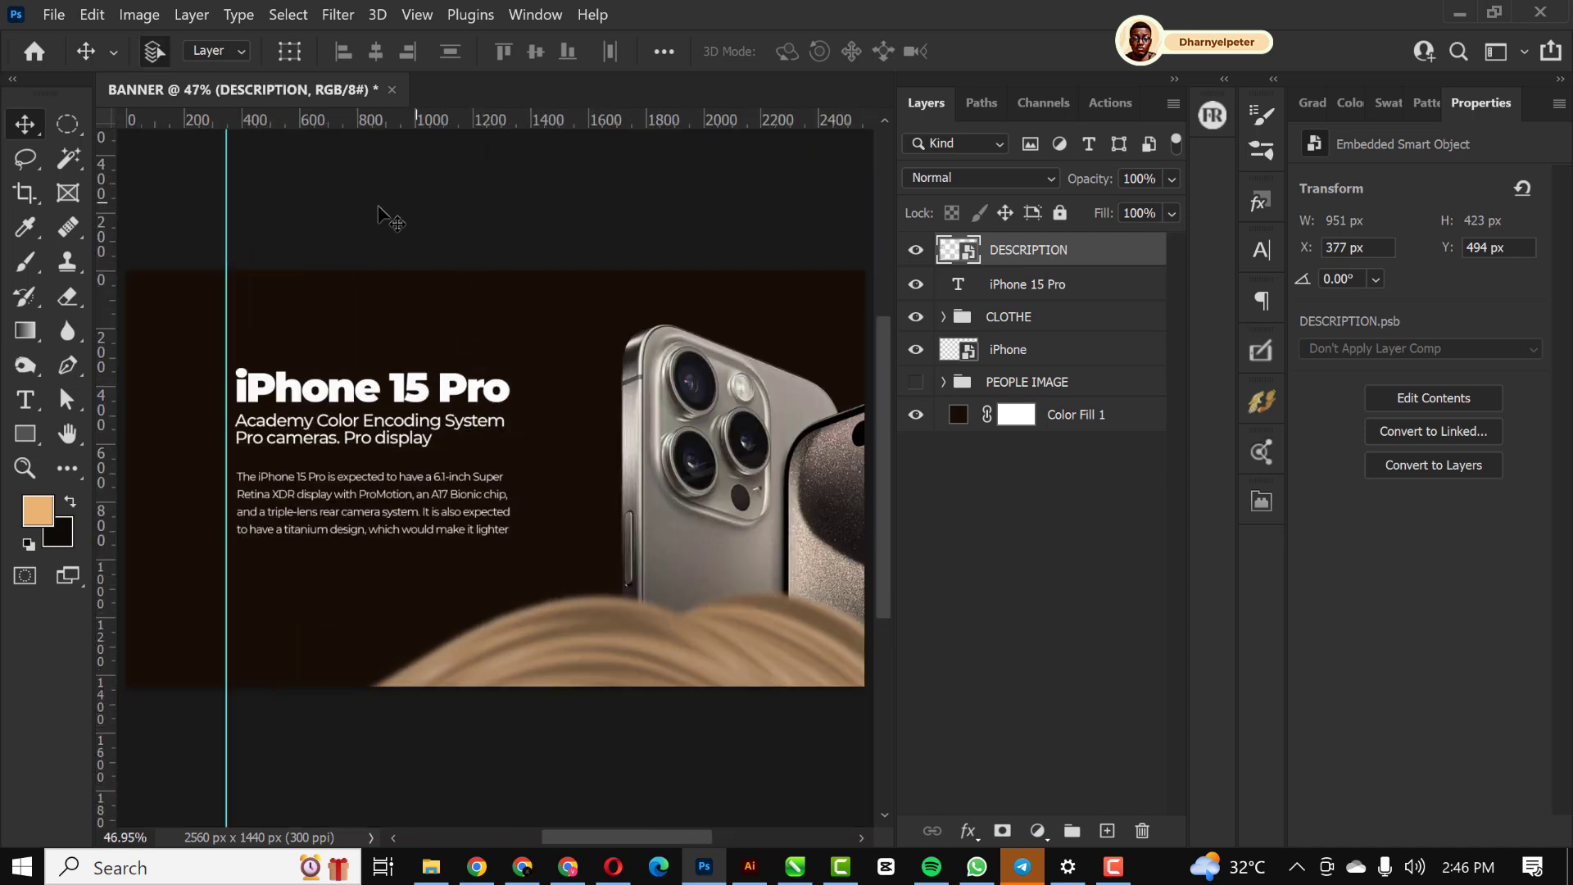
Remove the vertical guide from the canvas and reselect the DESCRIPTION layer
left_click(223, 250)
scroll(292, 254, "left", 2)
left_click_drag(320, 238, 57, 219)
scroll(385, 400, "right", 2)
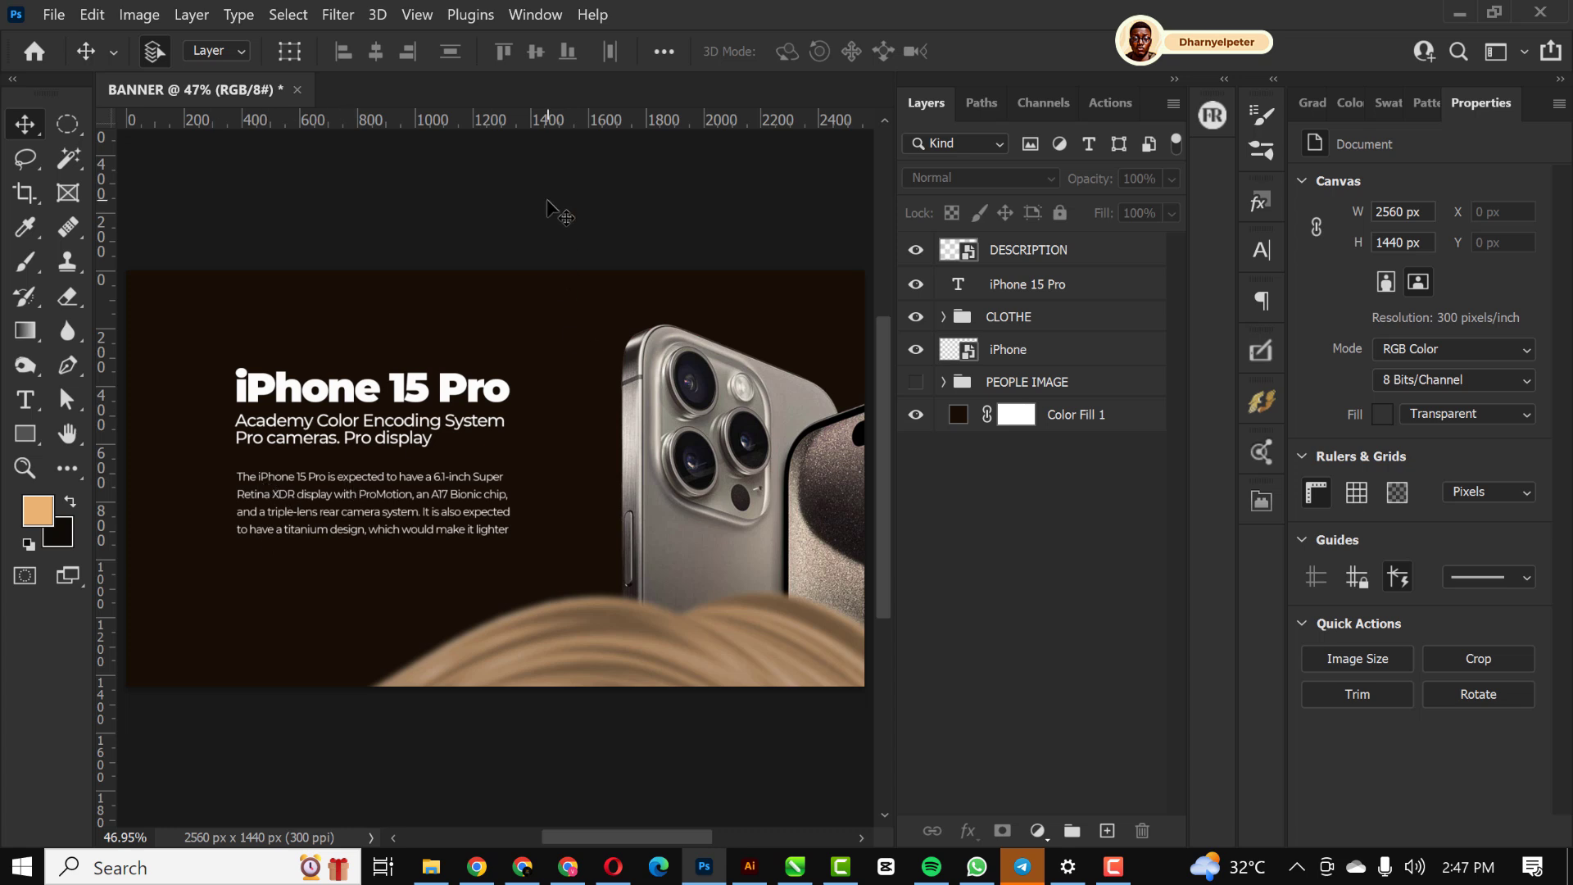
left_click(1108, 262)
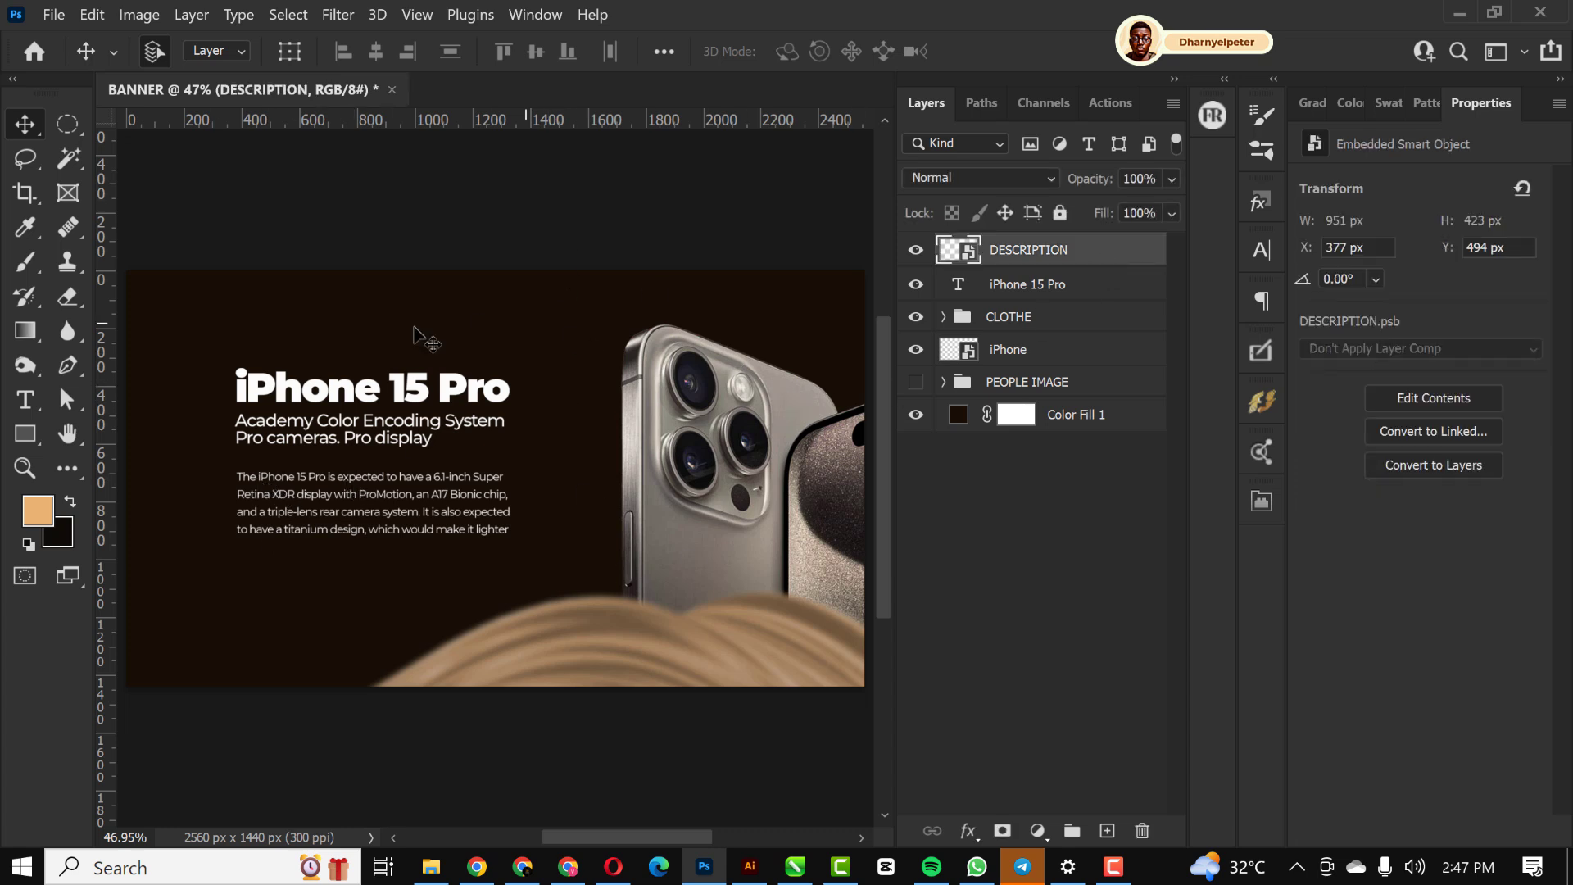
Place the ICONS image from the IPHONE BANNER RESOURCE FILES folder on the banner, scaled to 141.01%
scroll(639, 439, "down", 1)
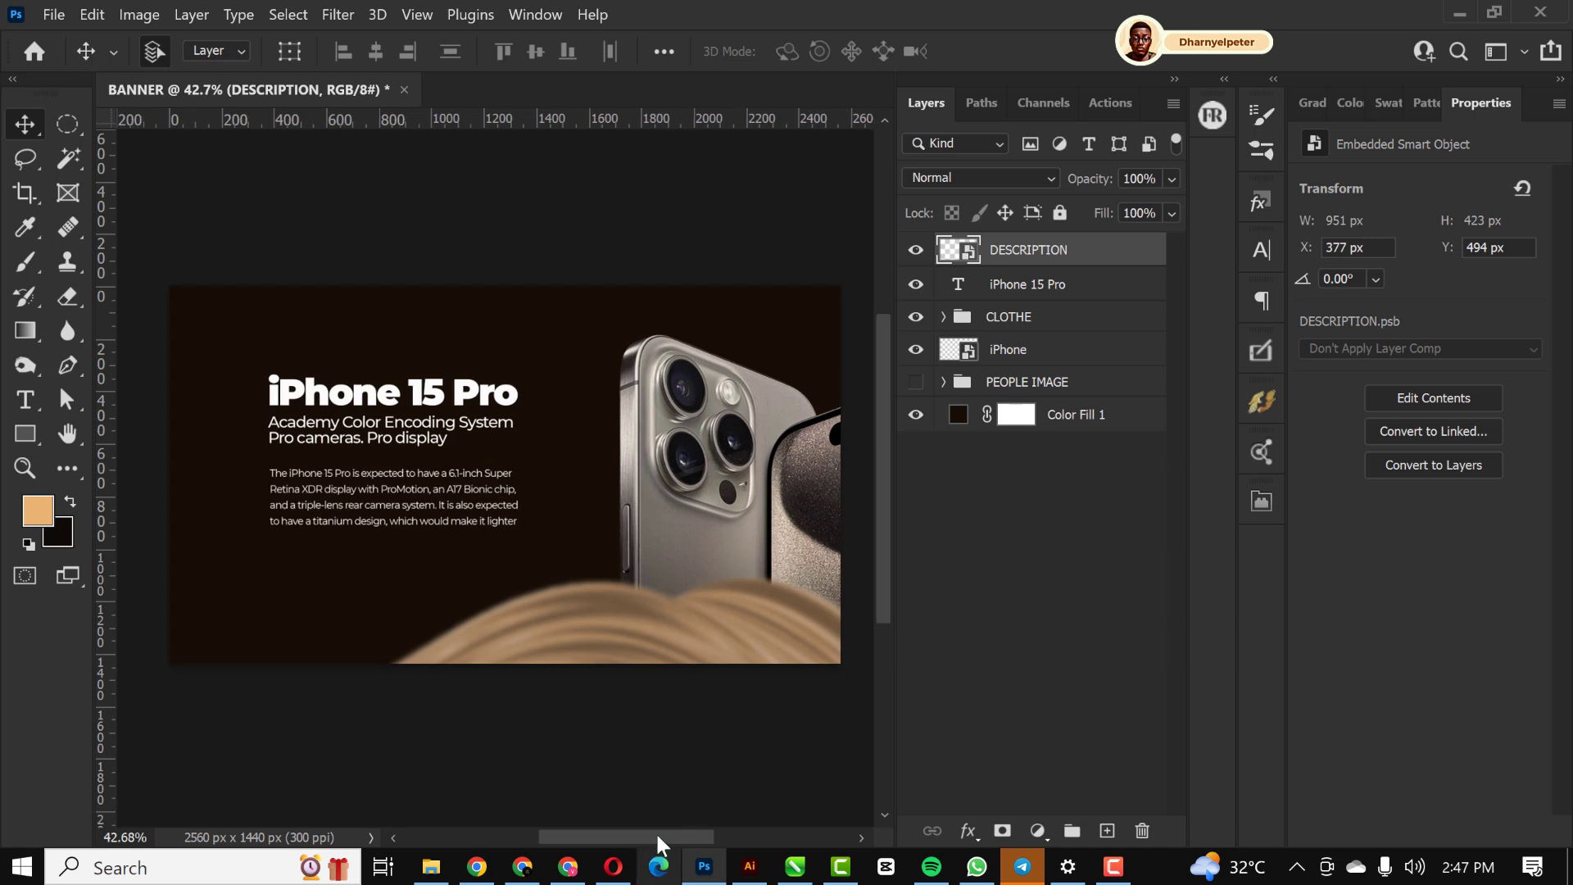
left_click(431, 867)
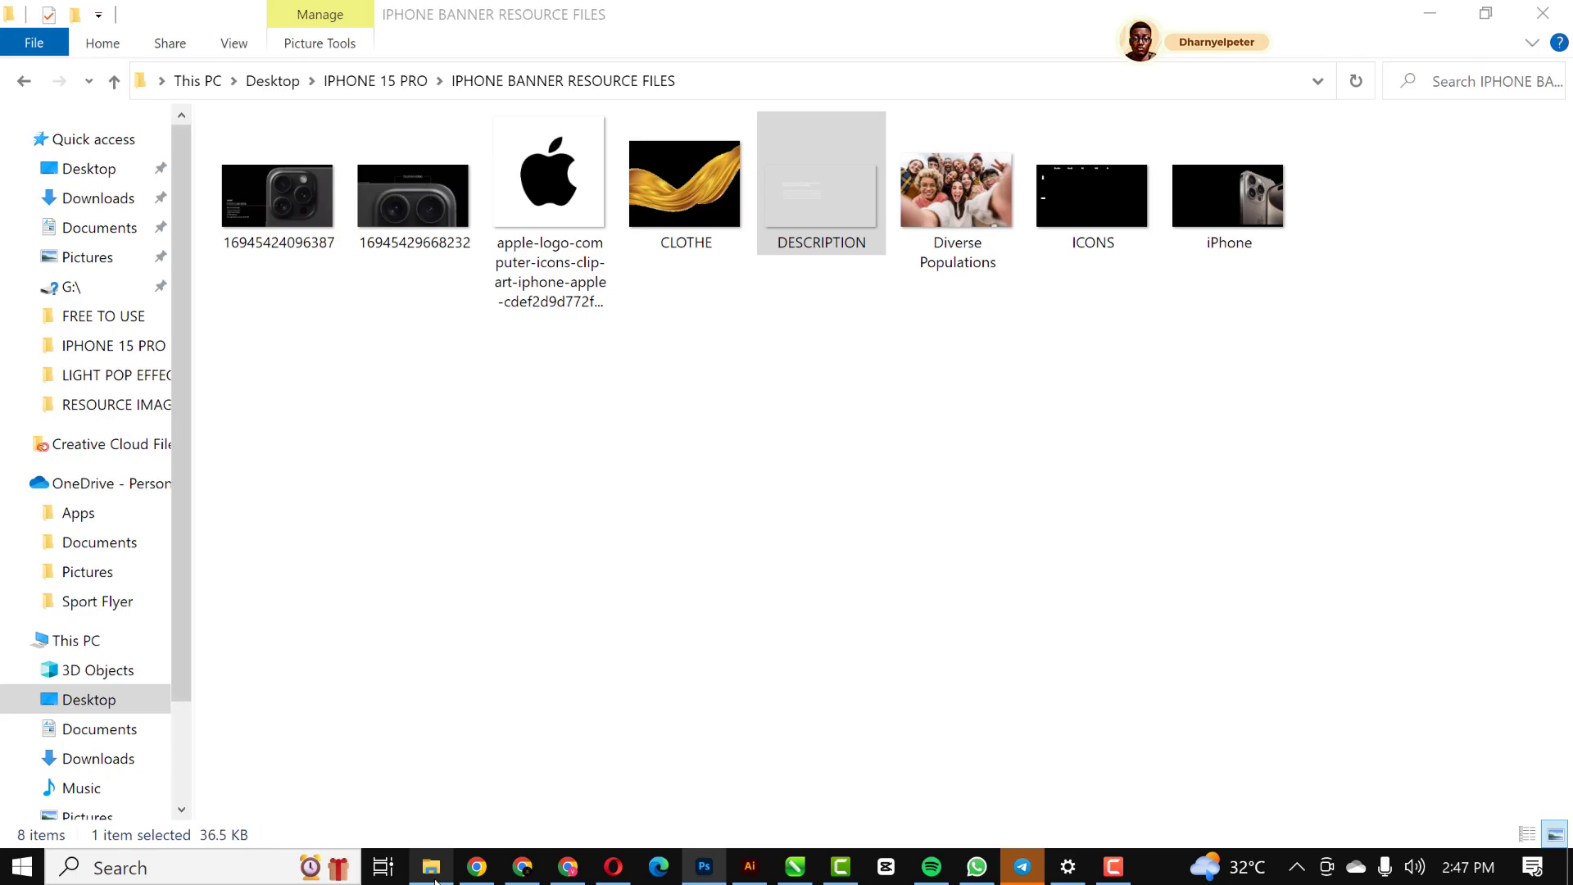
left_click(1093, 221)
left_click_drag(1093, 210, 452, 444)
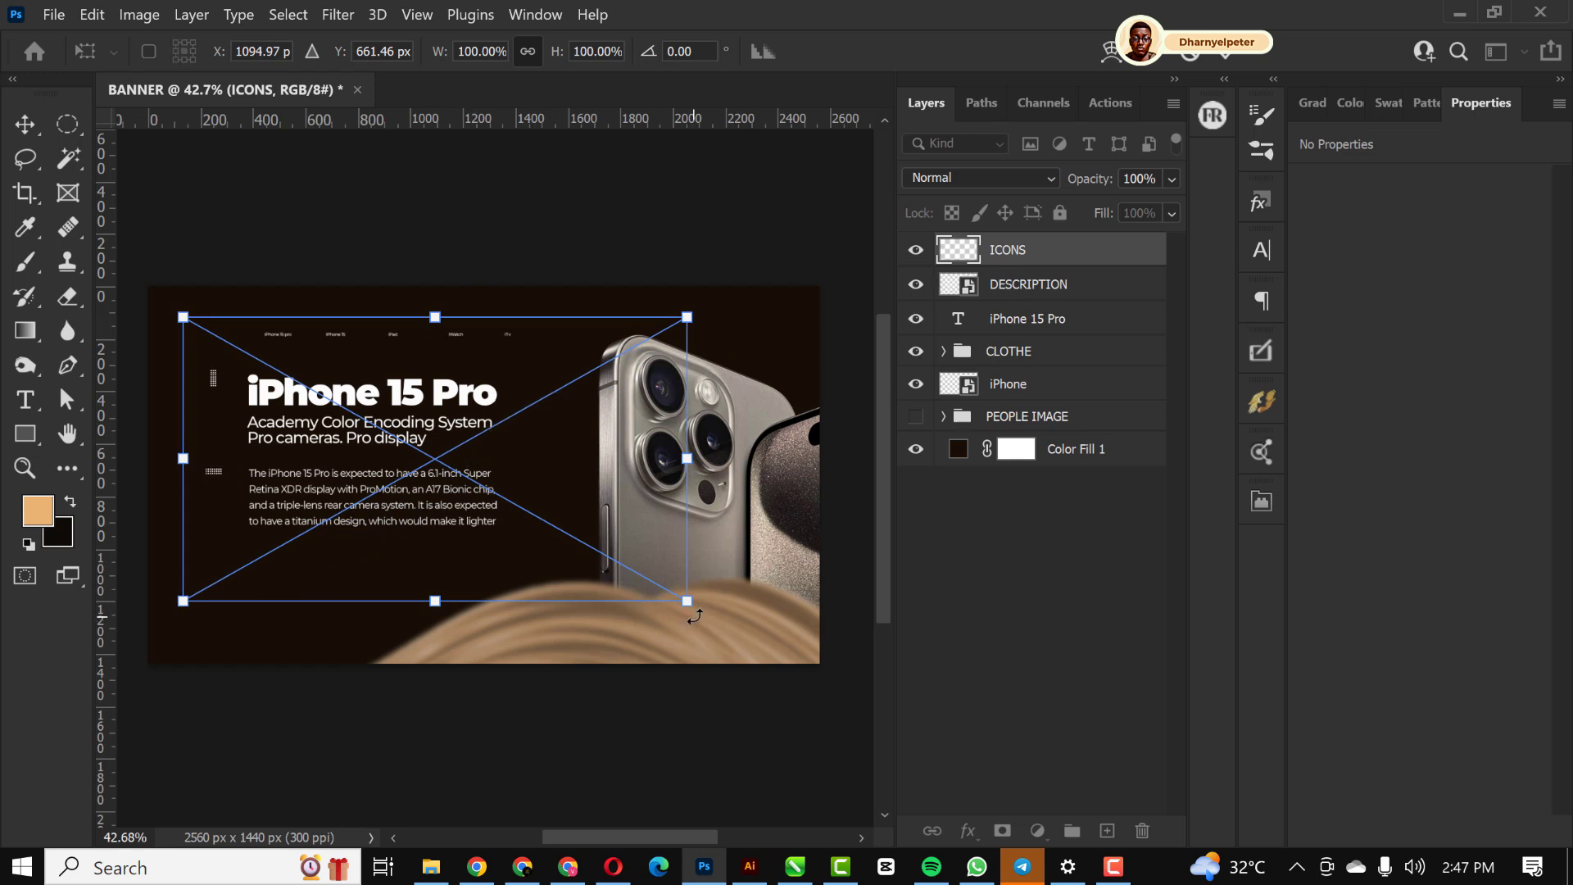
left_click_drag(688, 605, 811, 642)
left_click_drag(701, 601, 852, 685)
left_click_drag(182, 686, 125, 707)
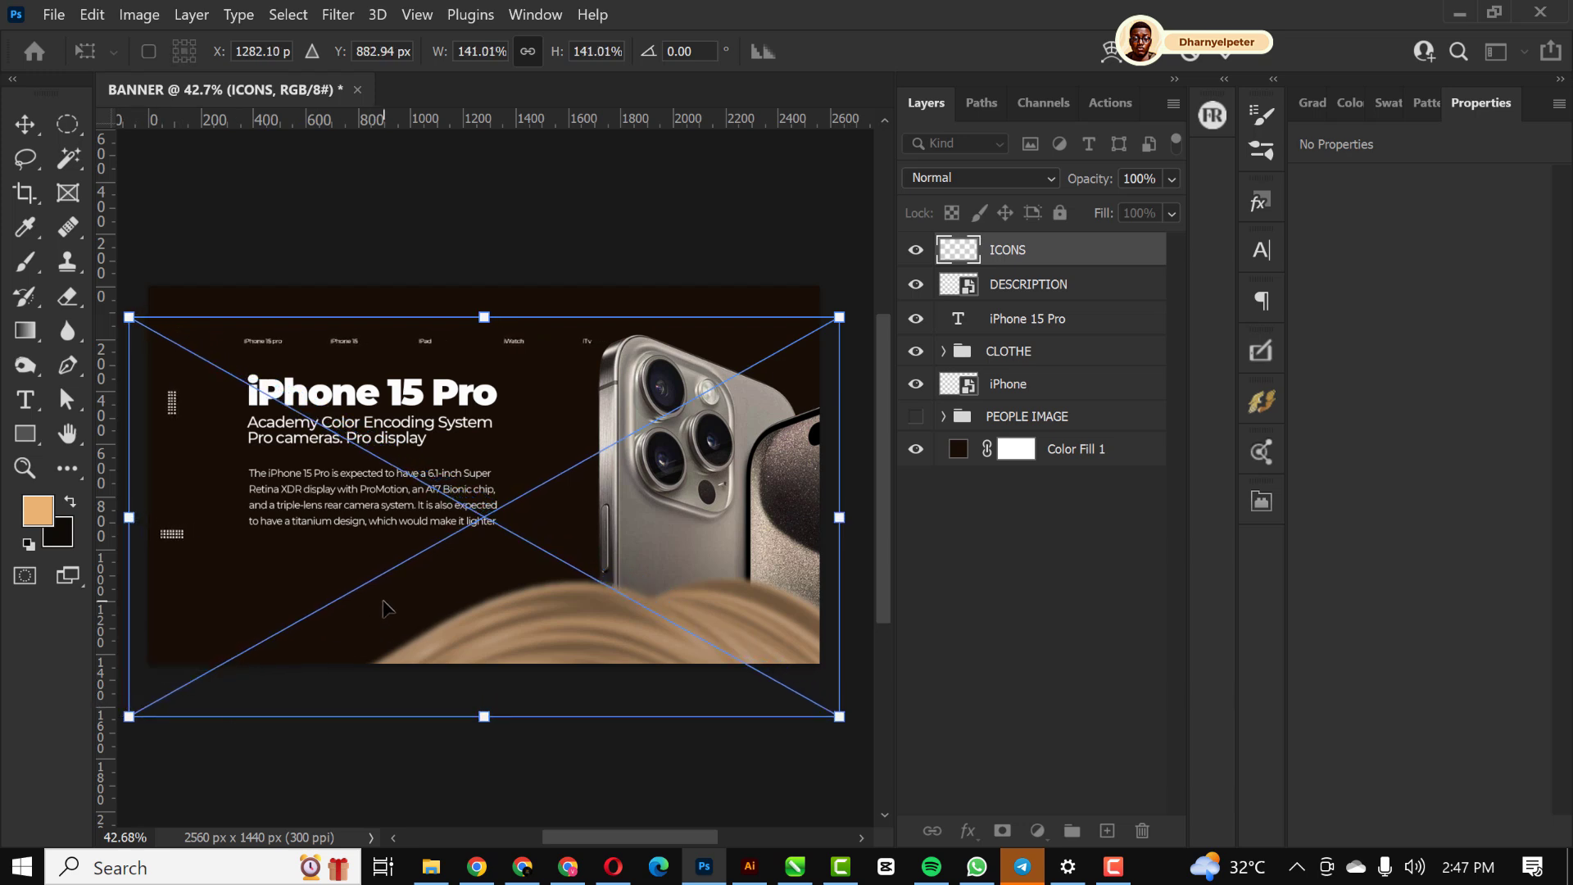
key("Return")
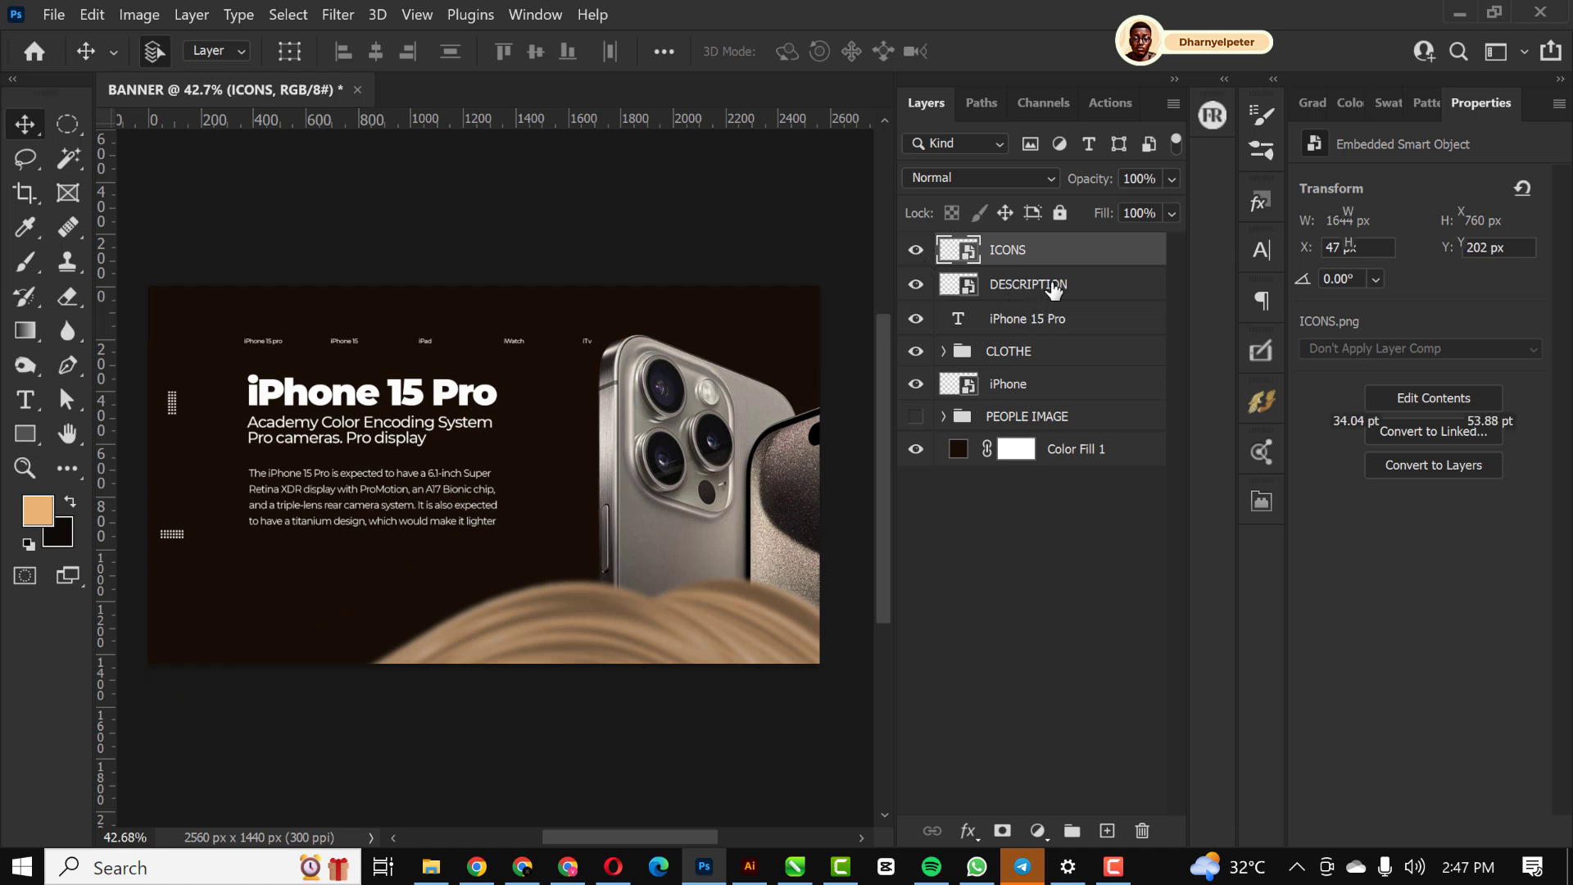
Nudge the title and DESCRIPTION layers down together by about 50 px, away from the row of menu labels
left_click(1056, 308)
left_click(1057, 287, "ctrl")
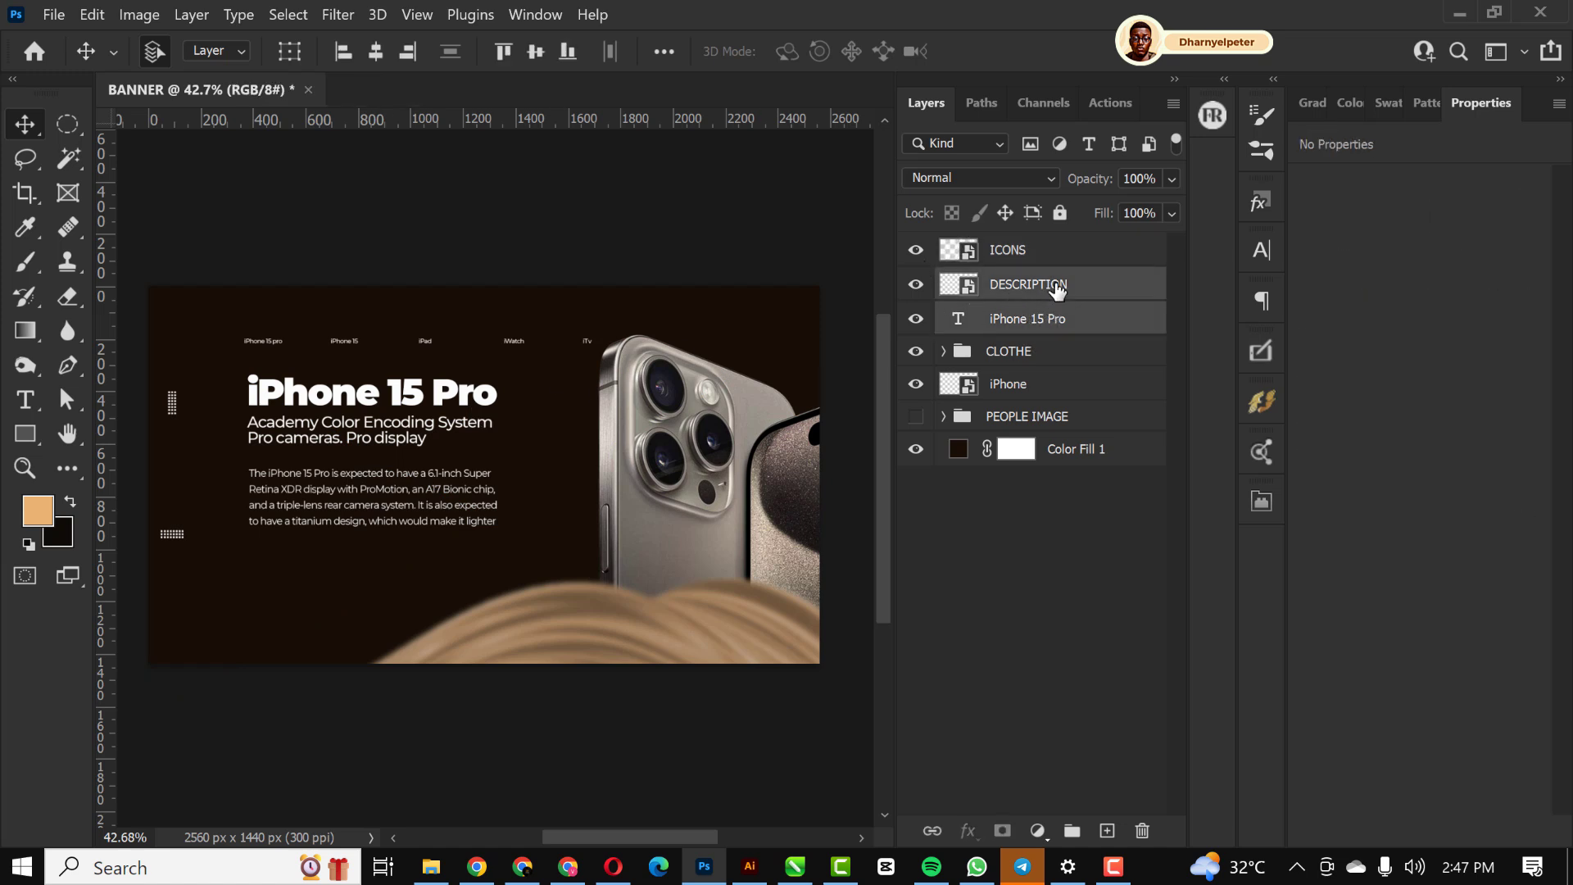
key("Down")
key("Down")
key("Down")
key("Down")
key("Down")
key("Down")
key("Down")
key("Down")
key("Down")
key("Down")
key("Down")
key("Down")
key("Down")
key("Down")
key("Down")
key("Down")
key("Down")
key("Down")
key("Down")
key("Down")
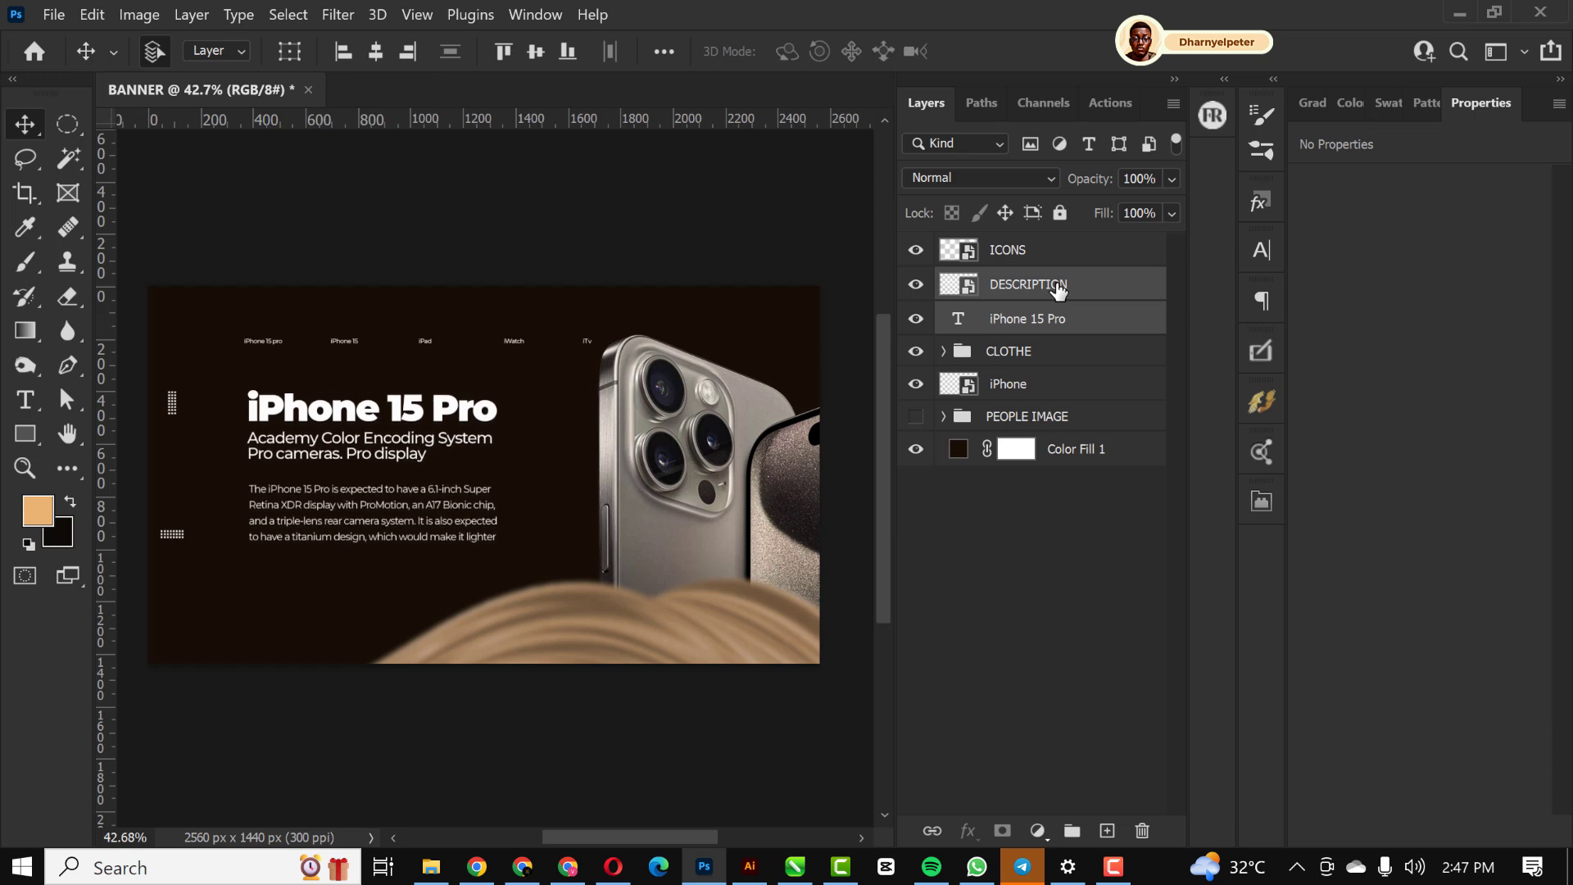
key("Up")
key("Up")
key("Up")
key("Up")
key("Up")
key("Up")
key("Up")
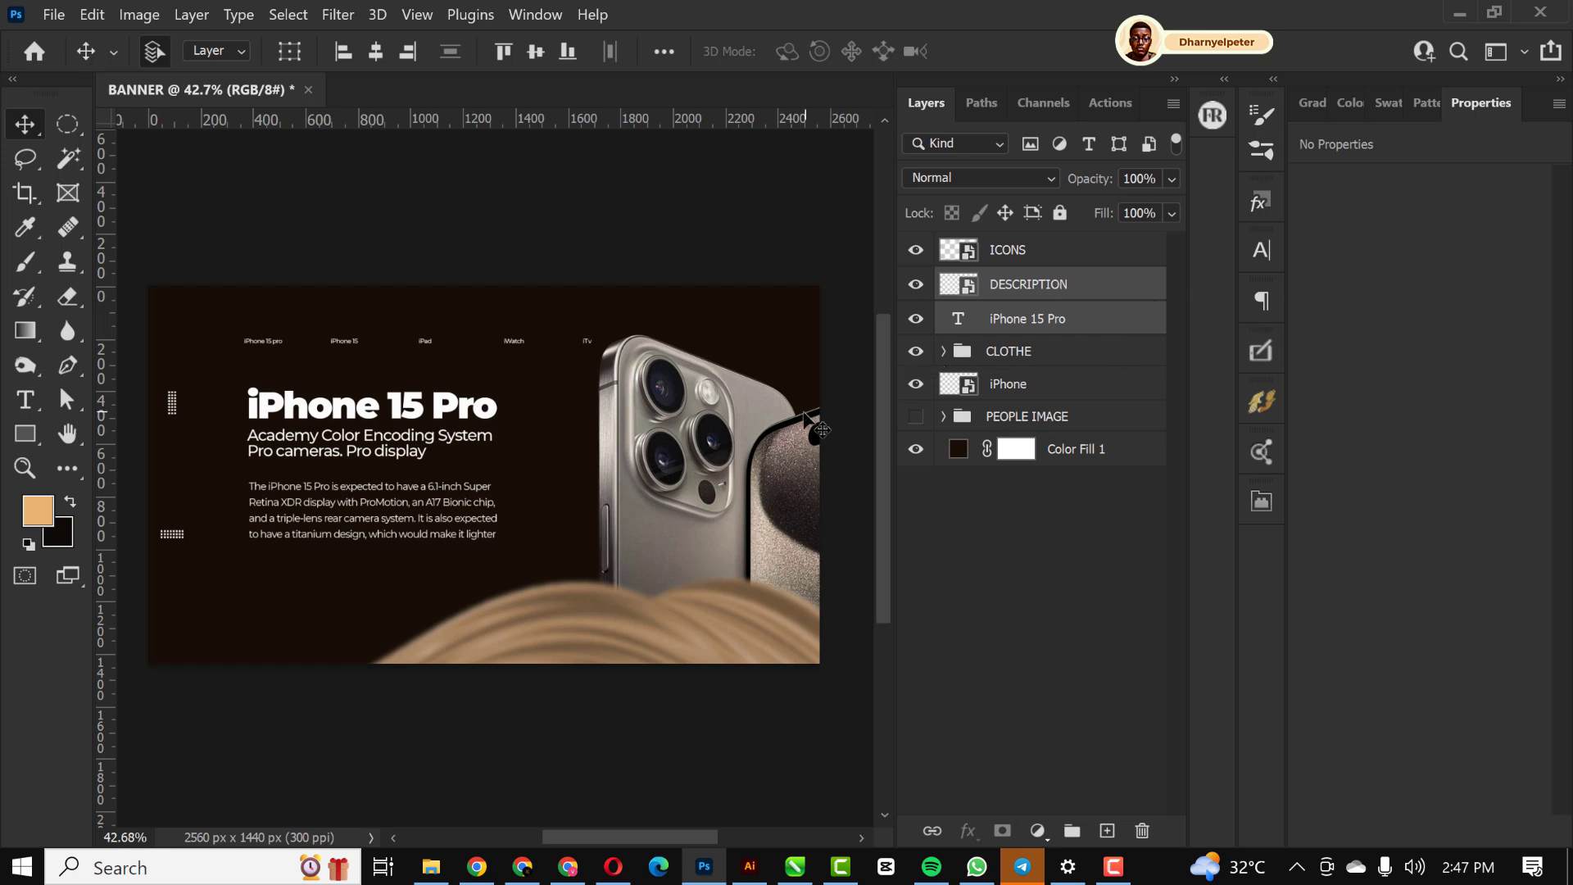
Nudge the ICONS layer up and right to X 99 px and Y 102 px
left_click(1065, 265)
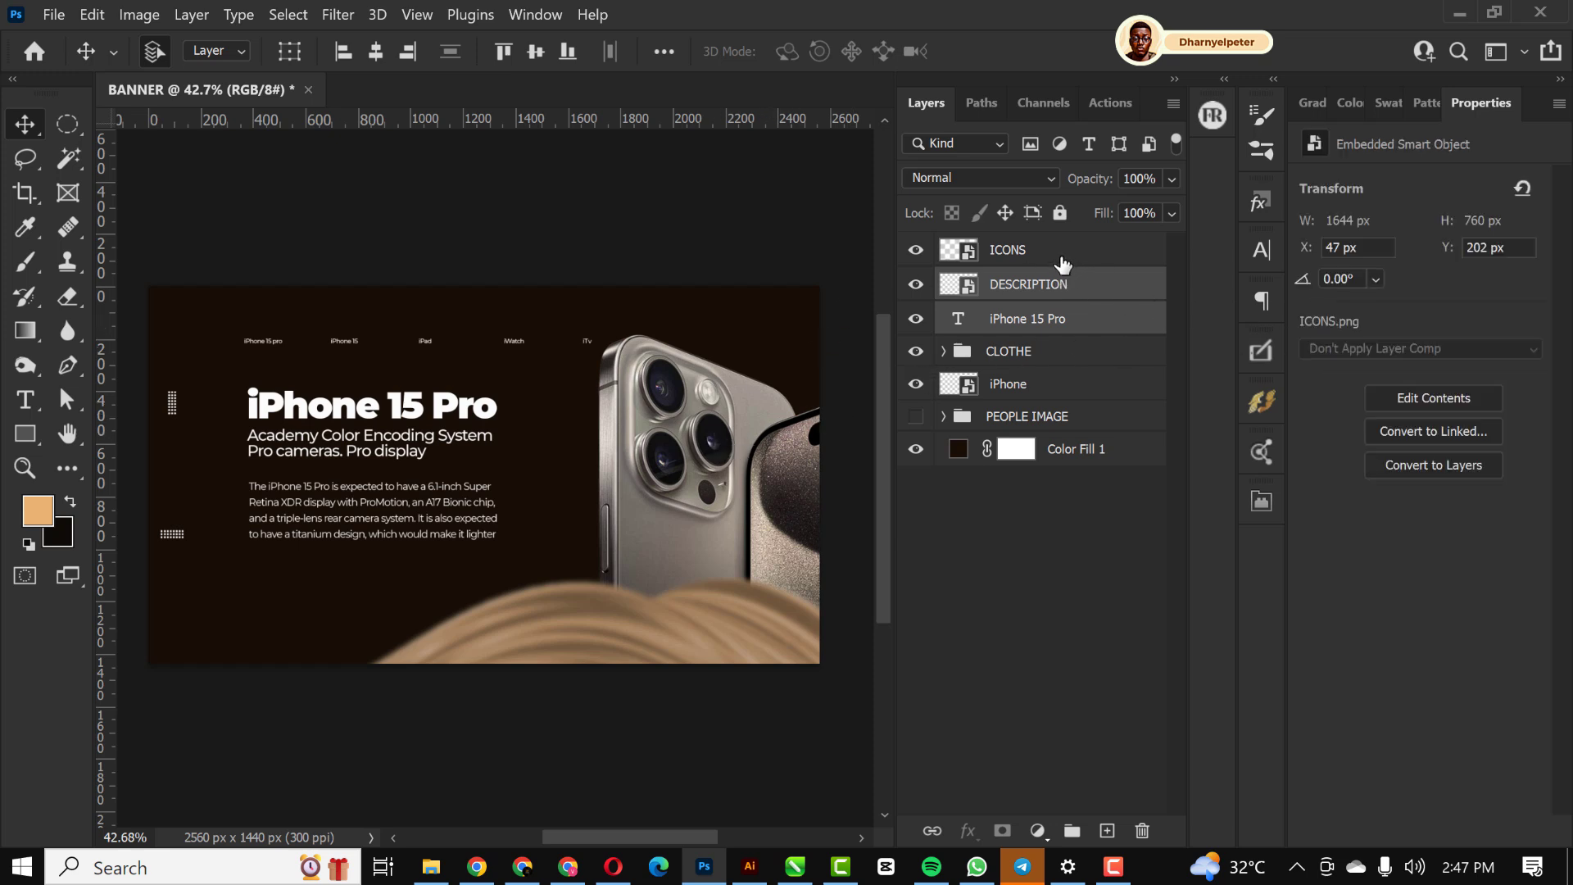
key("shift+Up")
key("shift+Up")
key("shift+Up")
key("shift+Up")
key("shift+Up")
key("shift+Up")
key("shift+Up")
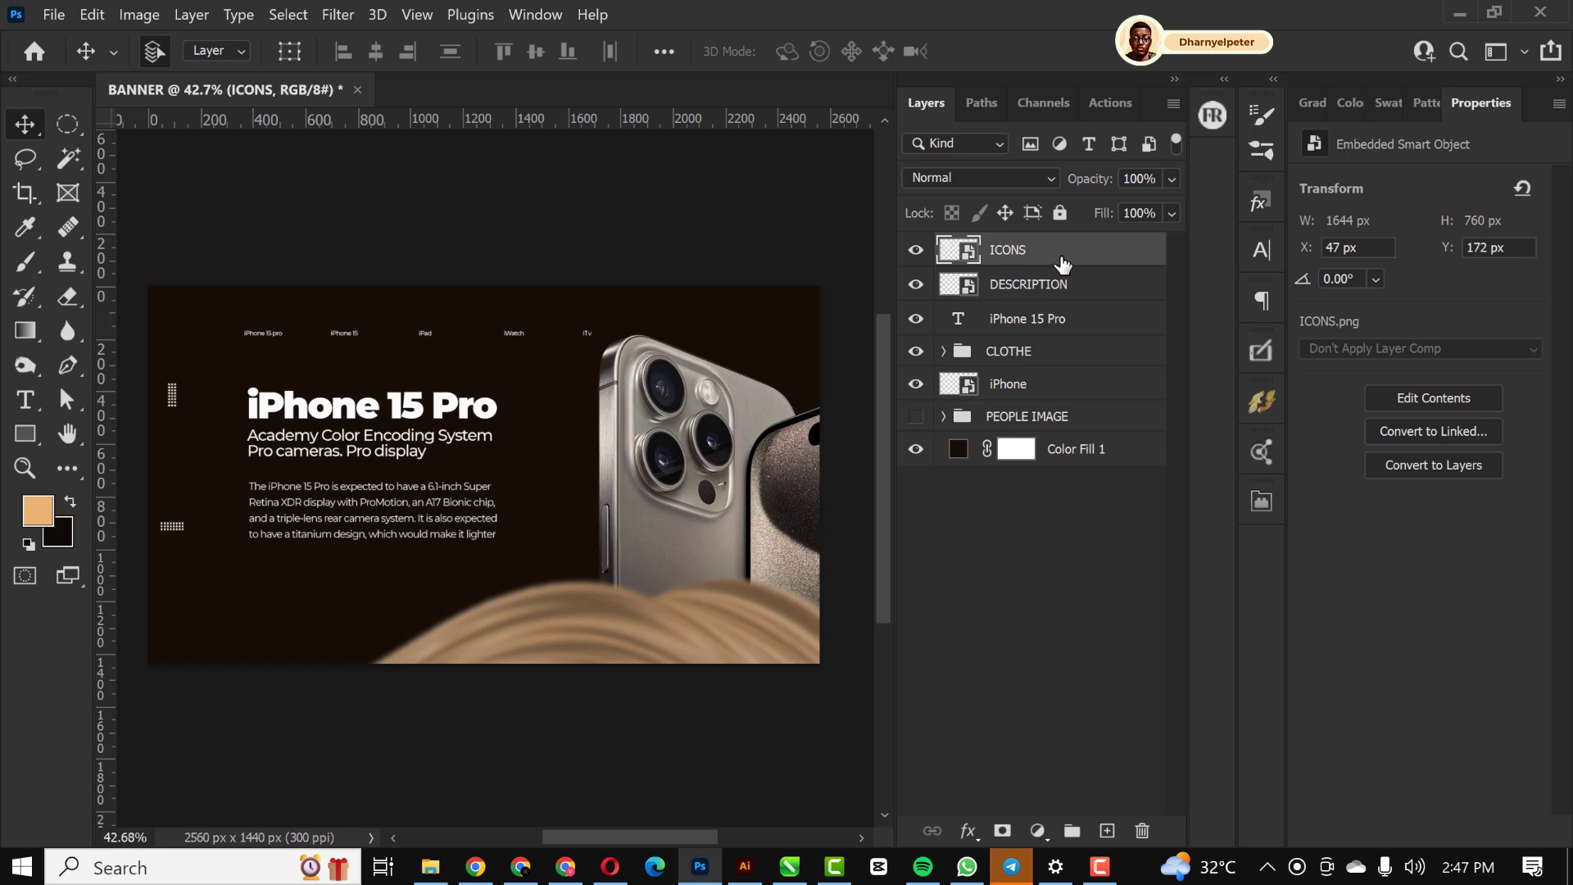
key("shift+Right")
key("shift+Right")
key("shift+Right")
key("shift+Right")
key("shift+Right")
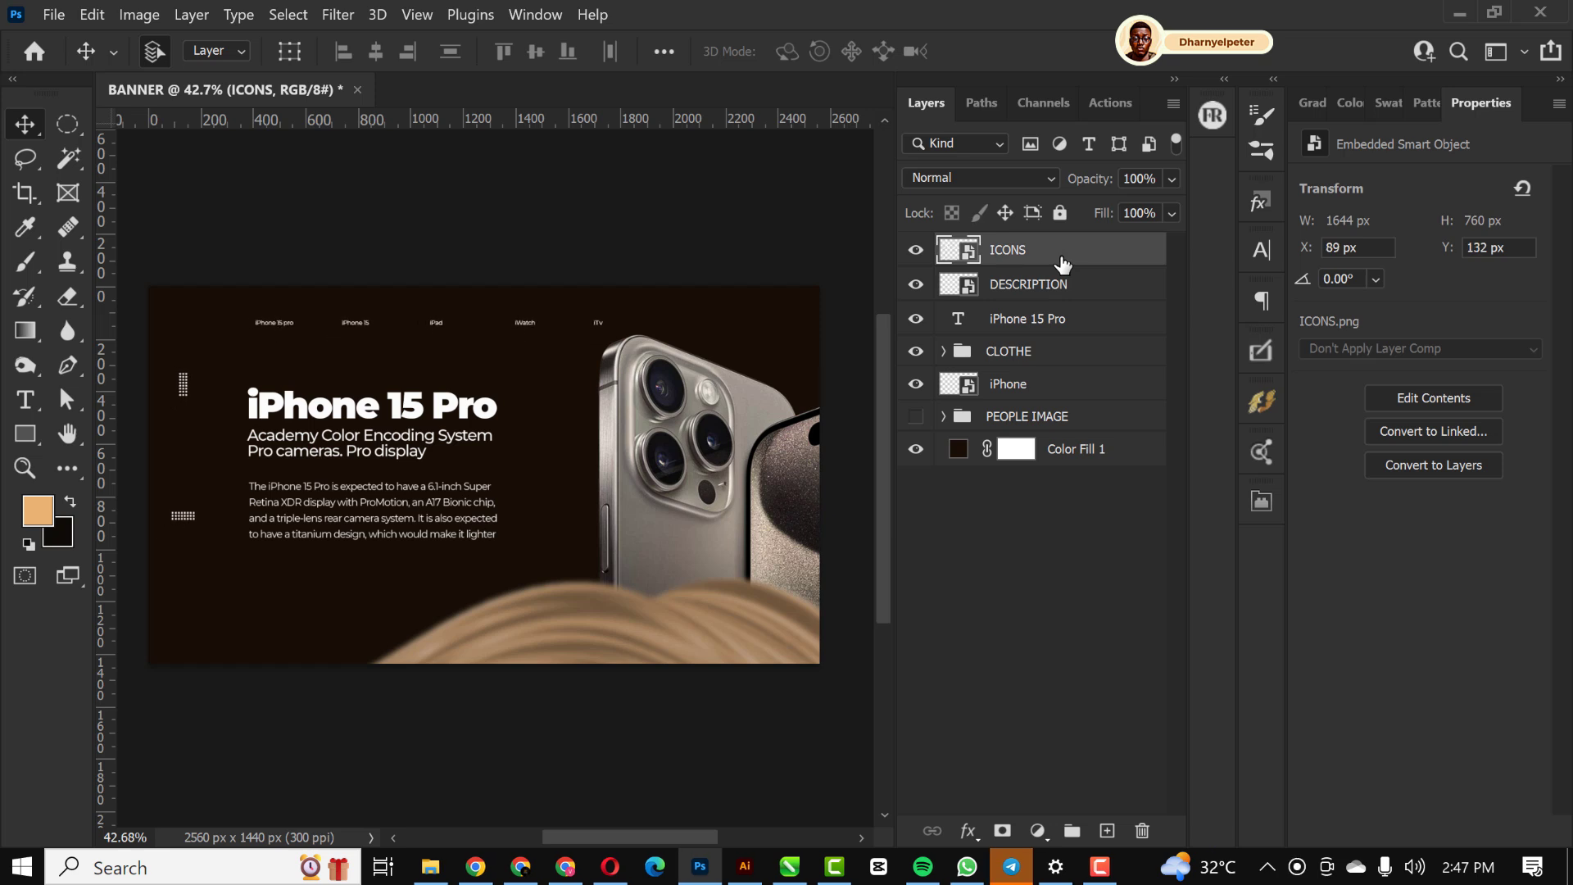
key("shift+Up")
key("shift+Up")
key("shift+Up")
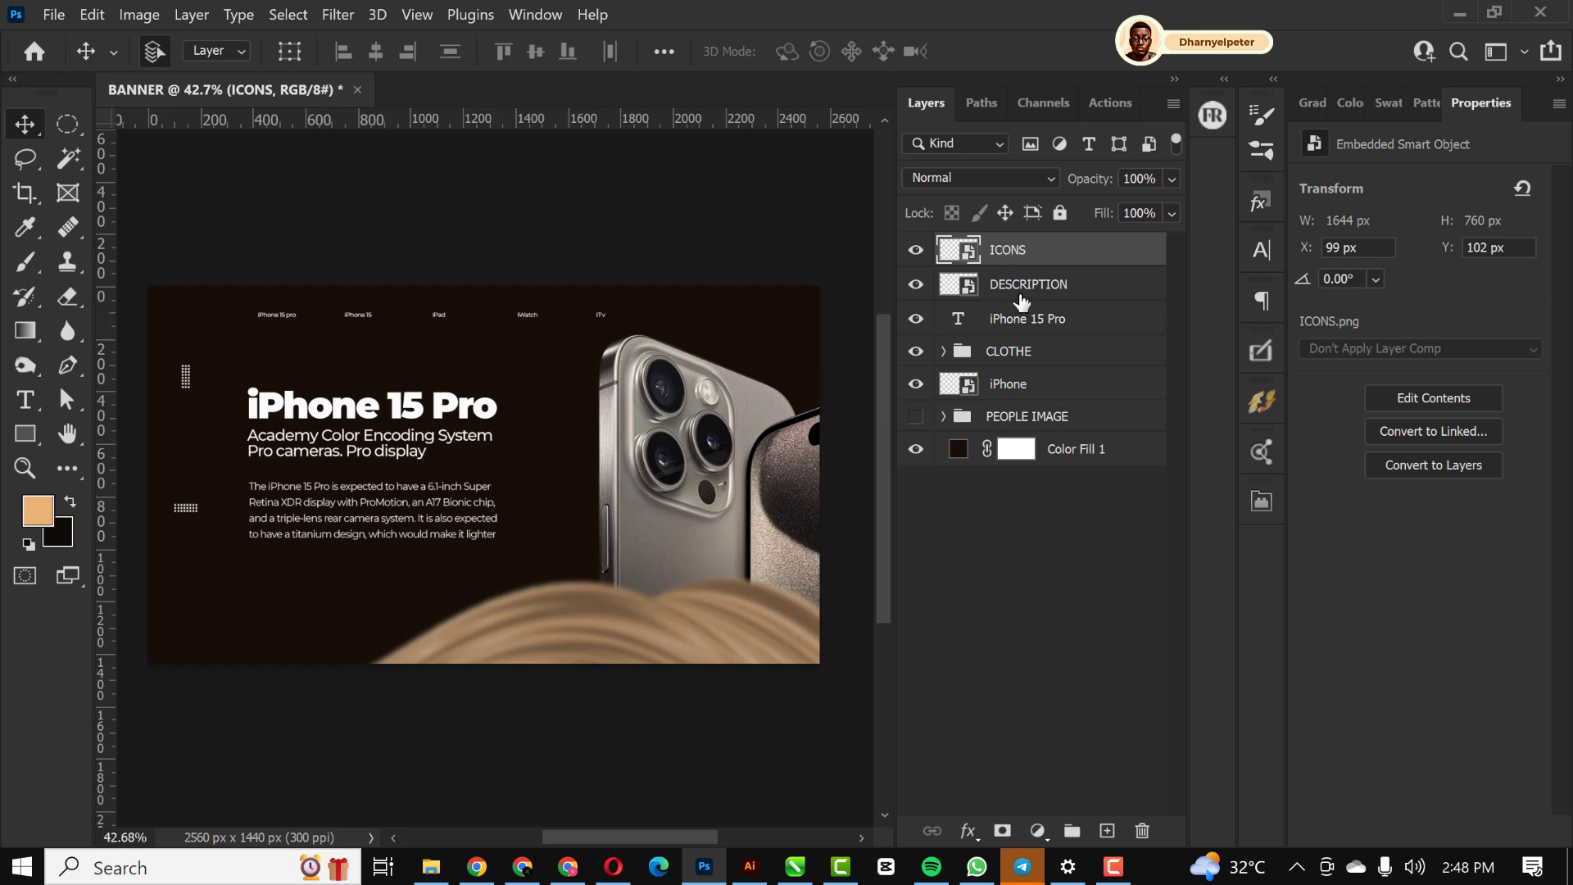
Nudge the title and DESCRIPTION layers up about 70 px and right about 30 px, aligning their left edge with the first menu label
left_click(1037, 324)
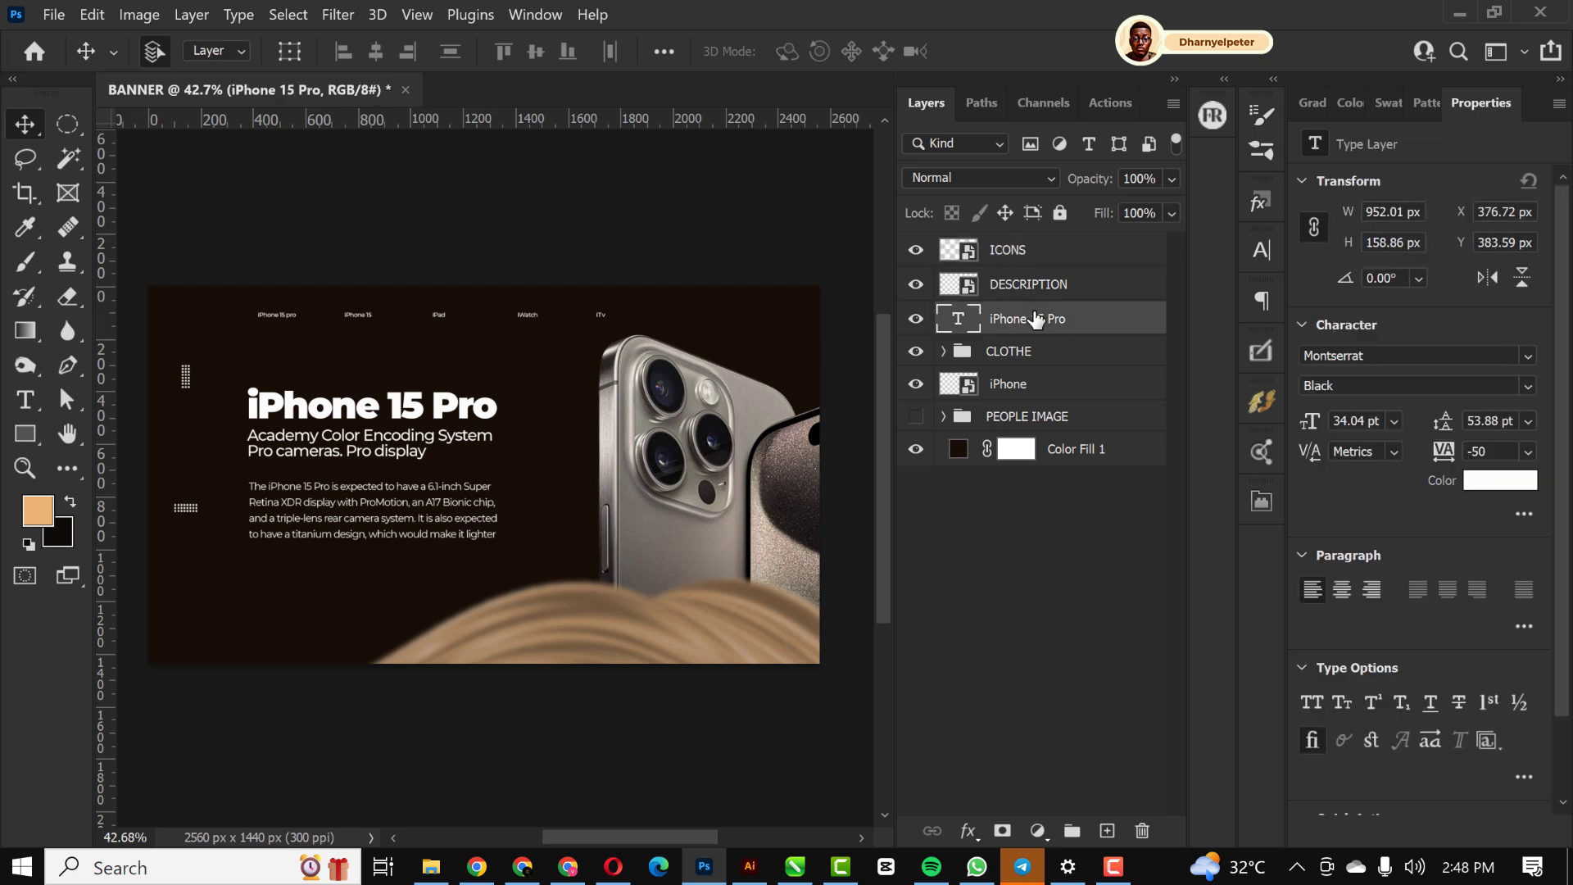
left_click(1055, 287, "shift")
key("Up")
key("Up")
key("Up")
key("Up")
key("Up")
key("Up")
key("Up")
key("Up")
key("Up")
key("Up")
key("Up")
key("Up")
key("Up")
key("Up")
key("Up")
key("Up")
key("Up")
key("Up")
key("Up")
key("Up")
key("Right")
key("Right")
key("Right")
key("Right")
key("Right")
key("Right")
key("Right")
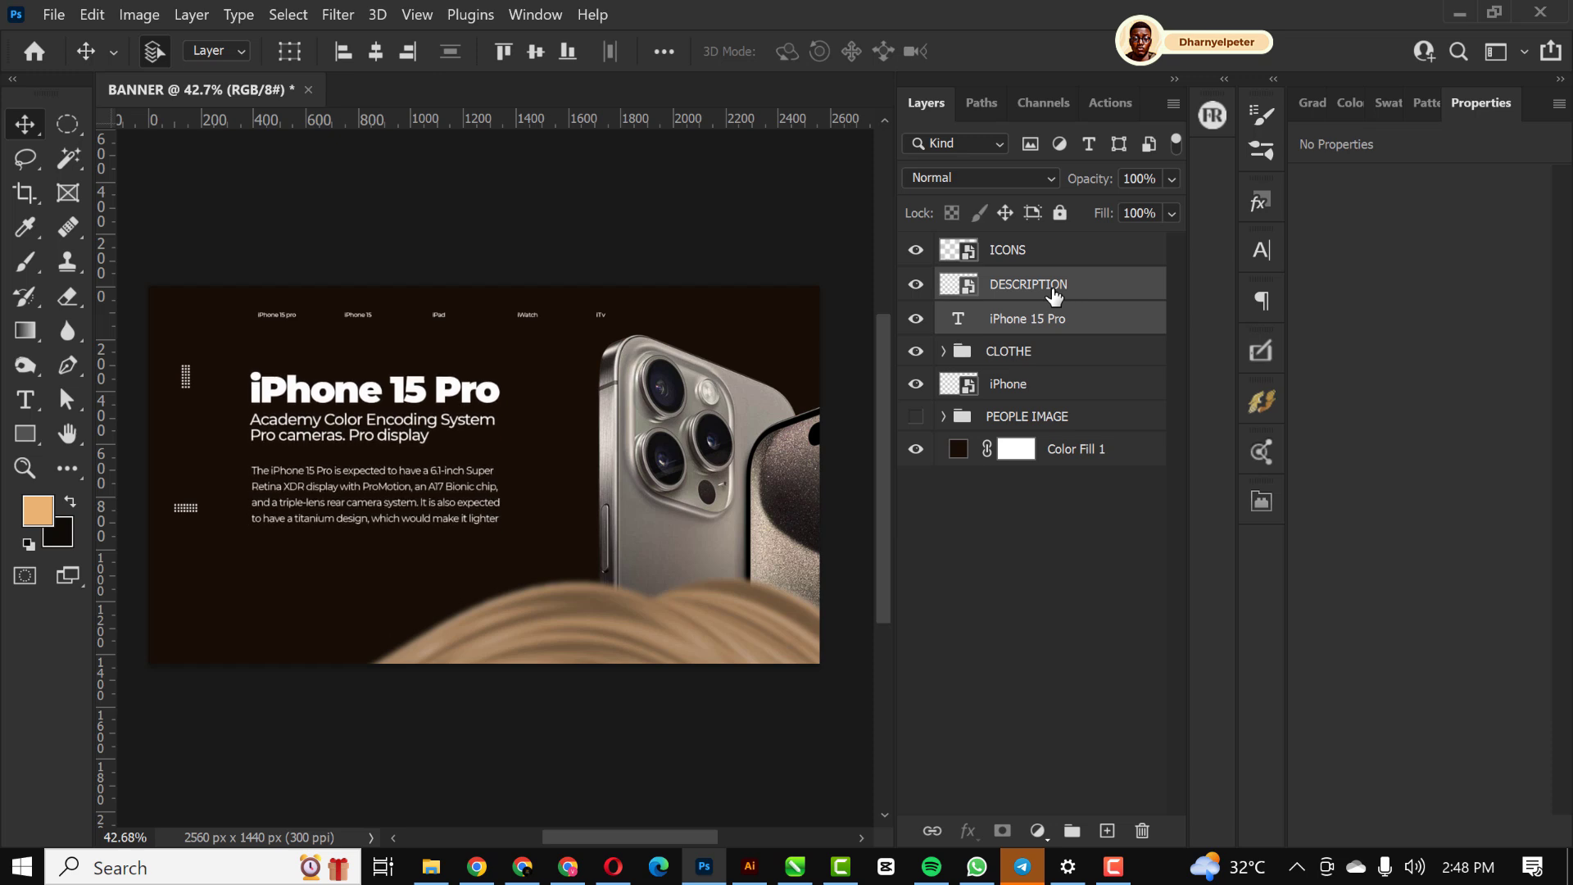
key("Right")
key("Right")
key("Right")
key("Right")
key("Right")
key("Right")
key("Right")
key("Up")
key("Up")
key("Up")
key("Up")
key("Up")
key("Up")
key("Up")
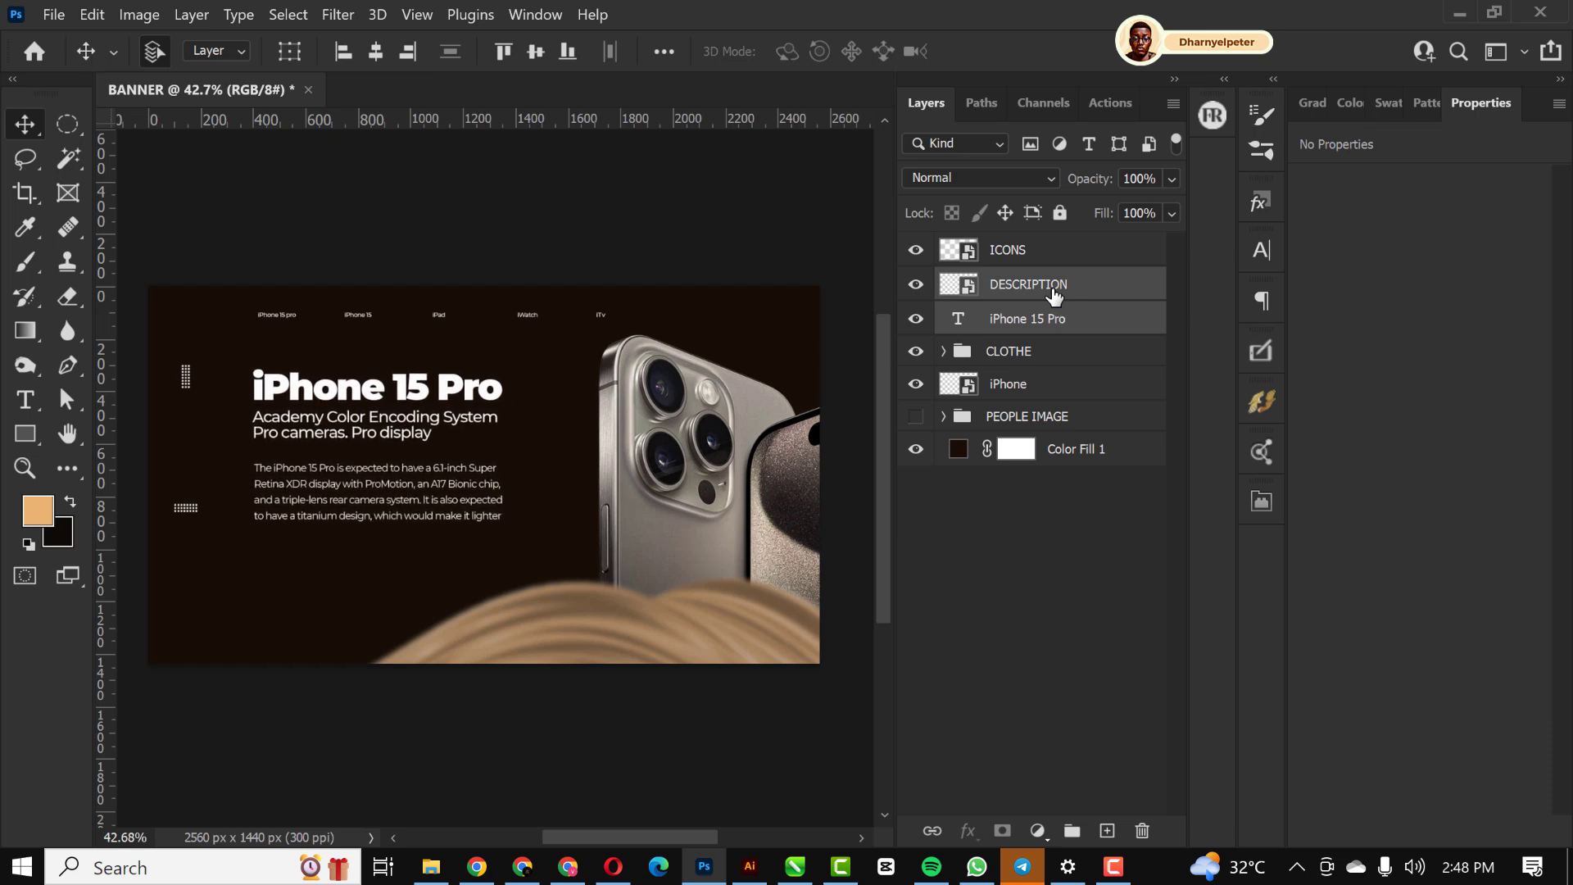
key("Right")
key("Right")
key("Right")
key("Right")
key("Right")
key("Right")
key("Right")
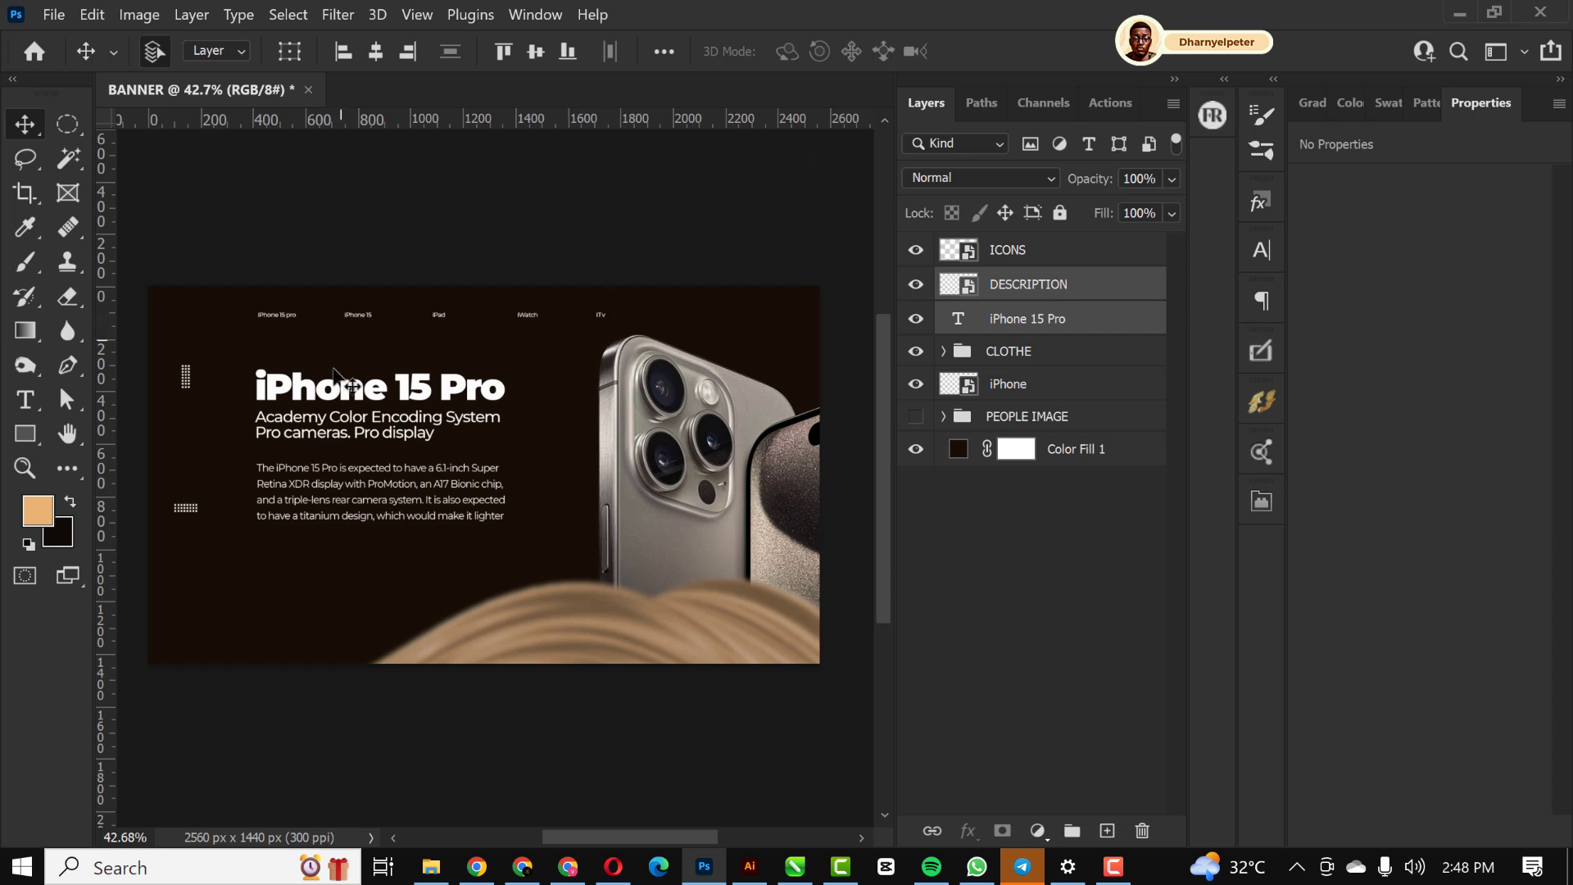
left_click(916, 416)
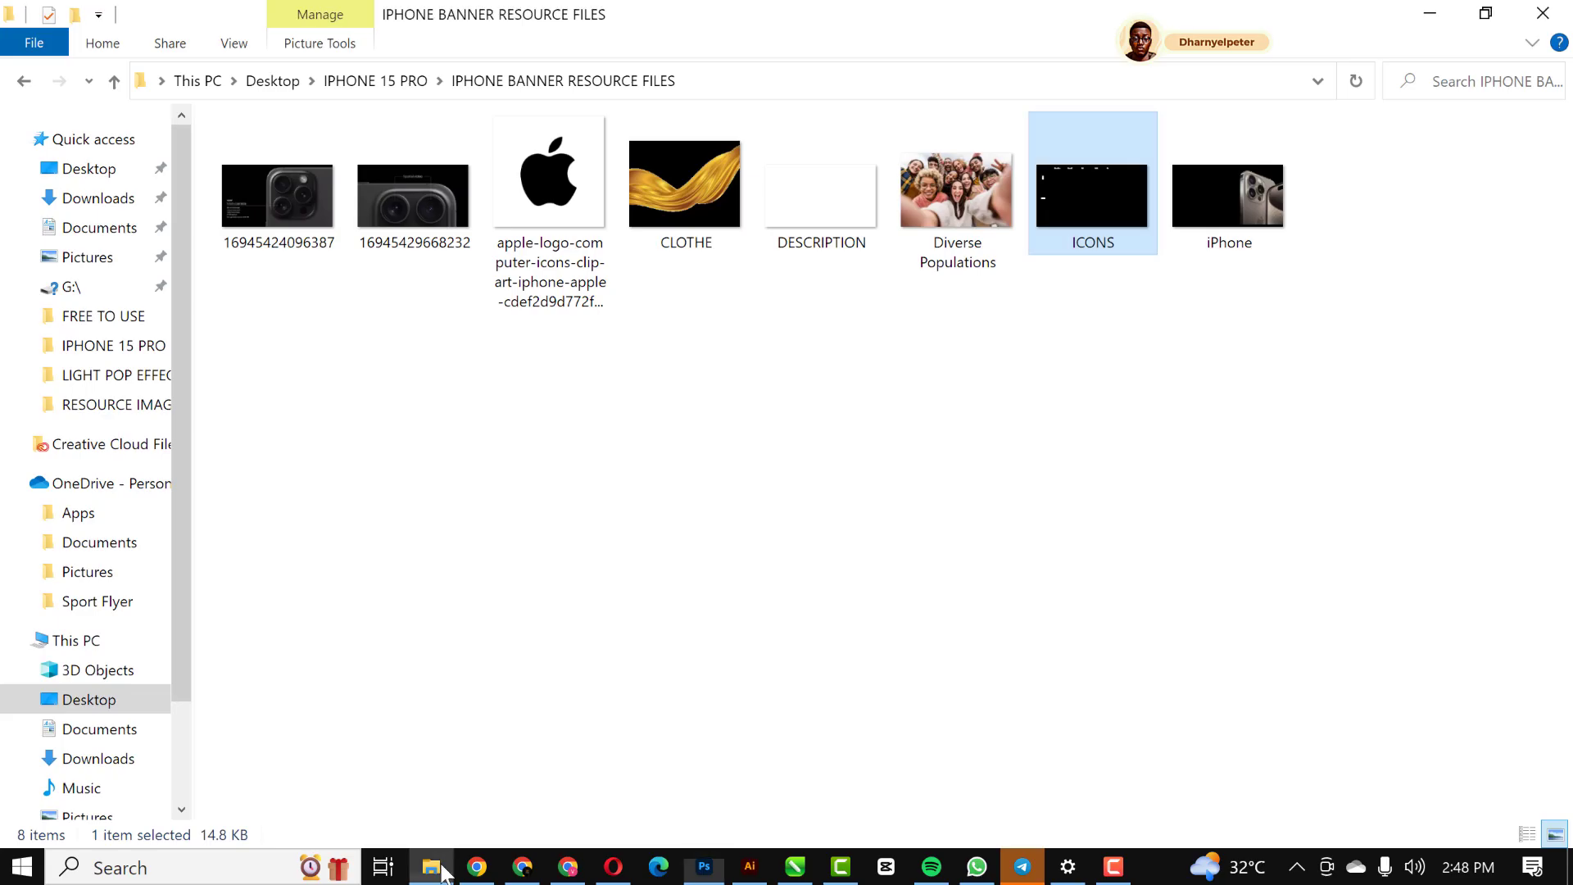
left_click(431, 867)
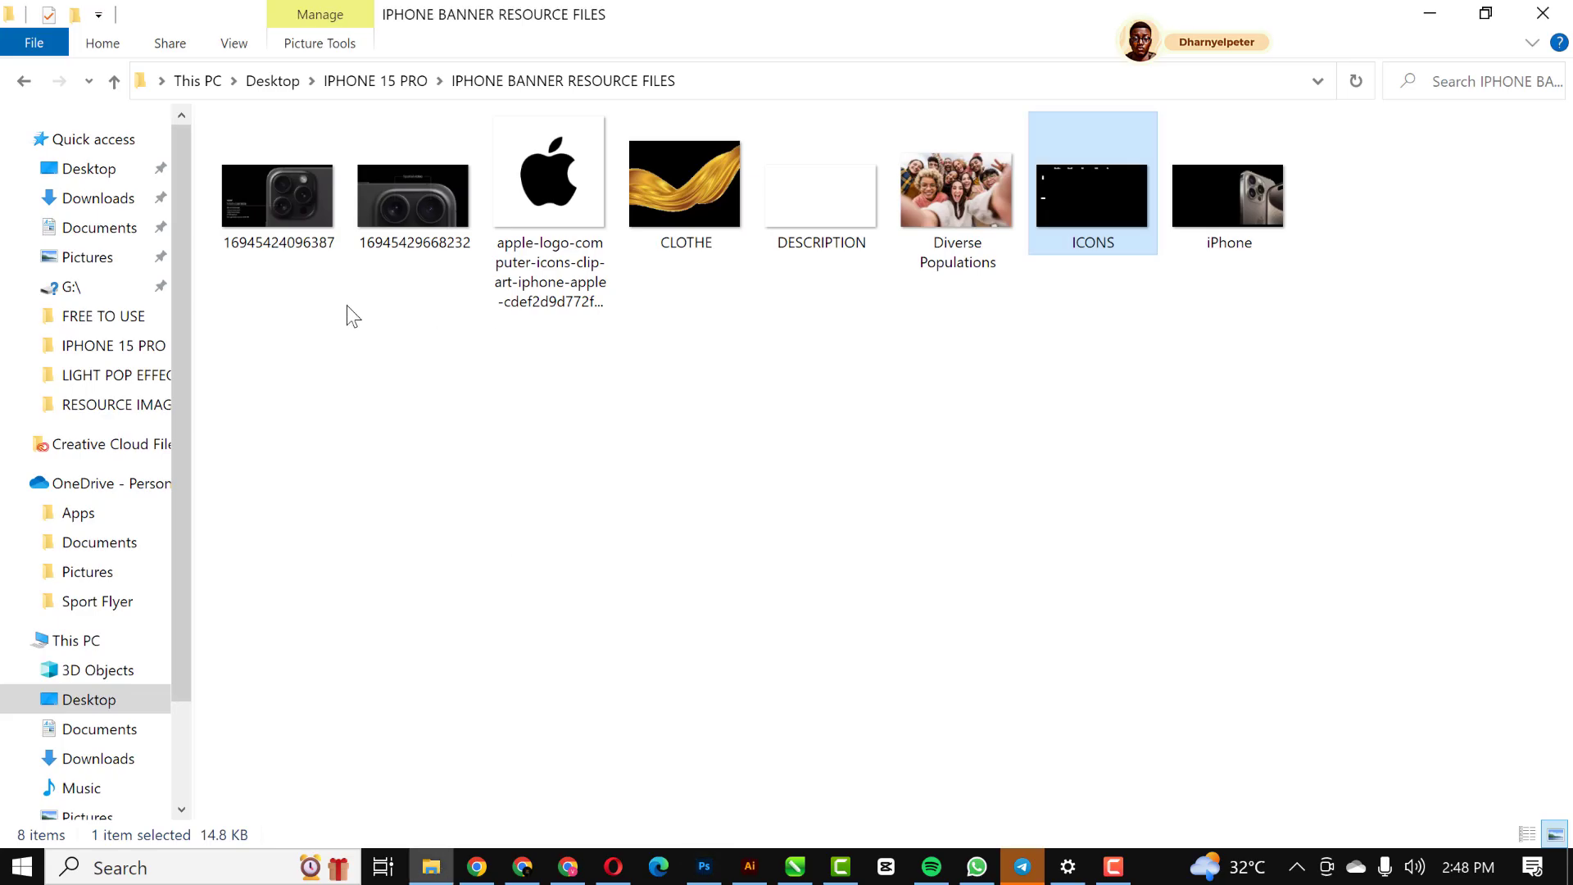
left_click(422, 220)
left_click(293, 206, "ctrl")
left_click_drag(294, 207, 366, 610)
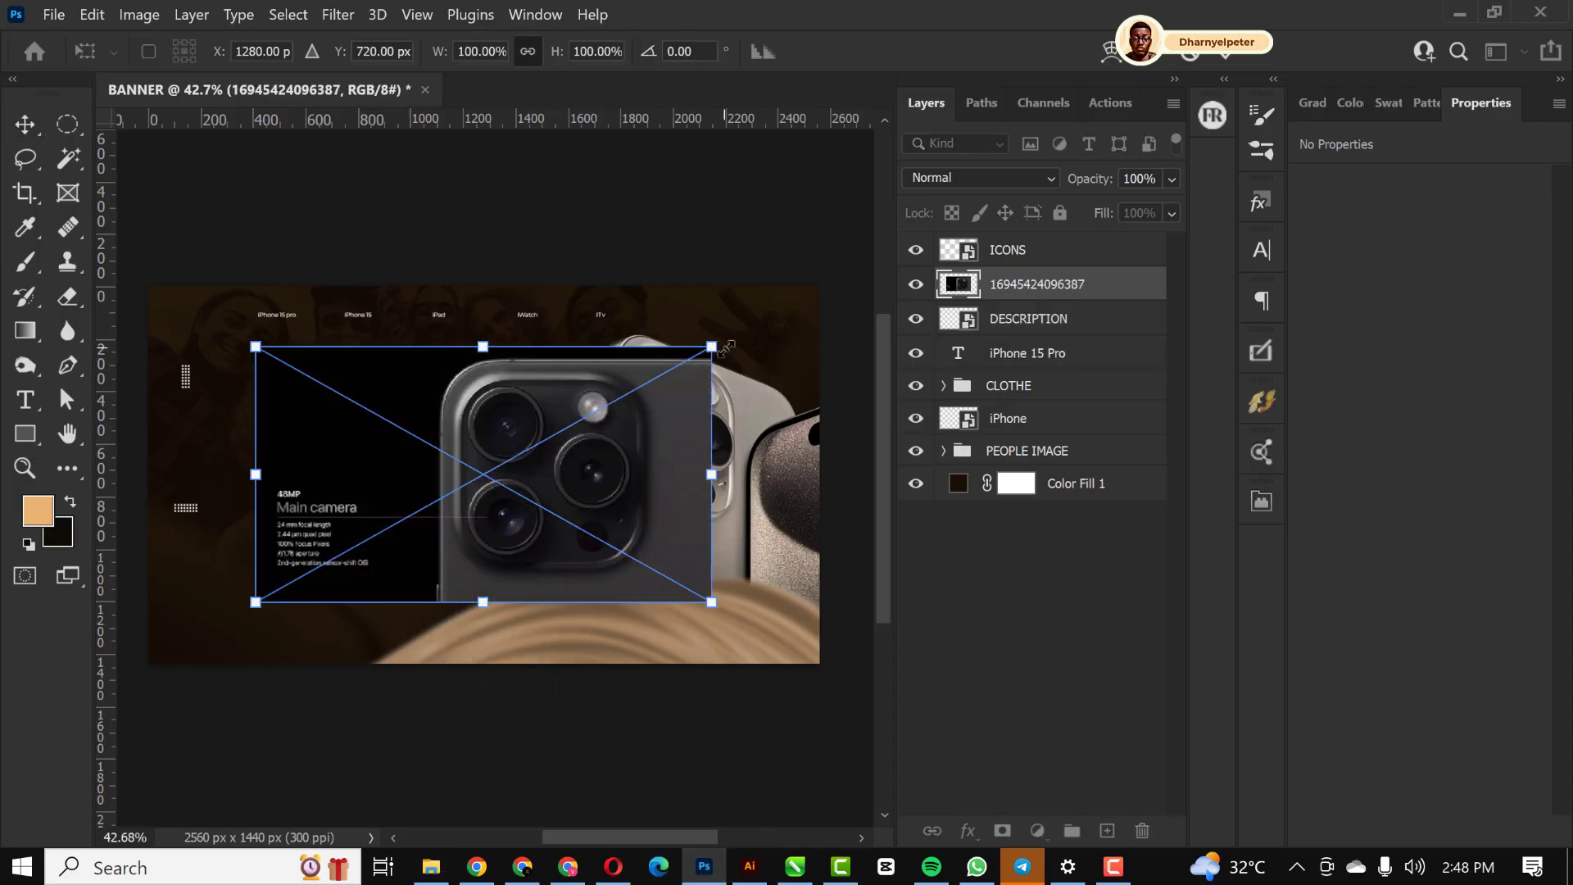
left_click_drag(708, 349, 305, 446)
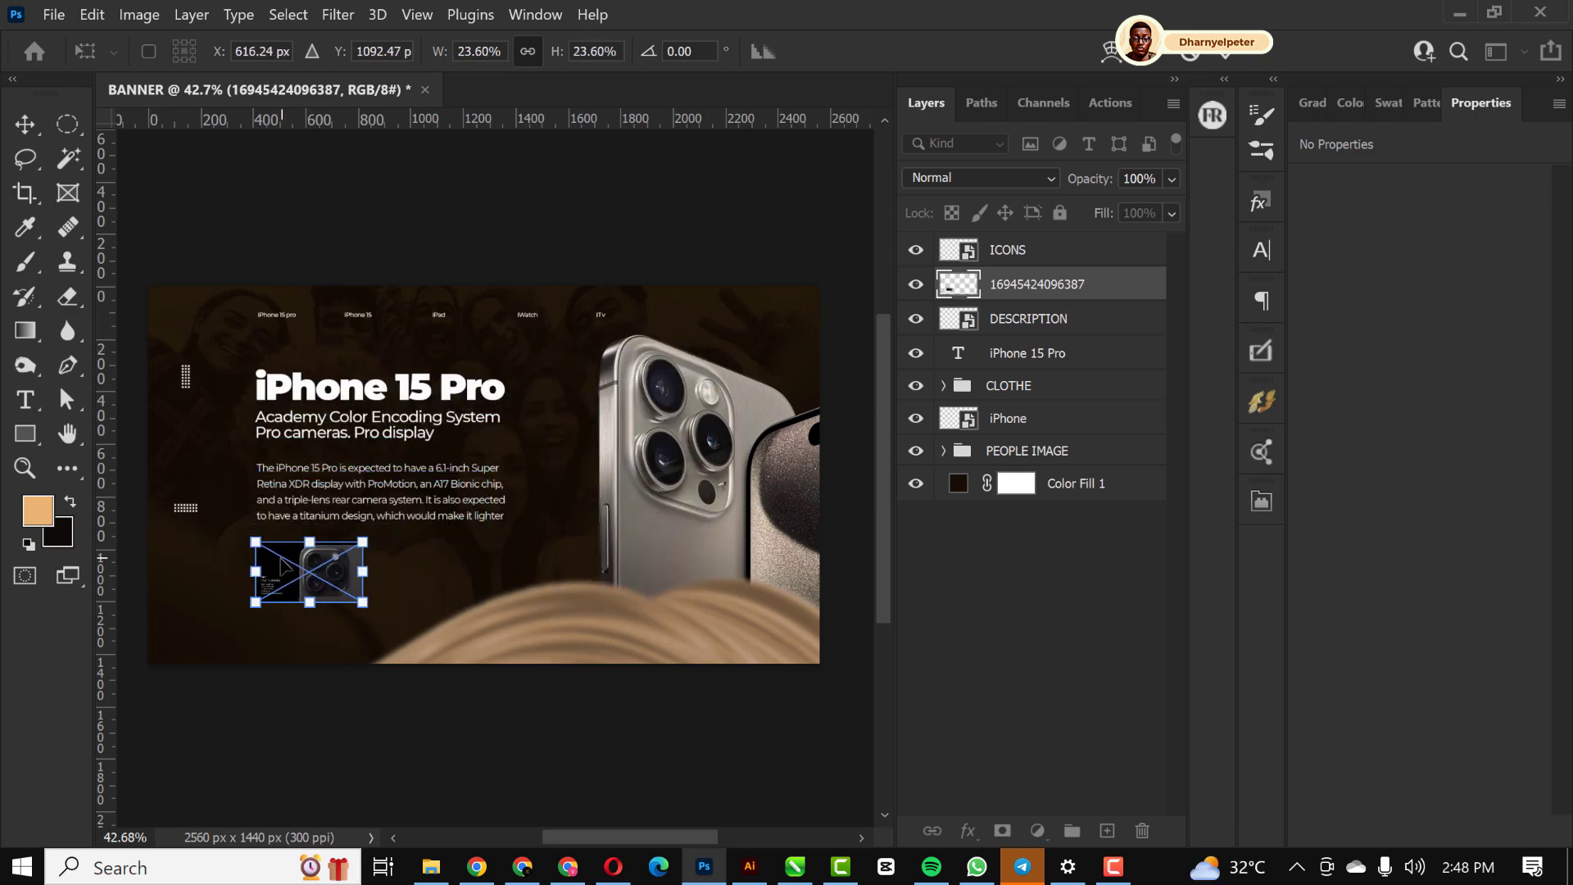
scroll(385, 569, "up", 5)
scroll(385, 570, "down", 3)
left_click_drag(372, 509, 621, 502)
left_click_drag(632, 573, 572, 554)
key("Return")
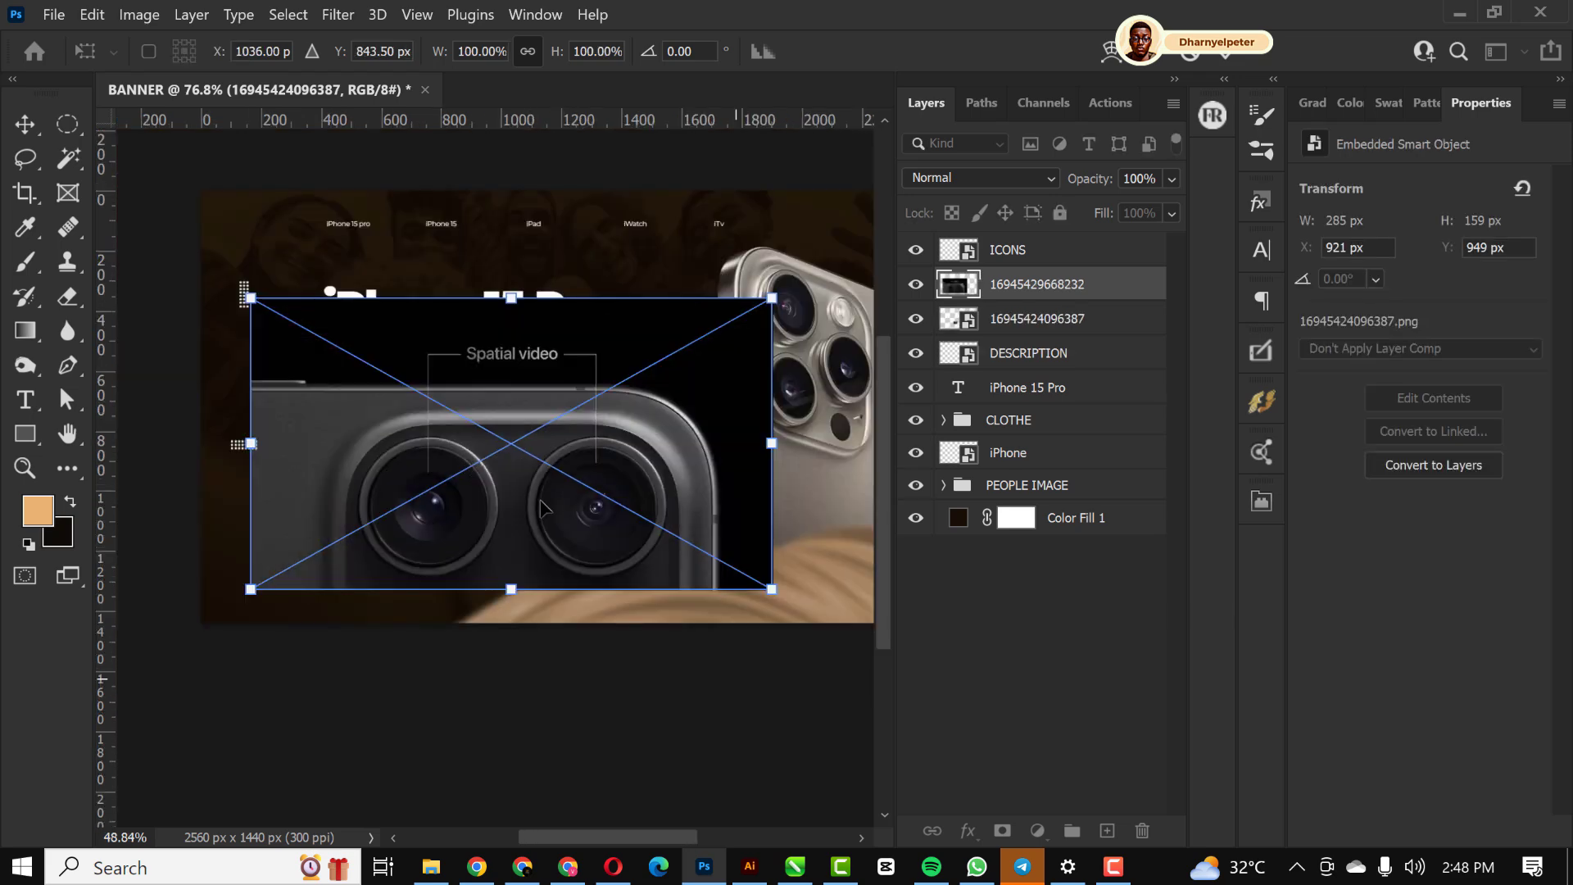
scroll(654, 535, "down", 5)
left_click_drag(665, 547, 427, 416)
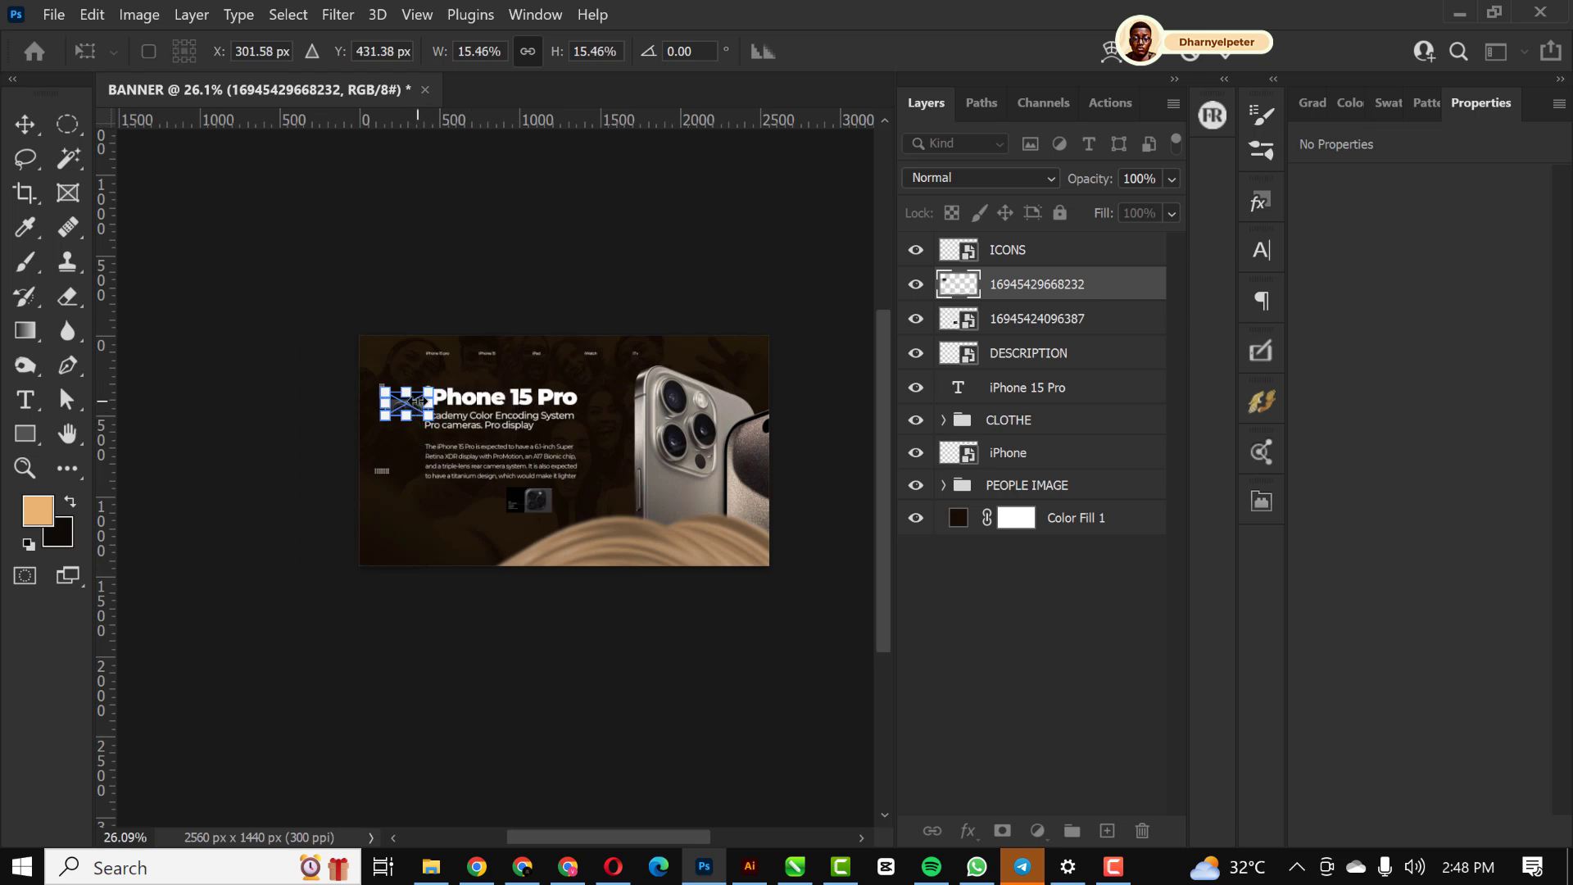
key("Return")
scroll(413, 397, "up", 3)
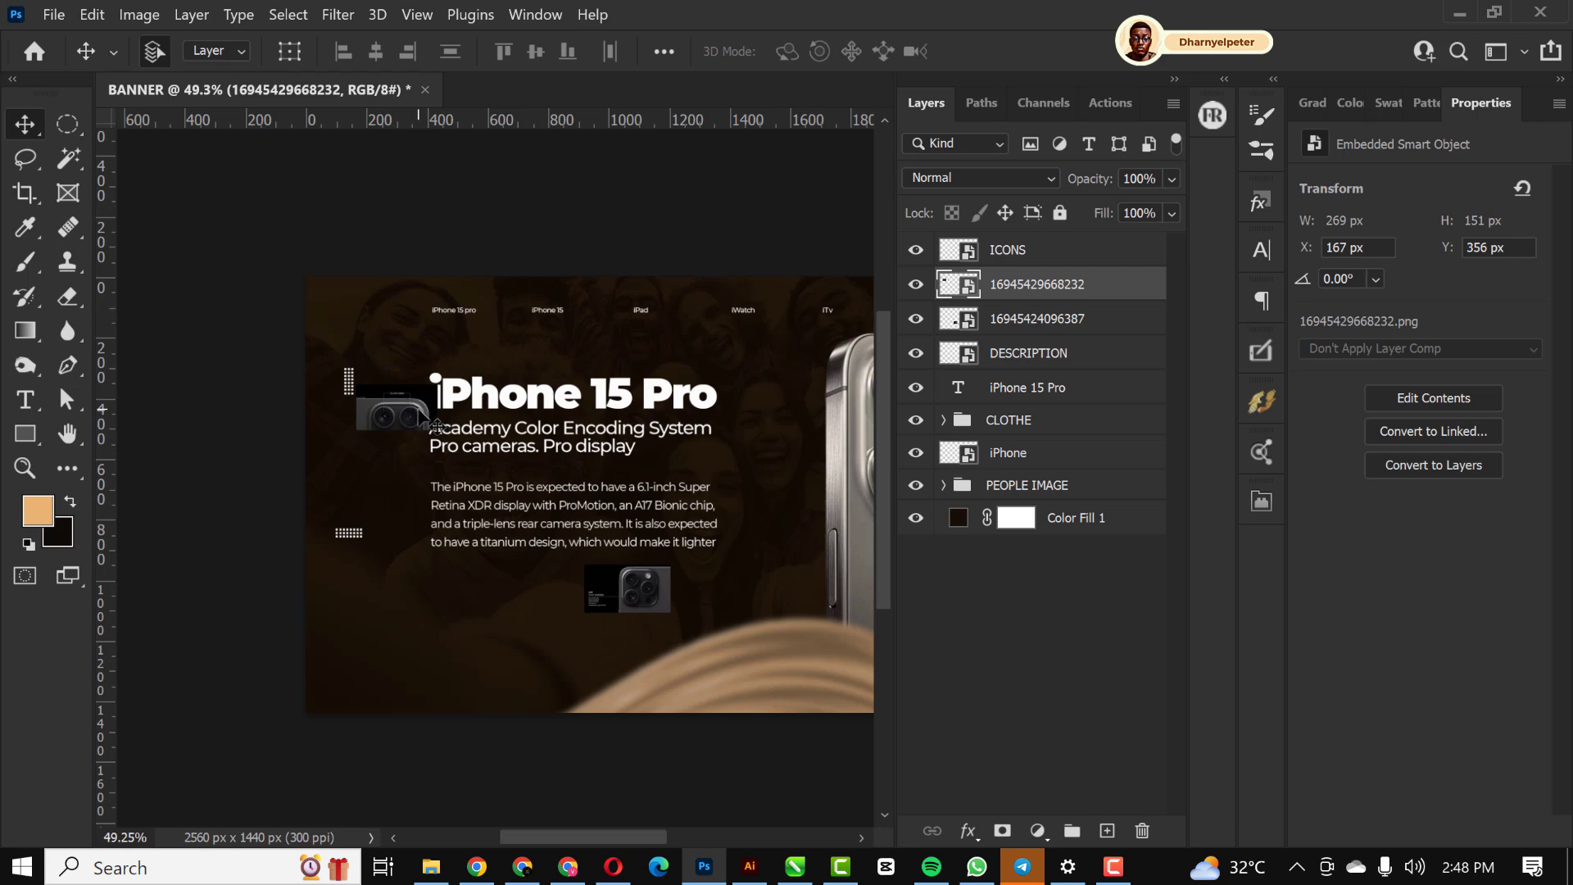
left_click_drag(414, 410, 460, 585)
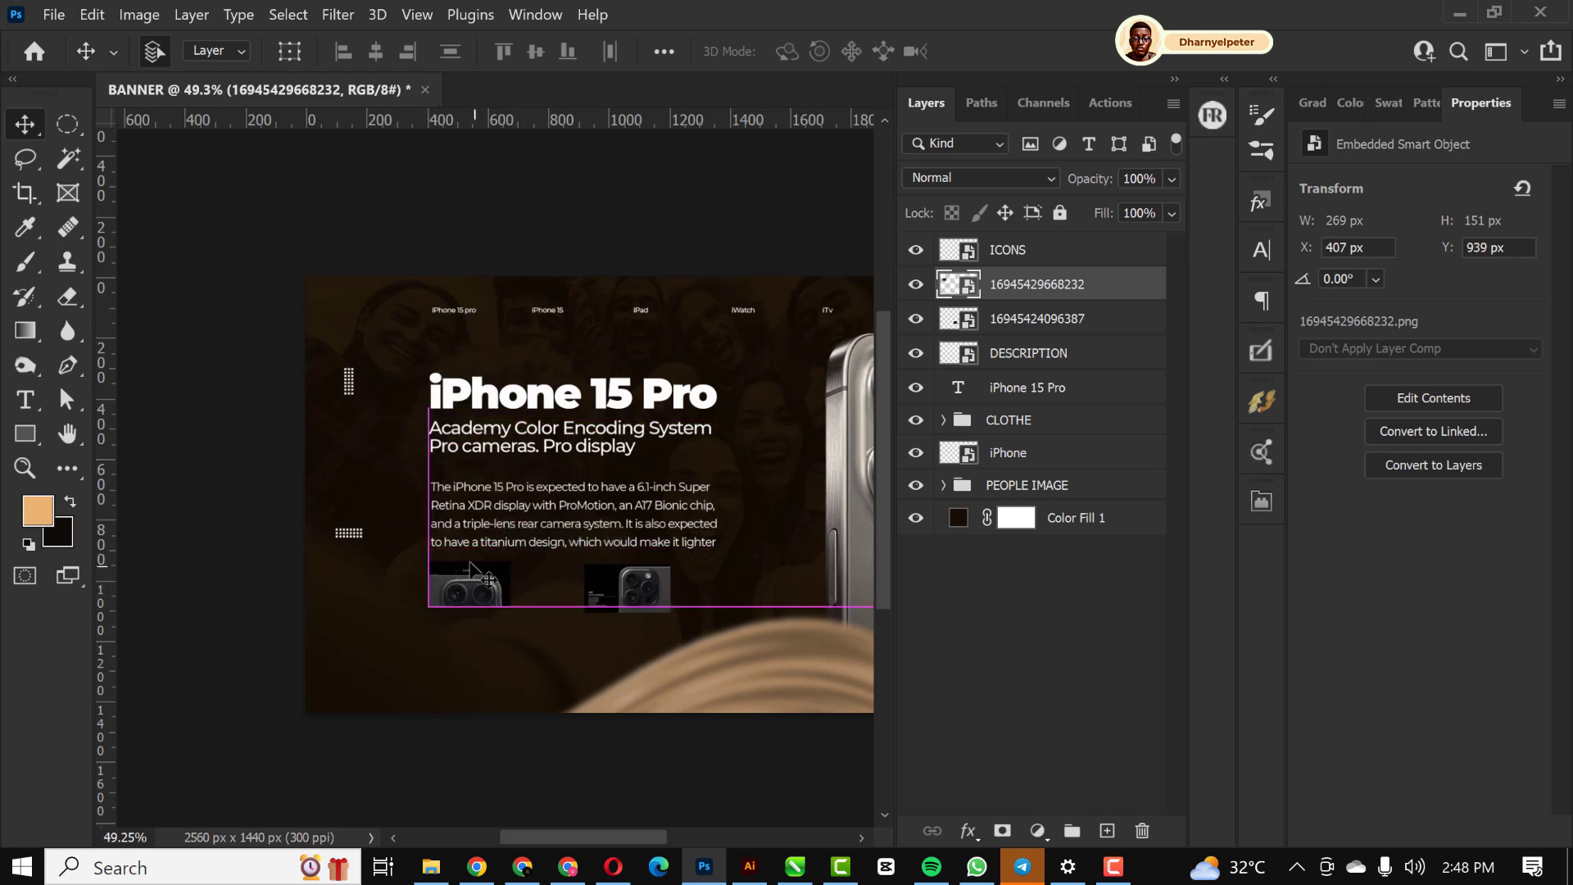
scroll(459, 586, "up", 5)
scroll(471, 592, "up", 3)
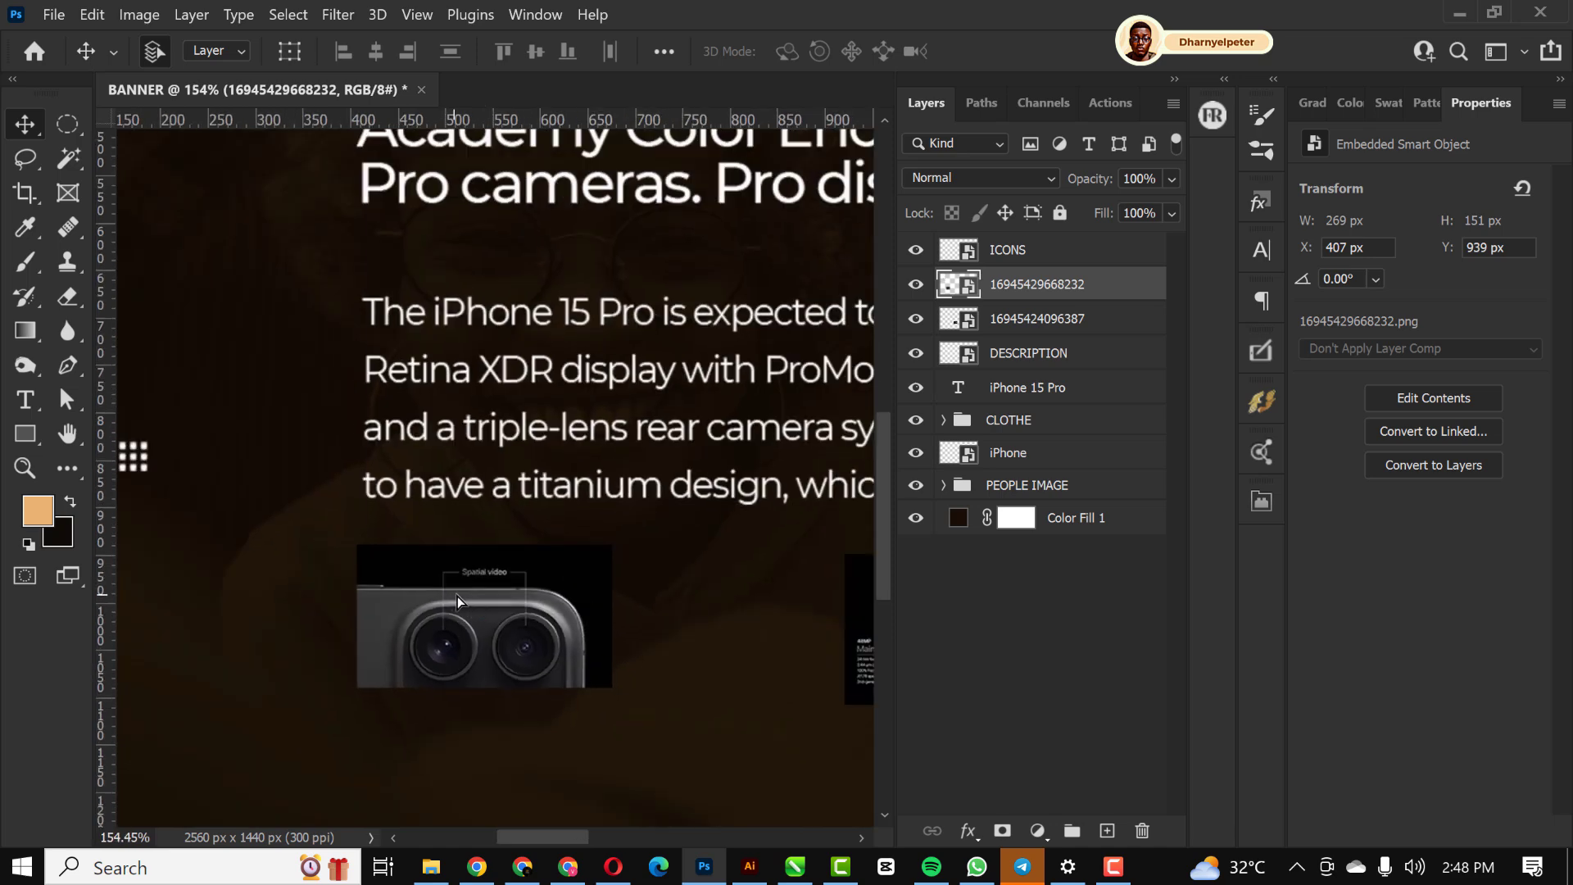
scroll(460, 598, "down", 3)
left_click_drag(713, 635, 617, 618)
scroll(617, 618, "up", 5)
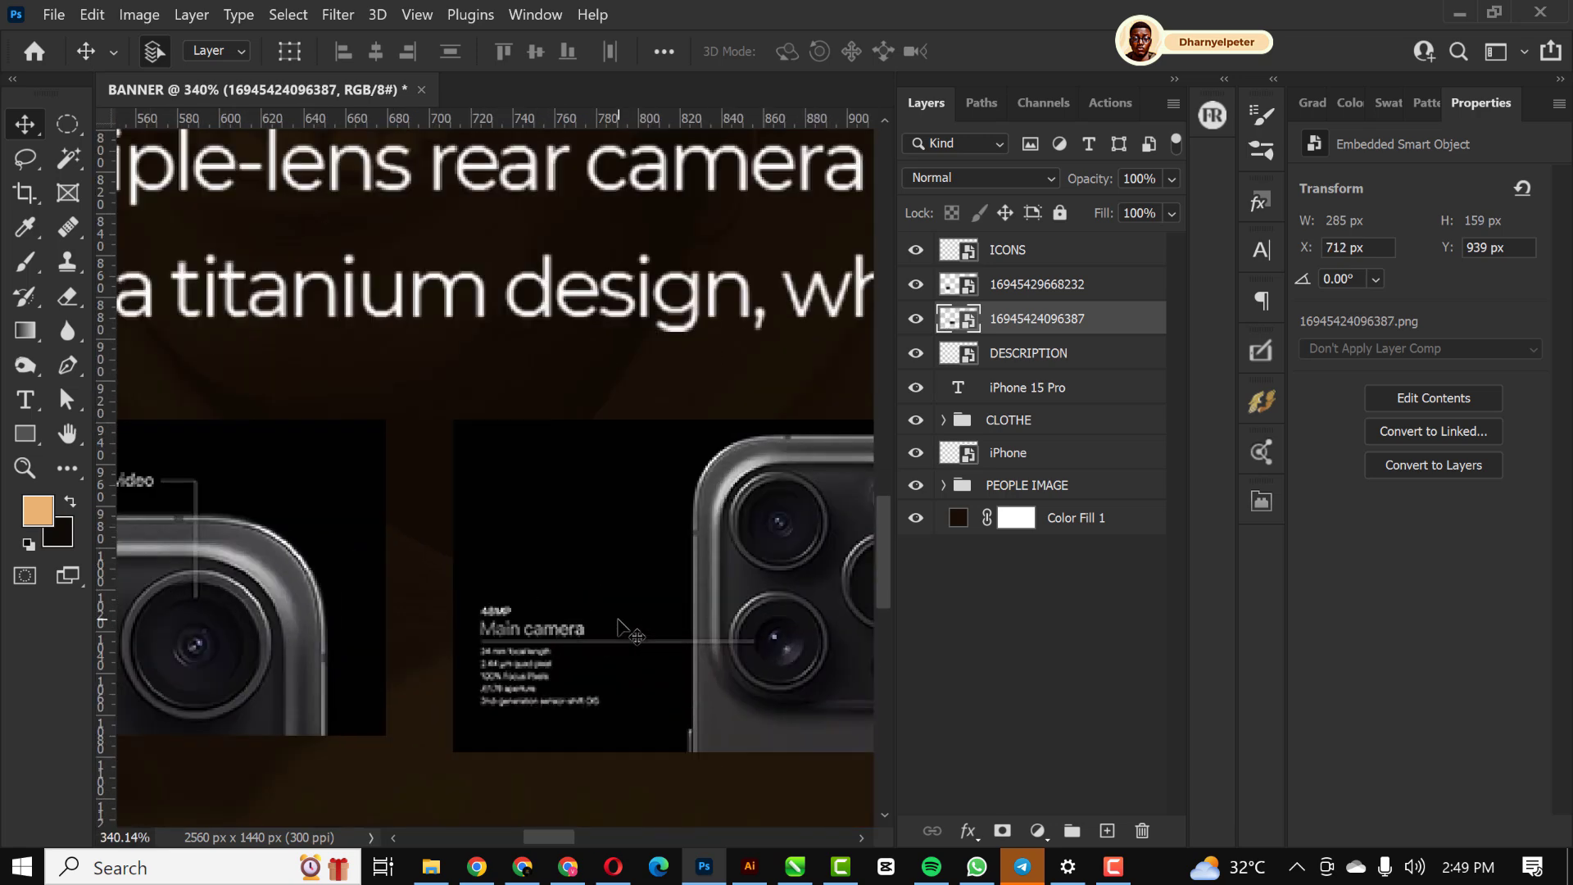
scroll(618, 628, "down", 2)
key("ctrl+t")
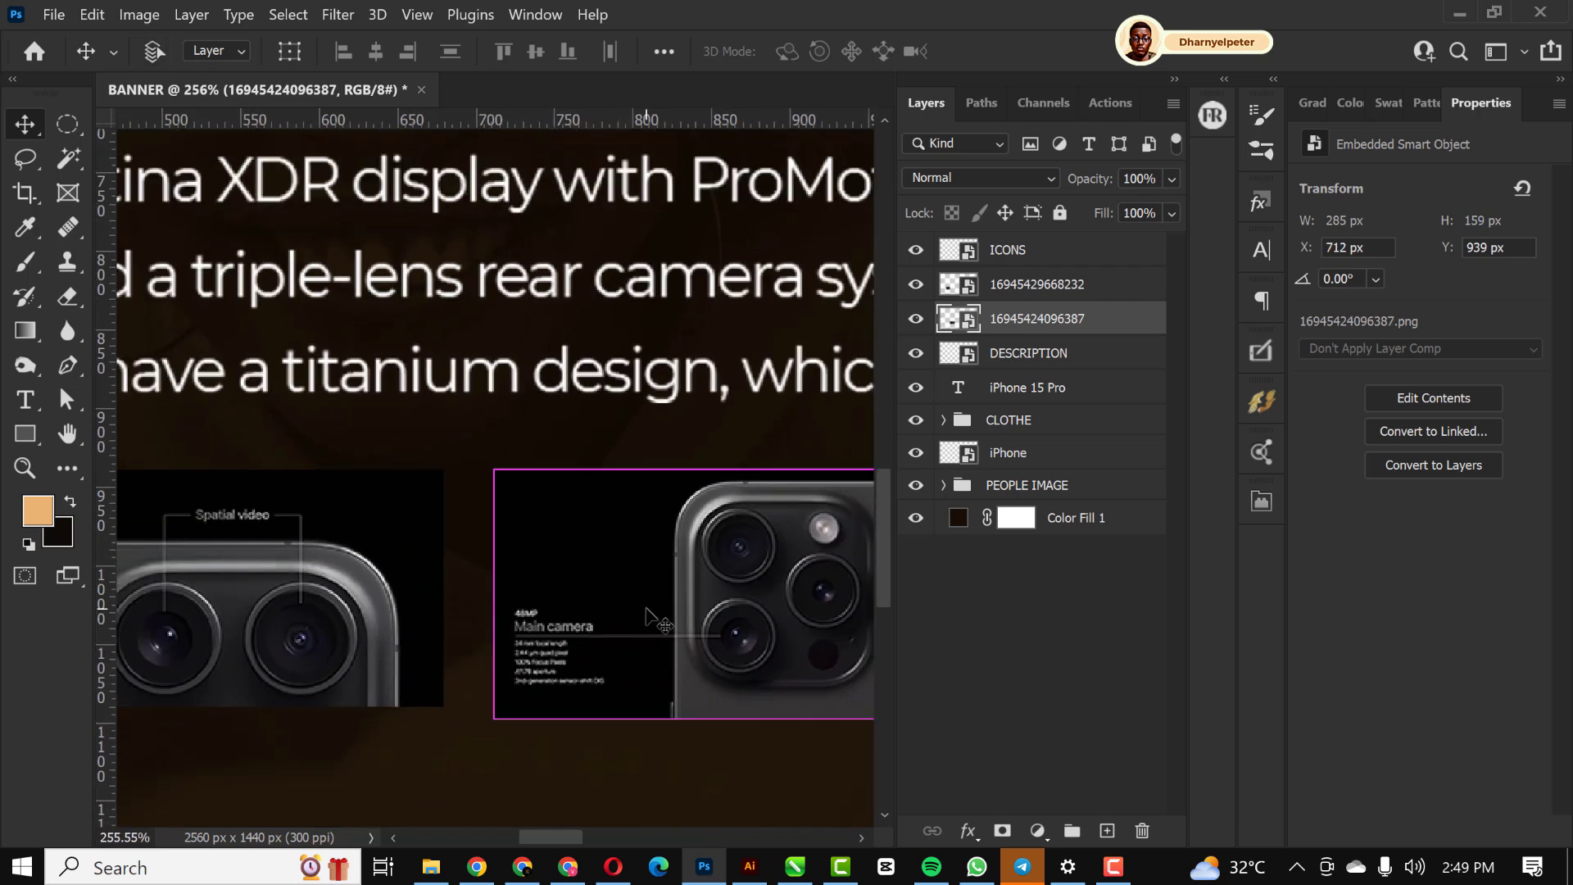
scroll(616, 602, "down", 2)
left_click_drag(870, 699, 833, 685)
scroll(571, 632, "down", 1)
scroll(572, 634, "down", 3)
key("Return")
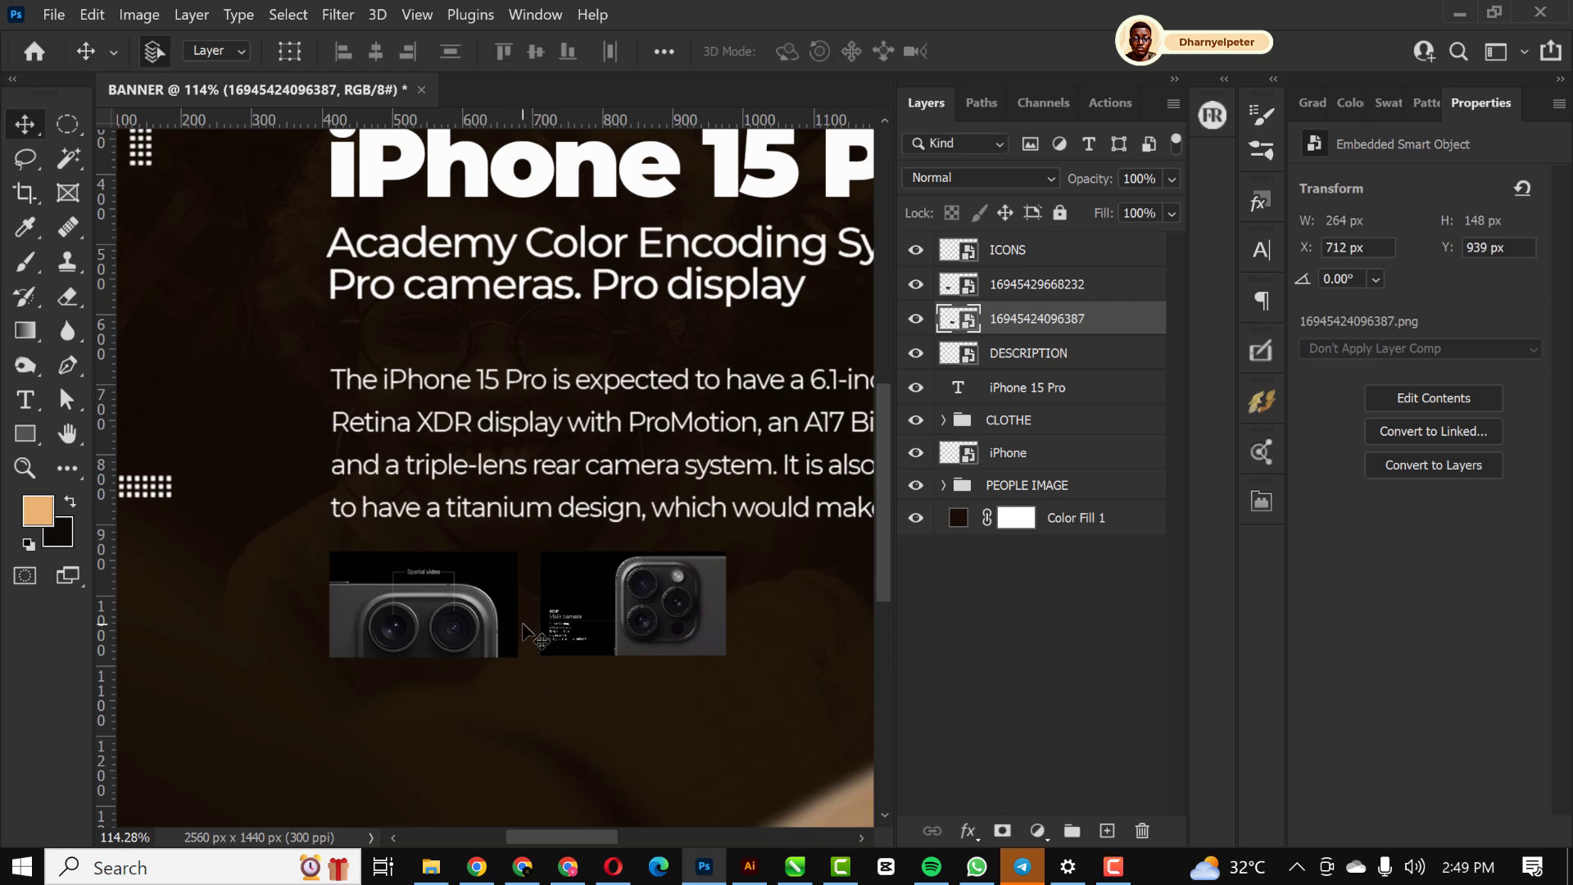
Select both camera images and scale them up together to 145.04%, about 819 × 219 px overall
scroll(549, 596, "down", 3)
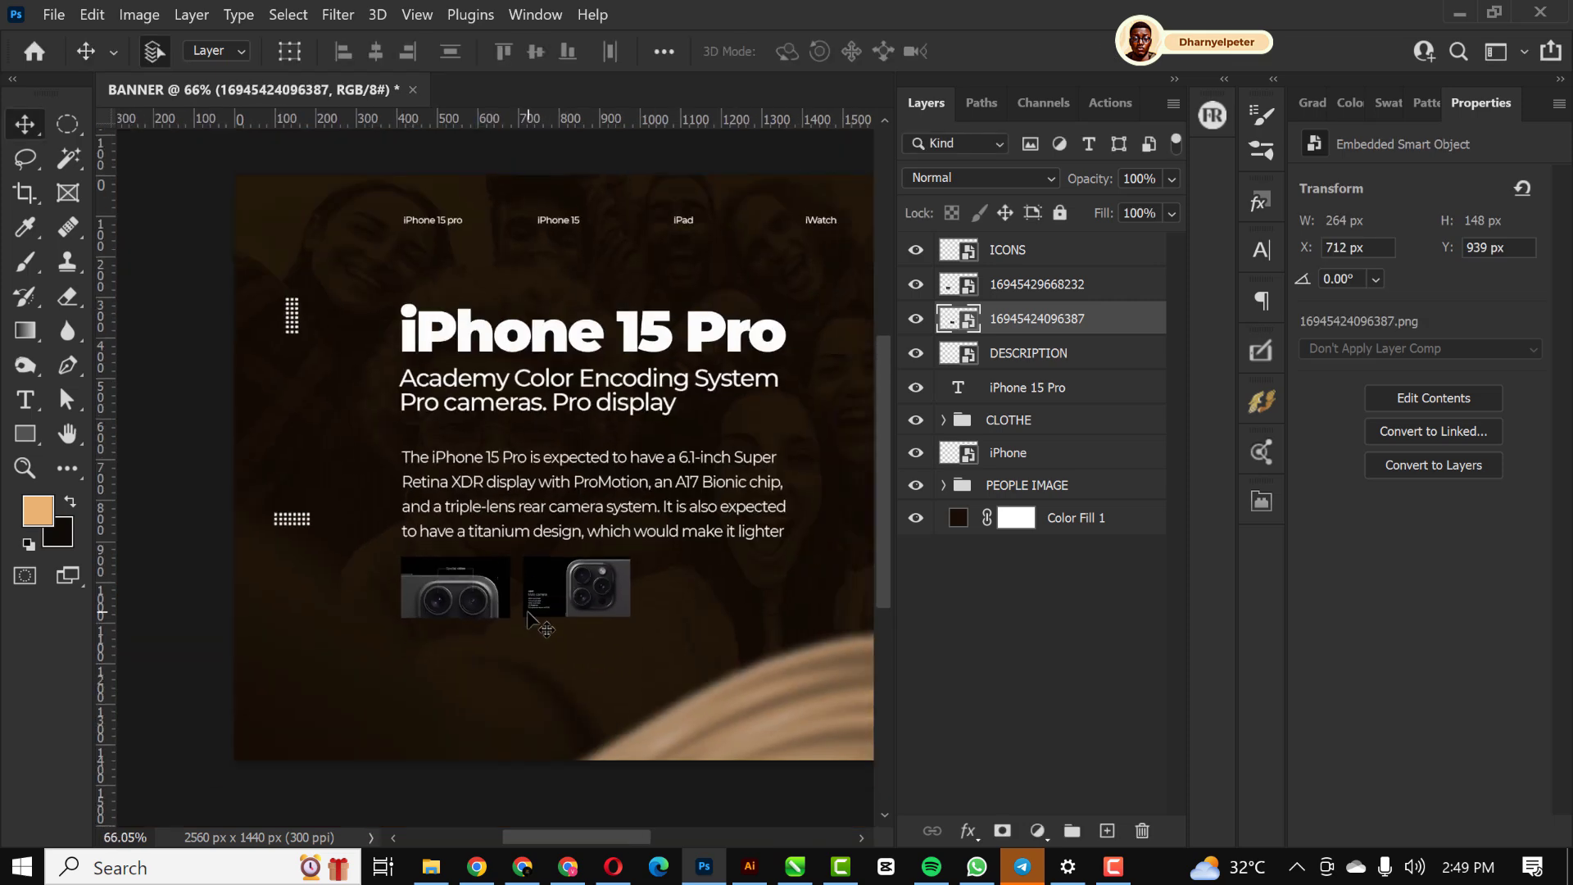
key("shift+alt+bracketright")
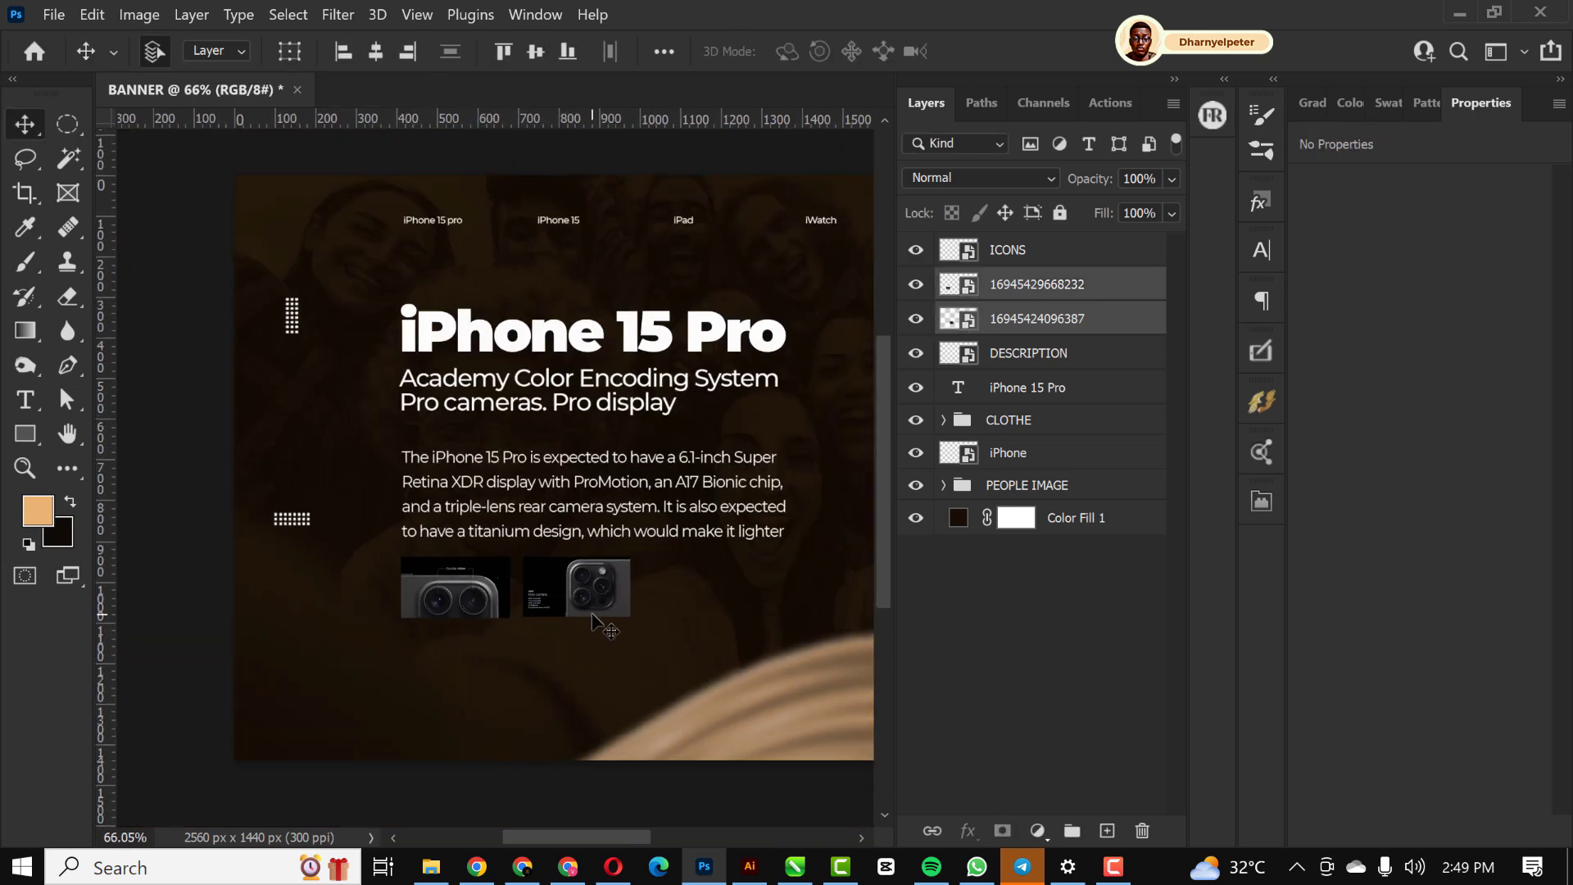
key("ctrl+t")
left_click_drag(631, 618, 732, 666)
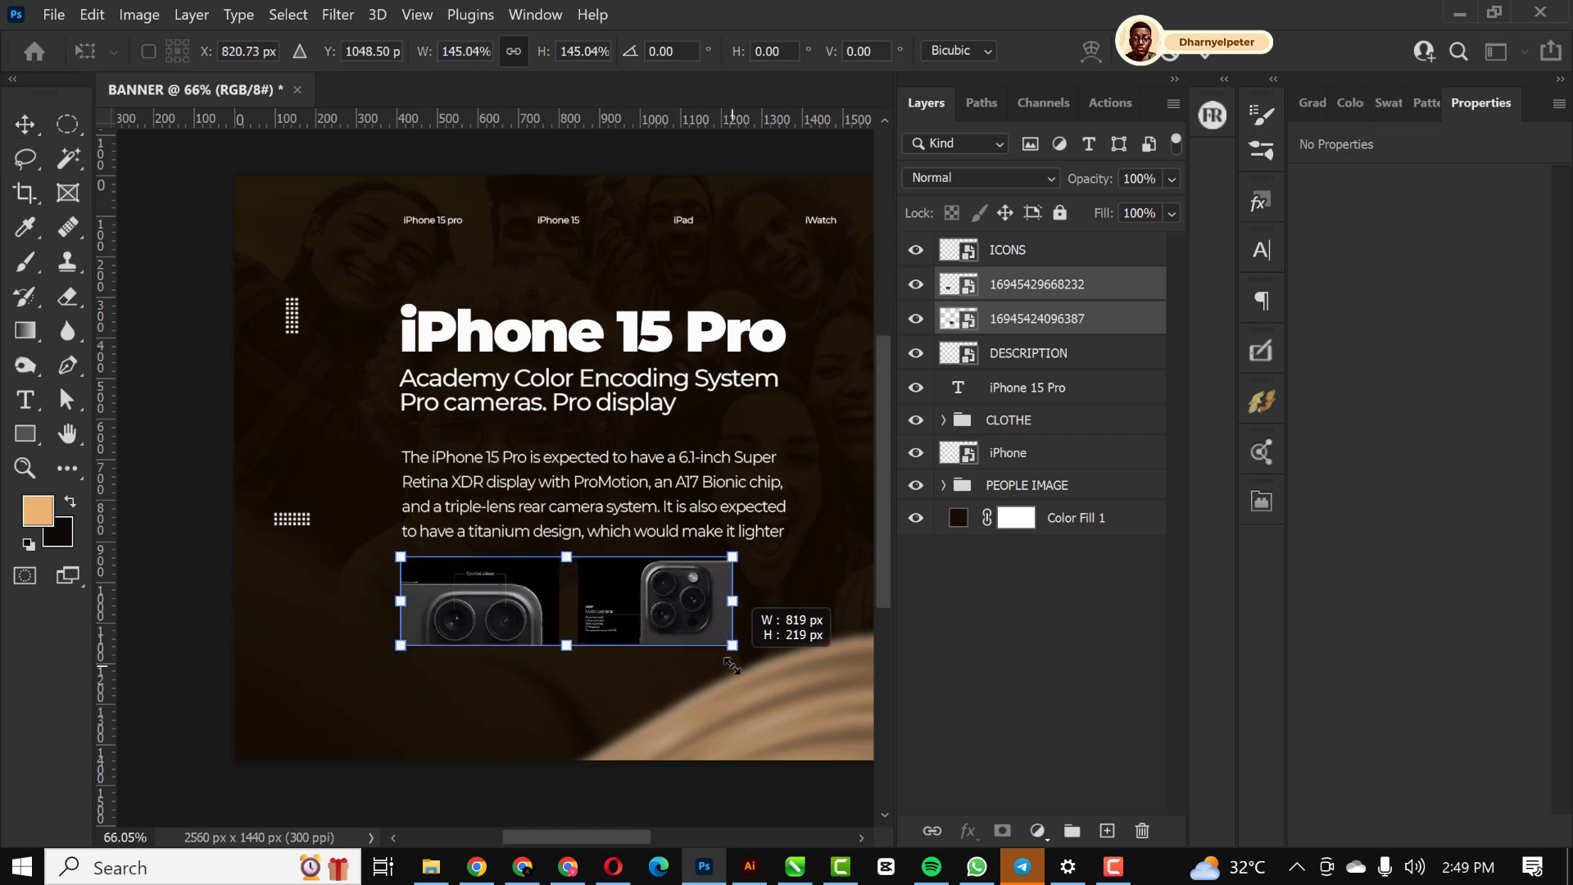
left_click_drag(732, 666, 731, 666)
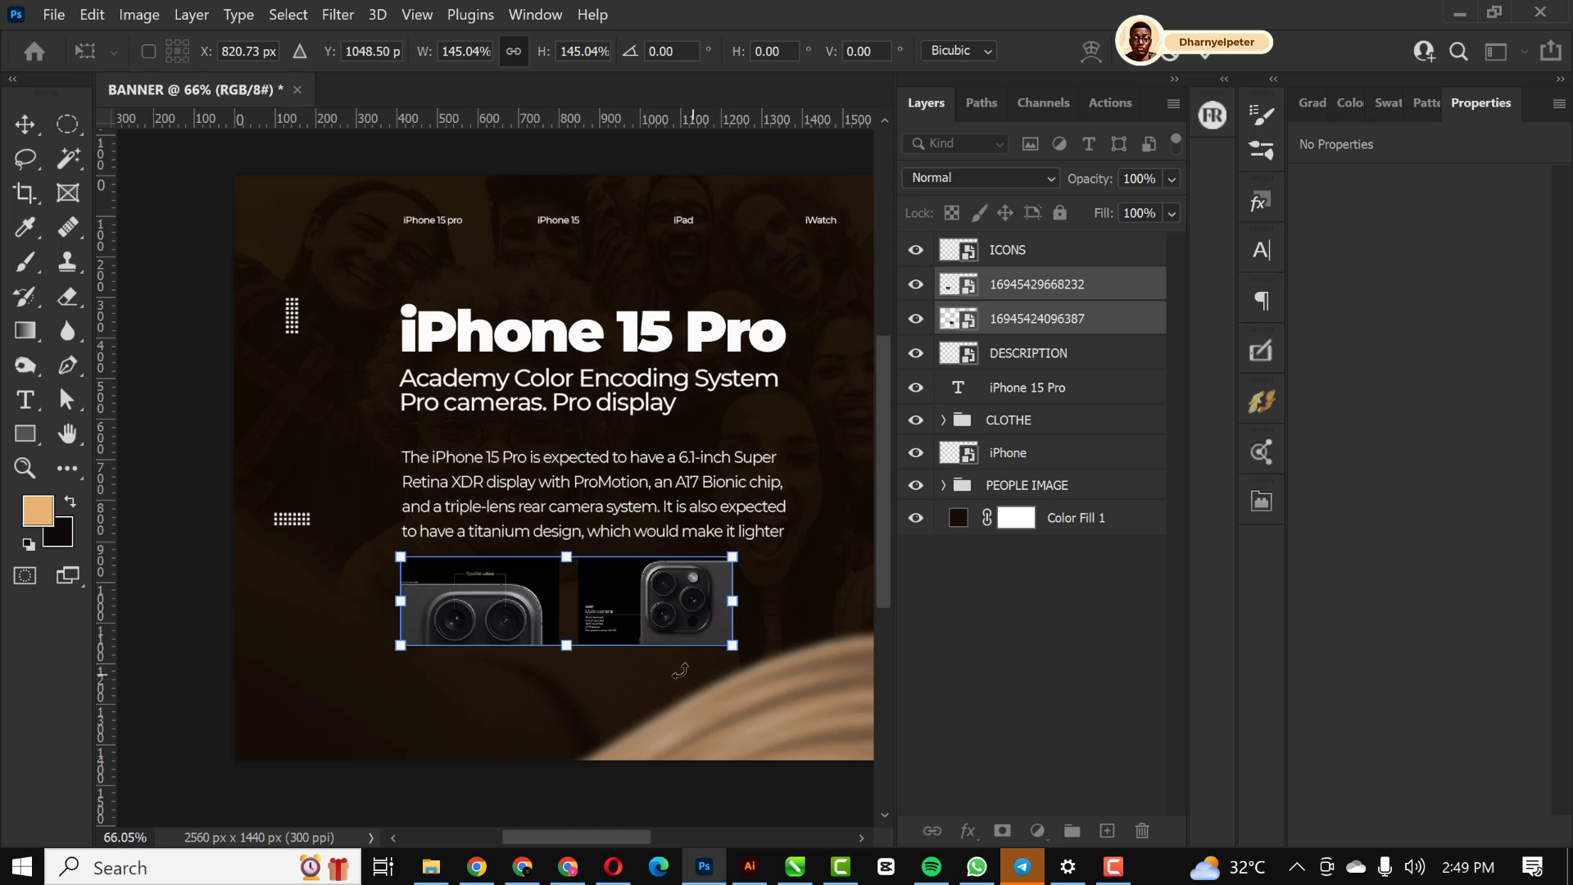
key("Return")
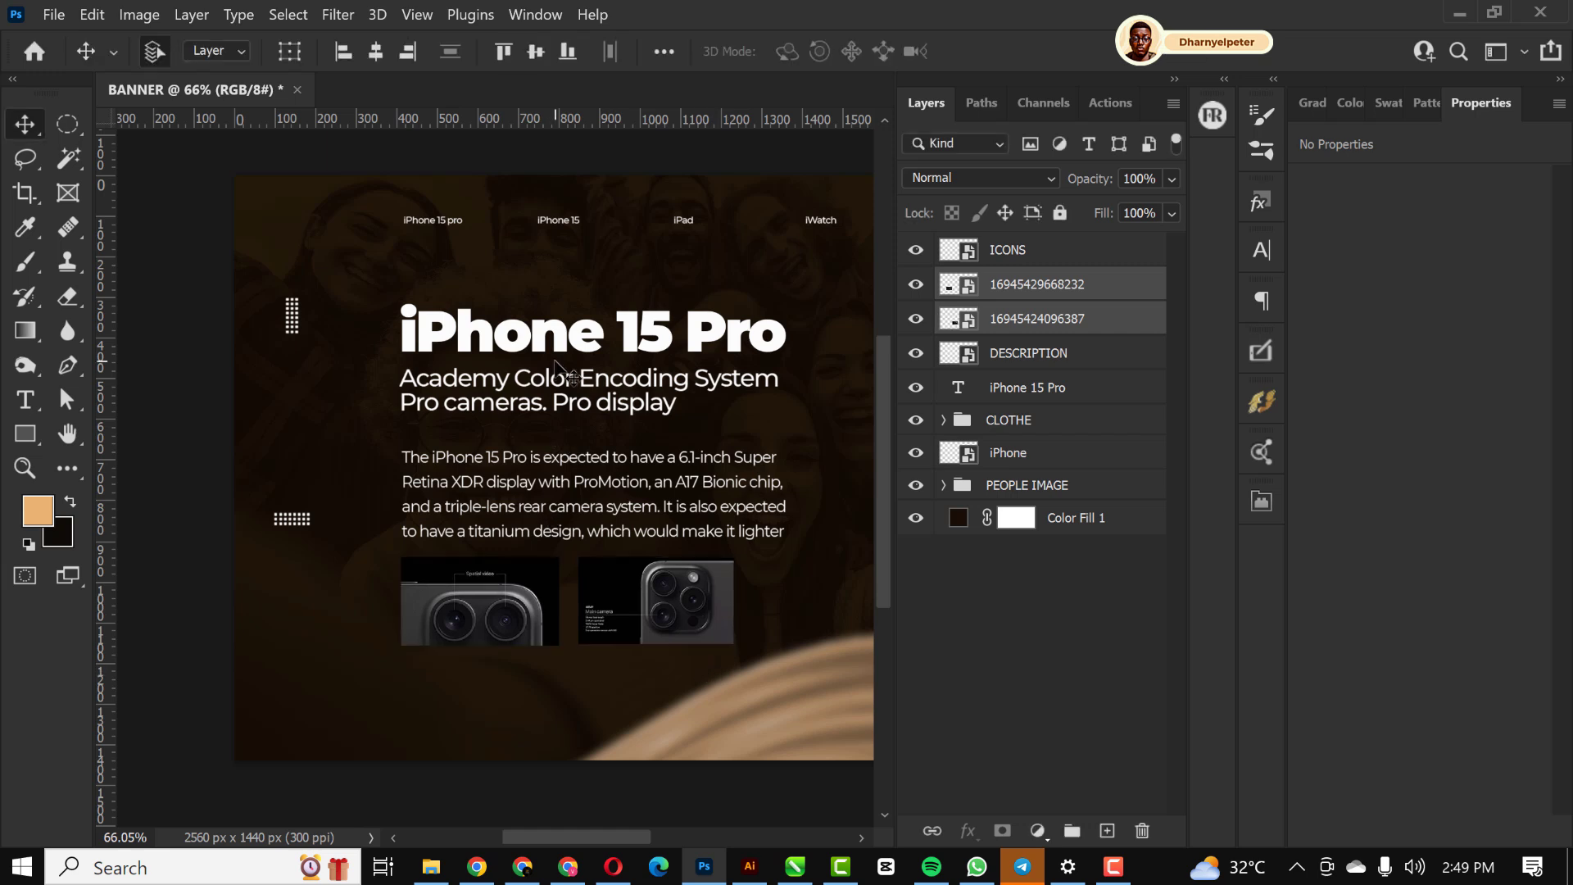
Select the DESCRIPTION and iPhone 15 Pro title layers and scale them down together to 93.95%, keeping their upper-left corner in place
left_click(1062, 360)
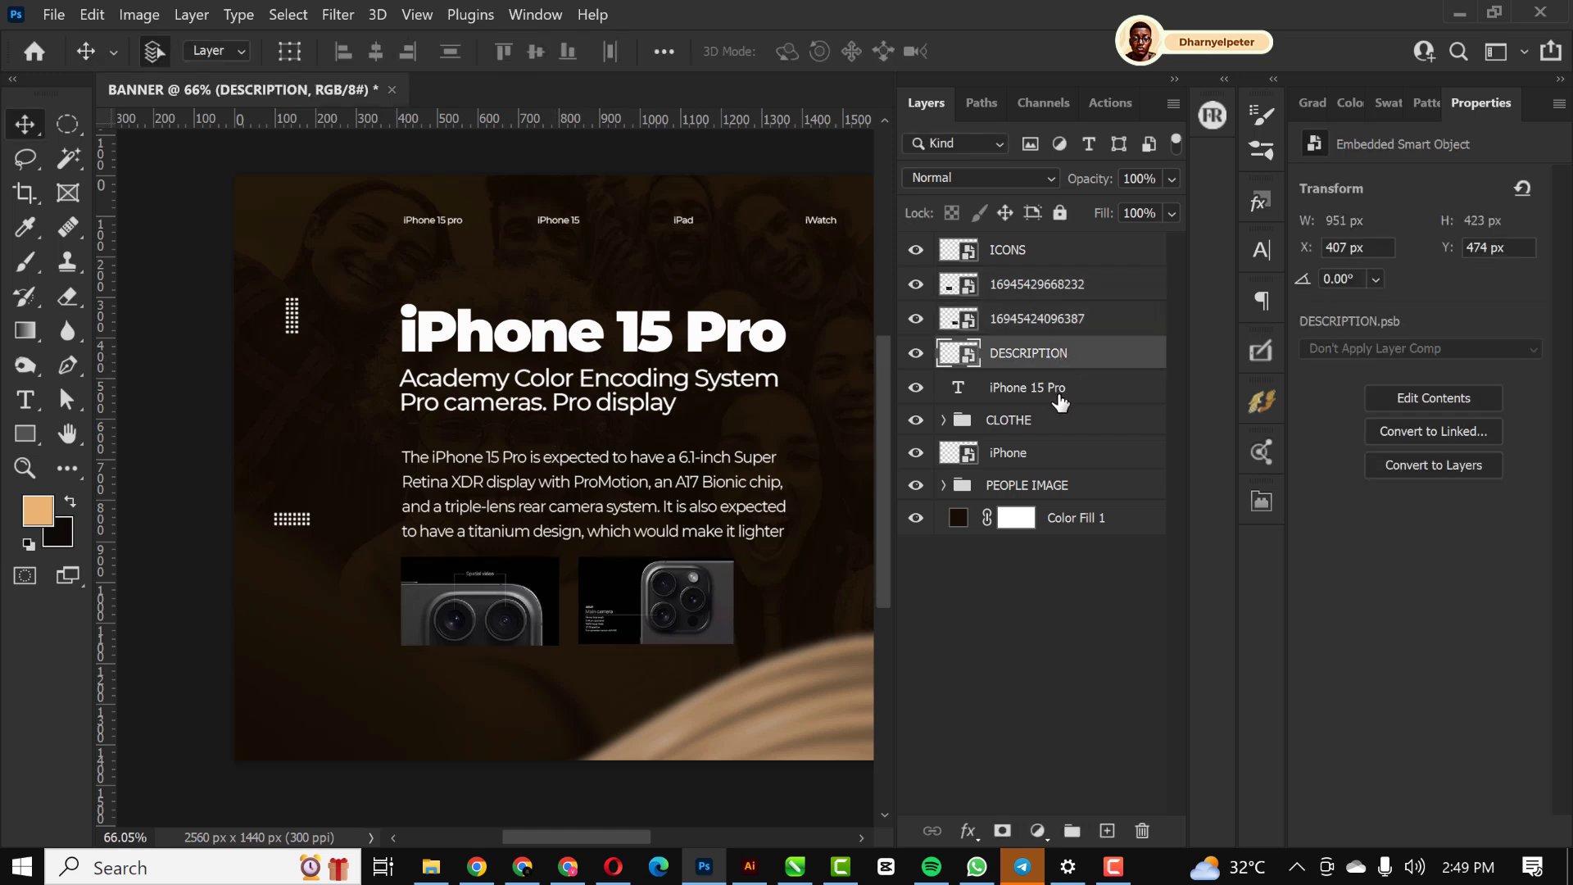
left_click(1054, 392, "shift")
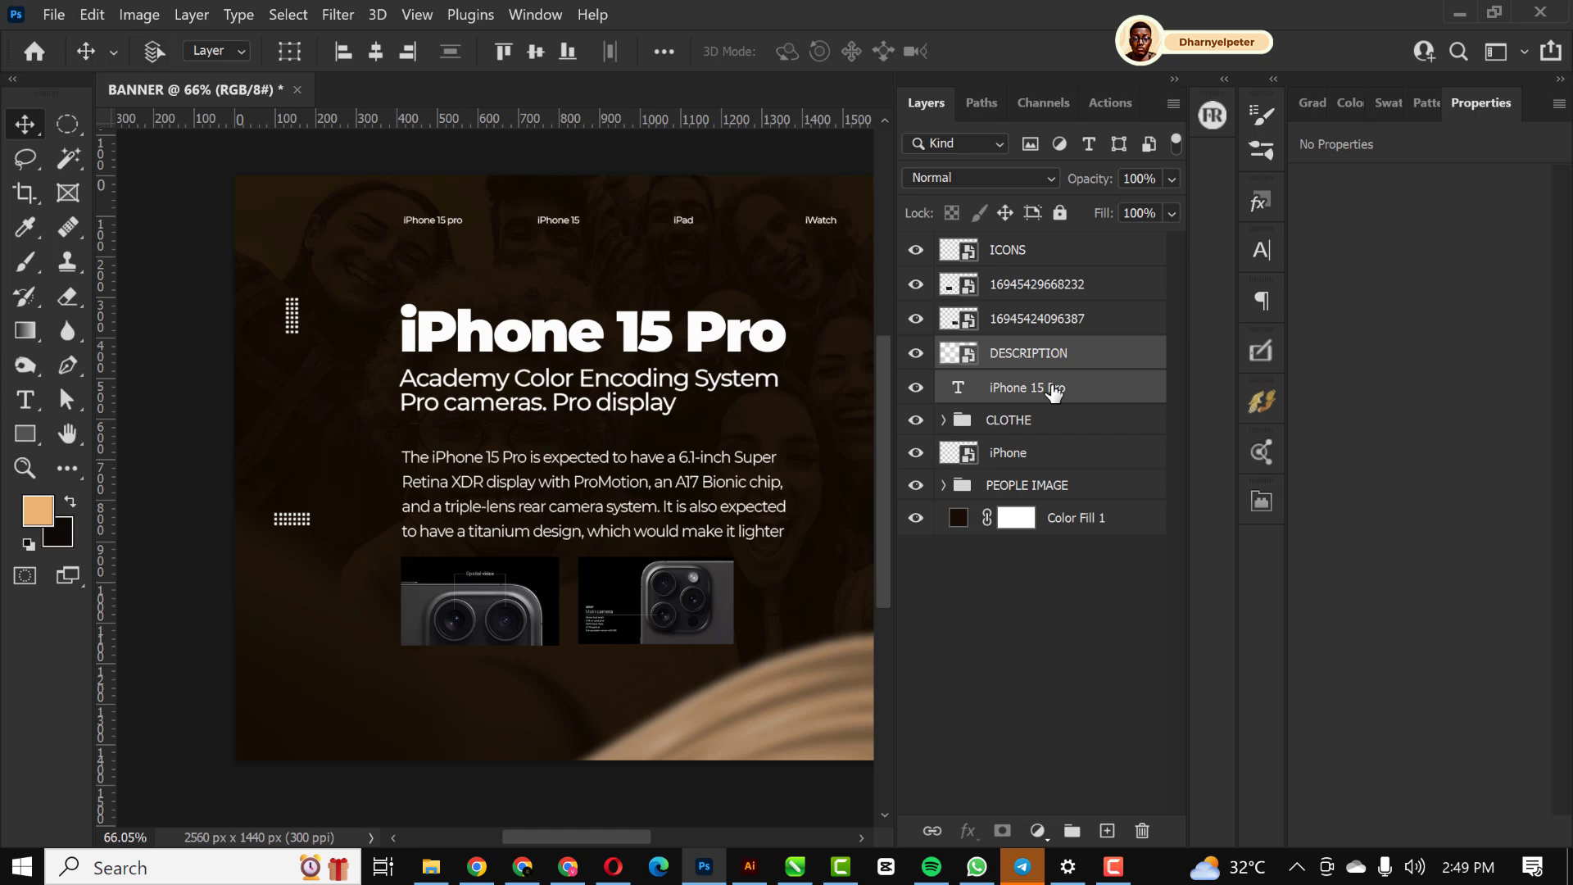
key("ctrl+t")
left_click_drag(788, 541, 766, 527)
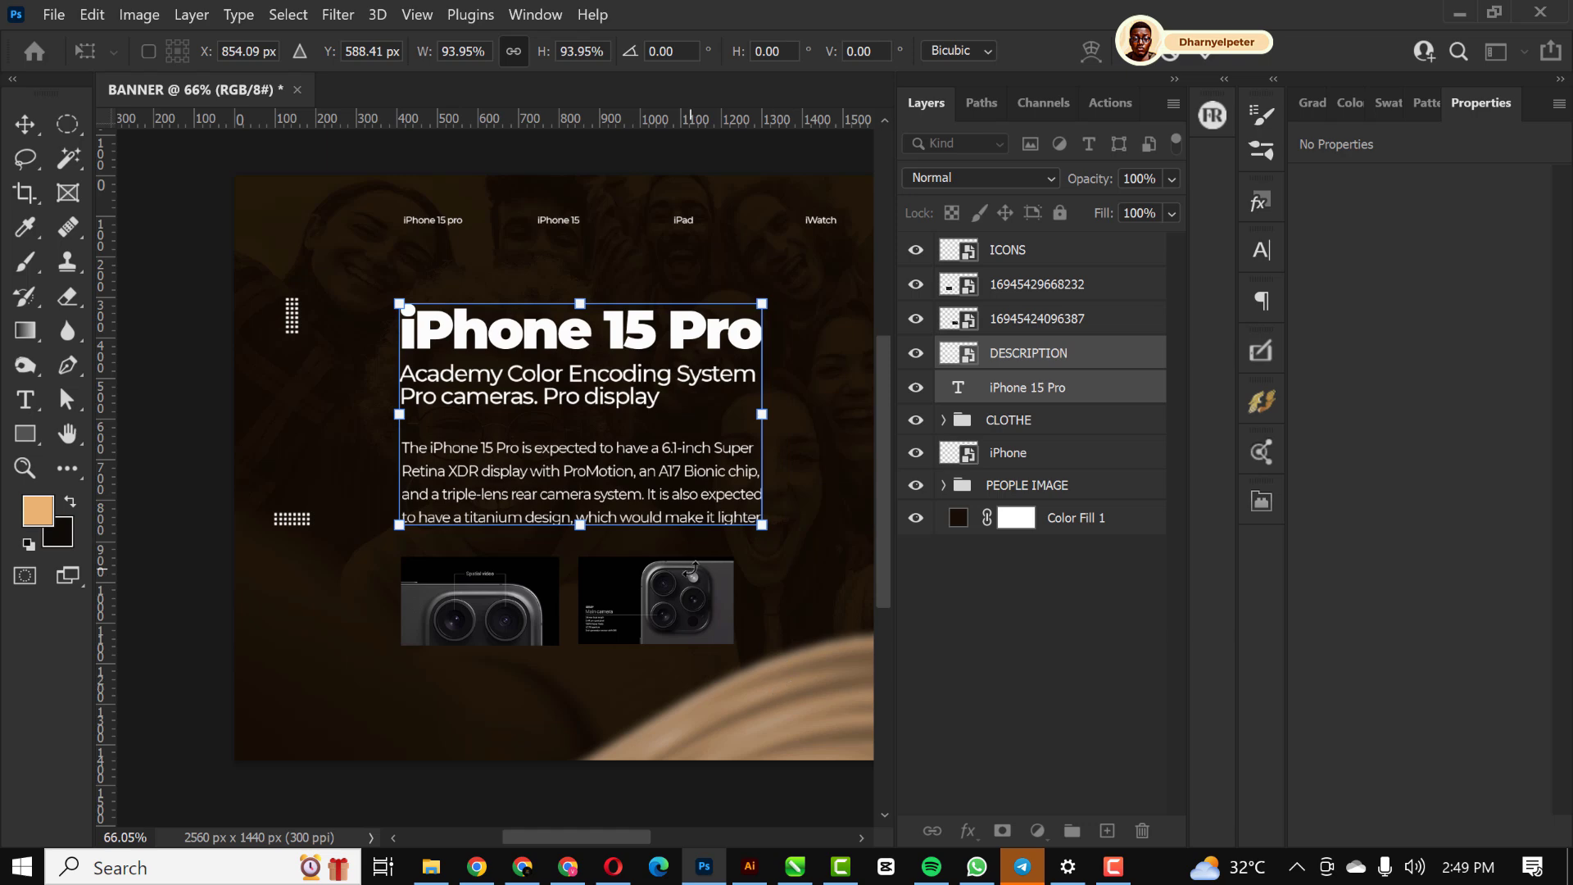
scroll(692, 571, "down", 4)
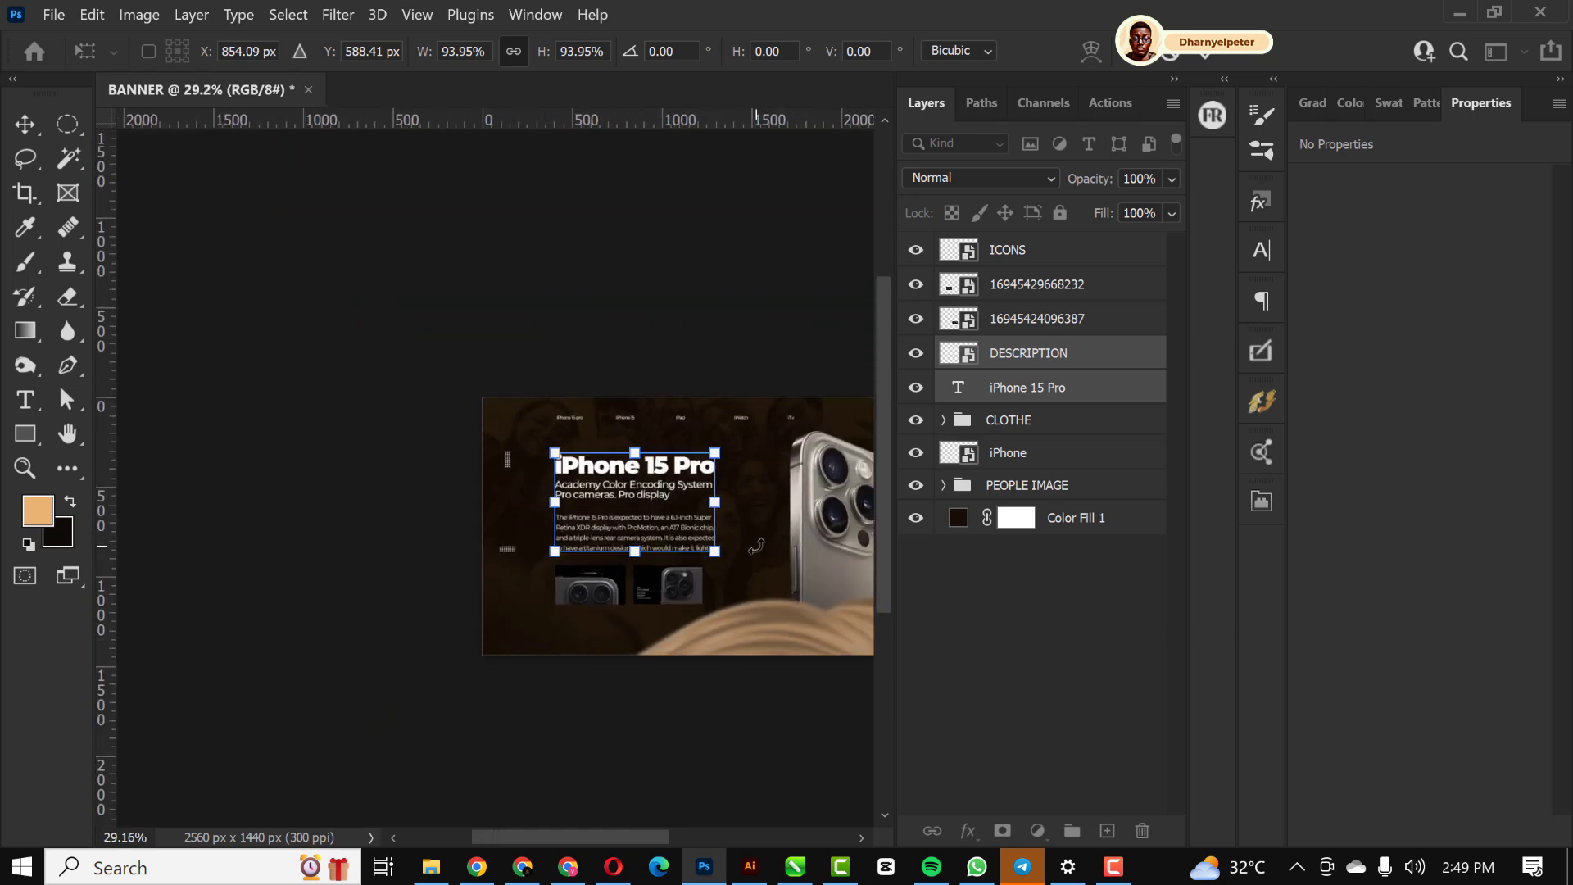
key("Return")
scroll(753, 542, "up", 6)
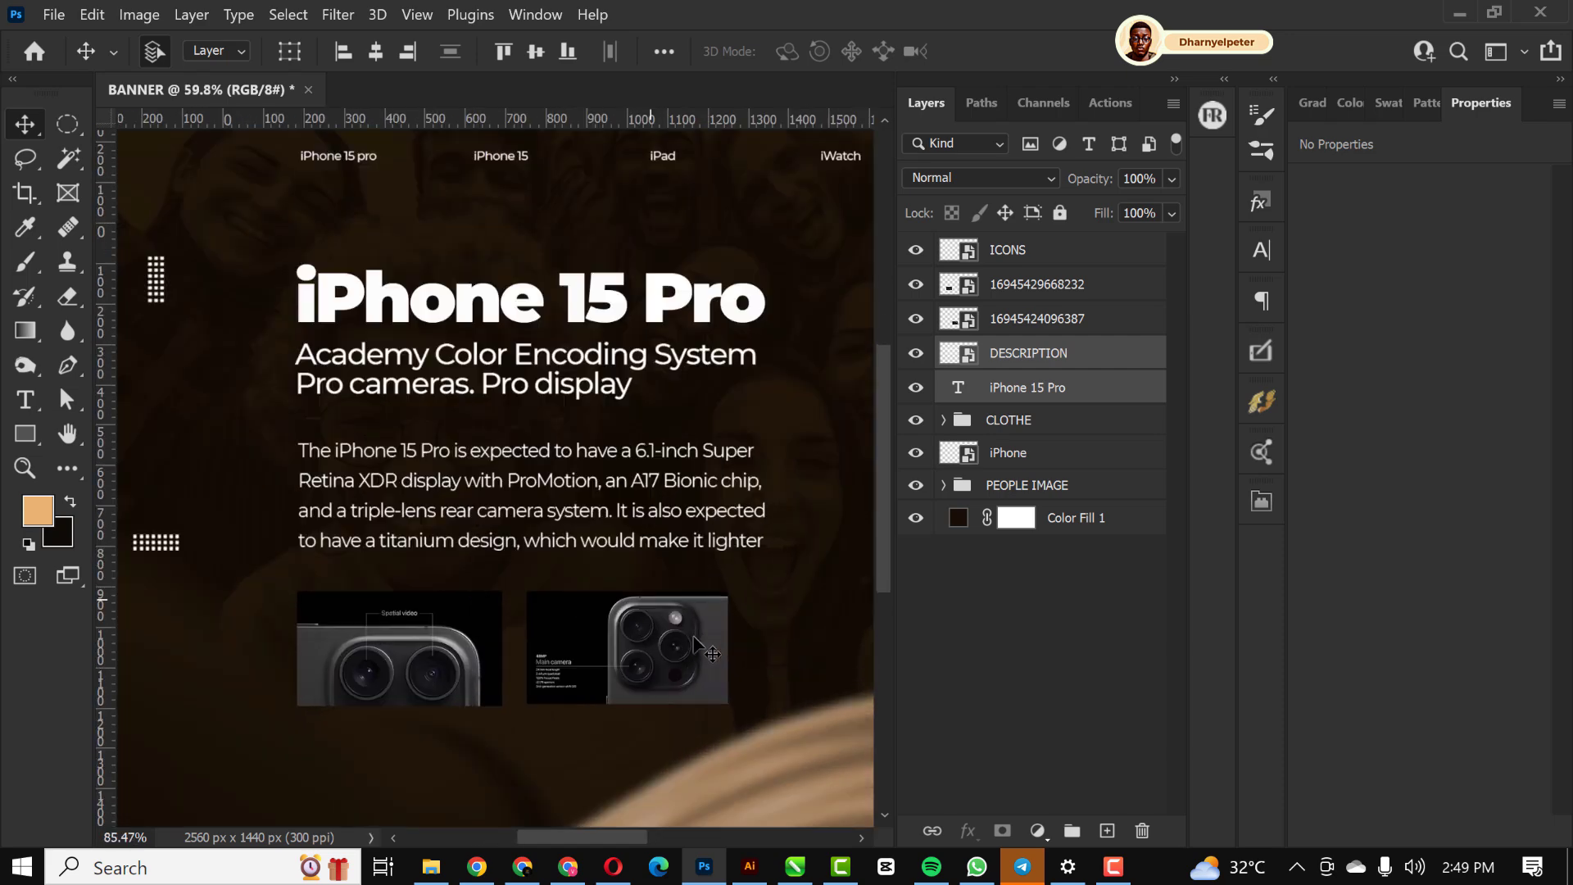
Nudge the ICONS layer up 20 px to Y 82 px
left_click(191, 544)
scroll(410, 465, "down", 3)
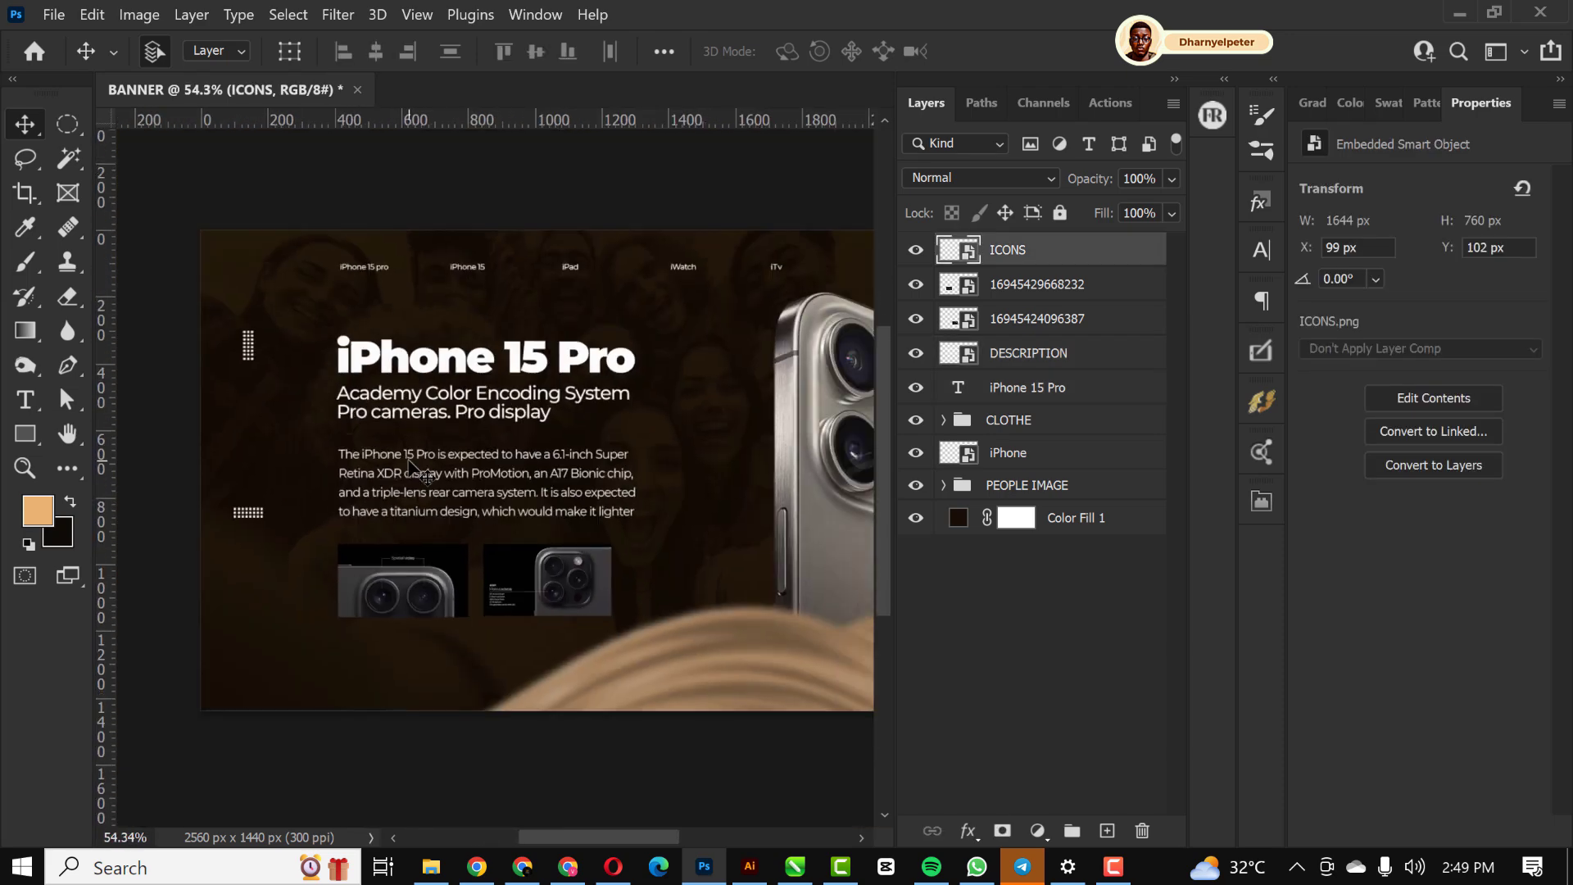
key("shift+Up")
key("shift+Up")
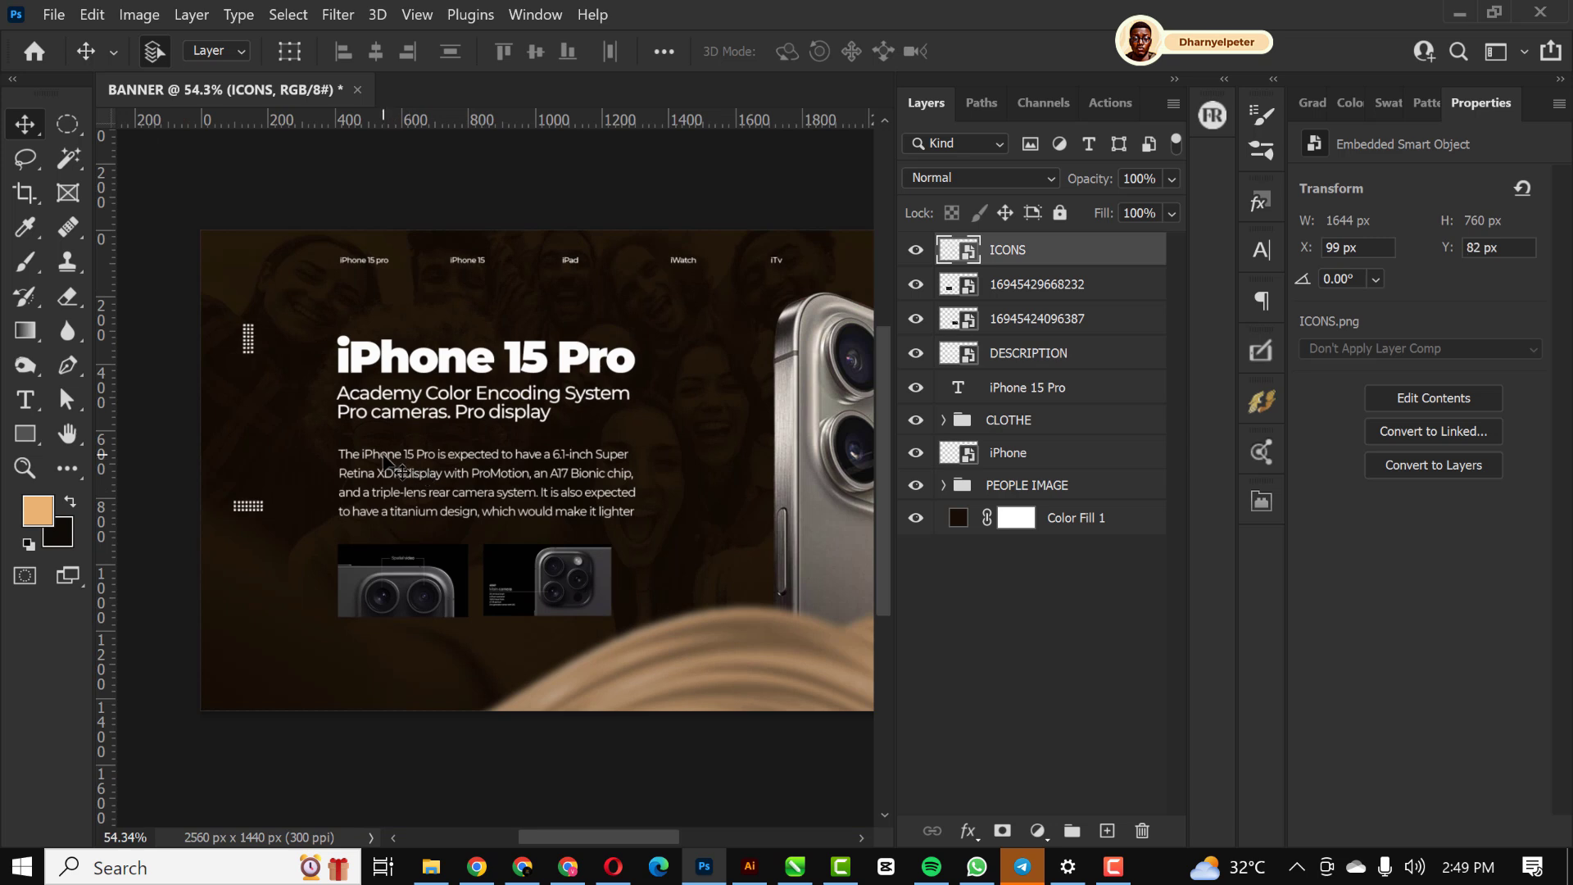
Draw a 469 × 99 px rectangle below the camera images and round all its corners to 49 px
scroll(554, 423, "up", 1)
scroll(467, 643, "up", 1)
scroll(453, 614, "down", 1)
scroll(410, 553, "up", 1)
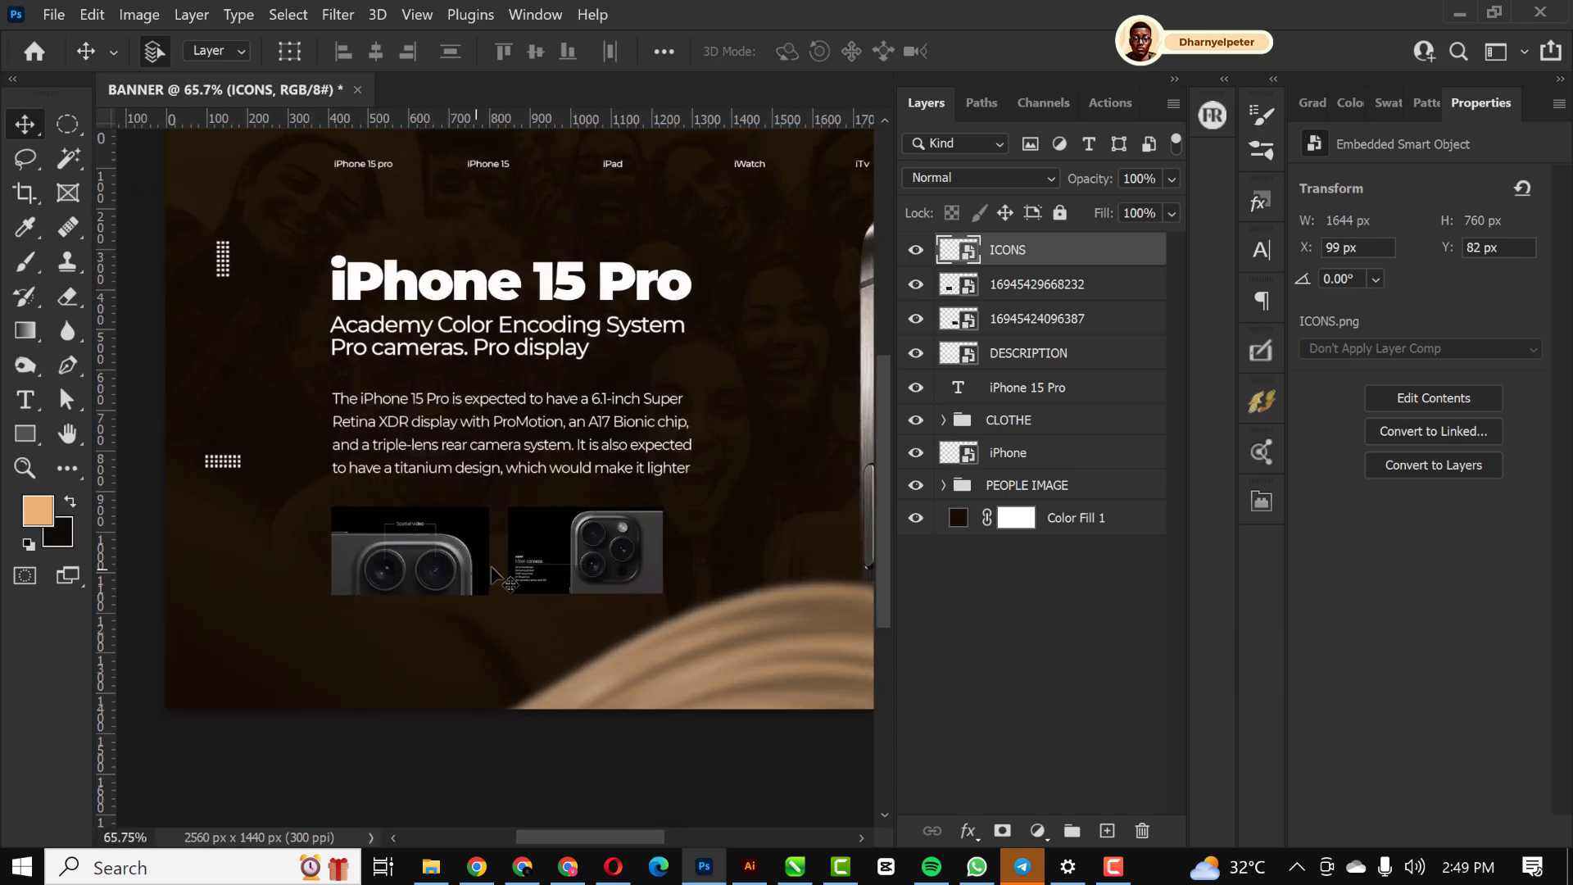
scroll(477, 558, "down", 1)
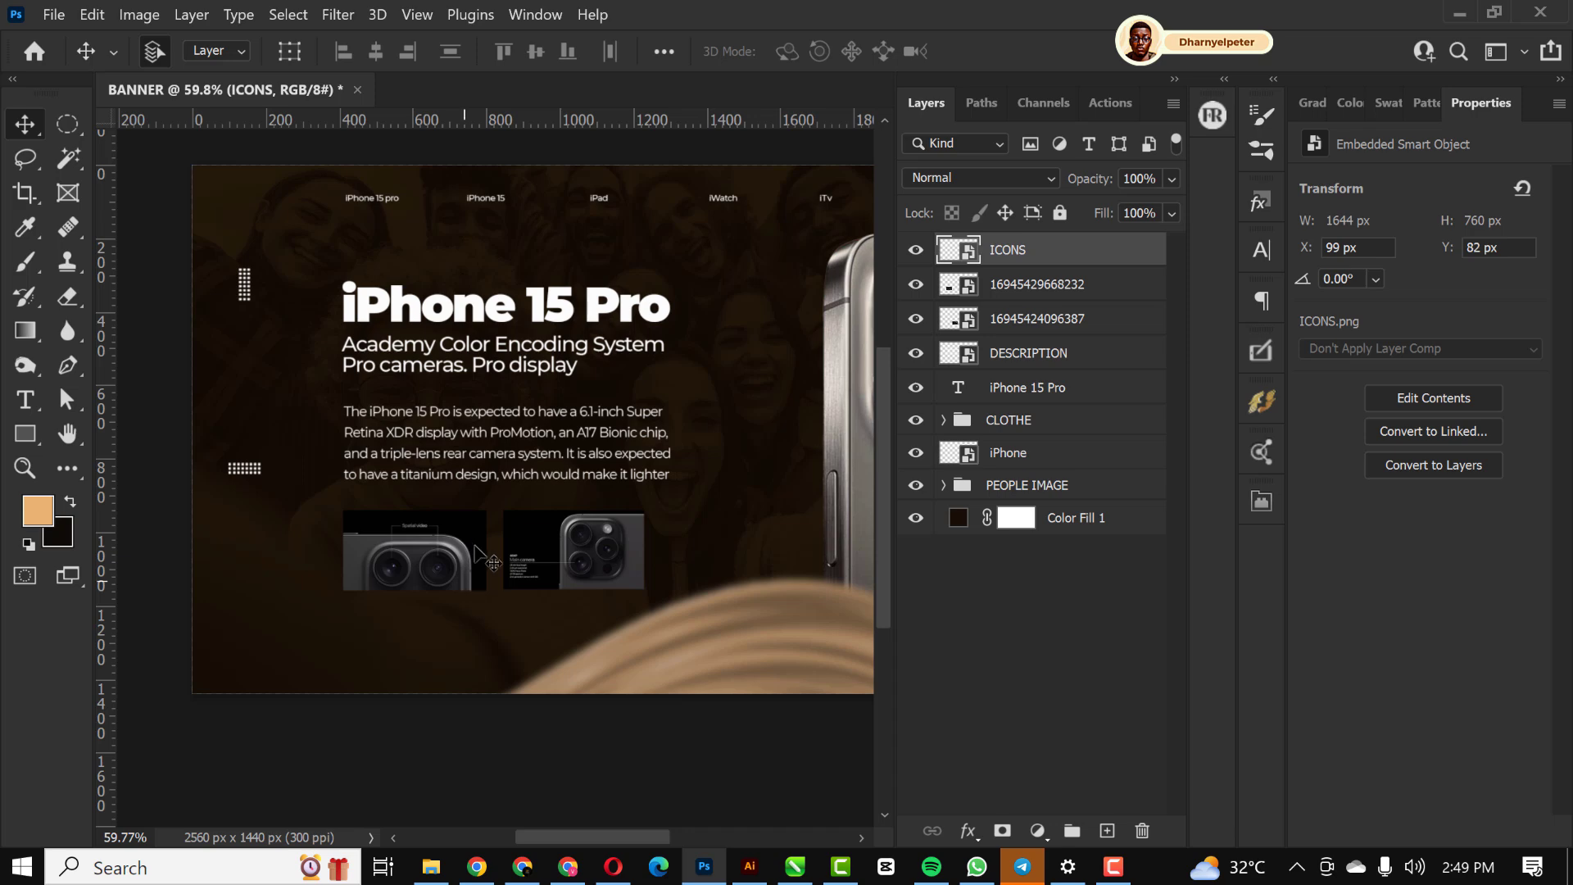
scroll(459, 561, "up", 3)
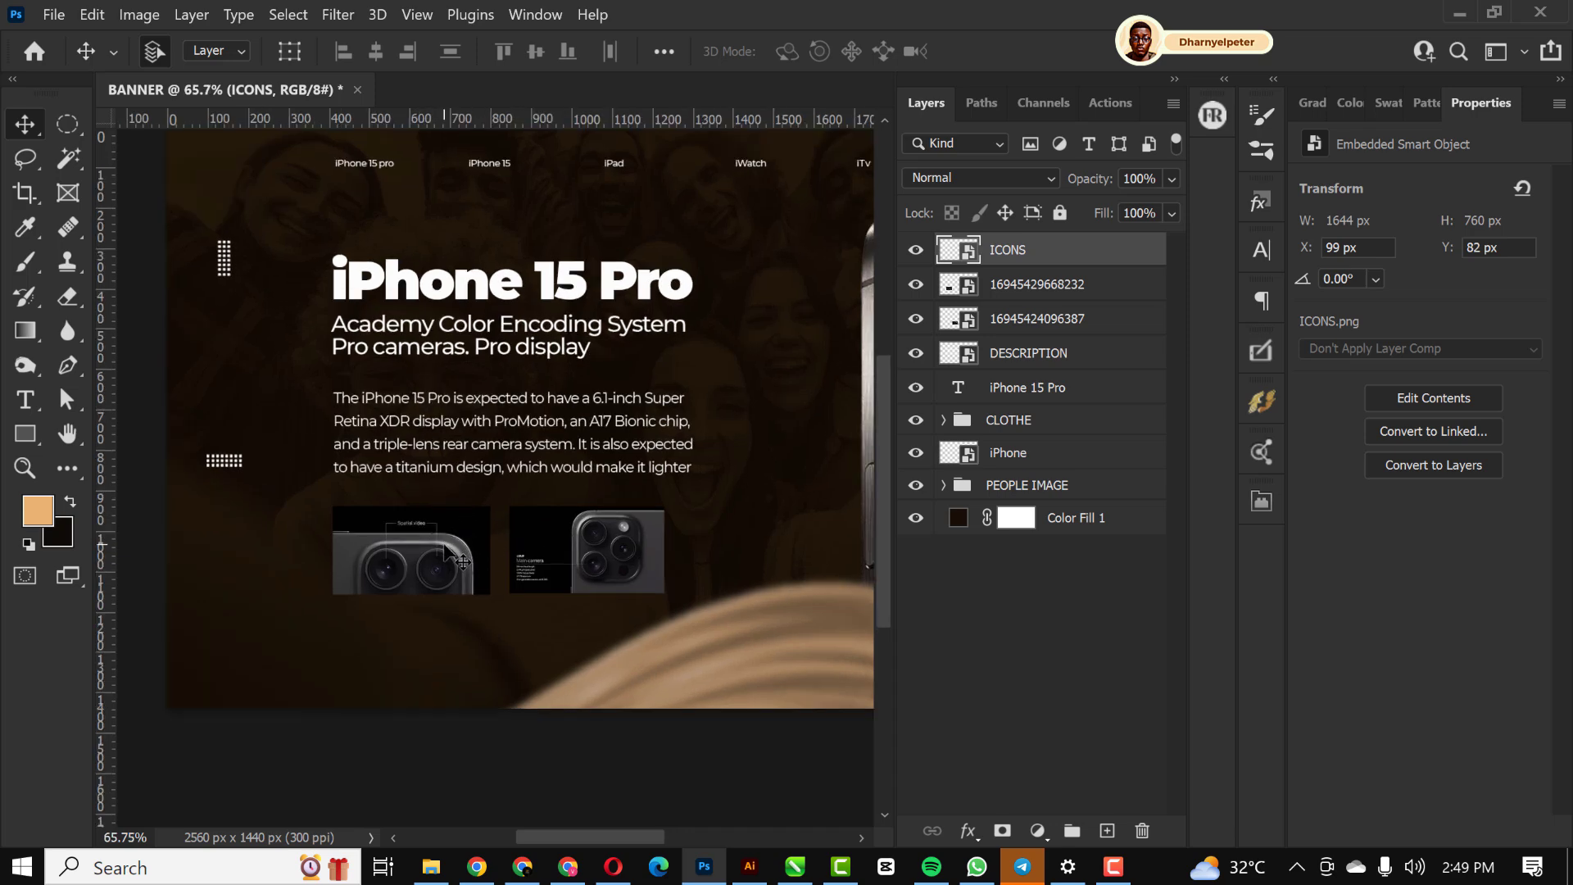
scroll(393, 654, "up", 2)
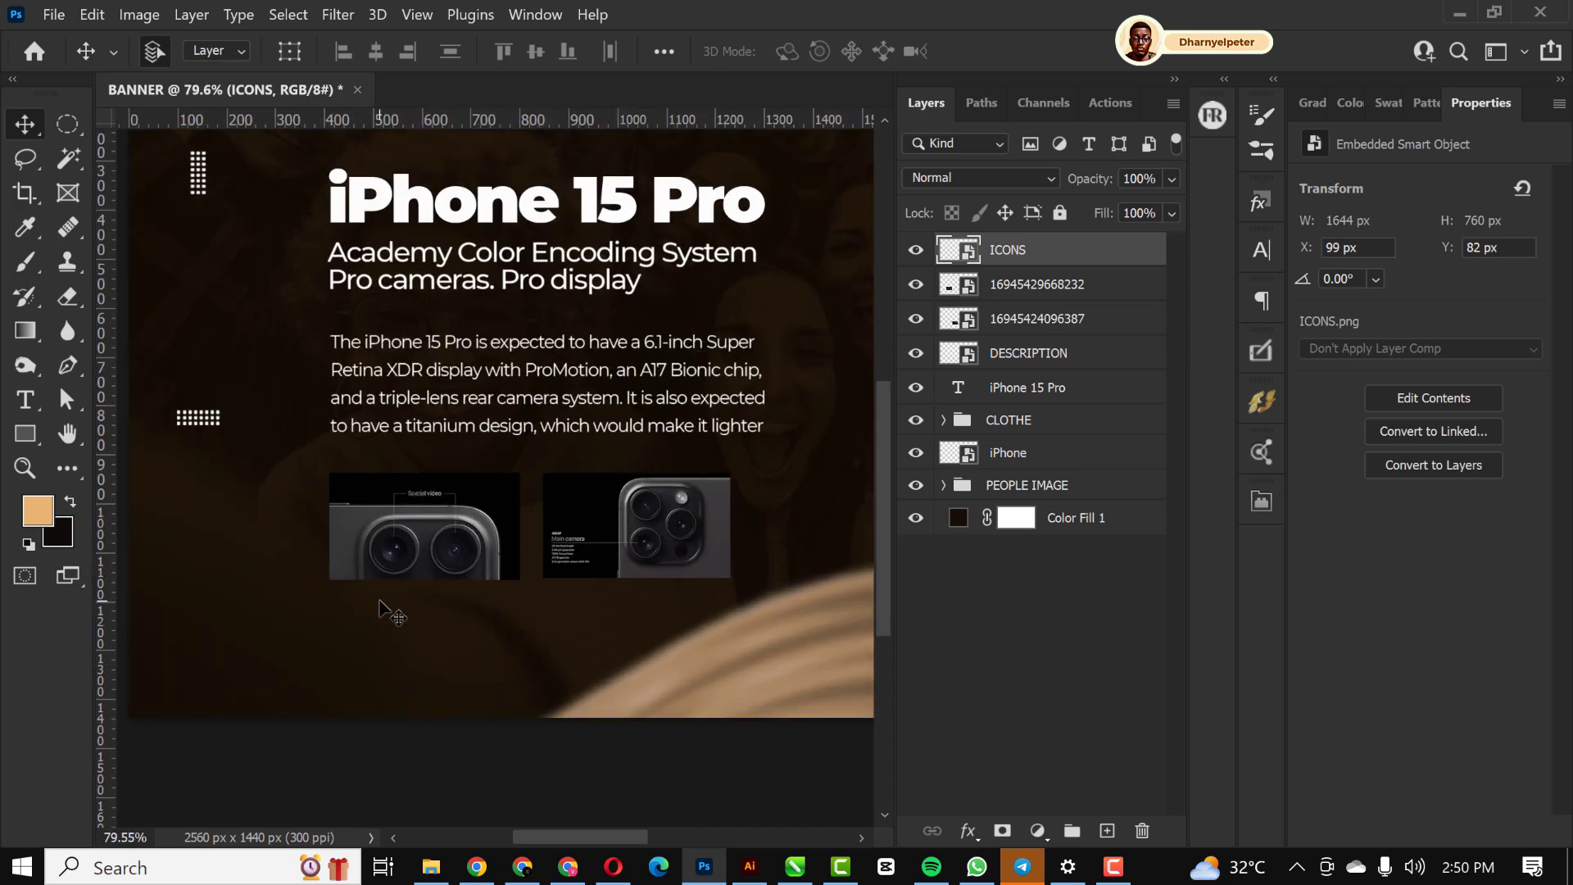
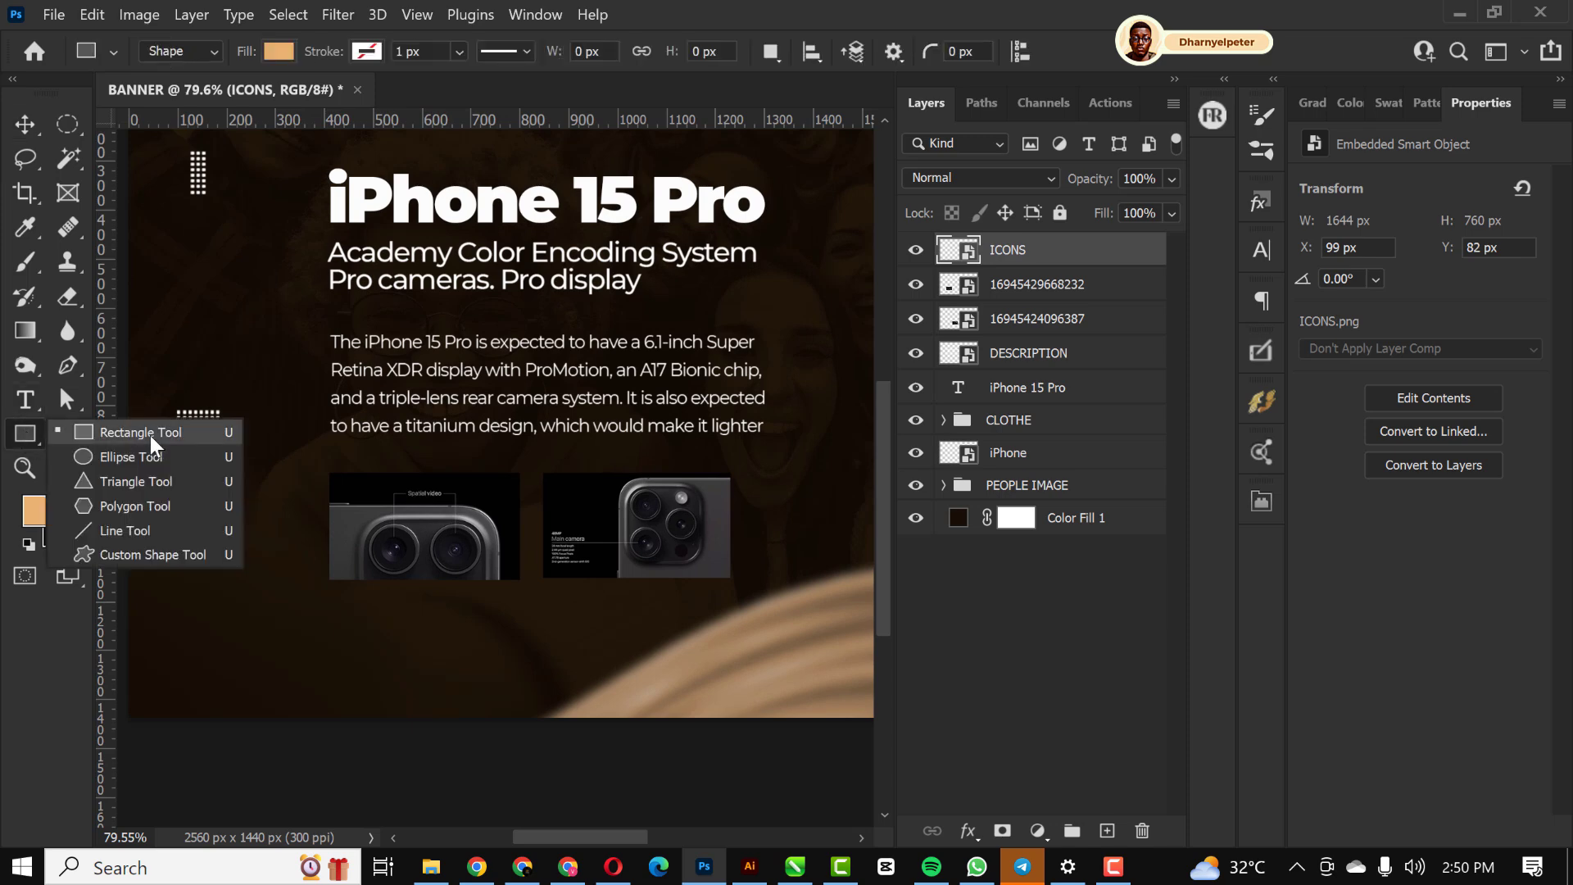
left_click_drag(336, 606, 560, 653)
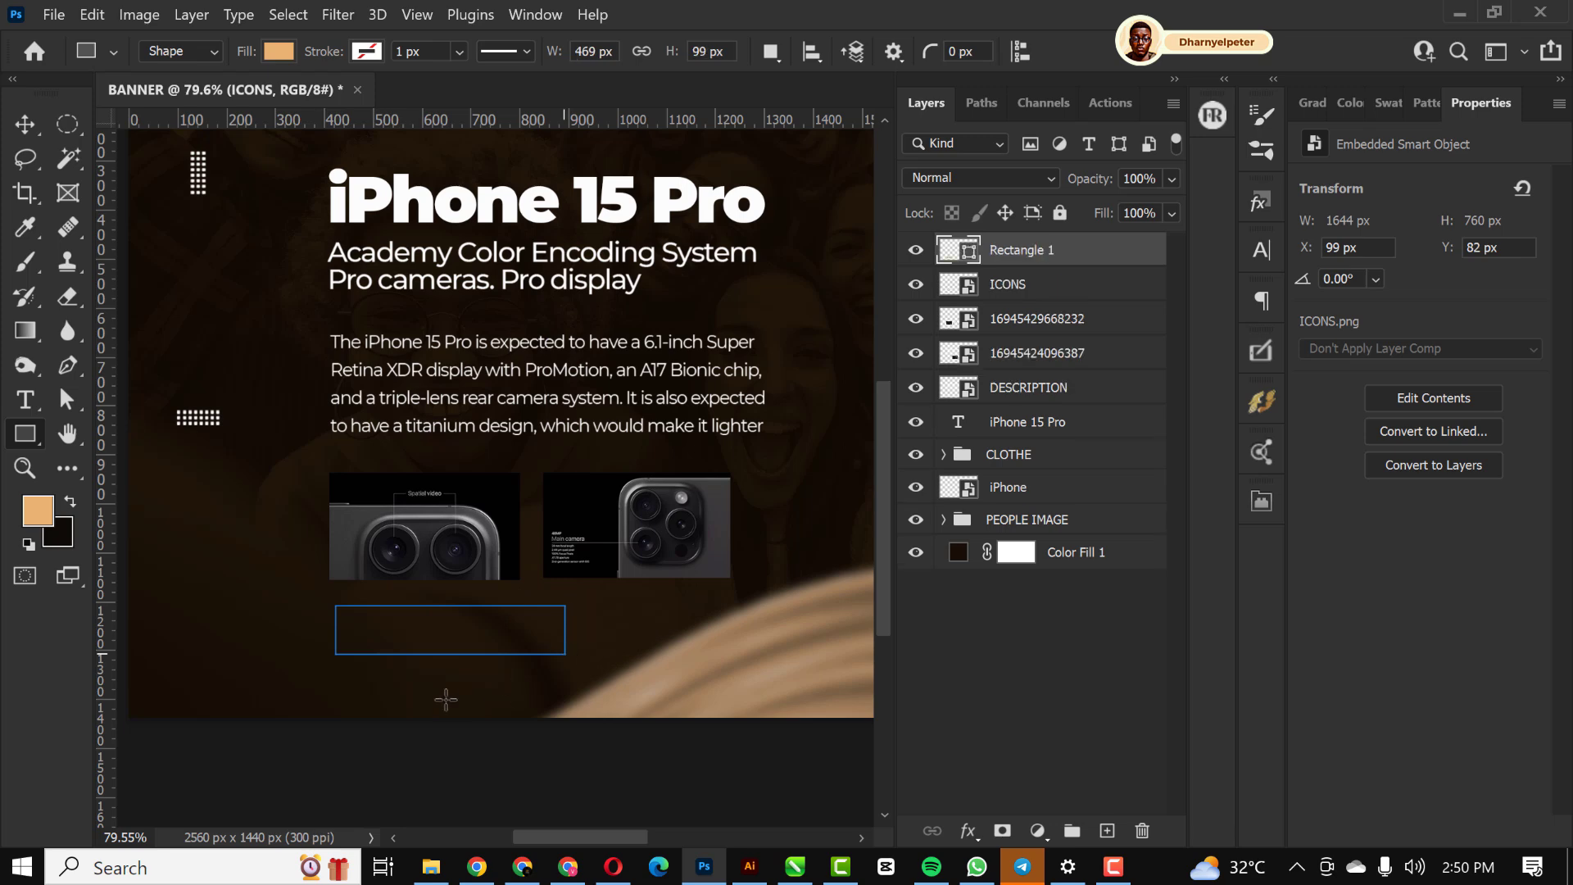
scroll(397, 631, "up", 5)
left_click_drag(277, 605, 377, 603)
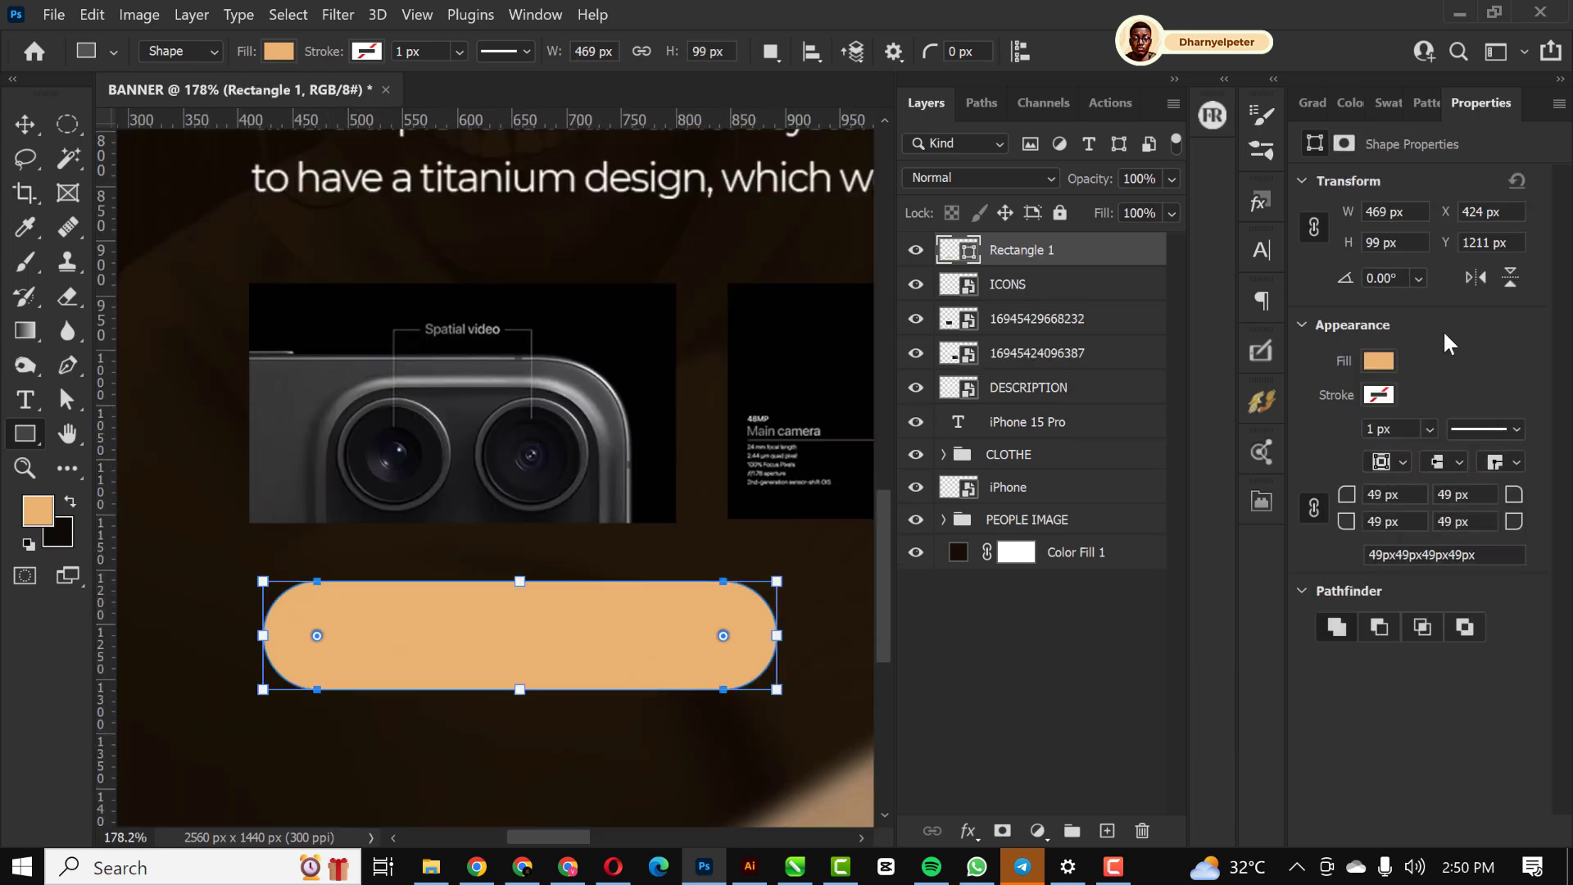
Remove the rounded rectangle's fill and give it a white stroke
left_click(1388, 366)
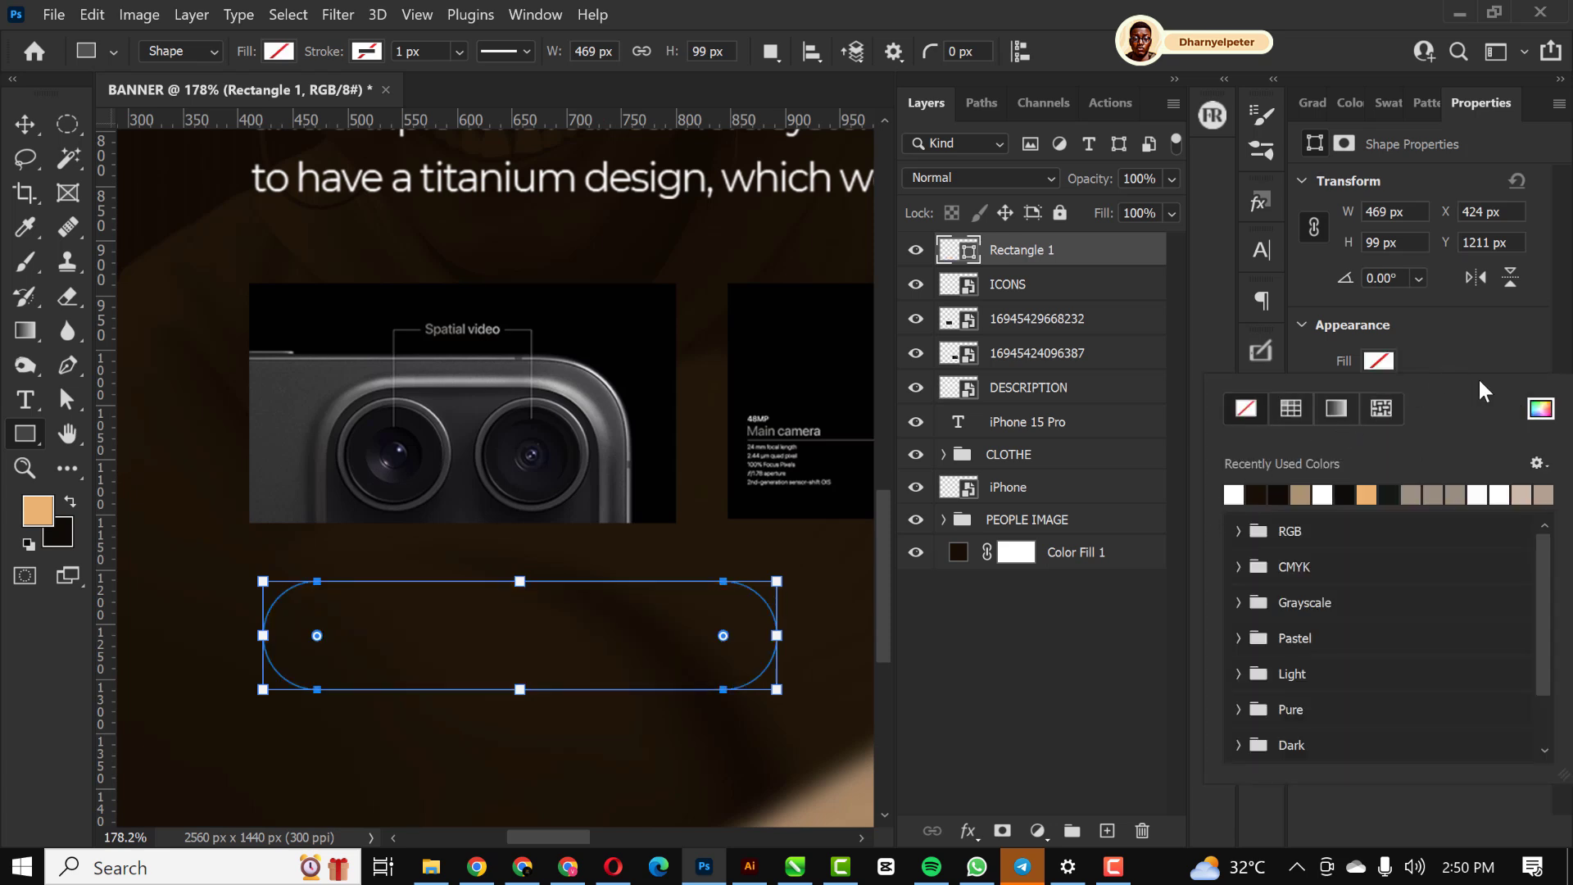
left_click(1506, 355)
left_click(1380, 396)
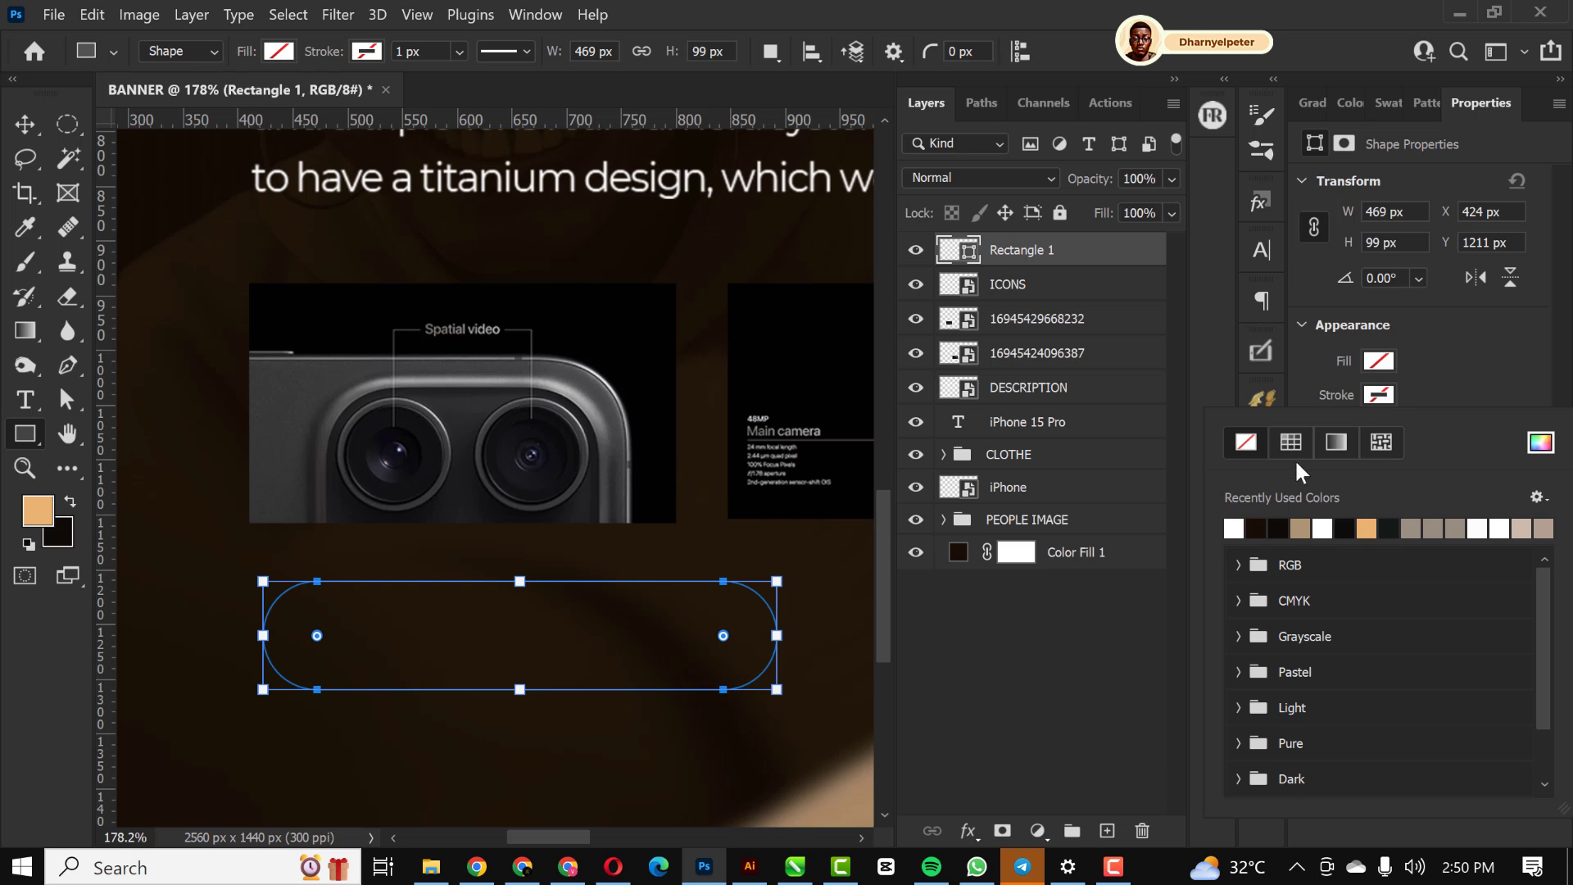
left_click(1293, 532)
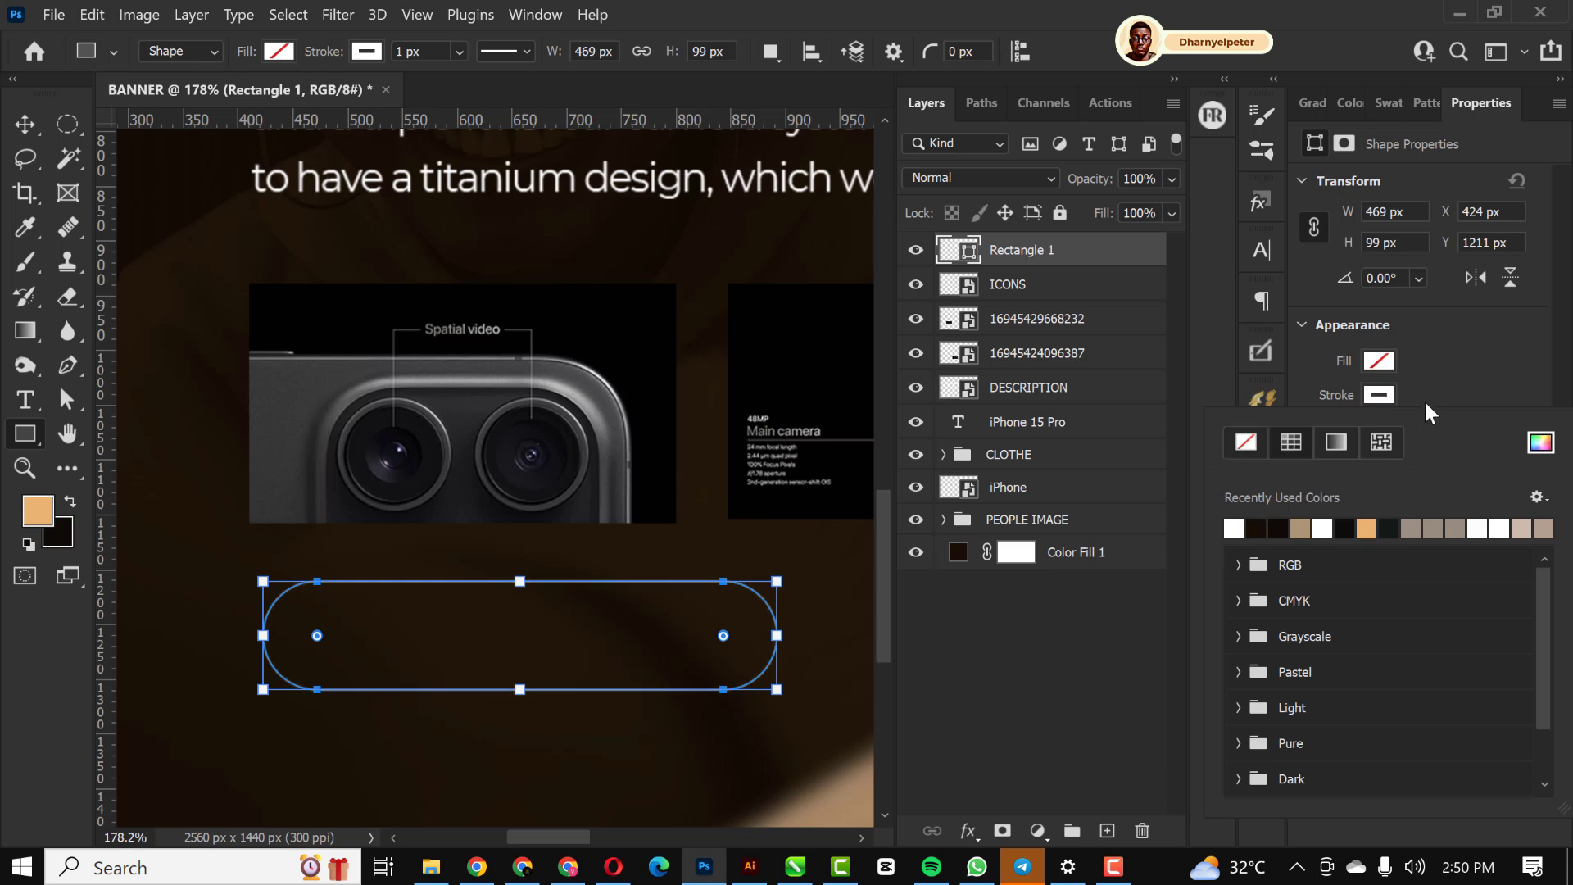
left_click(1483, 371)
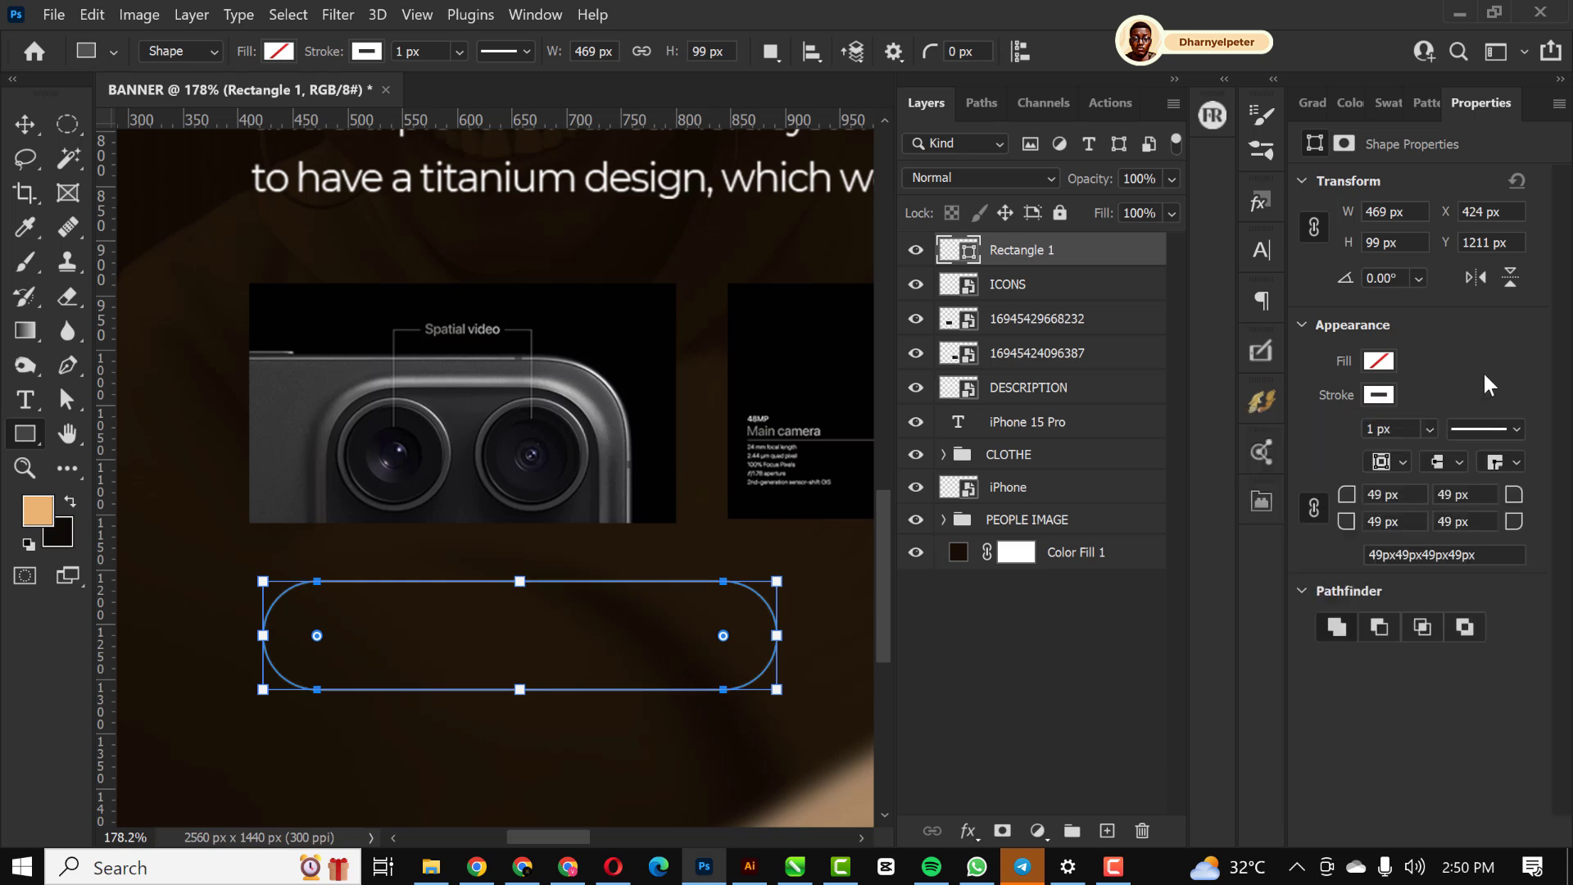
Nudge the outlined rectangle left to X 403.5 px, near the left edge of the camera images
left_click(25, 124)
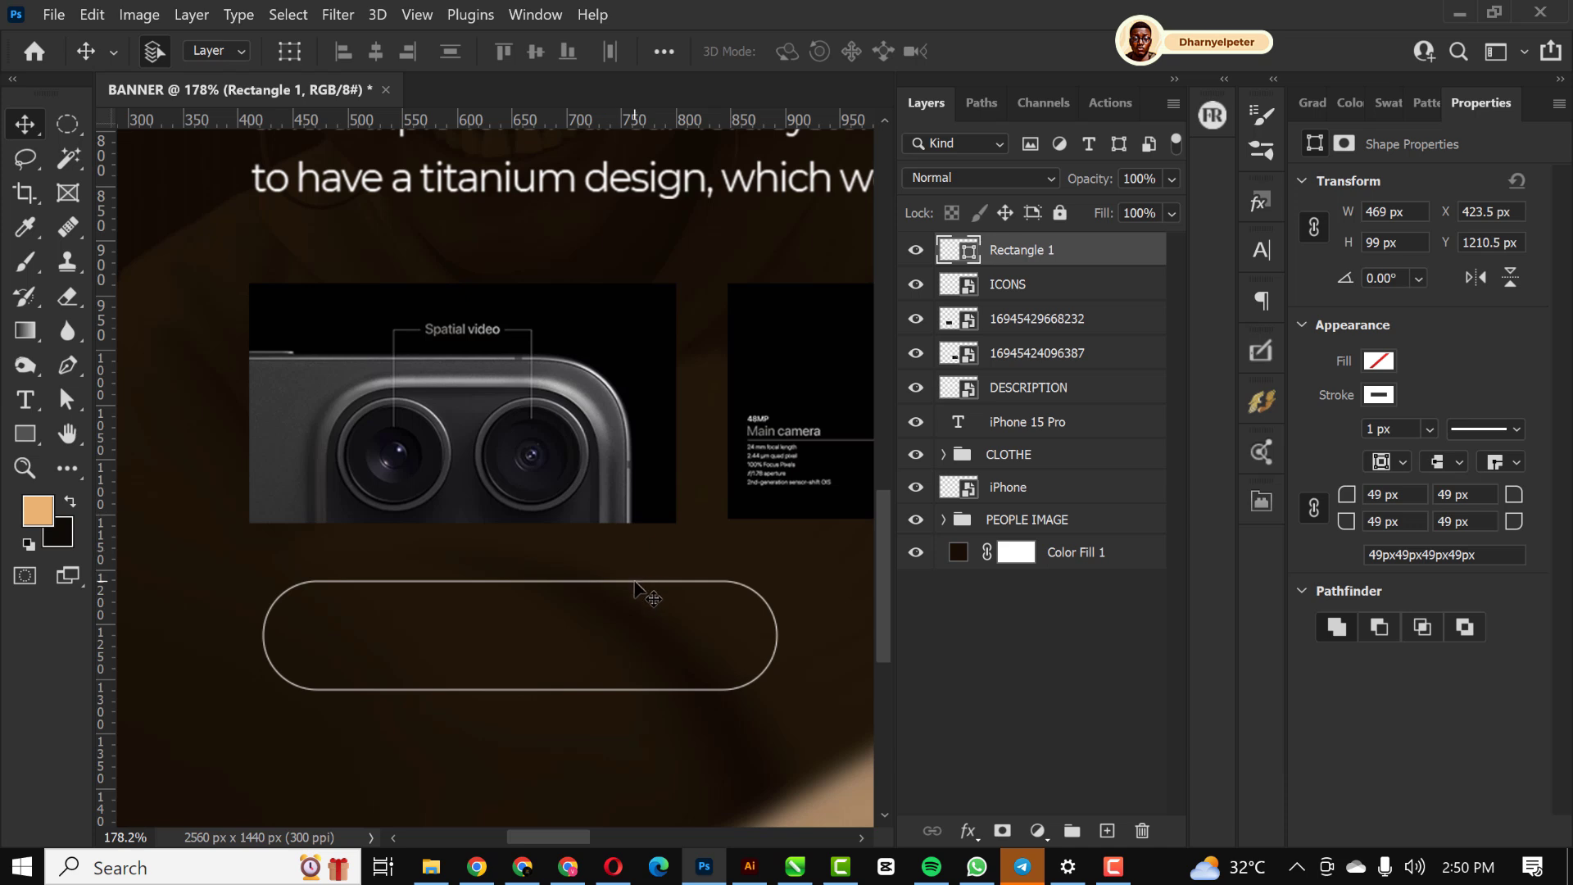
key("Left")
key("Left")
key("Left")
key("Left")
key("Left")
key("Left")
key("Left")
key("Left")
key("Left")
key("Left")
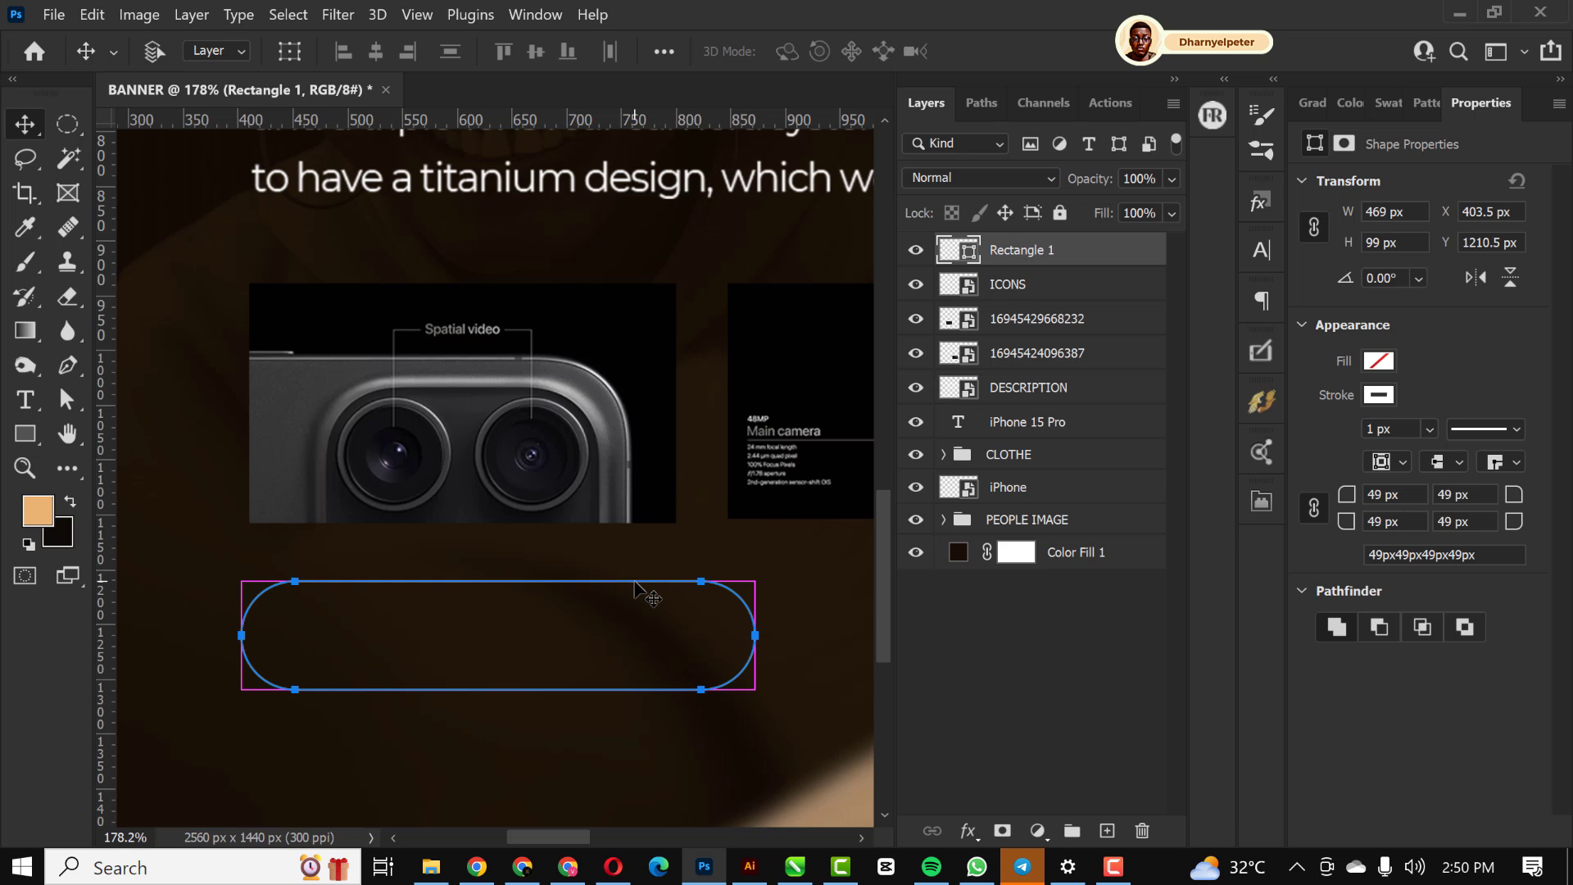
Scale the outlined rectangle down proportionally to 83.61%, about 392 × 83 px
key("ctrl+t")
left_click_drag(755, 690, 672, 673)
key("Return")
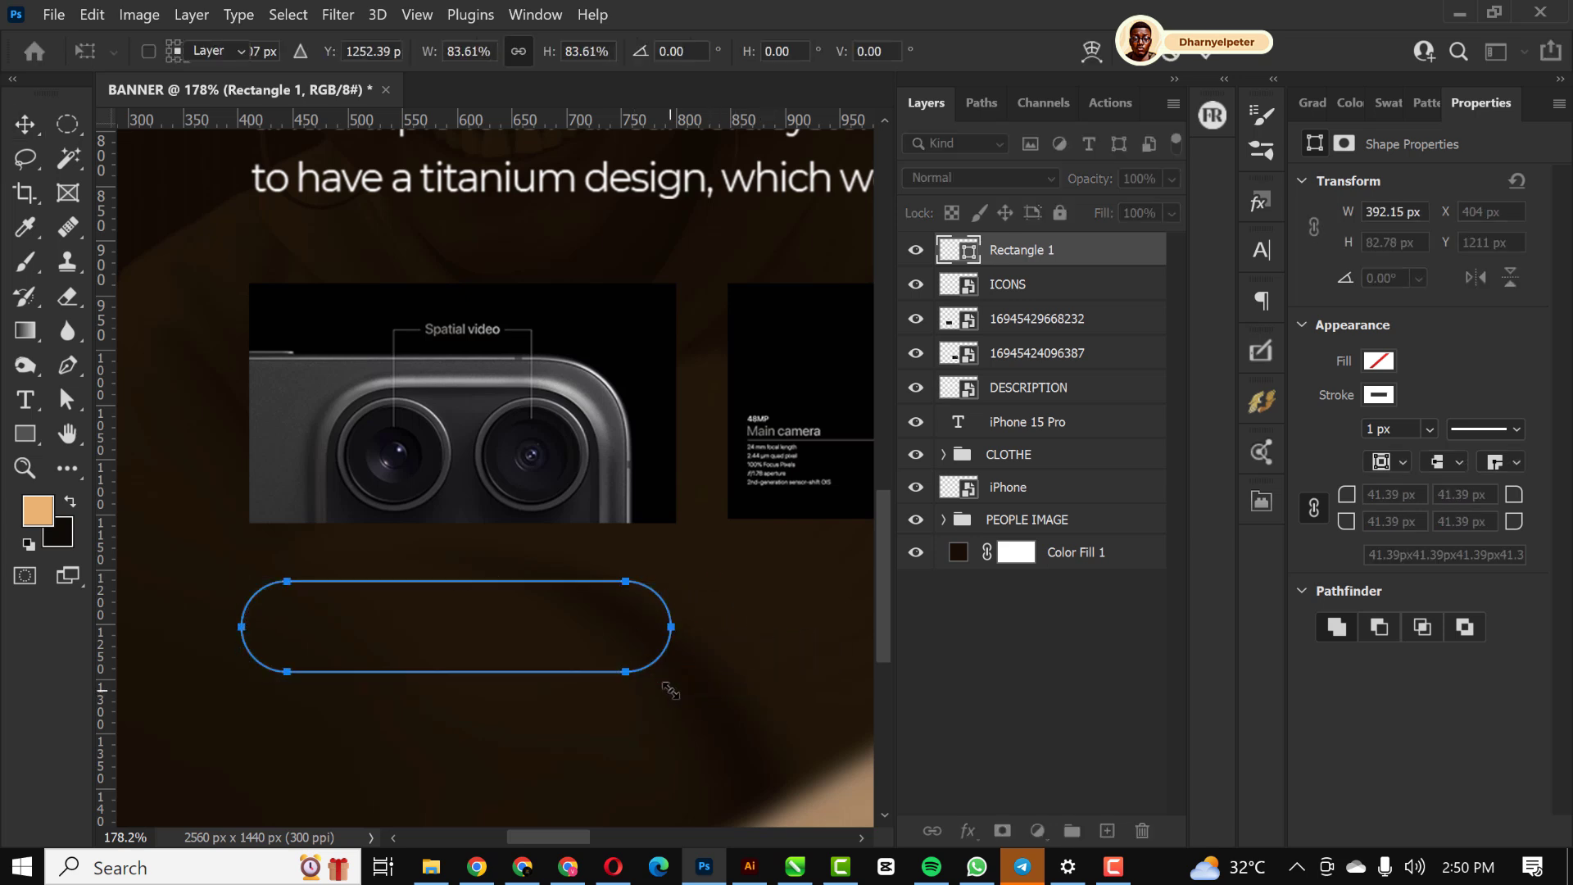
Add a text layer reading "Learn more" below the outlined rectangle
left_click(24, 400)
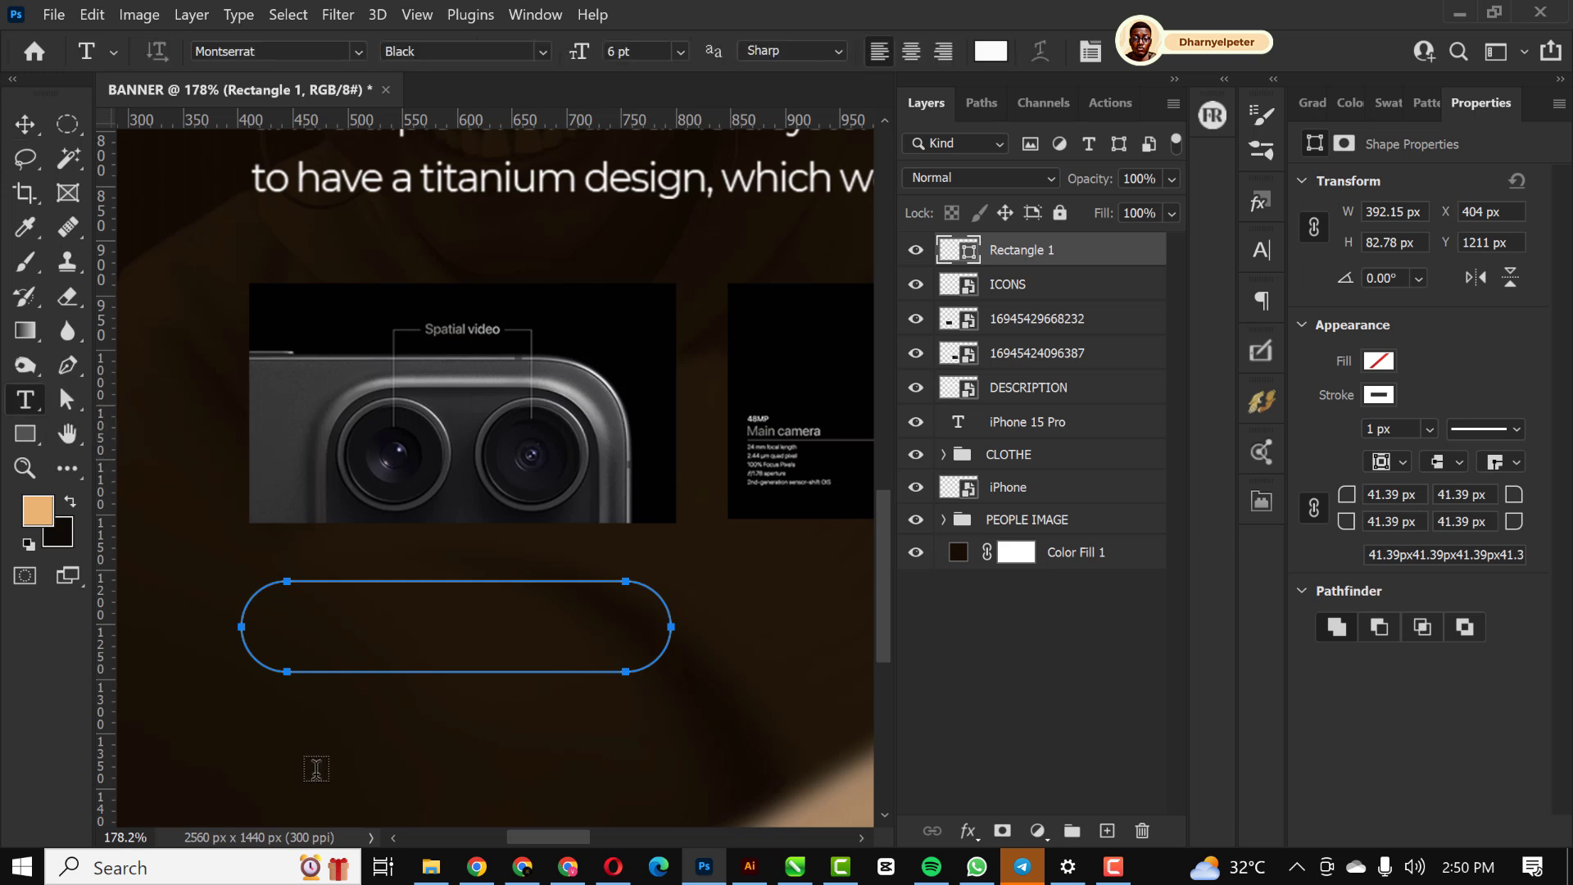
left_click(315, 768)
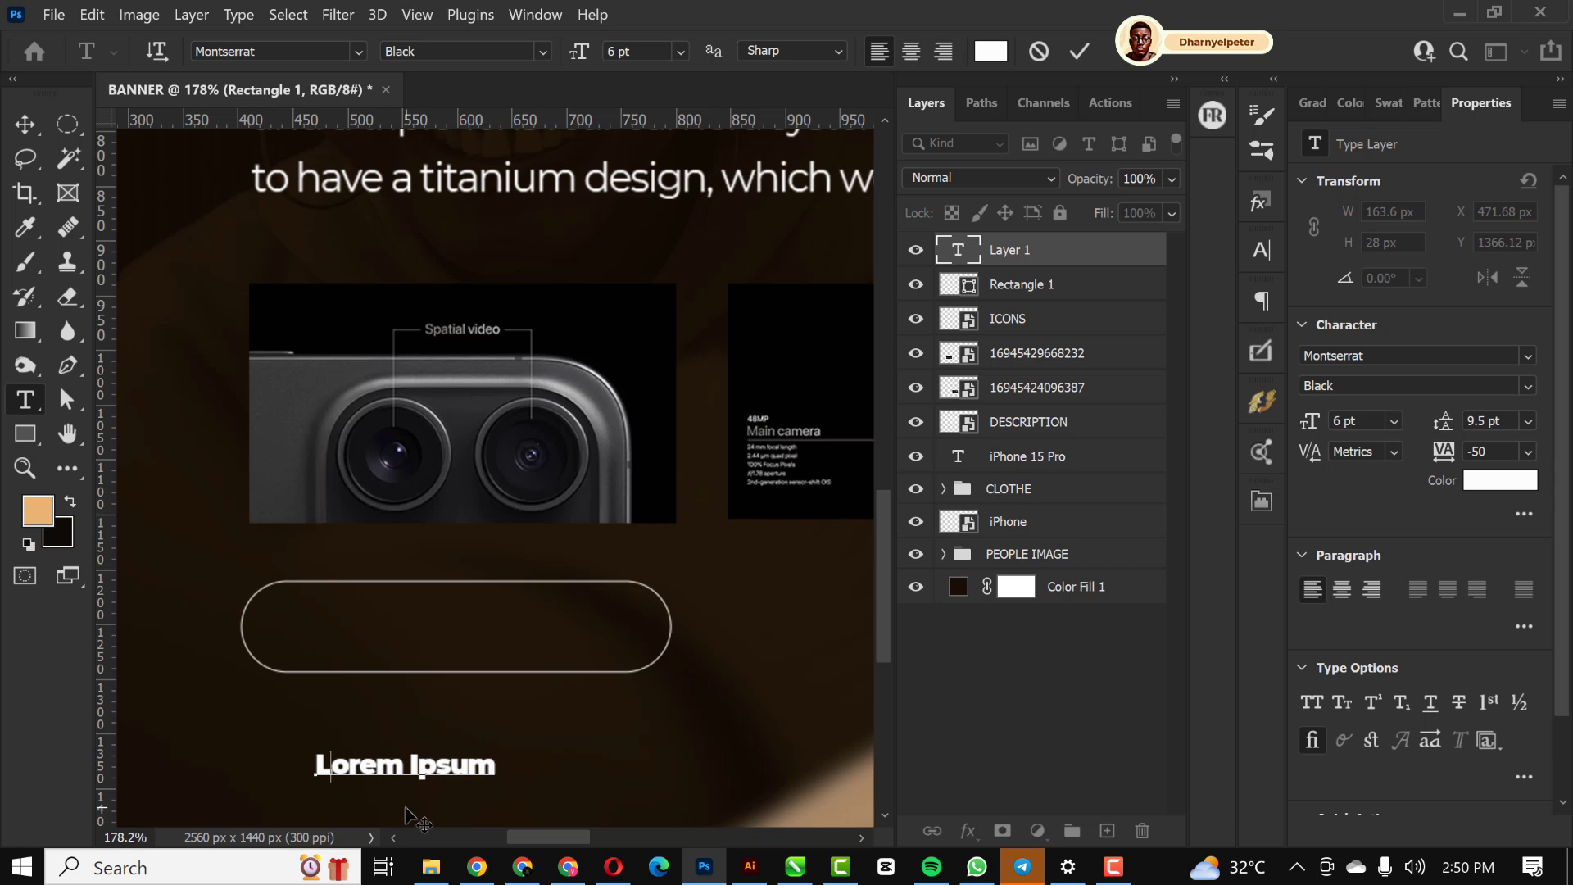
type("Learn more")
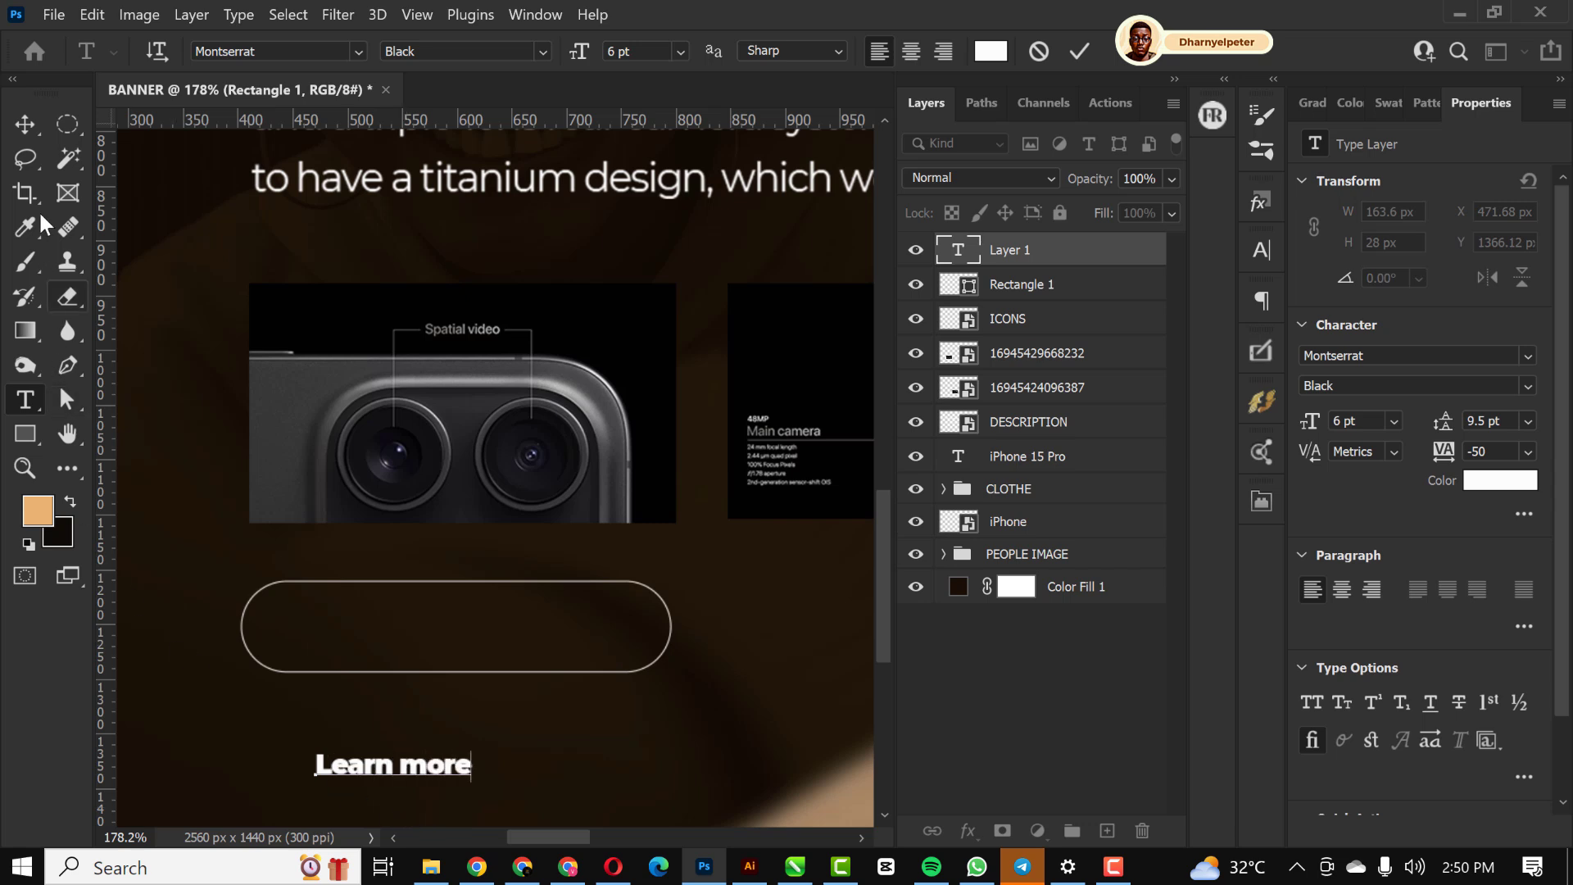
Move the "Learn more" text into the outlined rectangle, scale it up to 146.13% and centre it there
left_click(33, 125)
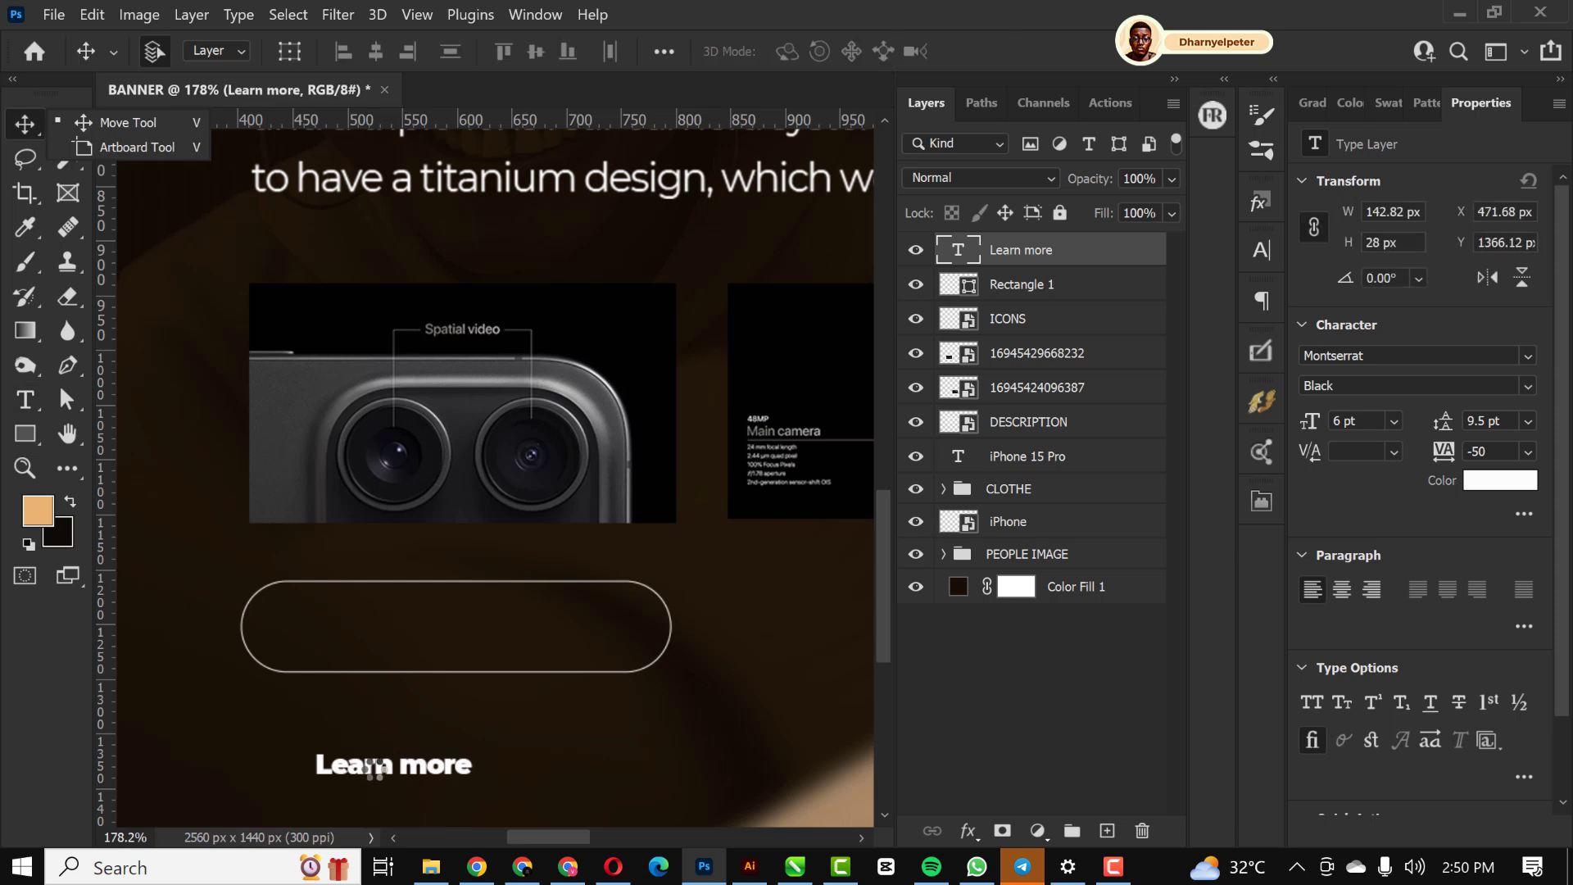
left_click_drag(377, 770, 405, 638)
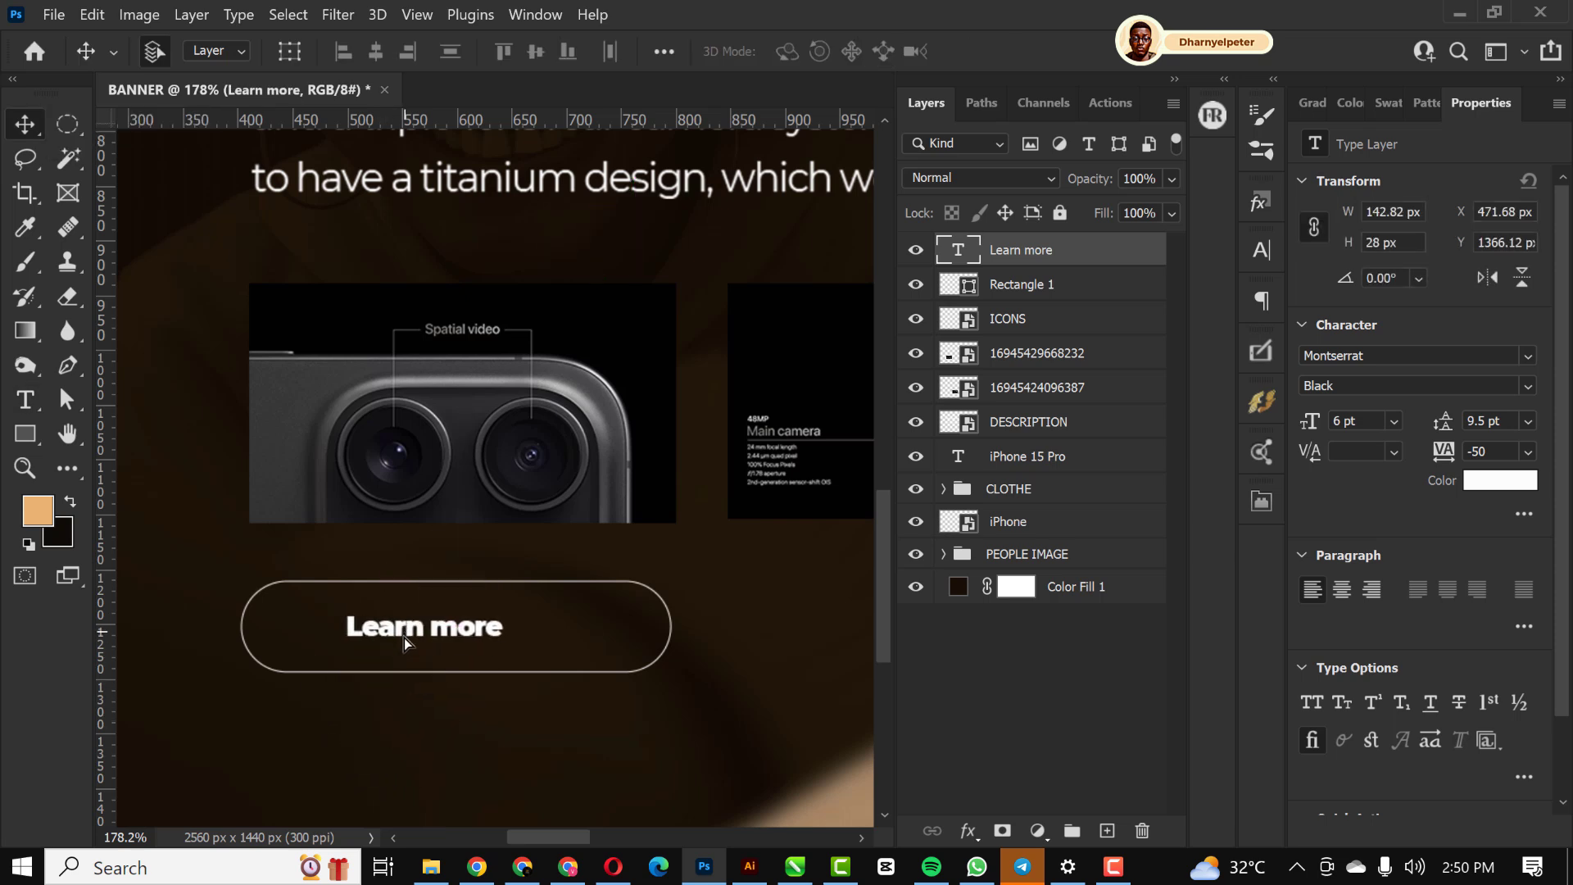
key("ctrl+t")
mouse_move(509, 649)
left_mouse_down()
mouse_move(580, 661)
mouse_move(520, 632)
left_mouse_up()
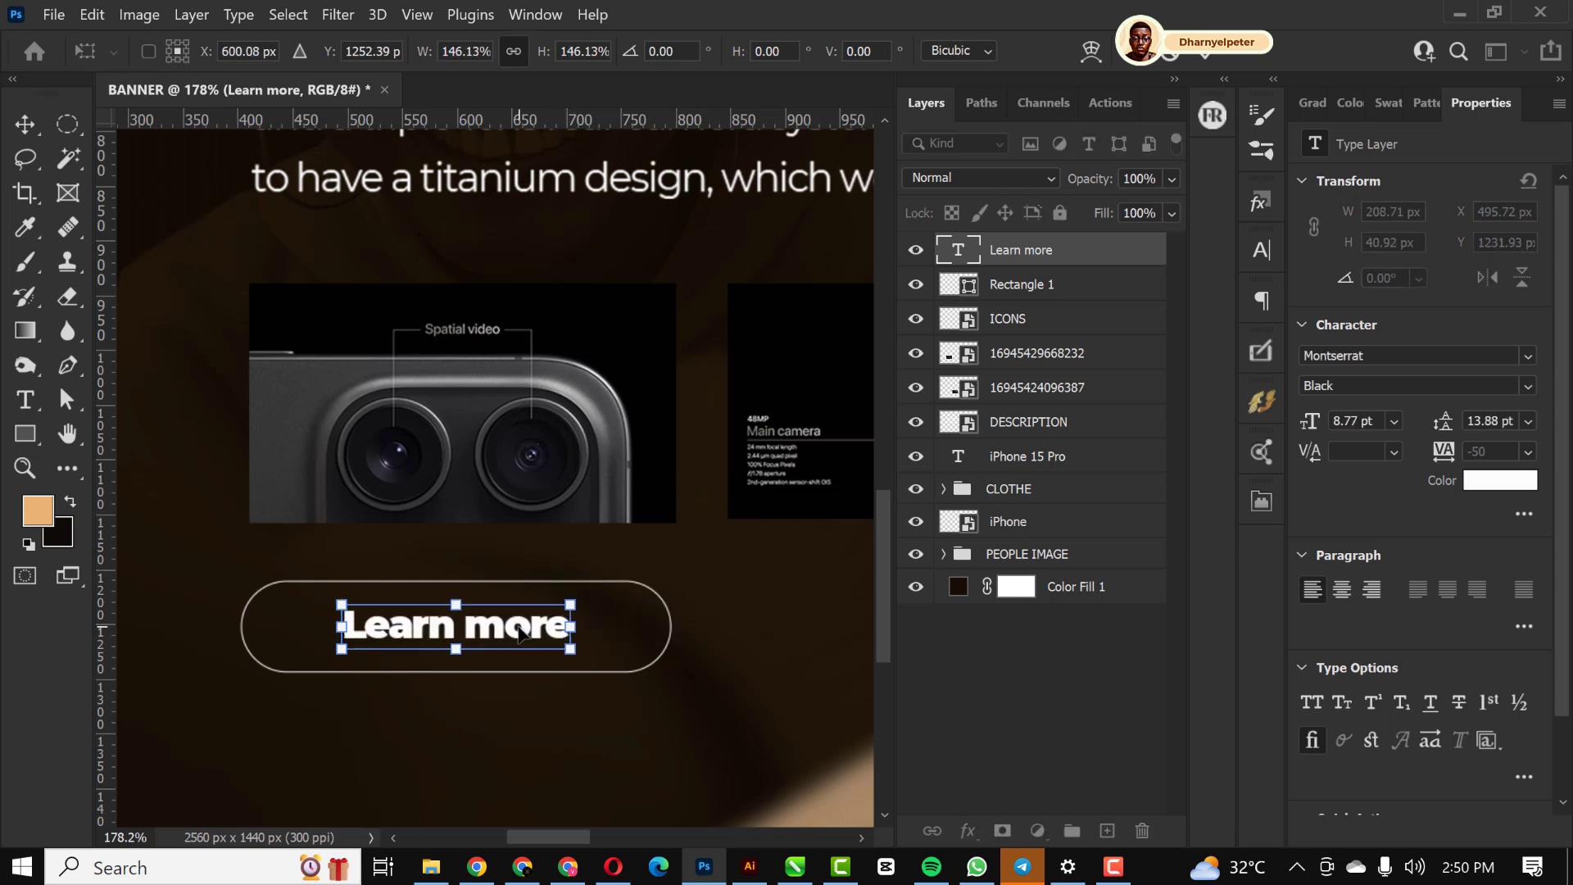
key("Return")
Scale the iPhone image up to 134.48% width and 133.33% height, about 991 × 1239 px, and shift it slightly left
scroll(519, 633, "down", 5)
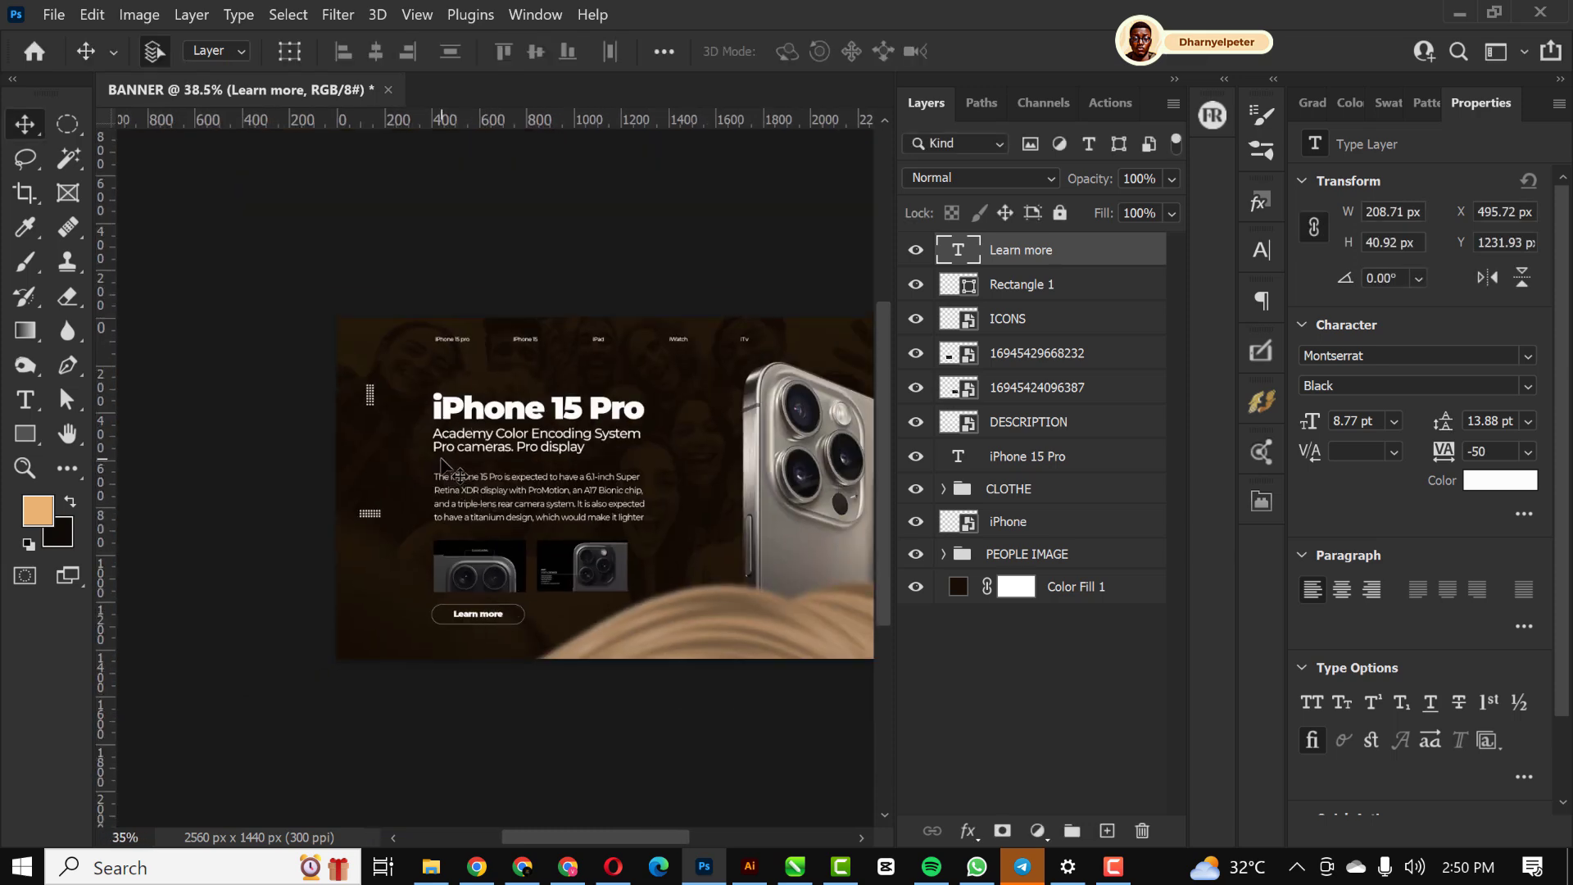
scroll(447, 475, "down", 2)
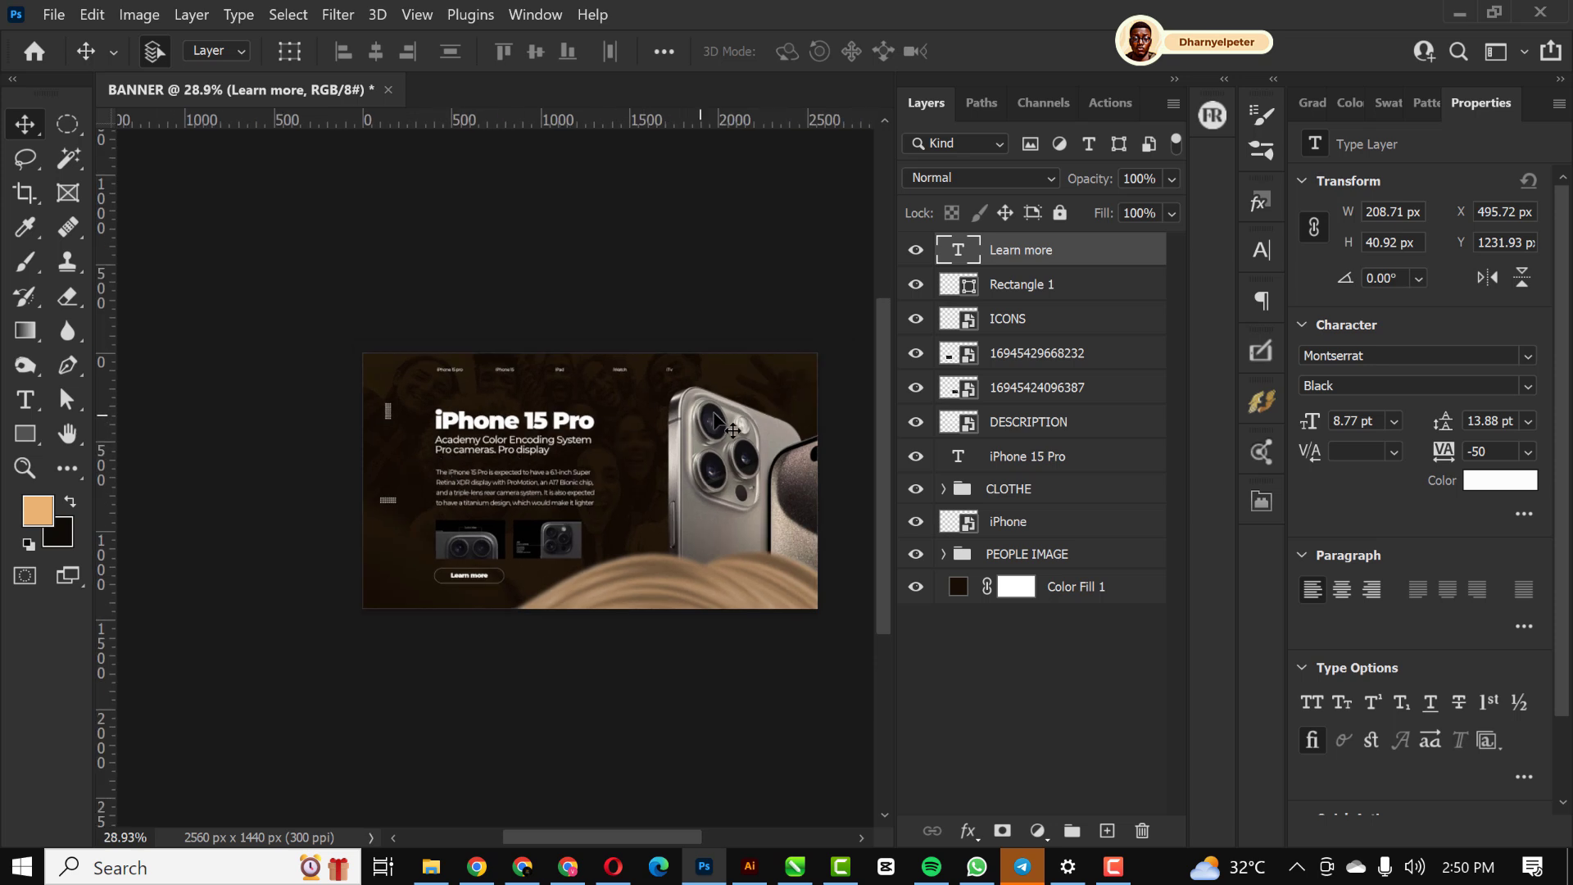
scroll(725, 426, "up", 2)
left_click(715, 477)
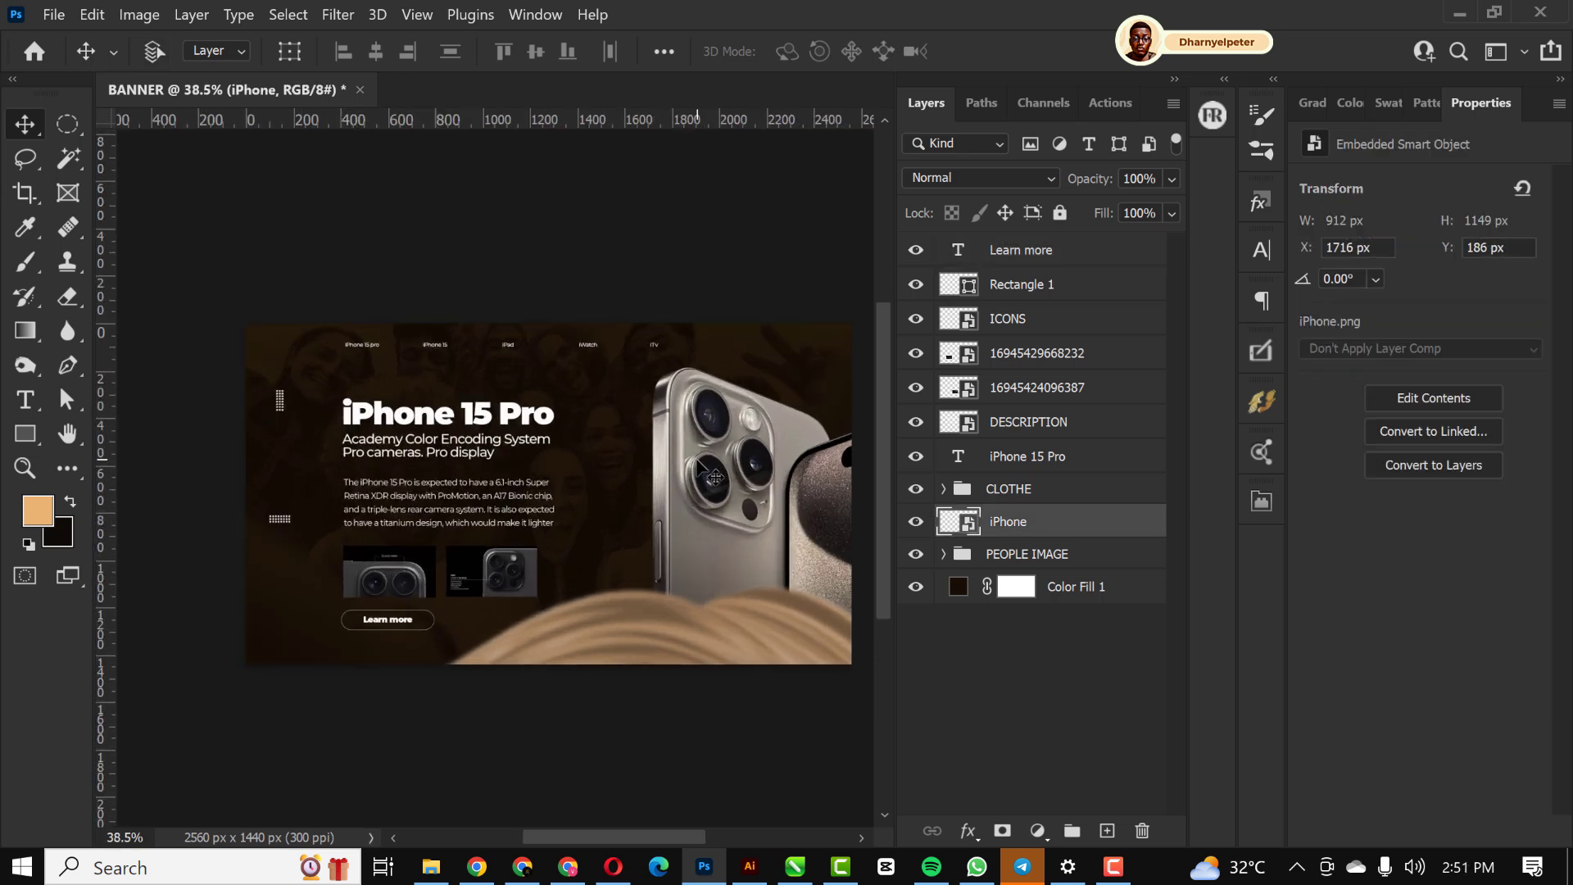
key("ctrl+t")
scroll(497, 472, "down", 2)
left_click_drag(773, 607, 797, 616)
left_click_drag(693, 508, 681, 508)
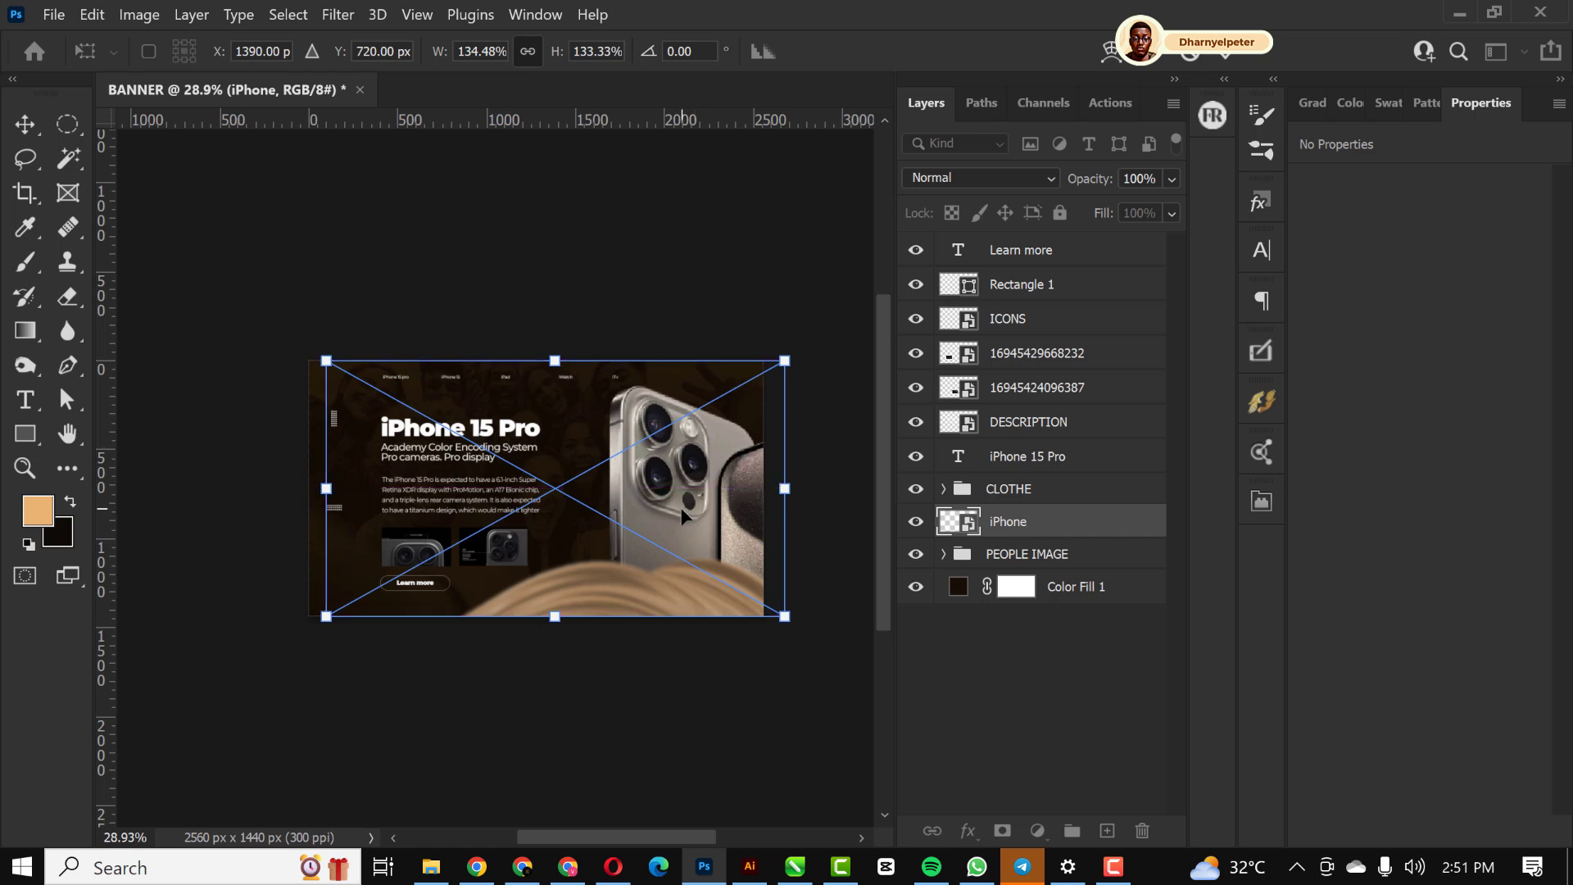
Nudge the iPhone image further left until its transform centre is at X 1310 px and apply the transformation
key("shift+Left")
key("shift+Left")
key("shift+Left")
key("shift+Left")
key("shift+Left")
key("shift+Left")
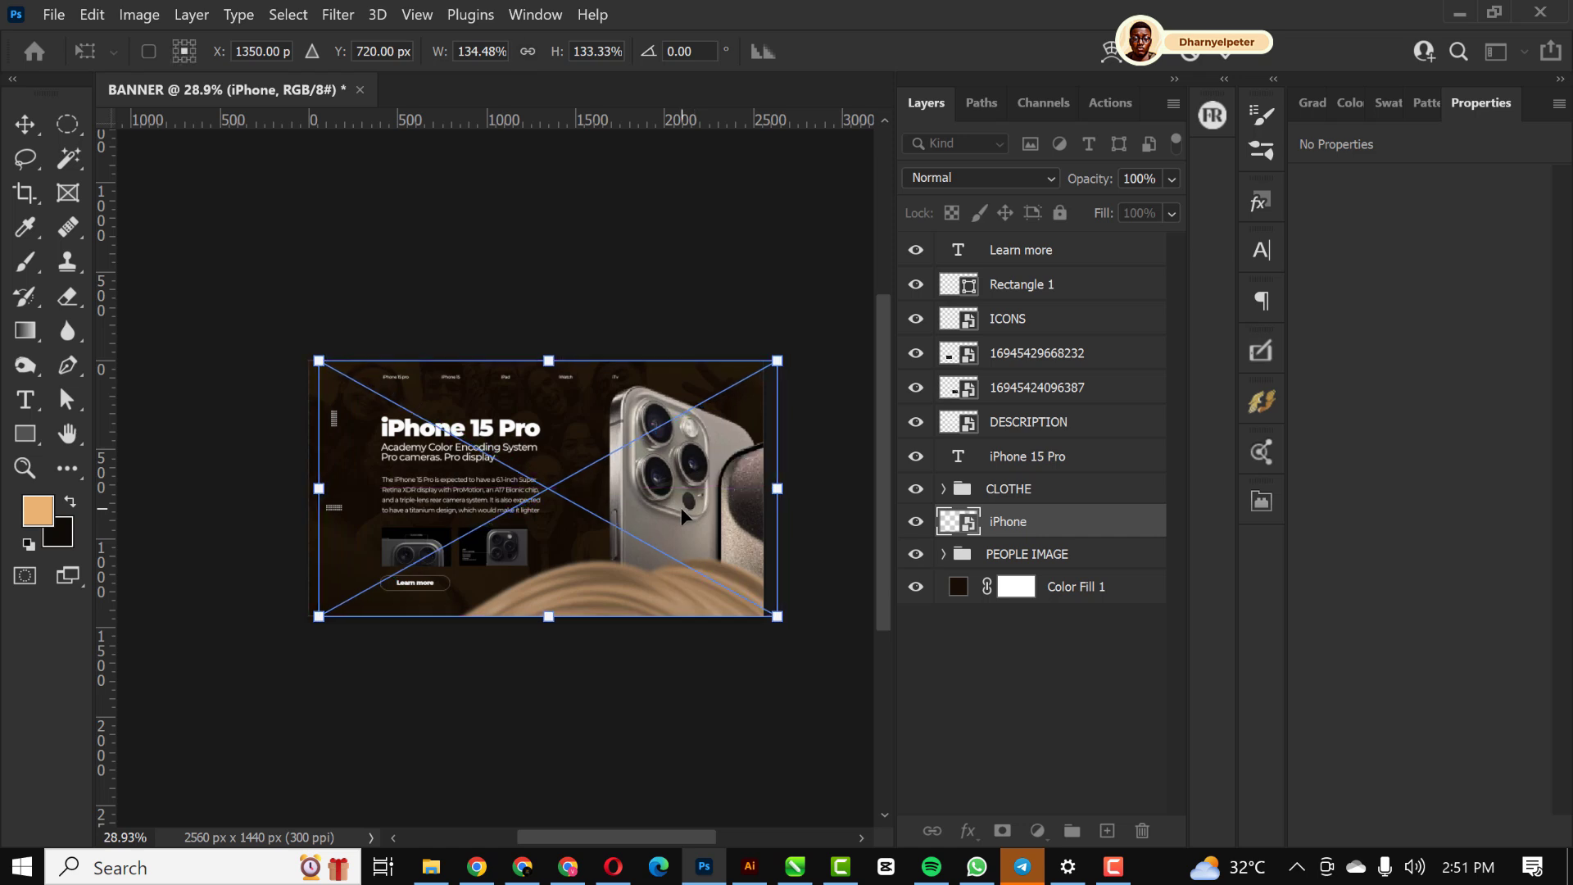
key("shift+Left")
key("shift+Left")
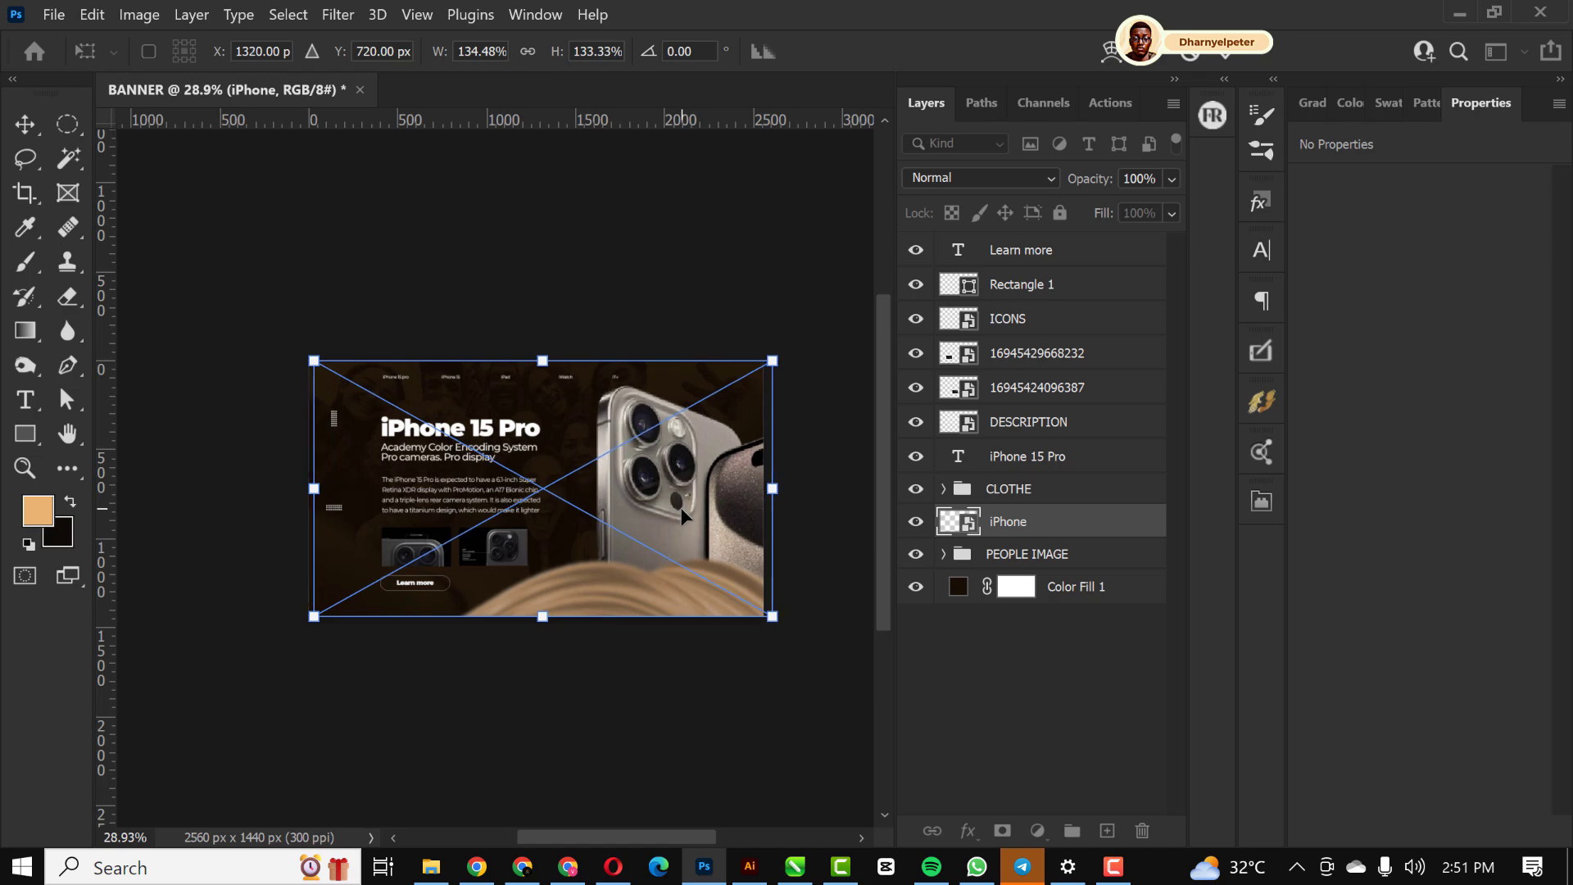
scroll(595, 485, "up", 3)
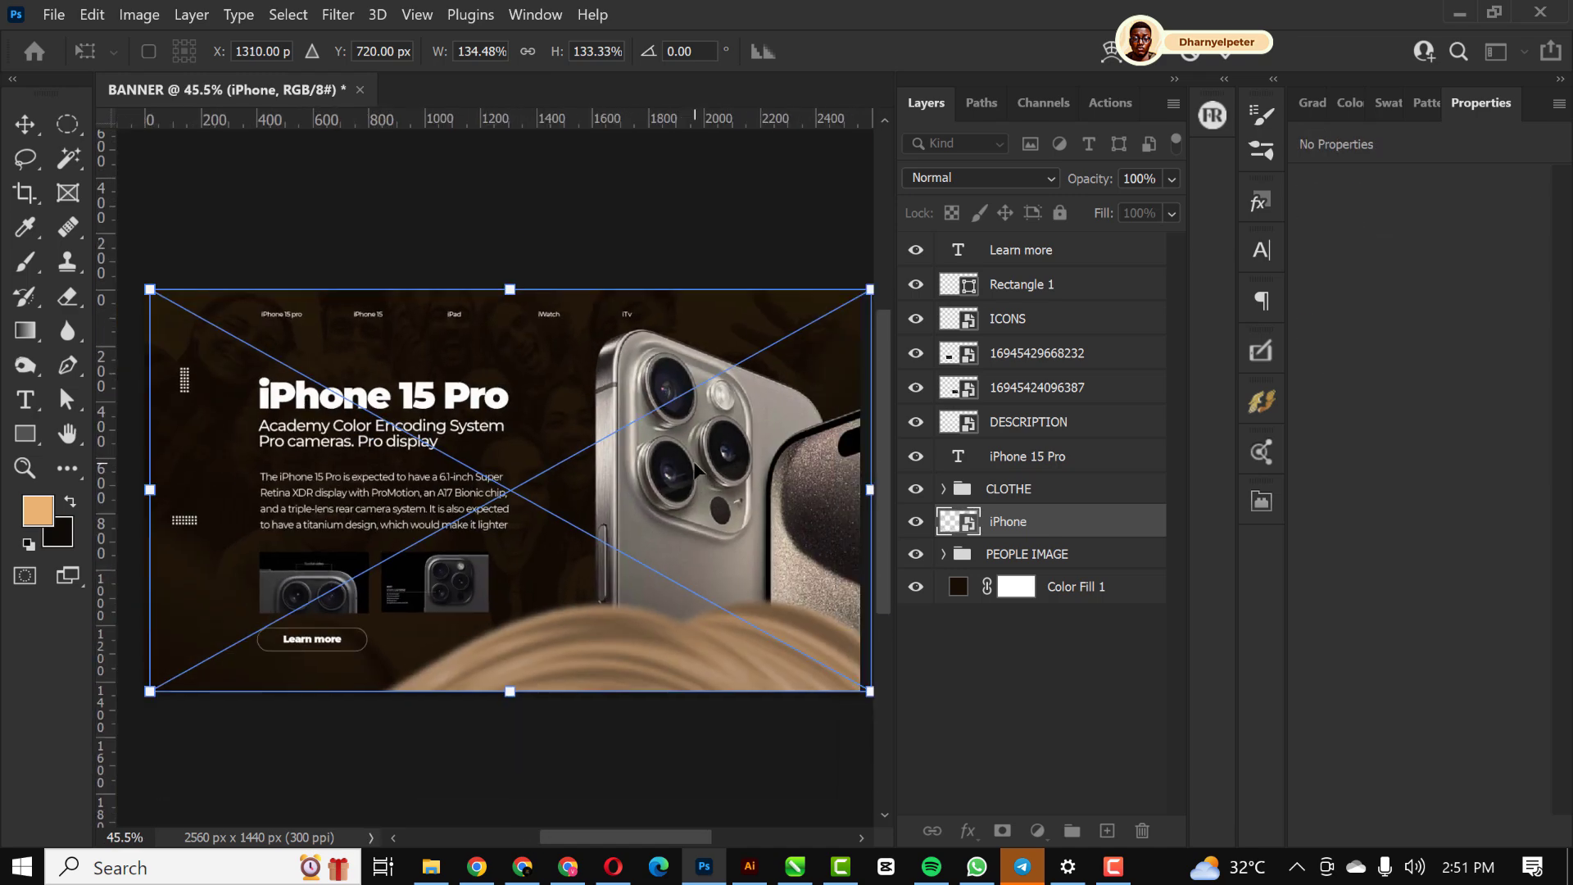
key("Return")
scroll(647, 459, "down", 2)
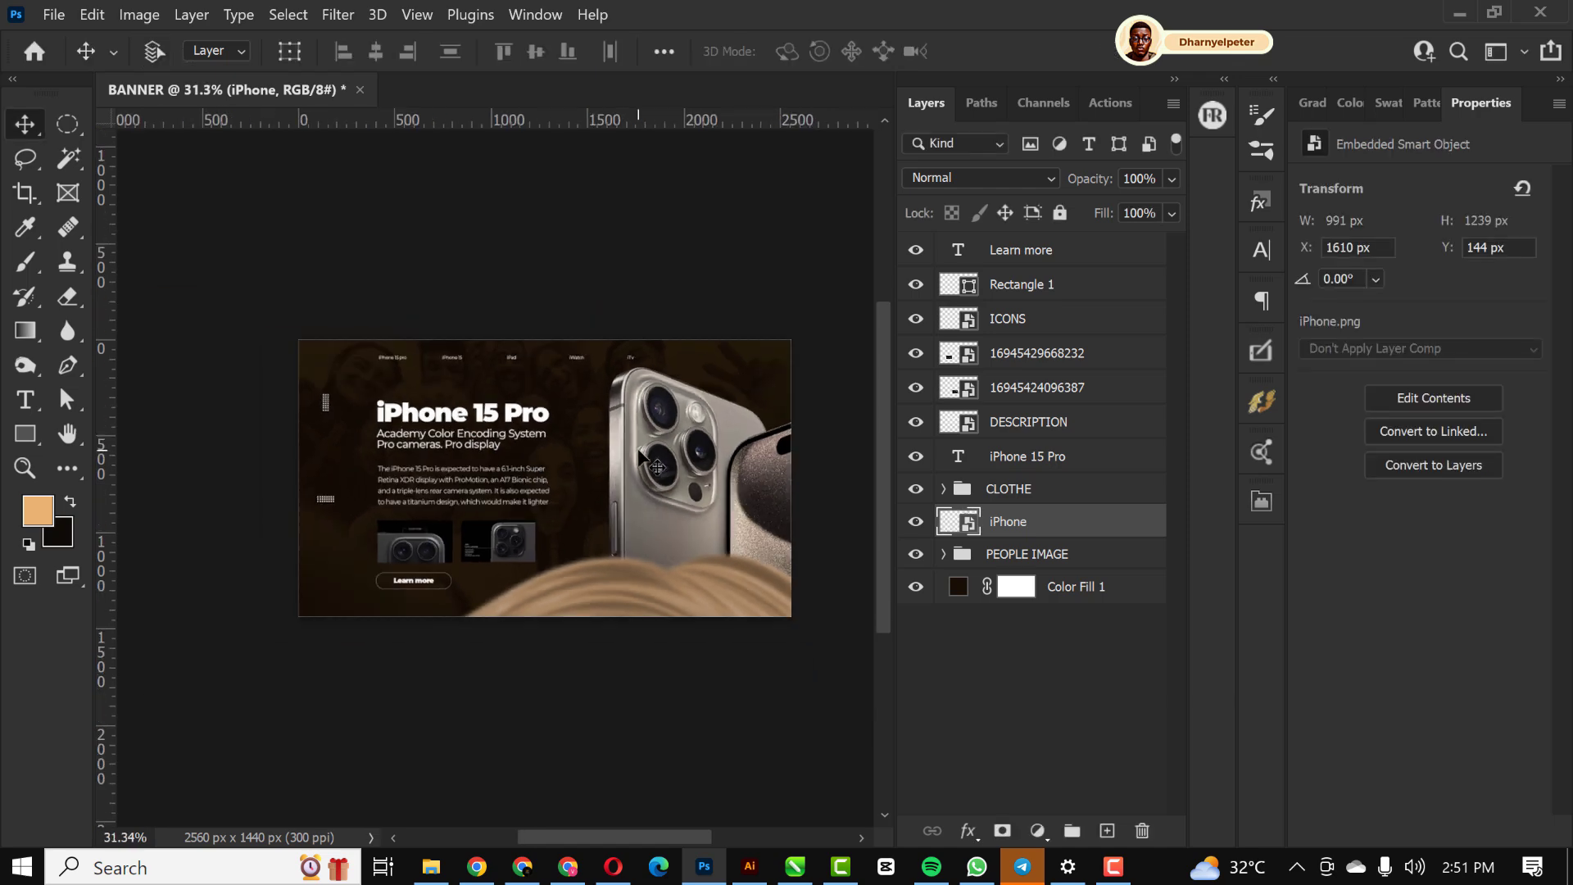
Group the "Learn more" text layer with its outlined rectangle and name the group LERAN MORE
scroll(639, 450, "up", 2)
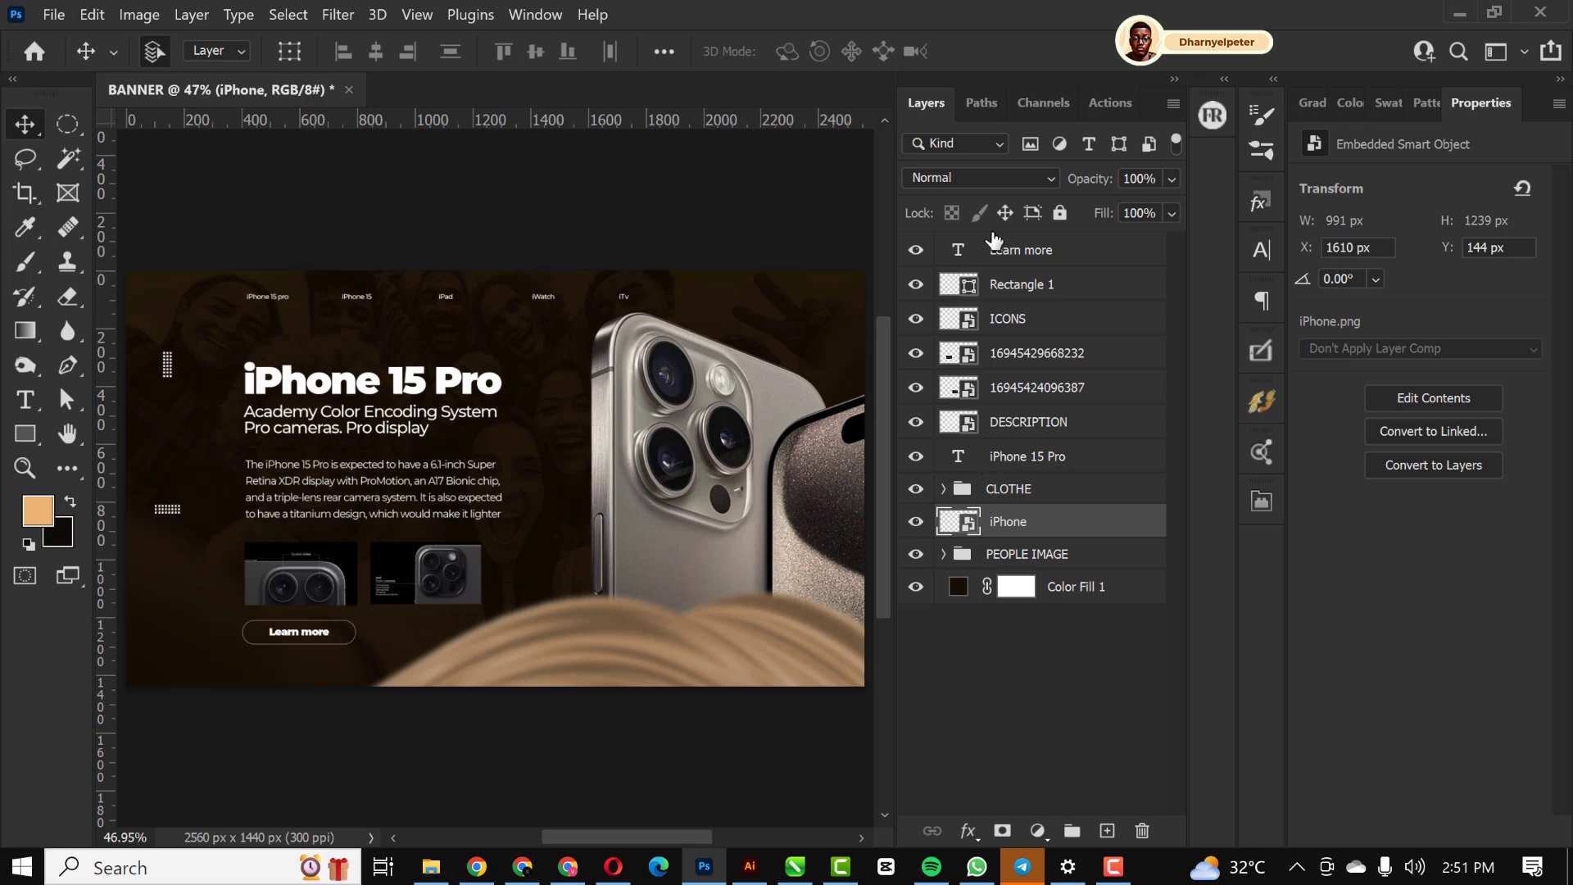
key("alt+period")
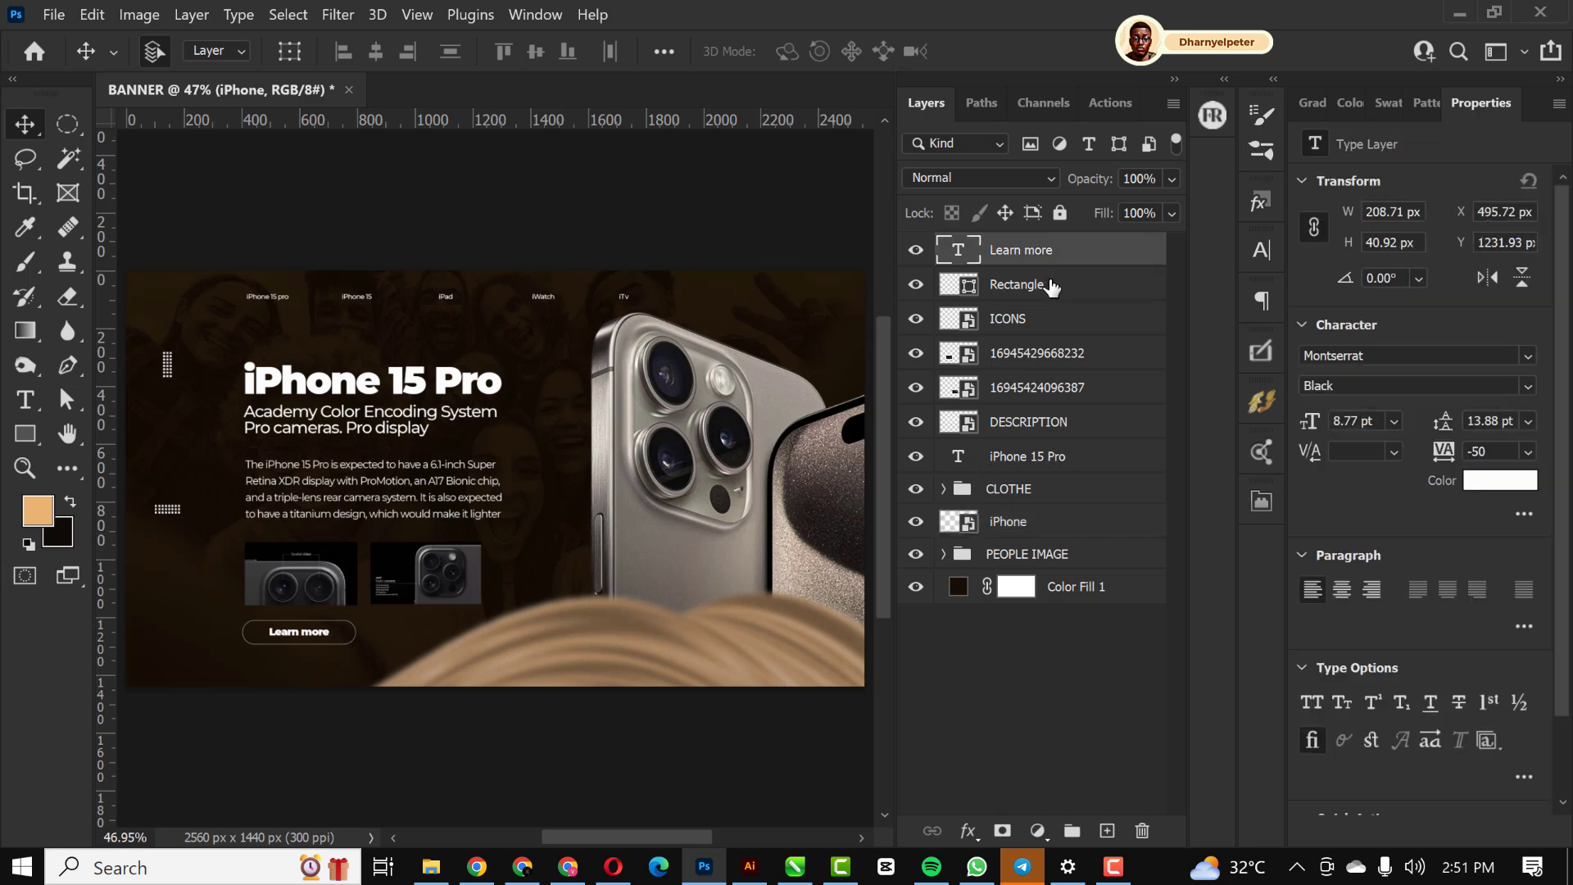
left_click(1053, 290, "shift")
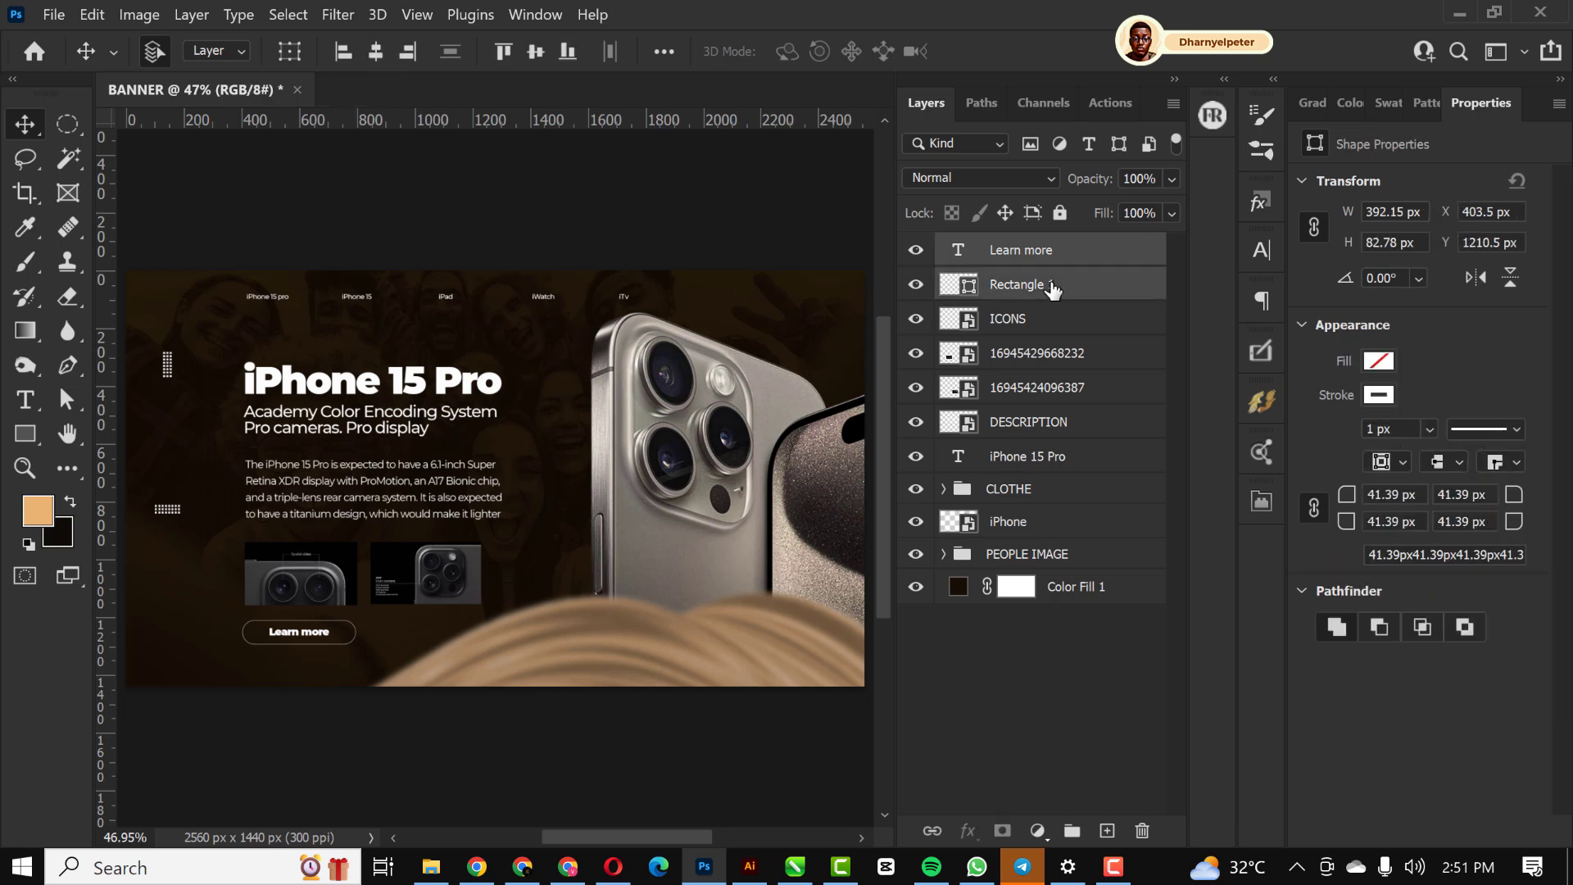
left_click(1071, 831)
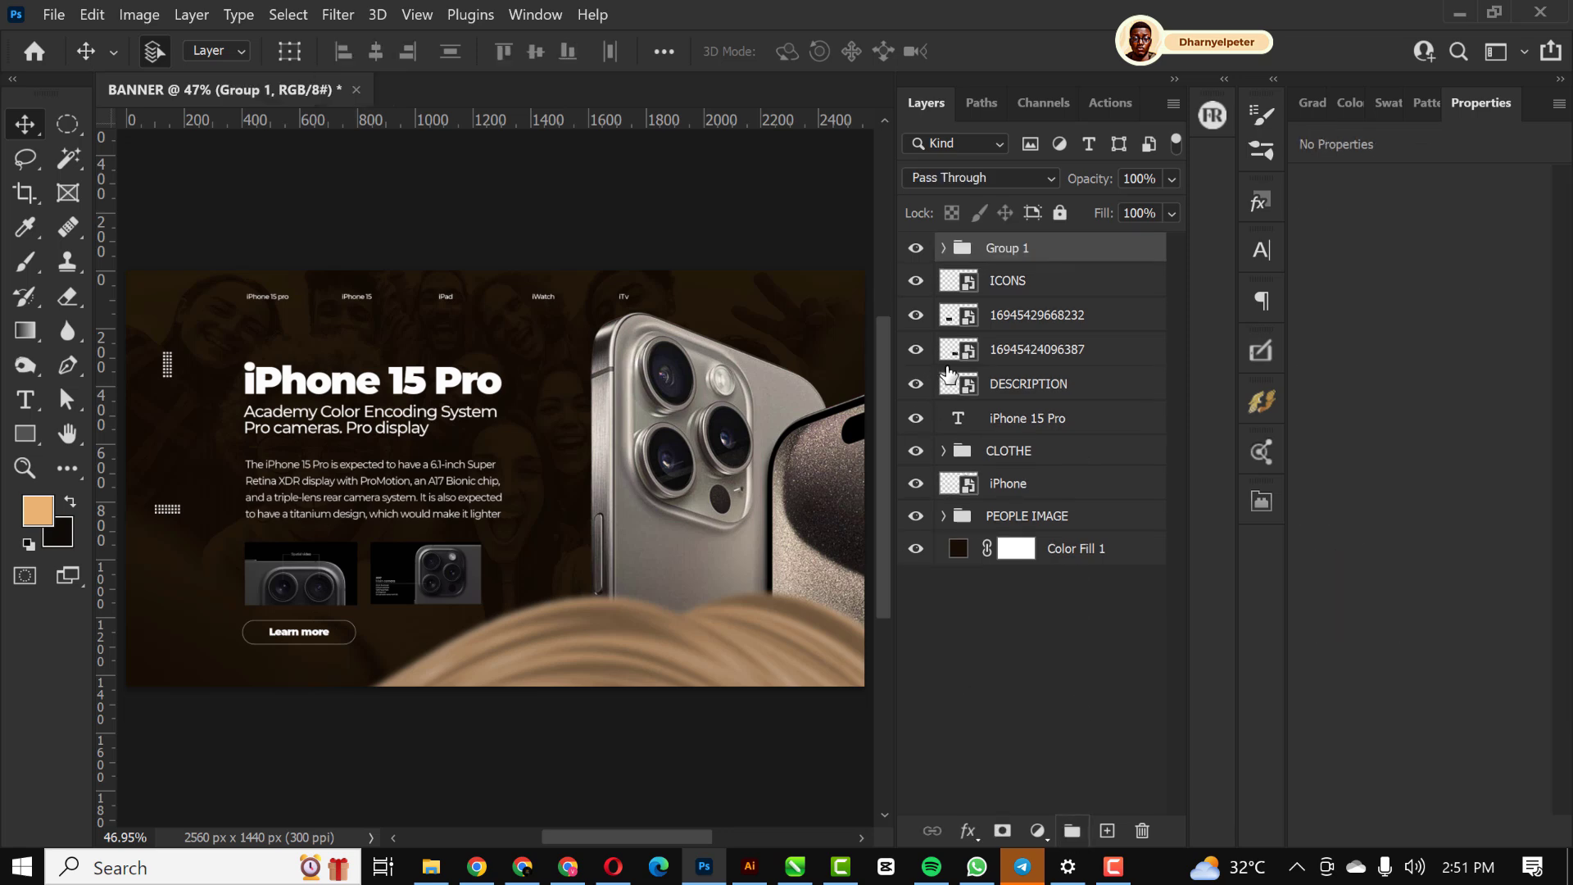
double_click(1004, 247)
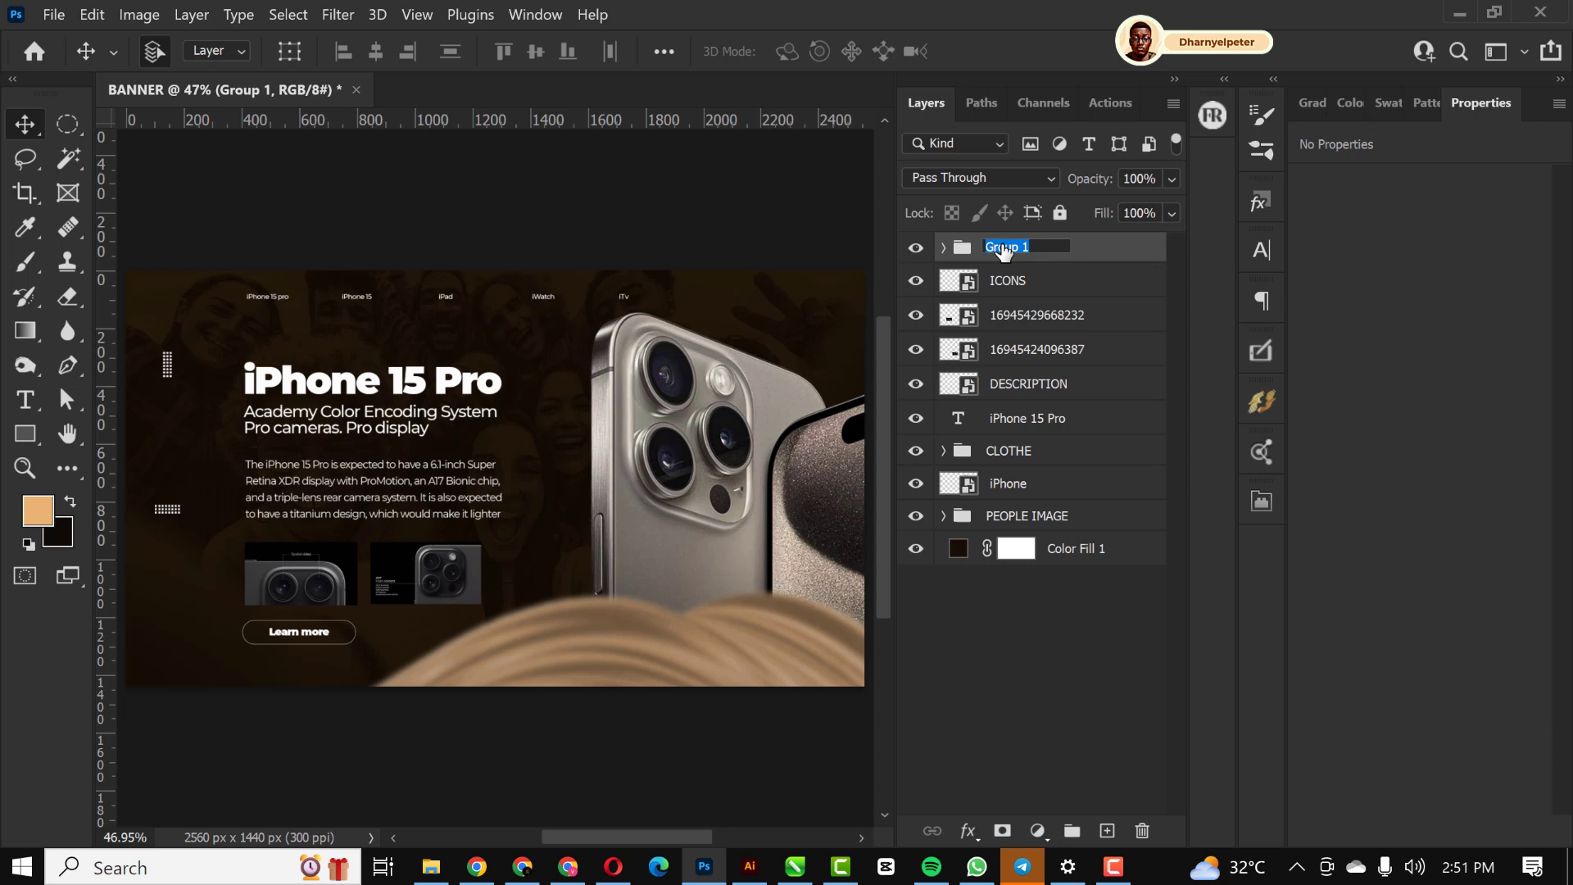
type("LERAN MORE")
key("Return")
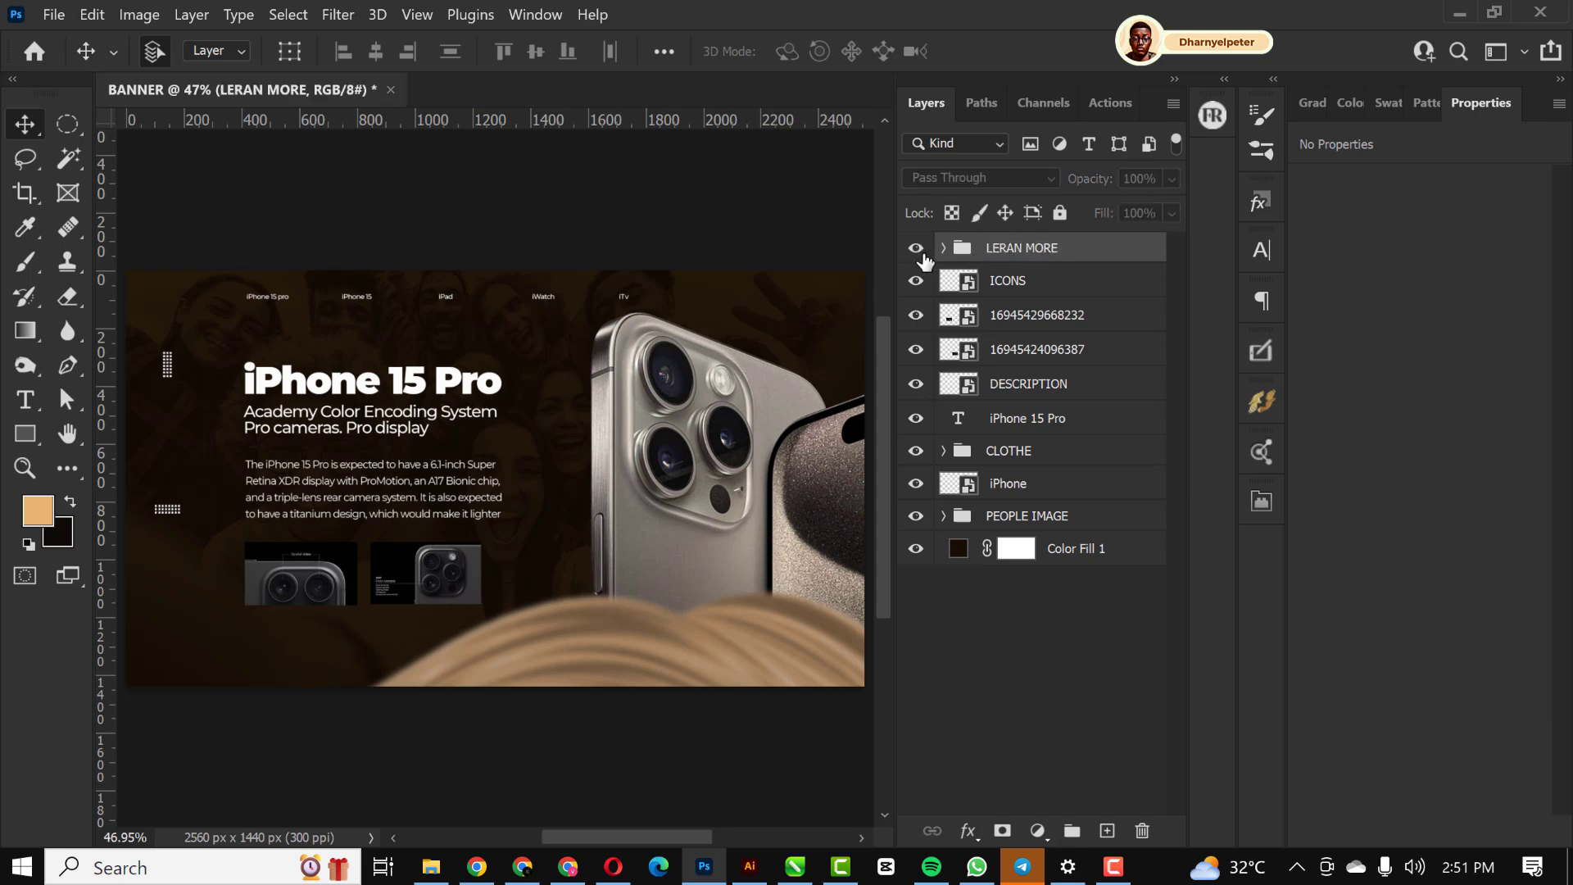
Group the two camera thumbnail layers as PHONE LABEL and check that group and the description layer by toggling their visibility
left_click(1057, 322)
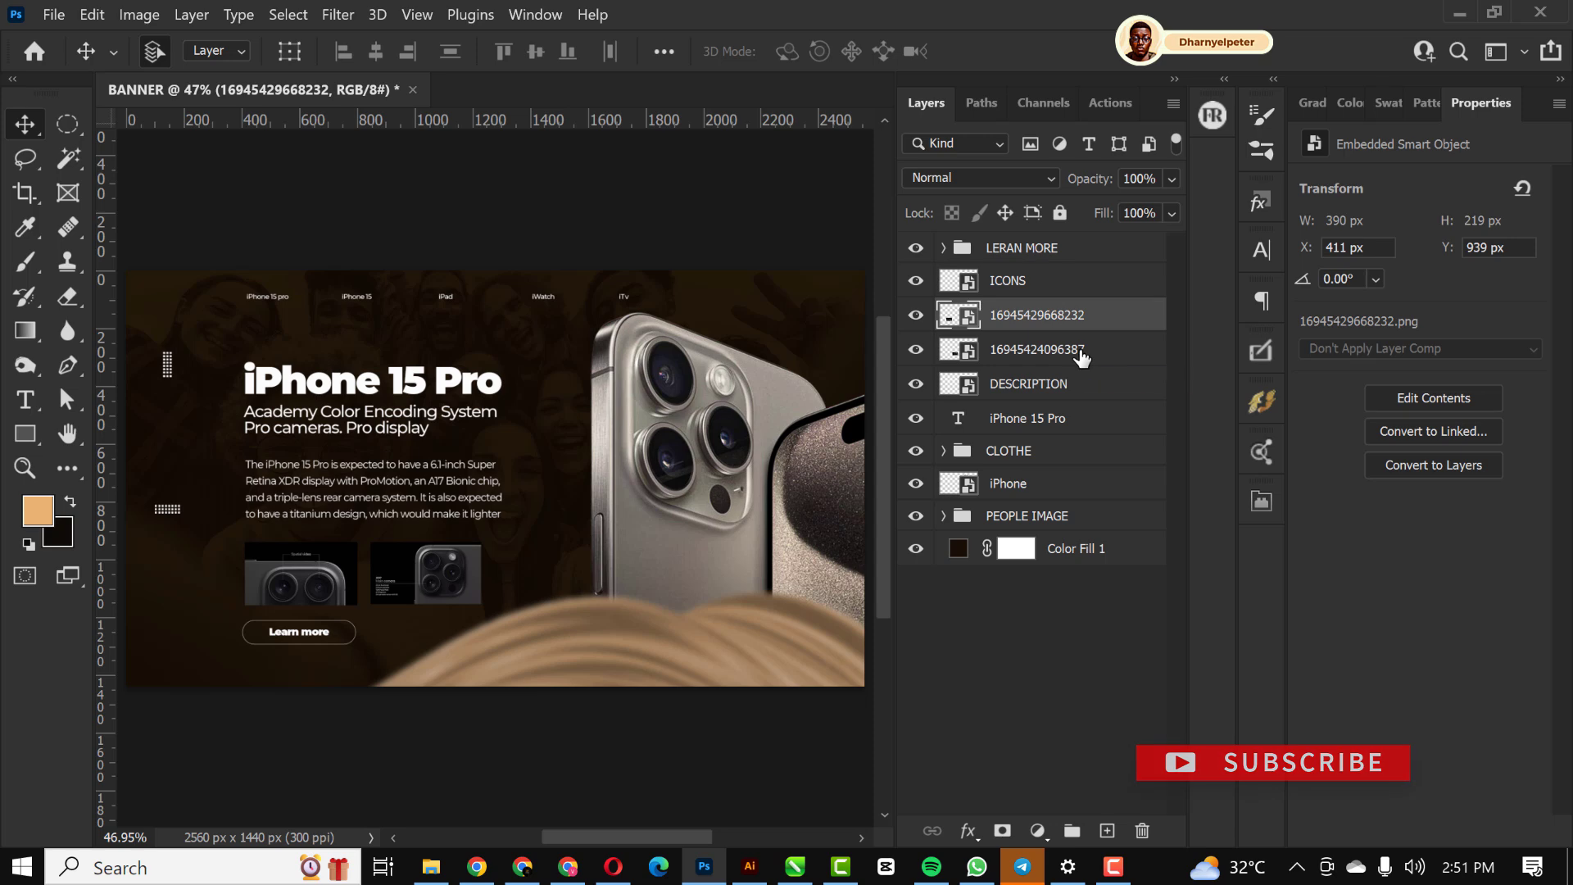
left_click(1081, 352, "shift")
key("ctrl+g")
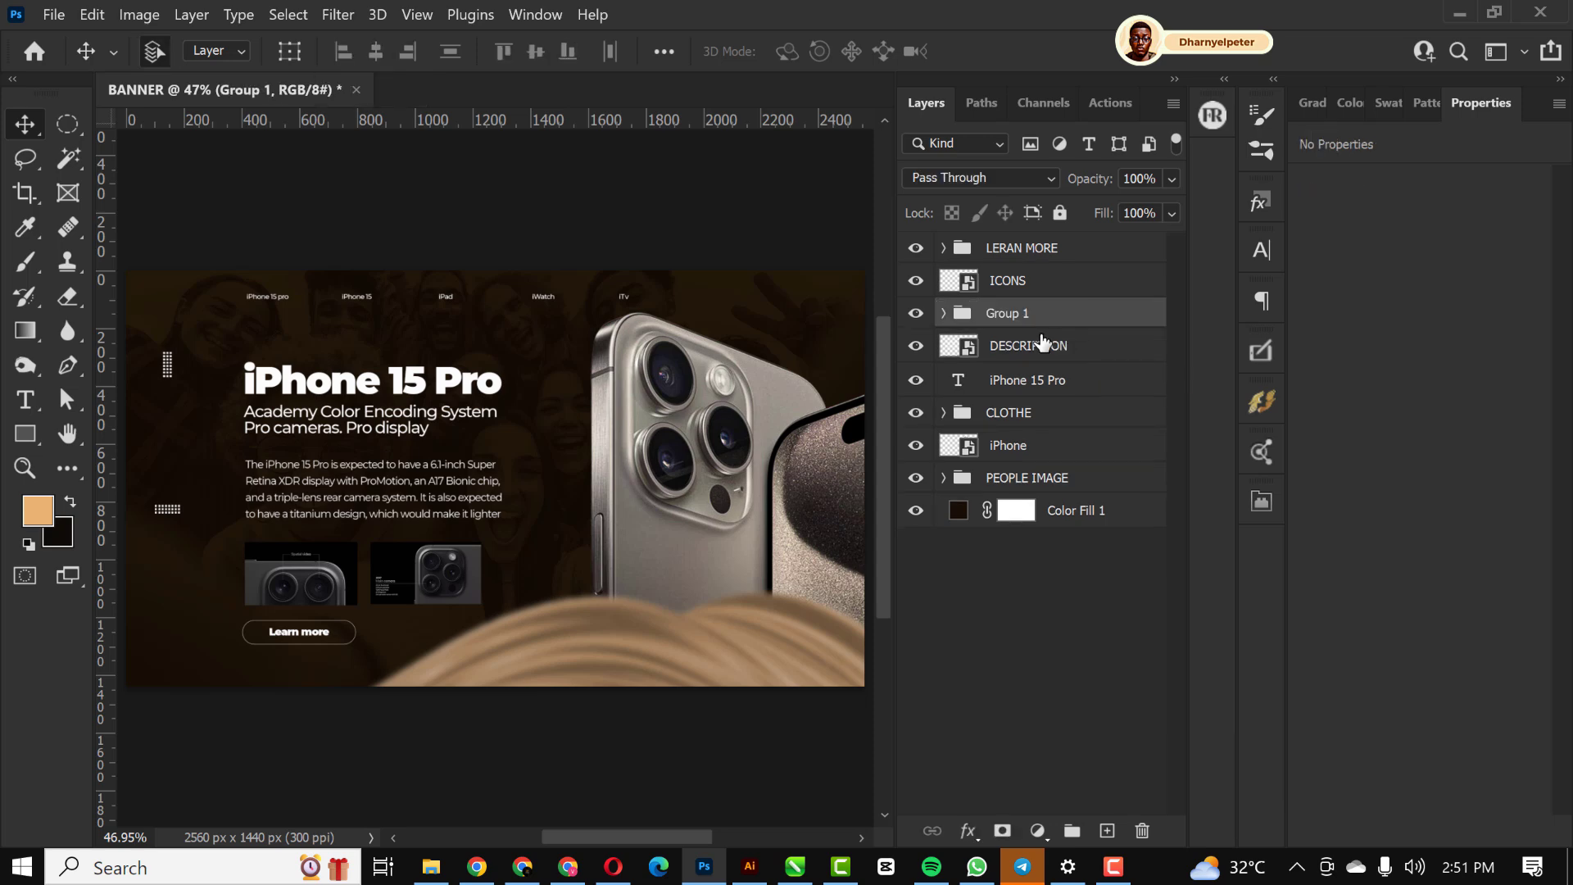
double_click(1007, 315)
type("PHONE LABEL")
key("Return")
left_click(916, 314)
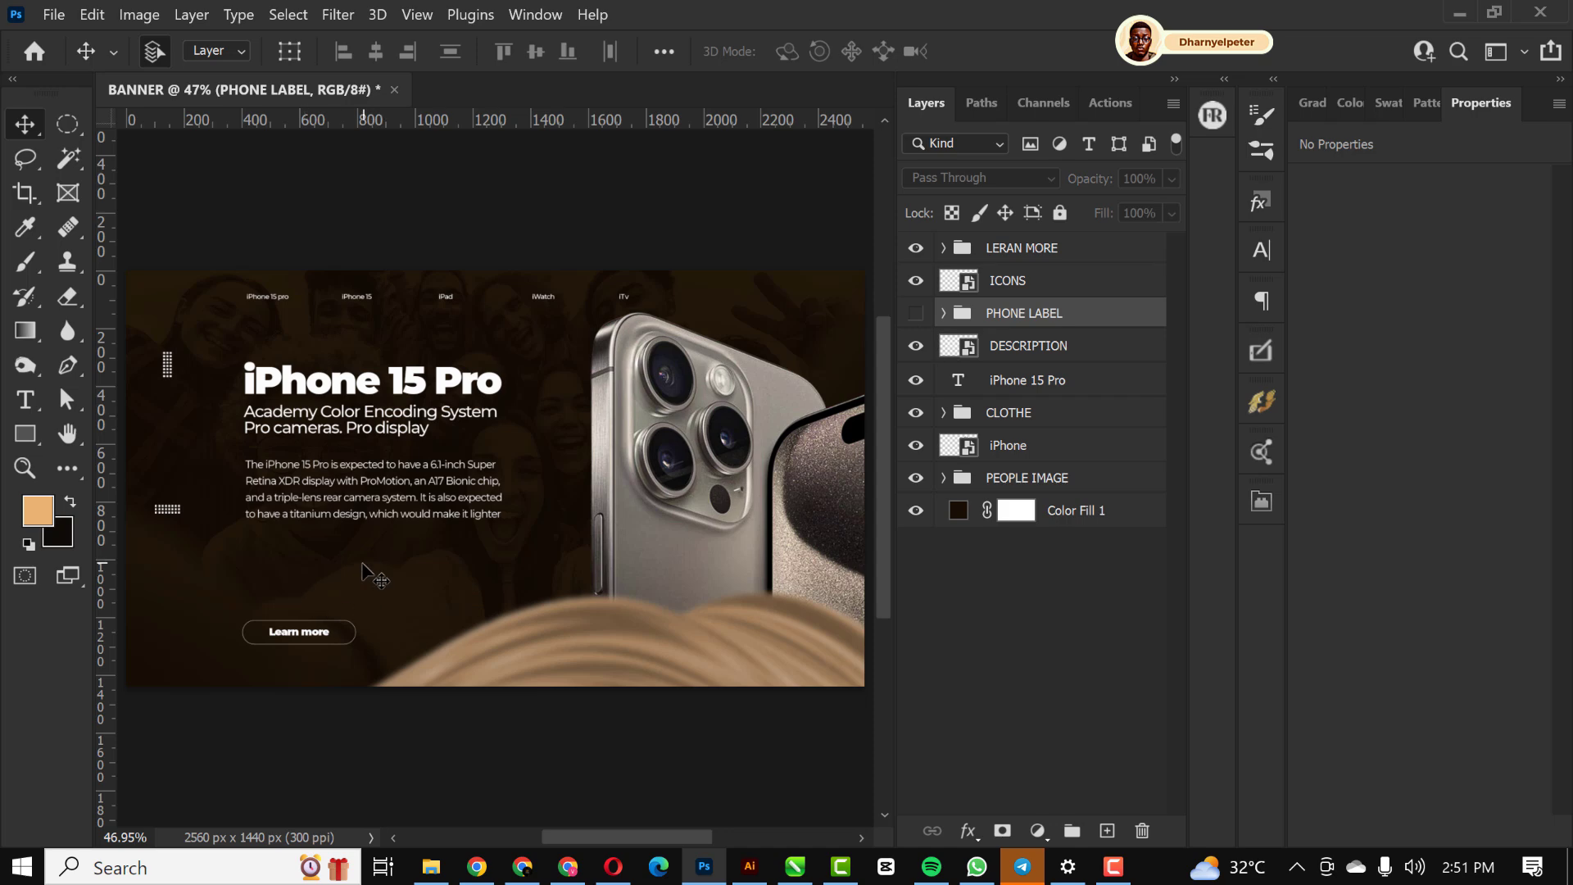
left_click(915, 314)
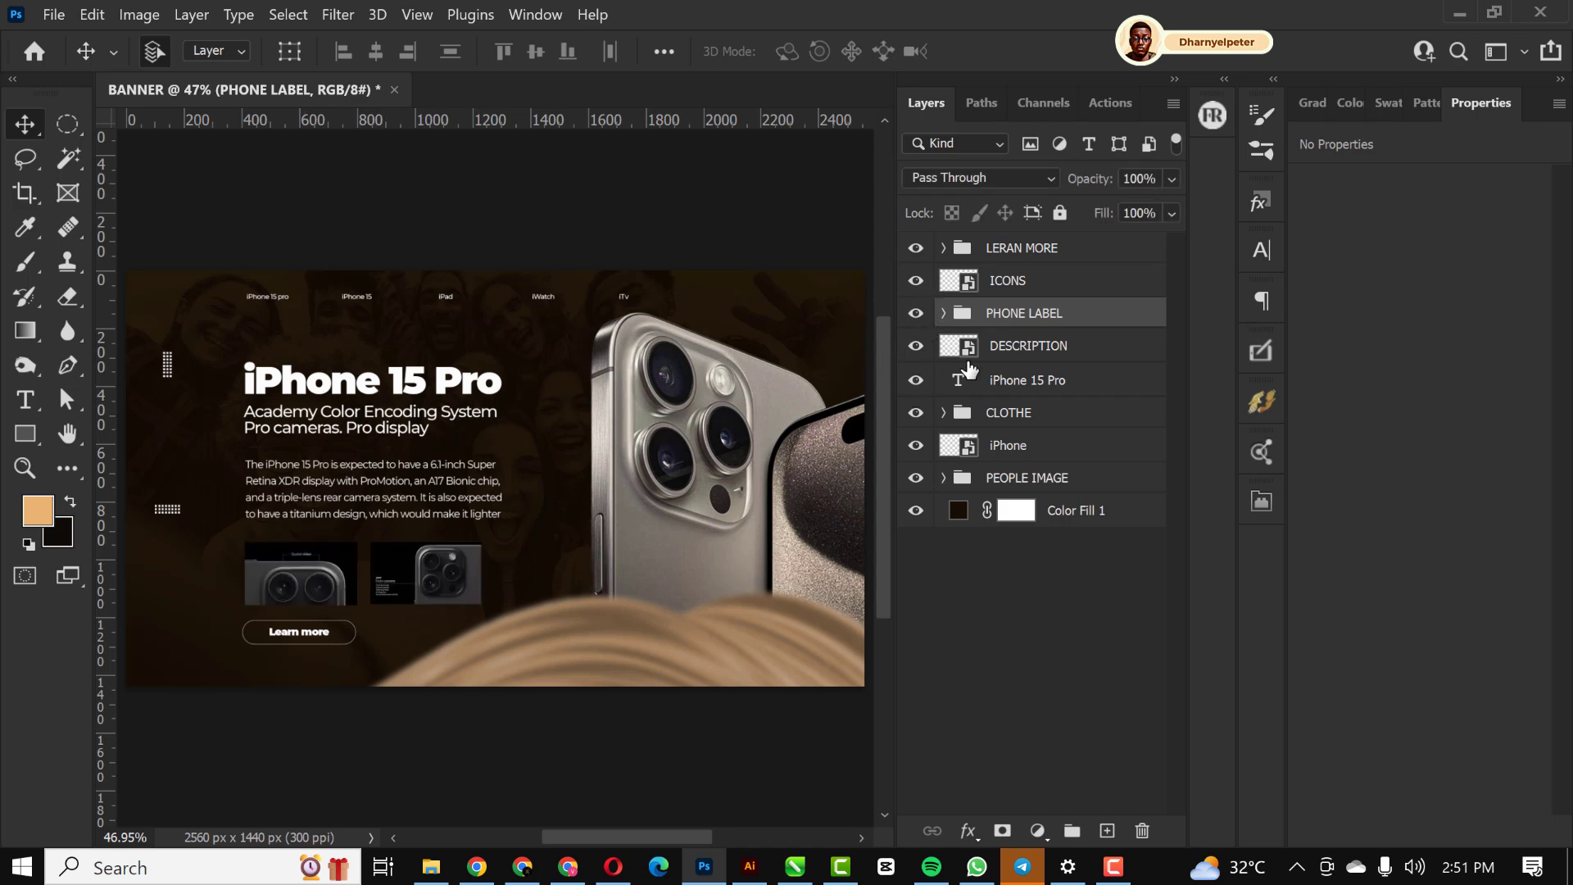
left_click(916, 346)
left_click(916, 346)
Add a new layer on top, paint a soft 1100 px orange brush glow over the phone's lower part and the cloth, and blend it as Screen
left_click(1067, 283)
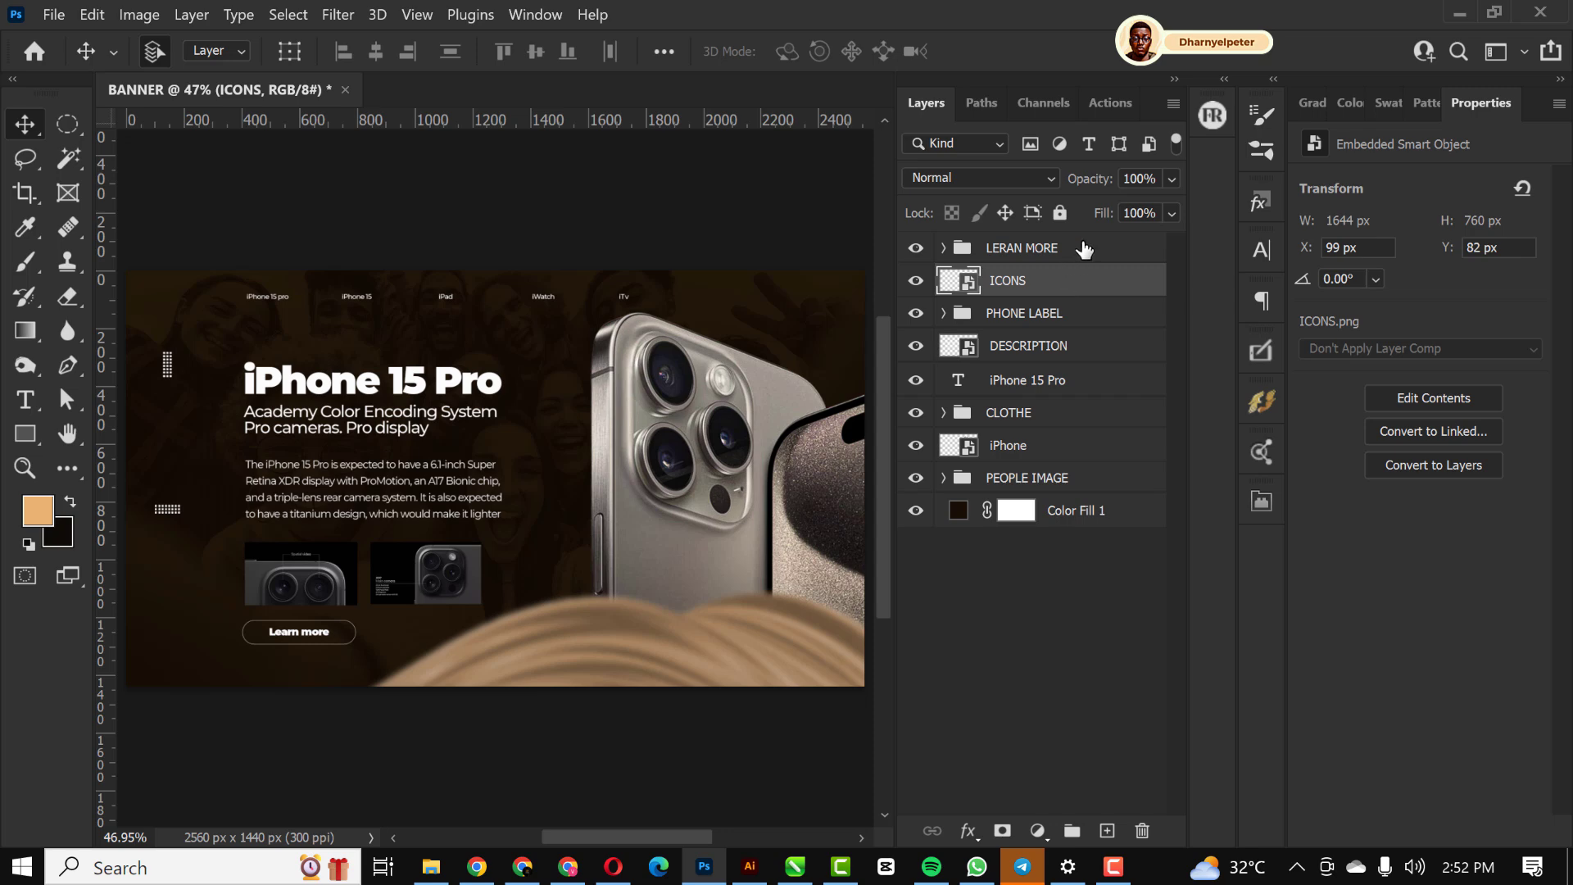
left_click(1085, 248)
left_click(1107, 831)
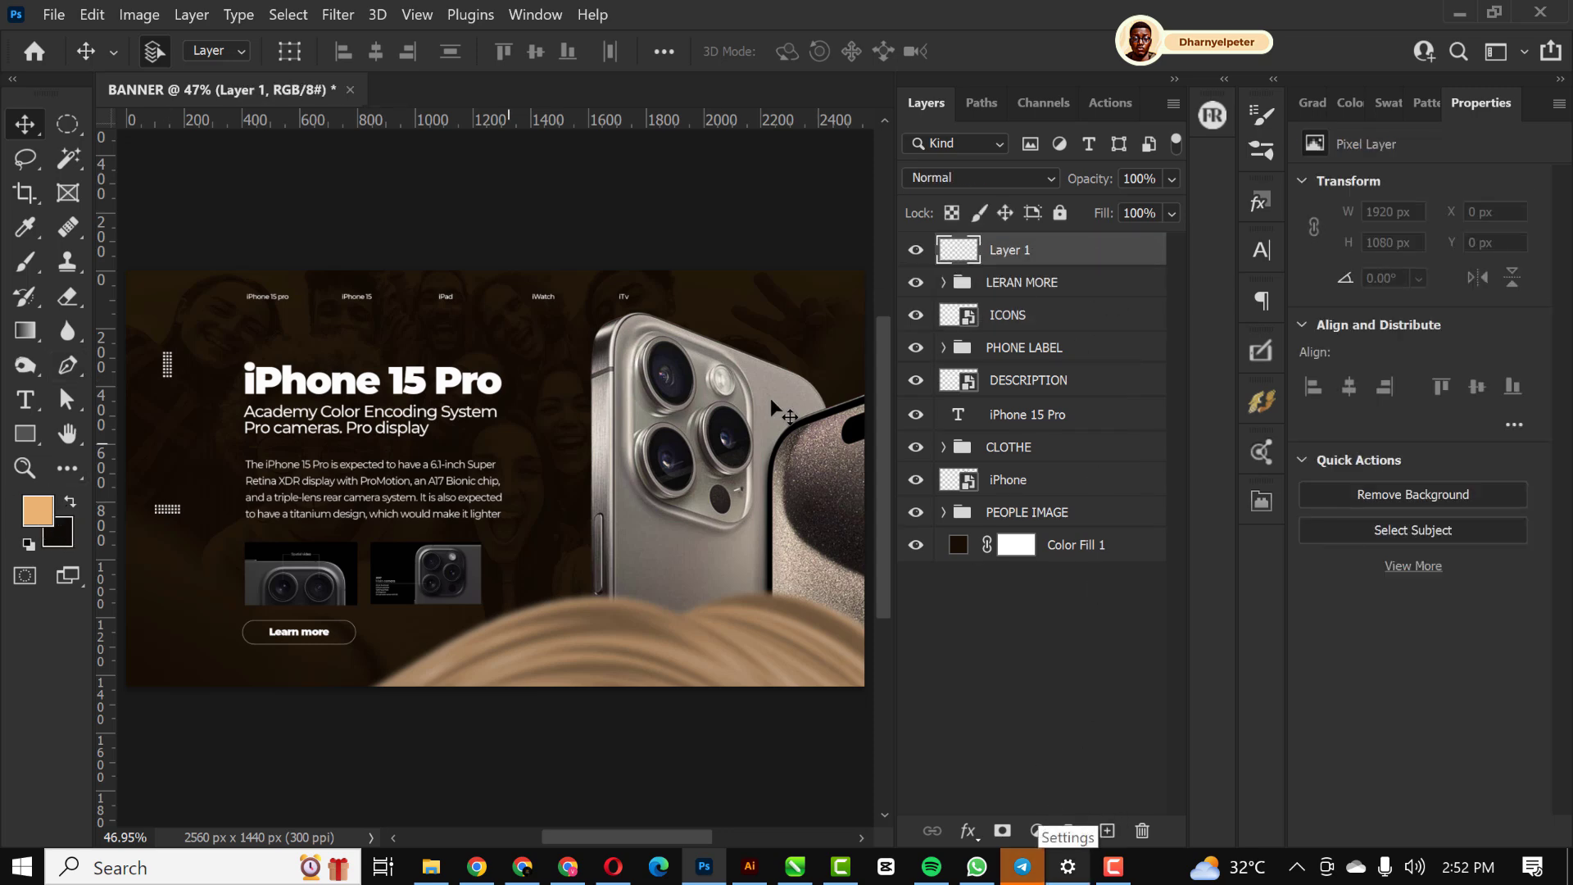
key("b")
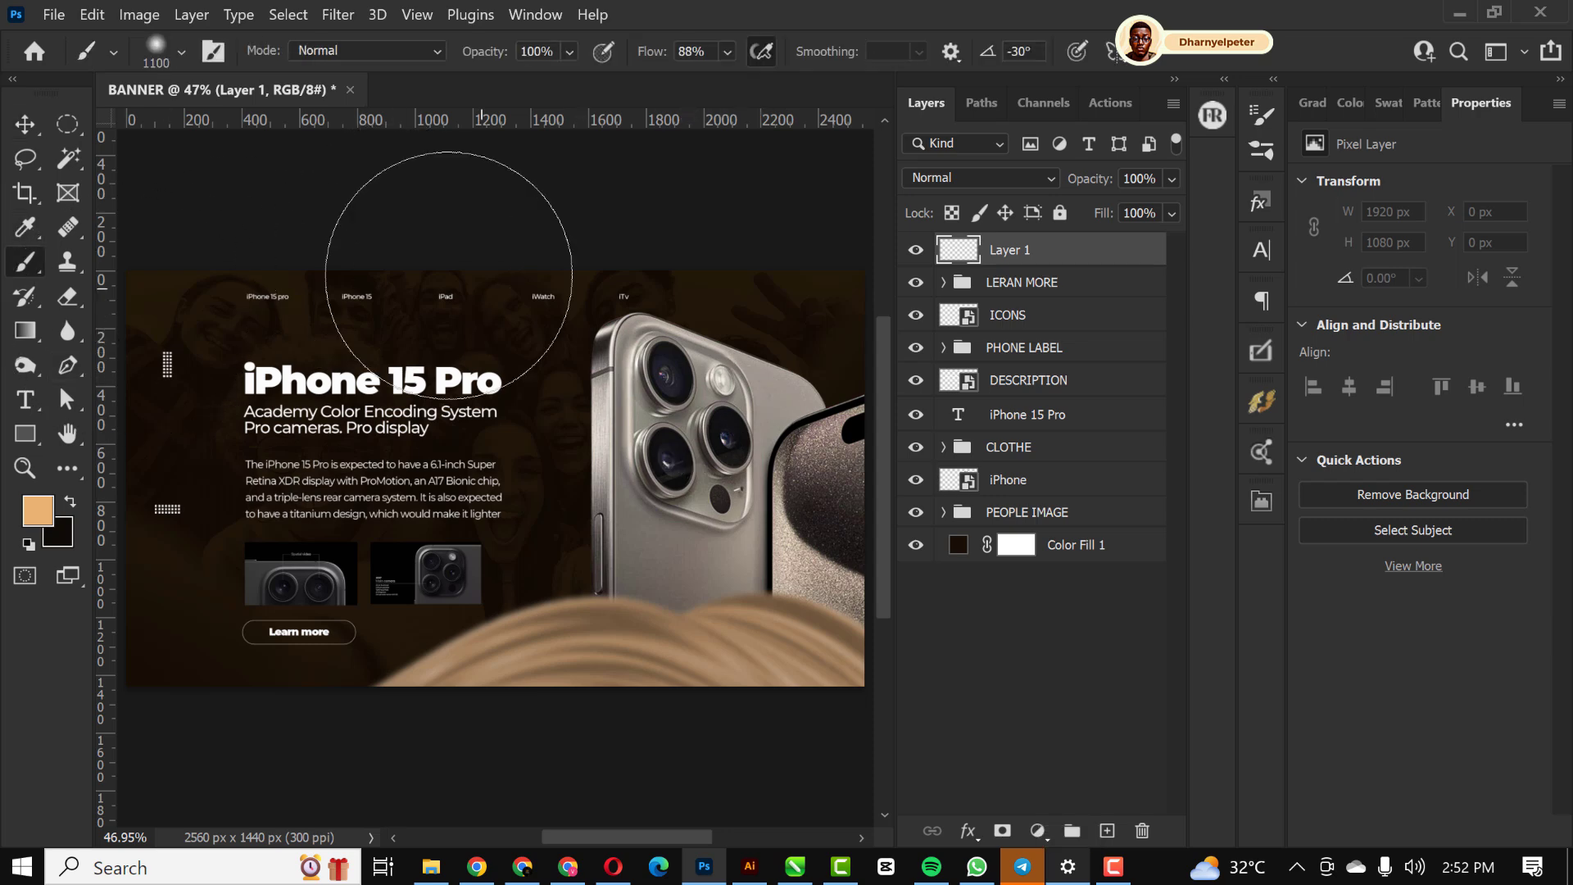
scroll(568, 283, "down", 1)
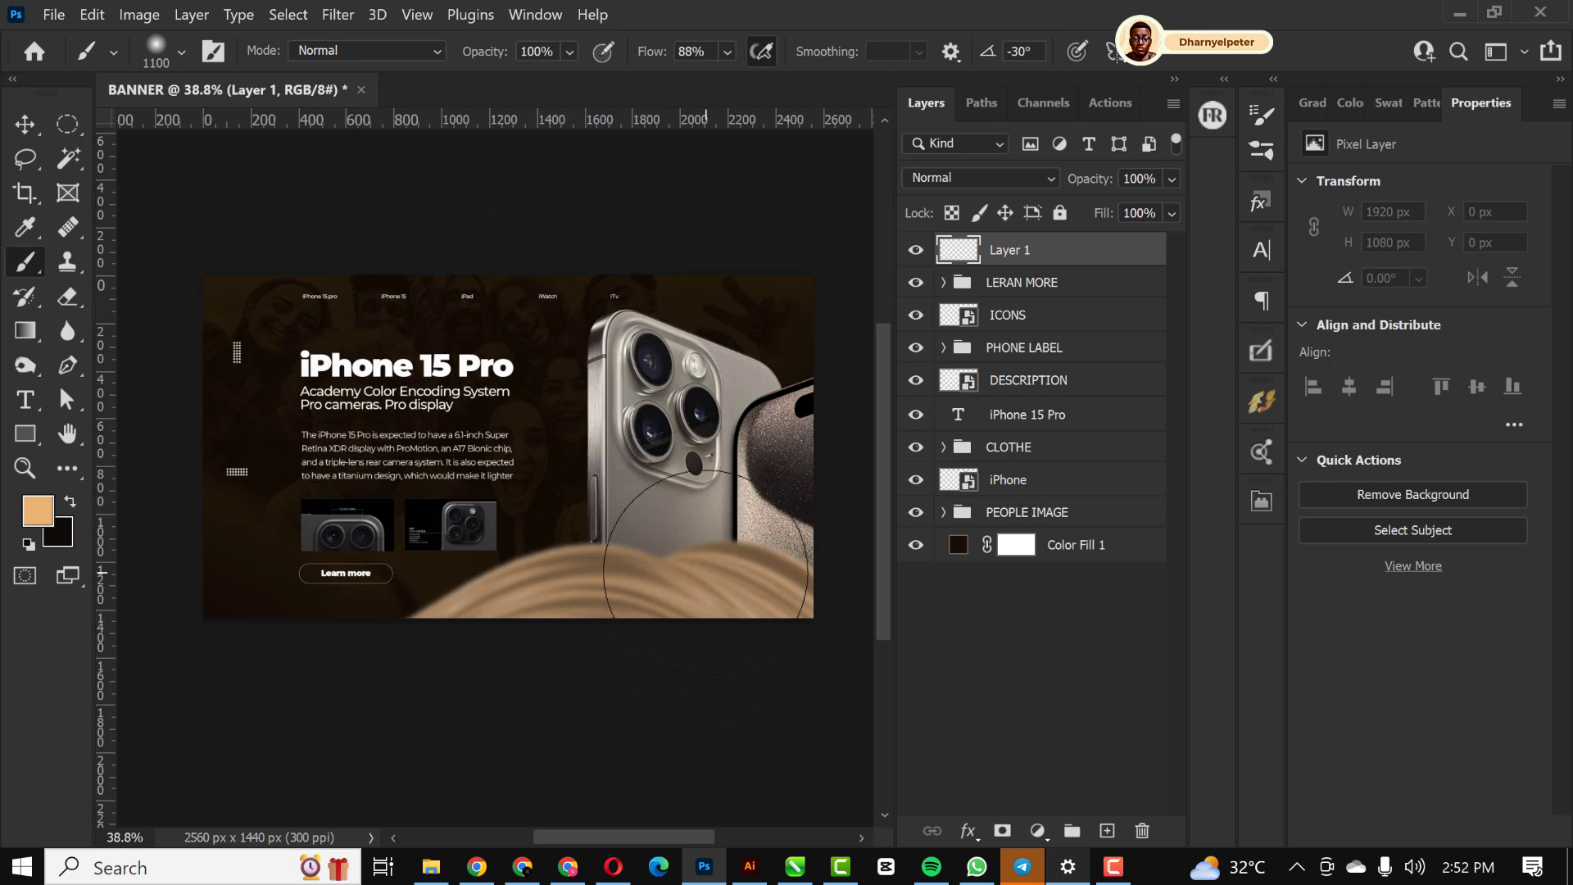
left_click(655, 524)
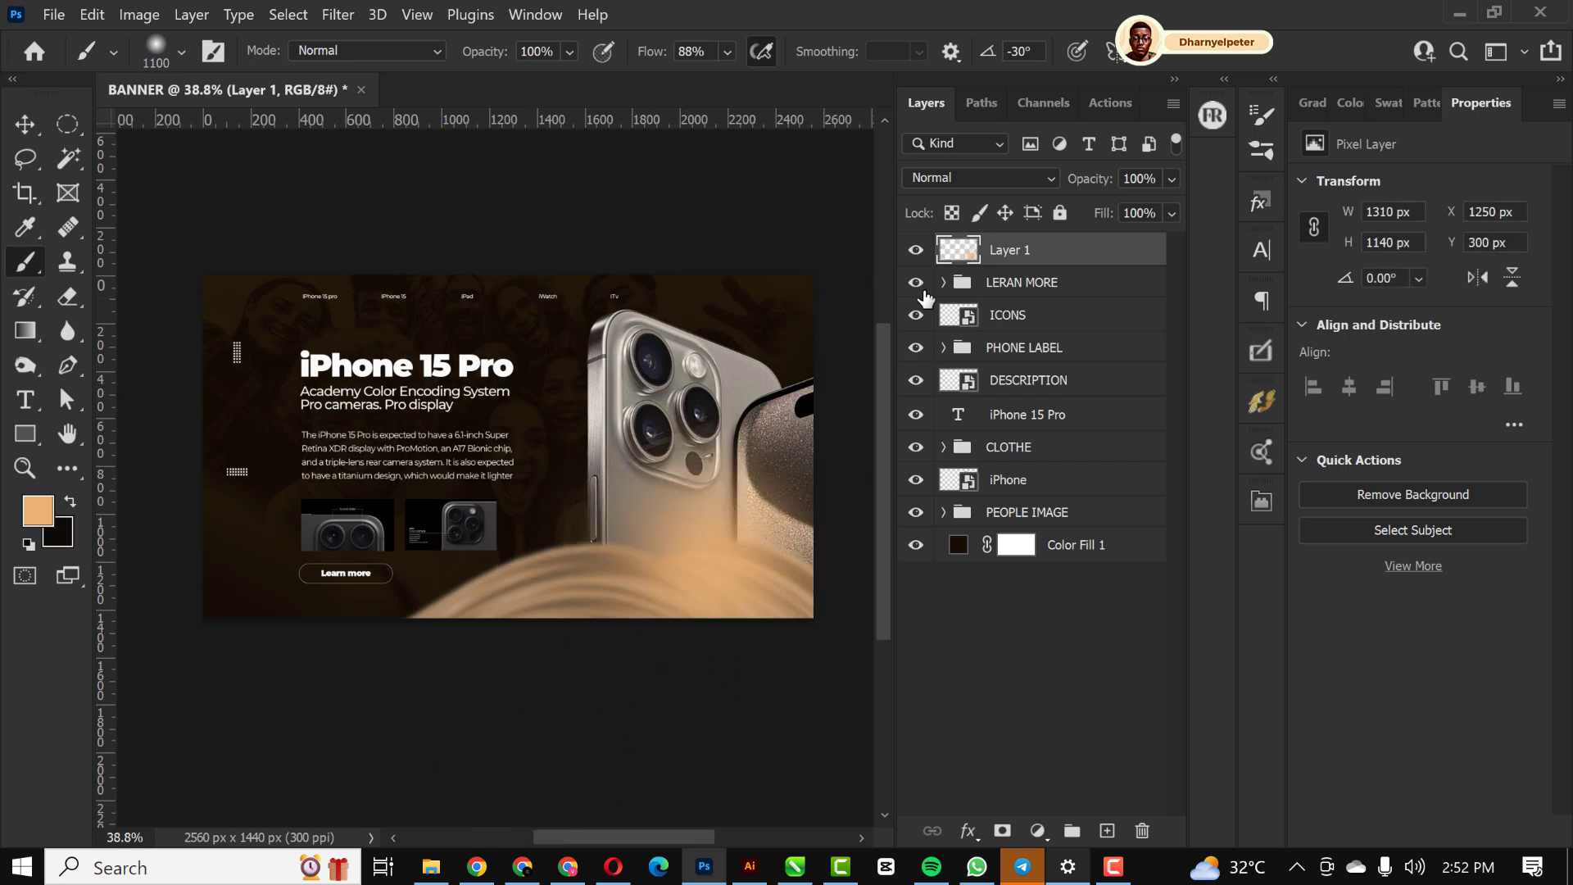
left_click(998, 173)
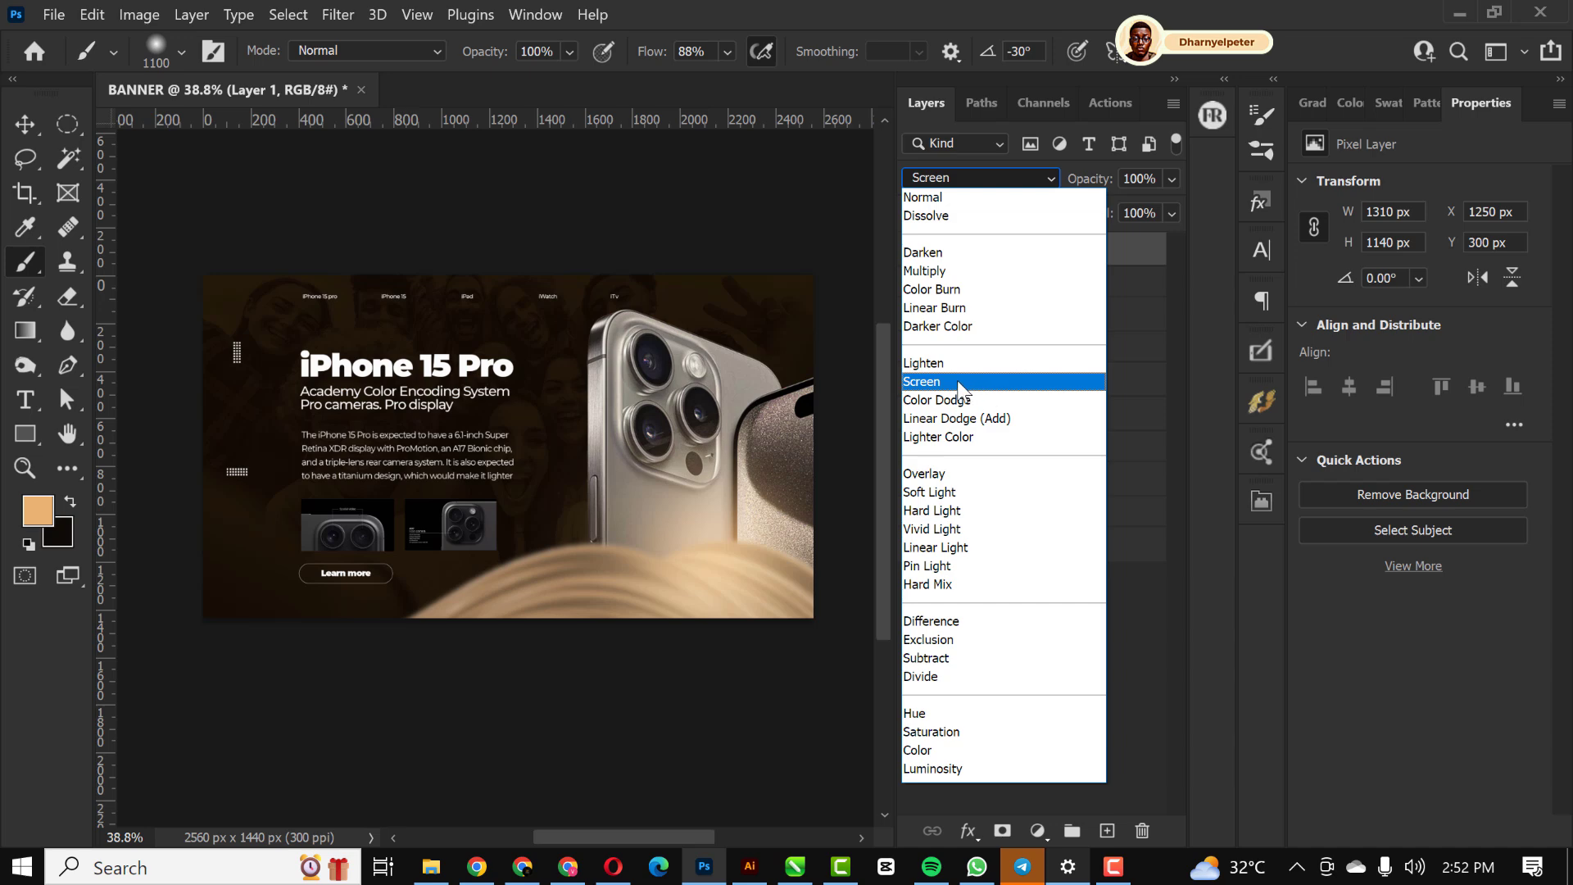
left_click(960, 382)
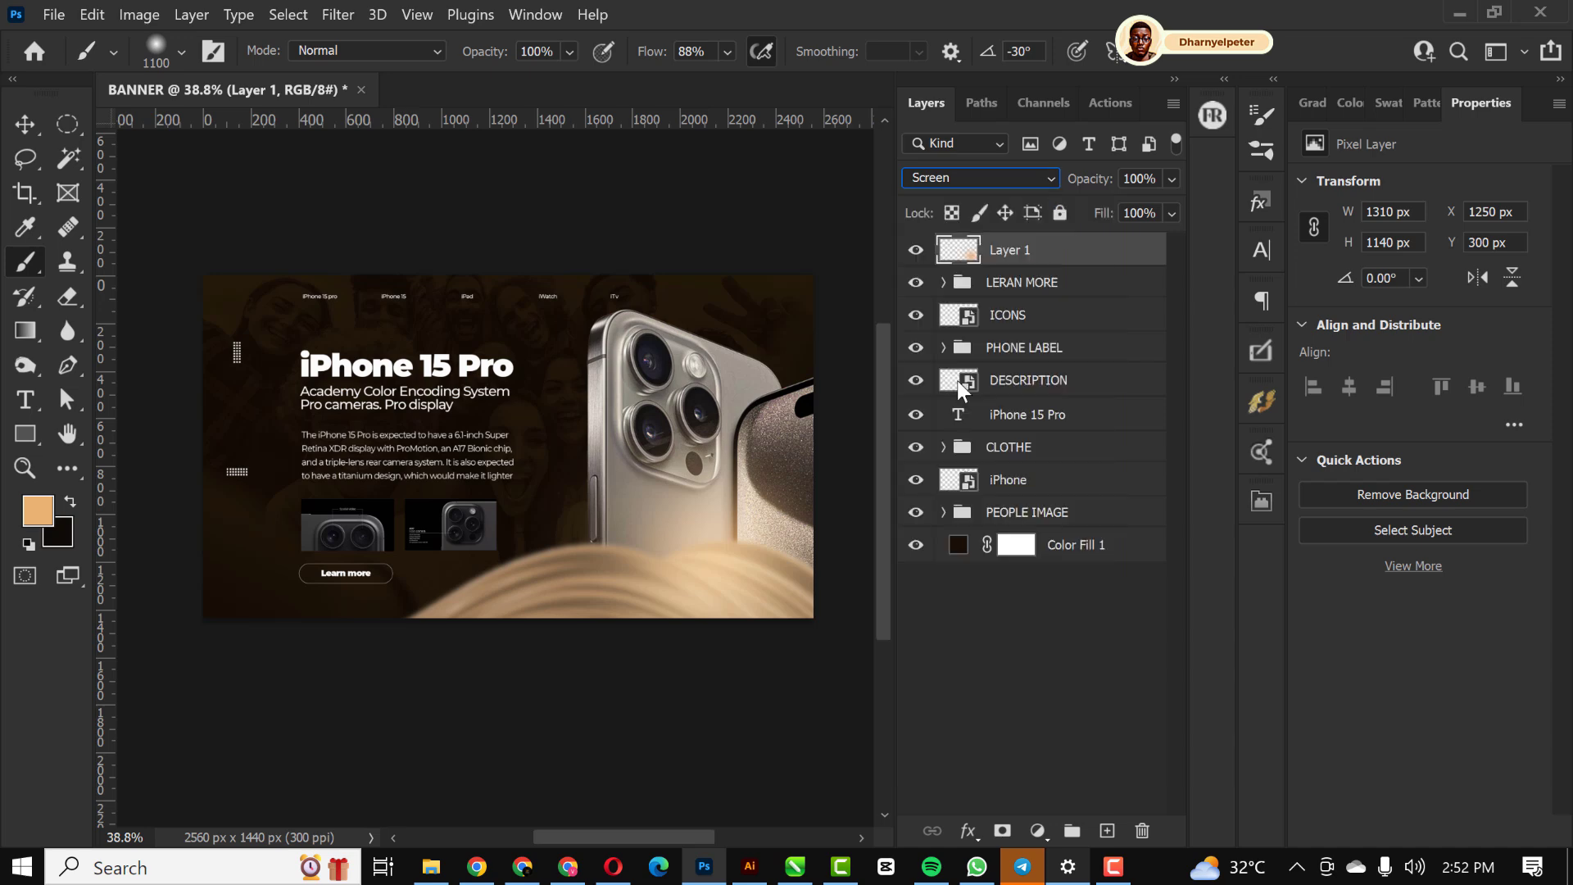
Set the foreground colour to #ffb563 and add a new layer between the iPhone layer and the PEOPLE IMAGE group
left_click(41, 517)
left_click_drag(1087, 181, 1113, 155)
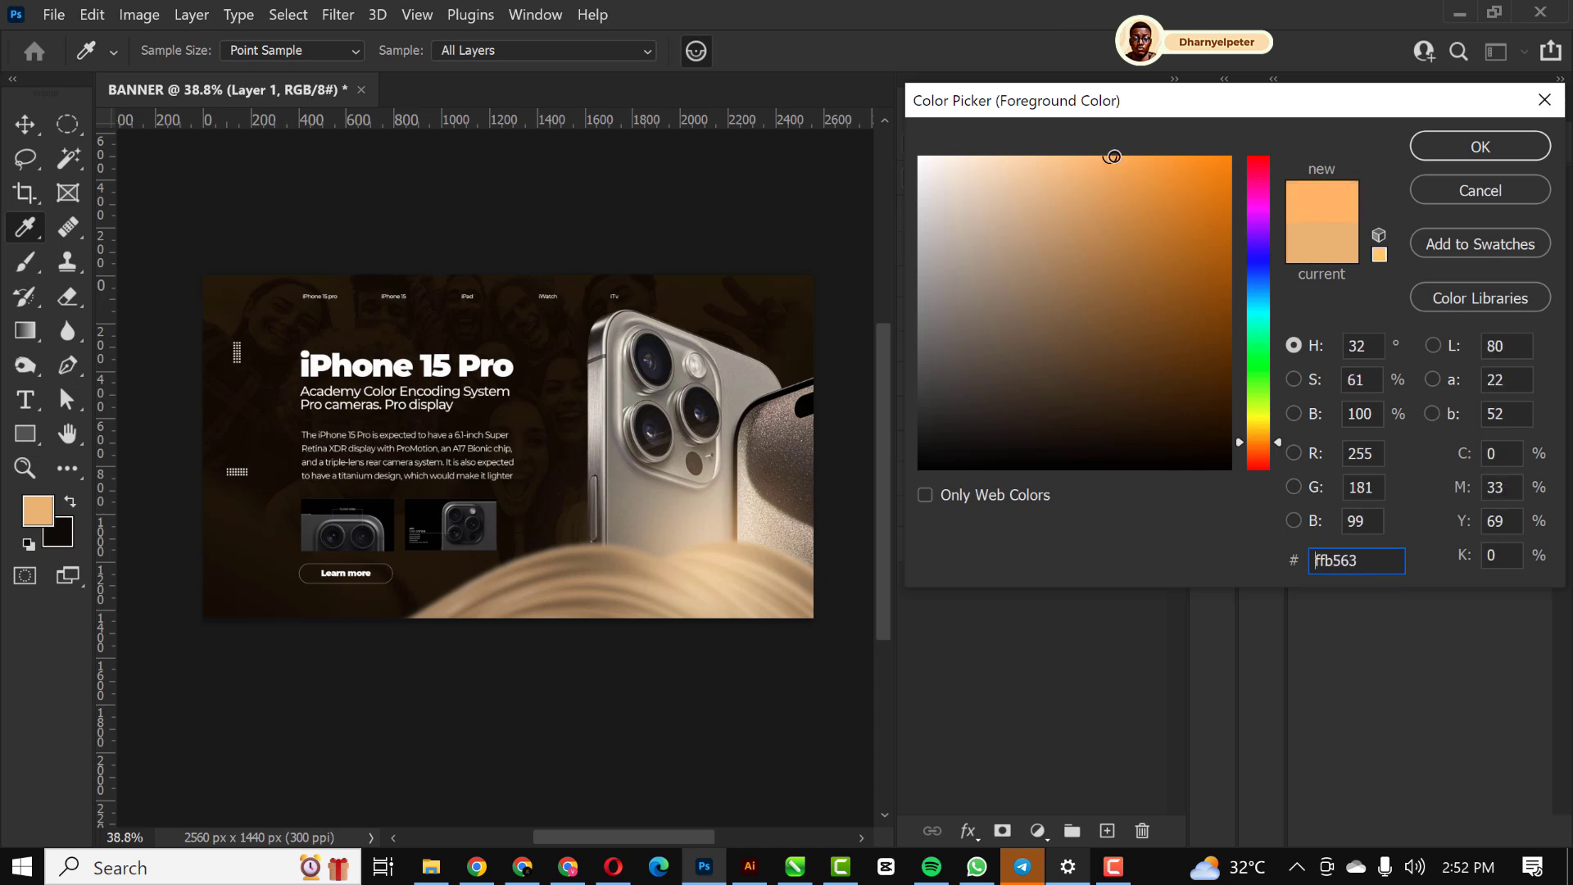
left_click(1455, 154)
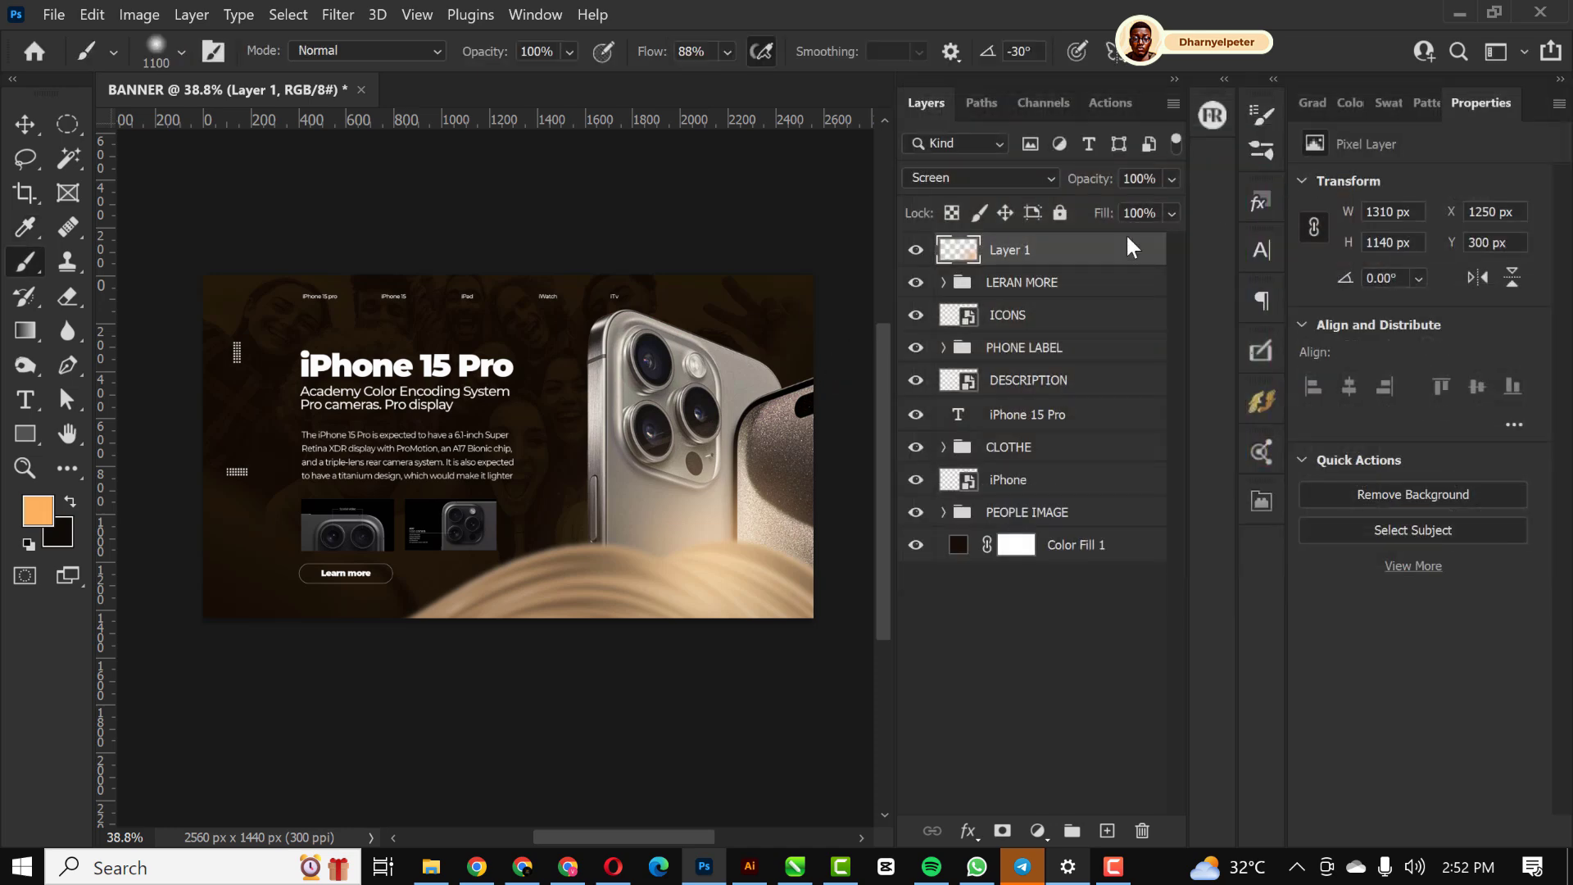
left_click(1107, 833)
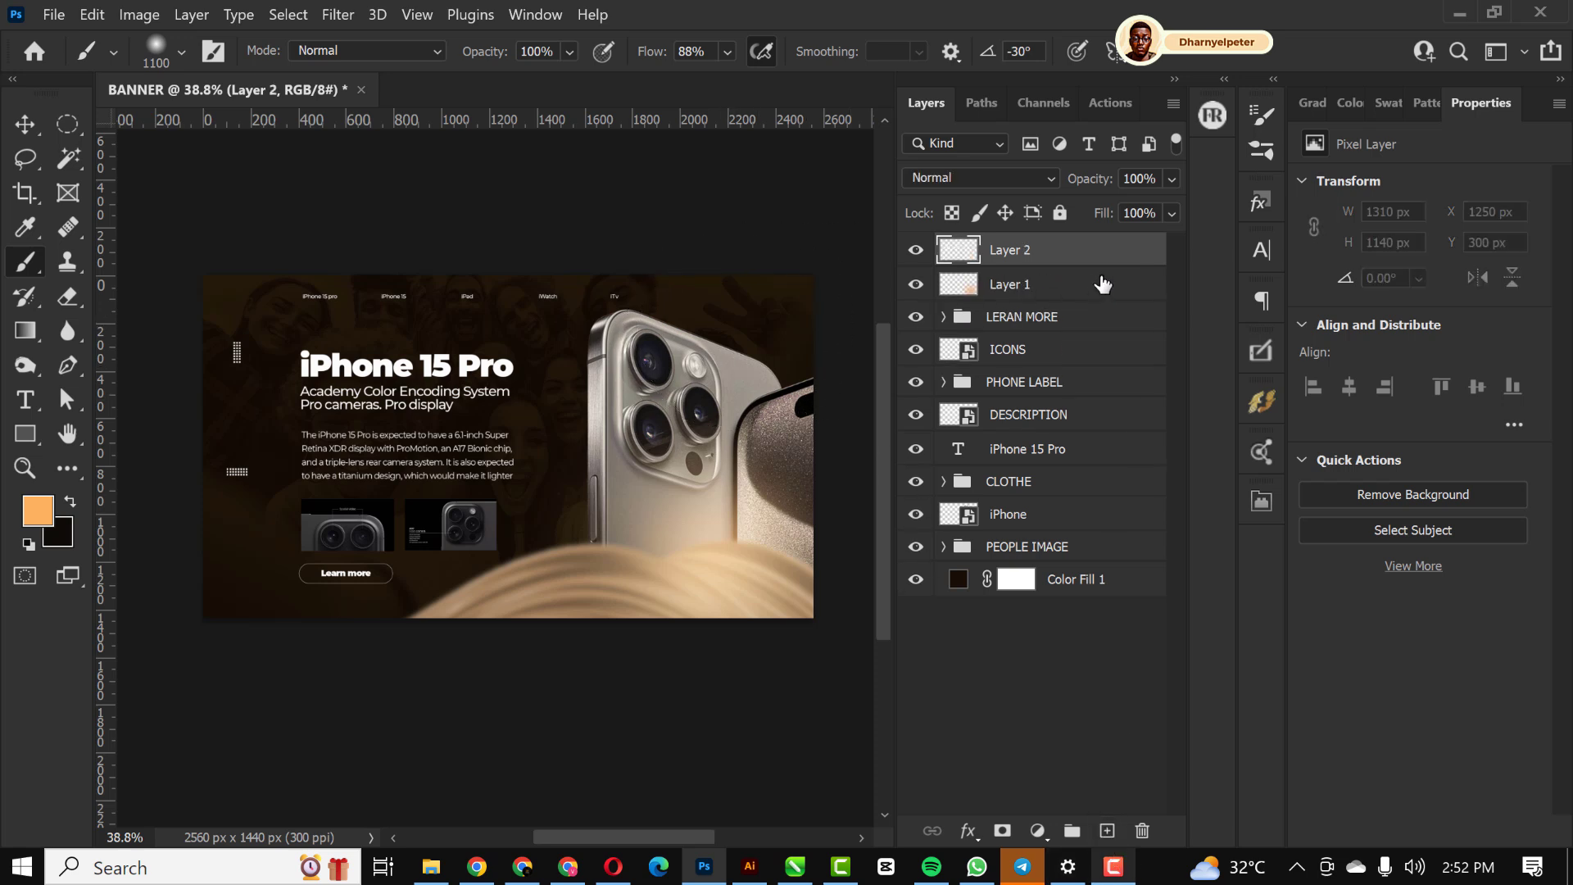
left_click_drag(1134, 252, 1139, 521)
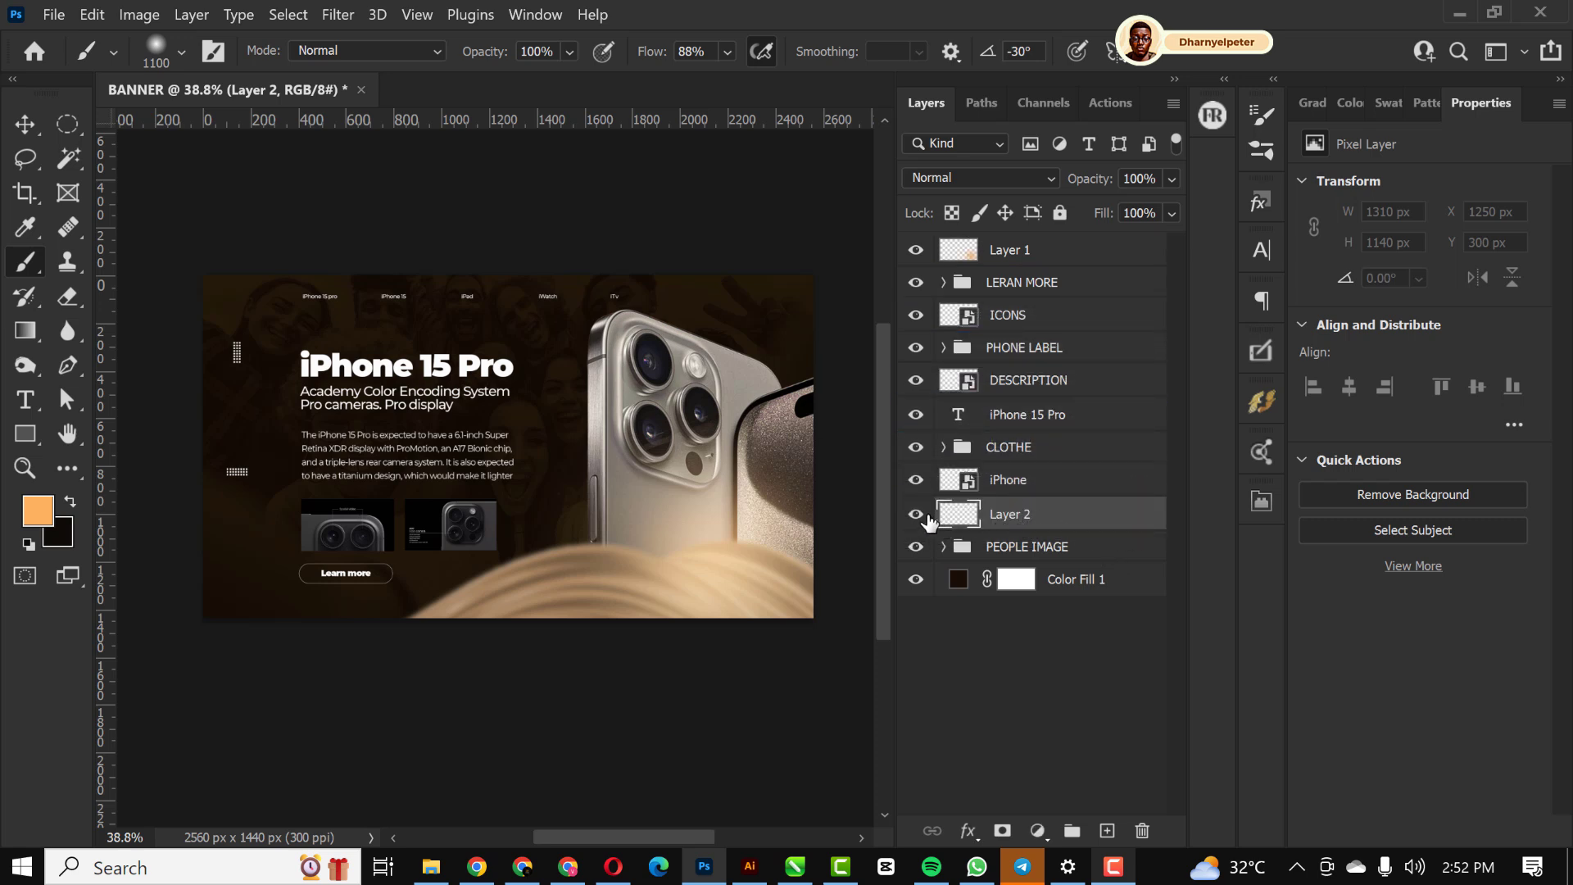
Enlarge the soft brush to 1500 px and paint orange glows in the banner's upper-right corner and behind the phone's lower part
left_click(805, 327)
scroll(382, 379, "down", 2)
key("bracketright")
key("bracketright")
key("bracketright")
key("bracketright")
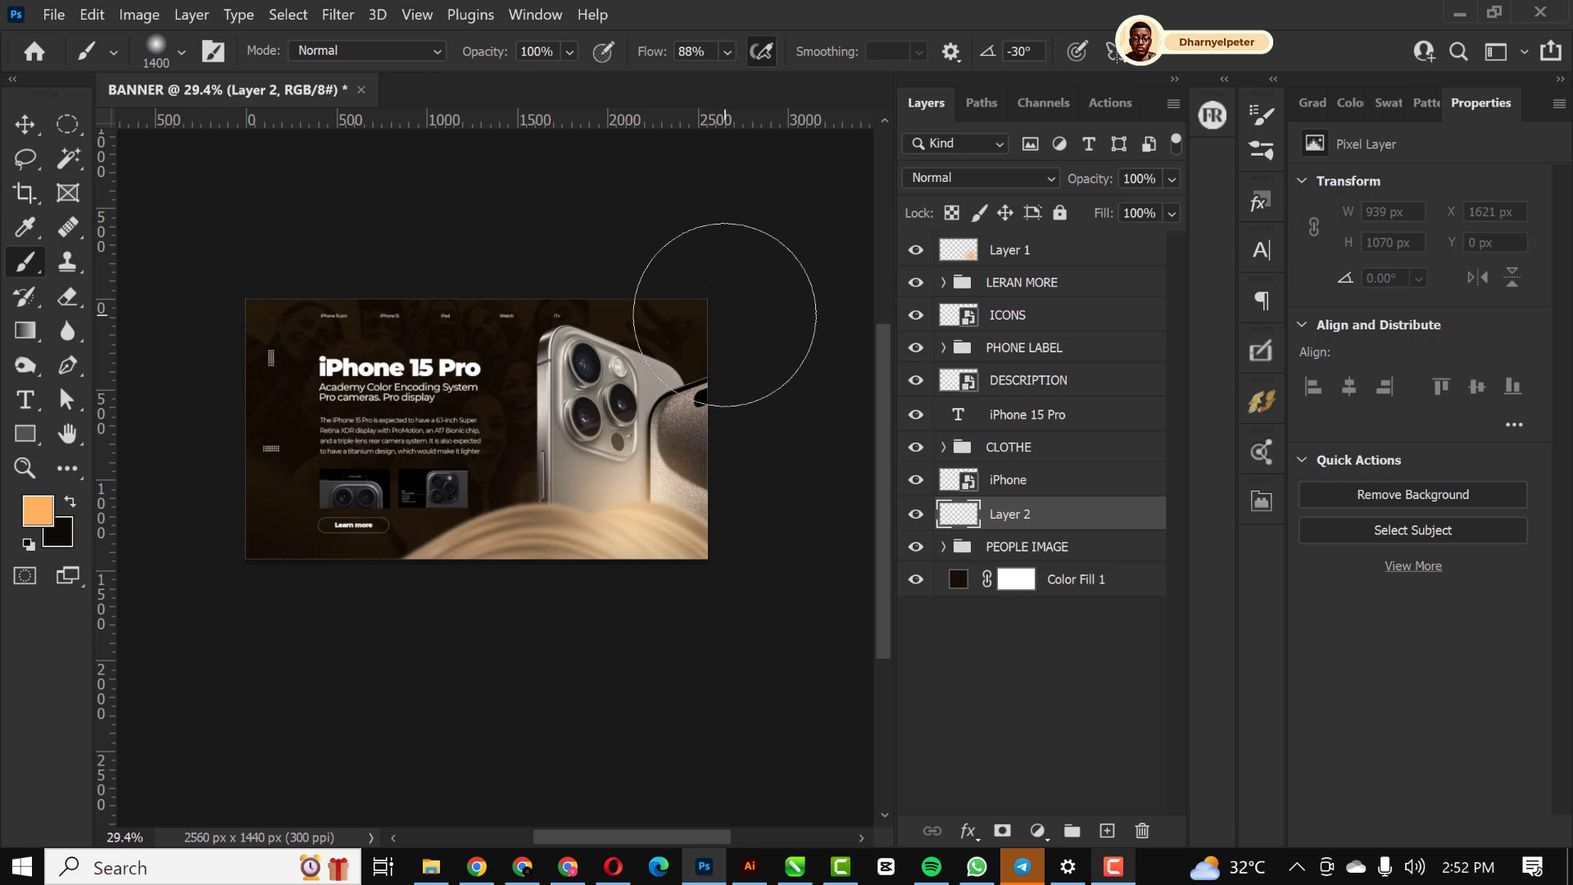
left_click(721, 299)
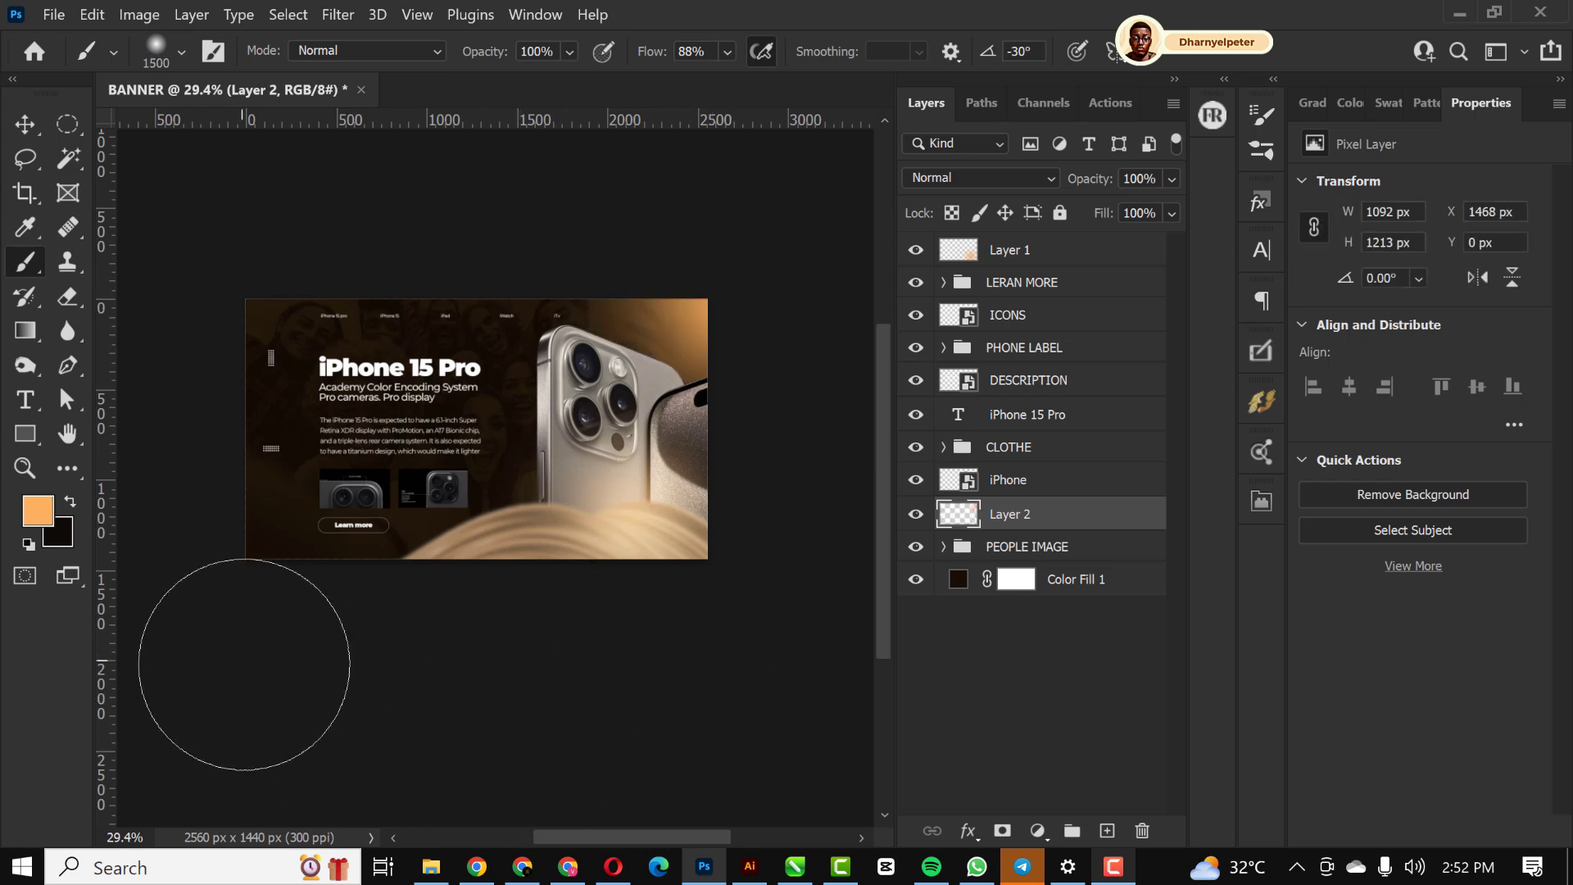
left_click(544, 500)
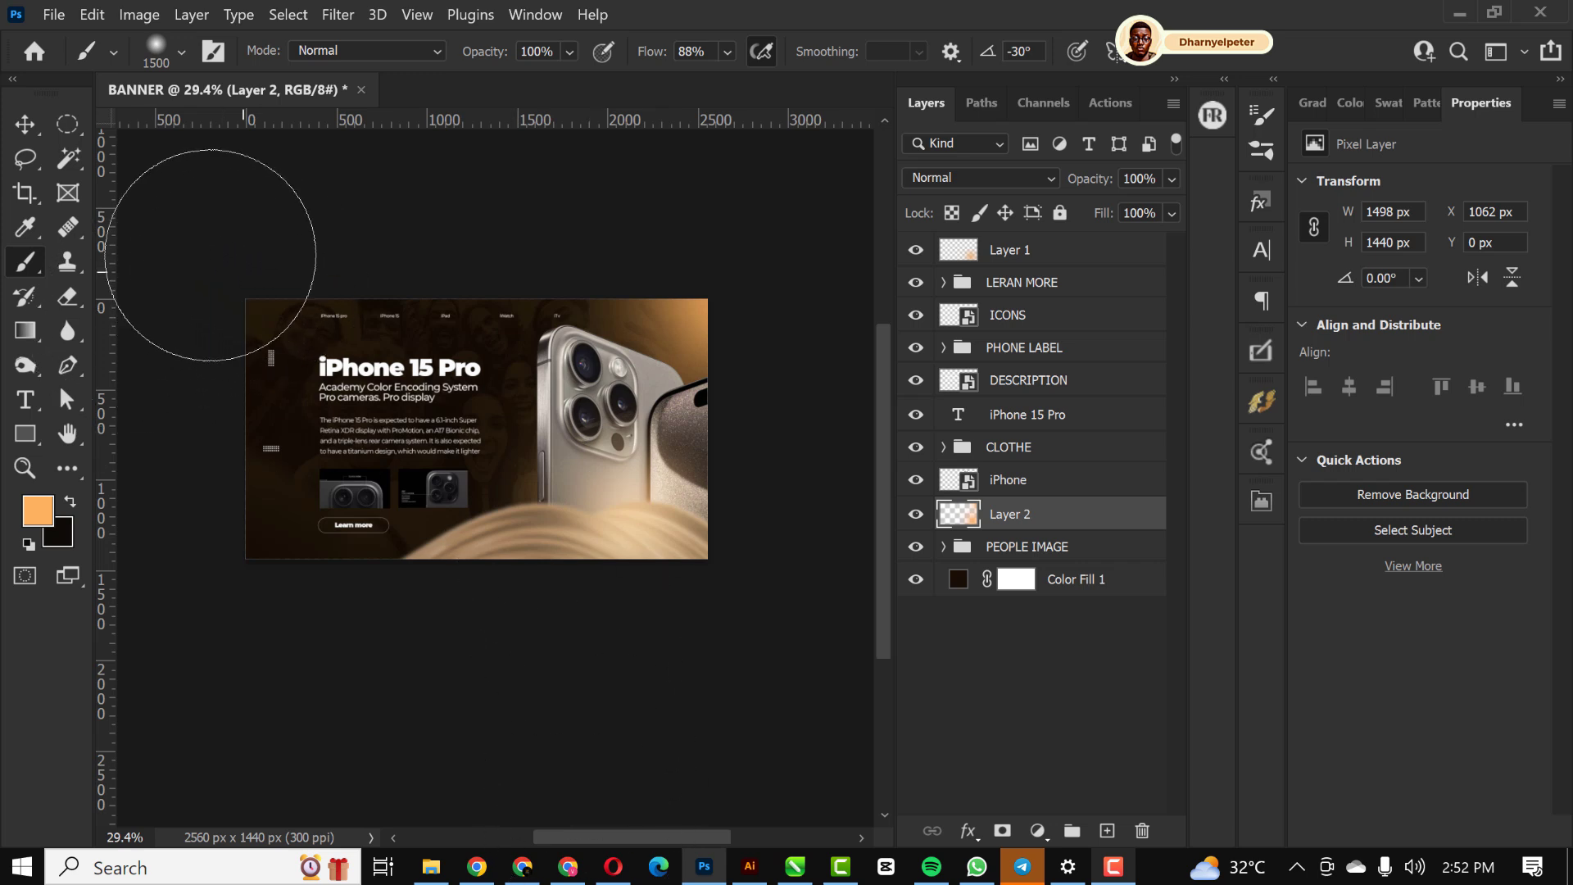
left_click(232, 209)
scroll(221, 492, "up", 2)
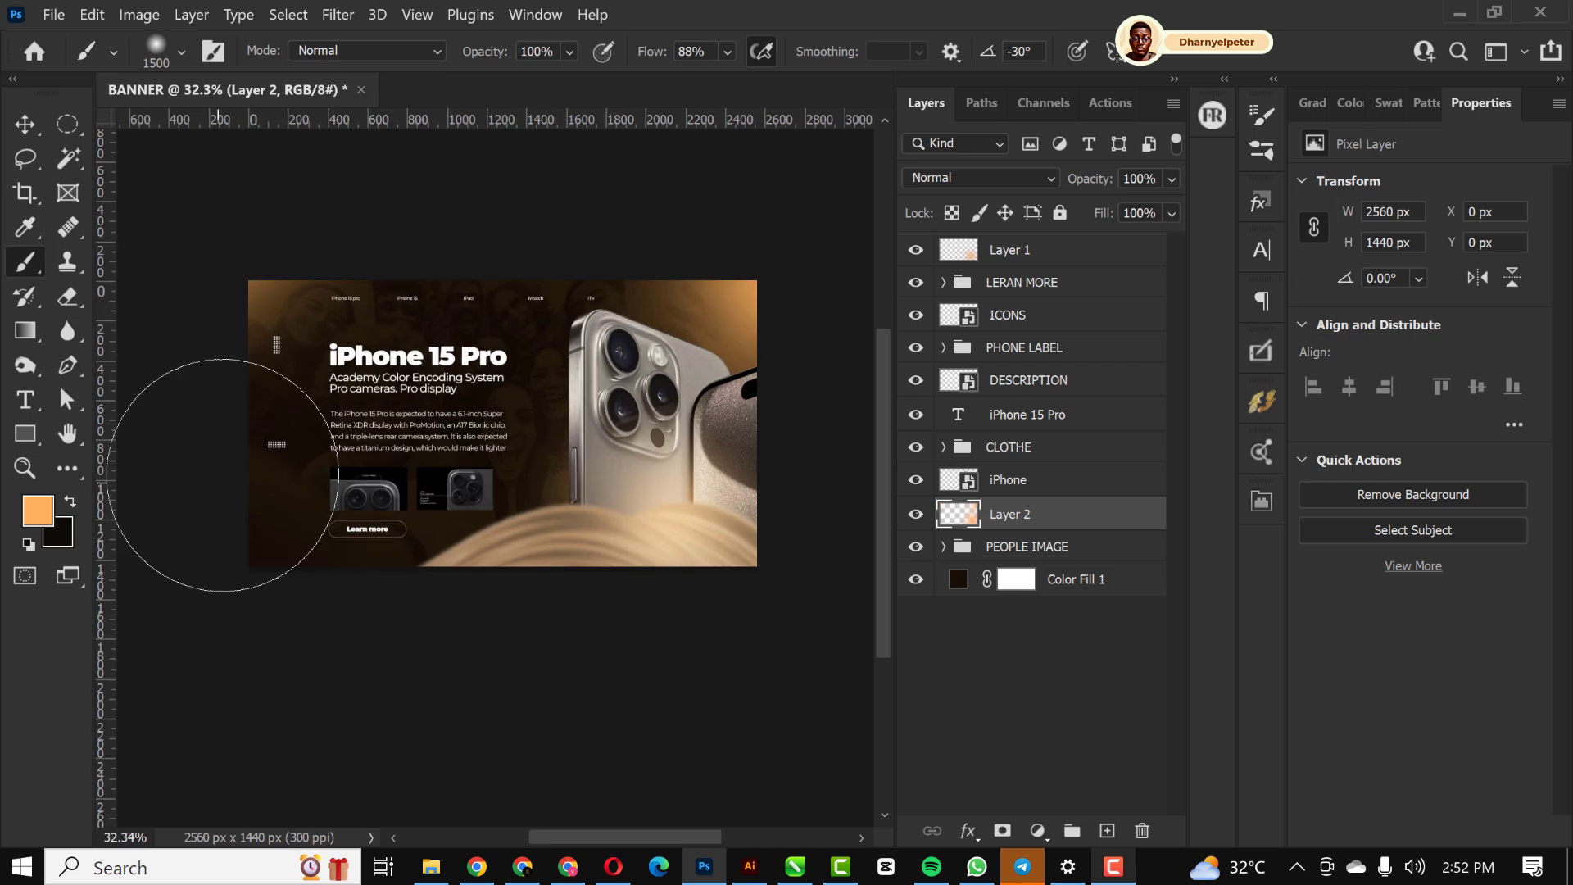
key("ctrl+z")
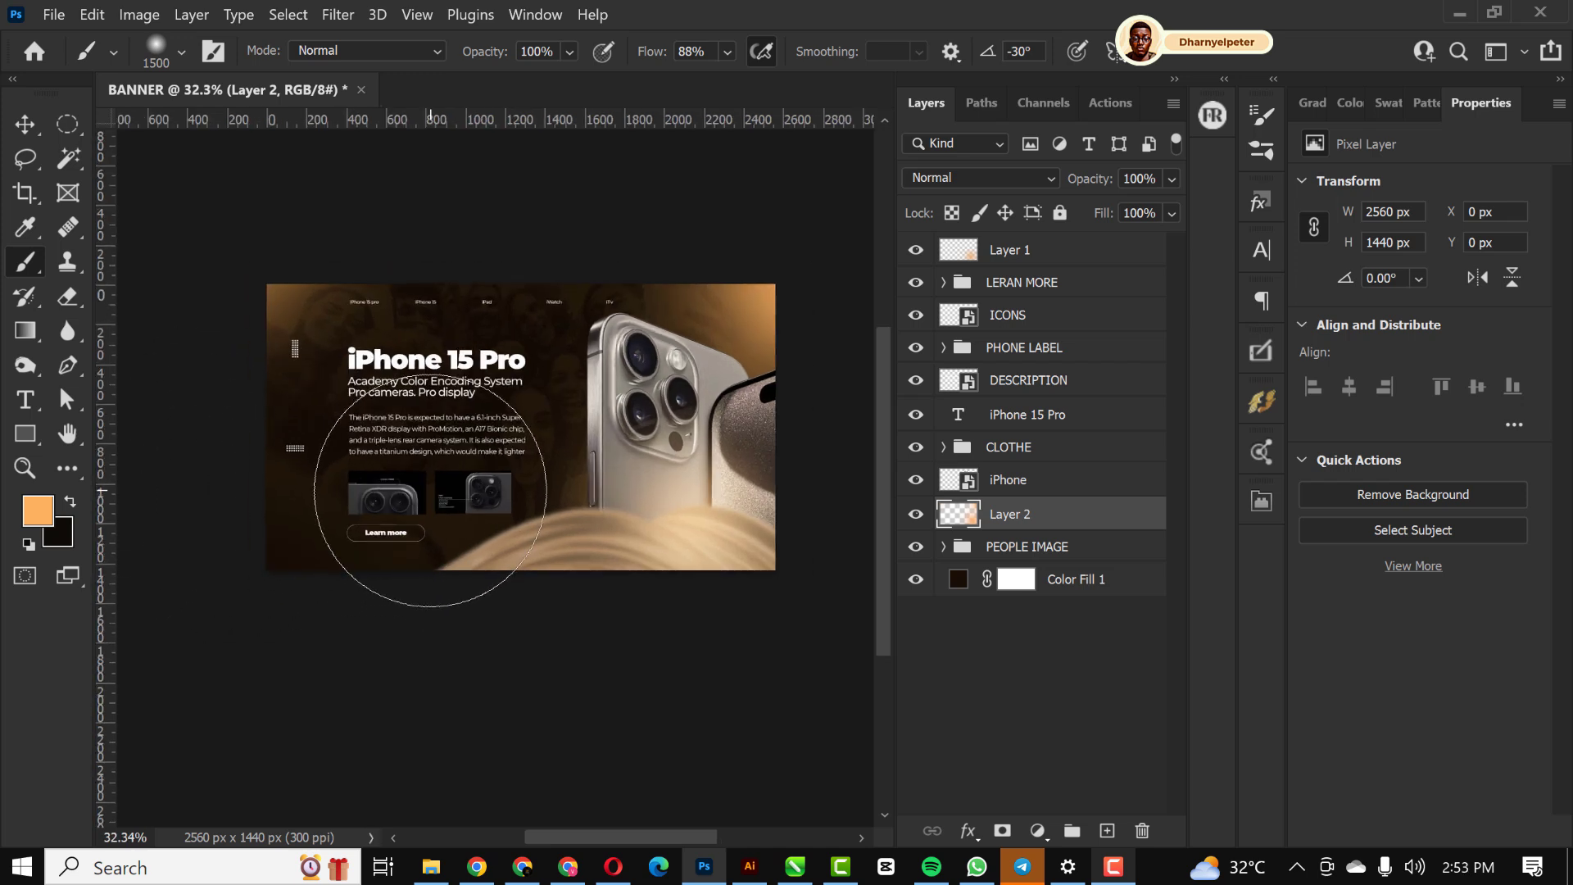
Enlarge the soft brush to 1800 px and paint an orange glow in the banner's upper-left corner behind the text
scroll(426, 488, "down", 1)
key("bracketright")
key("bracketright")
key("bracketright")
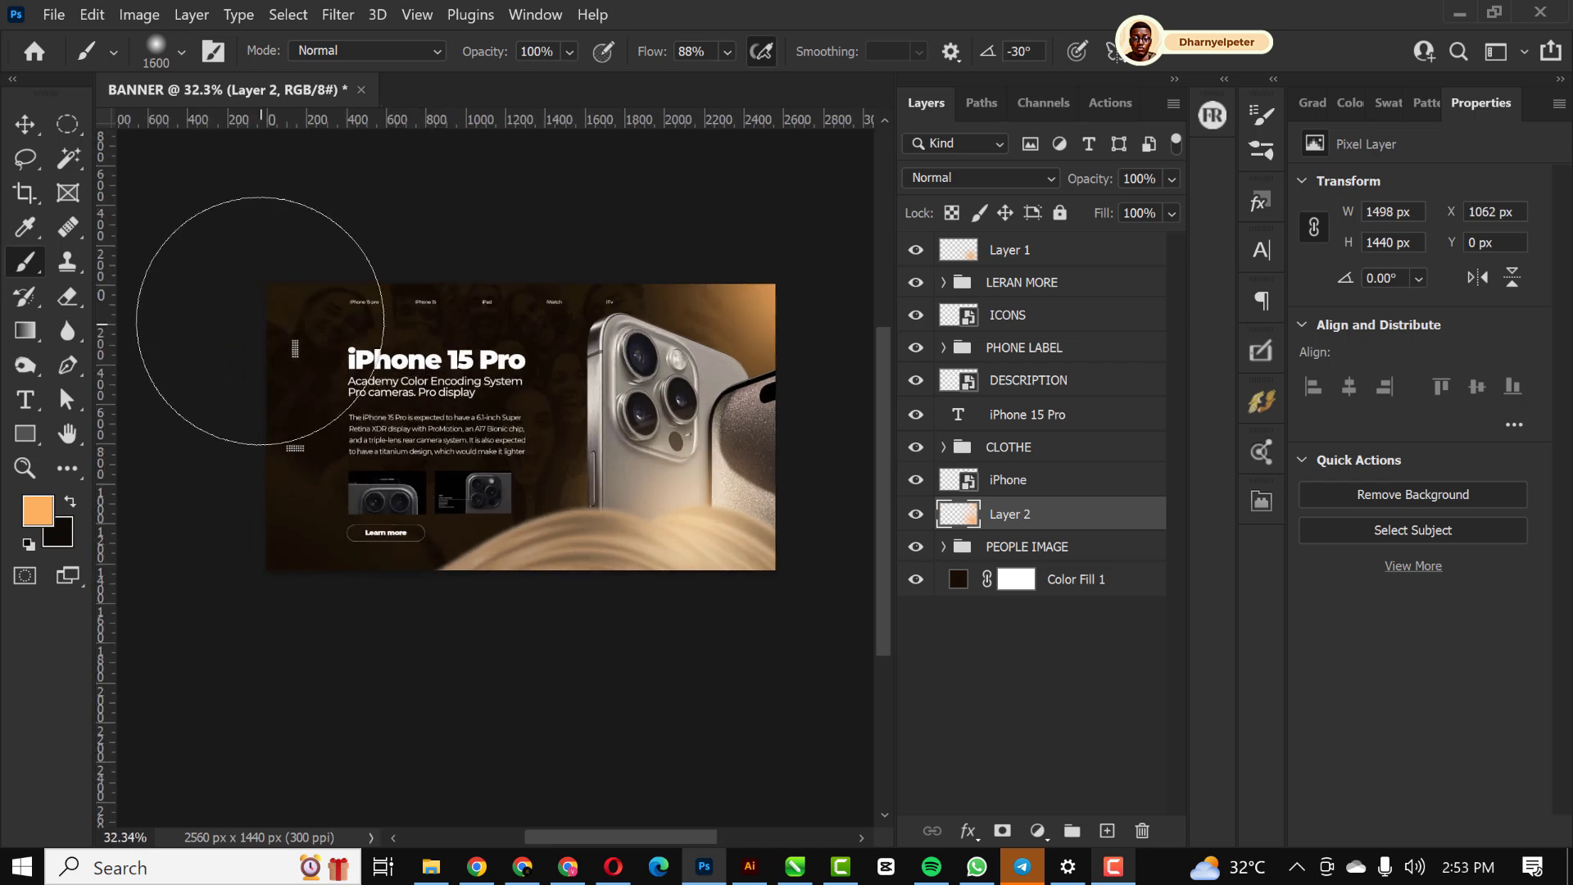
left_click(246, 246)
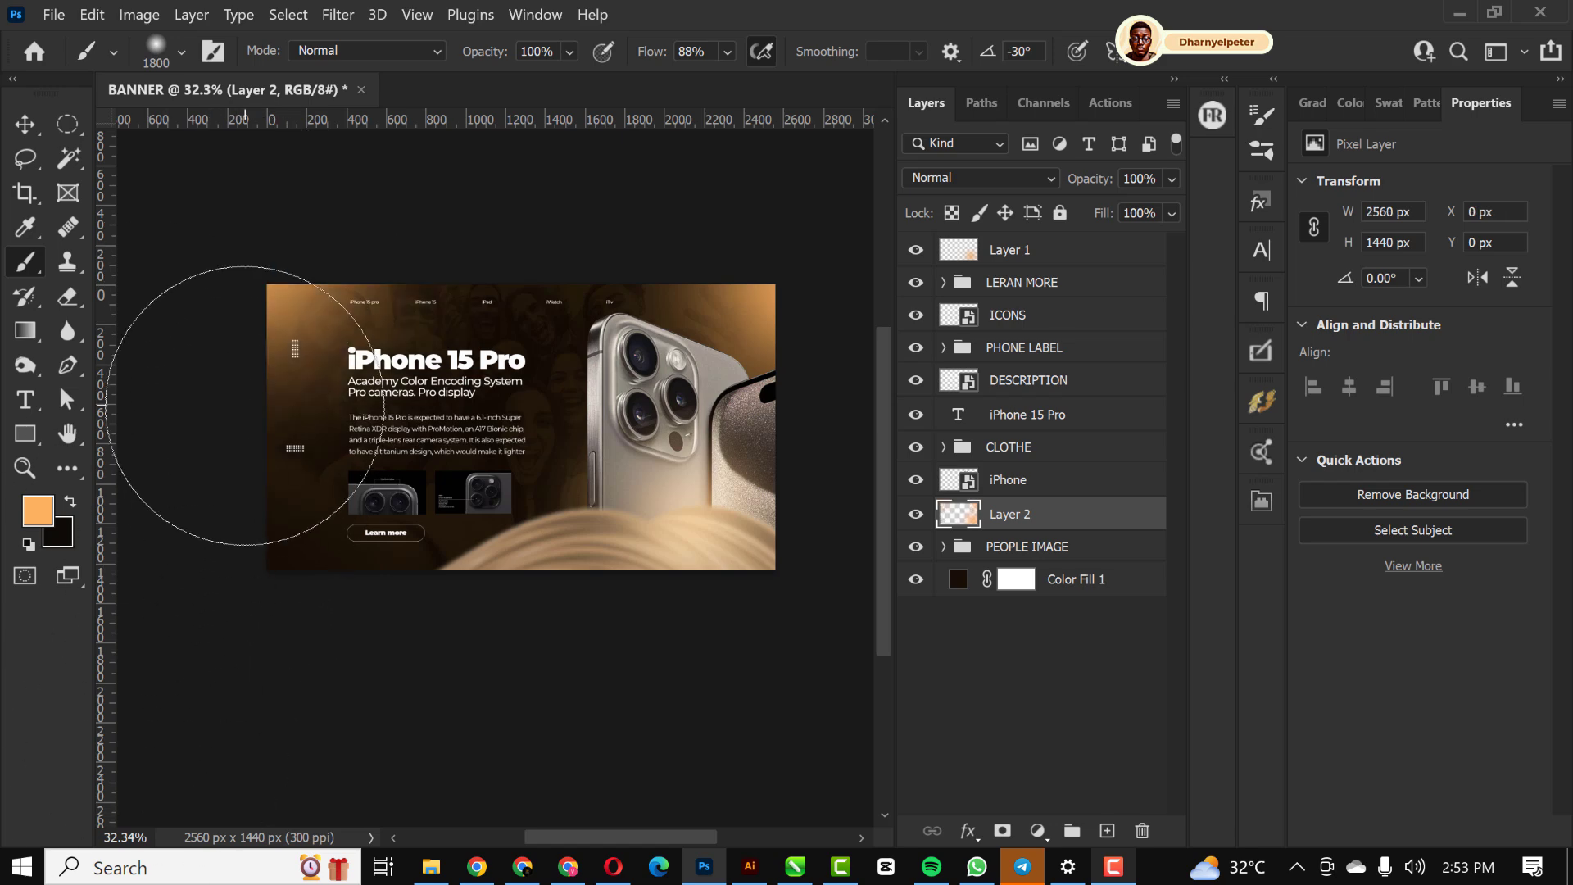
scroll(264, 428, "up", 4)
scroll(264, 428, "down", 3)
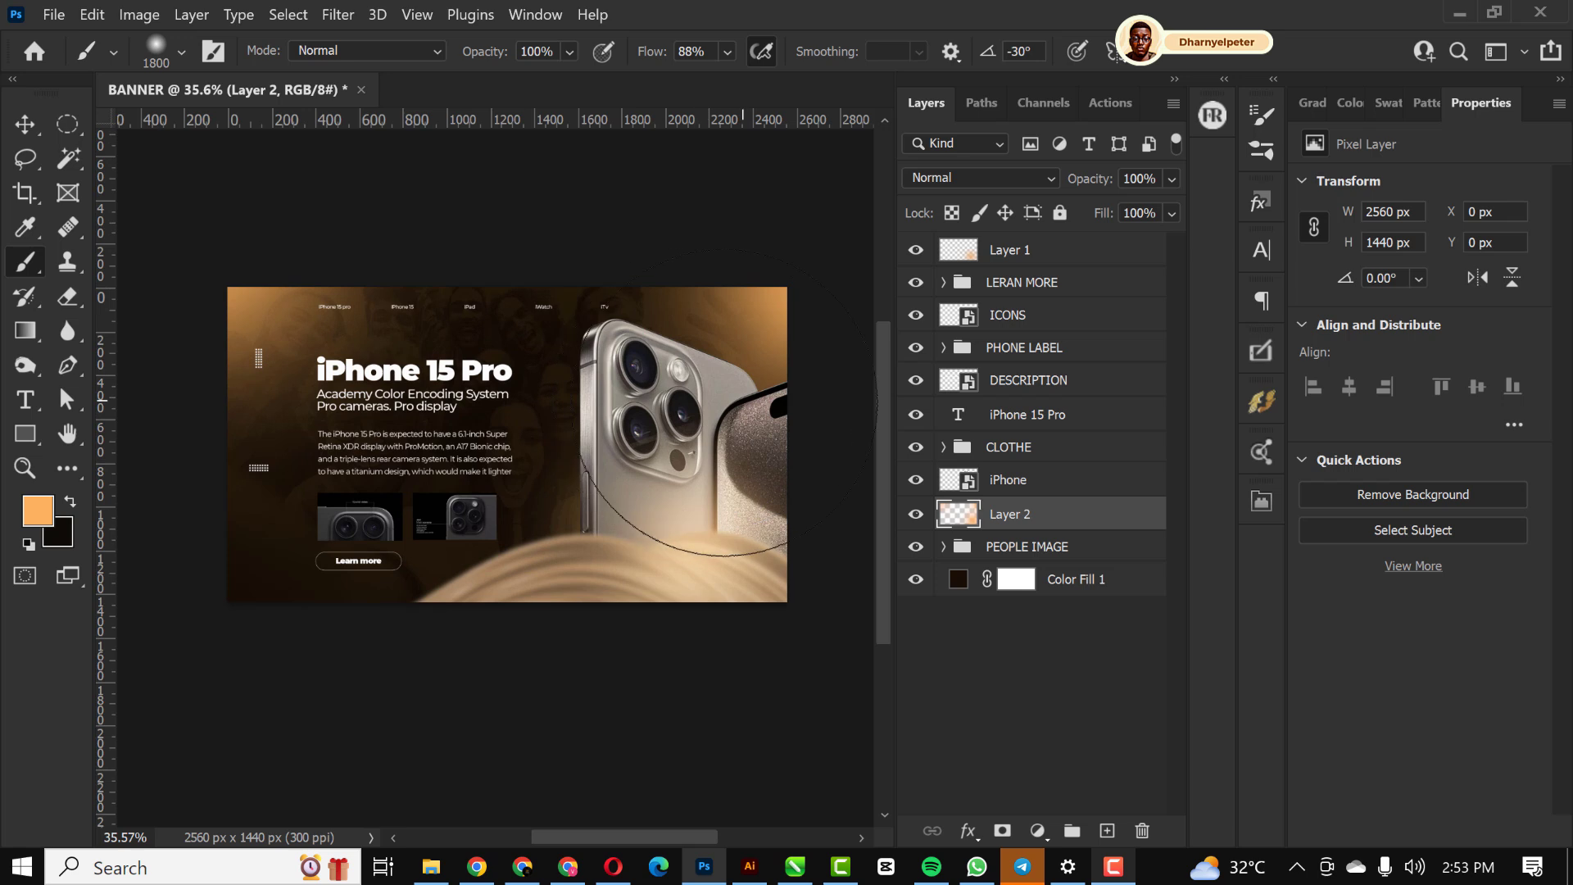
Add a new layer at the top of the stack and set the foreground colour to the lighter orange #fdbb71
left_click(1064, 252)
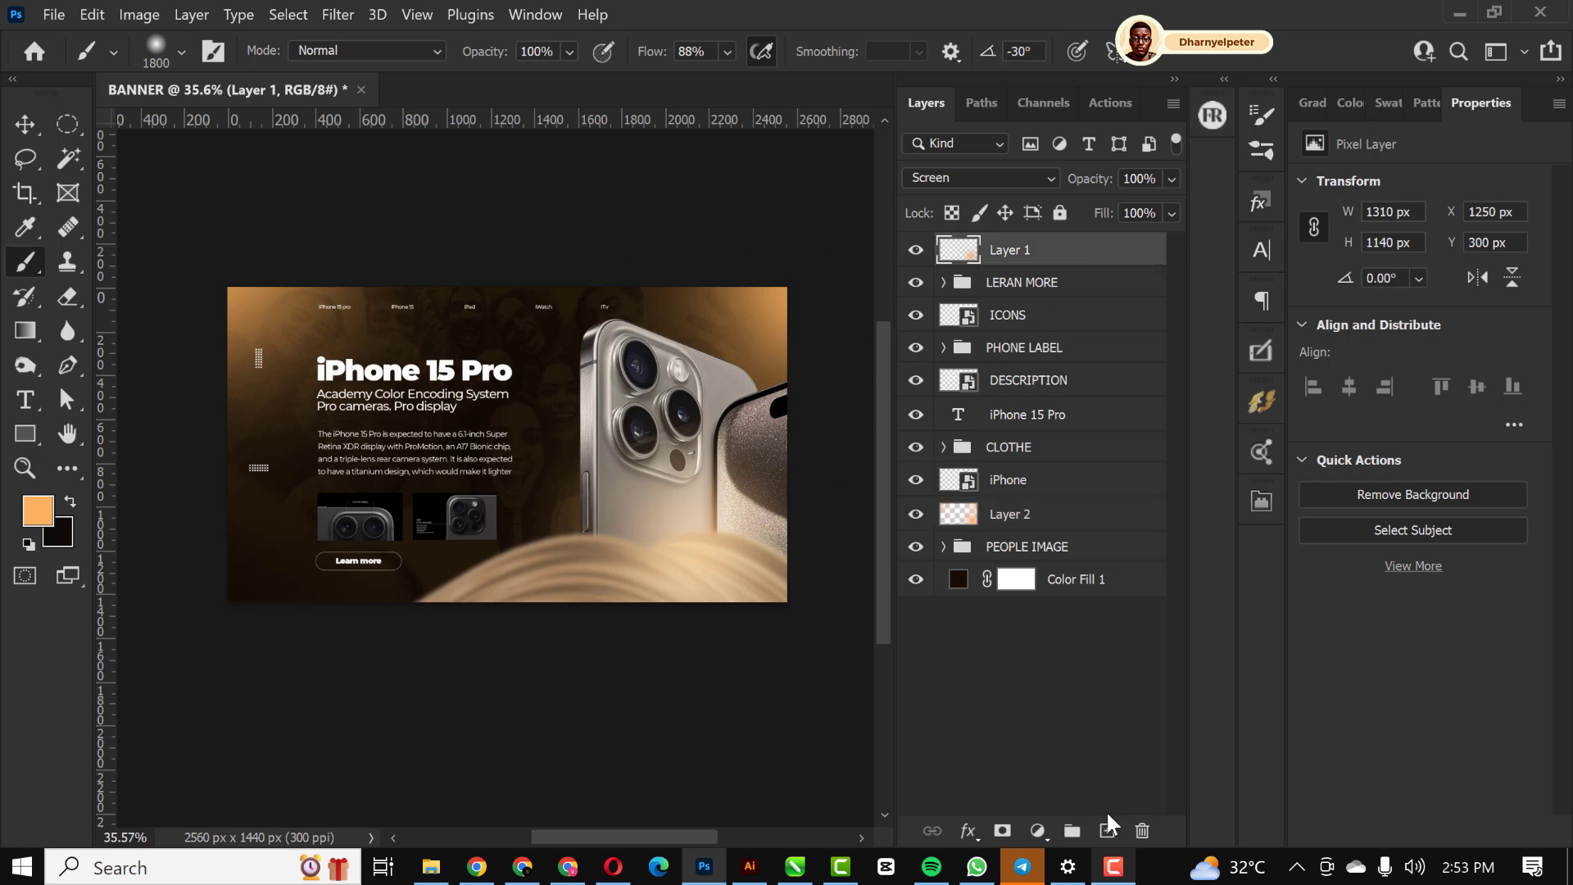
left_click(1108, 829)
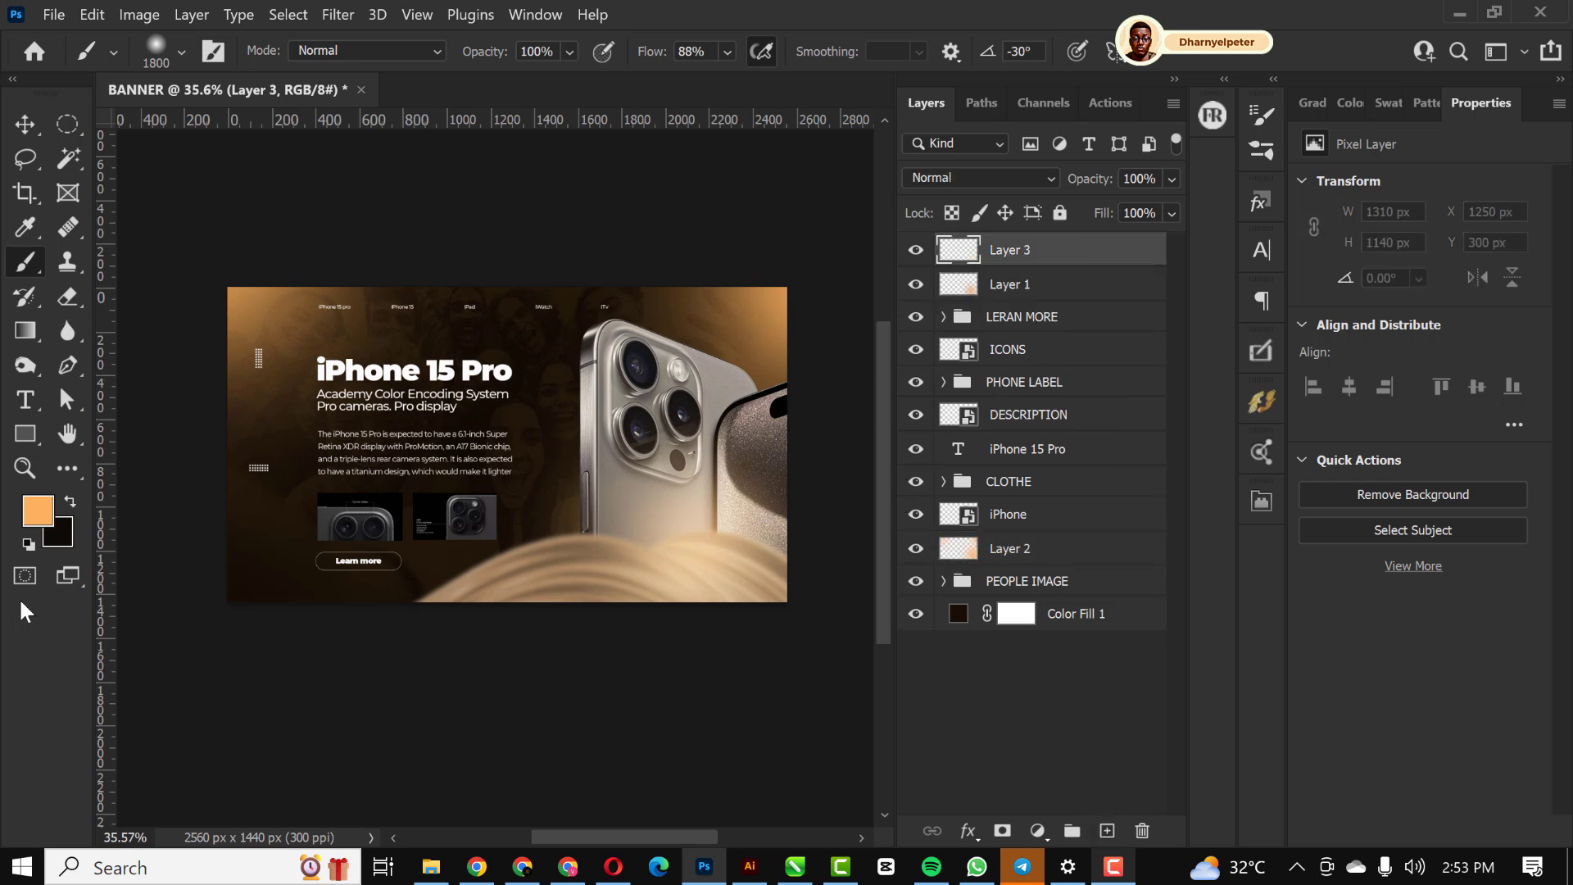
key("i")
left_click(38, 511)
left_click_drag(1115, 158, 1093, 158)
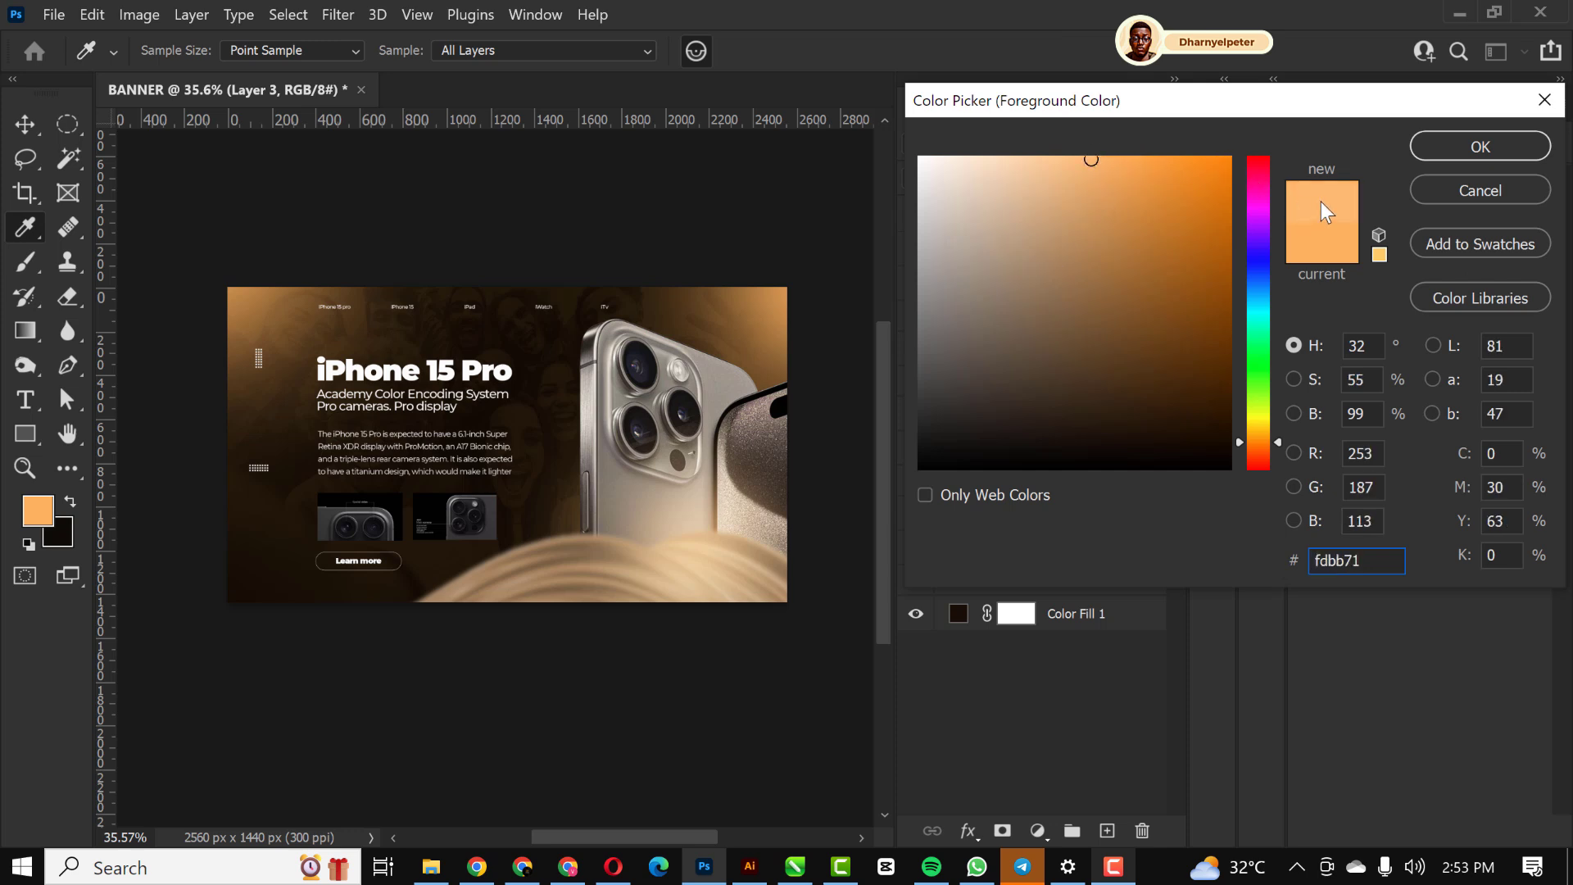
left_click(1483, 147)
Paint an orange glow over the banner's lower-right corner with a 1500 px brush and set that layer's blend mode to Screen
key("b")
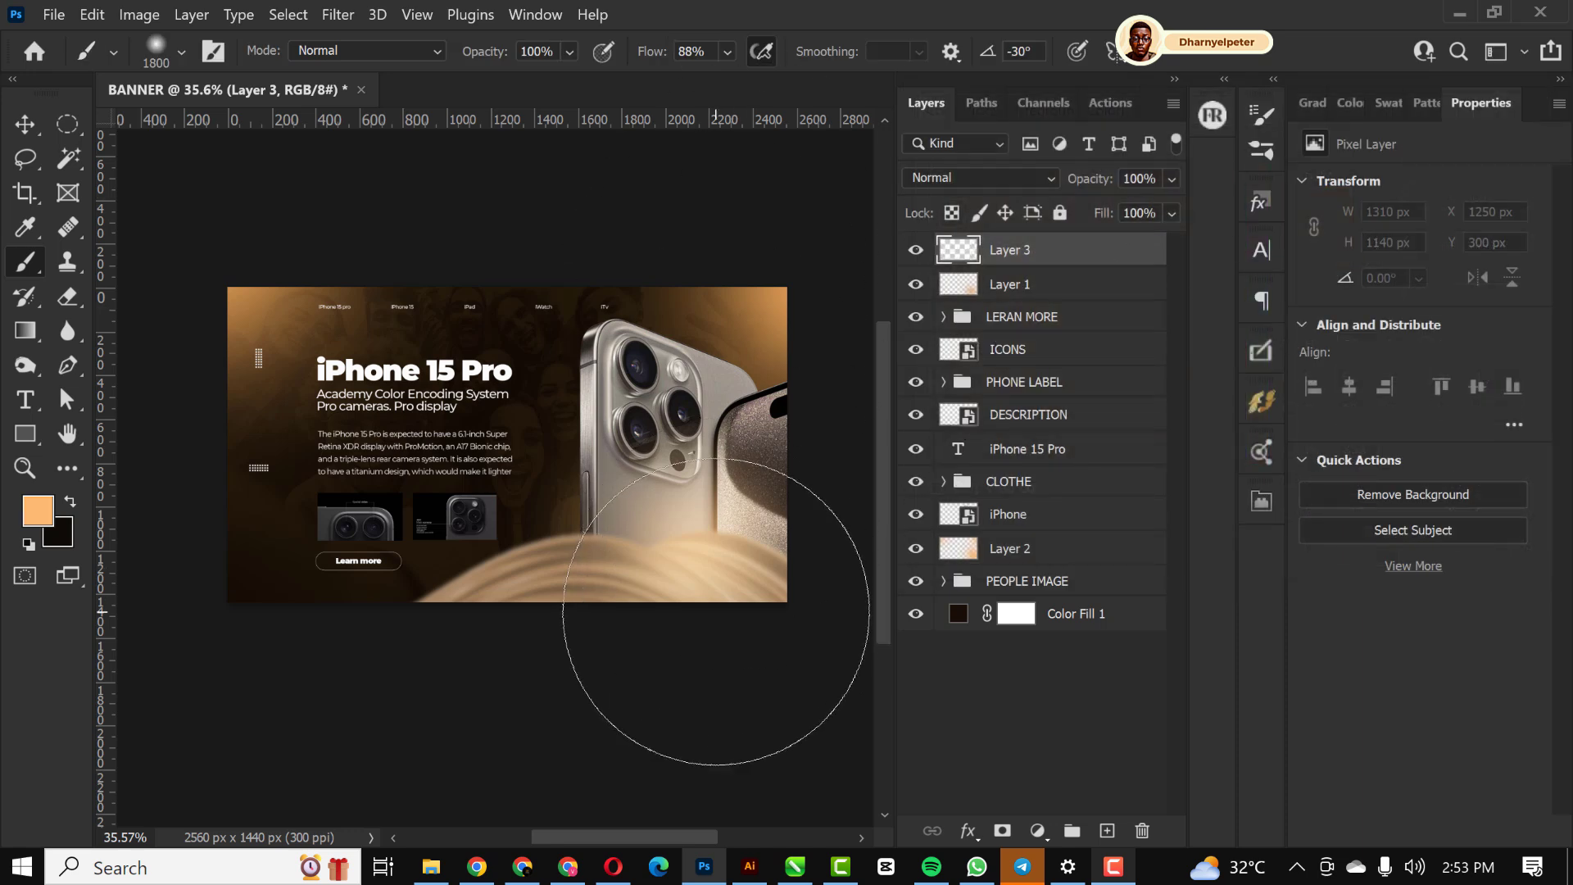
key("bracketleft")
left_click(712, 610)
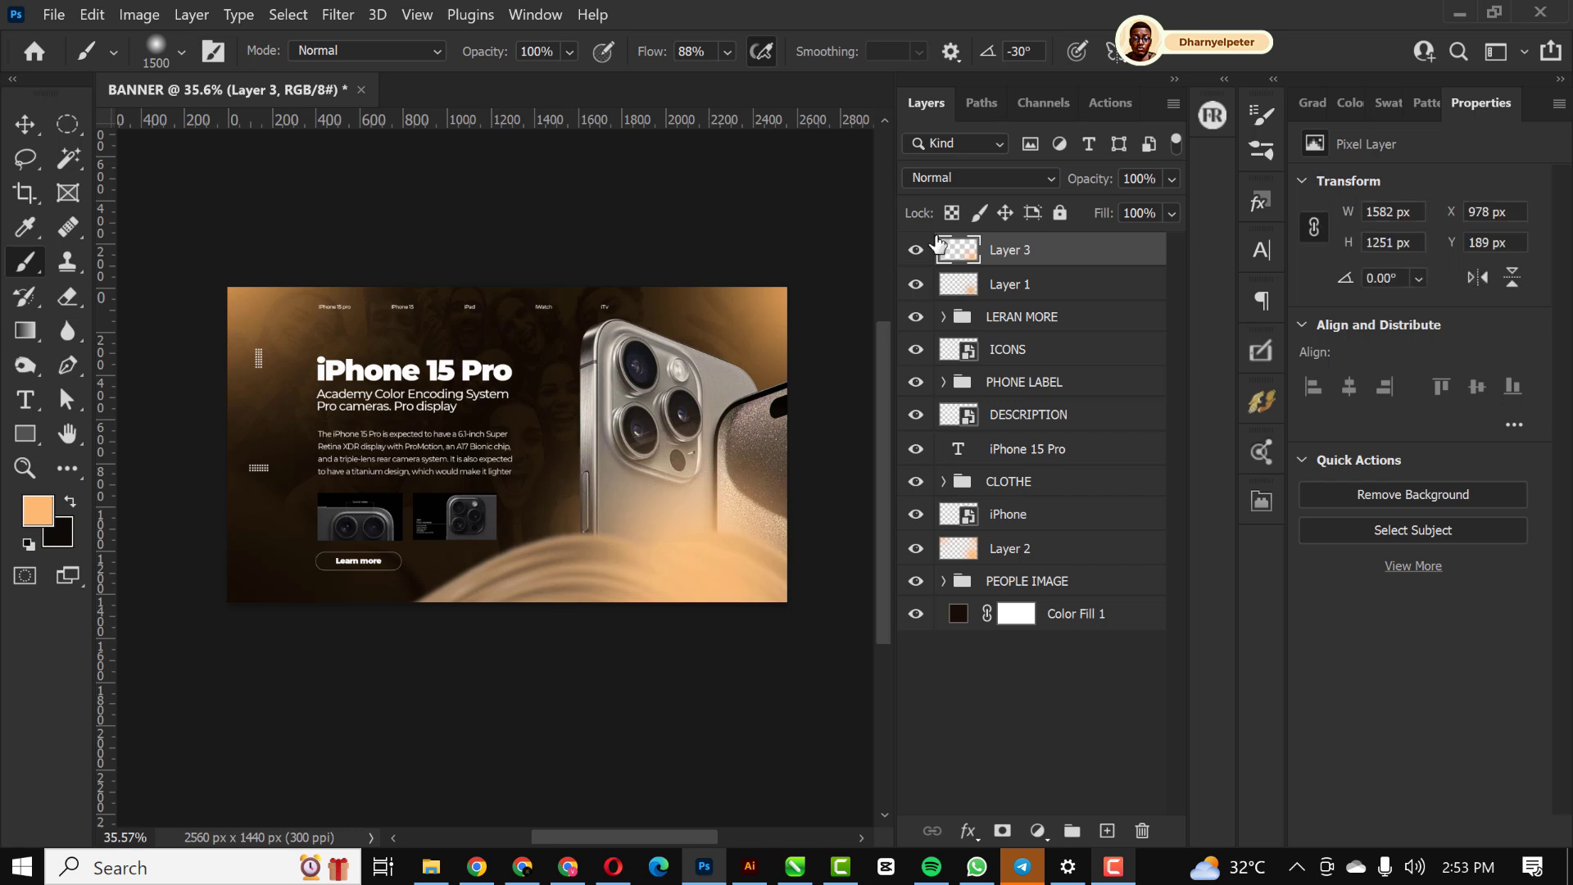
left_click(994, 179)
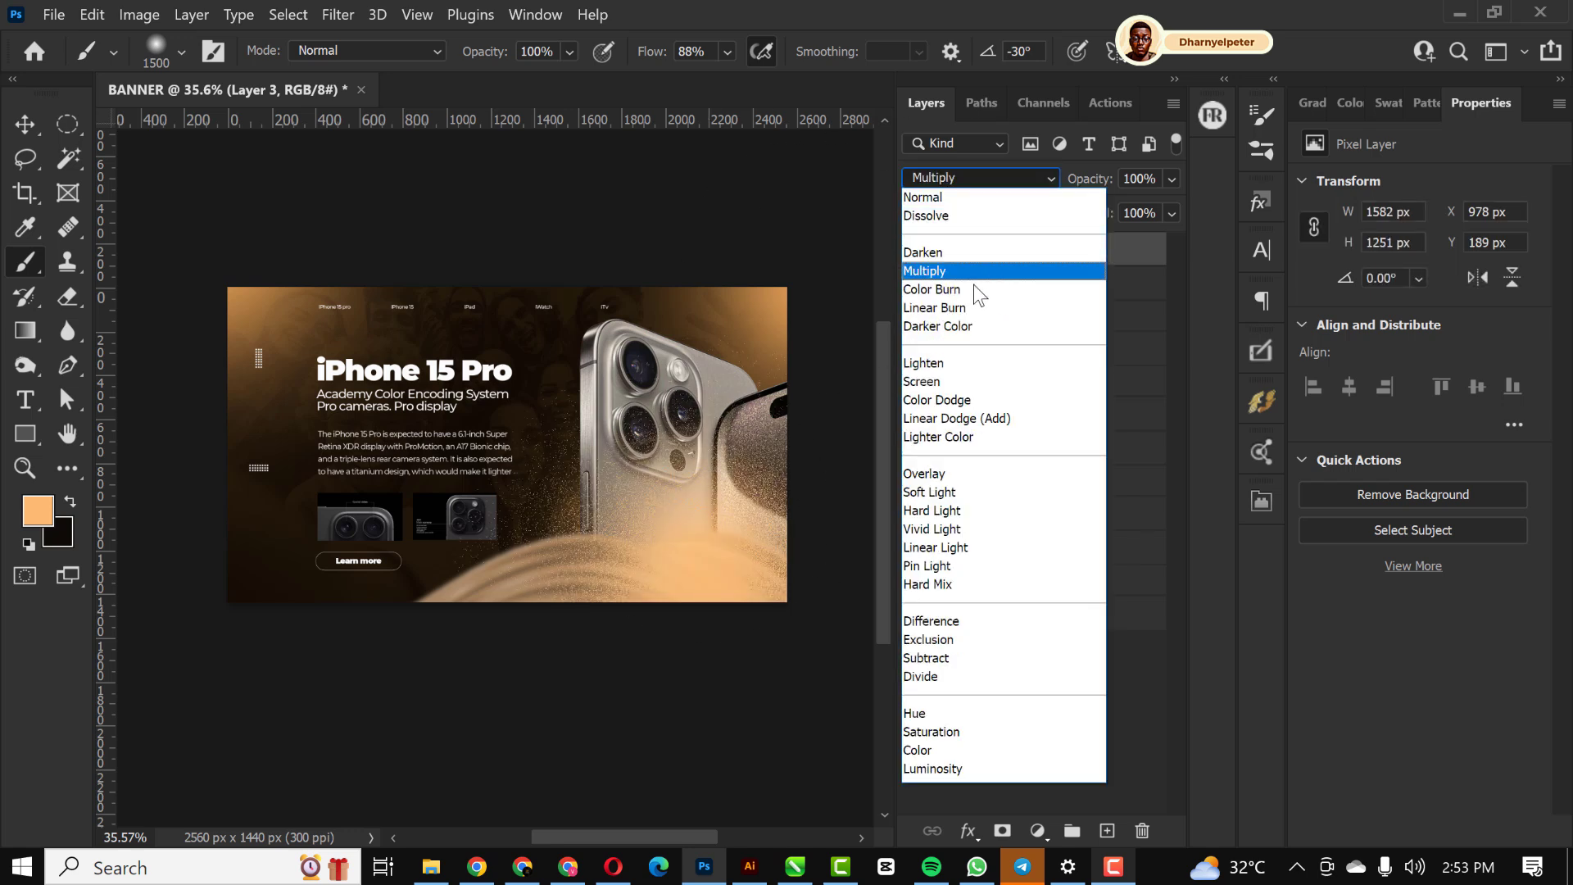
left_click(946, 384)
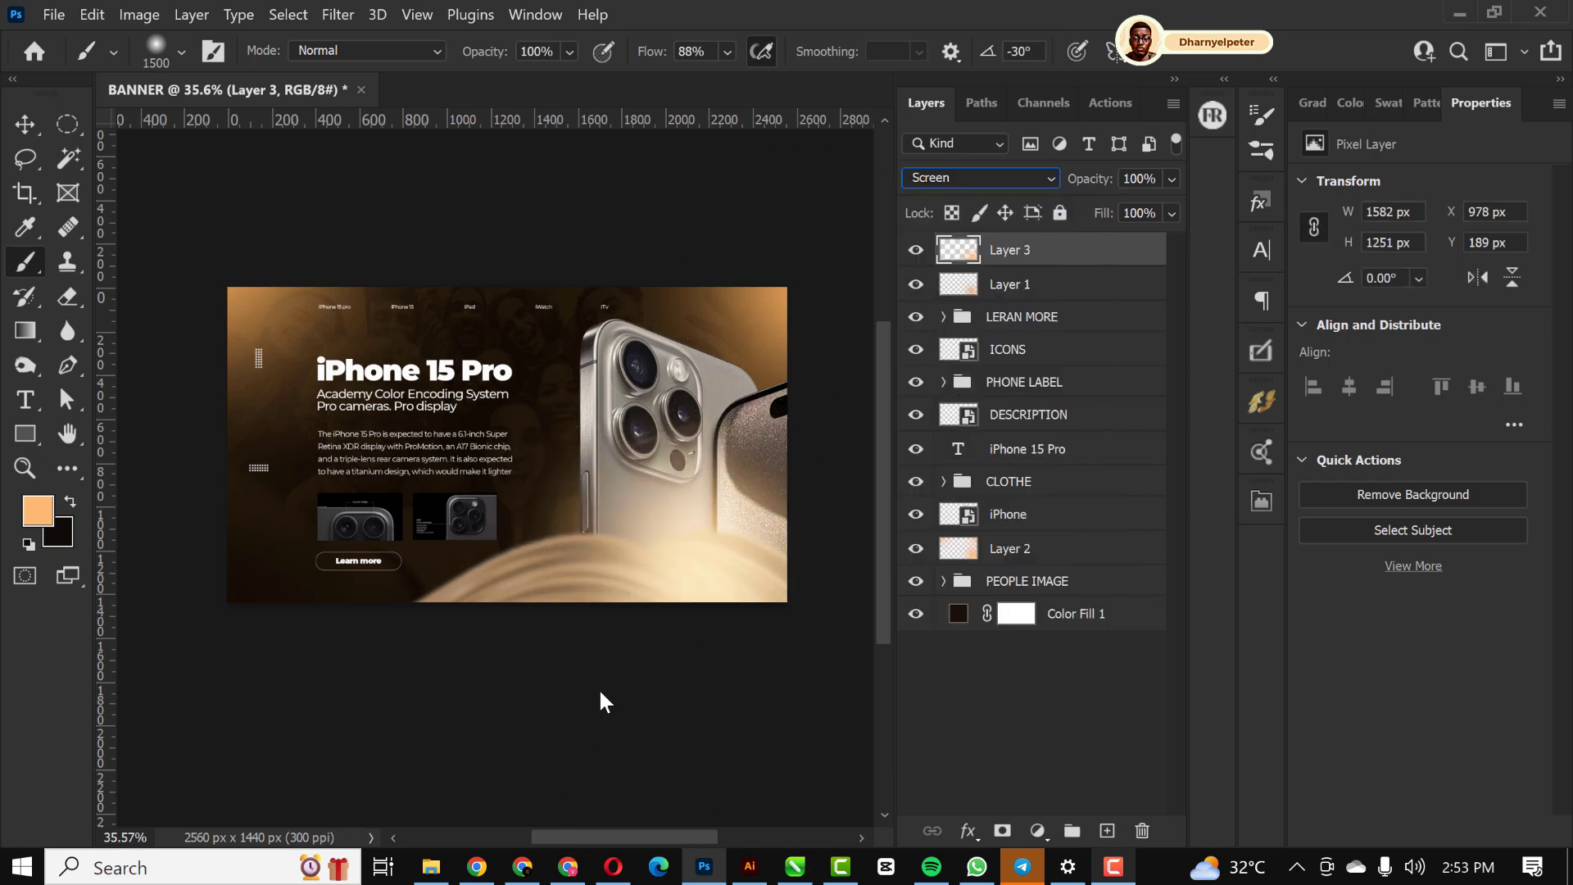
Nudge the LERAN MORE group slightly down to widen the gap between the Learn more button and the thumbnails
left_click(25, 124)
scroll(516, 401, "up", 2)
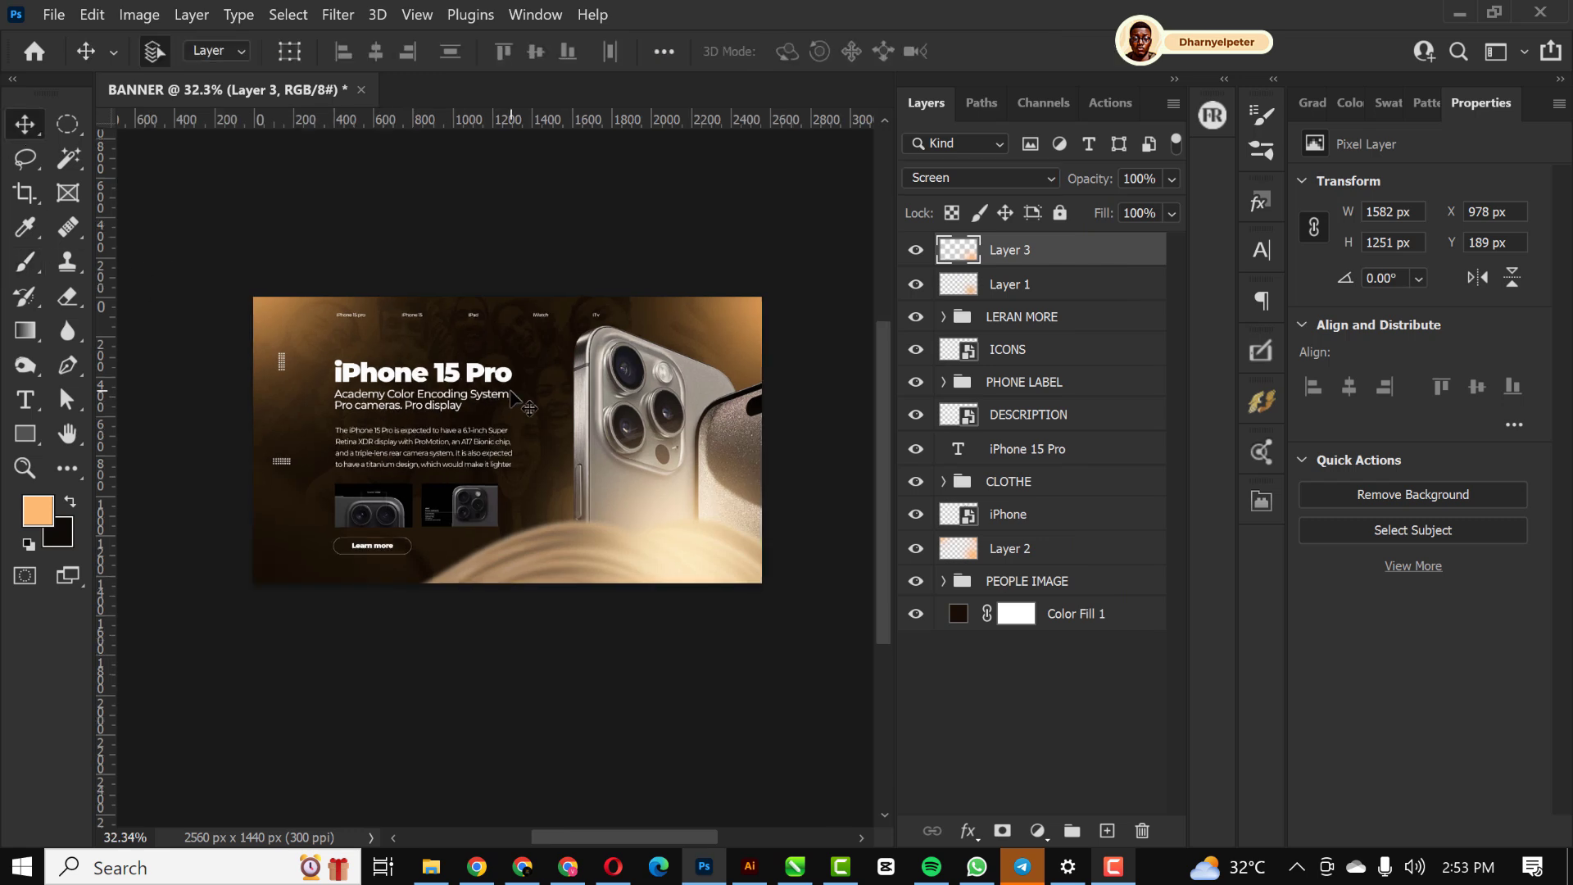
scroll(520, 406, "up", 2)
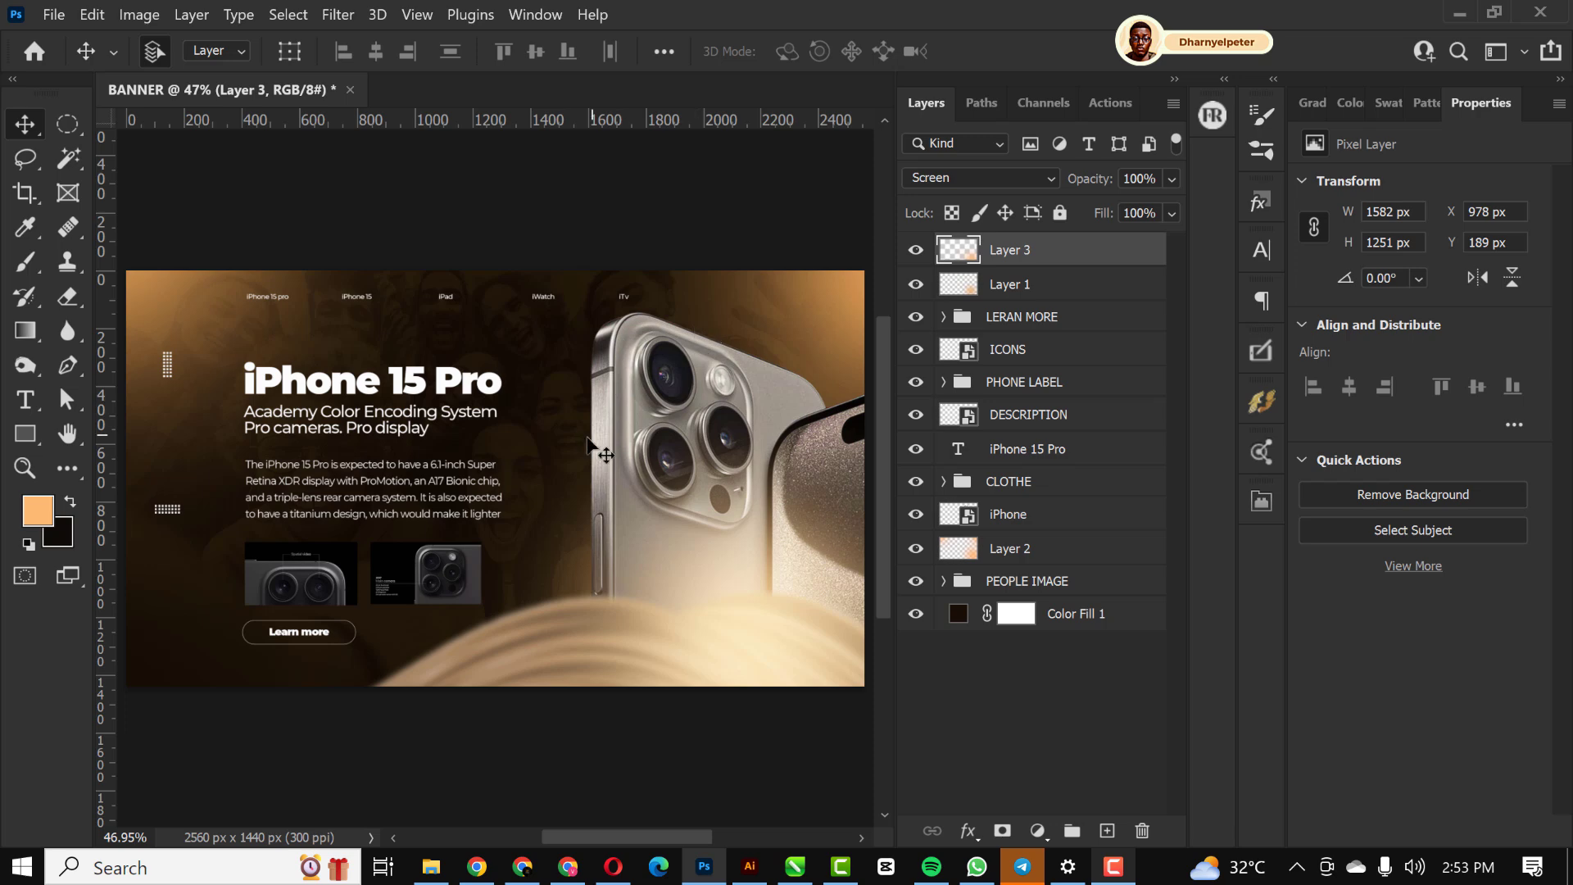
left_click(1035, 328)
key("shift+Down")
key("shift+Down")
key("shift+Down")
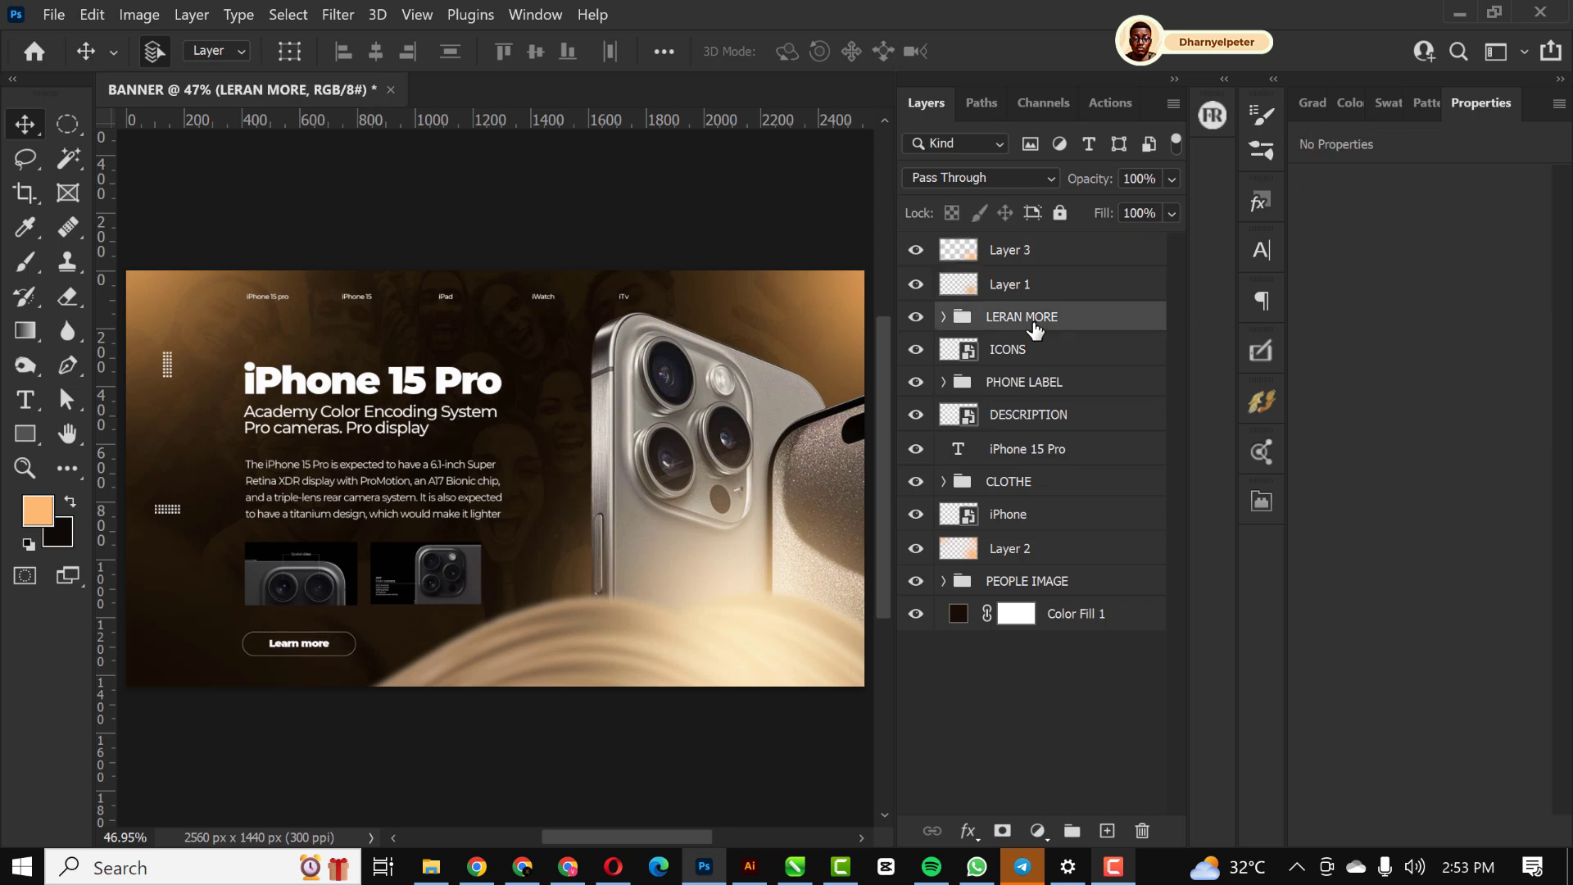
Stamp all visible layers into a new layer at the top of the stack and convert it to a smart object
left_click(1091, 262)
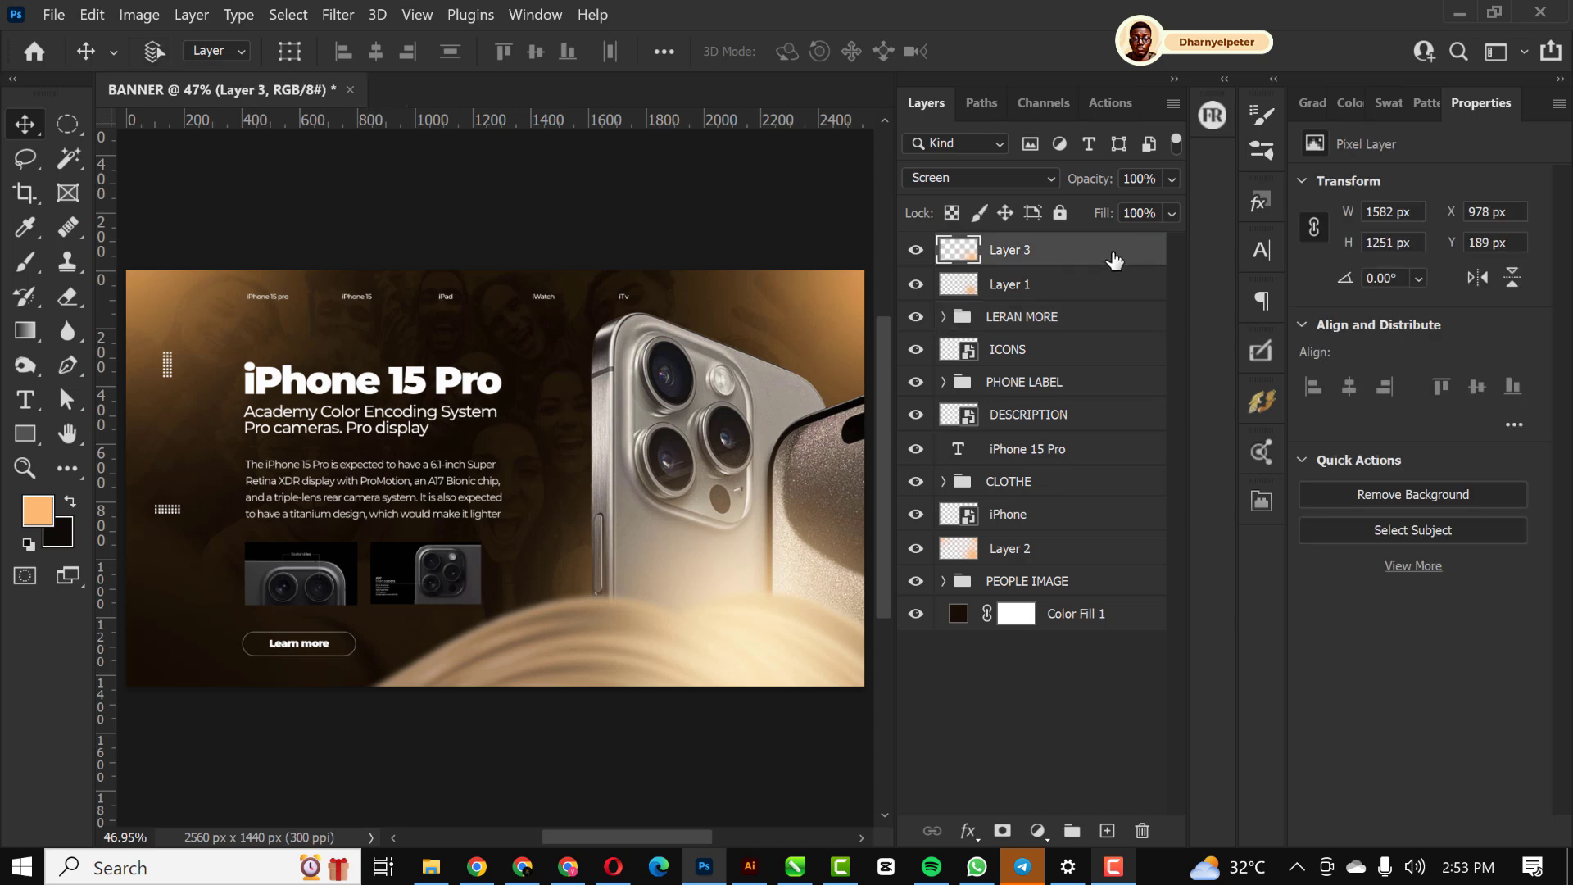
key("ctrl+shift+alt+e")
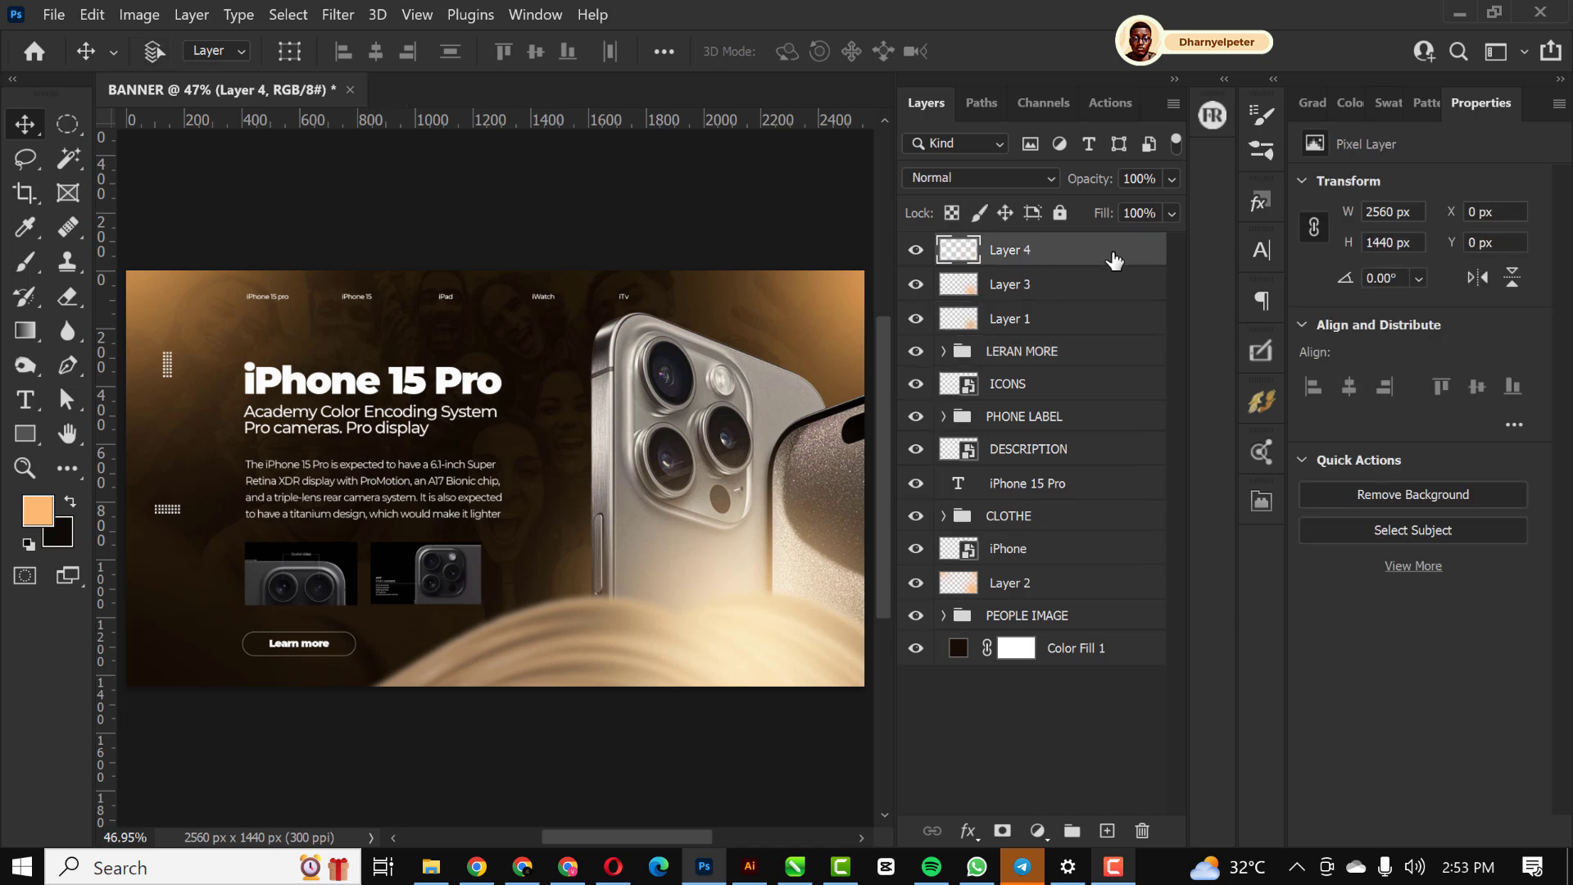
left_click(917, 250, "alt")
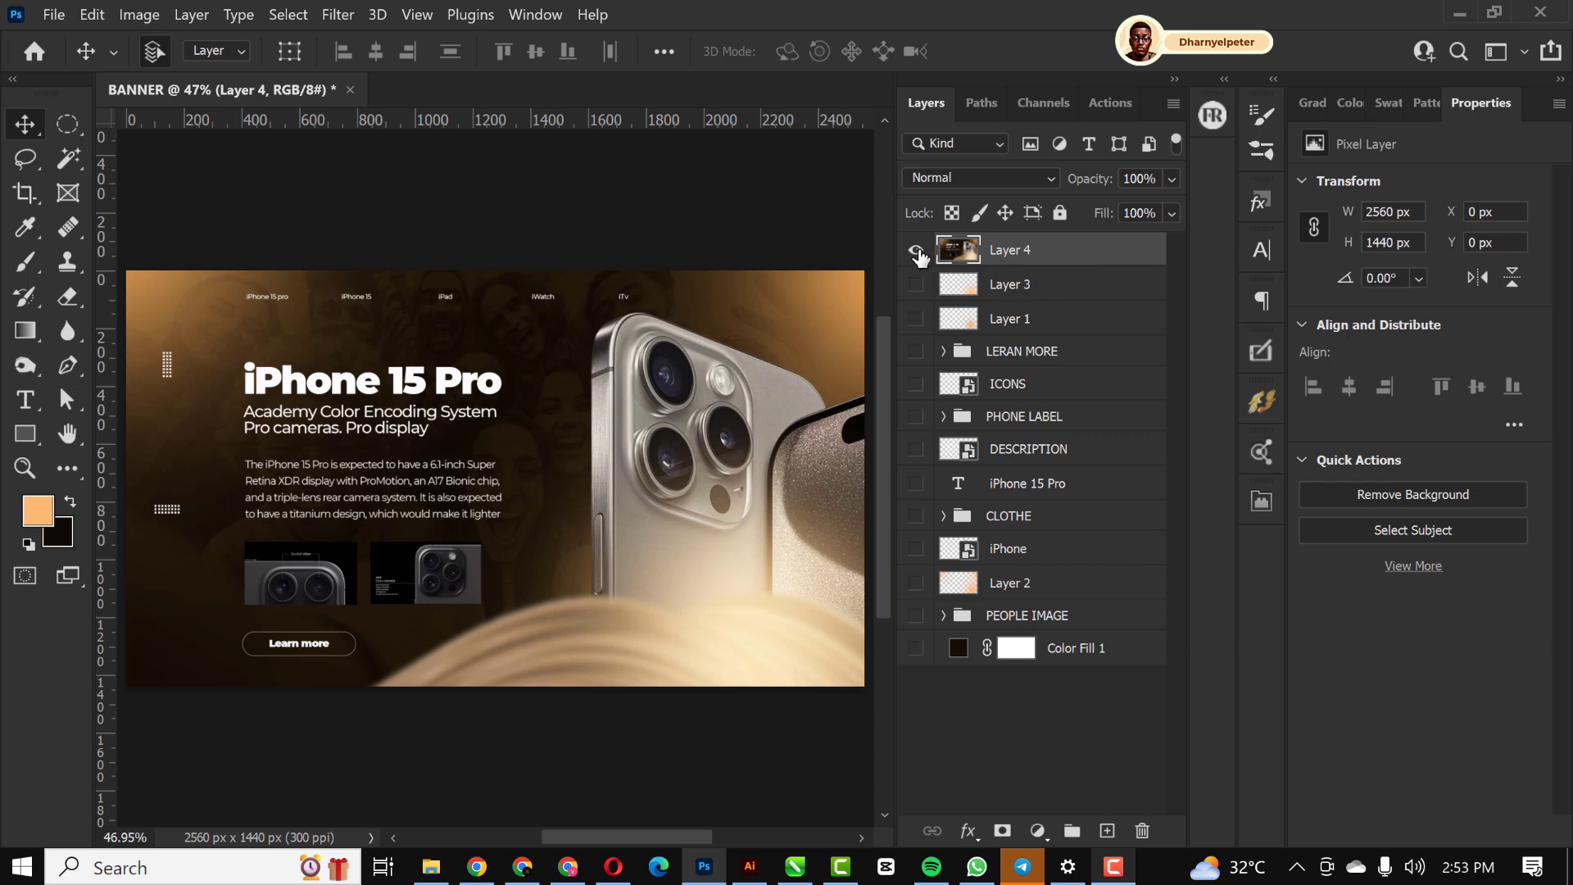
left_click(917, 251, "alt")
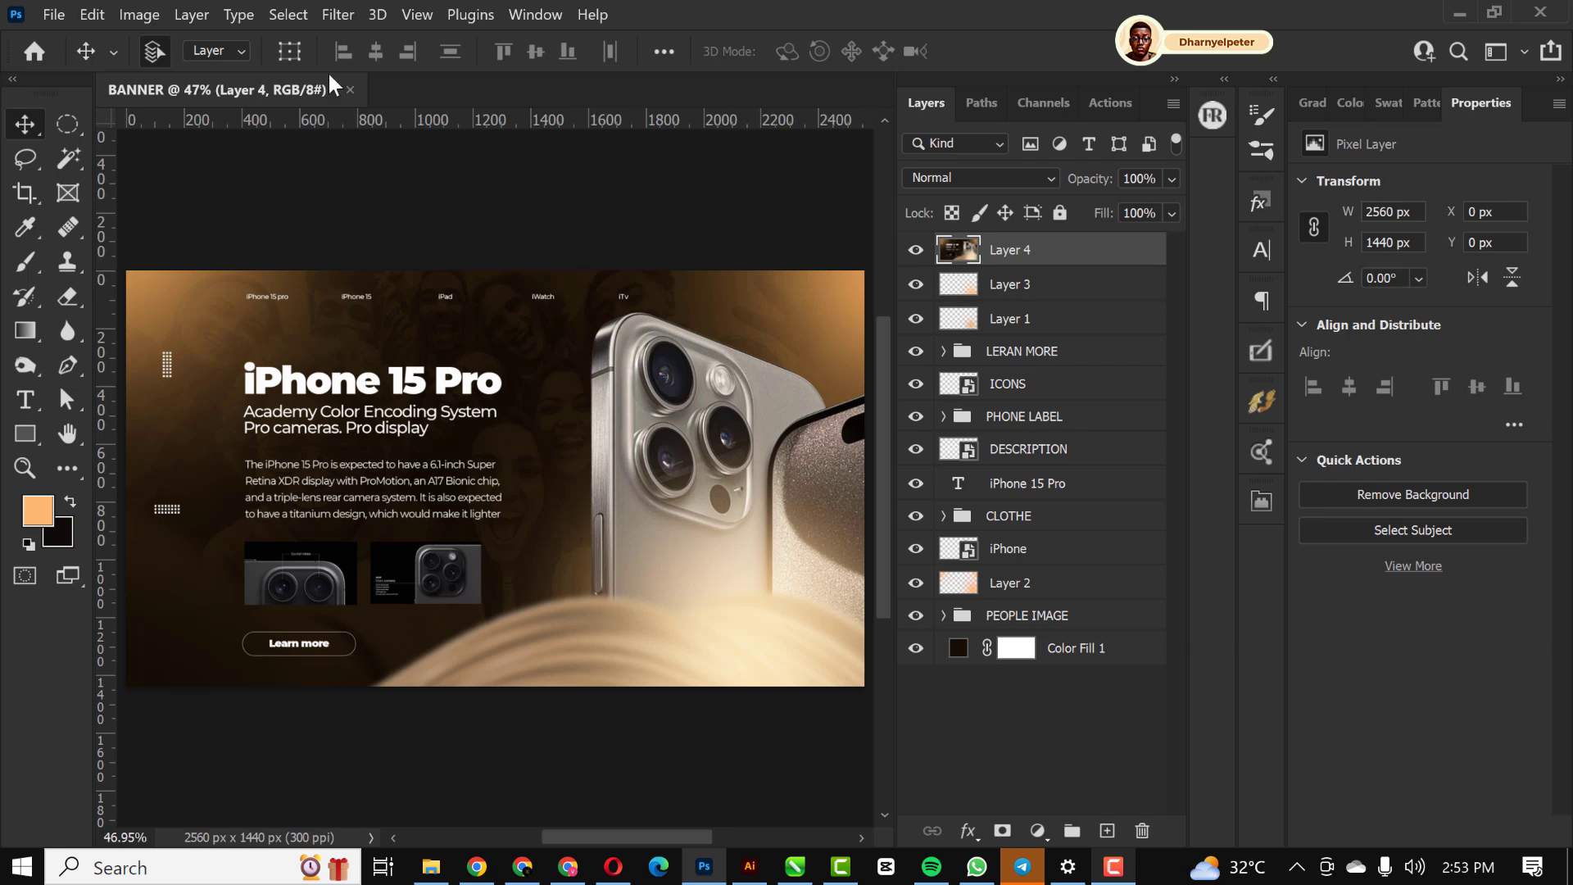
right_click(1092, 257)
left_click(1229, 338)
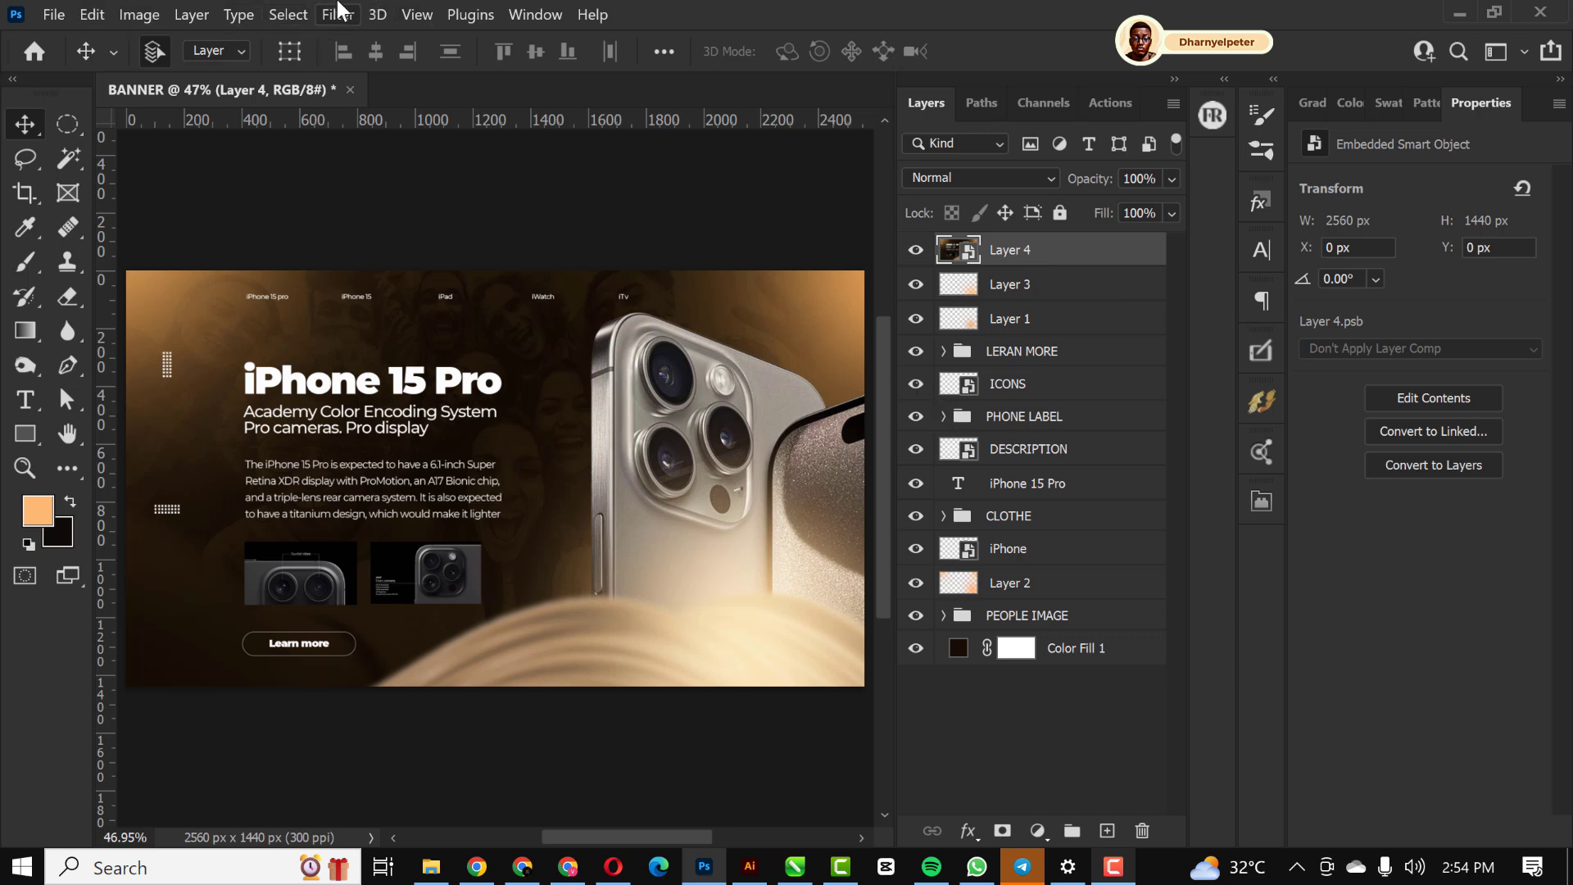
Apply a Gaussian Blur with a radius of 22.2 pixels to the stamped smart object
left_click(339, 14)
mouse_move(362, 306)
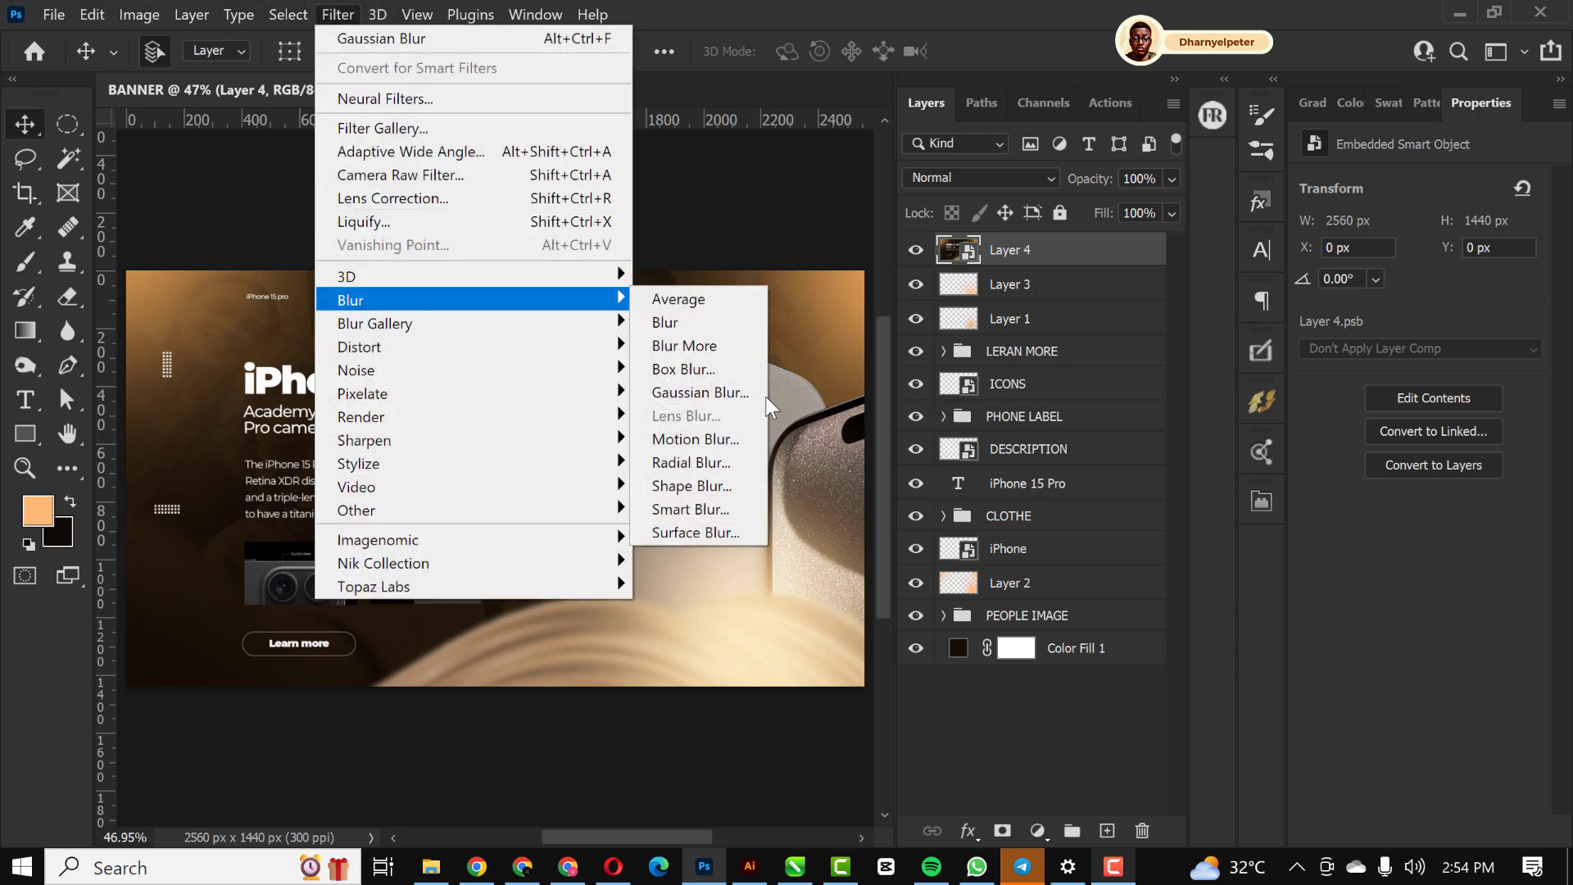
left_click(745, 393)
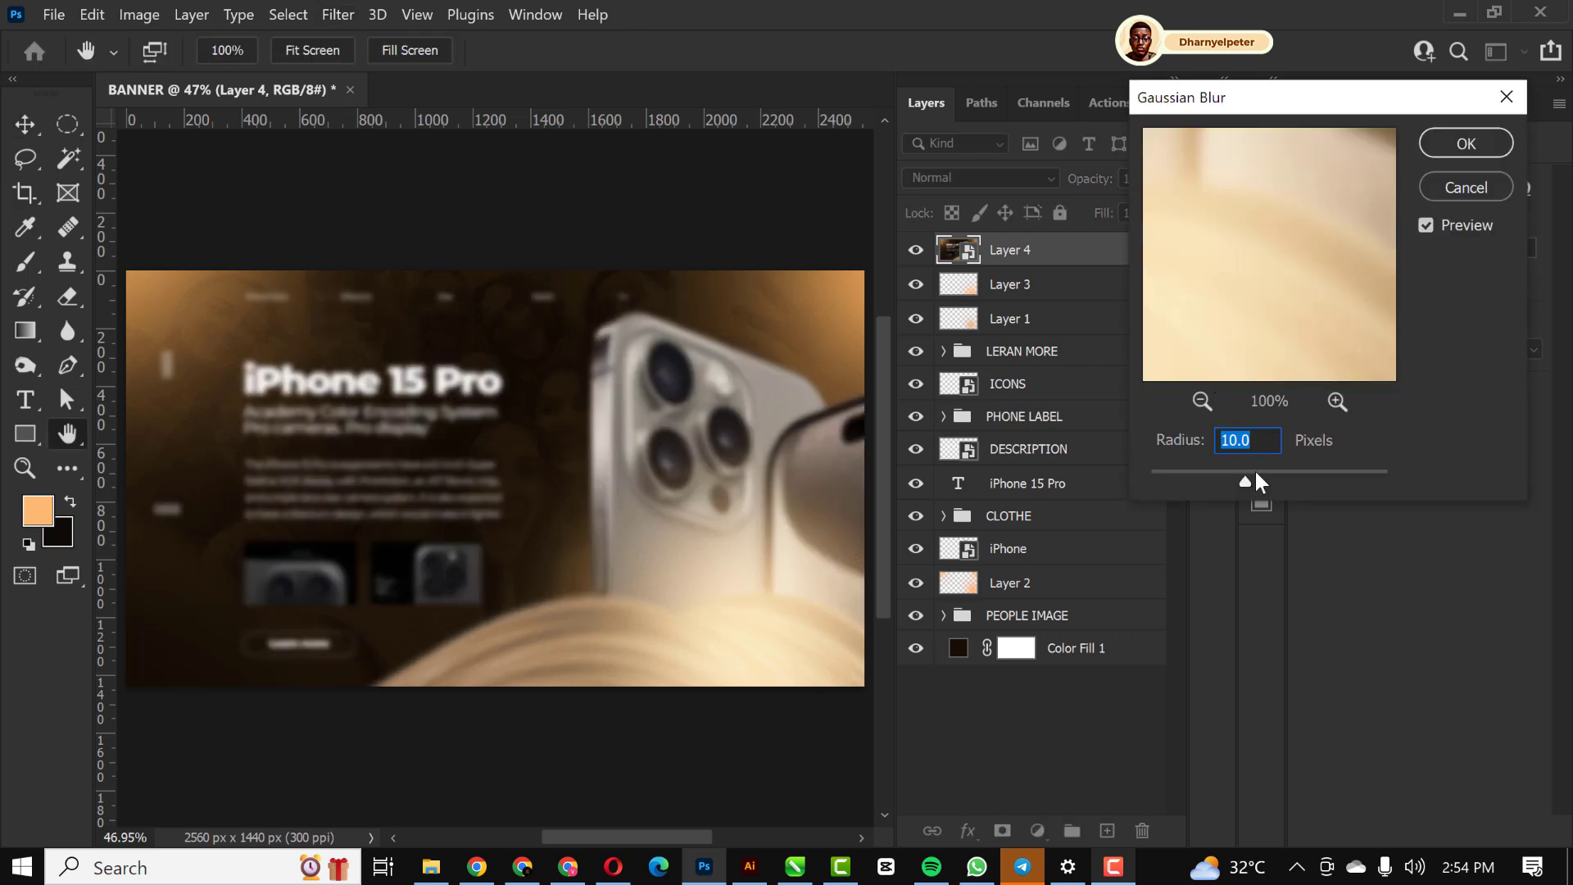
left_click(1215, 476)
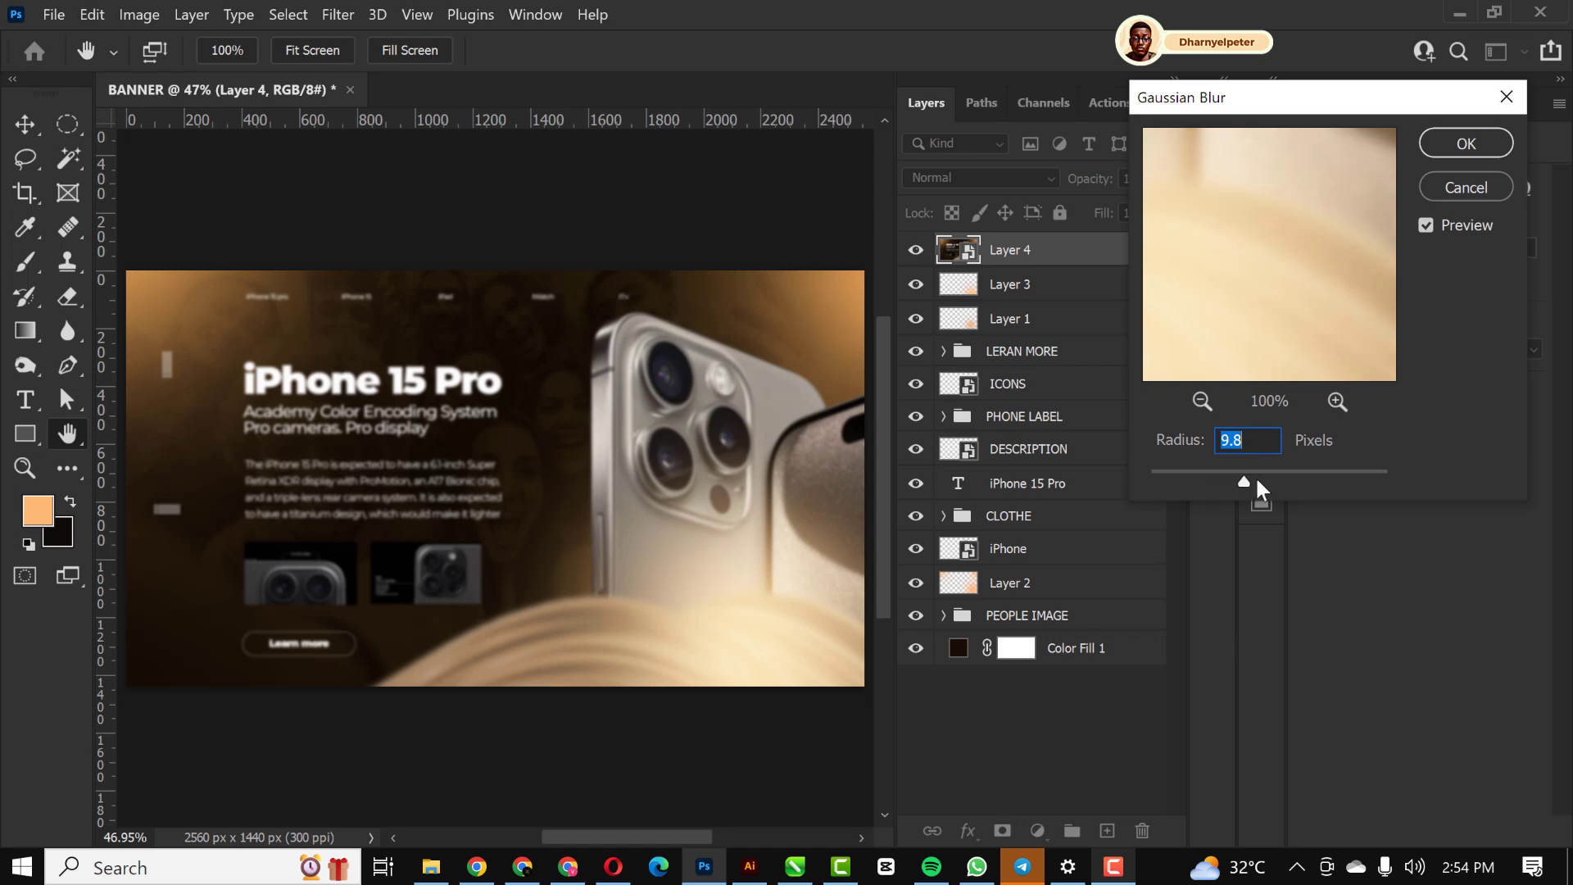
left_click(1257, 480)
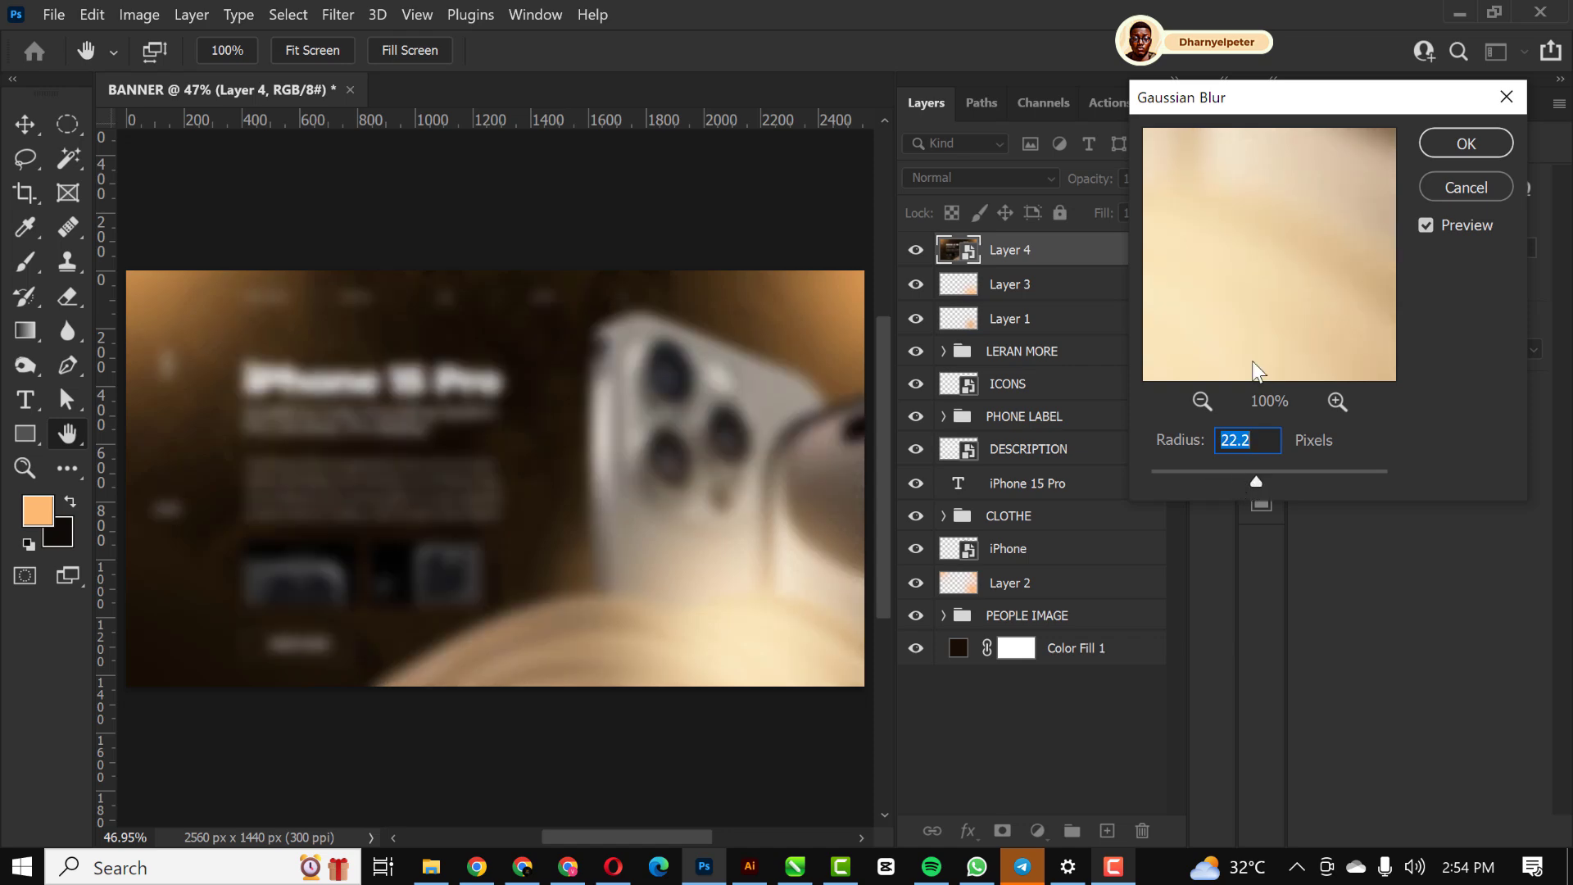
left_click(1446, 146)
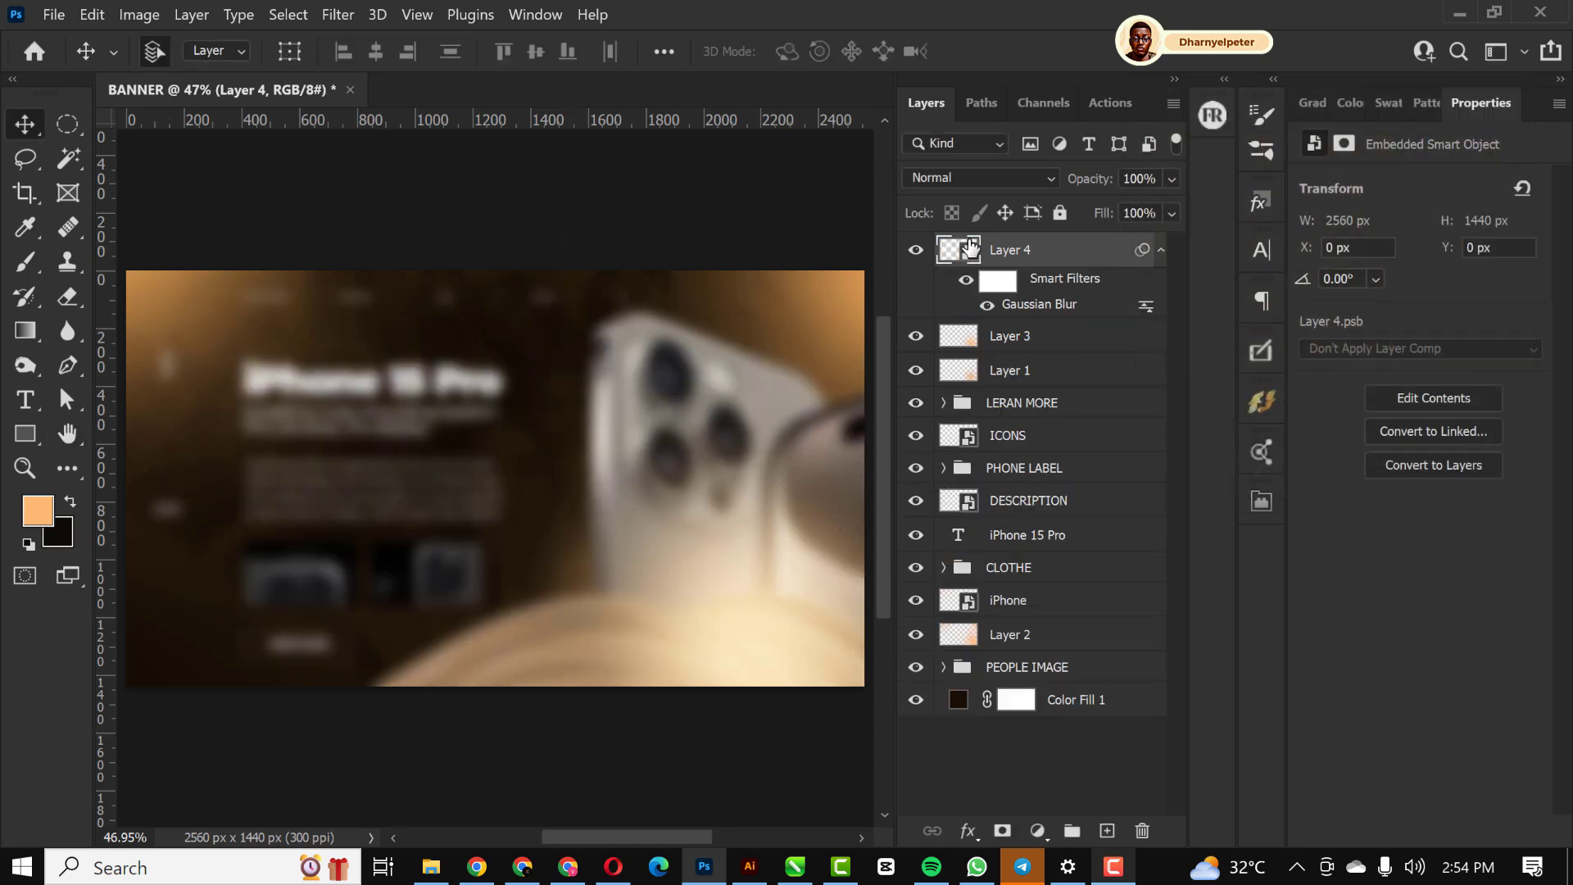
Hide the blurred composite layer and select the DESCRIPTION layer
left_click(917, 252)
left_click(1032, 339)
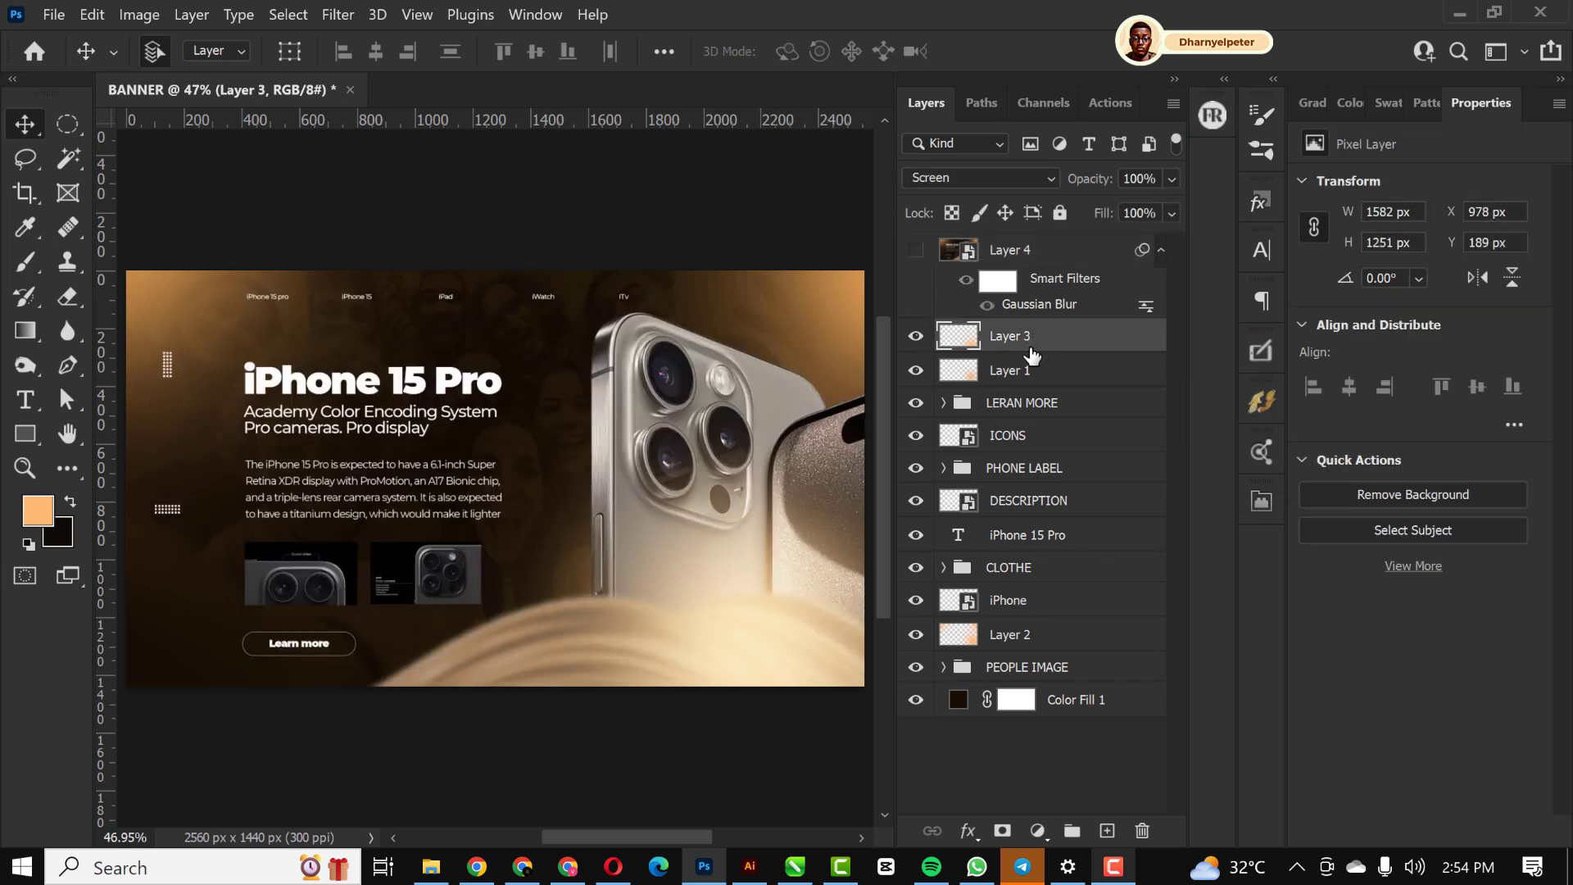
left_click(1036, 472)
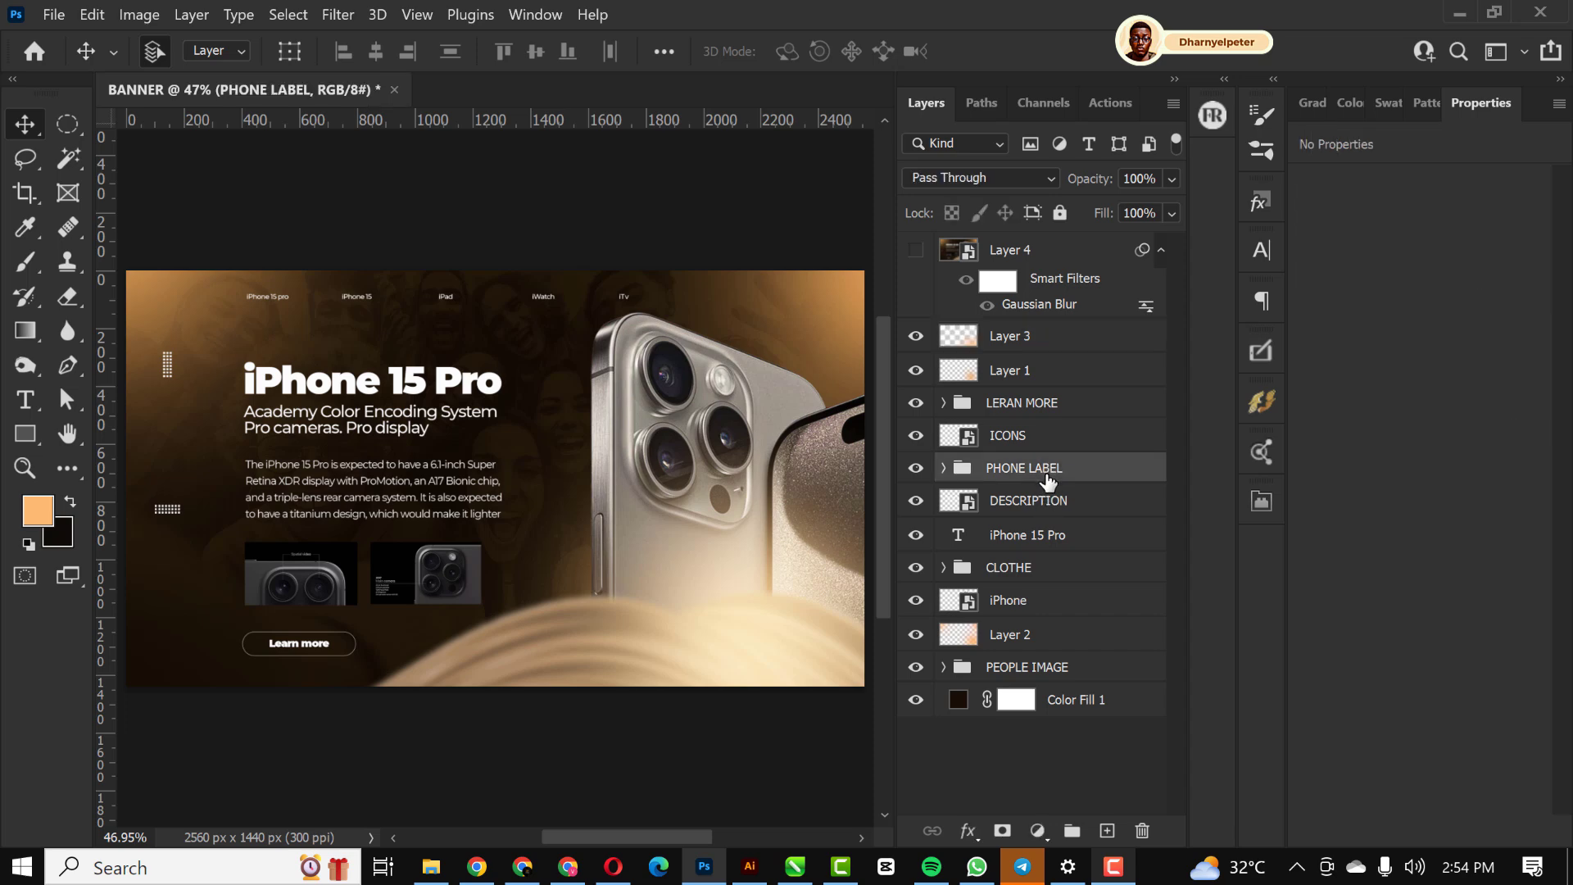
left_click(917, 468)
left_click(916, 468)
left_click(1047, 503)
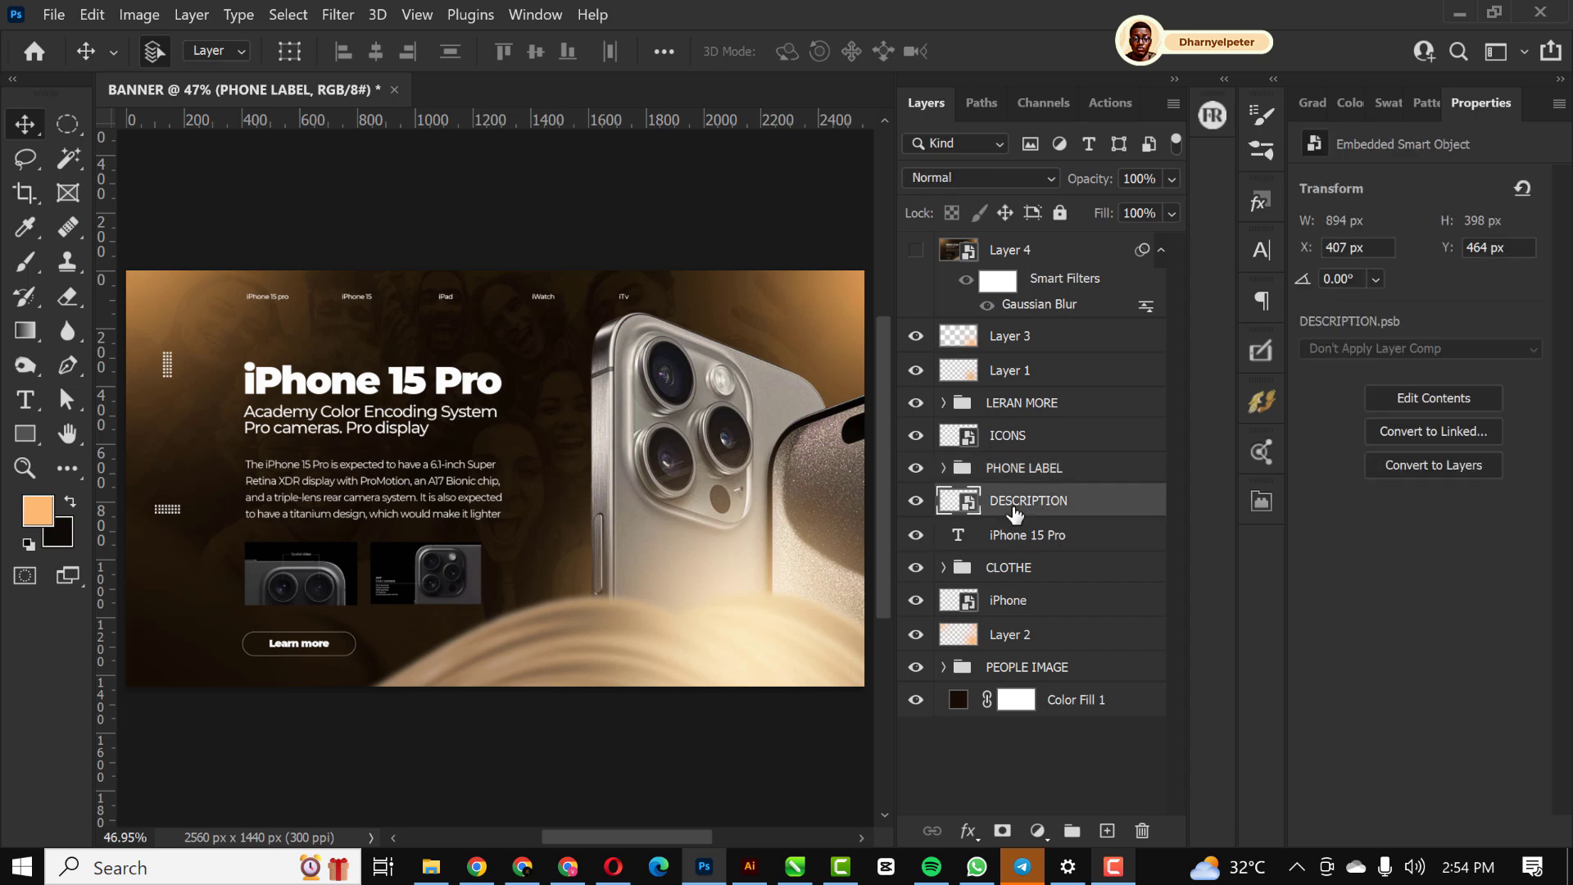
left_click(1107, 833)
key("u")
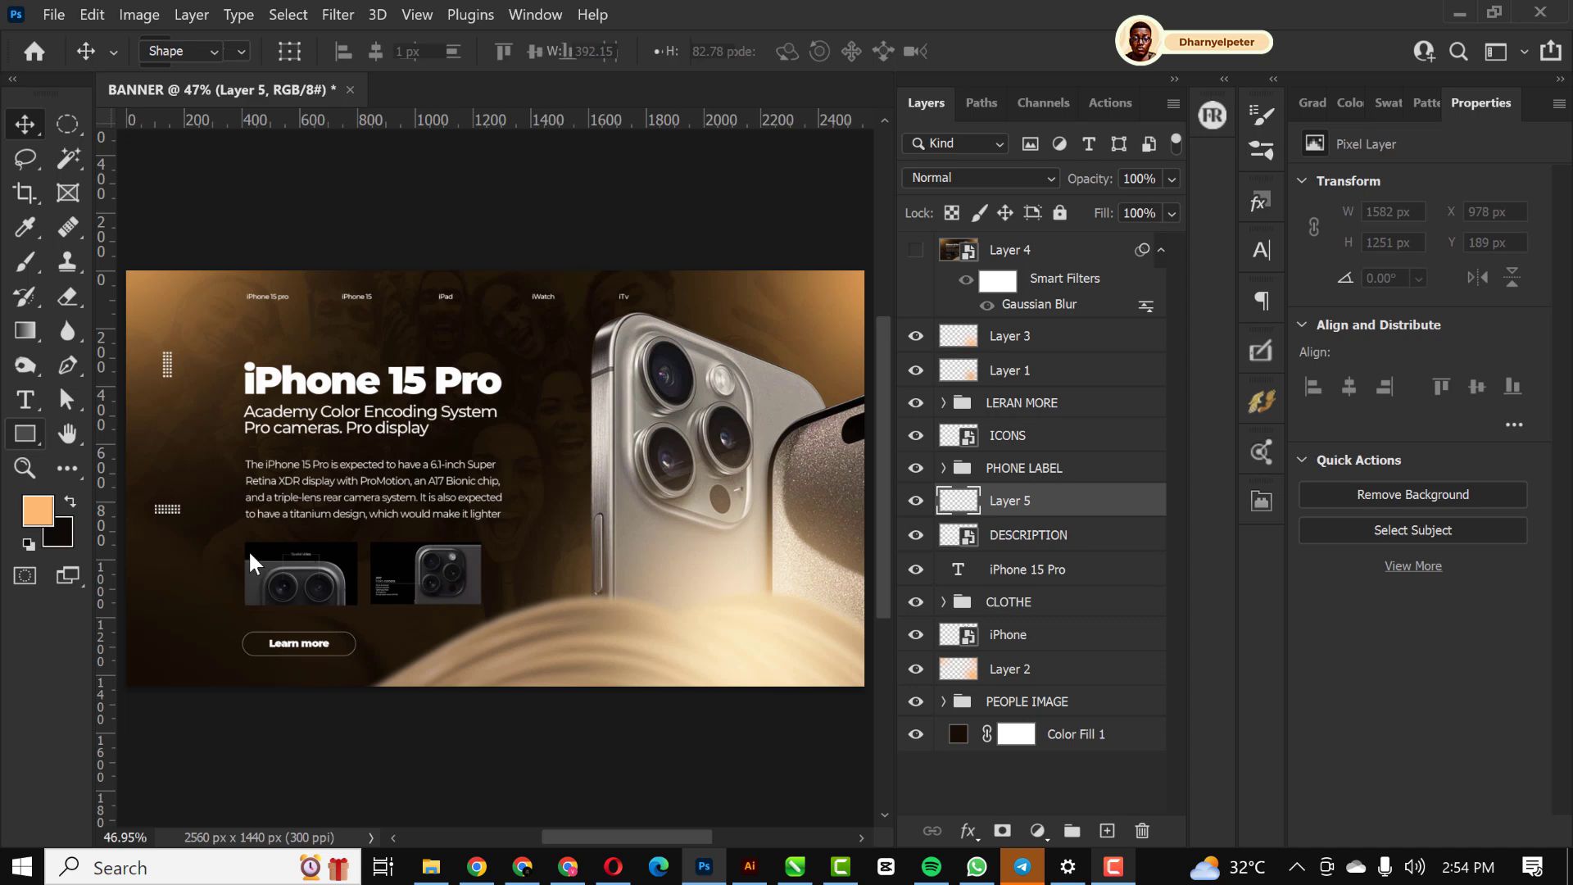
key("shift+u")
key("shift+u")
key("shift+u")
key("shift+u")
scroll(371, 529, "down", 2)
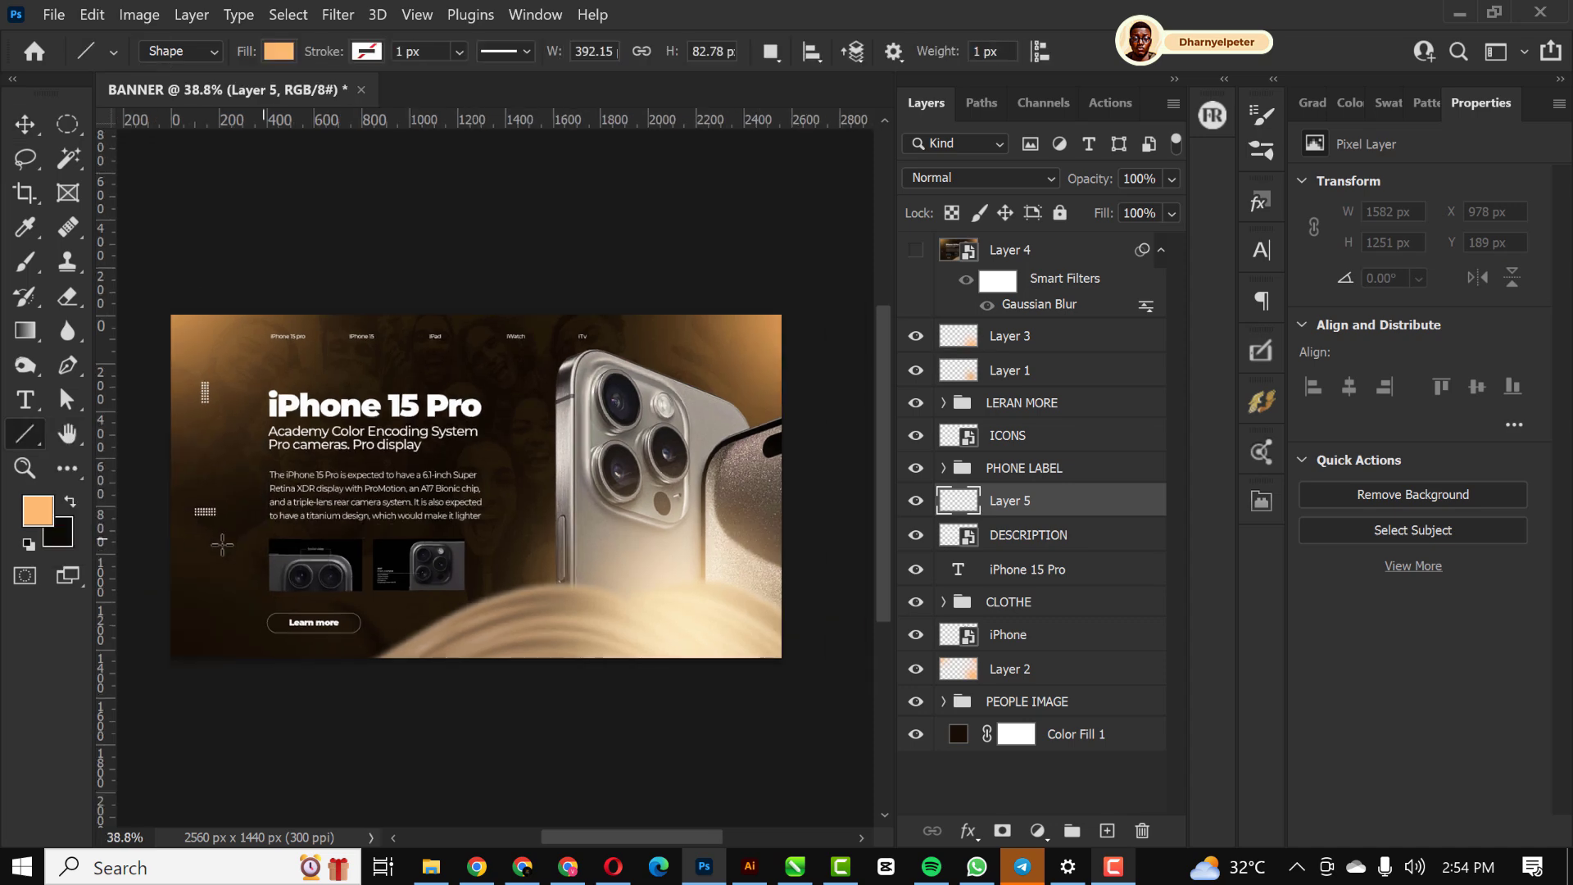
mouse_move(167, 530)
left_mouse_down()
mouse_move(463, 531)
mouse_move(508, 491)
mouse_move(457, 527)
left_mouse_up()
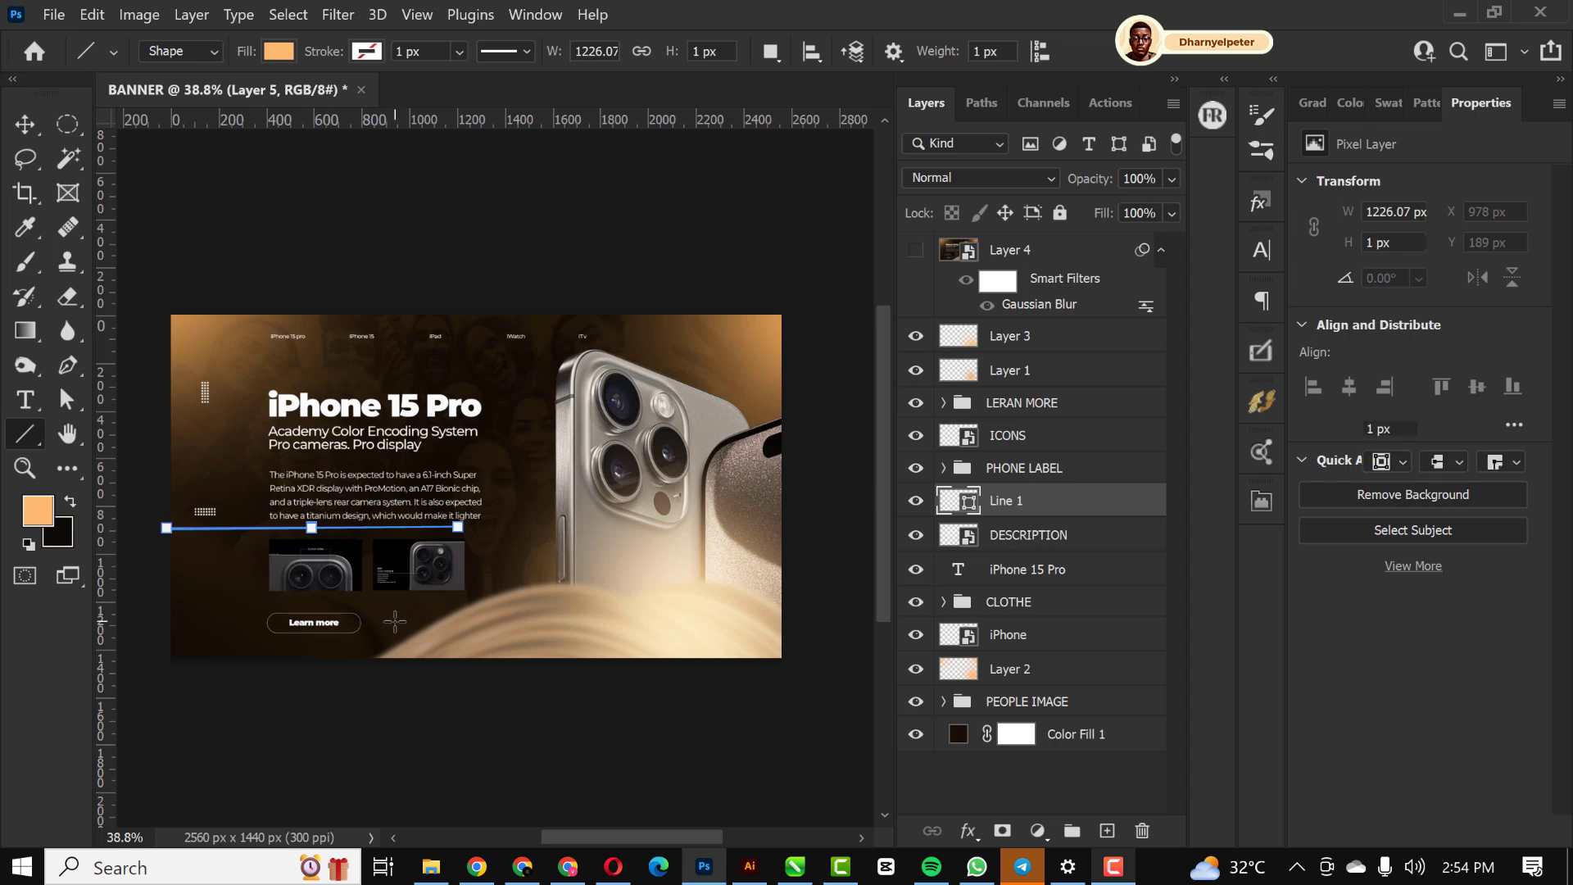
key("ctrl+z")
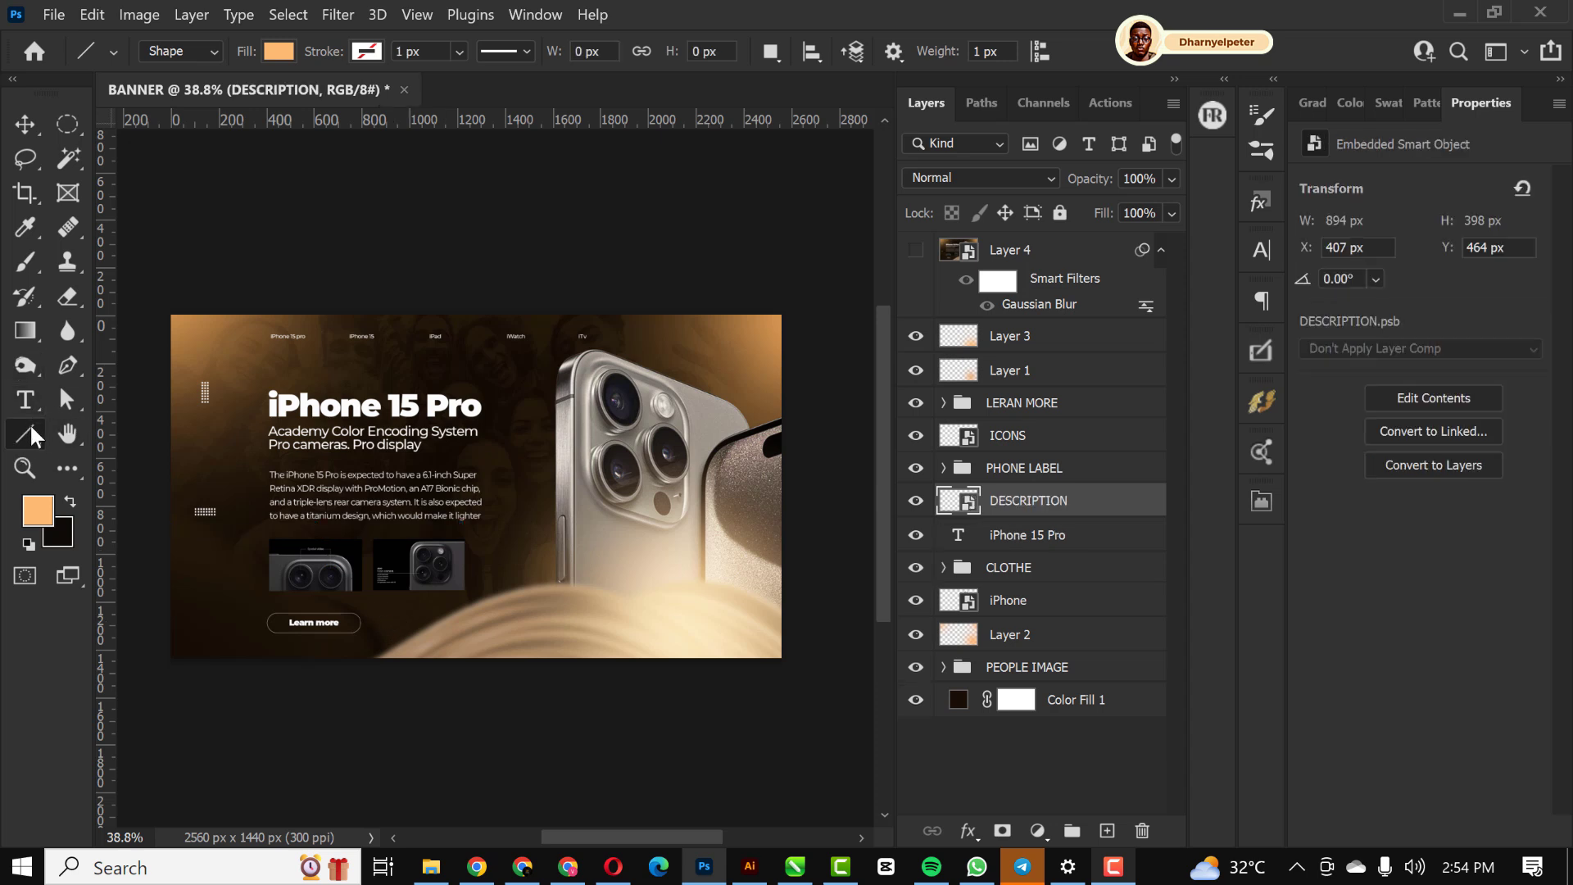
Draw an orange rectangle about 1317 × 307 px behind the two thumbnails, directly above the DESCRIPTION layer and starting beyond the banner's left edge
left_click(28, 428)
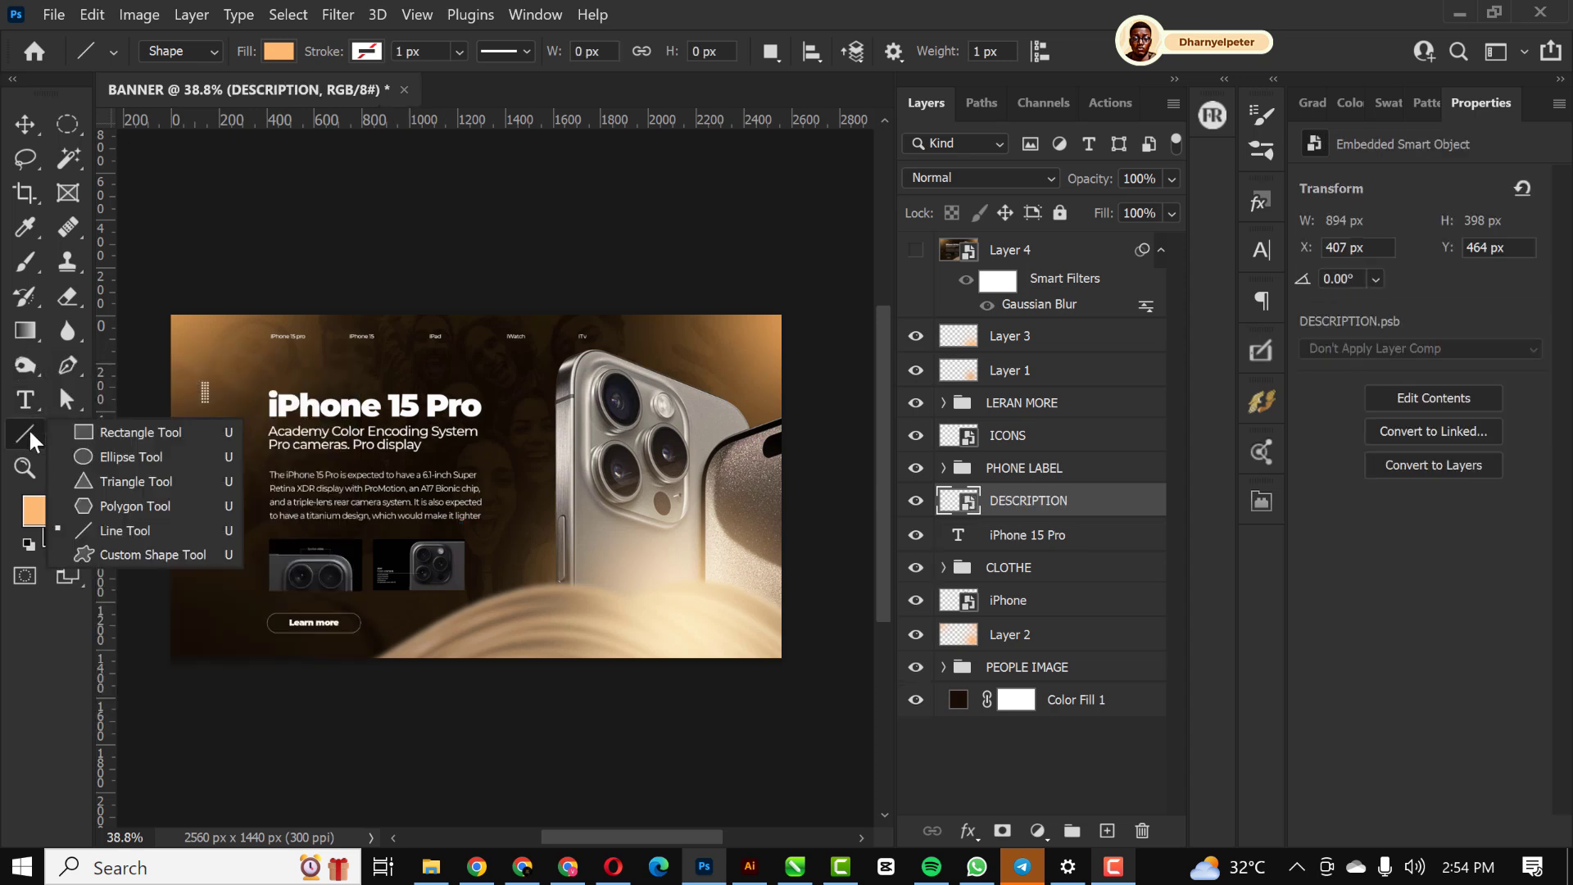
left_click(110, 432)
scroll(217, 529, "up", 5)
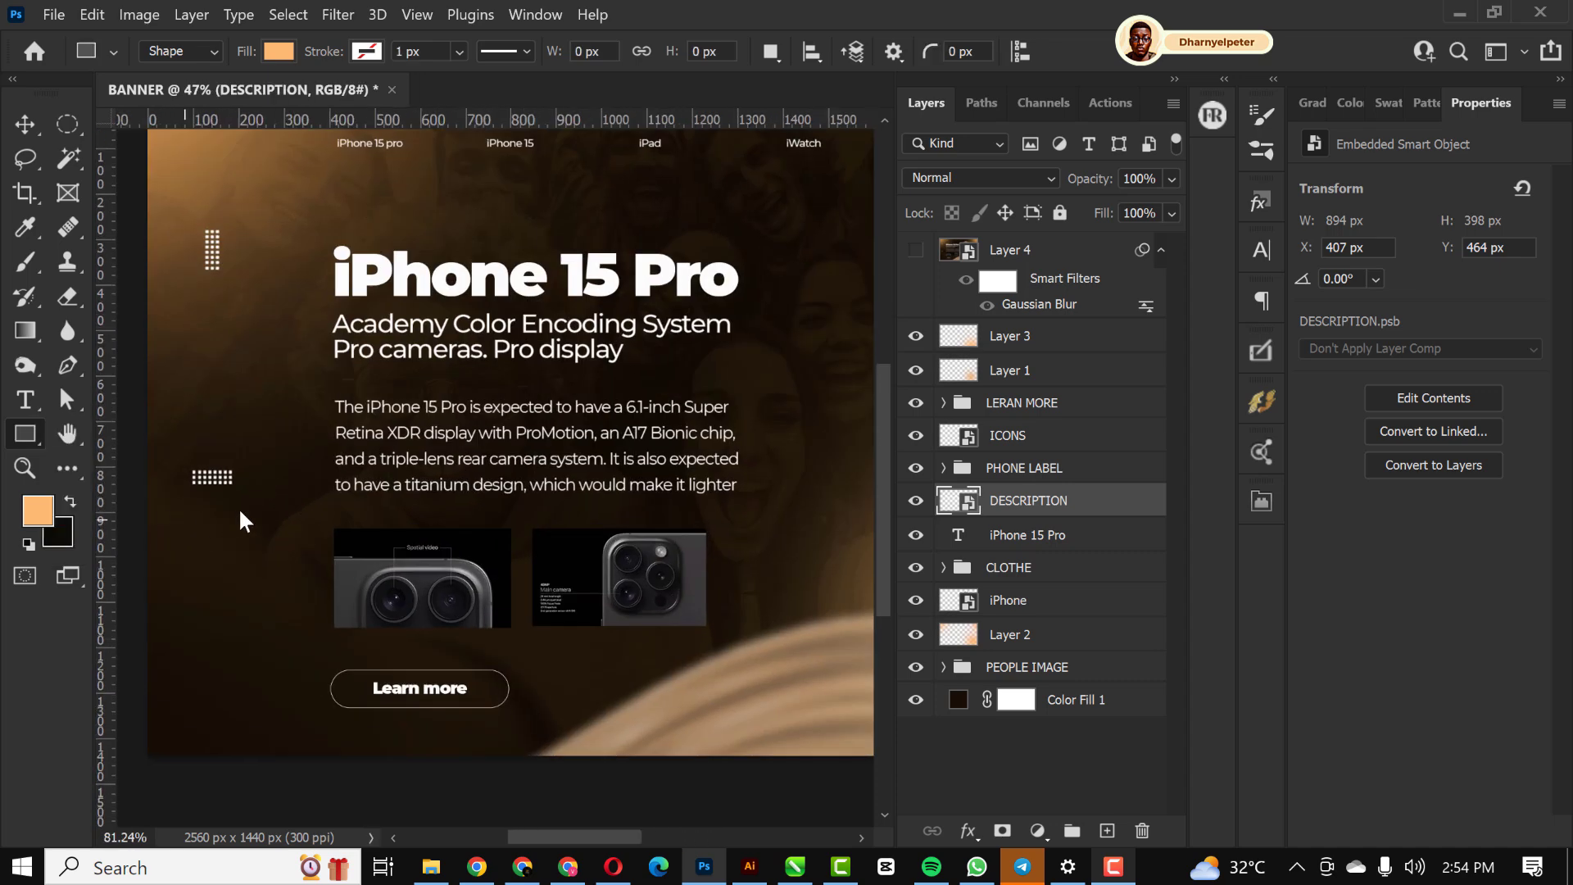
scroll(239, 508, "up", 2)
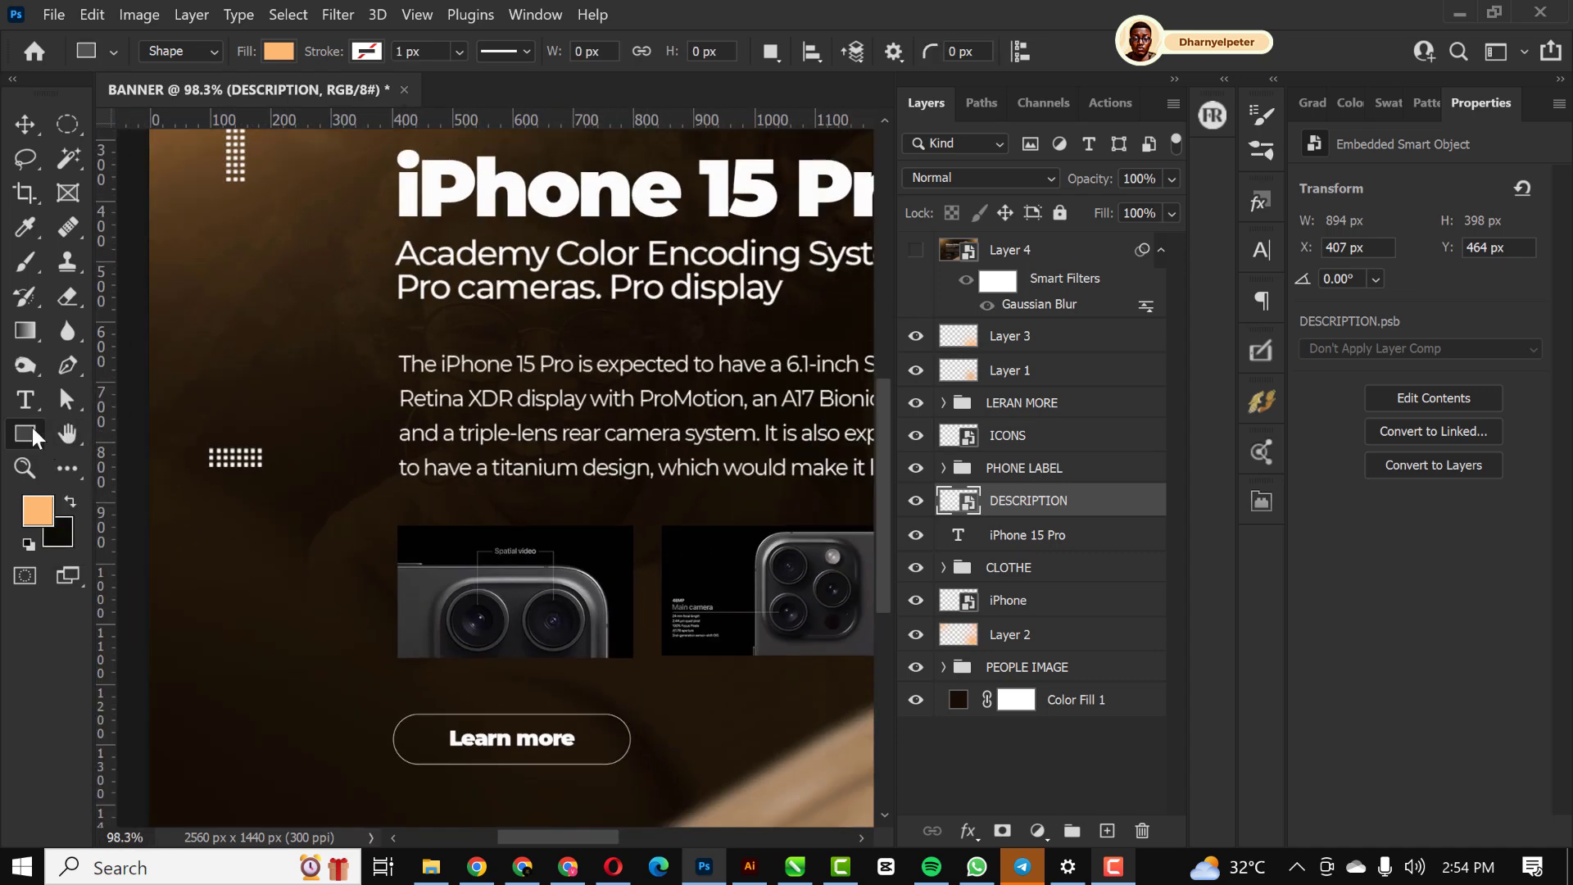
left_click(32, 428)
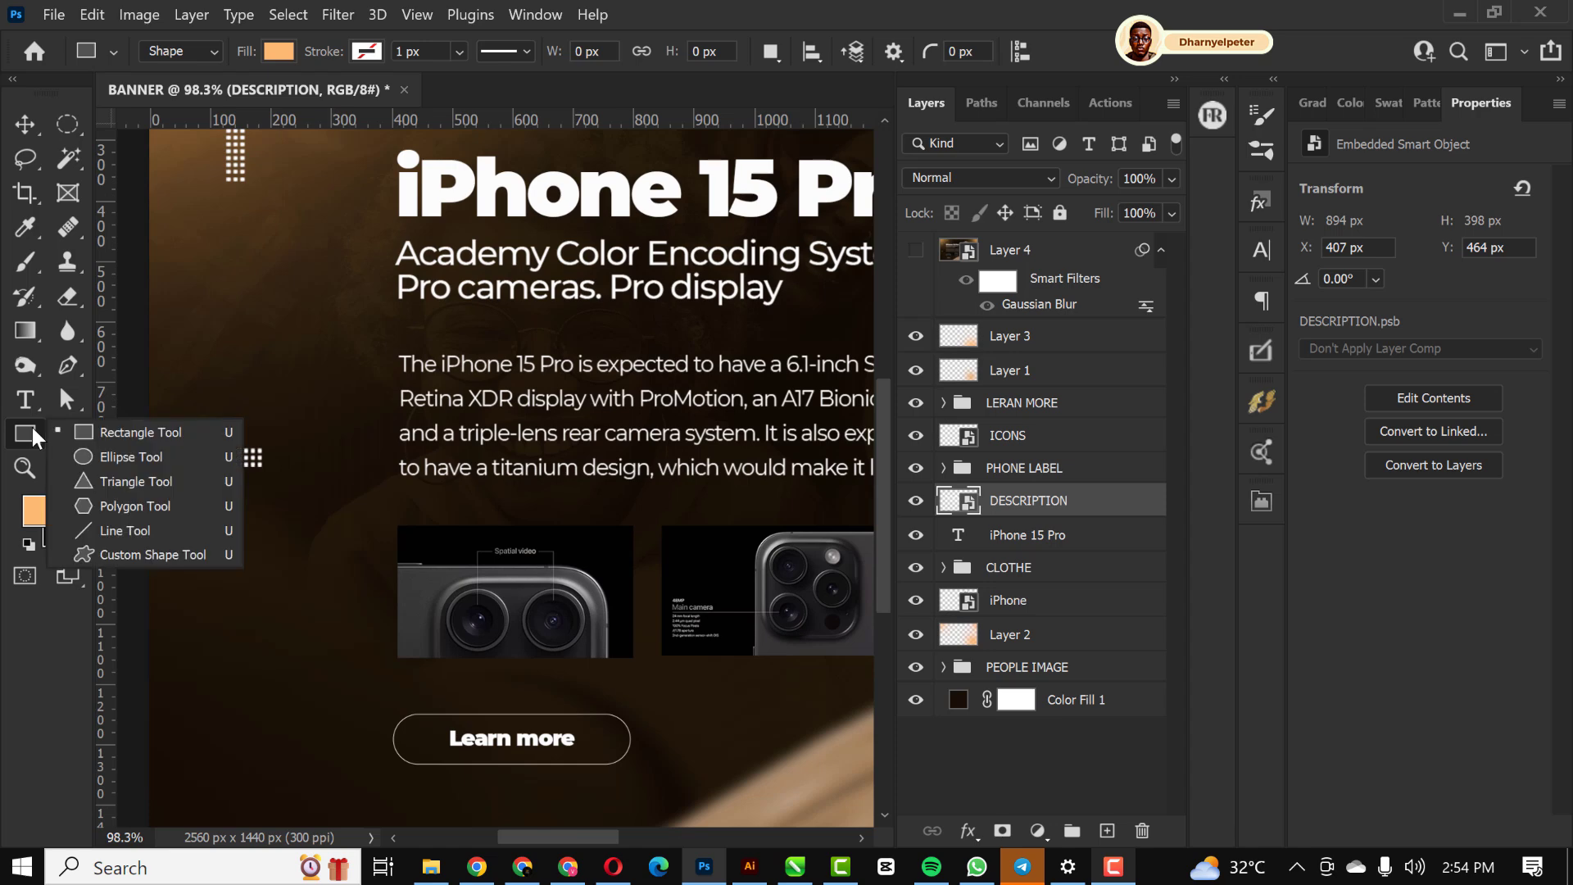
left_click(125, 427)
scroll(369, 539, "down", 2)
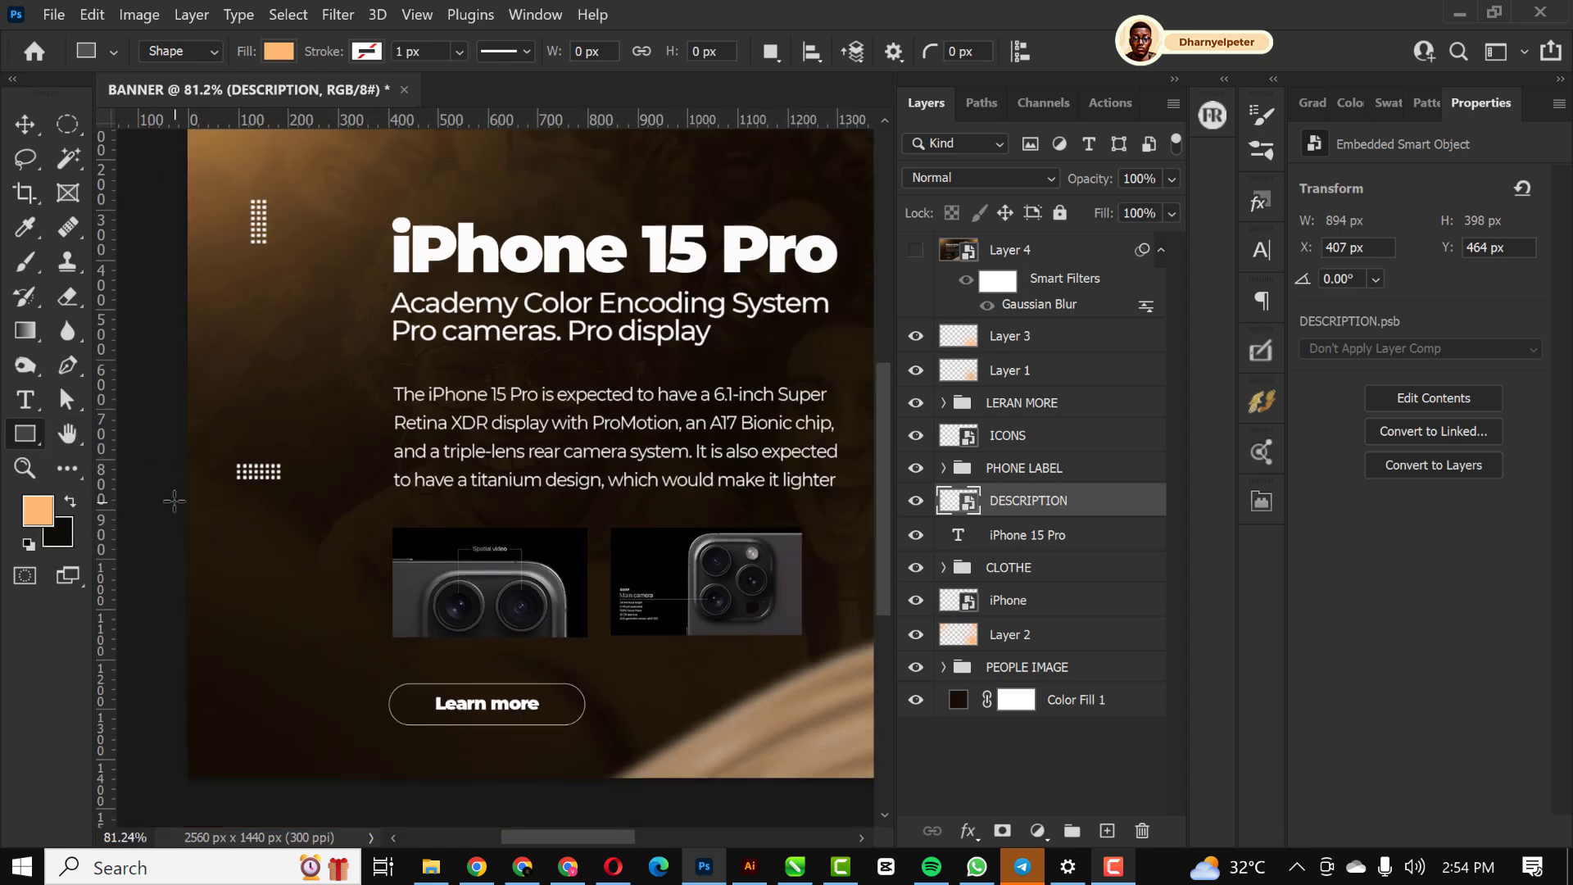
left_click_drag(171, 497, 828, 650)
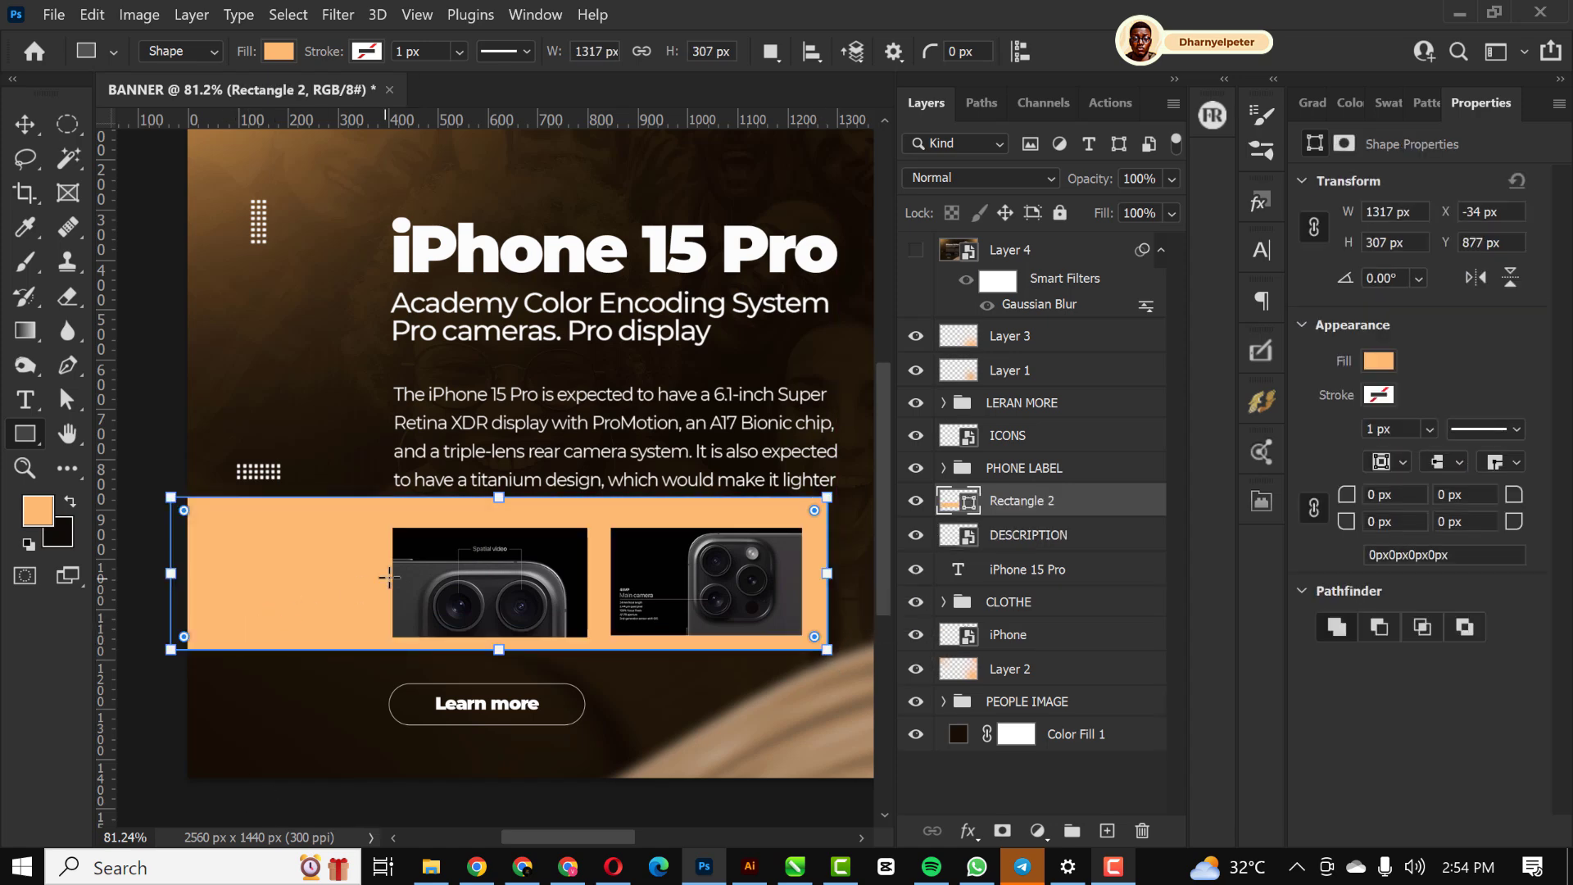
Resize the rectangle behind the thumbnails to 1369 × 275 px and round its corners fully to 137 px
left_click_drag(502, 502, 504, 516)
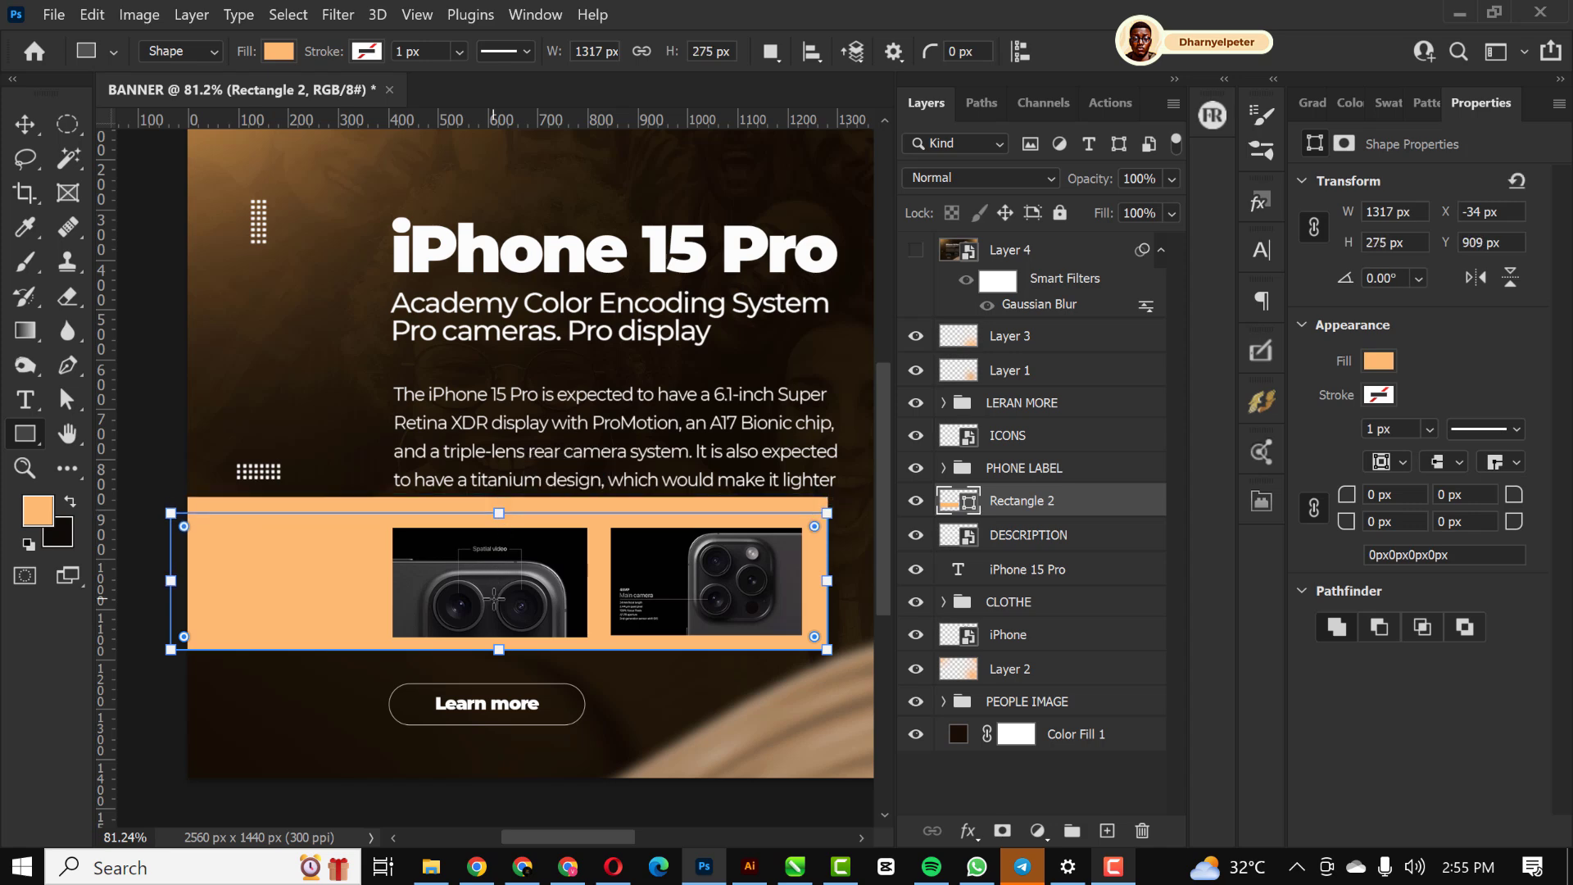
left_click_drag(828, 581, 853, 581)
left_click_drag(840, 527, 800, 516)
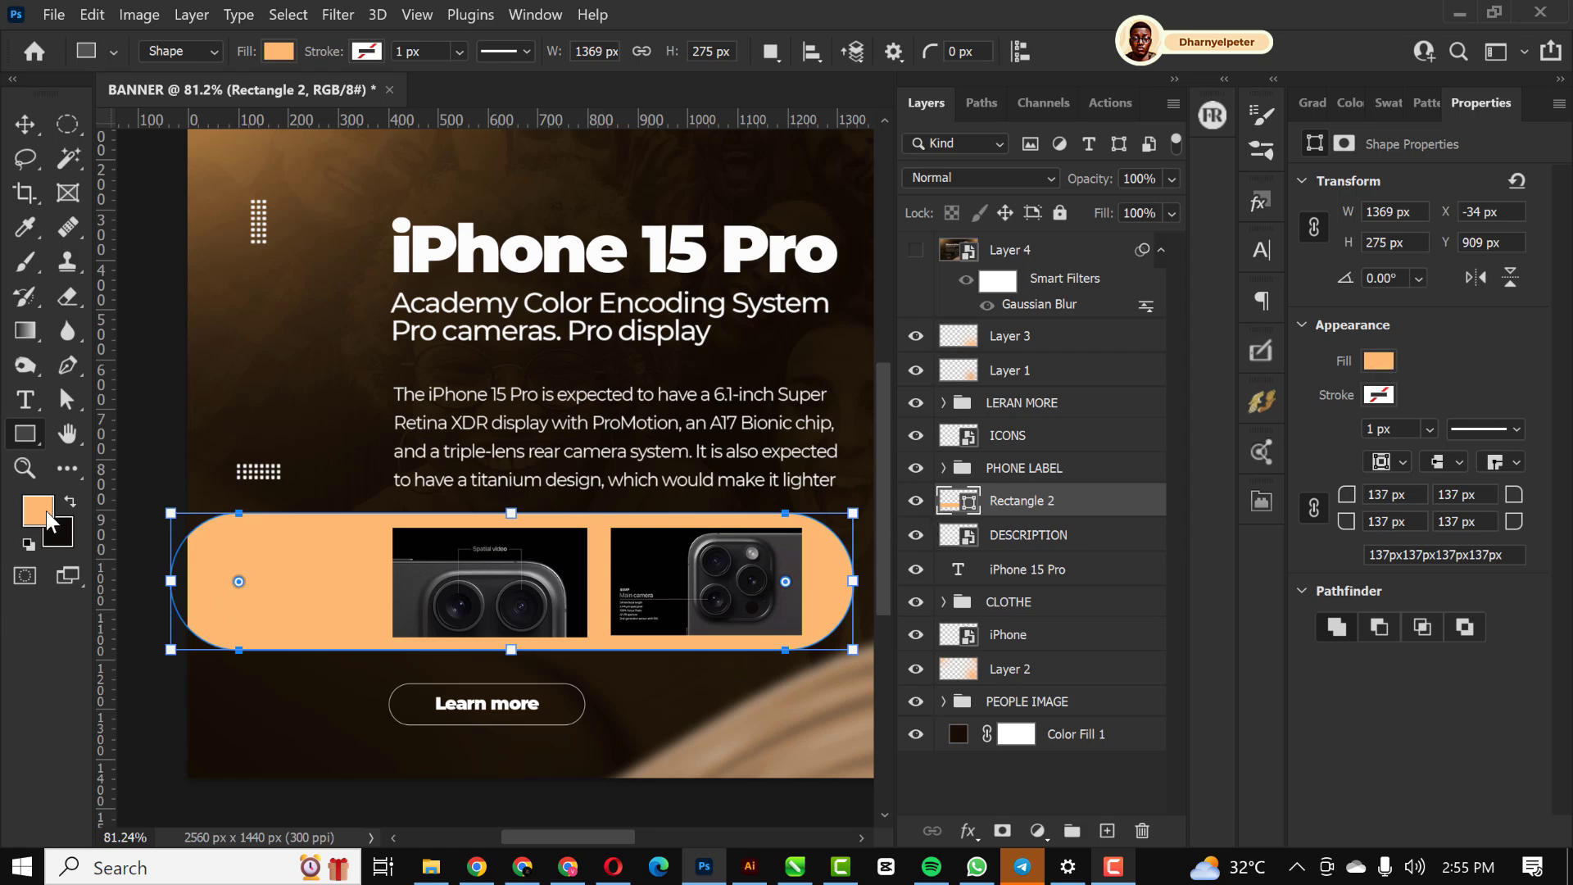
Set the foreground colour to white (#ffffff) and switch to the Move tool
left_click(37, 510)
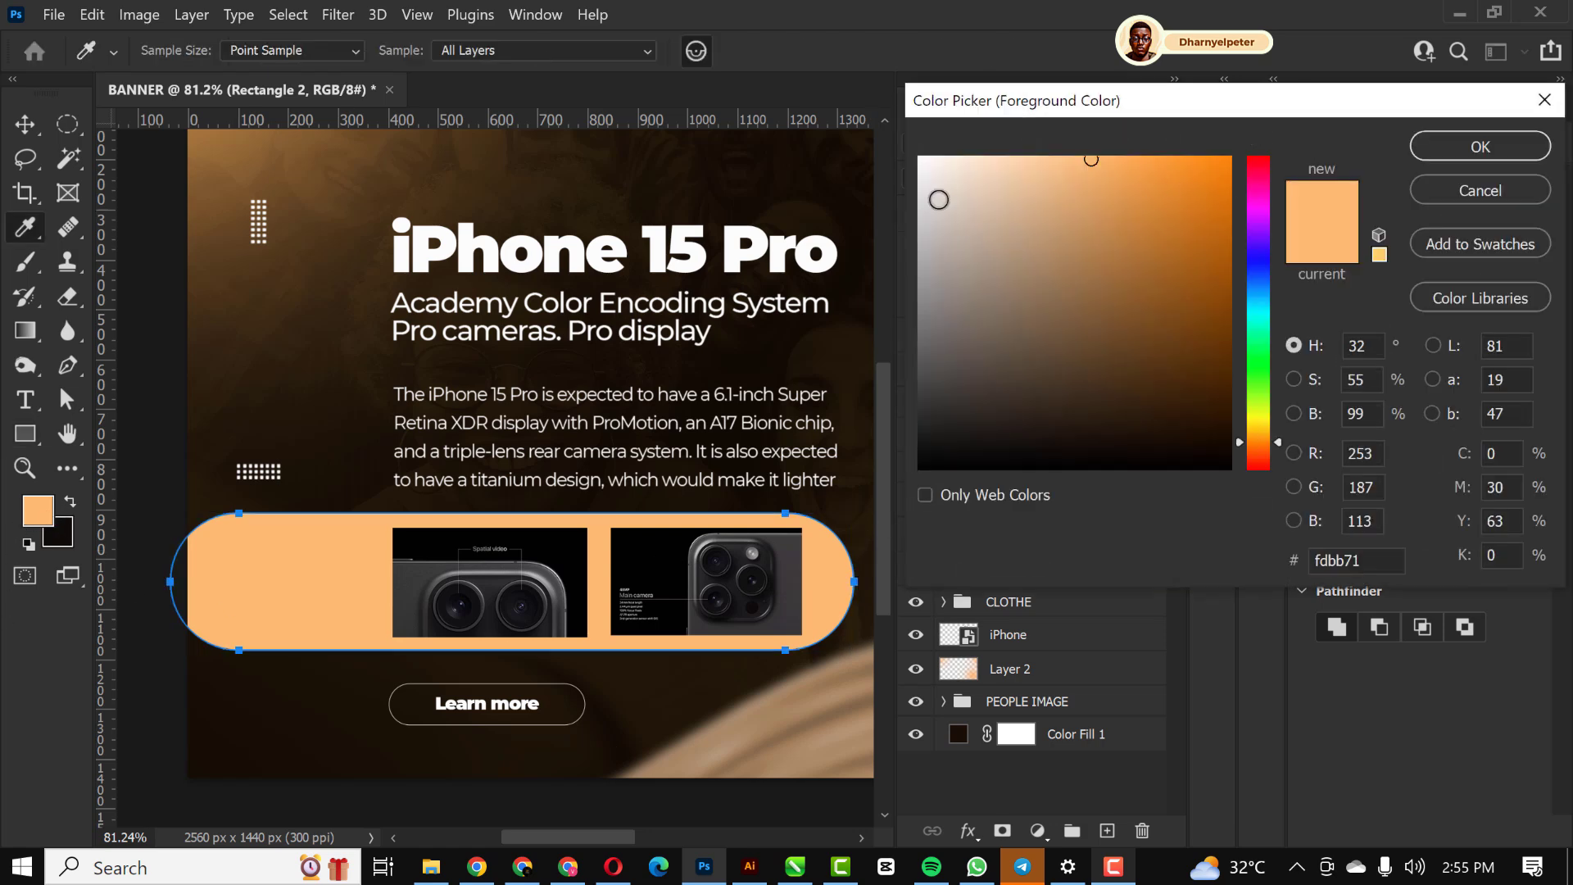
left_click_drag(934, 200, 905, 142)
left_click(1451, 157)
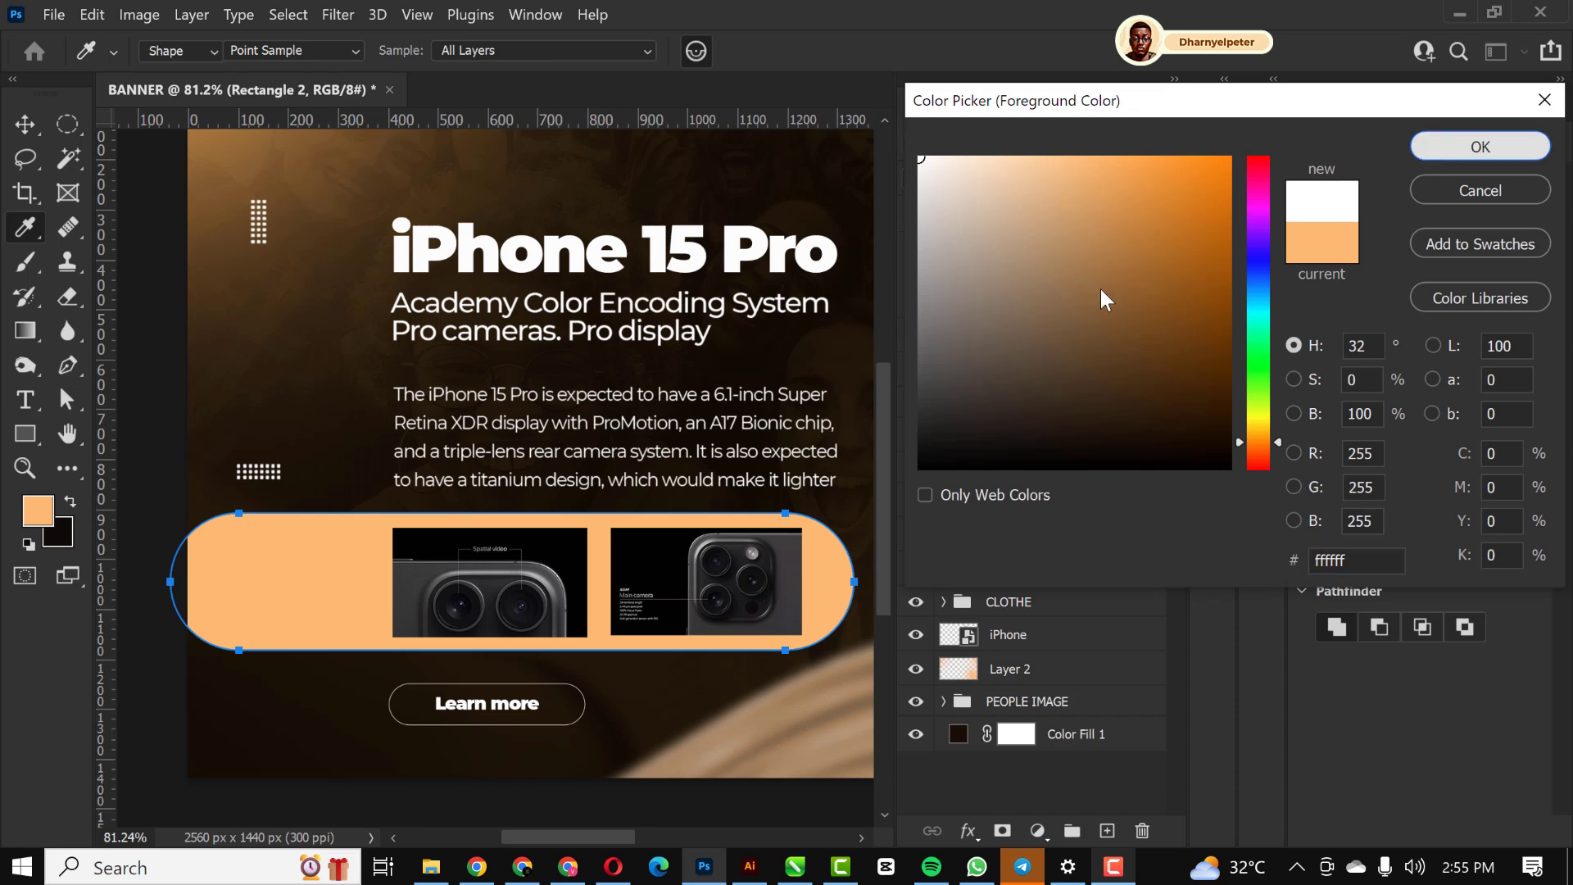
left_click(25, 124)
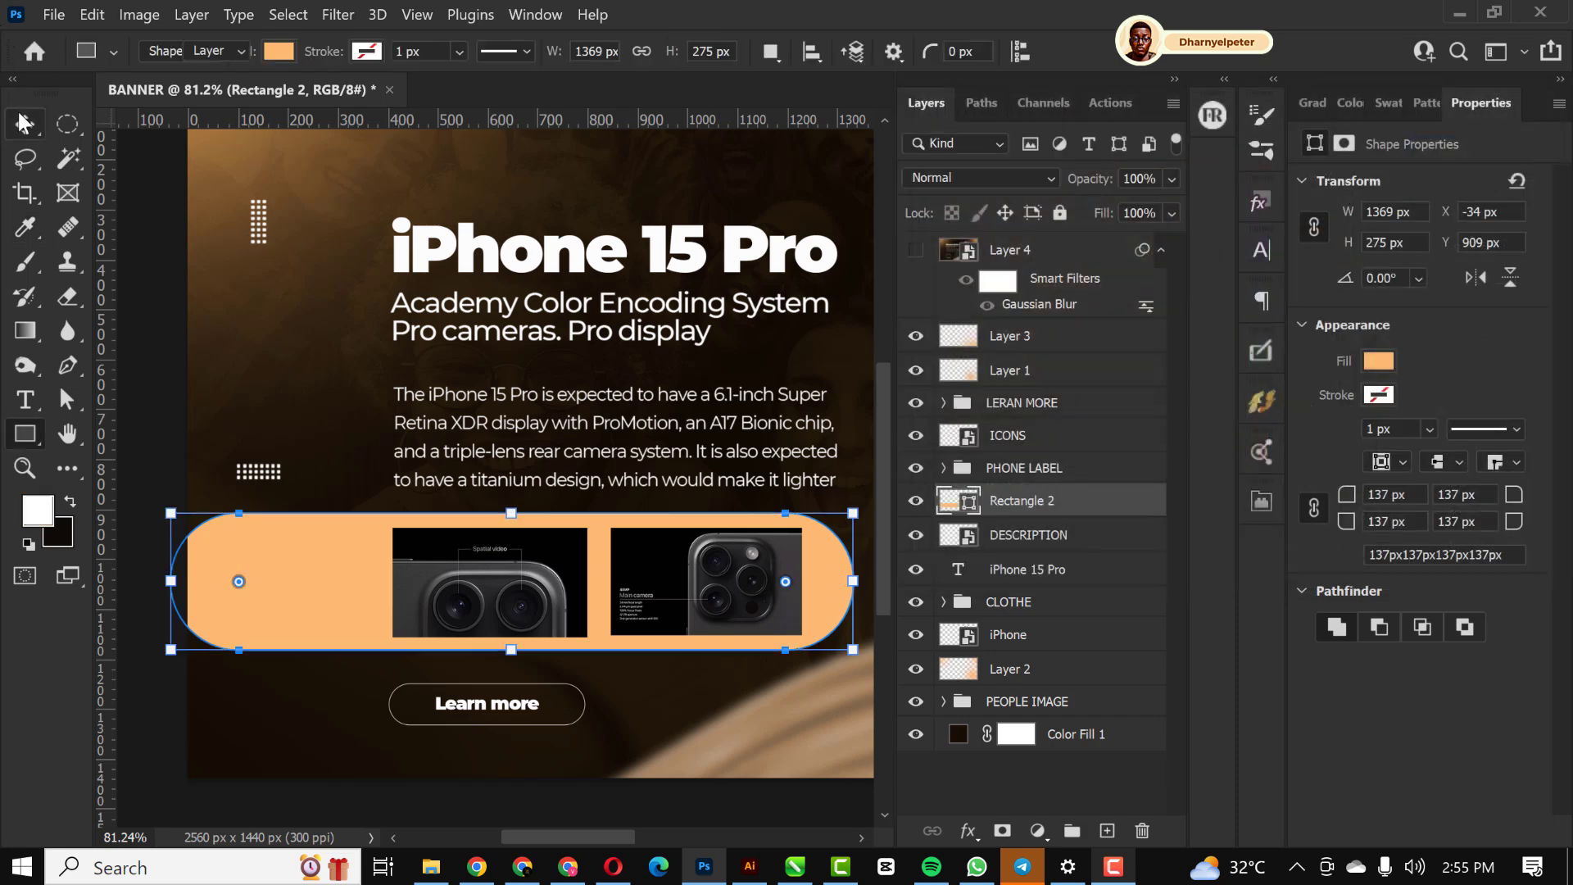
Change the fill colour of the rounded rectangle behind the thumbnails to white
double_click(967, 502)
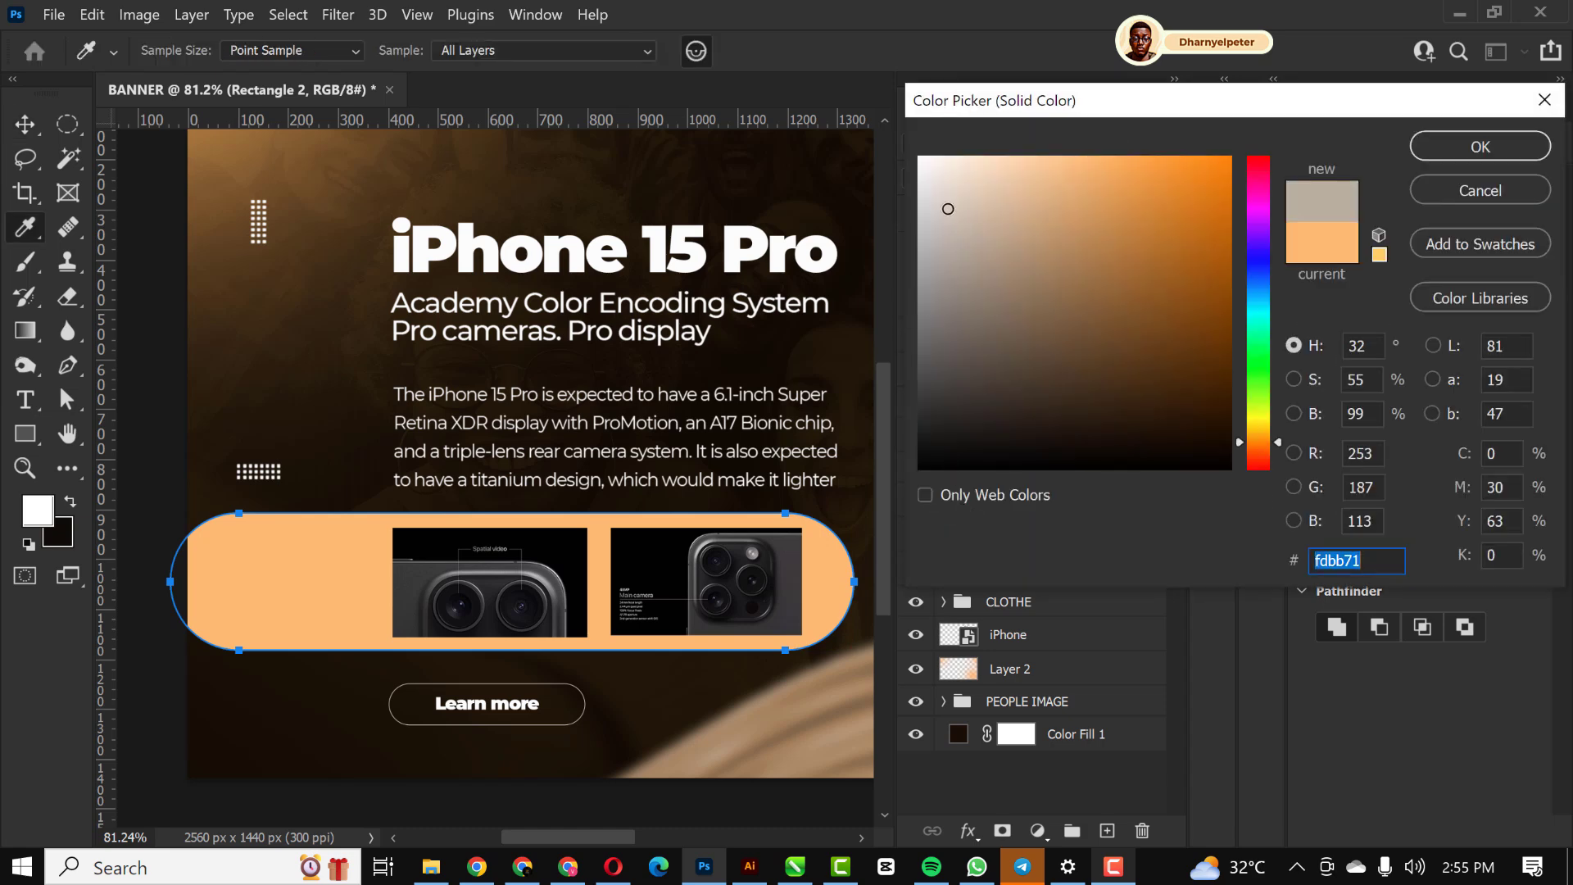
left_click_drag(951, 213, 909, 148)
left_click(1480, 158)
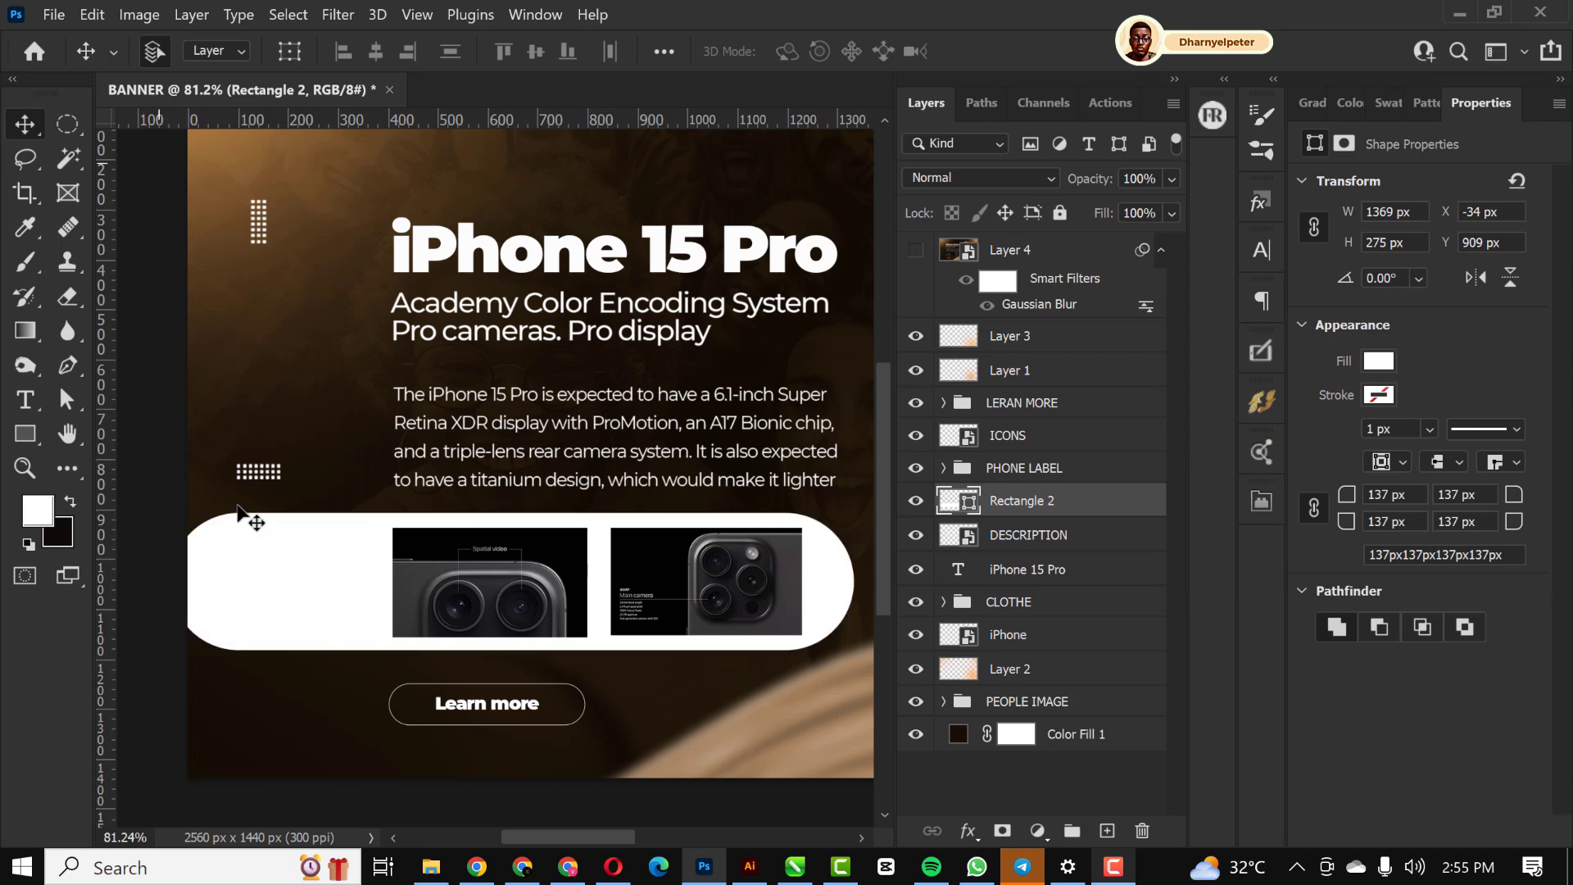
Stretch the rounded rectangle further past the banner's left edge, to 1531 px wide, keeping its height
scroll(362, 564, "down", 1)
scroll(362, 564, "down", 2)
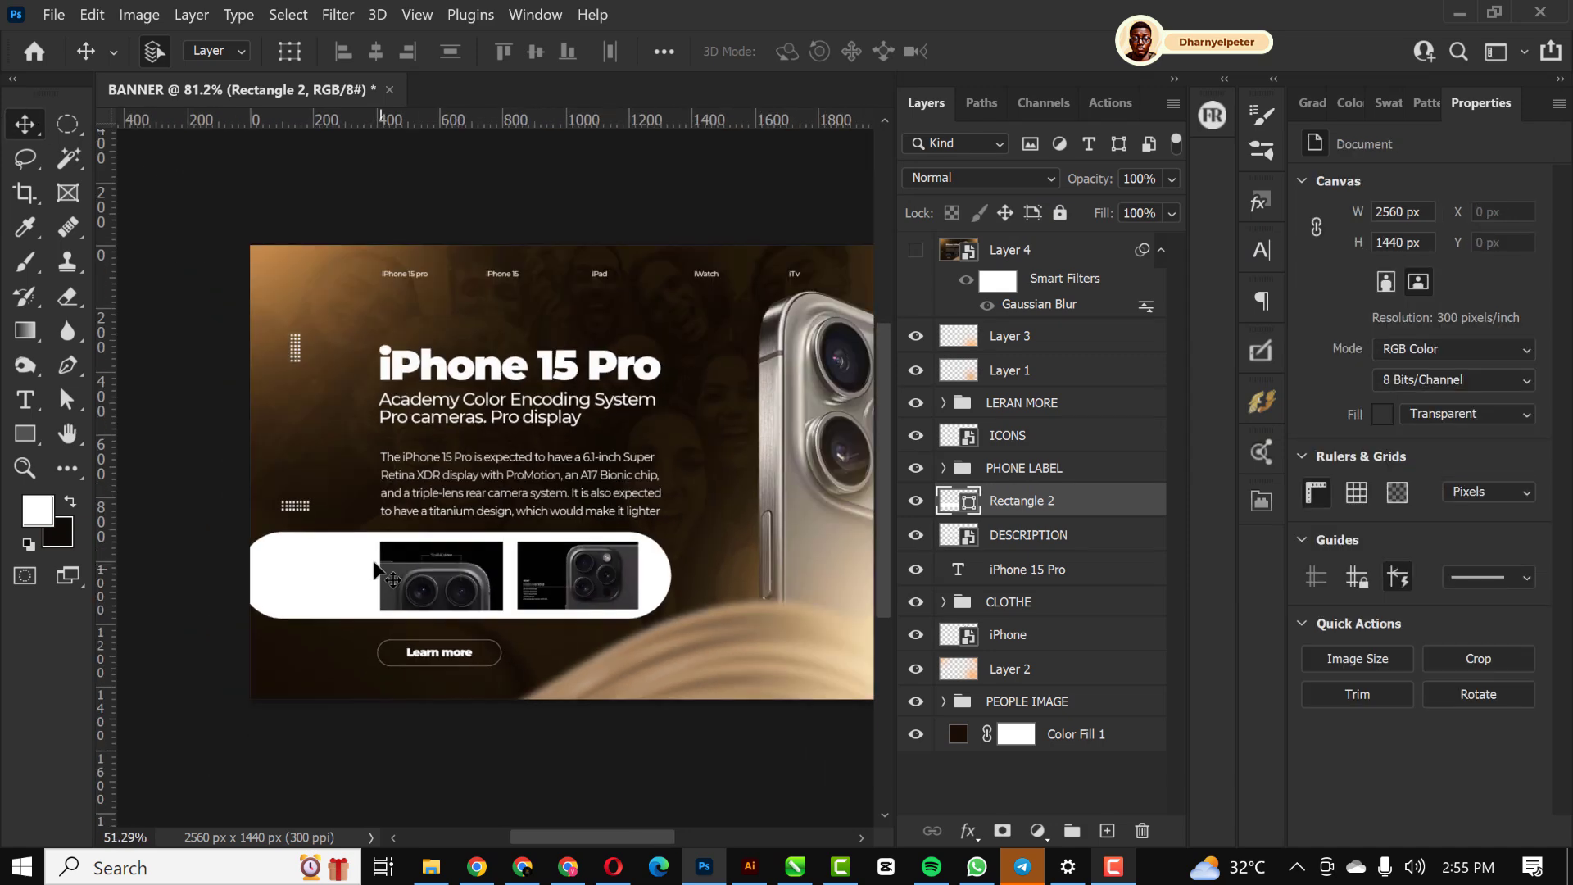
left_click(297, 579)
key("ctrl+t")
left_click_drag(239, 576, 186, 575)
key("Return")
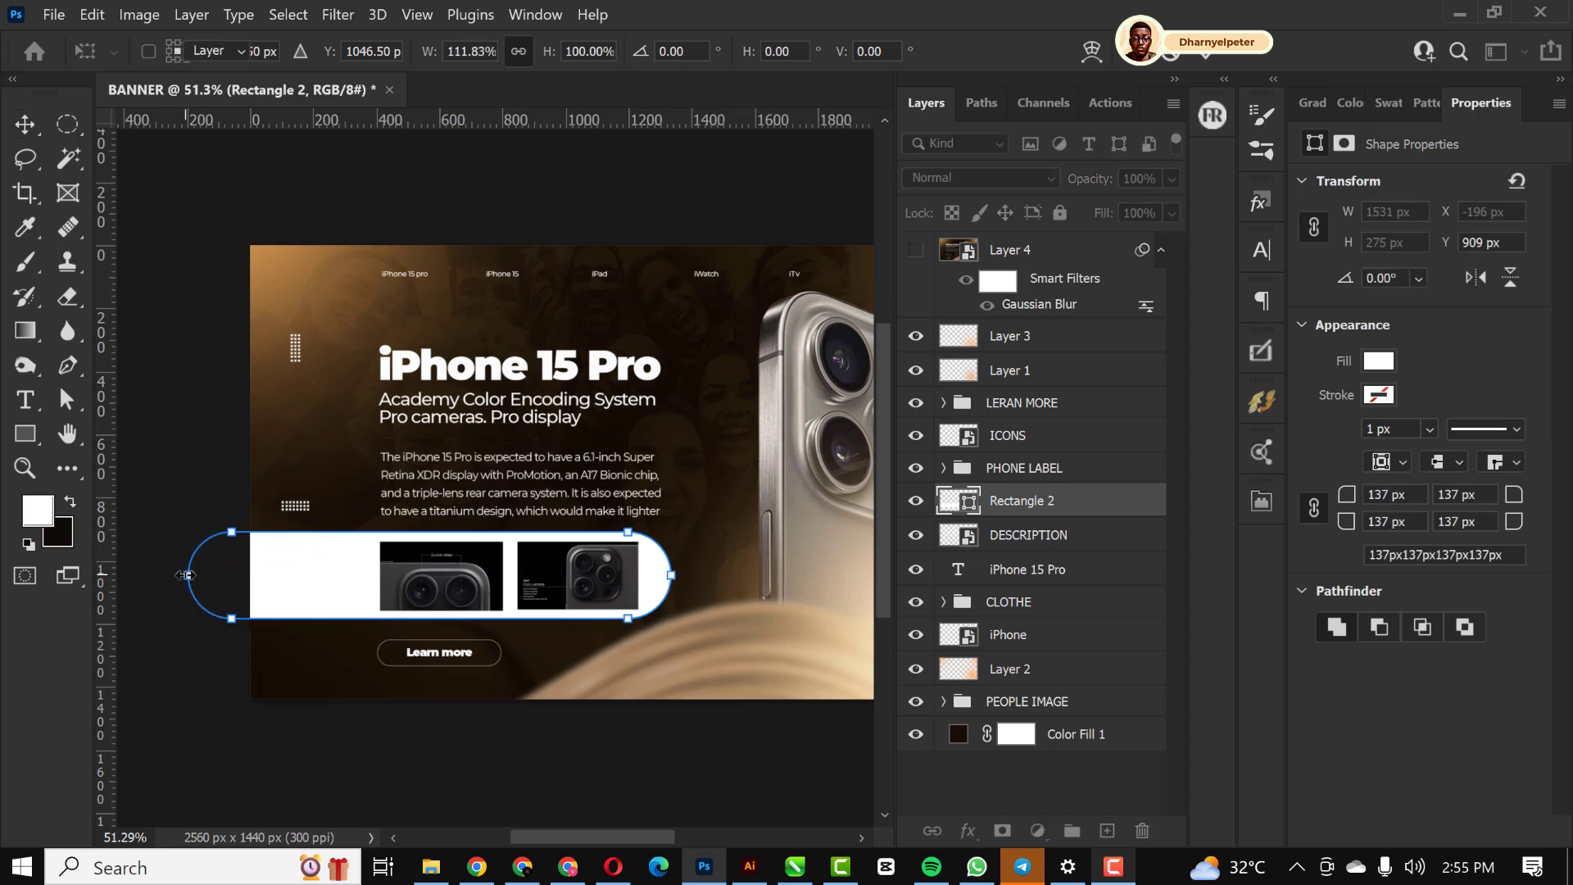
Move the blurred Layer 4 directly above Rectangle 2, make it visible and clip it to the rectangle
left_click(1051, 264)
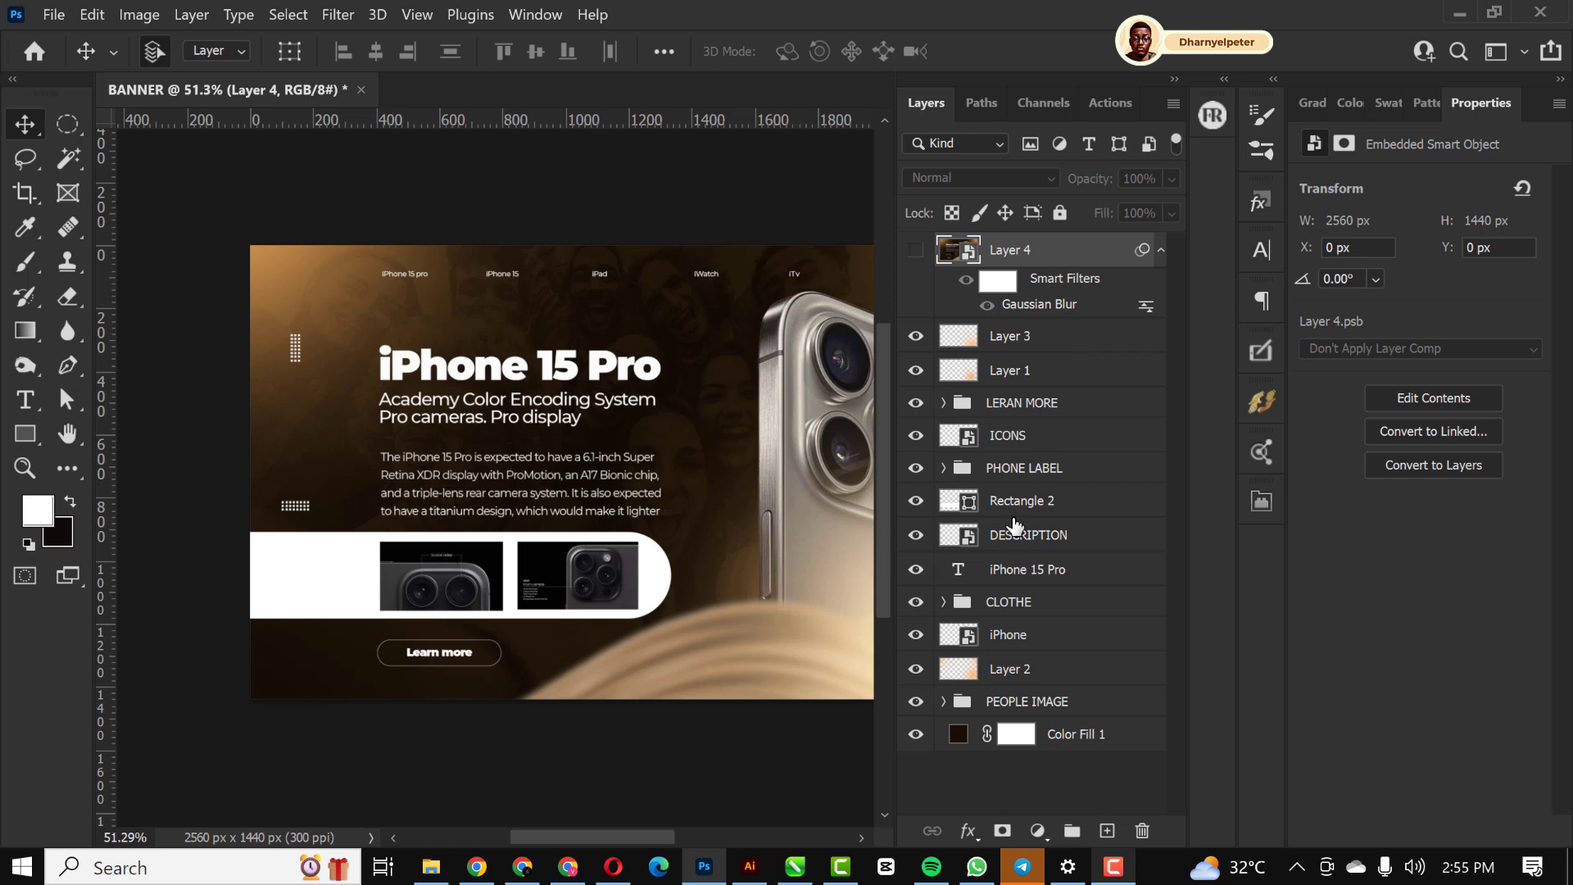
left_click_drag(1062, 259, 1062, 481)
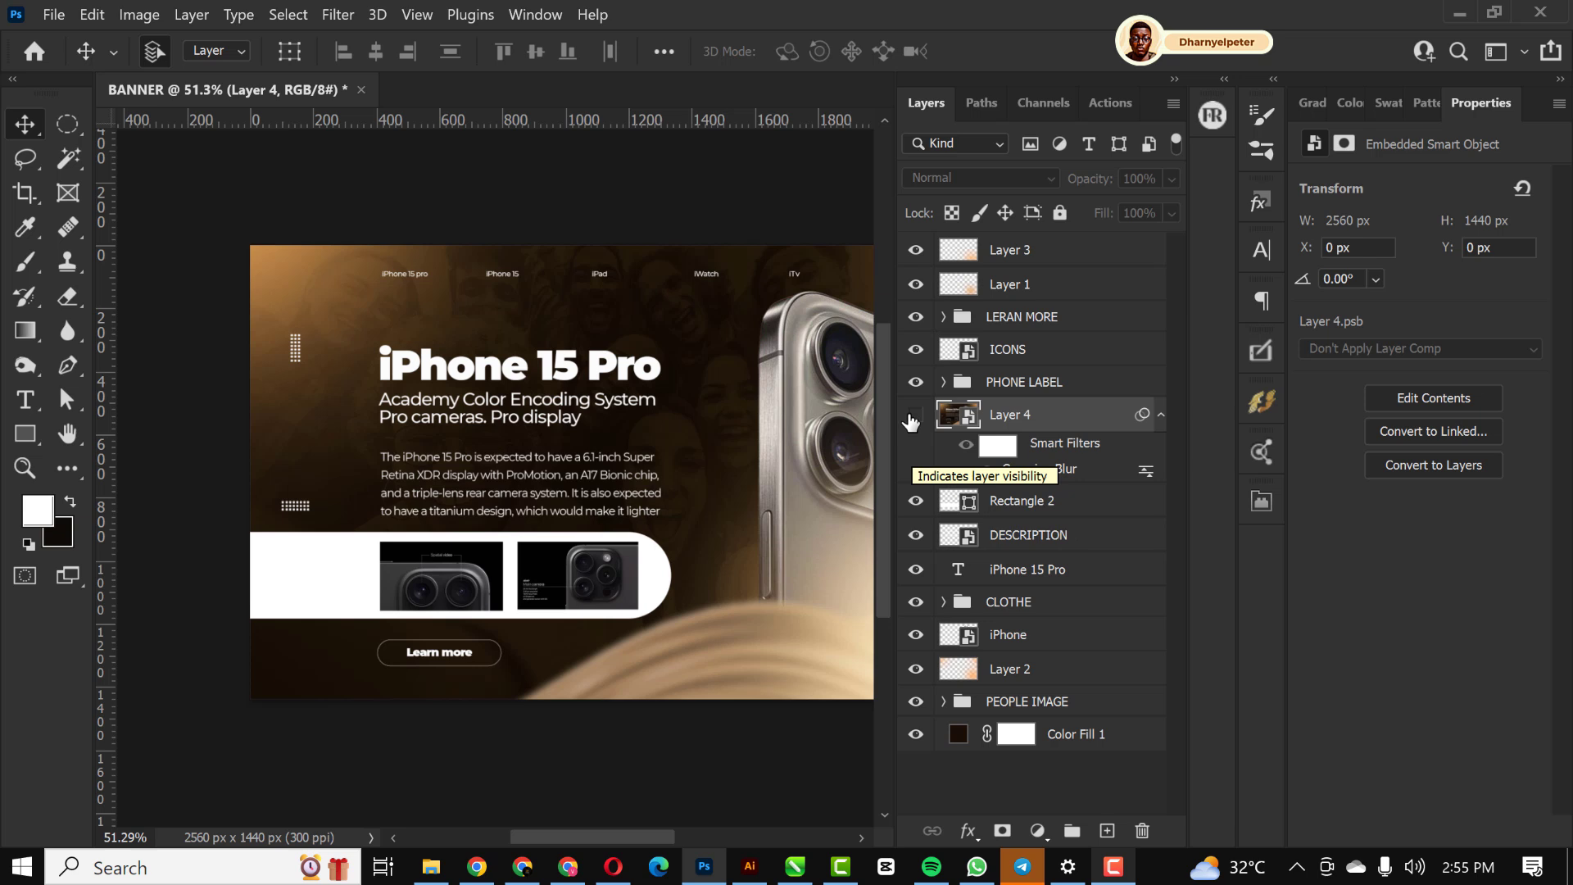
left_click(916, 420)
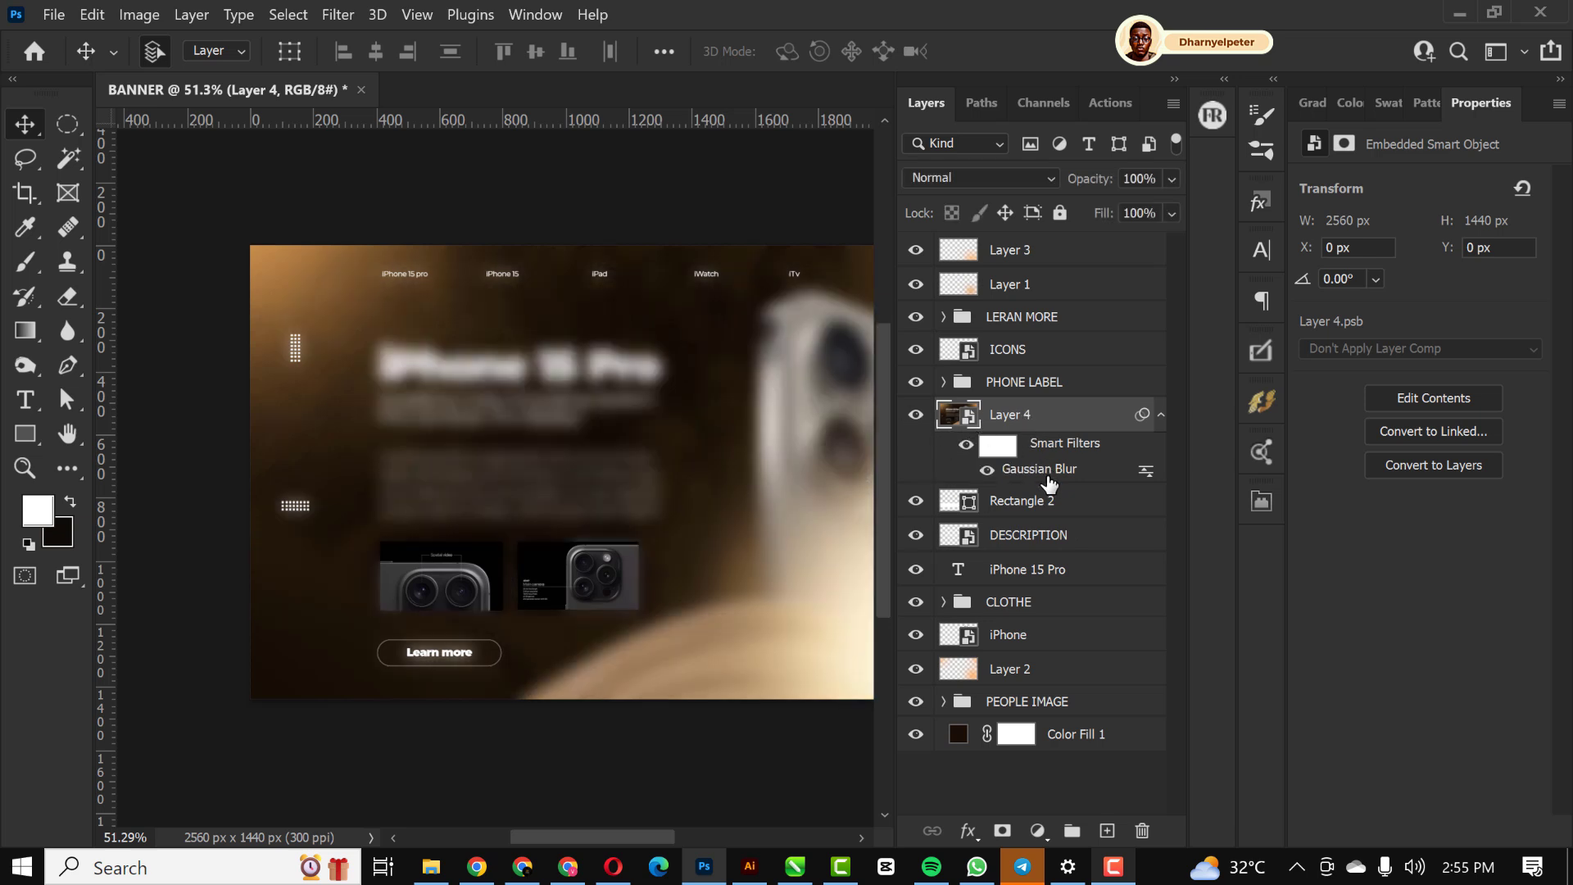
left_click(1089, 477, "alt")
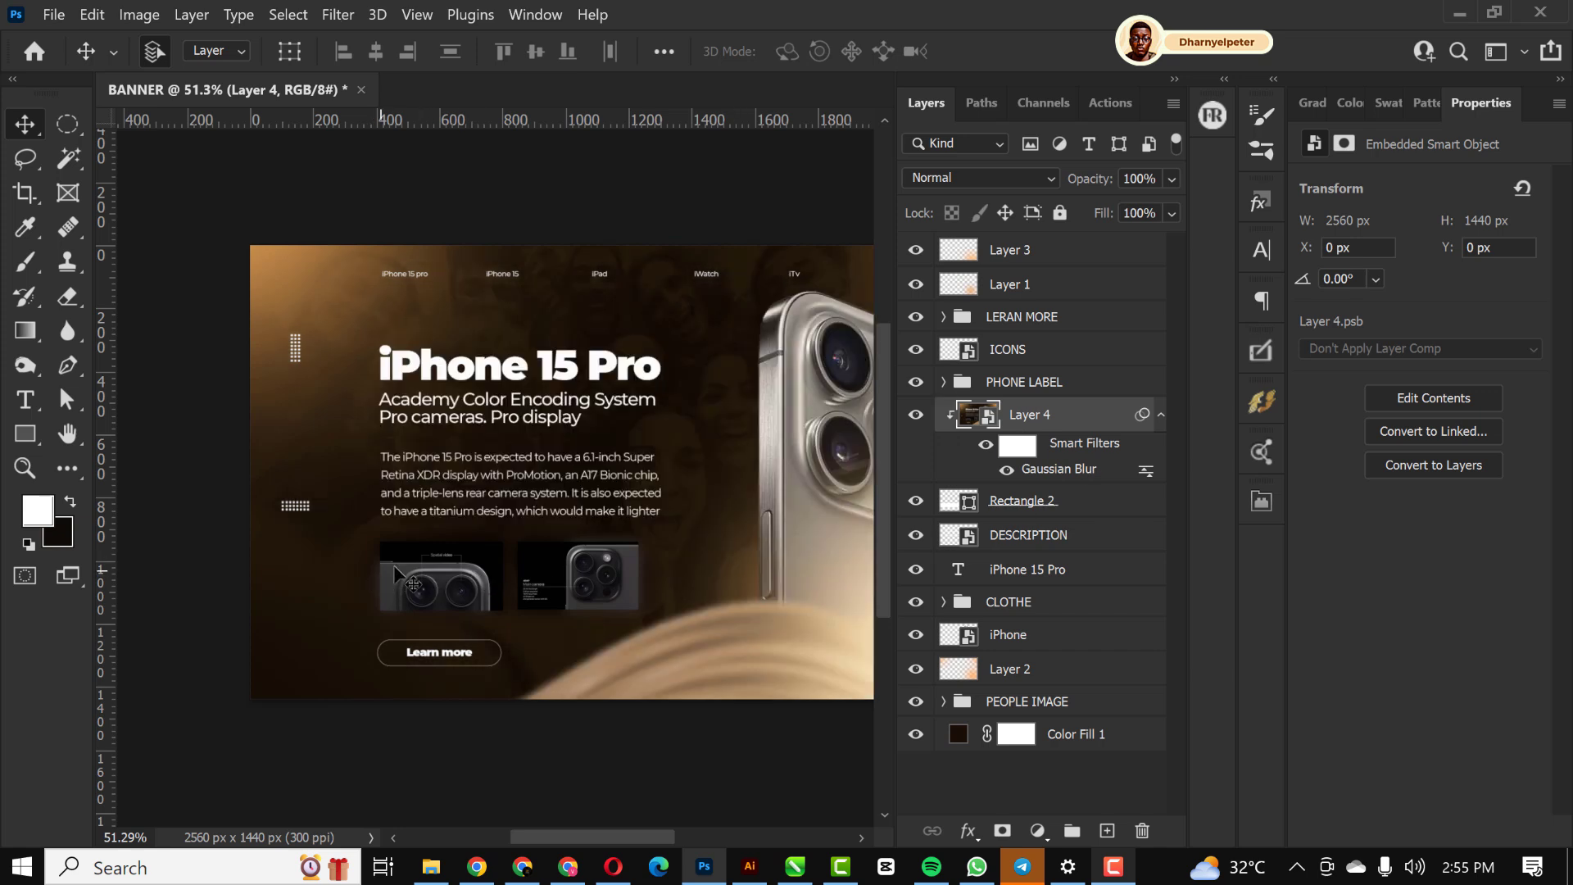
Set Rectangle 2's fill to brown #a3733c, sampled from the glow in the banner's upper-left corner
left_click(916, 502)
left_click(916, 502)
double_click(969, 502)
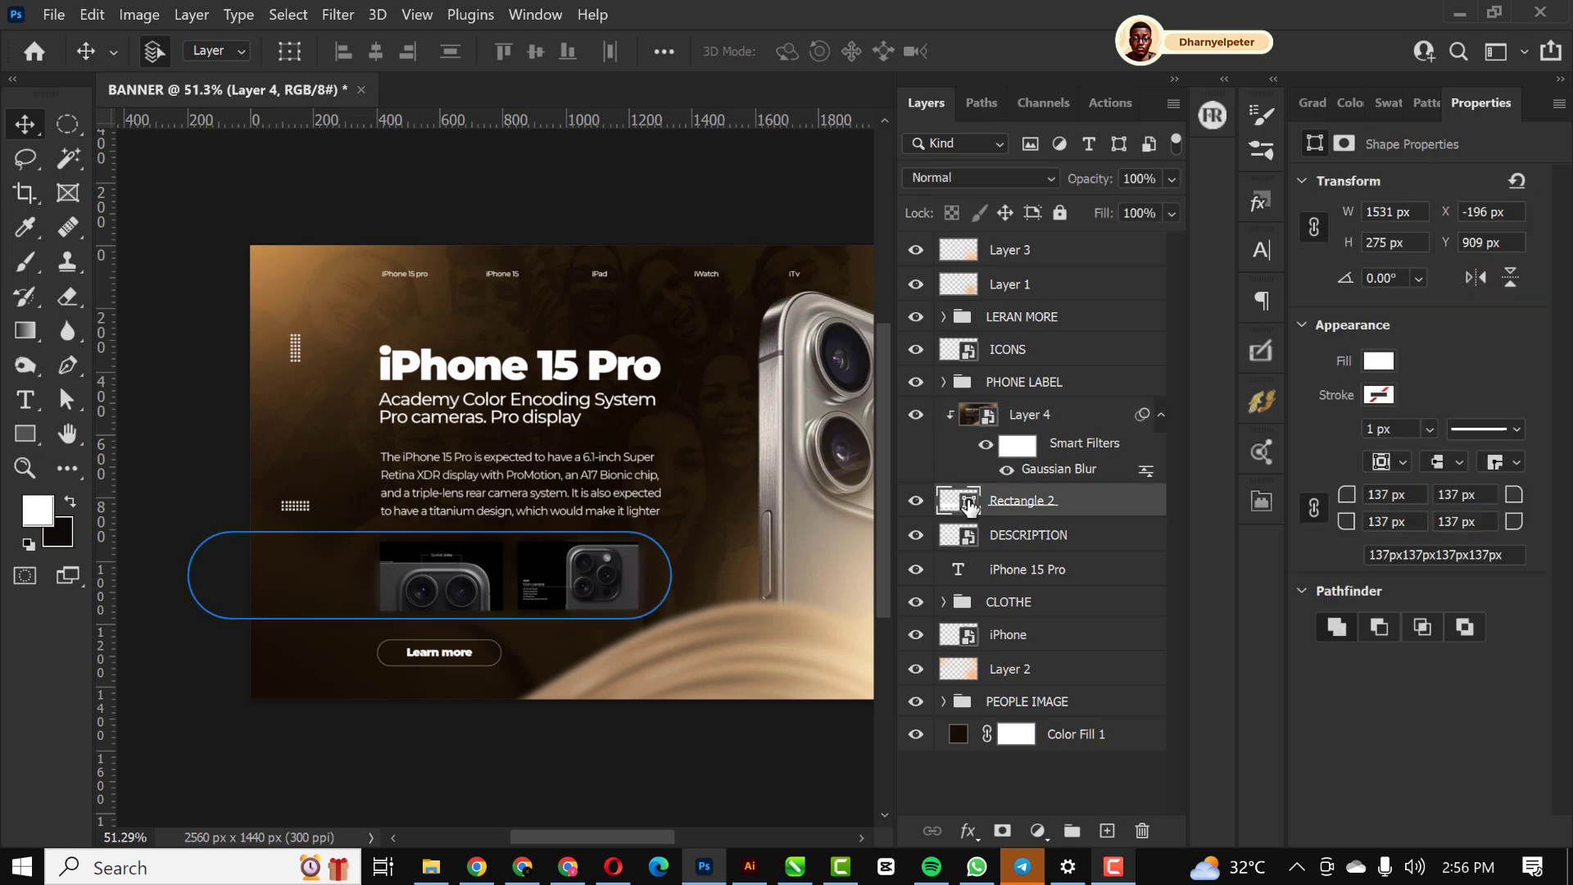
left_click(280, 287)
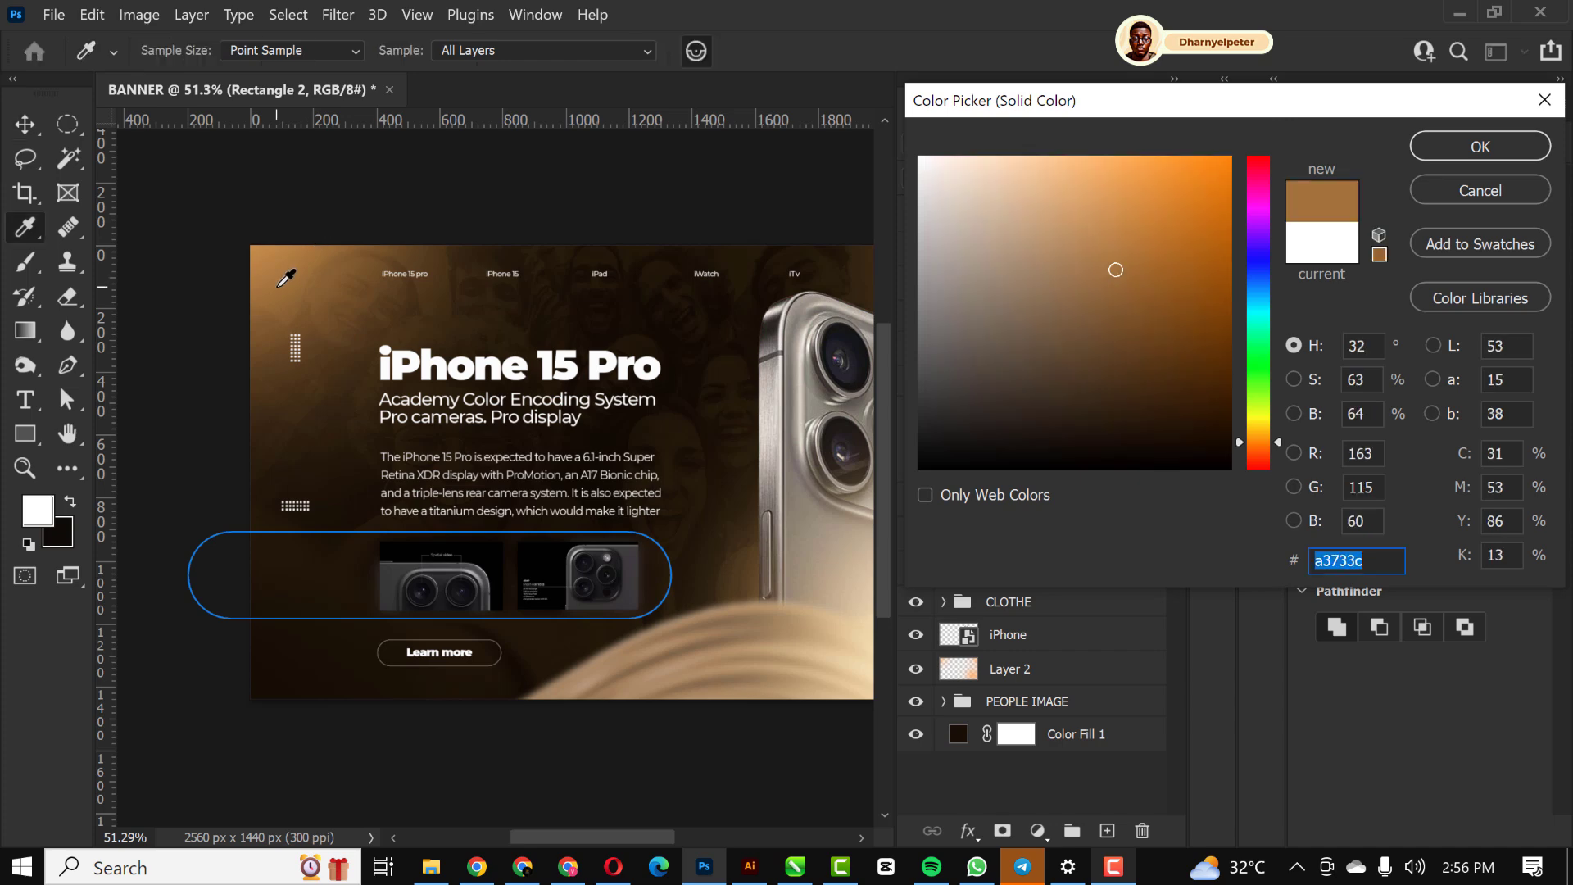
left_click(1498, 138)
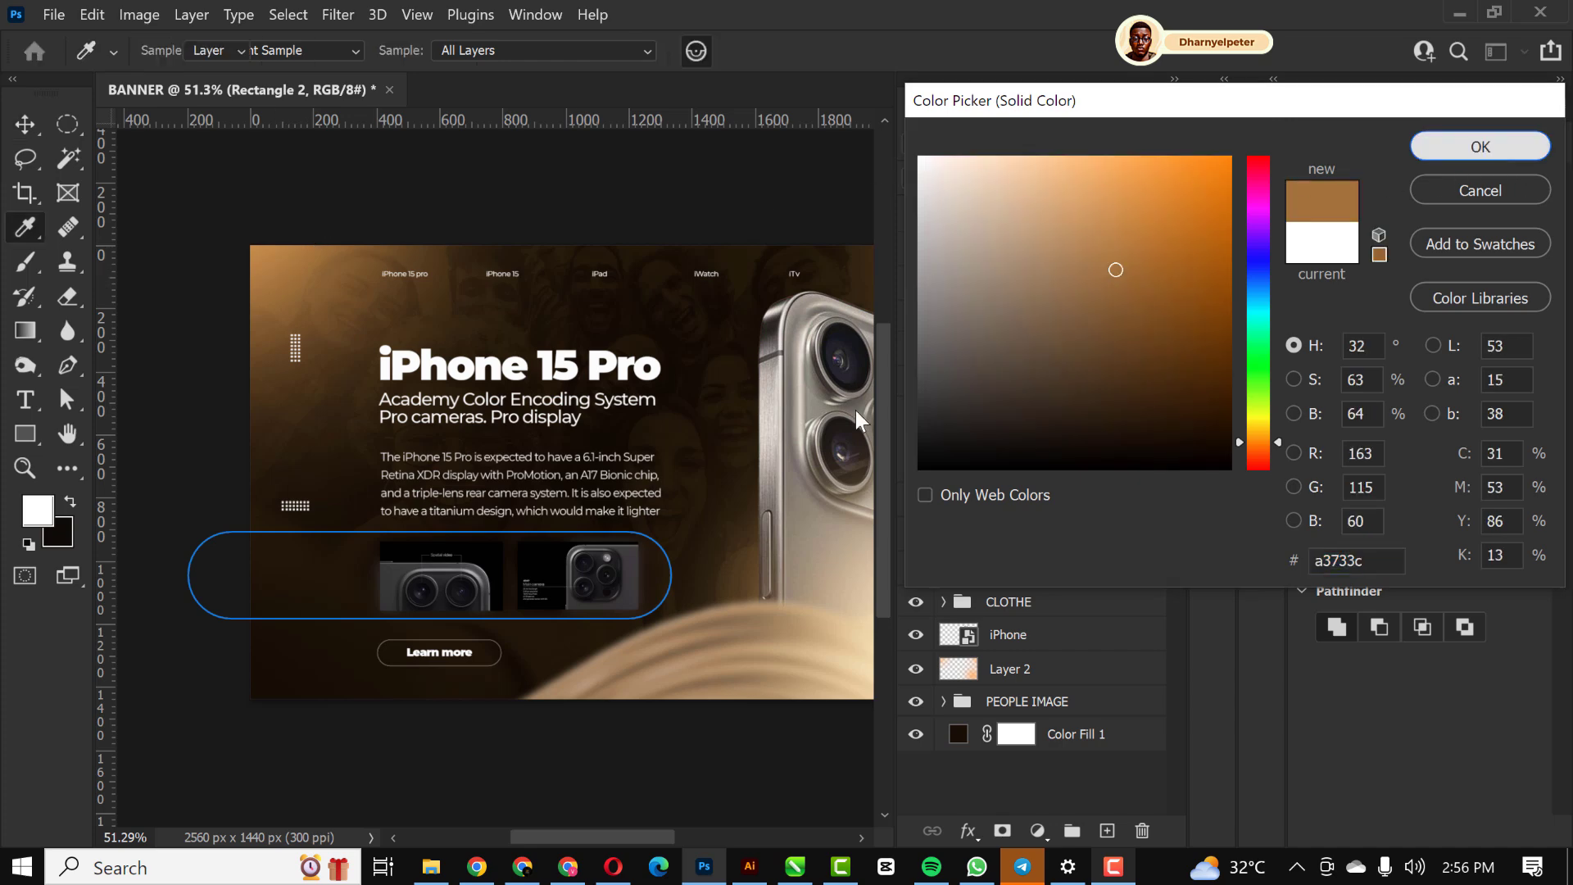
Reduce Layer 4's Gaussian Blur smart filter to a radius of 7.4 pixels
left_click(1059, 483)
double_click(1060, 481)
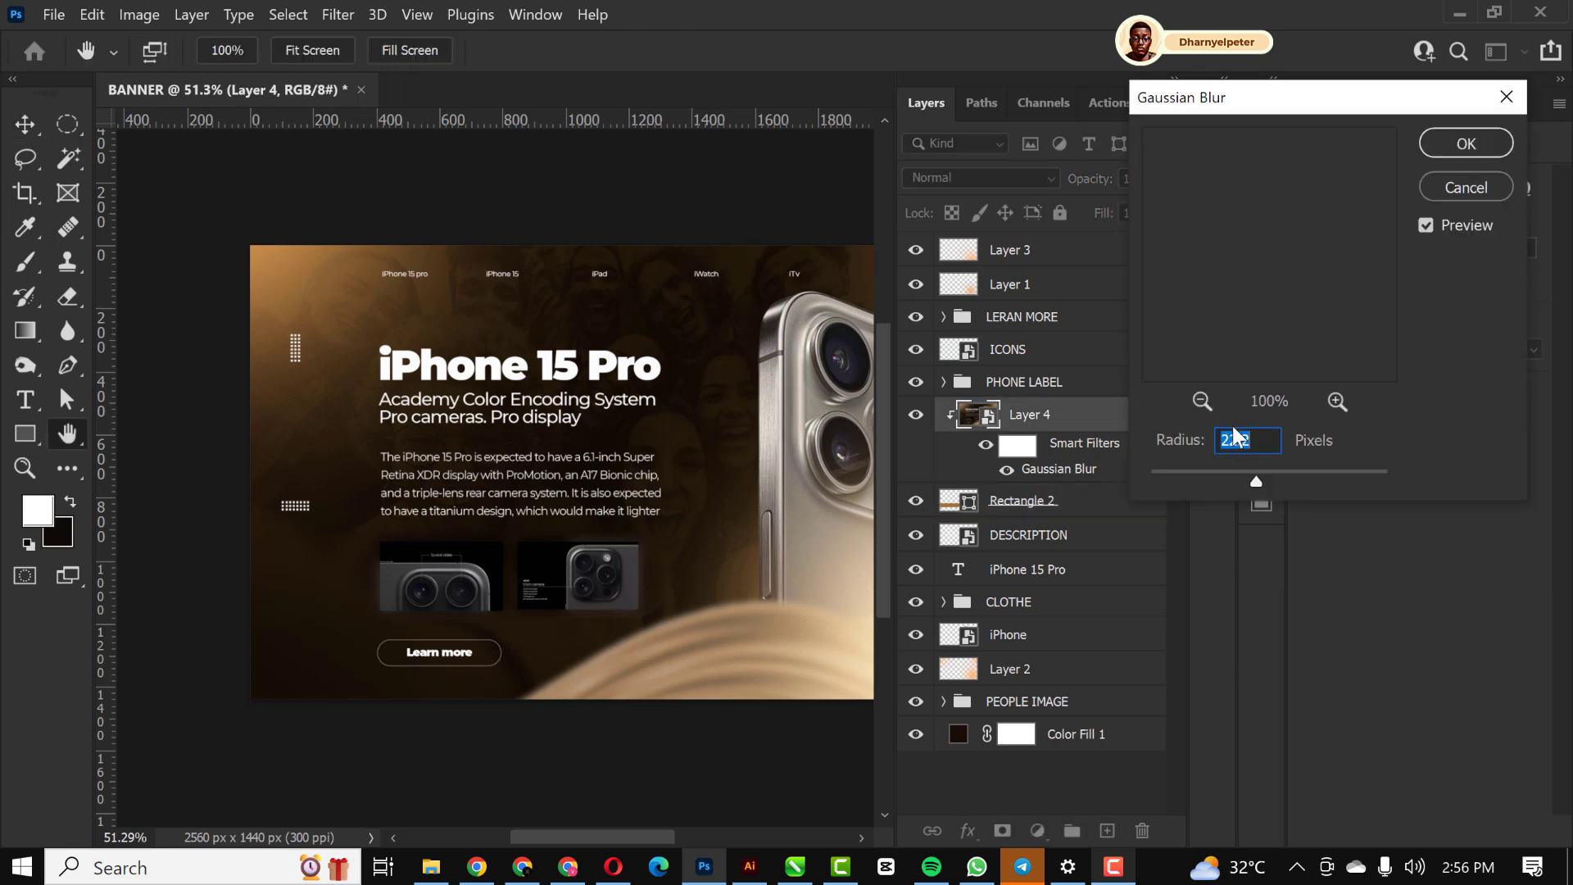
left_click_drag(1221, 479, 1221, 479)
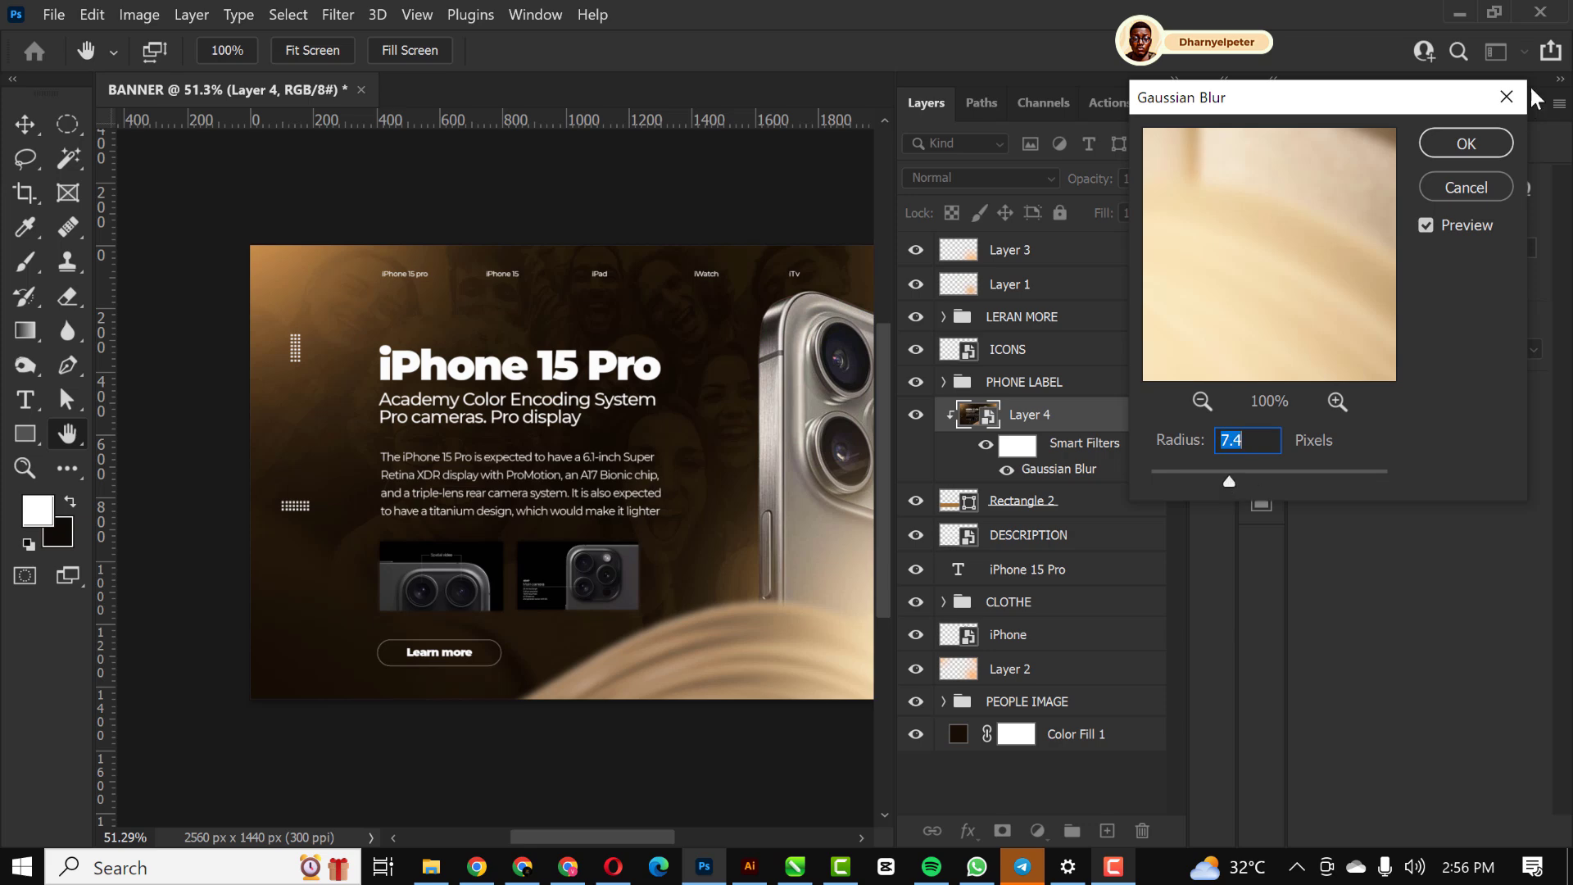
left_click(1466, 140)
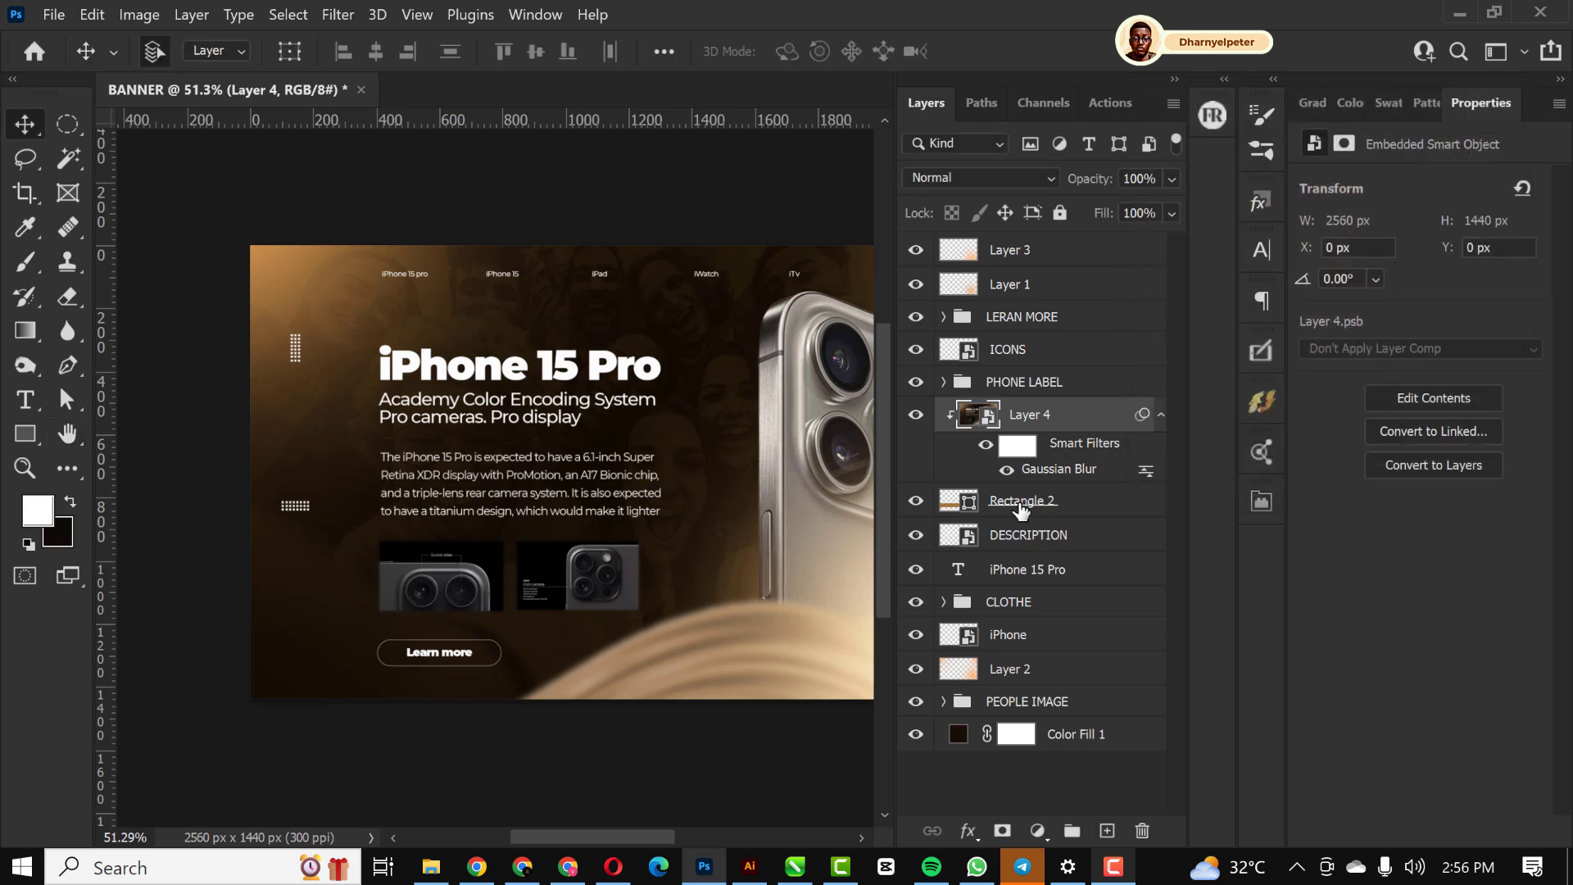
Set Rectangle 2's fill to light orange #ebad66 and compare the panel with Layer 4 hidden and shown
left_click(1018, 508)
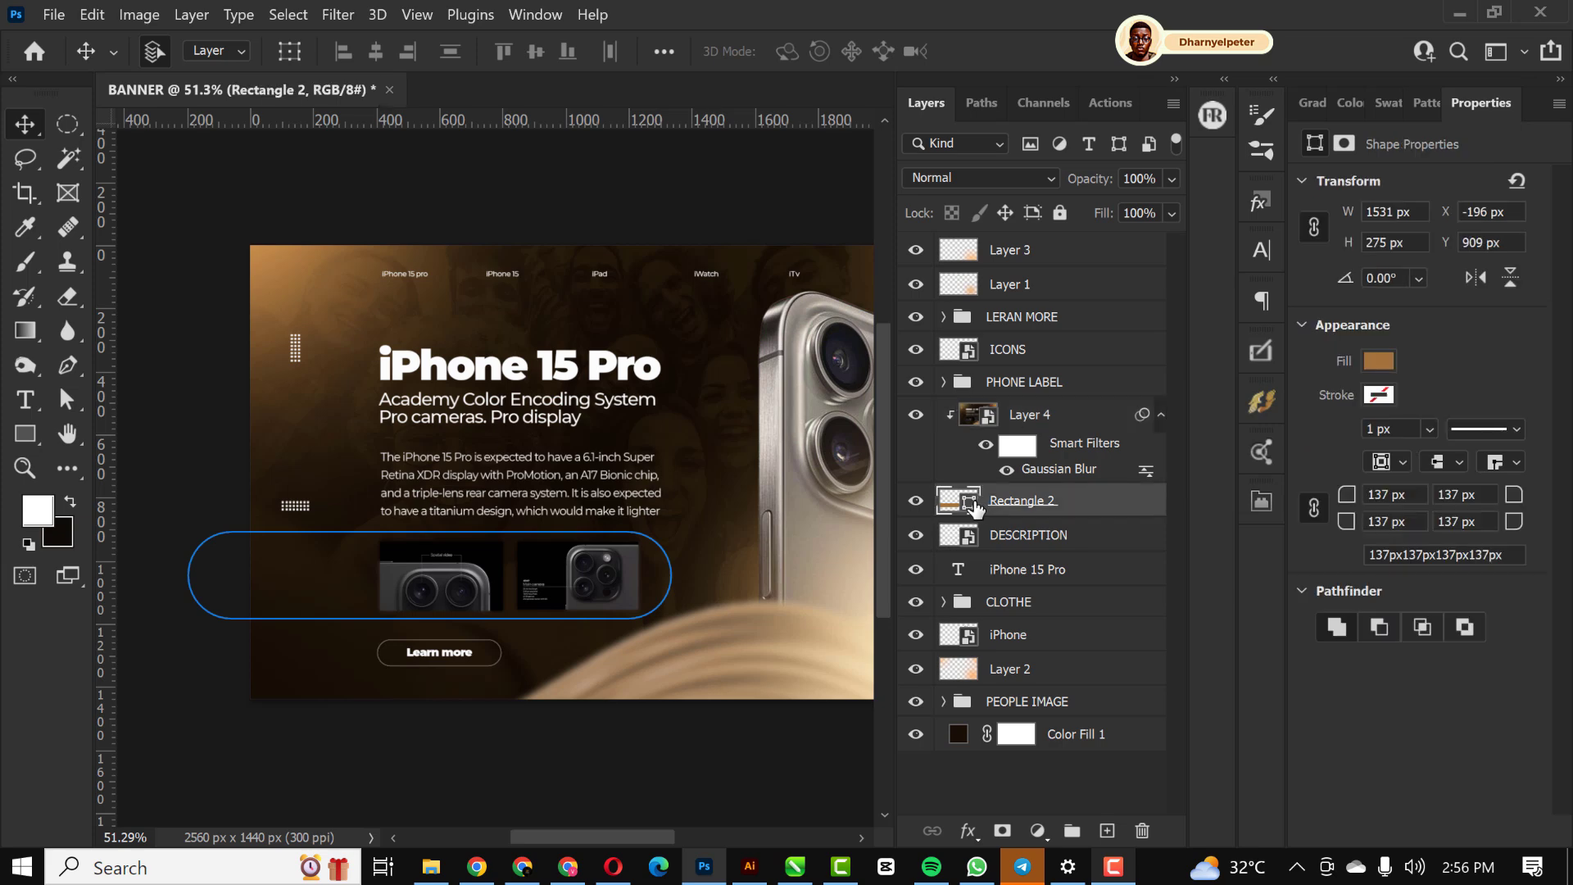
double_click(969, 501)
left_click(1099, 201)
left_click_drag(1099, 201, 1096, 181)
left_click(1425, 146)
left_click(919, 417)
left_click(919, 417)
Add a black Multiply drop shadow to Rectangle 2 at 76% opacity
double_click(1105, 508)
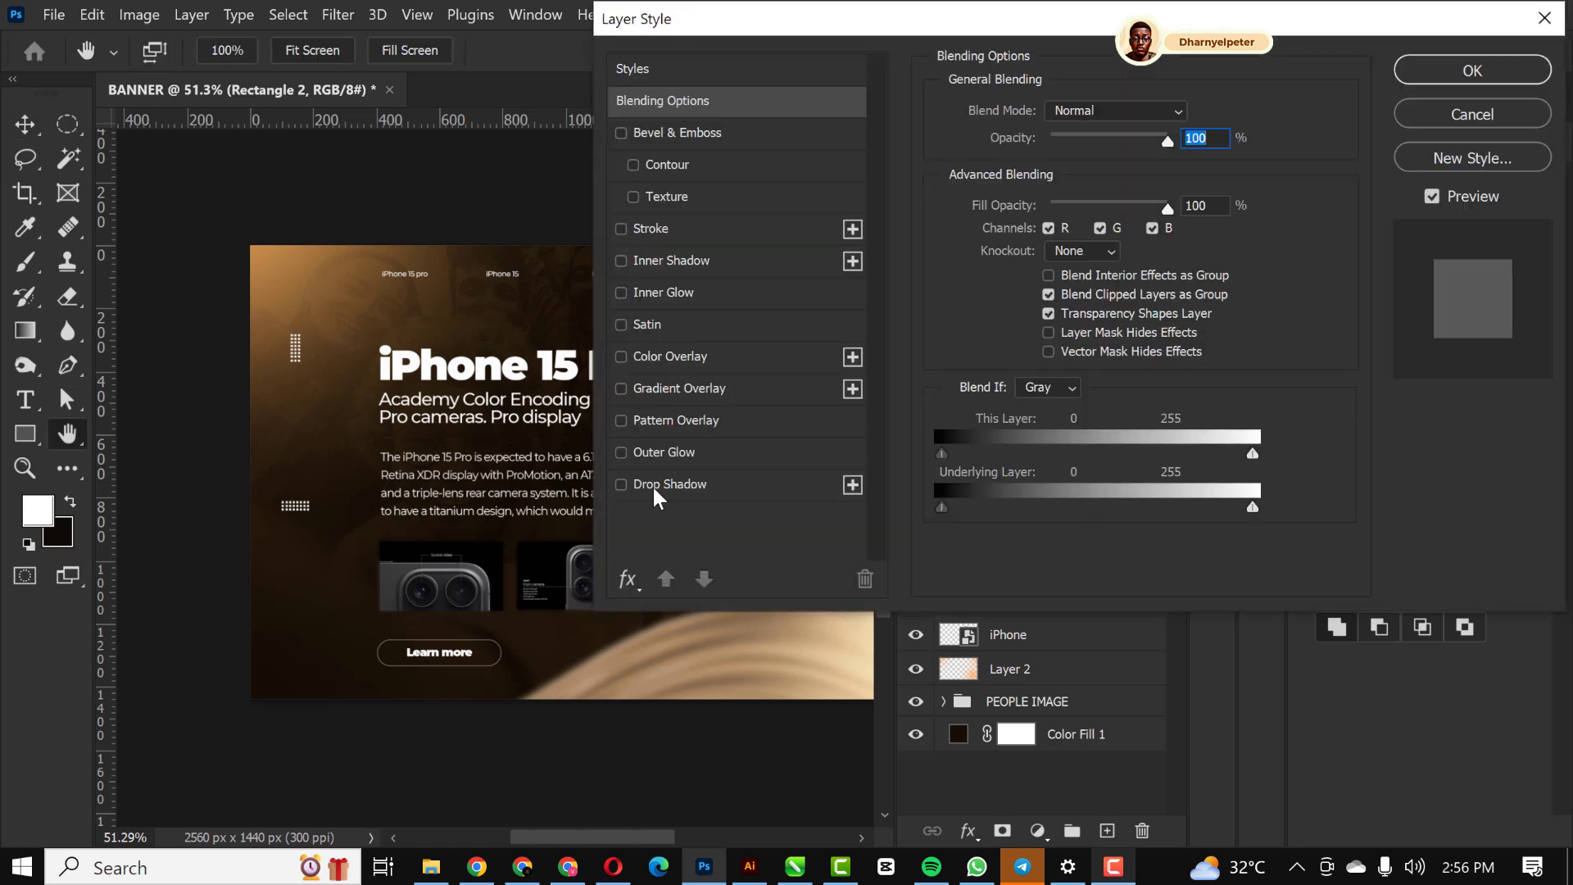
left_click(652, 485)
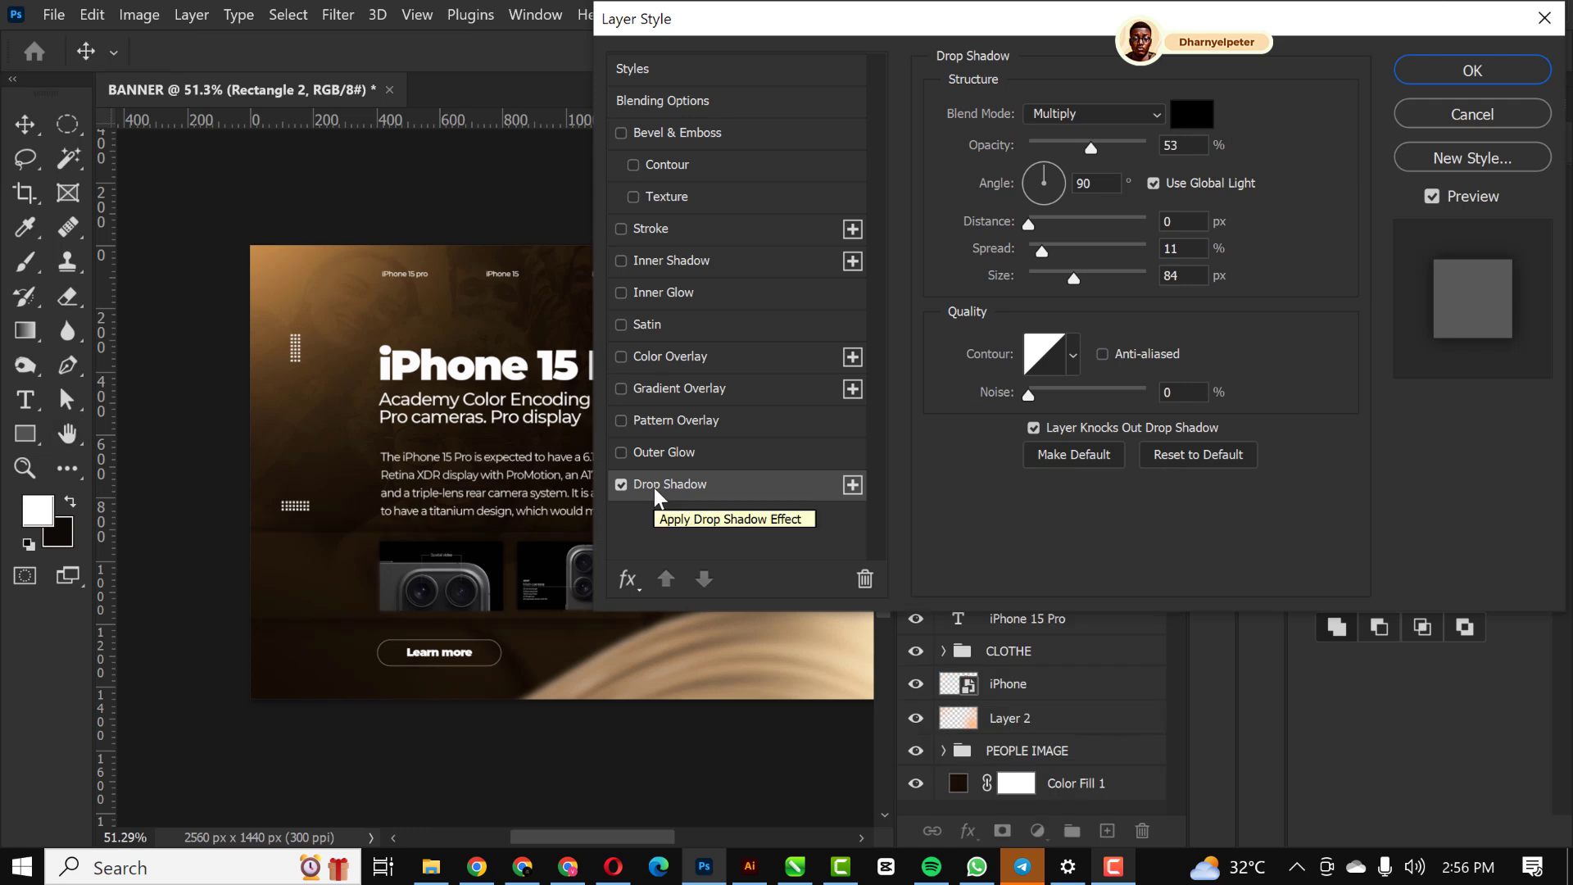
left_click_drag(1092, 150, 1116, 150)
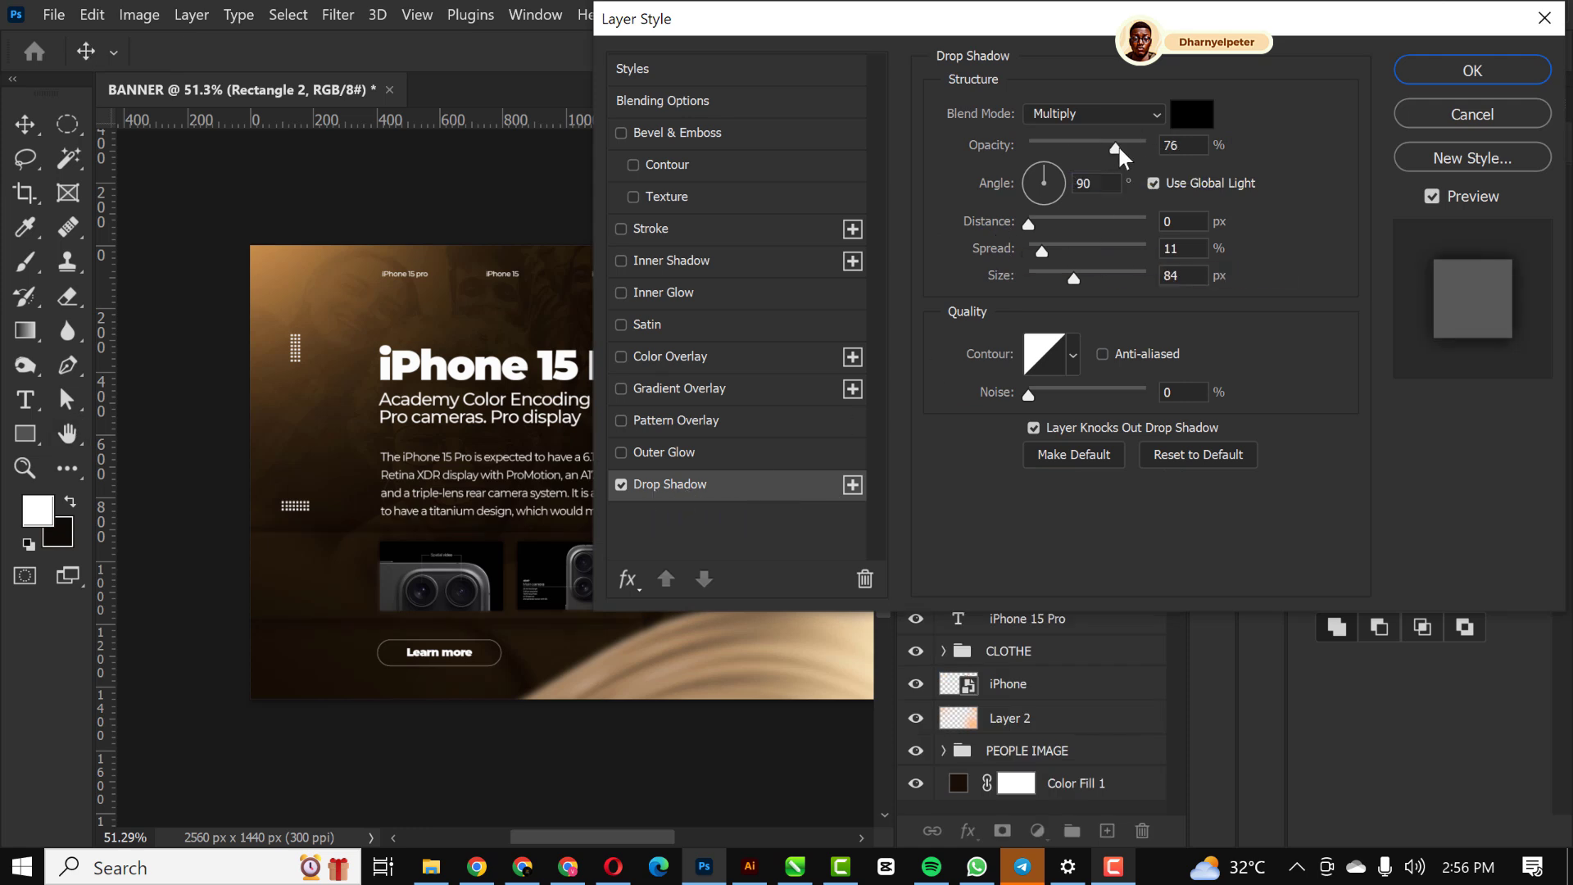
left_click(1473, 71)
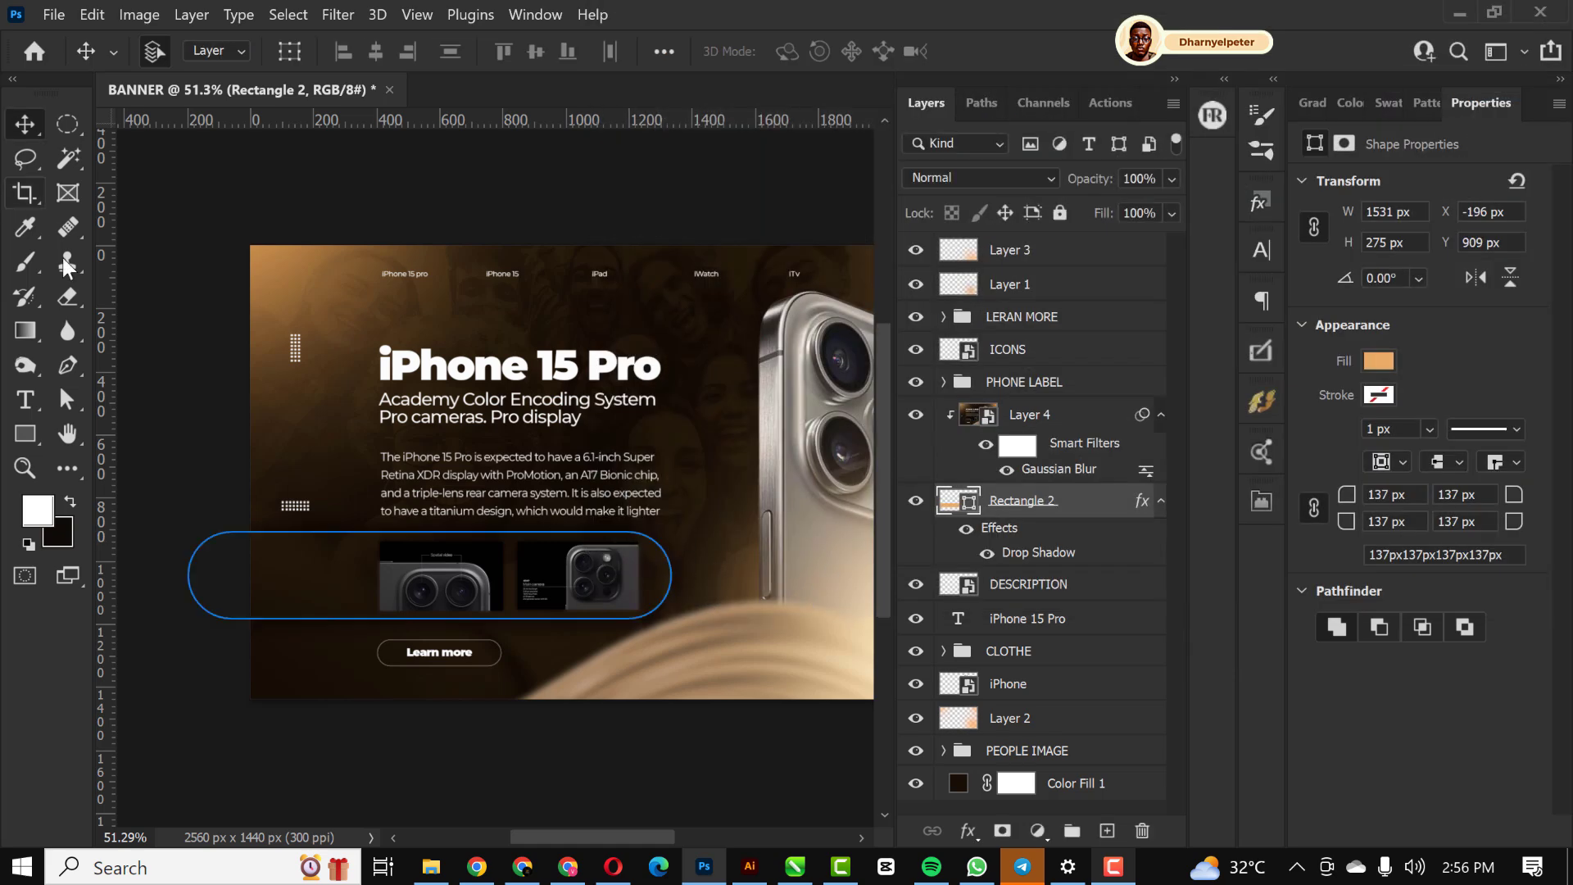
Examine the blurred panel behind the thumbnails up close, check its fill colour, and view the whole banner
left_click(194, 293)
scroll(320, 442, "up", 6)
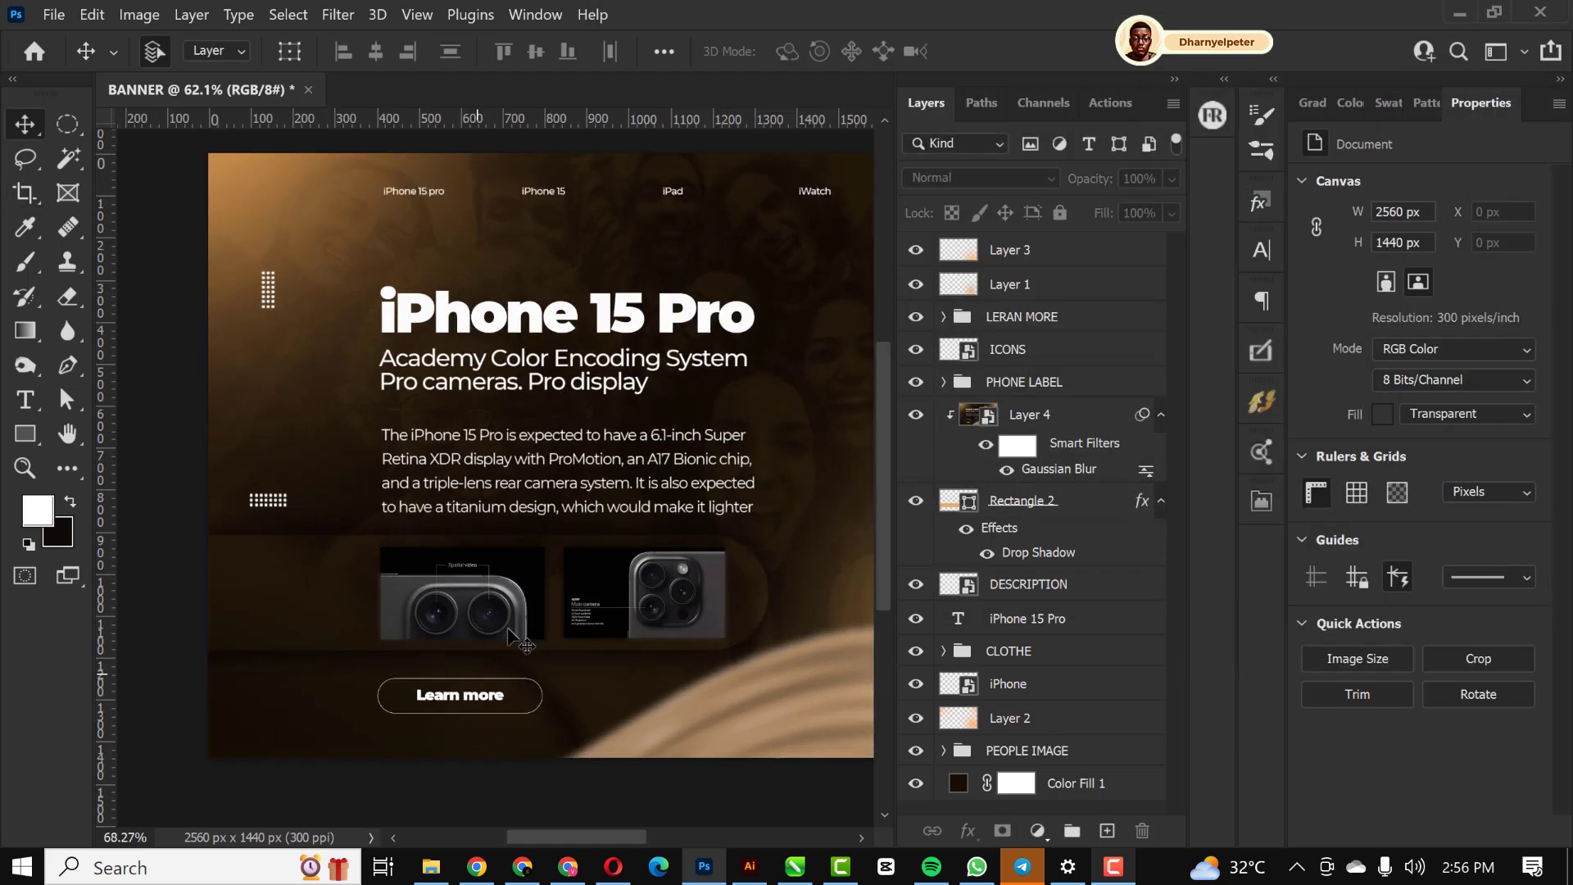
scroll(516, 622, "down", 6)
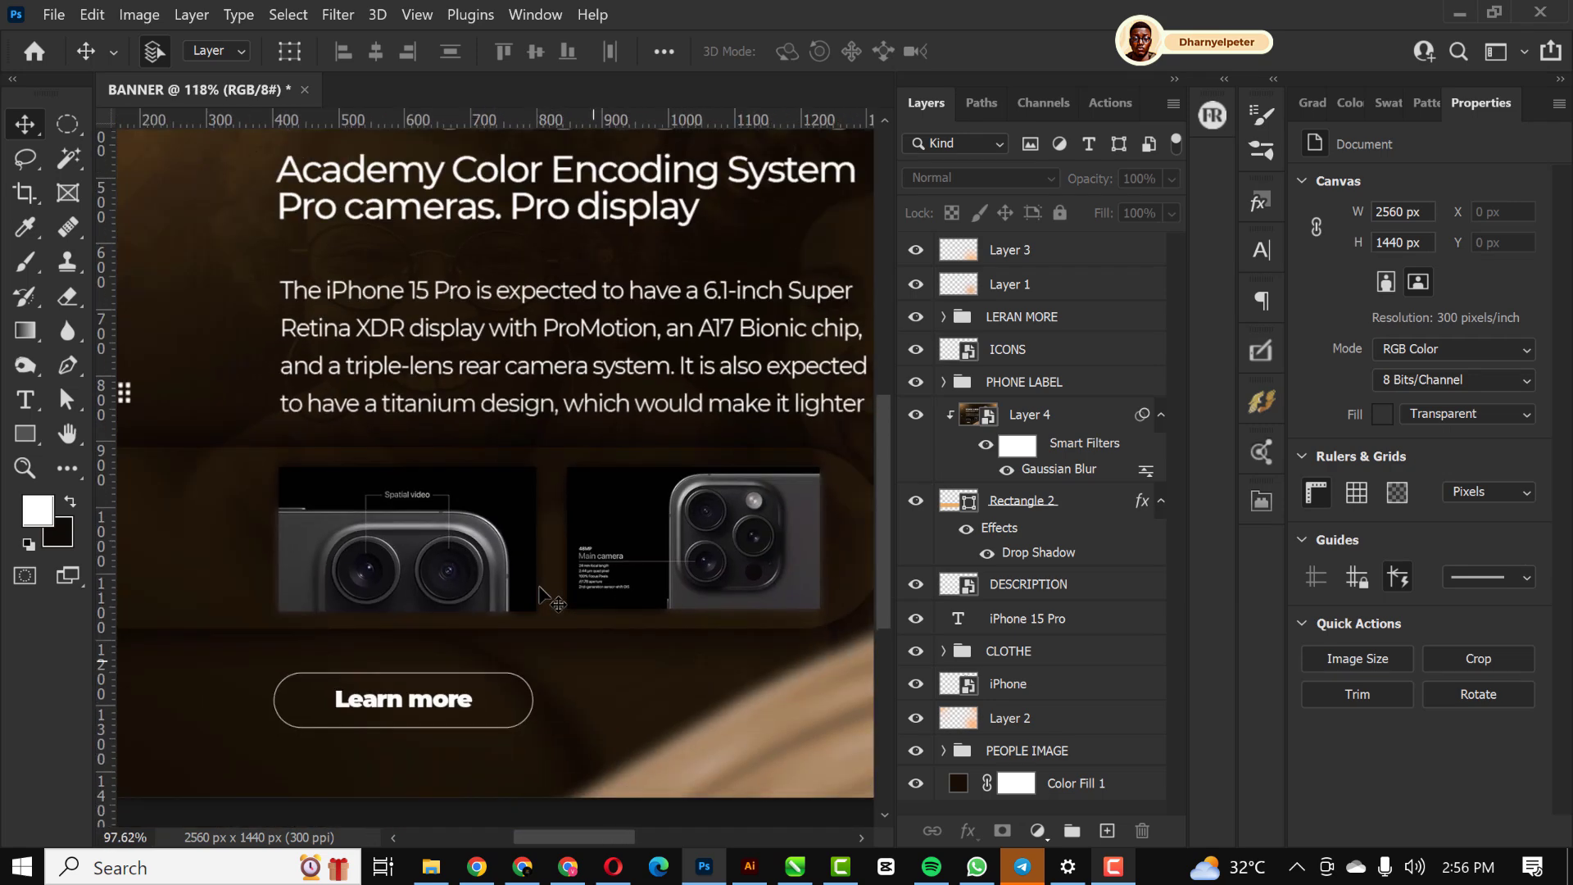
left_click(1040, 493)
double_click(1044, 491)
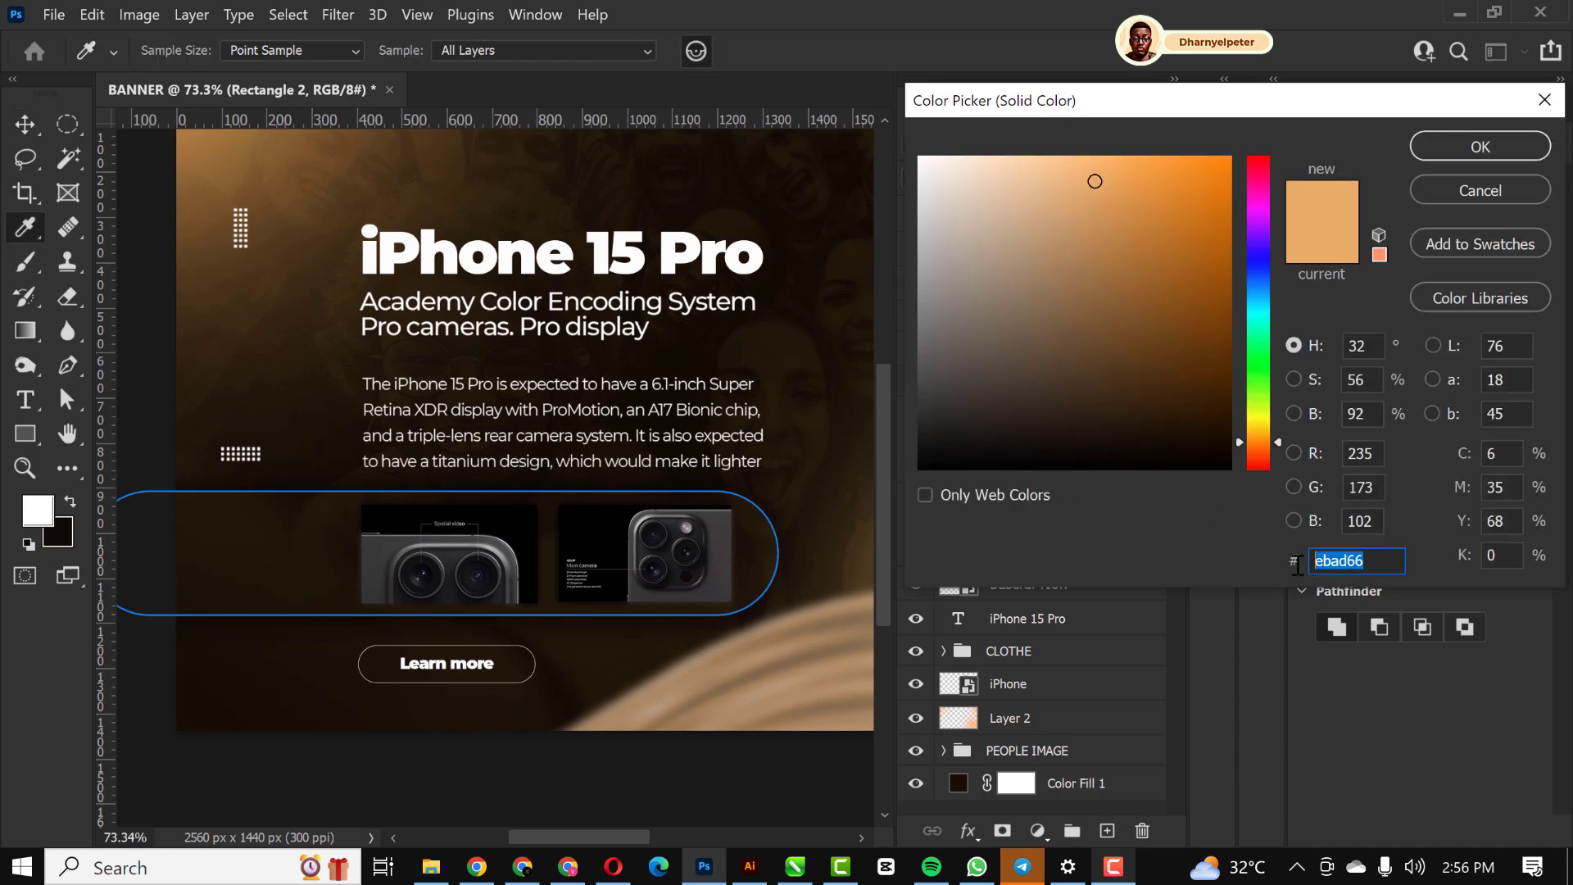
left_click(1485, 189)
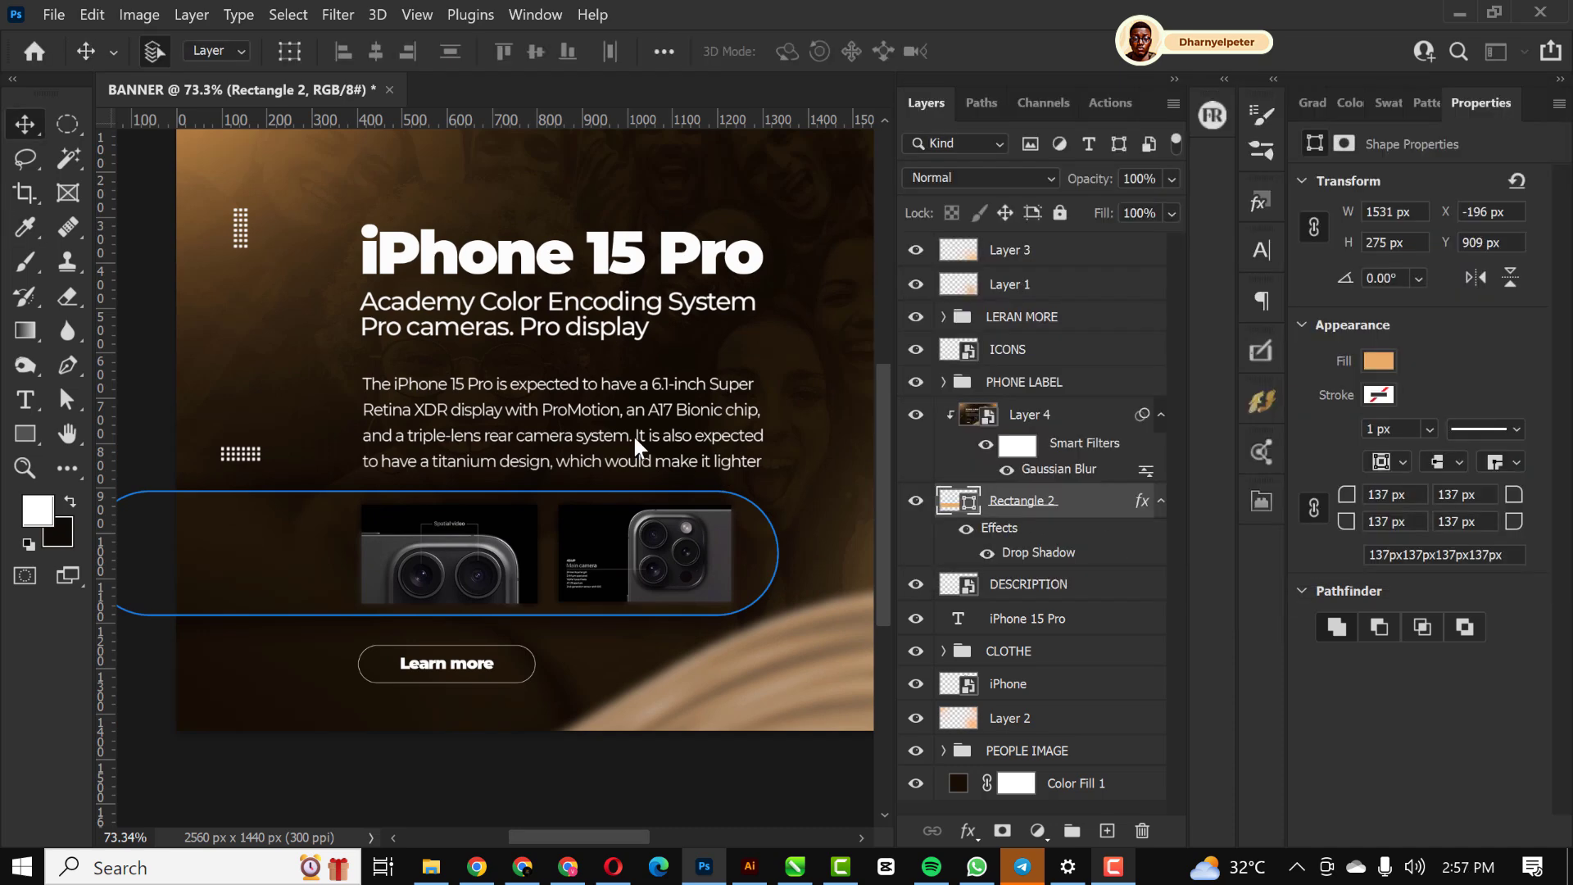
scroll(632, 438, "down", 2)
scroll(630, 449, "down", 1)
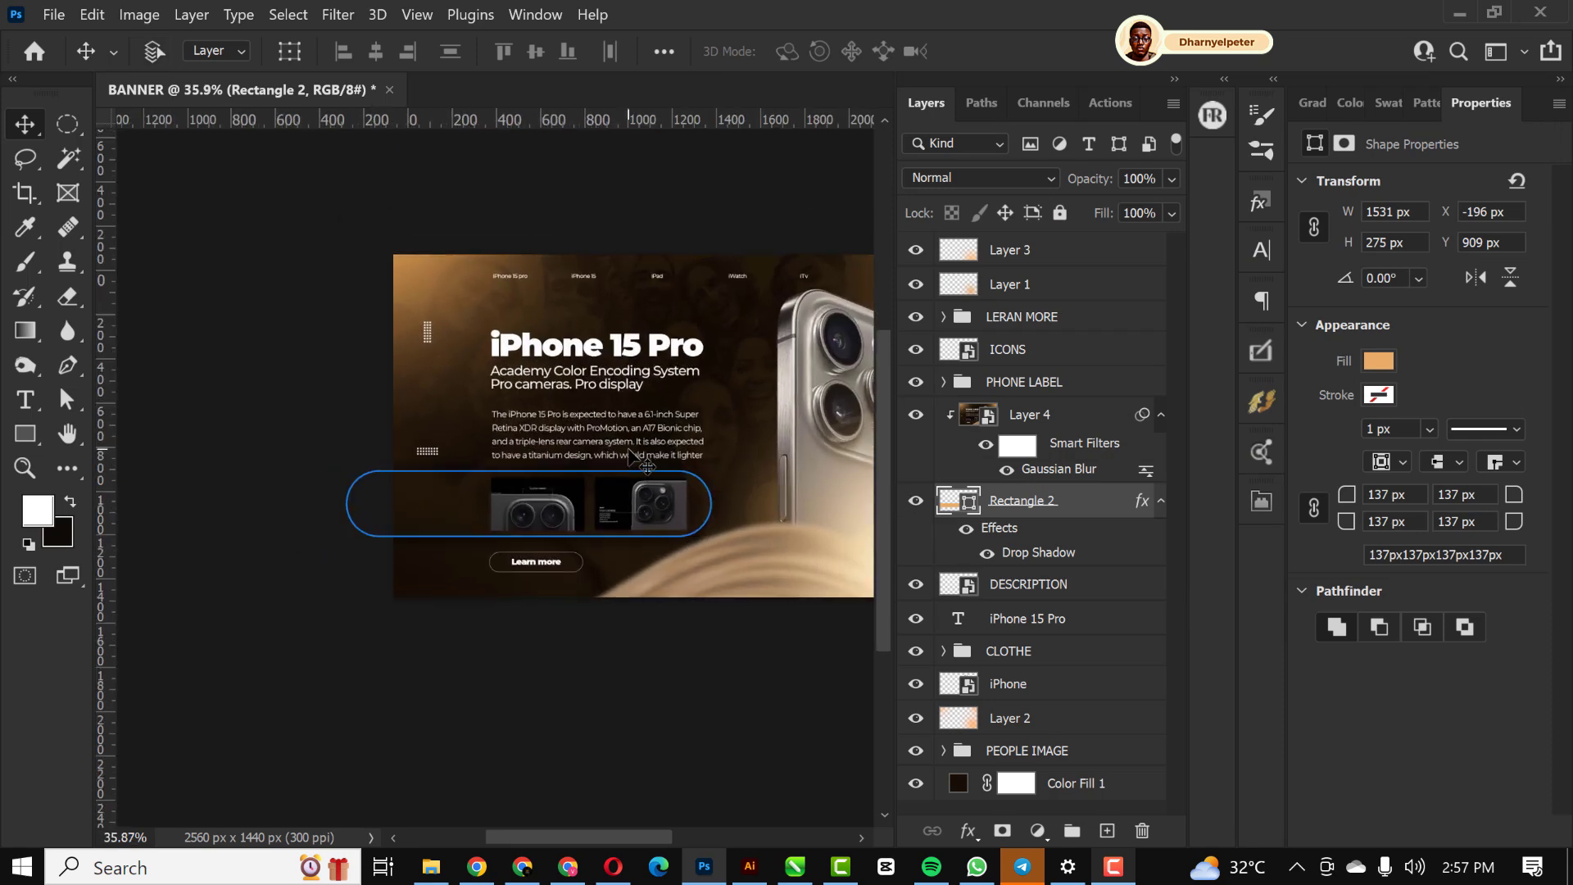
left_click(732, 187)
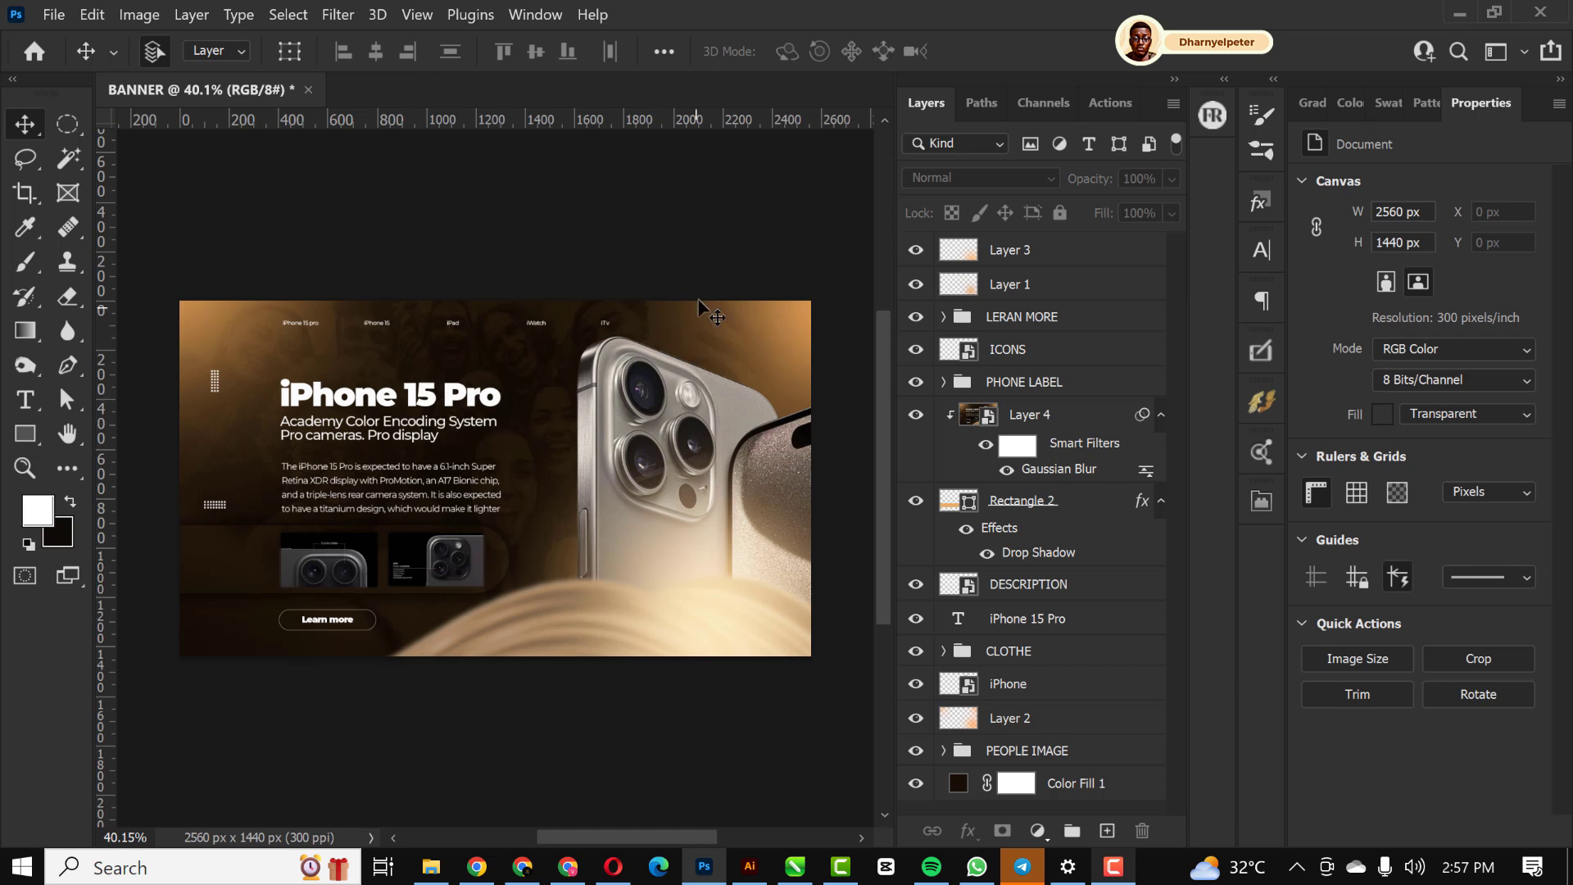
Add a Color Balance adjustment layer above Layer 3 with midtones at Cyan–Red +15 and Yellow–Blue -16
left_click(1083, 257)
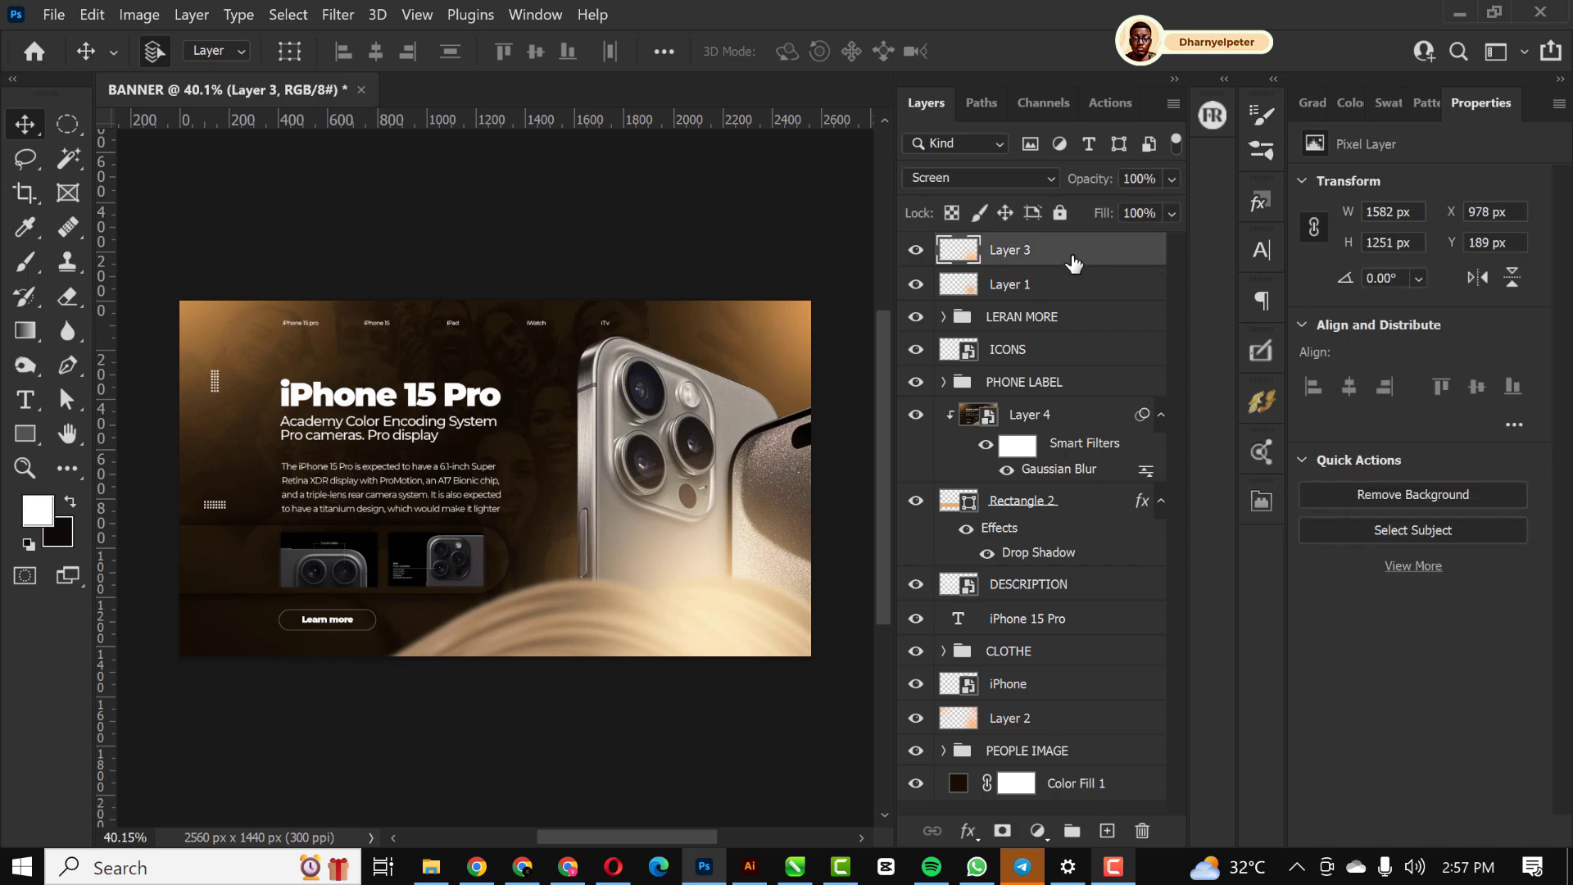
left_click(1039, 831)
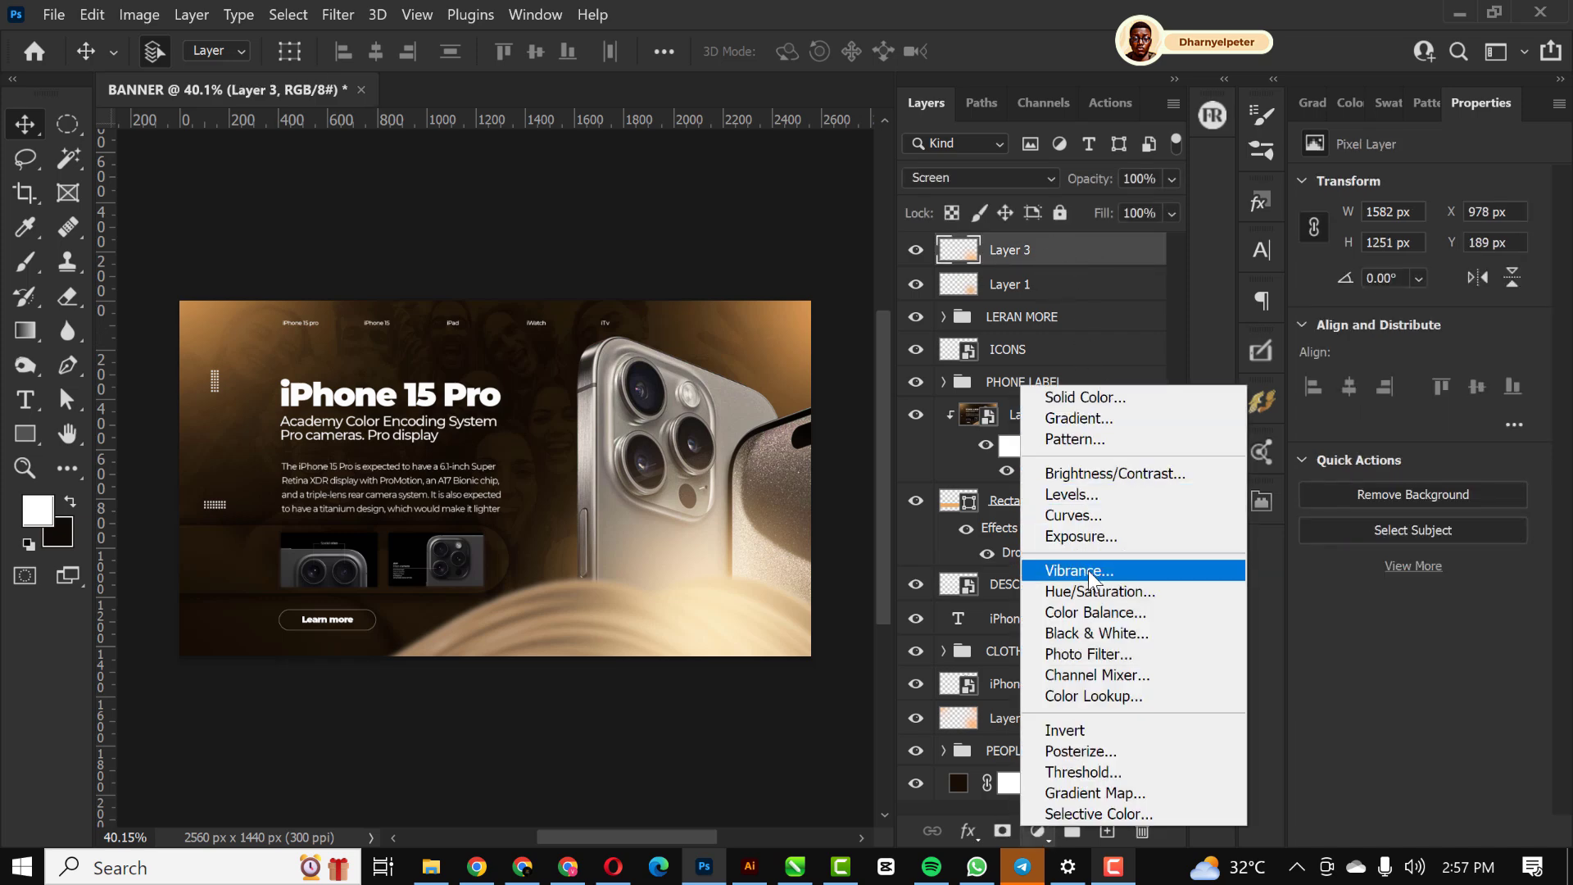
left_click(1092, 614)
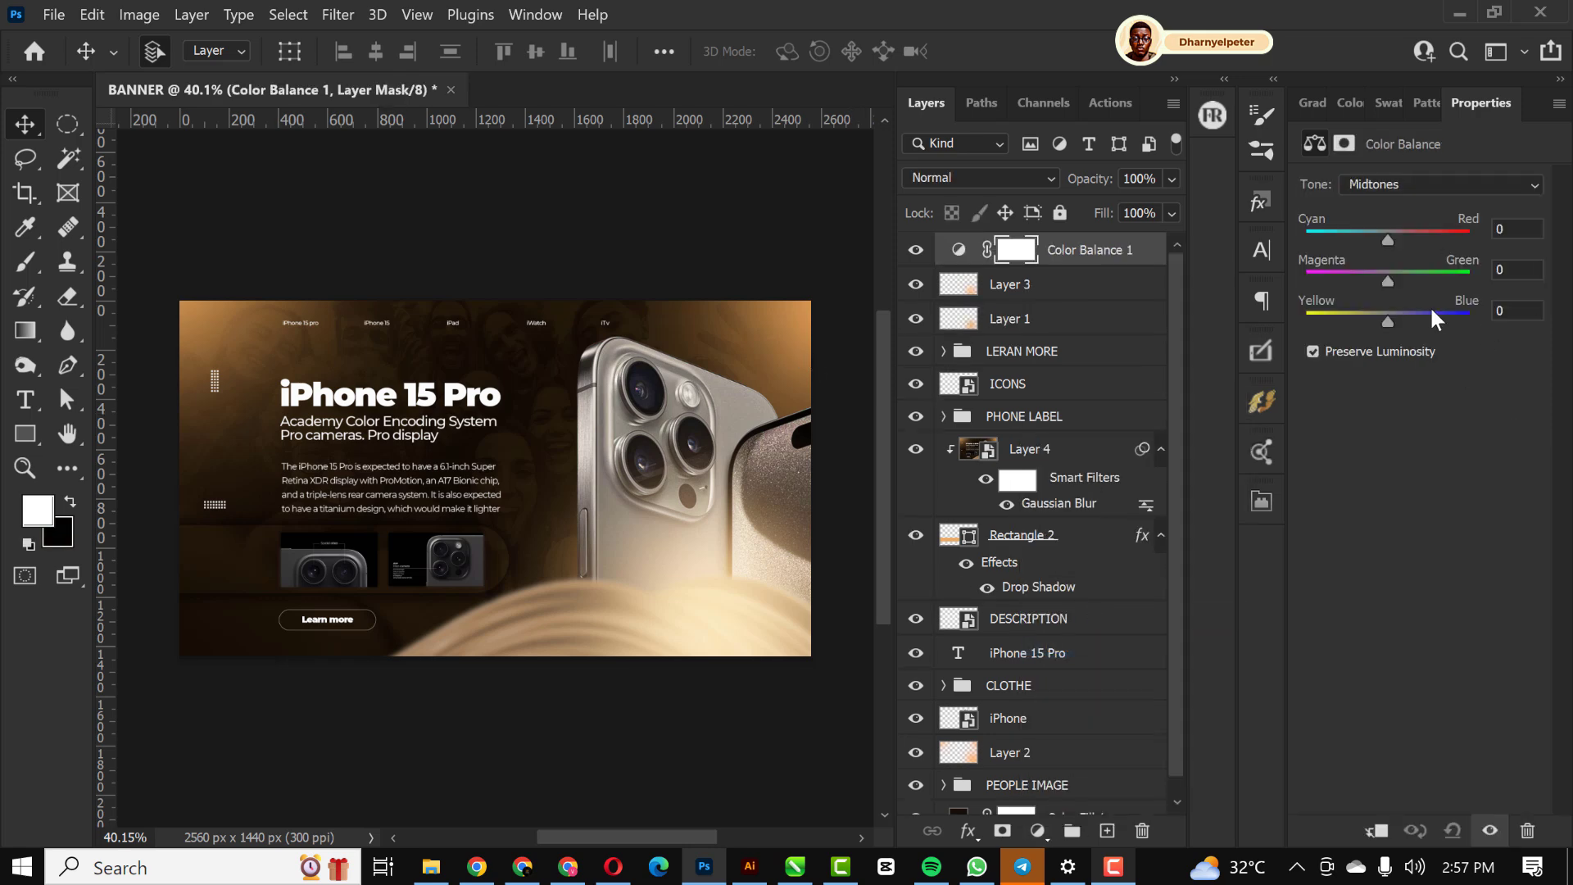
left_click(1463, 185)
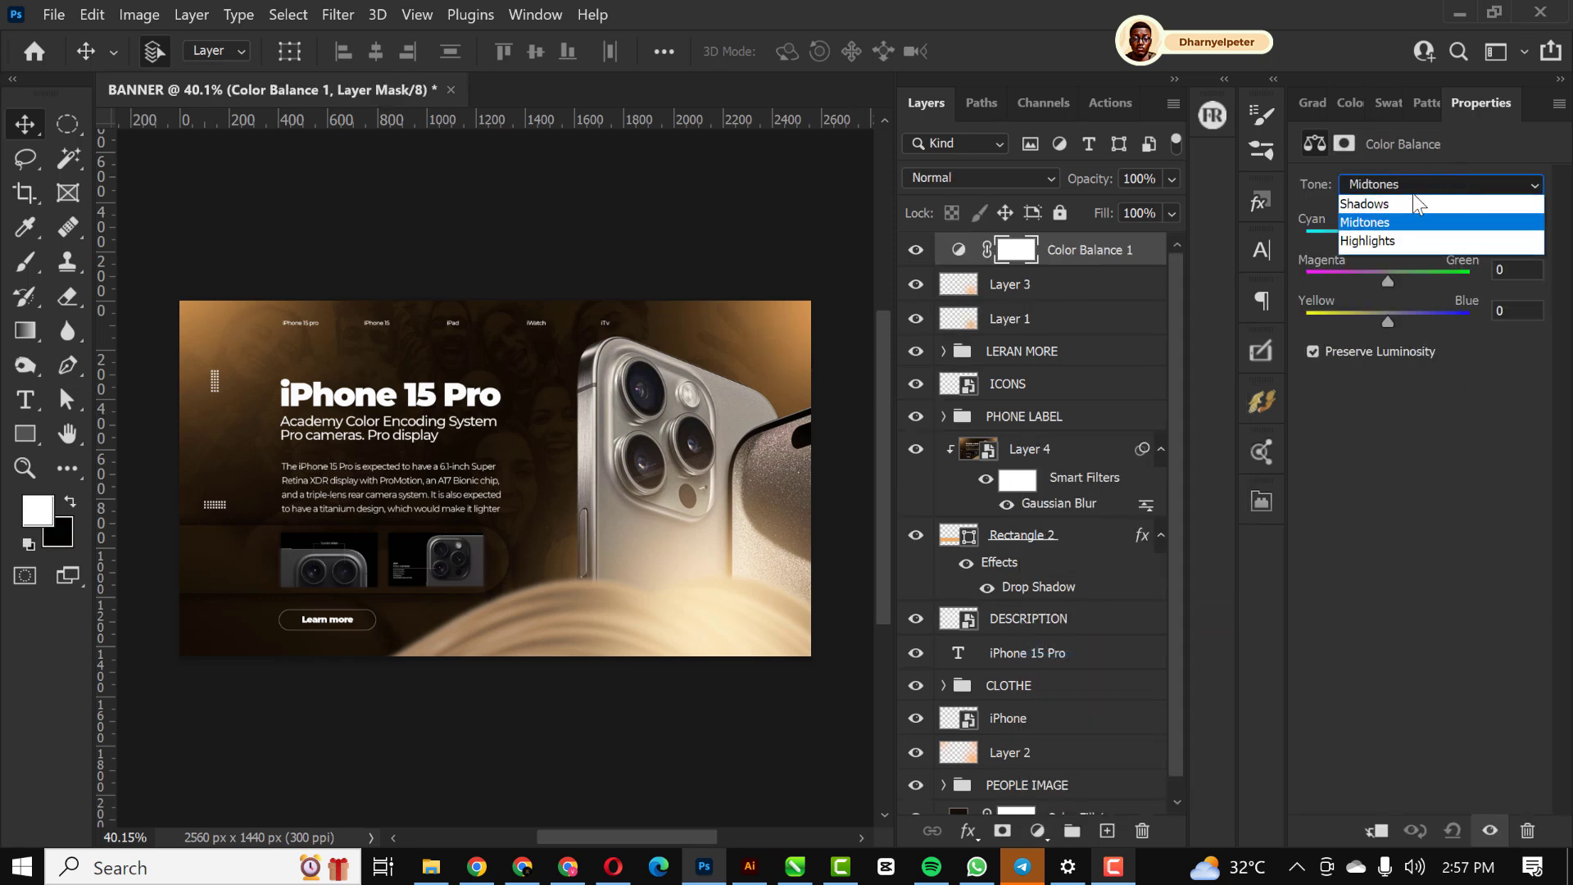
left_click(1514, 158)
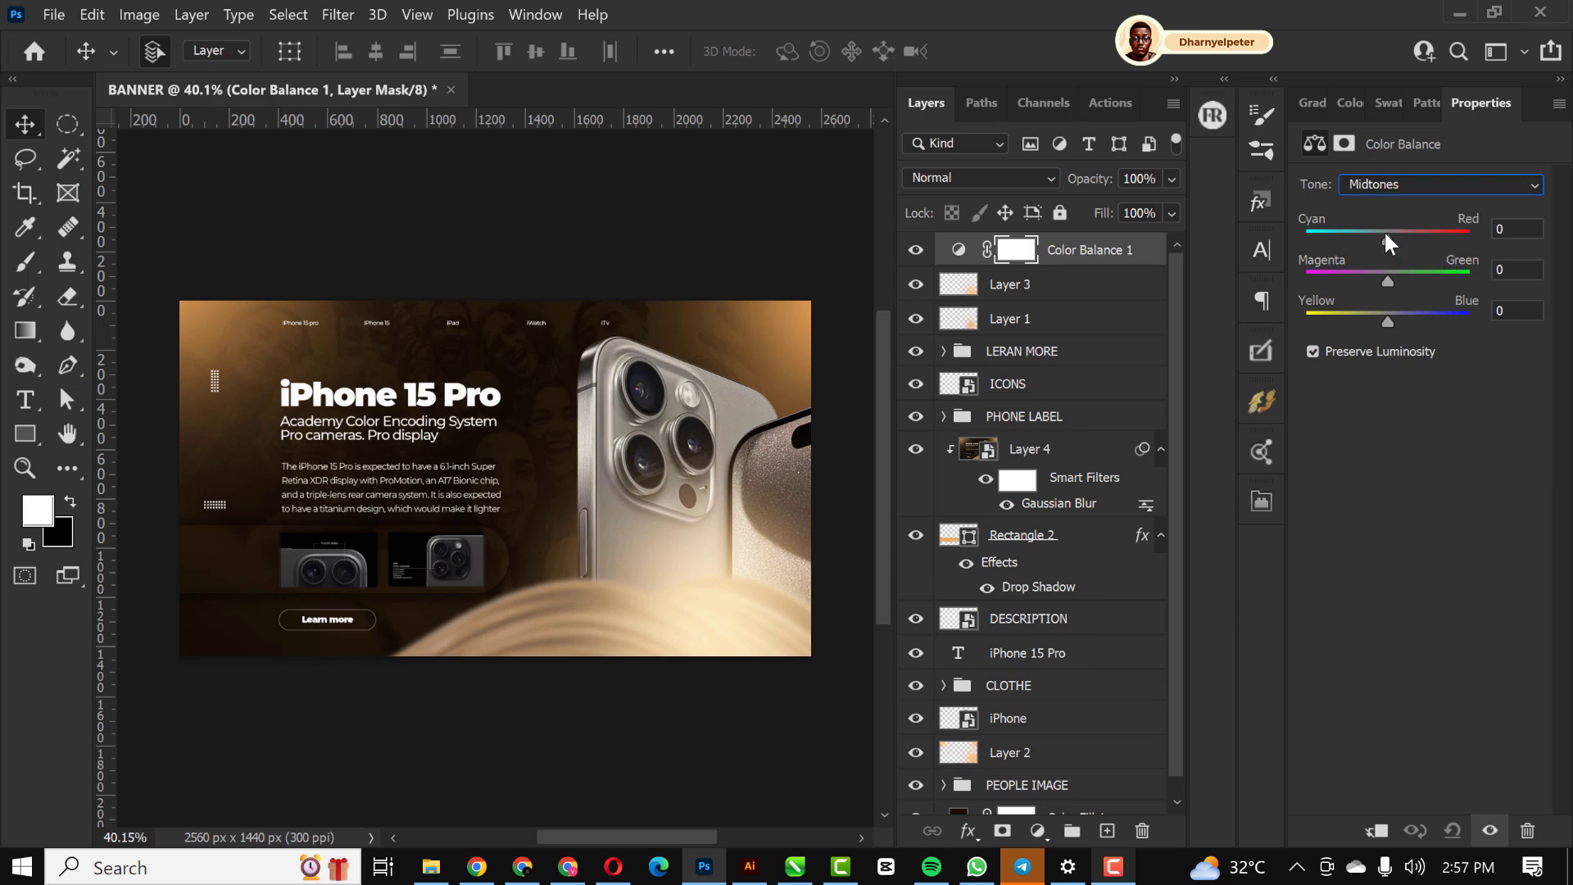
left_click_drag(1388, 238, 1393, 234)
left_click_drag(1388, 313, 1373, 317)
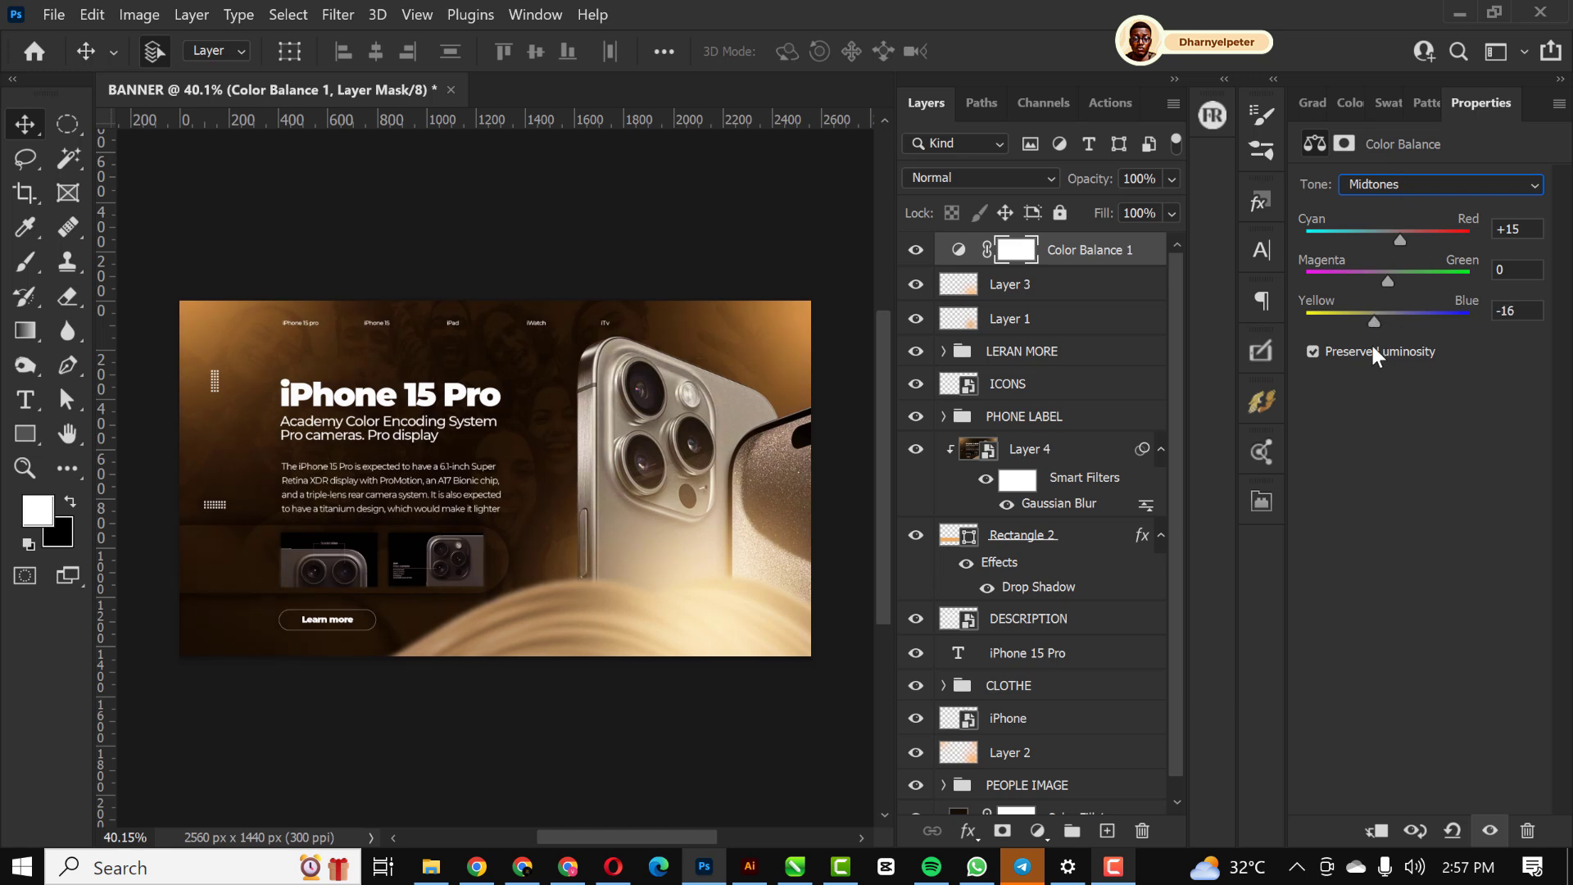
Set the Color Balance shadows to Cyan–Red +7 and Yellow–Blue -15
left_click(1462, 183)
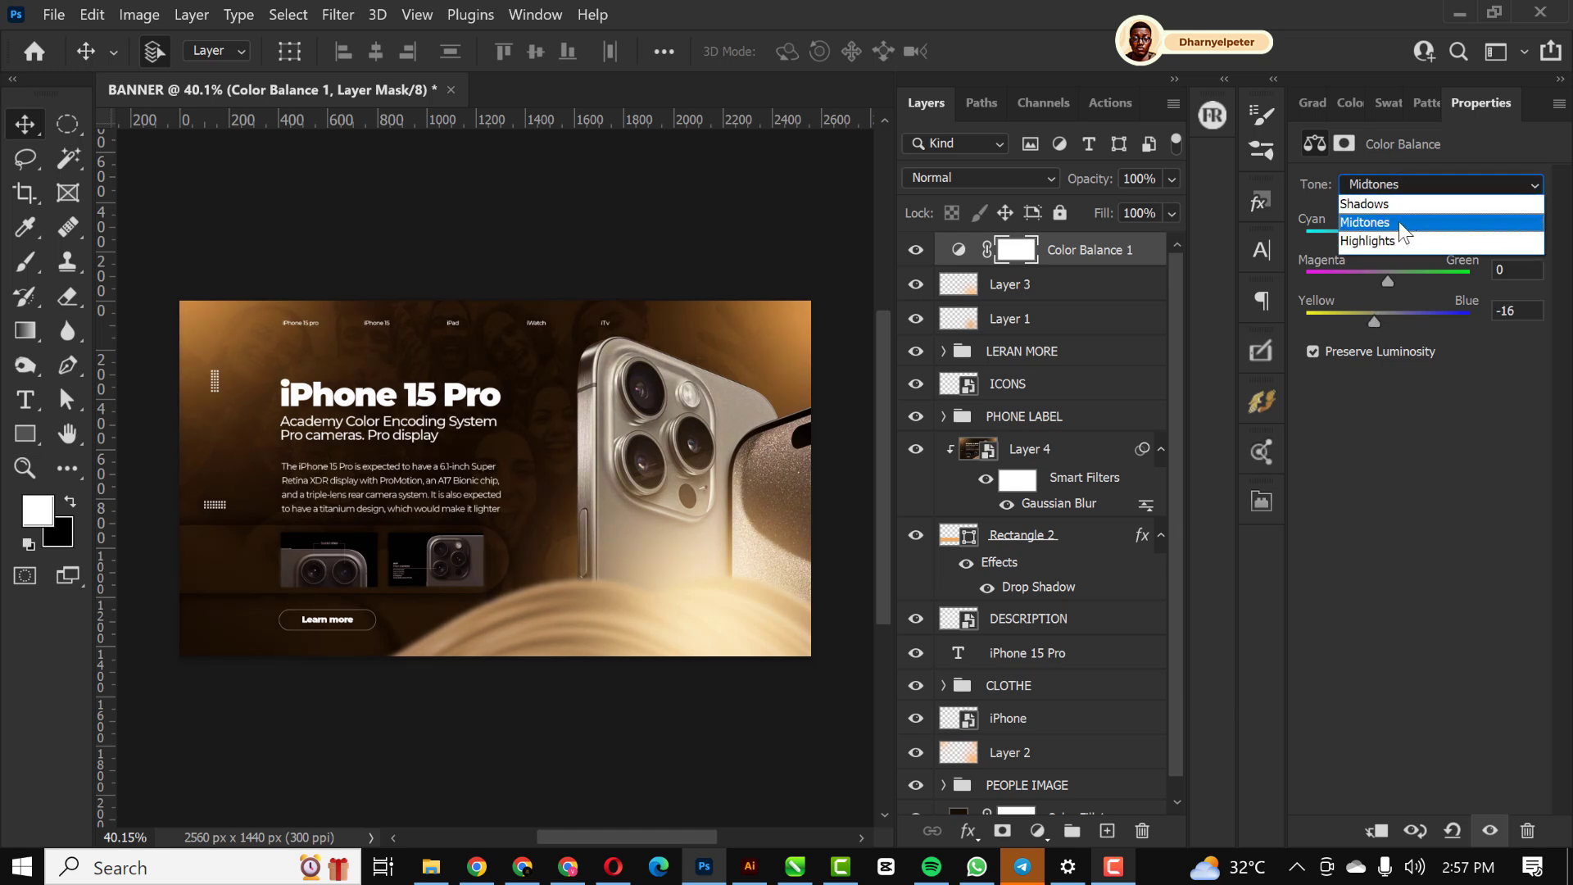
left_click(1365, 205)
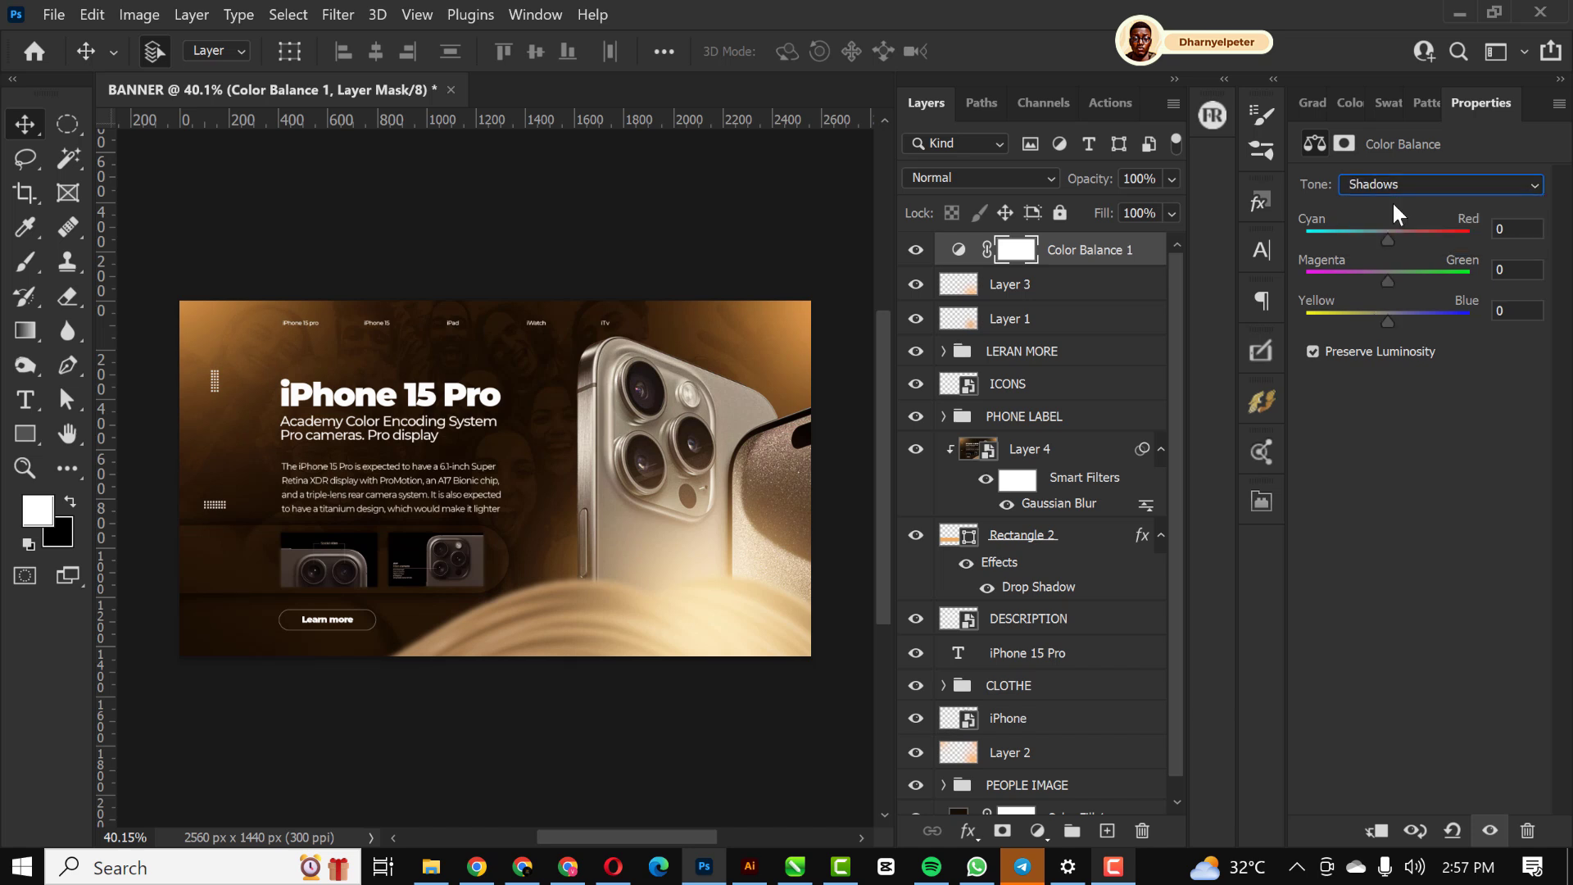
left_click(1389, 238)
left_click_drag(1388, 318, 1375, 321)
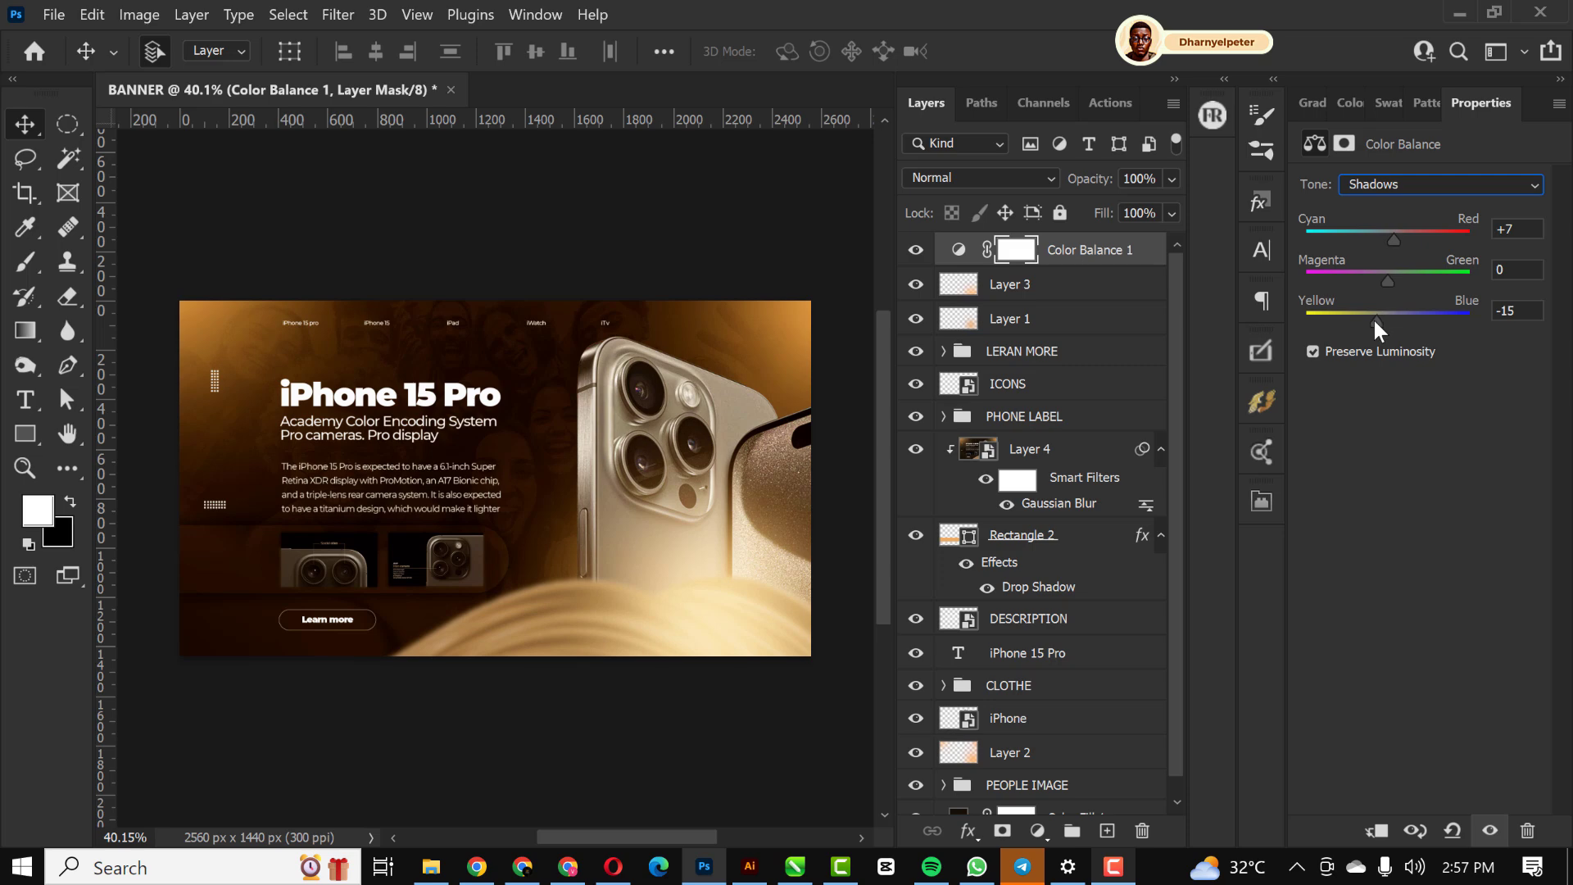
Set the Color Balance highlights to Magenta–Green +12
left_click(1370, 197)
left_click(1394, 237)
left_click_drag(1385, 279, 1398, 277)
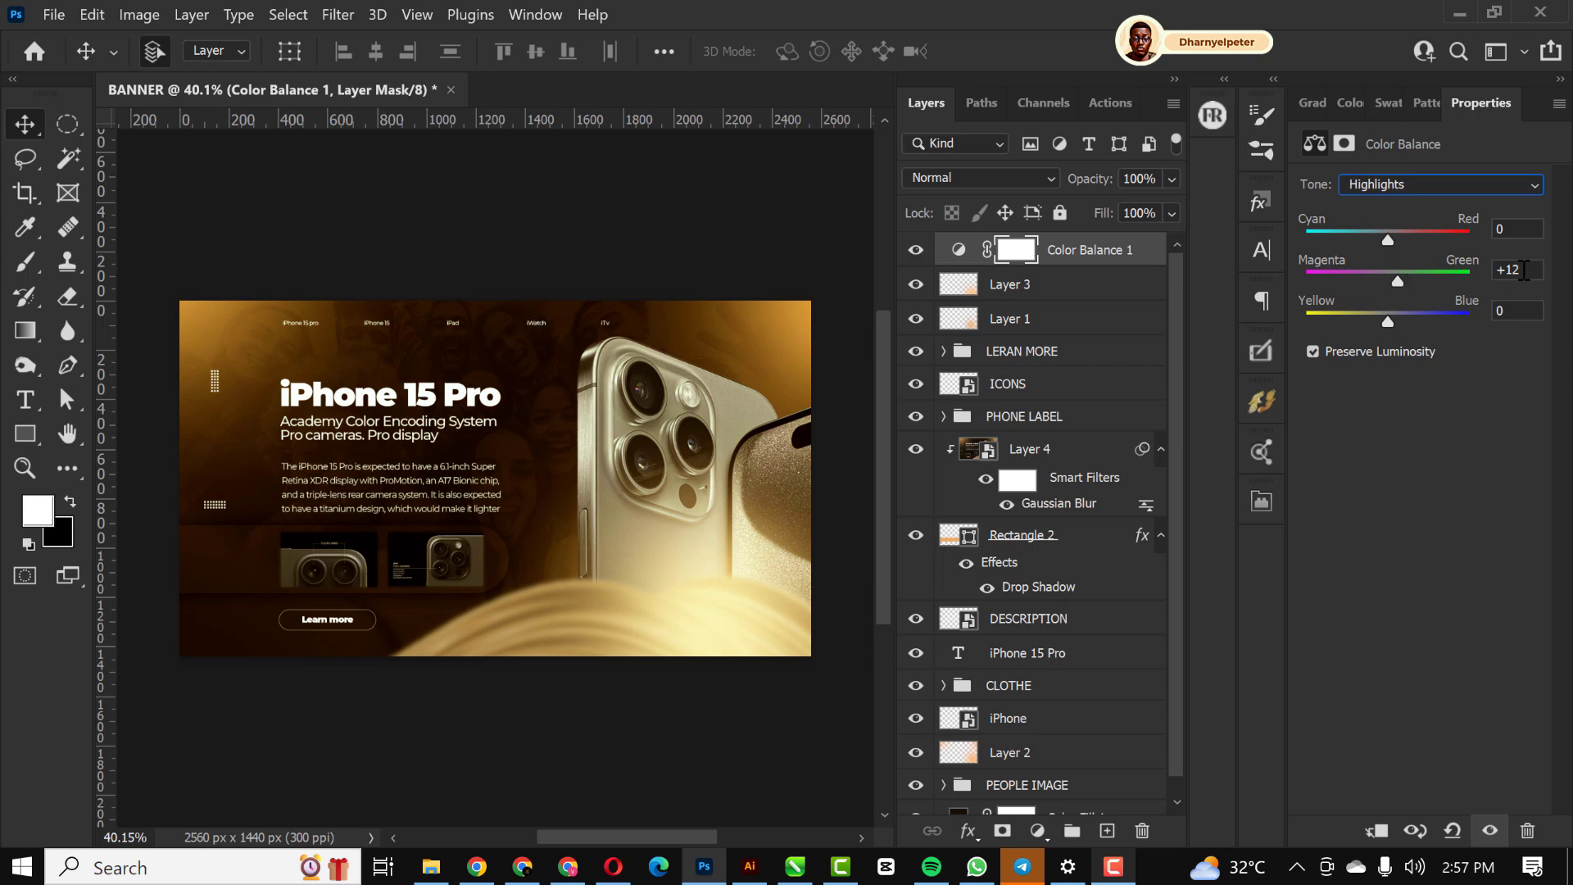
Set the Color Balance highlights to Magenta–Green +14, slightly readjust the shadows' Yellow–Blue value, and deselect the adjustment layer
key("BackSpace")
type("4")
left_click(1418, 185)
left_click(1405, 203)
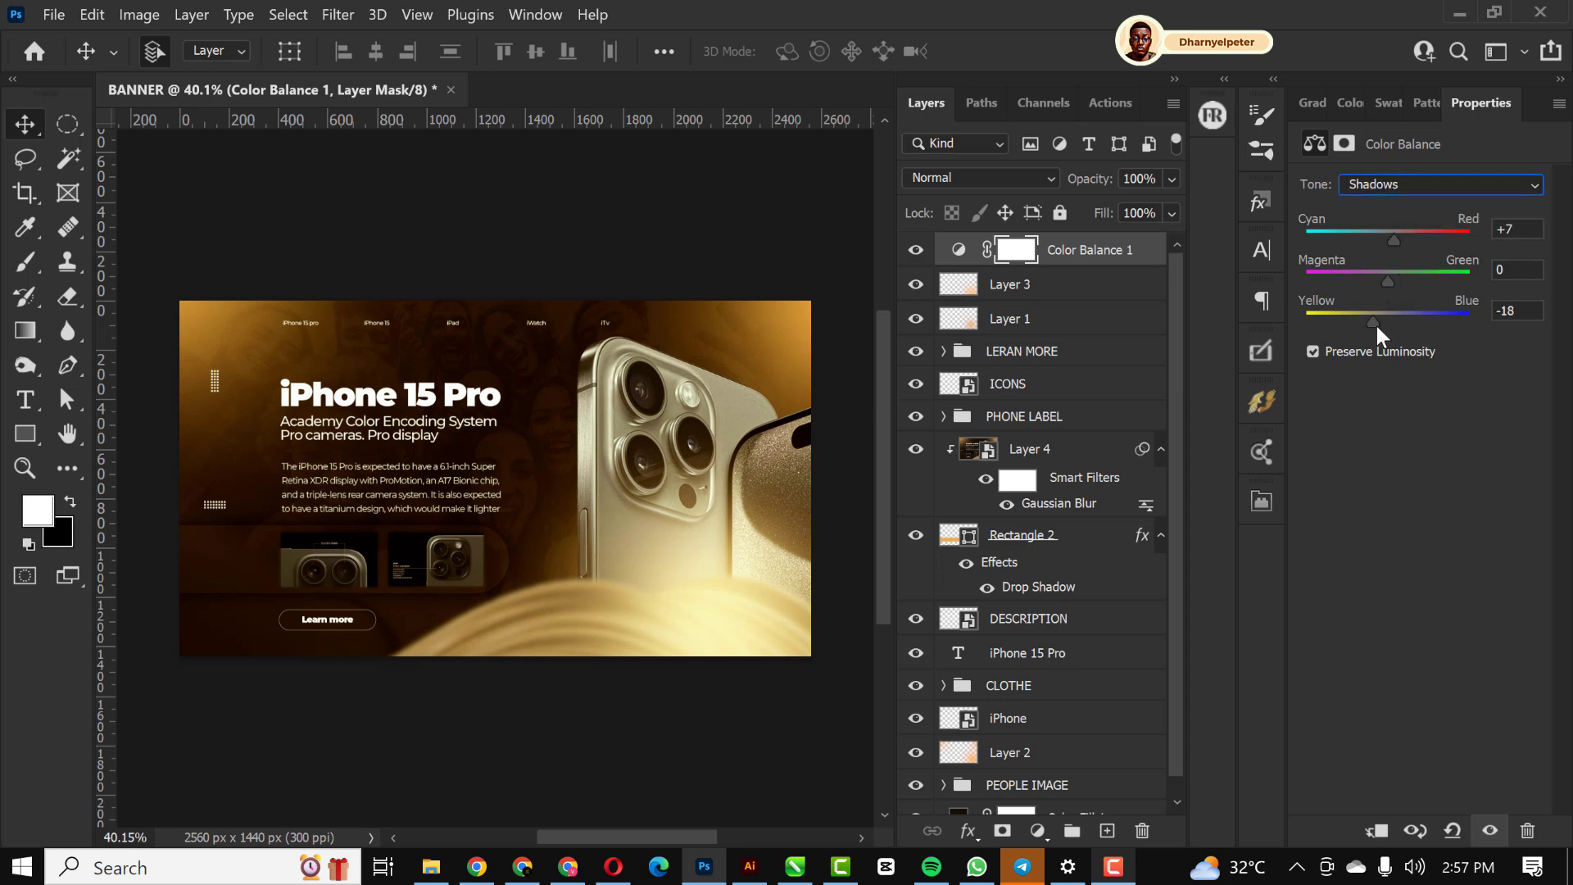
left_click_drag(1376, 321, 1380, 321)
left_click(668, 240)
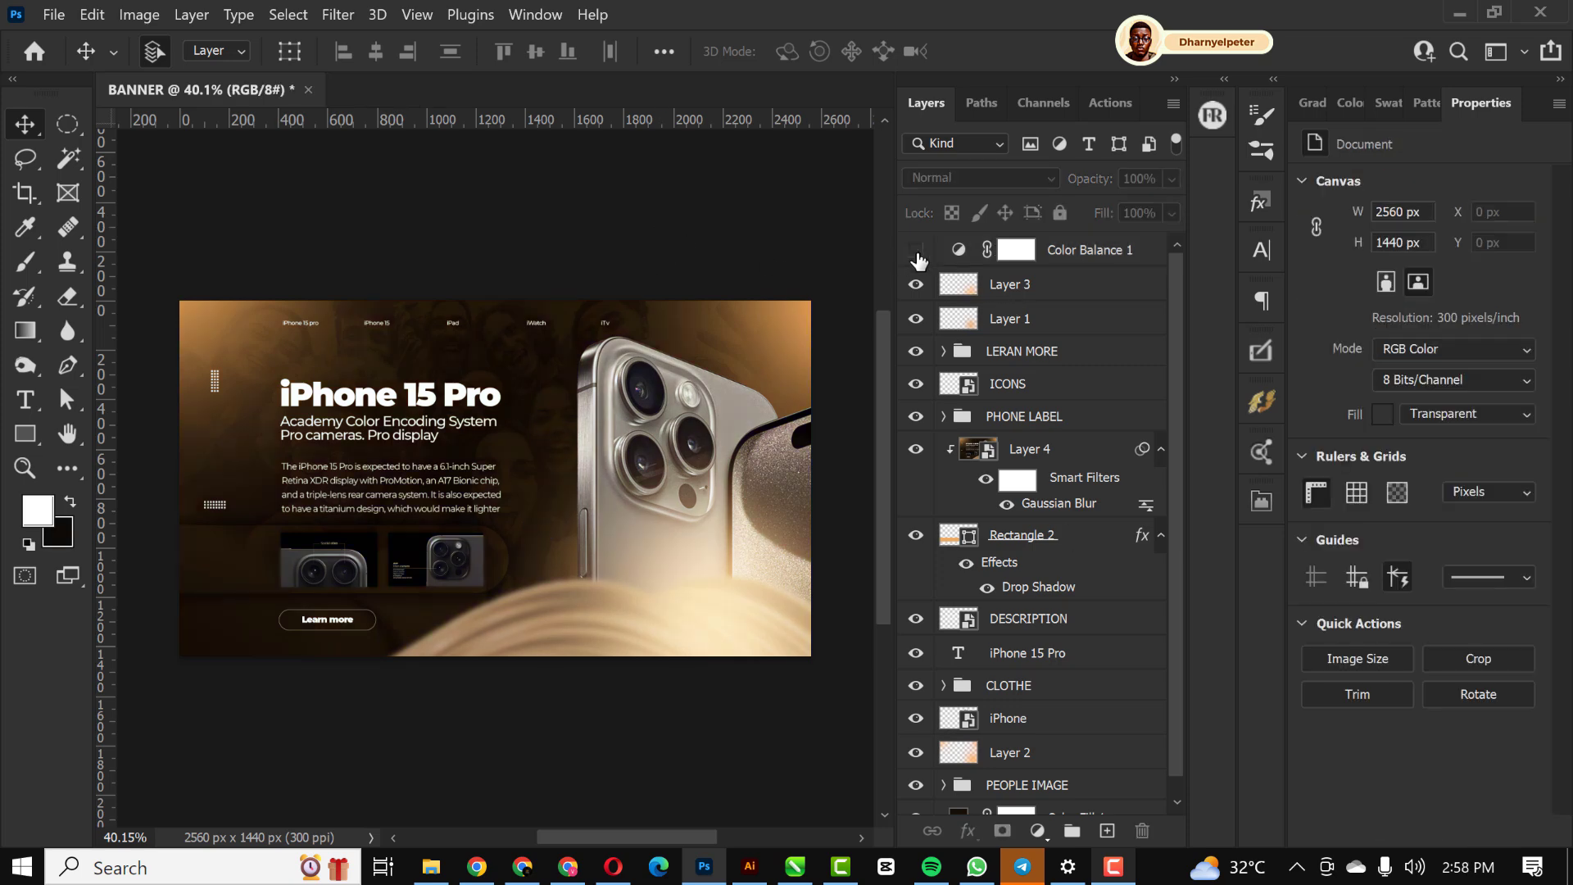
Review the colour-graded banner and hide the rulers around the canvas
scroll(647, 455, "up", 6)
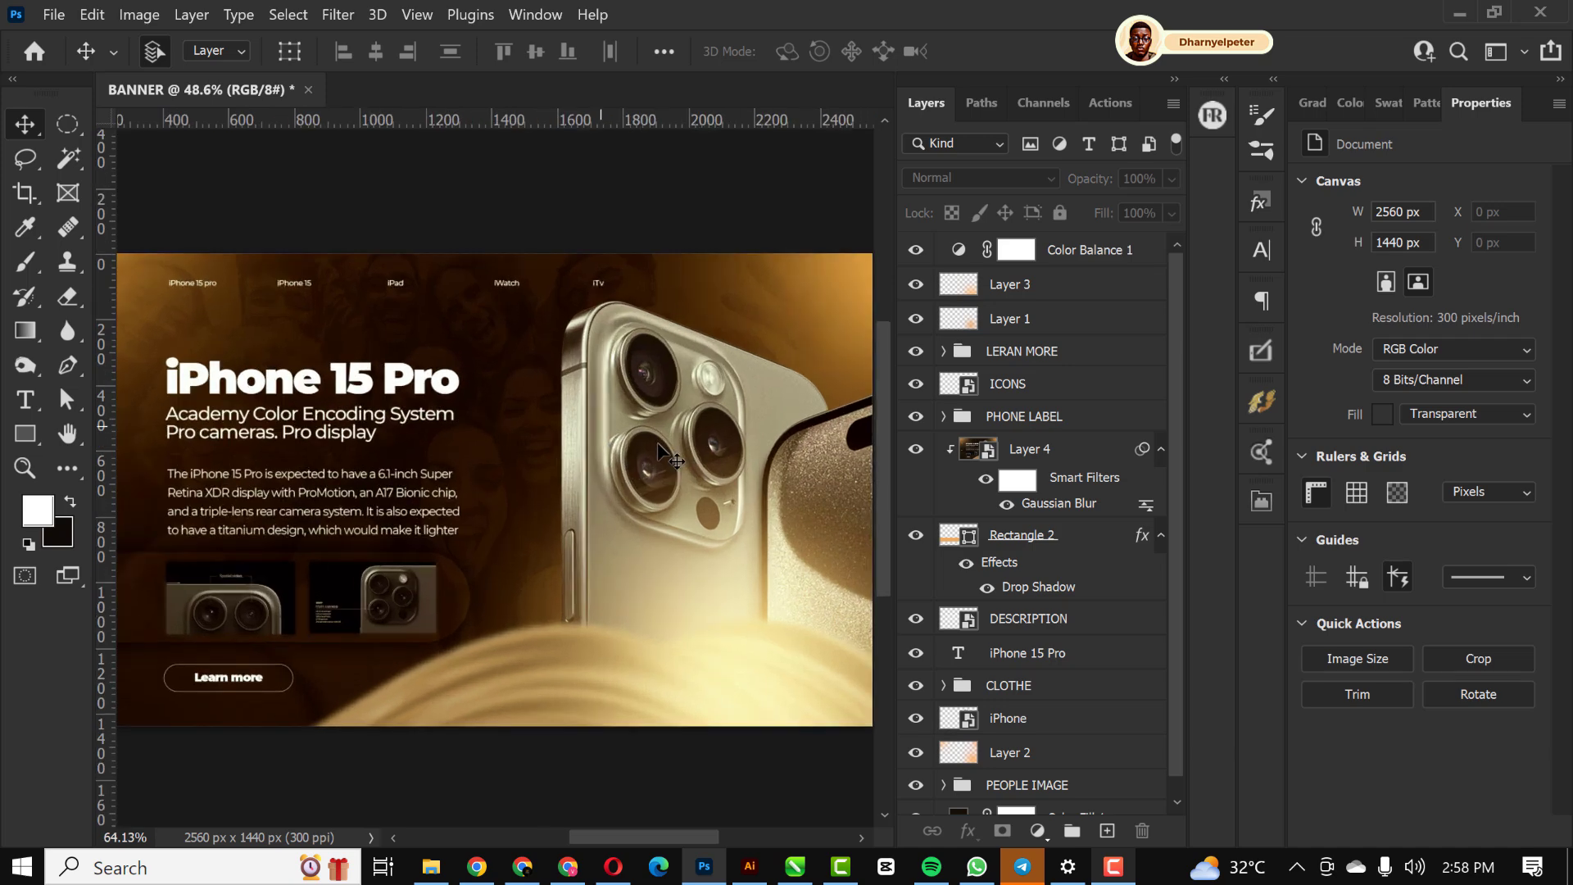
scroll(659, 453, "down", 6)
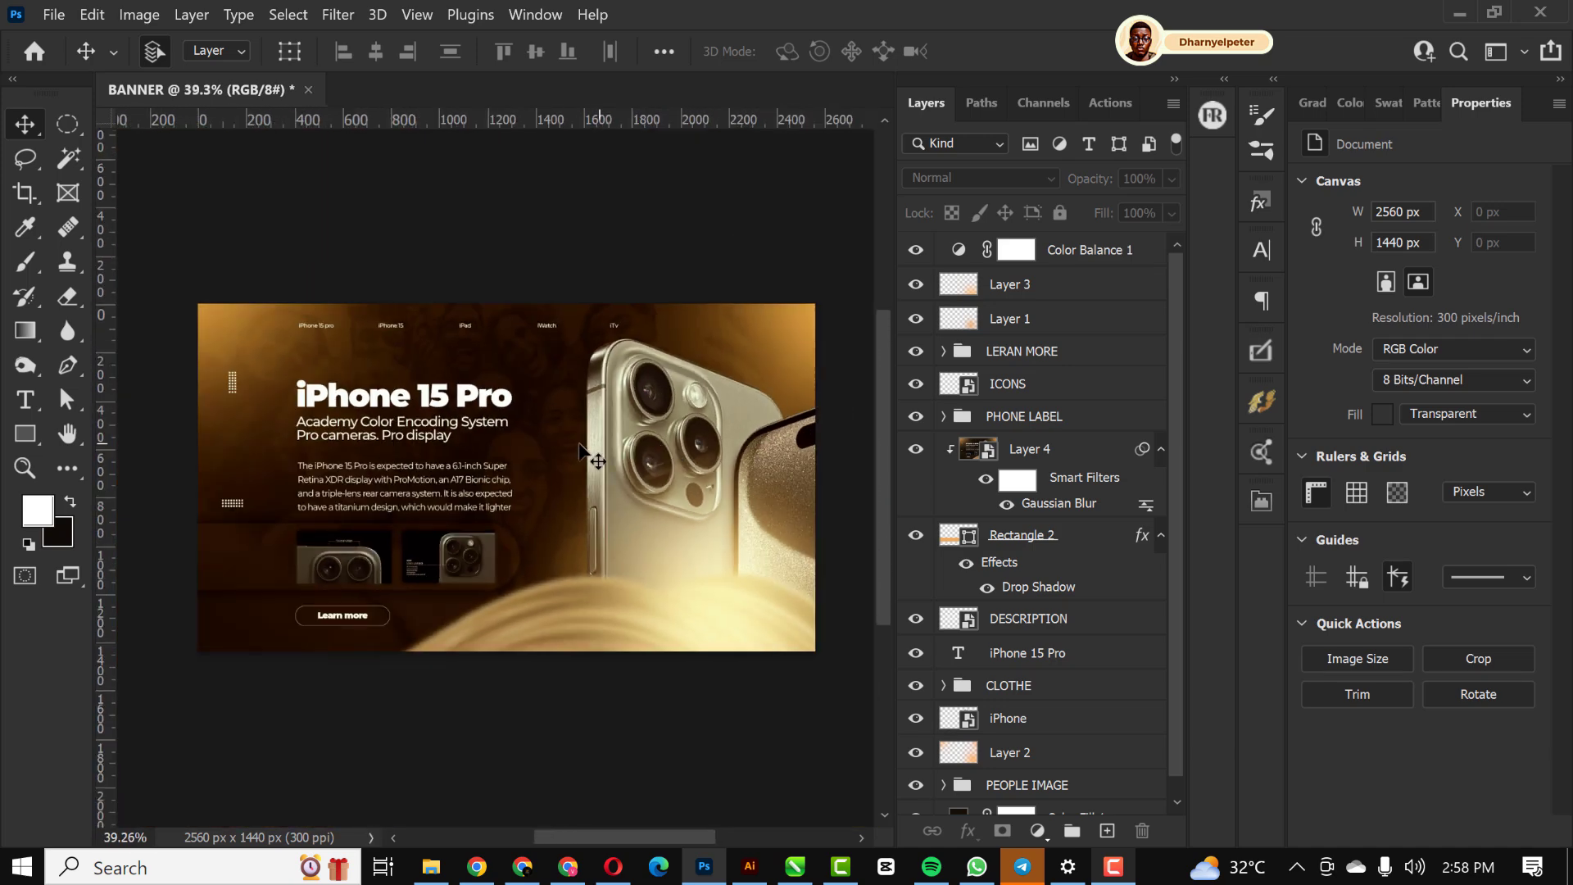
scroll(385, 420, "up", 1)
scroll(385, 421, "down", 1)
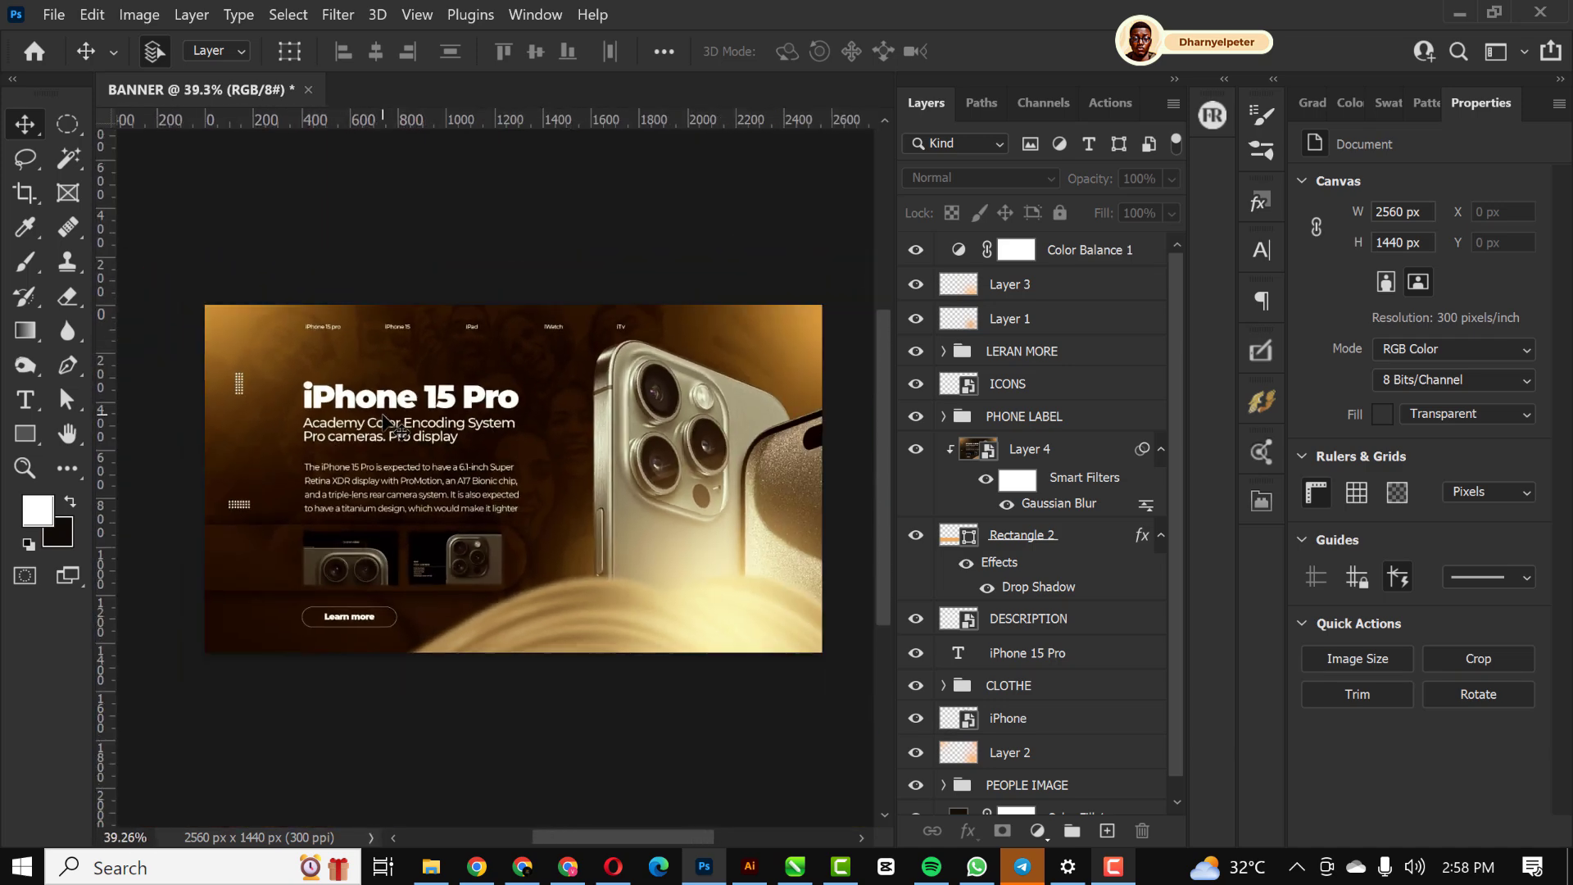
scroll(385, 421, "up", 1)
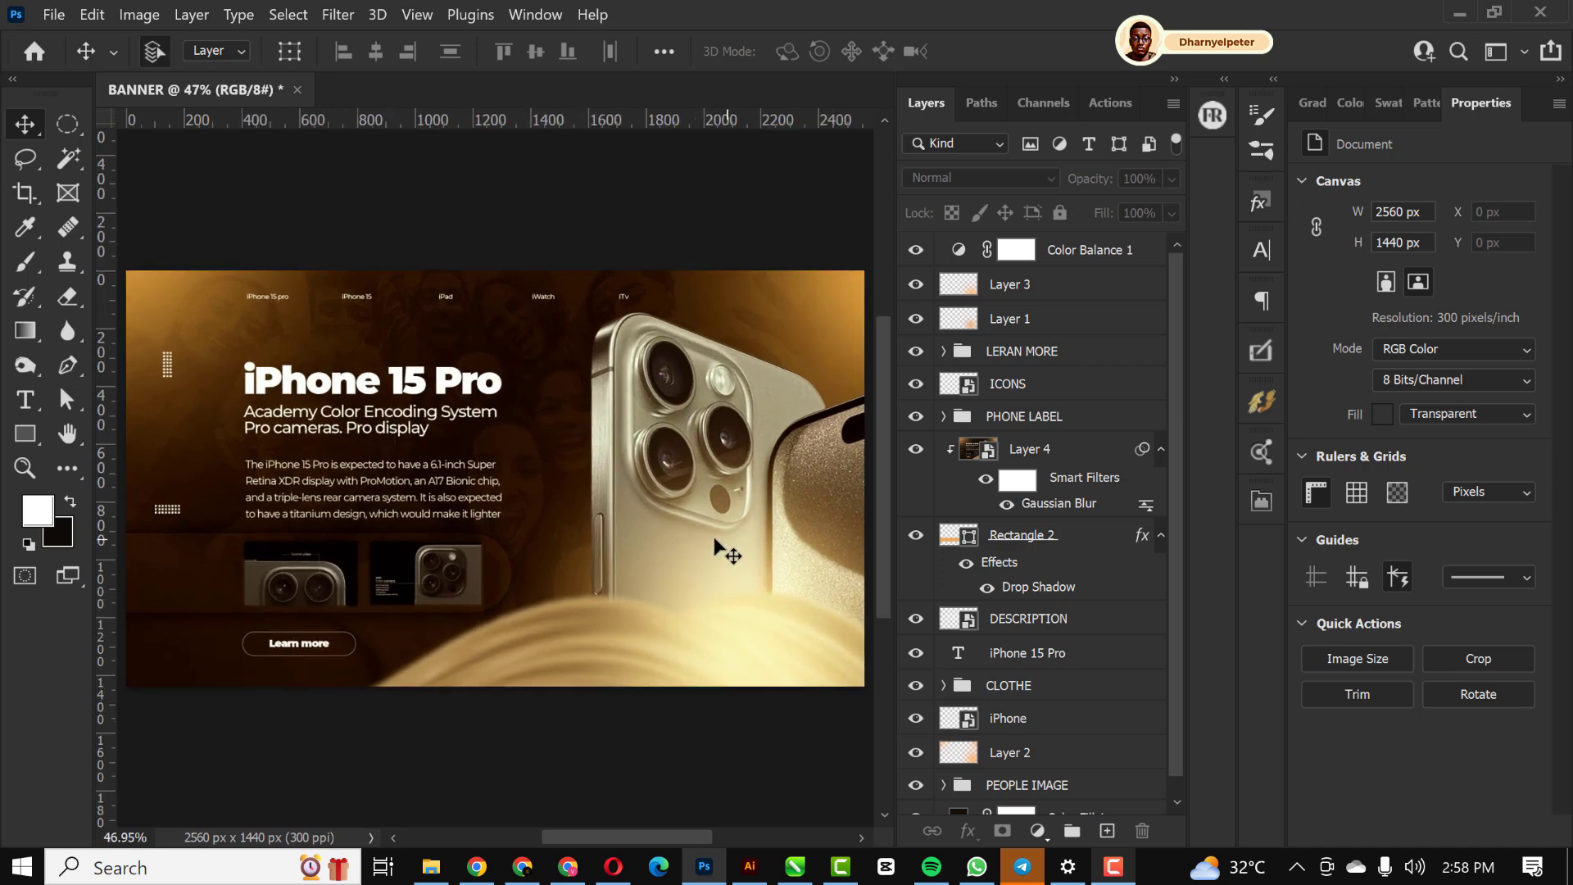
key("ctrl+r")
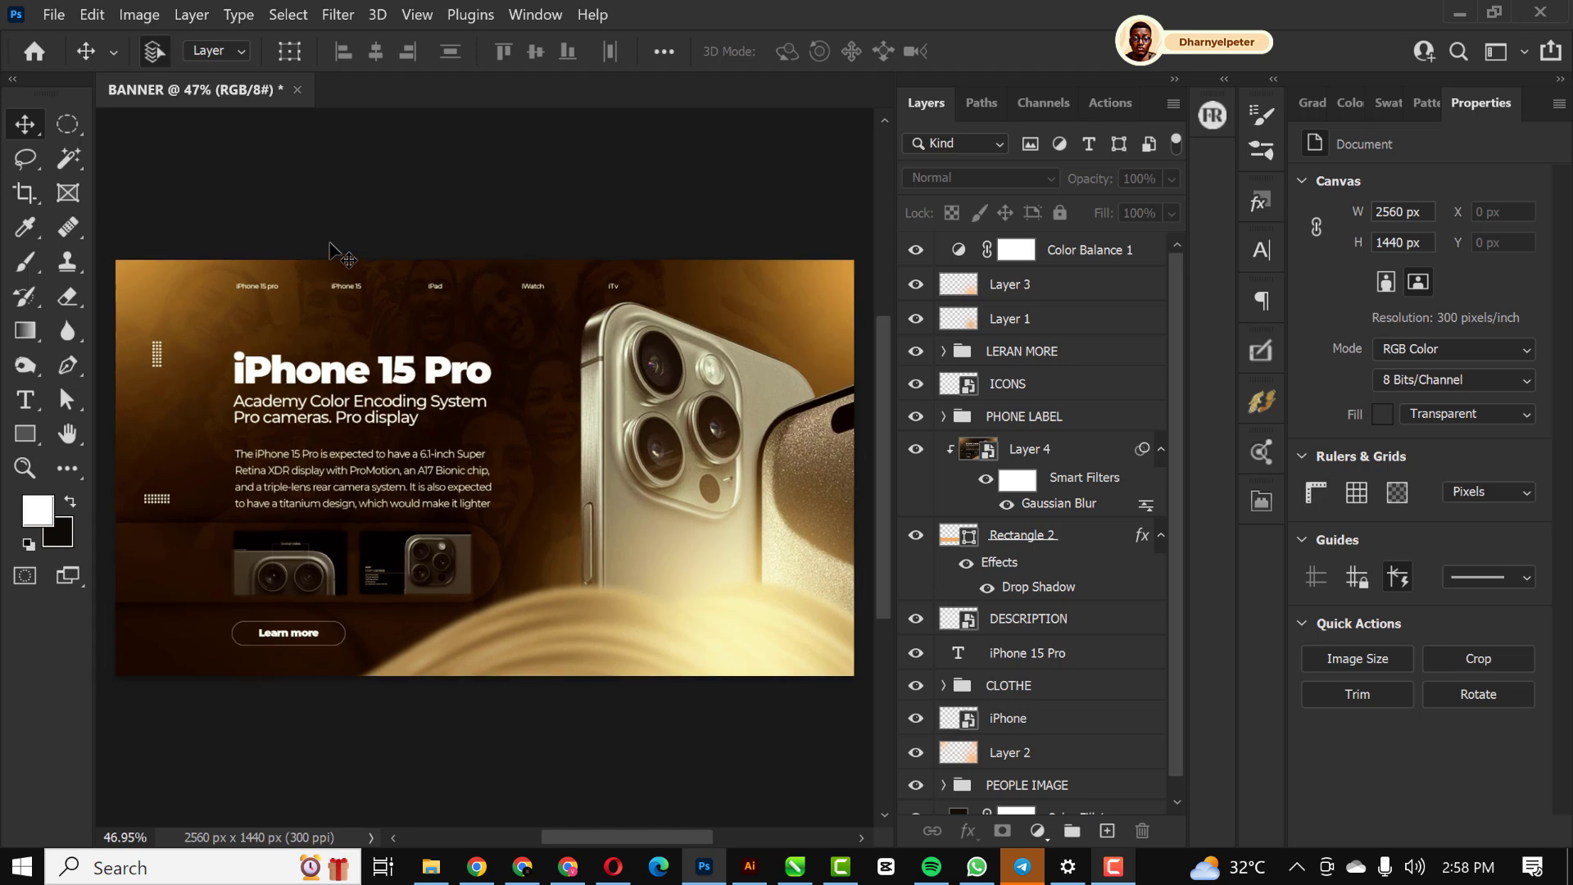